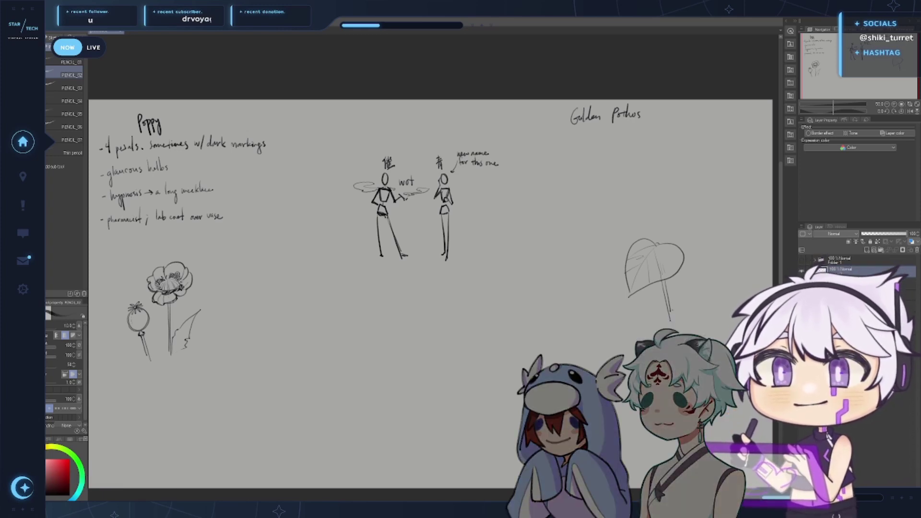
Sketch a second stem line branching up and right from the first leaf's stem, redrawing it once
{"action": "mouse_move", "coordinate": [675, 308]}
{"action": "left_mouse_down"}
{"action": "mouse_move", "coordinate": [710, 259]}
{"action": "mouse_move", "coordinate": [703, 269]}
{"action": "left_mouse_up"}
{"action": "key", "text": "ctrl+z"}
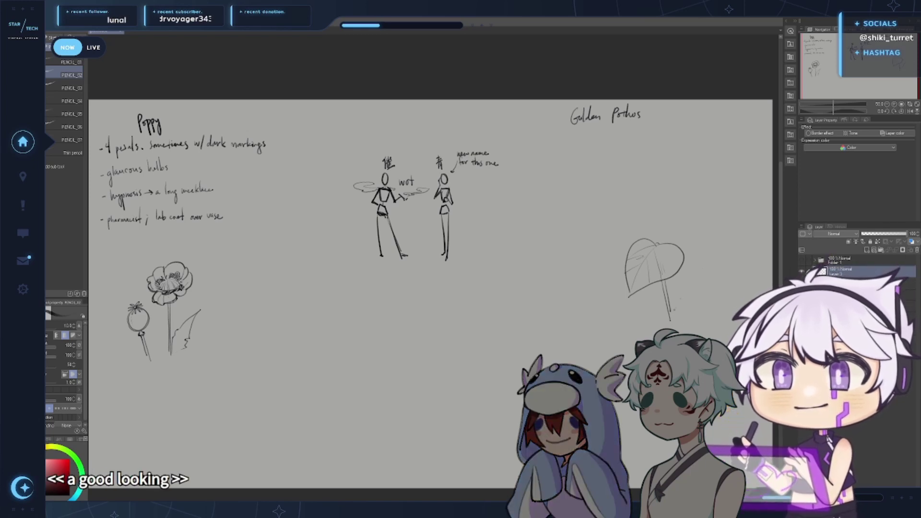
{"action": "key", "text": "ctrl+z"}
{"action": "left_click_drag", "start_coordinate": [673, 312], "coordinate": [699, 271]}
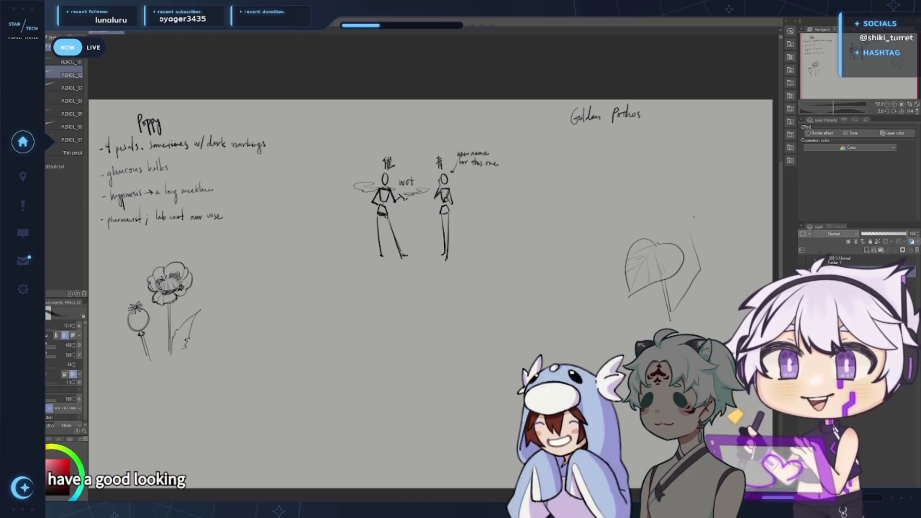
{"action": "key", "text": "ctrl+shift+n"}
{"action": "mouse_move", "coordinate": [698, 212]}
{"action": "left_mouse_down"}
{"action": "mouse_move", "coordinate": [749, 247]}
{"action": "mouse_move", "coordinate": [669, 236]}
{"action": "mouse_move", "coordinate": [749, 248]}
{"action": "left_mouse_up"}
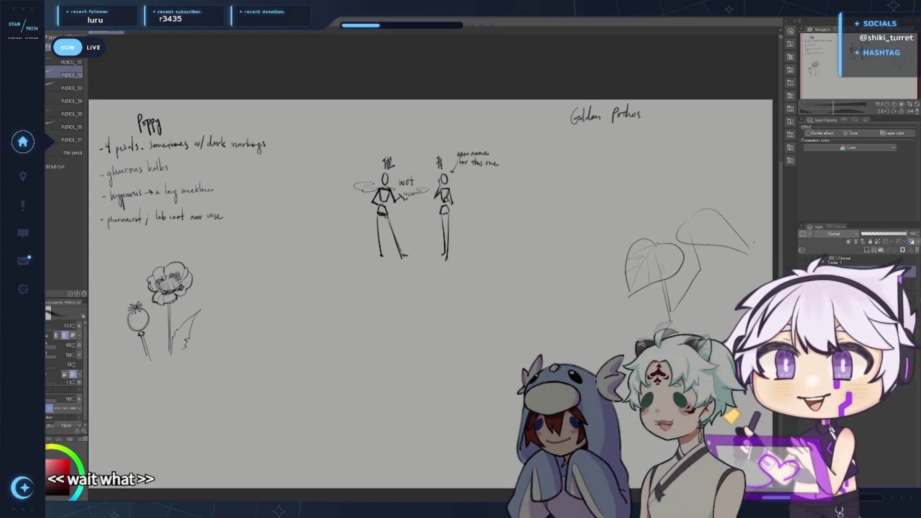
{"action": "key", "text": "ctrl+z"}
{"action": "key", "text": "ctrl+z"}
{"action": "key", "text": "ctrl+z"}
Sketch a heart-shaped second leaf outline at the end of the new stem, redoing strokes that miss the shape
{"action": "left_click_drag", "start_coordinate": [689, 227], "coordinate": [713, 268]}
{"action": "key", "text": "ctrl+z"}
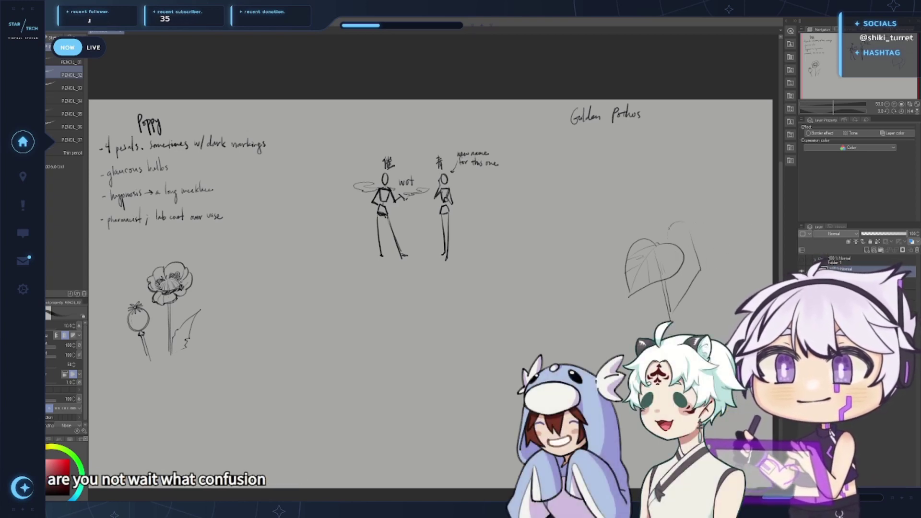
{"action": "key", "text": "ctrl+z"}
{"action": "left_click_drag", "start_coordinate": [690, 231], "coordinate": [712, 275]}
{"action": "key", "text": "ctrl+z"}
{"action": "left_click_drag", "start_coordinate": [689, 226], "coordinate": [713, 272]}
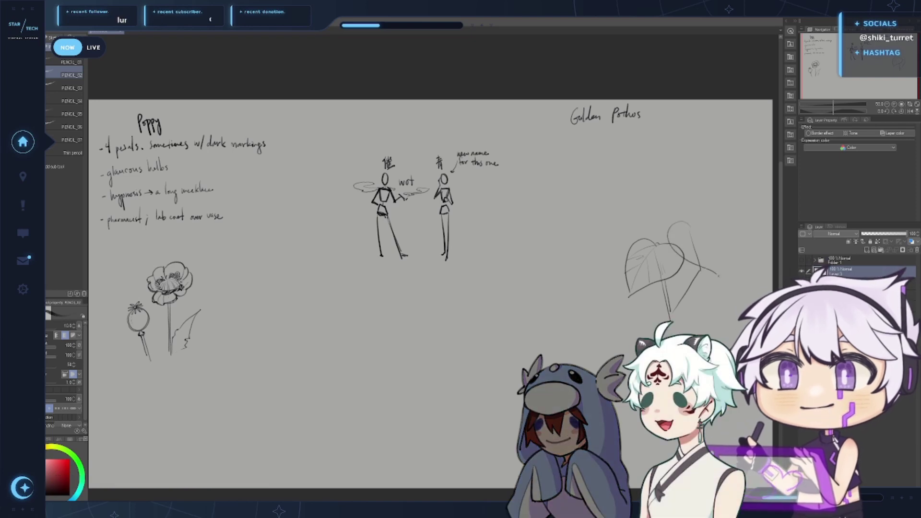
{"action": "key", "text": "ctrl+z"}
{"action": "mouse_move", "coordinate": [690, 227]}
{"action": "left_mouse_down"}
{"action": "mouse_move", "coordinate": [663, 242]}
{"action": "mouse_move", "coordinate": [707, 274]}
{"action": "mouse_move", "coordinate": [664, 234]}
{"action": "mouse_move", "coordinate": [707, 269]}
{"action": "left_mouse_up"}
{"action": "key", "text": "ctrl+z"}
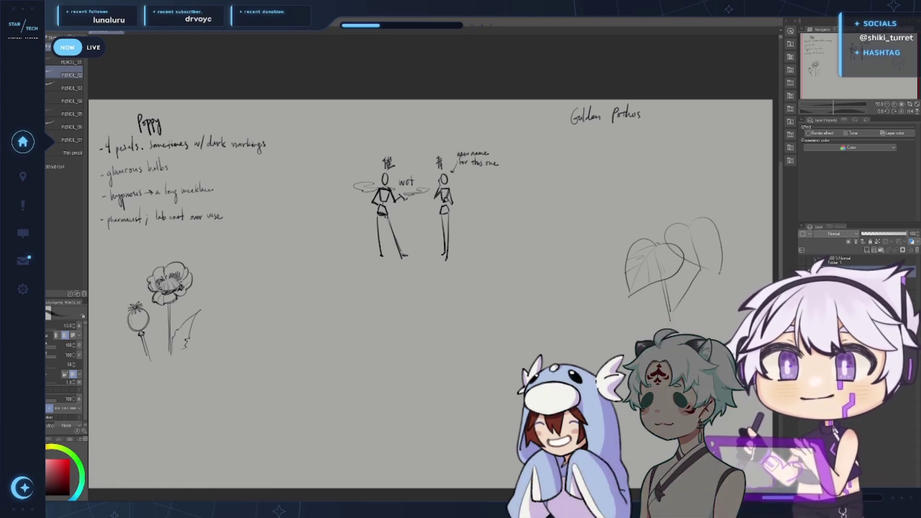
Erase the overlapping lines where the second leaf meets its stem, and add the leaf's midrib and side veins
{"action": "key", "text": "e"}
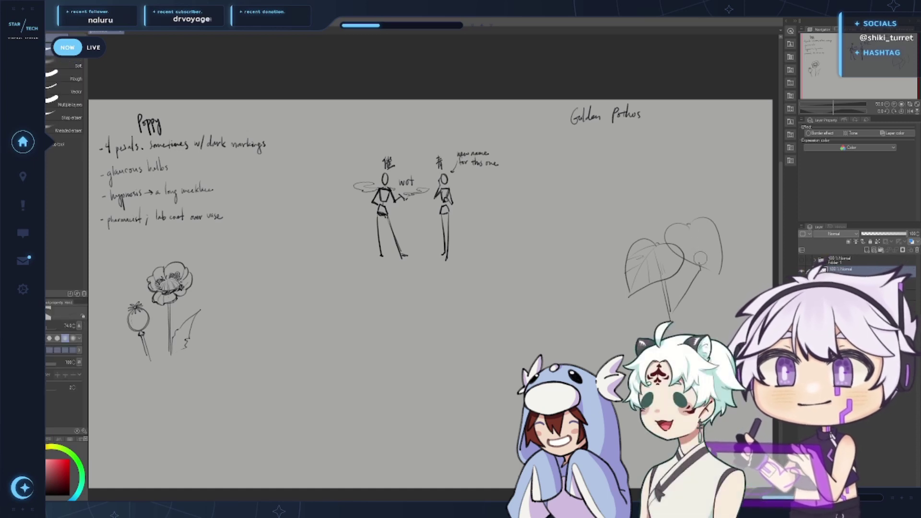
{"action": "key", "text": "p"}
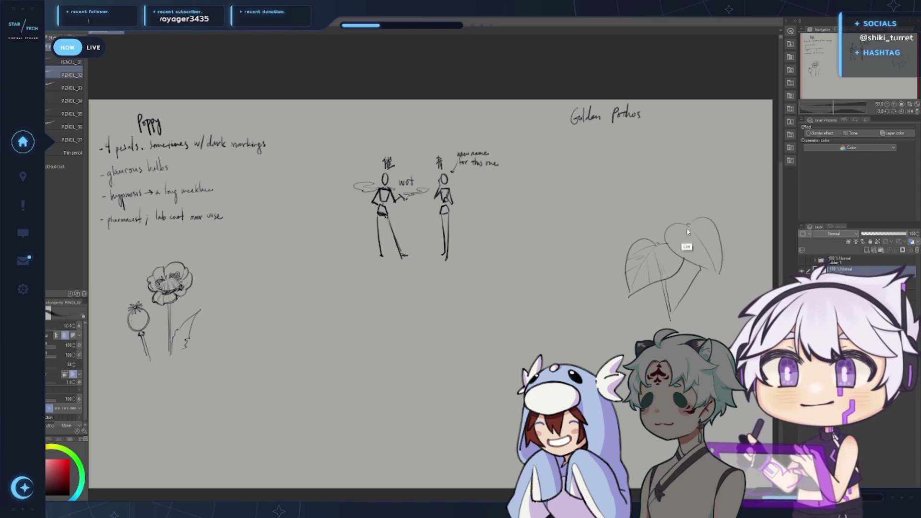
{"action": "mouse_move", "coordinate": [691, 232]}
{"action": "left_mouse_down"}
{"action": "mouse_move", "coordinate": [702, 263]}
{"action": "mouse_move", "coordinate": [673, 248]}
{"action": "left_mouse_up"}
{"action": "key", "text": "ctrl+z"}
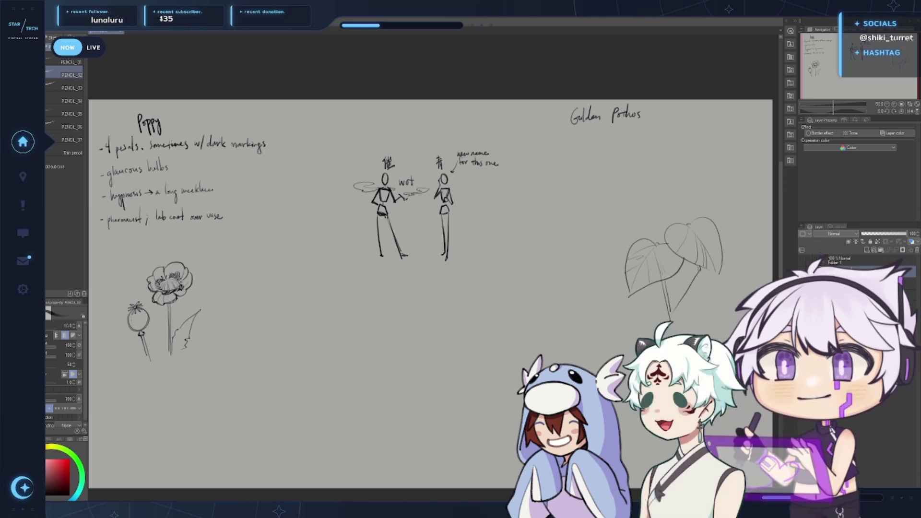
Thicken the second leaf's stem with a parallel line and sketch the top outline of a third leaf below the stem junction
{"action": "left_click_drag", "start_coordinate": [694, 270], "coordinate": [672, 306]}
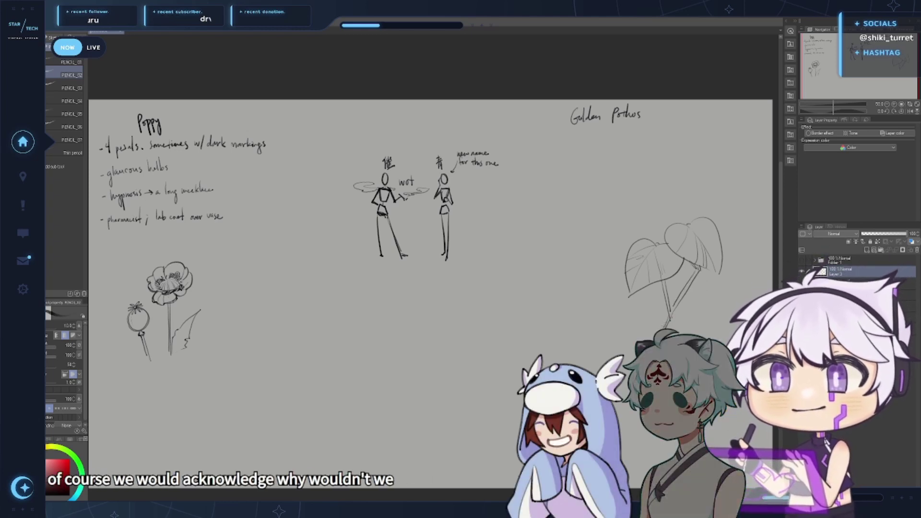
{"action": "key", "text": "ctrl+z"}
{"action": "mouse_move", "coordinate": [666, 320]}
{"action": "left_mouse_down"}
{"action": "mouse_move", "coordinate": [644, 315]}
{"action": "mouse_move", "coordinate": [626, 383]}
{"action": "mouse_move", "coordinate": [626, 348]}
{"action": "left_mouse_up"}
{"action": "key", "text": "ctrl+z"}
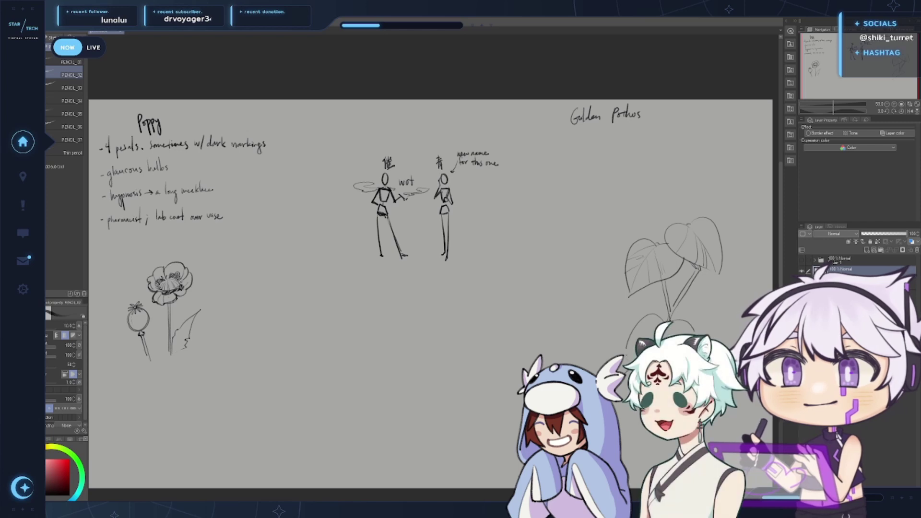
Clean up the overlap at the third leaf's base with the eraser, and complete its outline and veins
{"action": "key", "text": "e"}
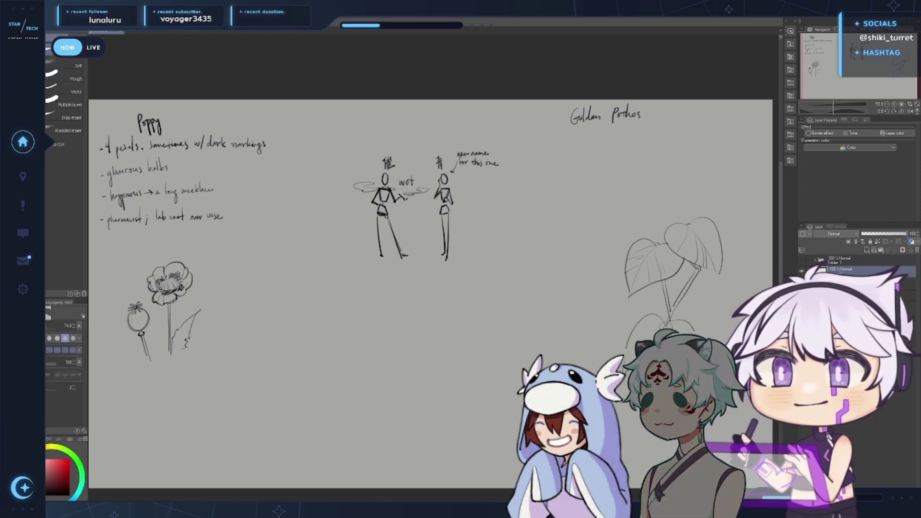
{"action": "key", "text": "p"}
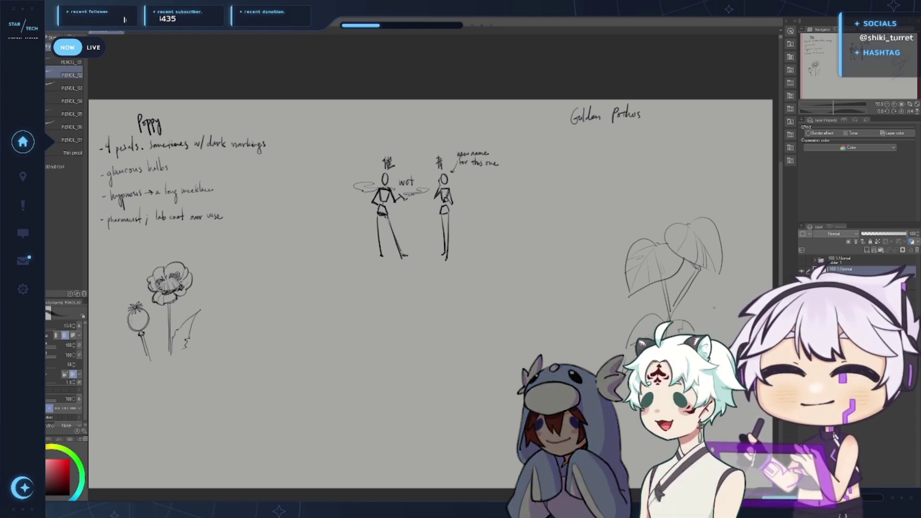
{"action": "mouse_move", "coordinate": [398, 269]}
{"action": "left_mouse_down"}
{"action": "mouse_move", "coordinate": [395, 251]}
{"action": "mouse_move", "coordinate": [409, 245]}
{"action": "mouse_move", "coordinate": [401, 235]}
{"action": "left_mouse_up"}
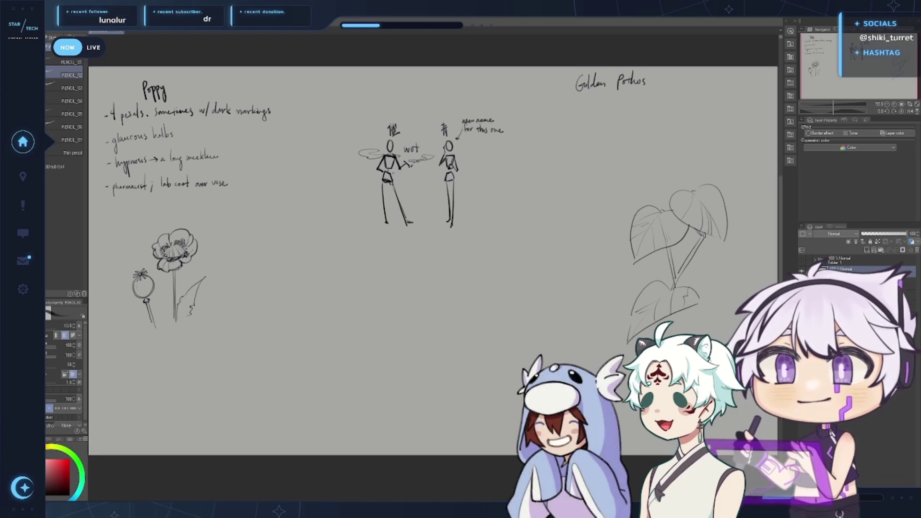
{"action": "left_click_drag", "start_coordinate": [485, 351], "coordinate": [495, 362]}
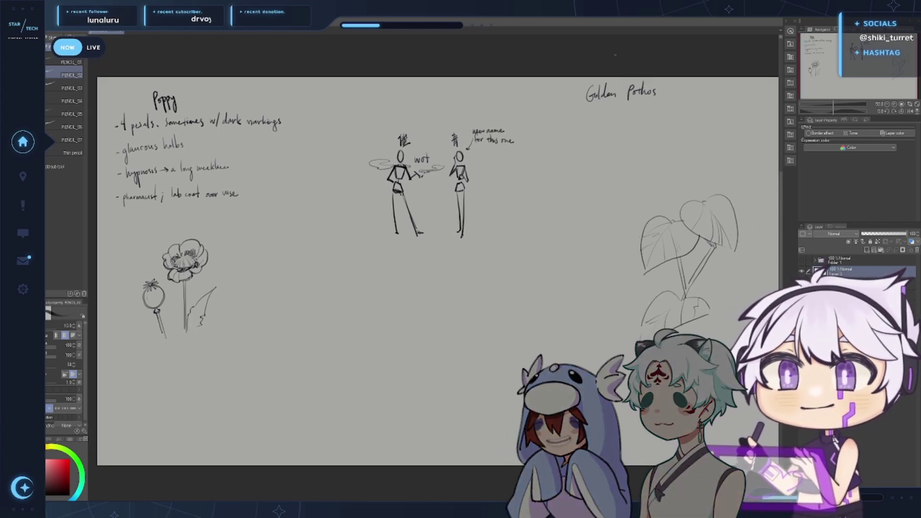
{"action": "mouse_move", "coordinate": [578, 113]}
{"action": "left_mouse_down"}
{"action": "mouse_move", "coordinate": [588, 126]}
{"action": "mouse_move", "coordinate": [599, 123]}
{"action": "mouse_move", "coordinate": [600, 109]}
{"action": "left_mouse_up"}
{"action": "key", "text": "m"}
{"action": "key", "text": "Delete"}
{"action": "key", "text": "ctrl+d"}
{"action": "key", "text": "p"}
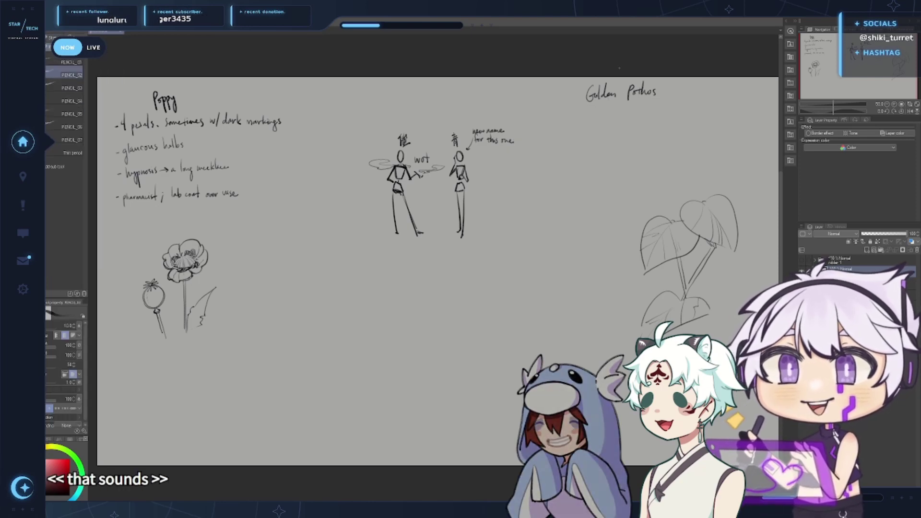
Handwrite the character 綠 beneath the "Golden Pothos" title
{"action": "scroll", "coordinate": [614, 92], "scroll_direction": "up", "scroll_amount": 2}
{"action": "scroll", "coordinate": [614, 90], "scroll_direction": "up", "scroll_amount": 1}
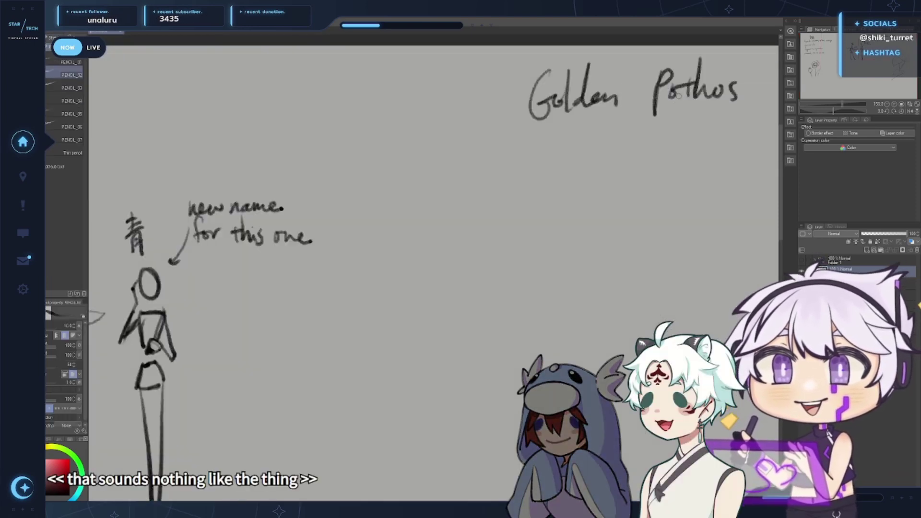
{"action": "left_click_drag", "start_coordinate": [679, 96], "coordinate": [596, 106]}
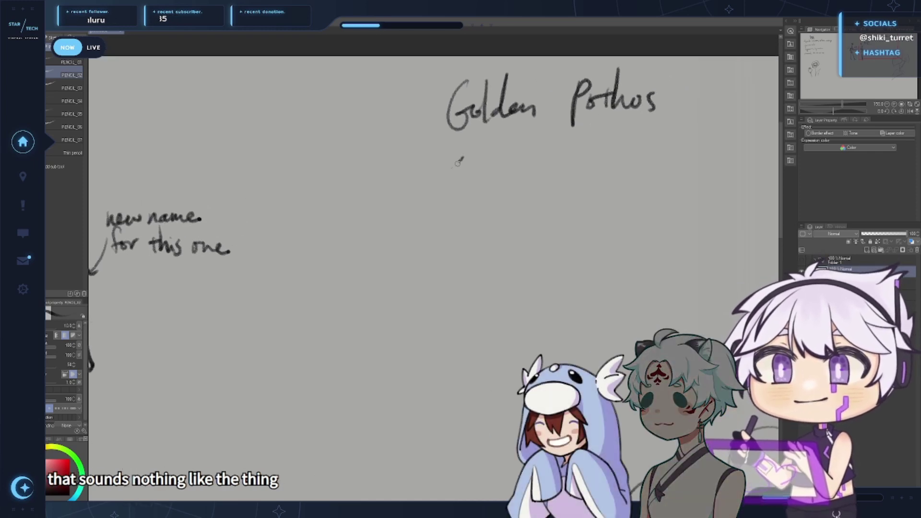
{"action": "mouse_move", "coordinate": [456, 156]}
{"action": "left_mouse_down"}
{"action": "mouse_move", "coordinate": [453, 169]}
{"action": "mouse_move", "coordinate": [470, 177]}
{"action": "left_mouse_up"}
{"action": "left_click_drag", "start_coordinate": [452, 182], "coordinate": [458, 190]}
{"action": "left_click_drag", "start_coordinate": [460, 181], "coordinate": [465, 186]}
{"action": "mouse_move", "coordinate": [466, 179]}
{"action": "left_mouse_down"}
{"action": "mouse_move", "coordinate": [475, 183]}
{"action": "mouse_move", "coordinate": [498, 162]}
{"action": "mouse_move", "coordinate": [487, 197]}
{"action": "mouse_move", "coordinate": [477, 190]}
{"action": "left_mouse_up"}
{"action": "left_click_drag", "start_coordinate": [491, 163], "coordinate": [508, 181]}
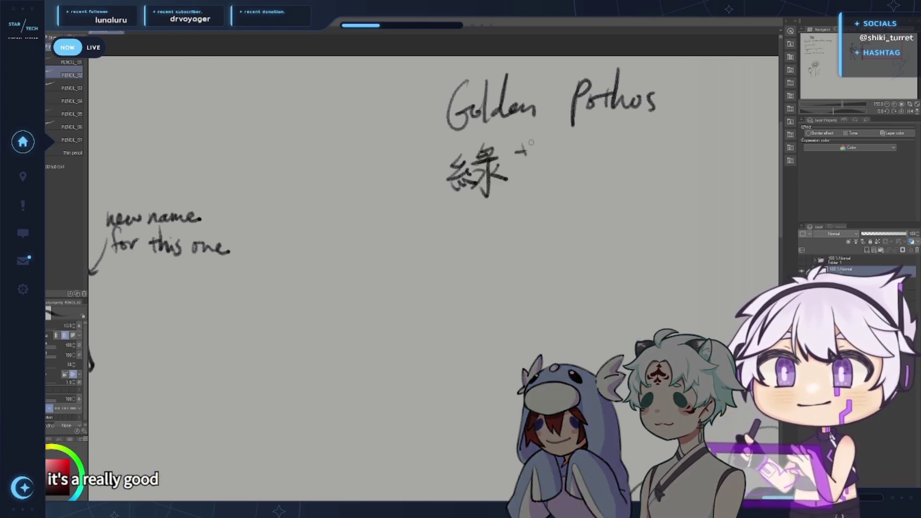
Handwrite the character 夢 after 綠, undoing and redrawing the strokes that go wrong
{"action": "left_click_drag", "start_coordinate": [534, 141], "coordinate": [534, 154]}
{"action": "left_click_drag", "start_coordinate": [512, 157], "coordinate": [543, 154]}
{"action": "mouse_move", "coordinate": [536, 149]}
{"action": "left_mouse_down"}
{"action": "mouse_move", "coordinate": [542, 161]}
{"action": "mouse_move", "coordinate": [518, 164]}
{"action": "mouse_move", "coordinate": [527, 163]}
{"action": "left_mouse_up"}
{"action": "key", "text": "ctrl+z"}
{"action": "key", "text": "ctrl+z"}
{"action": "key", "text": "ctrl+z"}
{"action": "key", "text": "ctrl+z"}
{"action": "mouse_move", "coordinate": [521, 165]}
{"action": "left_mouse_down"}
{"action": "mouse_move", "coordinate": [536, 164]}
{"action": "mouse_move", "coordinate": [514, 174]}
{"action": "left_mouse_up"}
{"action": "mouse_move", "coordinate": [516, 168]}
{"action": "left_mouse_down"}
{"action": "mouse_move", "coordinate": [545, 171]}
{"action": "mouse_move", "coordinate": [518, 183]}
{"action": "left_mouse_up"}
{"action": "key", "text": "ctrl+z"}
{"action": "mouse_move", "coordinate": [526, 175]}
{"action": "left_mouse_down"}
{"action": "mouse_move", "coordinate": [524, 197]}
{"action": "mouse_move", "coordinate": [519, 182]}
{"action": "left_mouse_up"}
{"action": "key", "text": "ctrl+z"}
{"action": "key", "text": "ctrl+z"}
{"action": "key", "text": "ctrl+z"}
{"action": "left_click_drag", "start_coordinate": [526, 175], "coordinate": [527, 189]}
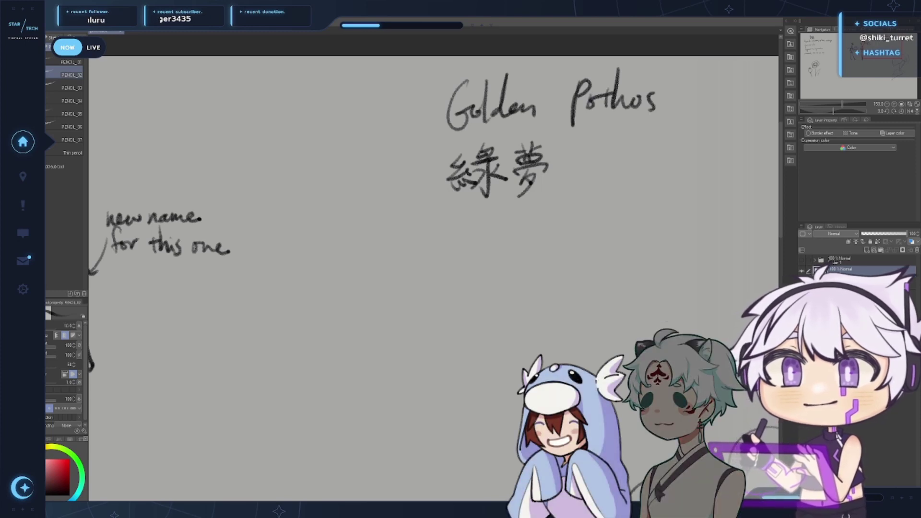
Add a slash after 綠夢 and handwrite a second 綠 behind it, redoing its upper strokes
{"action": "mouse_move", "coordinate": [572, 139]}
{"action": "left_mouse_down"}
{"action": "mouse_move", "coordinate": [548, 183]}
{"action": "mouse_move", "coordinate": [578, 171]}
{"action": "mouse_move", "coordinate": [566, 186]}
{"action": "left_mouse_up"}
{"action": "left_click_drag", "start_coordinate": [572, 176], "coordinate": [574, 186]}
{"action": "left_click_drag", "start_coordinate": [578, 175], "coordinate": [585, 183]}
{"action": "mouse_move", "coordinate": [590, 145]}
{"action": "left_mouse_down"}
{"action": "mouse_move", "coordinate": [583, 163]}
{"action": "mouse_move", "coordinate": [596, 162]}
{"action": "left_mouse_up"}
{"action": "key", "text": "ctrl+z"}
{"action": "key", "text": "ctrl+z"}
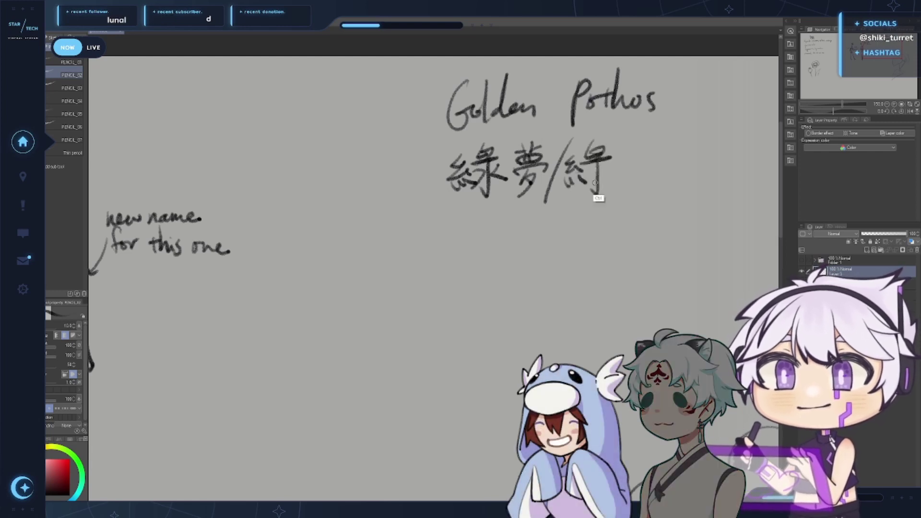
{"action": "left_click_drag", "start_coordinate": [607, 142], "coordinate": [598, 157]}
{"action": "mouse_move", "coordinate": [585, 160]}
{"action": "left_mouse_down"}
{"action": "mouse_move", "coordinate": [606, 157]}
{"action": "mouse_move", "coordinate": [601, 195]}
{"action": "left_mouse_up"}
{"action": "left_click_drag", "start_coordinate": [593, 179], "coordinate": [605, 176]}
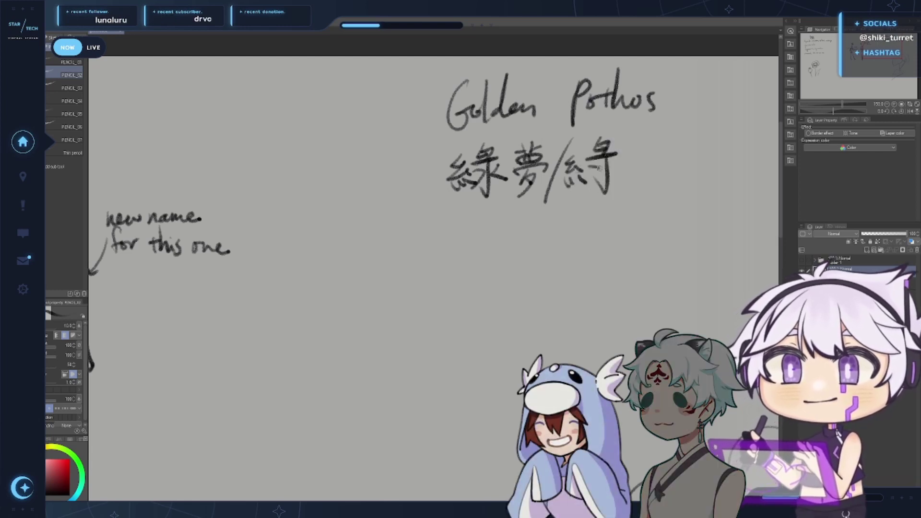
Handwrite the character 蘿 after the second 綠
{"action": "left_click_drag", "start_coordinate": [650, 134], "coordinate": [651, 144]}
{"action": "left_click_drag", "start_coordinate": [643, 142], "coordinate": [656, 138]}
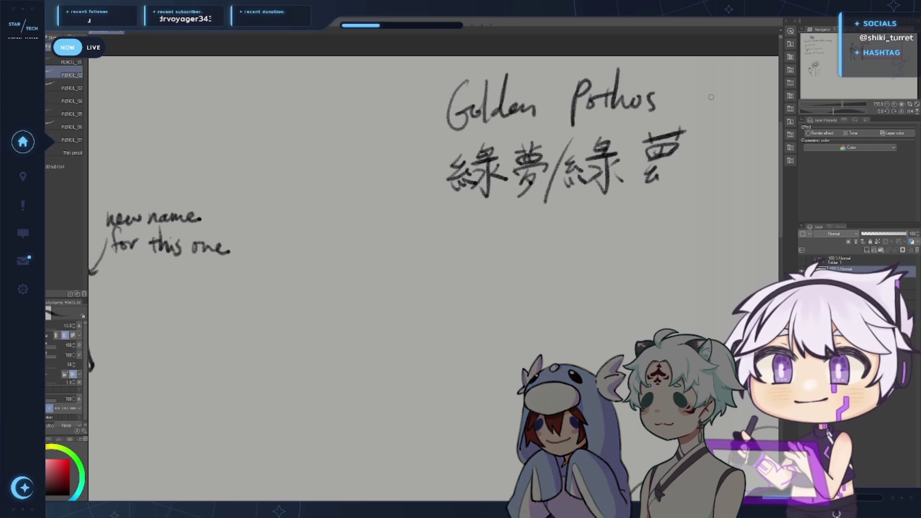
{"action": "left_click_drag", "start_coordinate": [657, 160], "coordinate": [668, 170]}
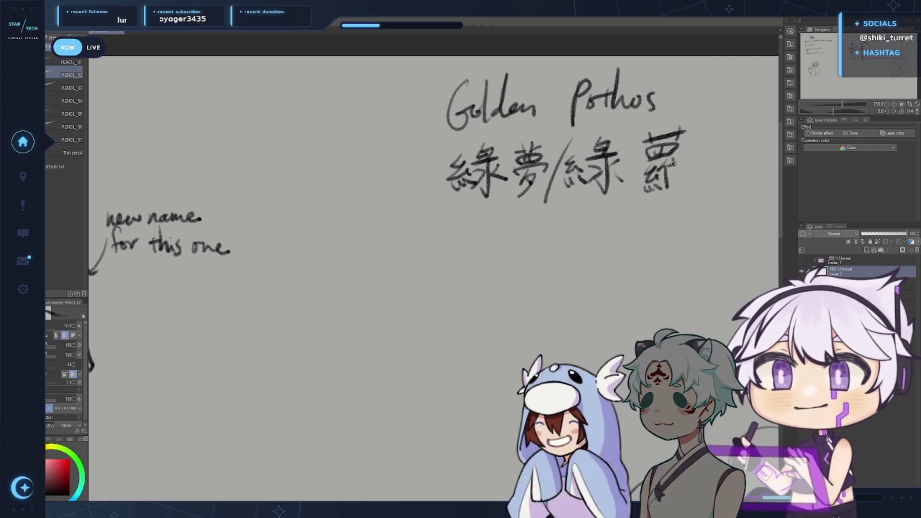
Draw a curved arrow down from the "Golden Pothos" title and handwrite 黃金葛 under the first line of characters
{"action": "left_click_drag", "start_coordinate": [648, 330], "coordinate": [627, 328]}
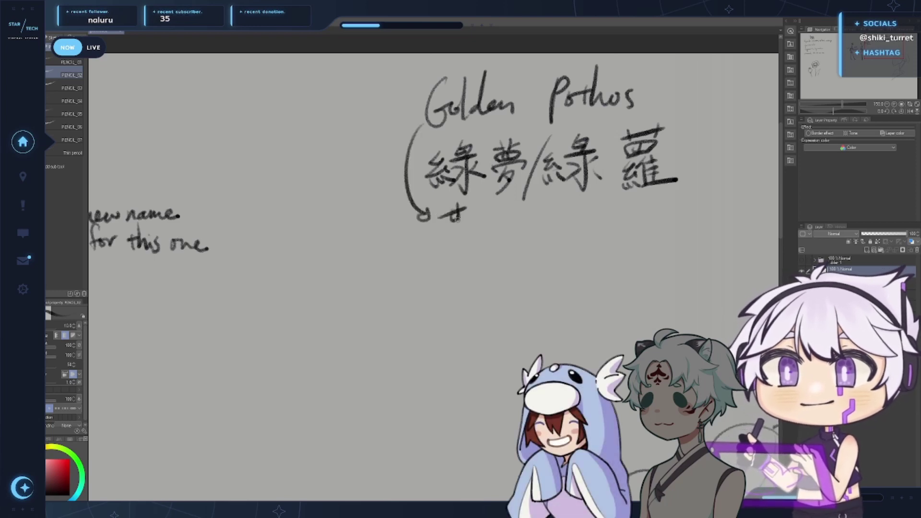
{"action": "mouse_move", "coordinate": [437, 229]}
{"action": "left_mouse_down"}
{"action": "mouse_move", "coordinate": [462, 223]}
{"action": "mouse_move", "coordinate": [445, 245]}
{"action": "left_mouse_up"}
{"action": "left_click_drag", "start_coordinate": [446, 231], "coordinate": [466, 243]}
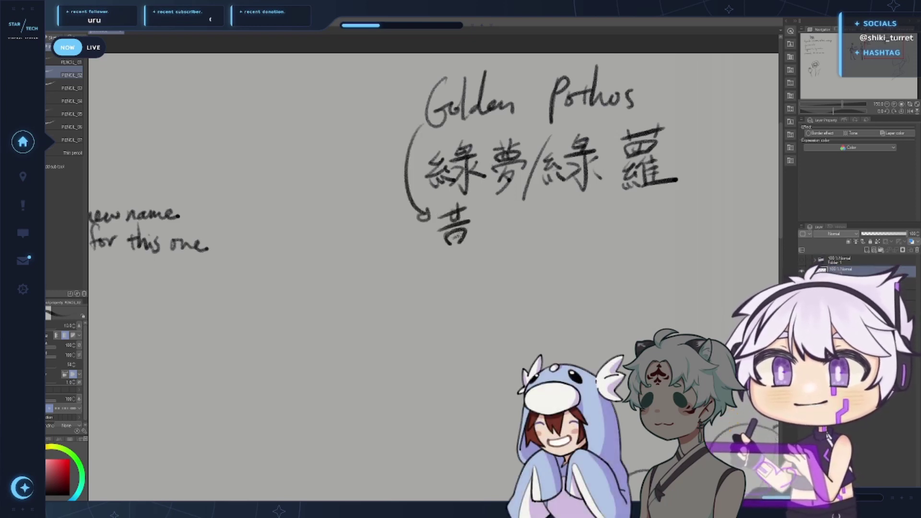
{"action": "mouse_move", "coordinate": [488, 203]}
{"action": "left_mouse_down"}
{"action": "mouse_move", "coordinate": [470, 225]}
{"action": "mouse_move", "coordinate": [503, 225]}
{"action": "mouse_move", "coordinate": [495, 221]}
{"action": "mouse_move", "coordinate": [499, 231]}
{"action": "left_mouse_up"}
{"action": "left_click_drag", "start_coordinate": [489, 222], "coordinate": [488, 247]}
{"action": "mouse_move", "coordinate": [468, 250]}
{"action": "left_mouse_down"}
{"action": "mouse_move", "coordinate": [536, 227]}
{"action": "mouse_move", "coordinate": [523, 235]}
{"action": "left_mouse_up"}
{"action": "left_click_drag", "start_coordinate": [519, 225], "coordinate": [524, 247]}
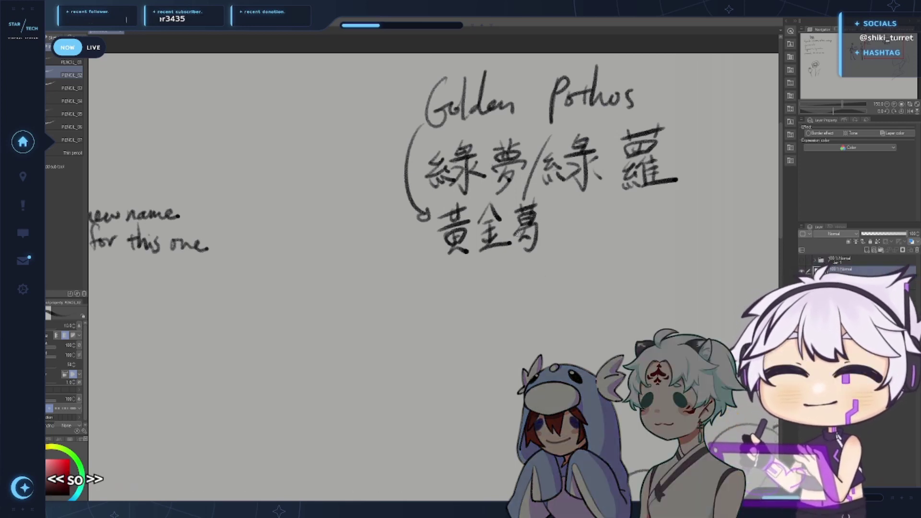
{"action": "scroll", "coordinate": [685, 210], "scroll_direction": "down", "scroll_amount": 5}
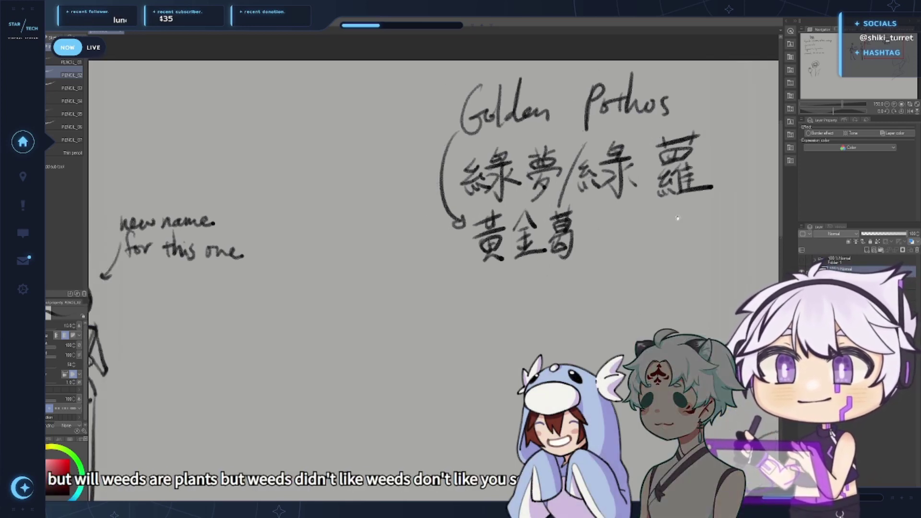
{"action": "left_click_drag", "start_coordinate": [720, 238], "coordinate": [662, 245]}
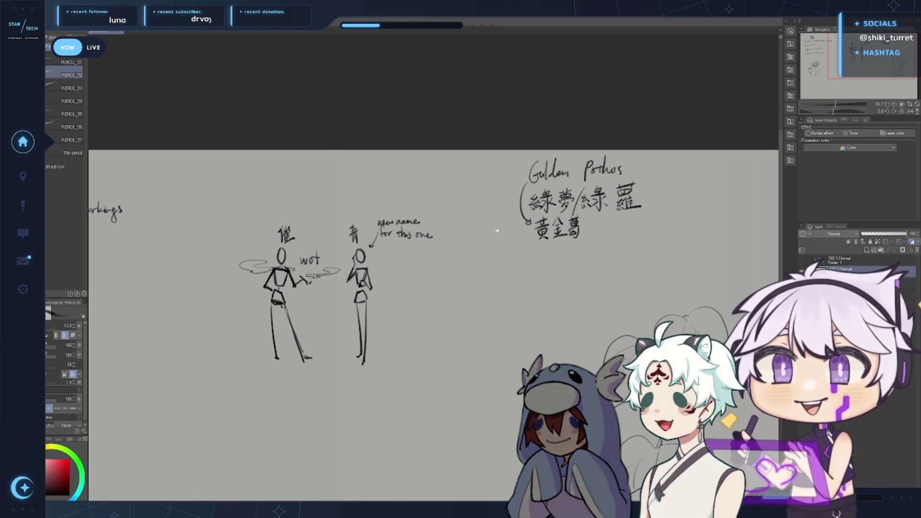
{"action": "mouse_move", "coordinate": [496, 230]}
{"action": "left_mouse_down"}
{"action": "mouse_move", "coordinate": [633, 195]}
{"action": "mouse_move", "coordinate": [682, 158]}
{"action": "mouse_move", "coordinate": [691, 187]}
{"action": "mouse_move", "coordinate": [718, 190]}
{"action": "left_mouse_up"}
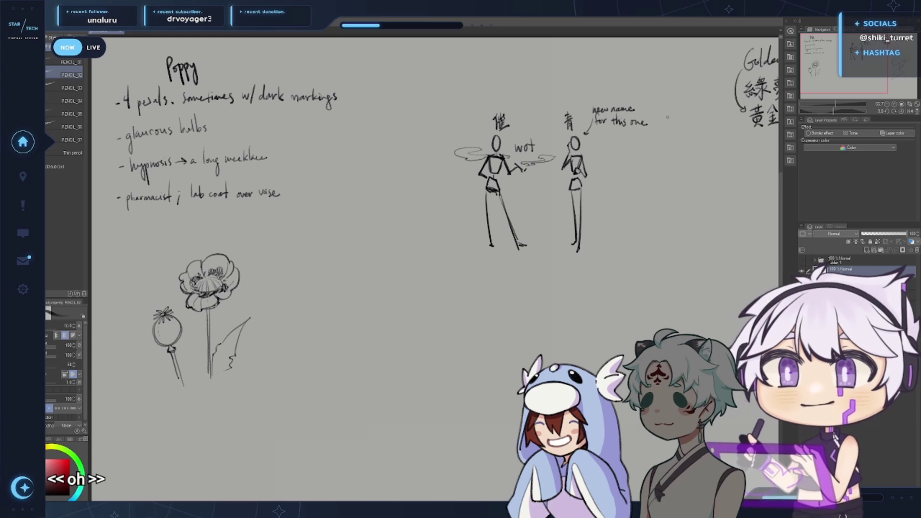
{"action": "left_click_drag", "start_coordinate": [672, 161], "coordinate": [654, 157]}
{"action": "key", "text": "m"}
{"action": "left_click_drag", "start_coordinate": [439, 211], "coordinate": [409, 105]}
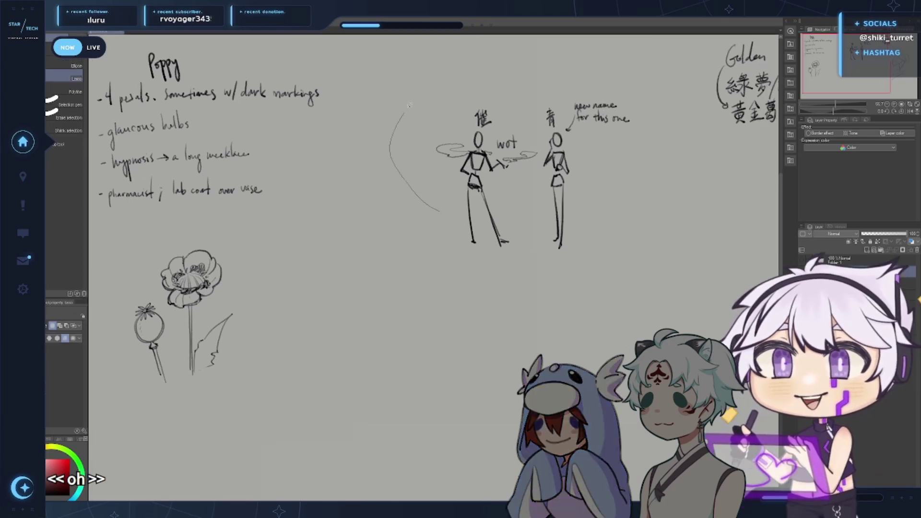
{"action": "left_click_drag", "start_coordinate": [660, 163], "coordinate": [405, 256]}
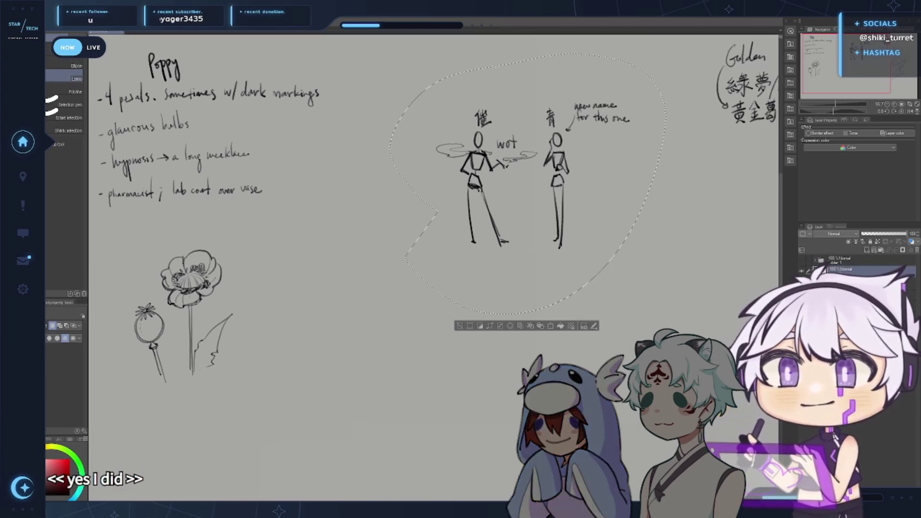
{"action": "key", "text": "ctrl+space"}
{"action": "left_click_drag", "start_coordinate": [664, 354], "coordinate": [625, 379]}
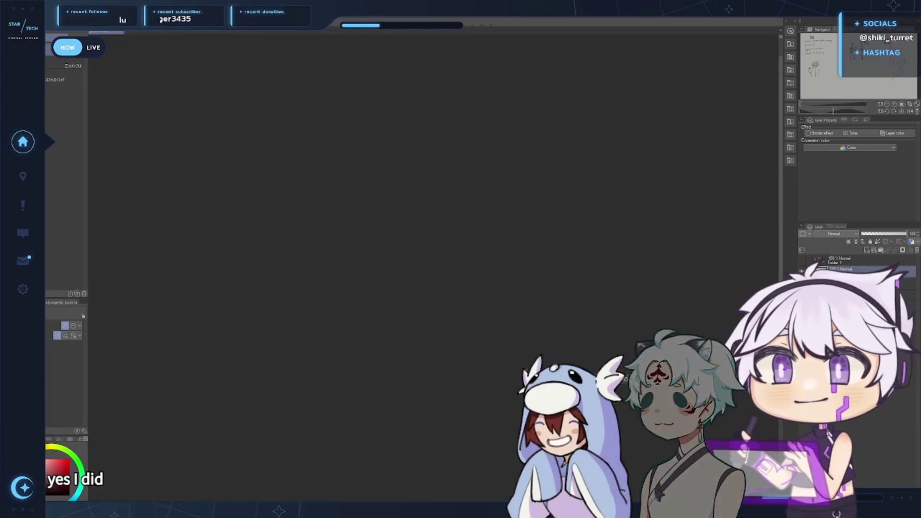
{"action": "left_click", "coordinate": [909, 105]}
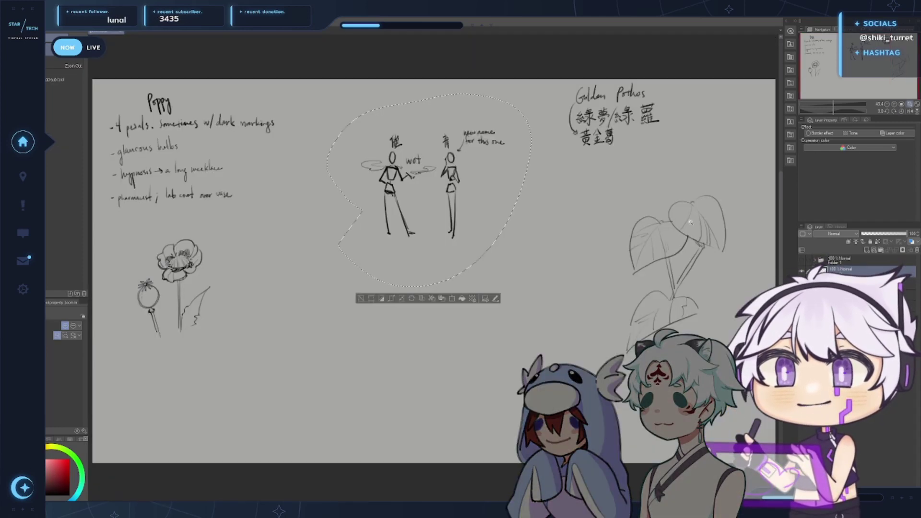
{"action": "key", "text": "ctrl+t"}
{"action": "left_click", "coordinate": [452, 300]}
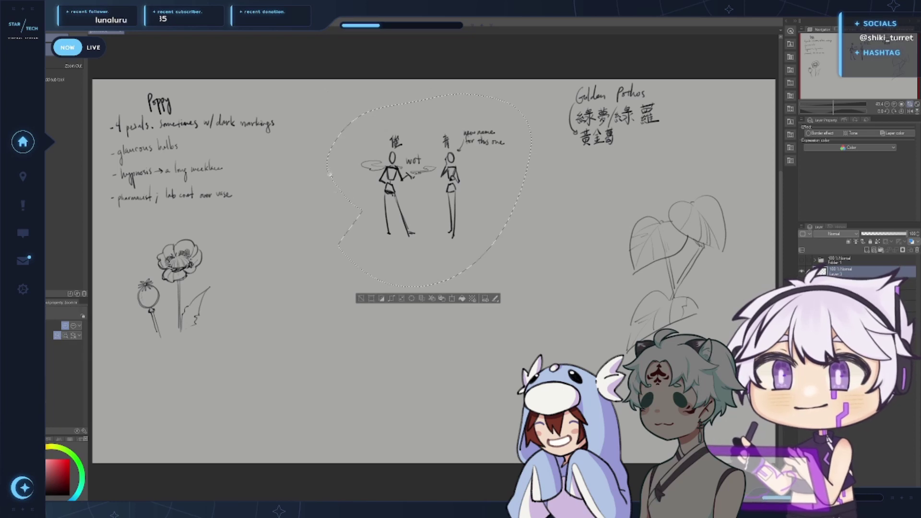
{"action": "key", "text": "comma"}
{"action": "key", "text": "comma"}
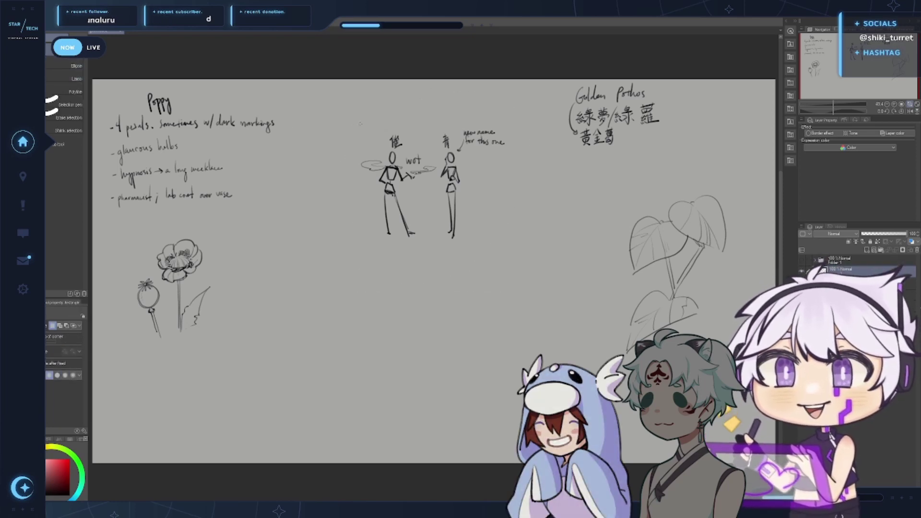
Try to scale up the two stick figures together with their handwritten labels
{"action": "left_click_drag", "start_coordinate": [356, 120], "coordinate": [732, 431]}
{"action": "key", "text": "ctrl+t"}
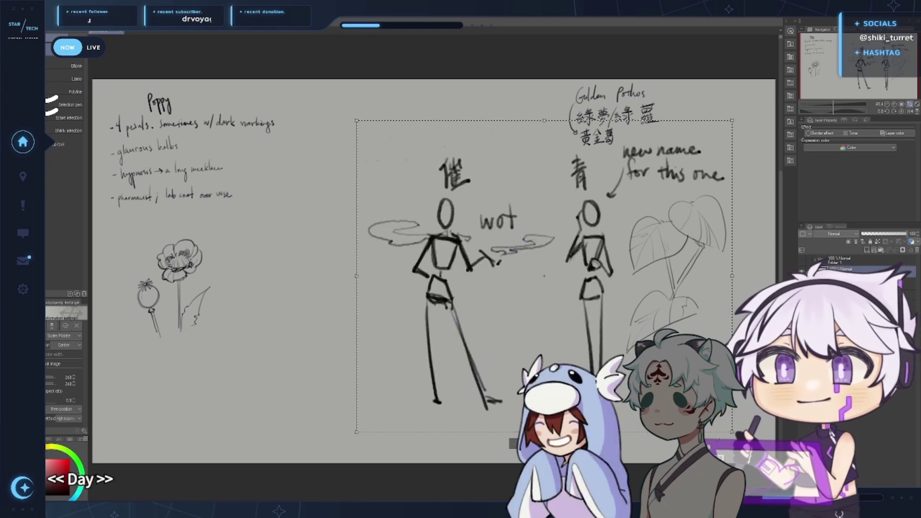
{"action": "left_click_drag", "start_coordinate": [657, 370], "coordinate": [540, 327]}
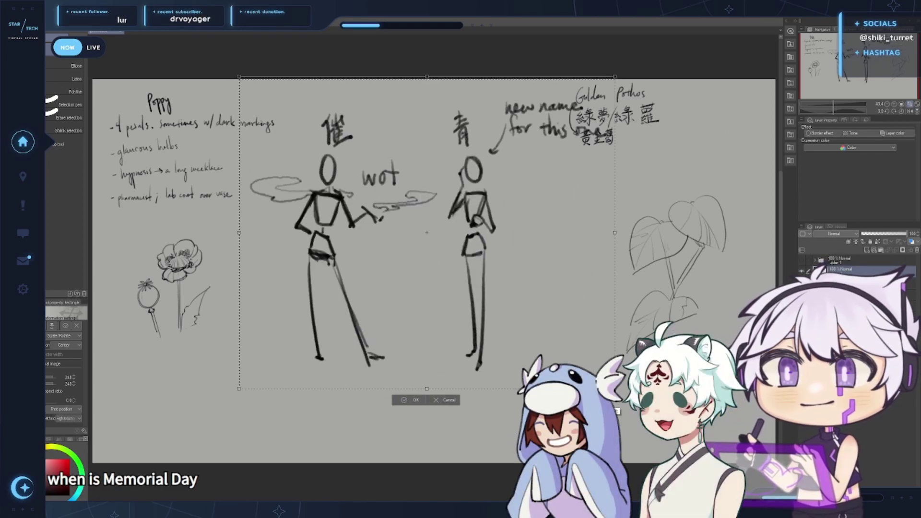
{"action": "left_click_drag", "start_coordinate": [615, 389], "coordinate": [740, 494]}
{"action": "left_click_drag", "start_coordinate": [646, 408], "coordinate": [617, 390]}
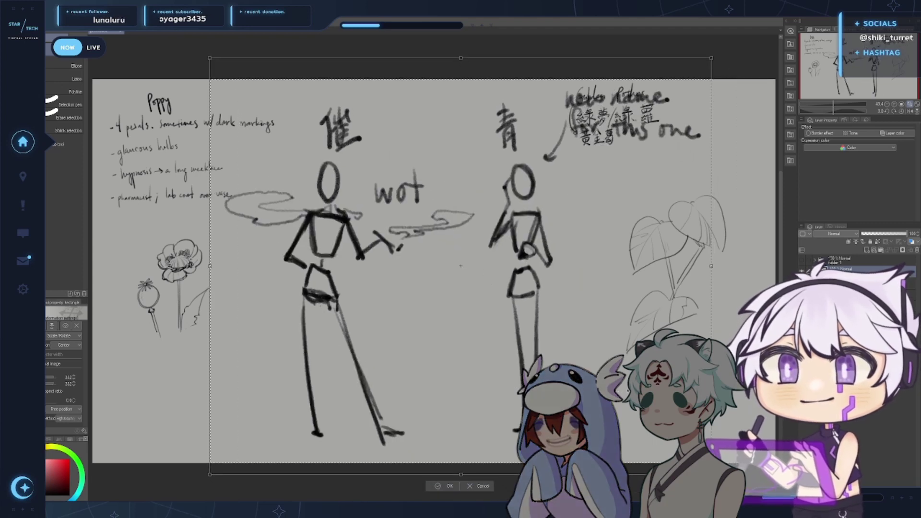
{"action": "left_click_drag", "start_coordinate": [637, 352], "coordinate": [627, 410]}
{"action": "key", "text": "Escape"}
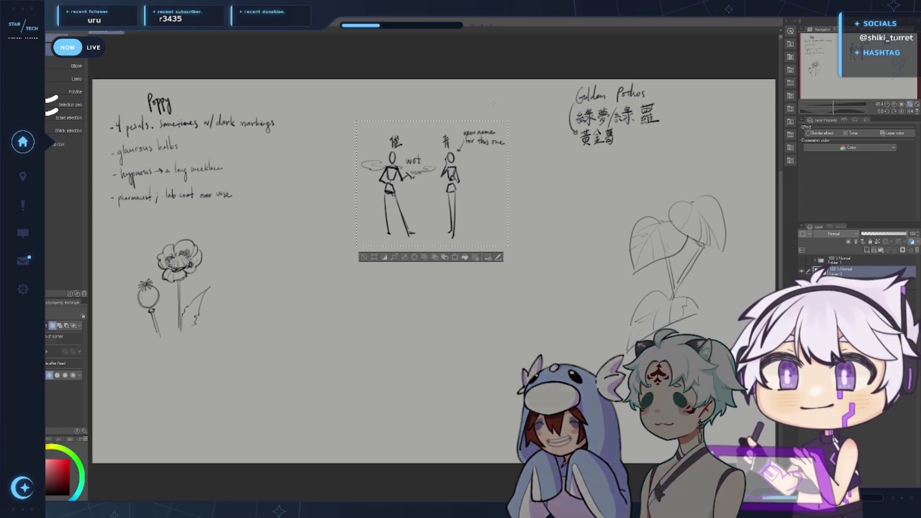
Lasso and delete the character labels and the "new name for this one" note above the two figures
{"action": "key", "text": "m"}
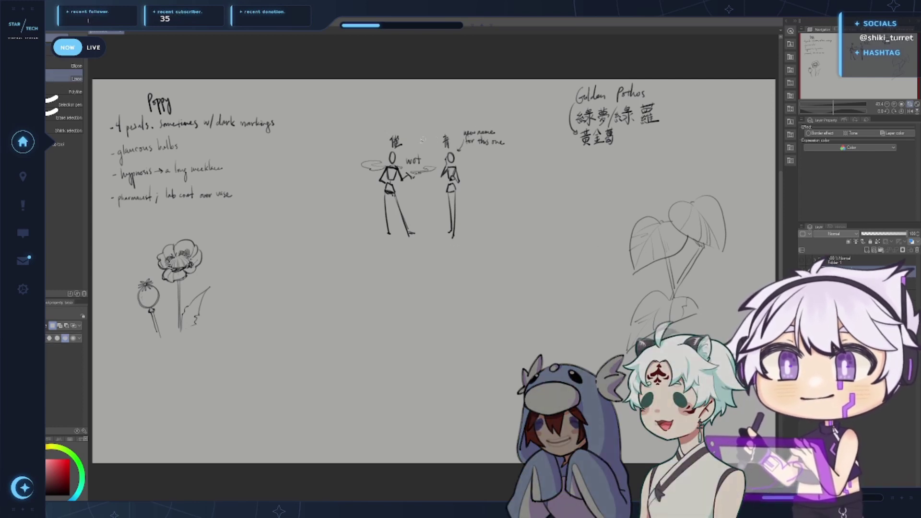
{"action": "left_click_drag", "start_coordinate": [449, 116], "coordinate": [518, 134]}
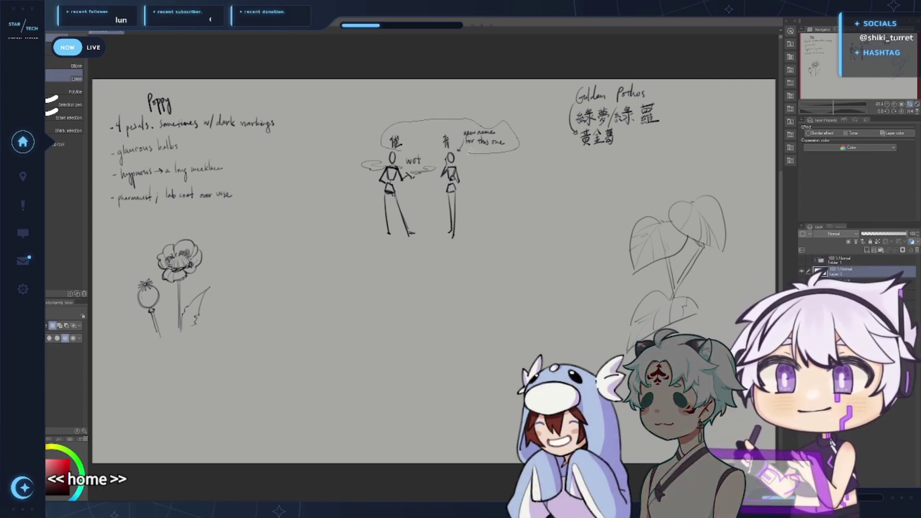
{"action": "left_click_drag", "start_coordinate": [470, 151], "coordinate": [462, 153]}
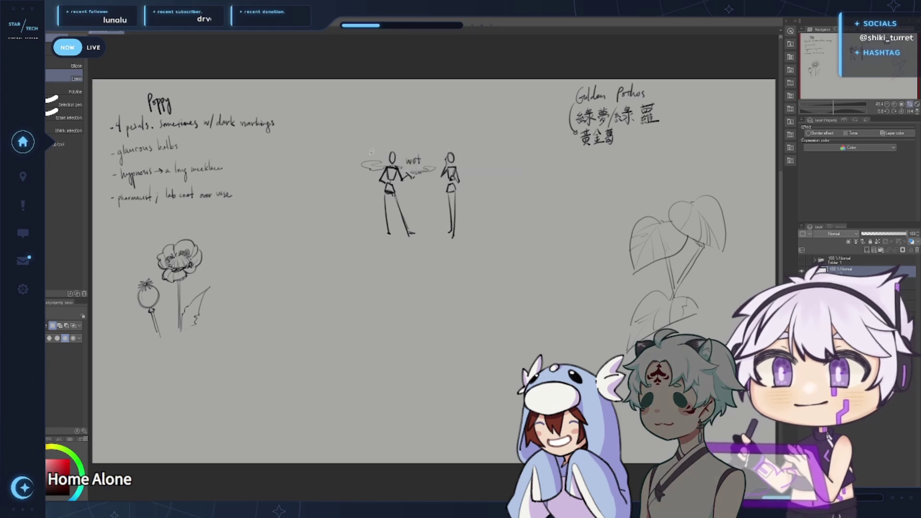
Select both stick figures and the word "wot" with a rectangle and try enlarging them across the canvas
{"action": "key", "text": "m"}
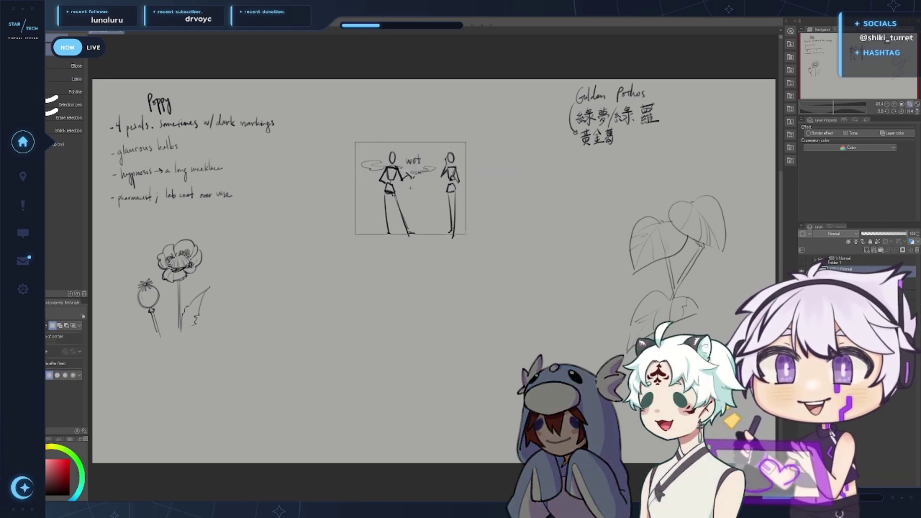
{"action": "key", "text": "ctrl+t"}
{"action": "left_click_drag", "start_coordinate": [465, 204], "coordinate": [386, 144]}
{"action": "left_click_drag", "start_coordinate": [406, 204], "coordinate": [681, 458]}
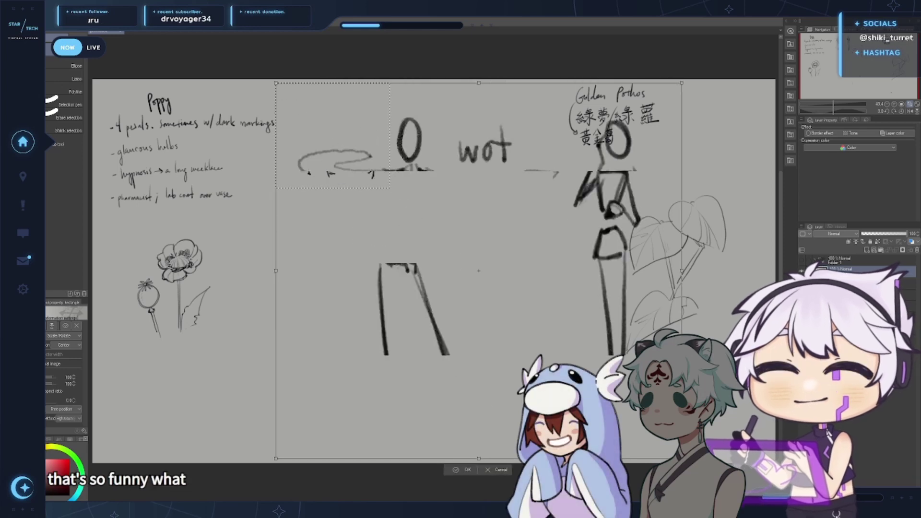
{"action": "left_click_drag", "start_coordinate": [540, 298], "coordinate": [434, 298]}
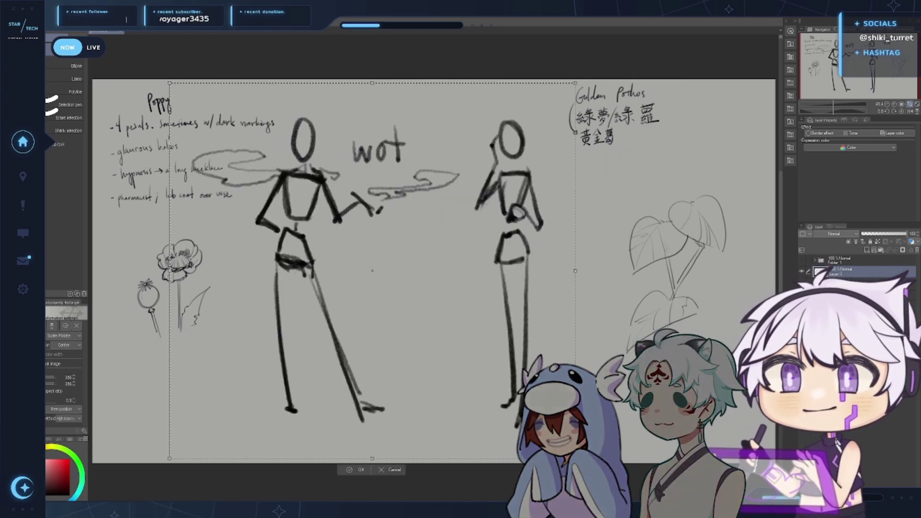
{"action": "left_click_drag", "start_coordinate": [575, 459], "coordinate": [632, 510]}
{"action": "mouse_move", "coordinate": [401, 296]}
{"action": "left_mouse_down"}
{"action": "mouse_move", "coordinate": [385, 294]}
{"action": "mouse_move", "coordinate": [386, 283]}
{"action": "mouse_move", "coordinate": [398, 282]}
{"action": "left_mouse_up"}
{"action": "key", "text": "Escape"}
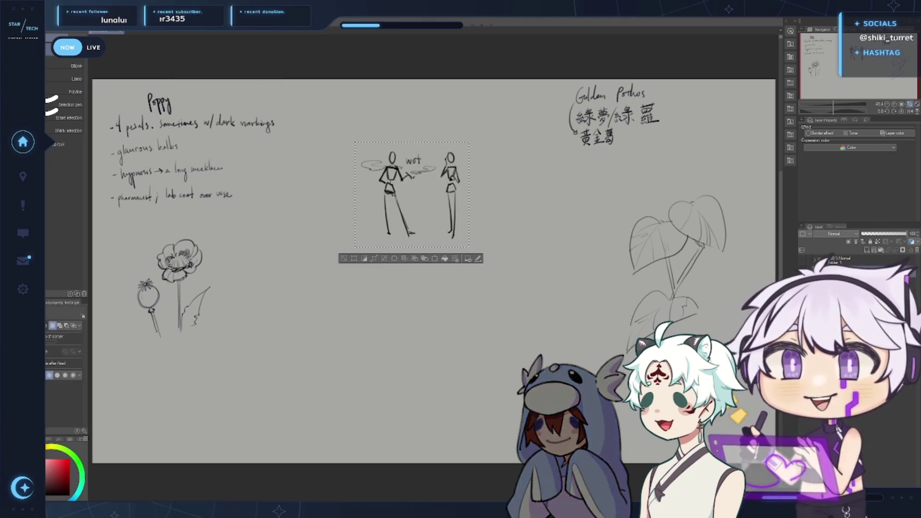
Enlarge the two stick figures and "wot" to nearly the full canvas height and centre them between the plant references
{"action": "key", "text": "ctrl+t"}
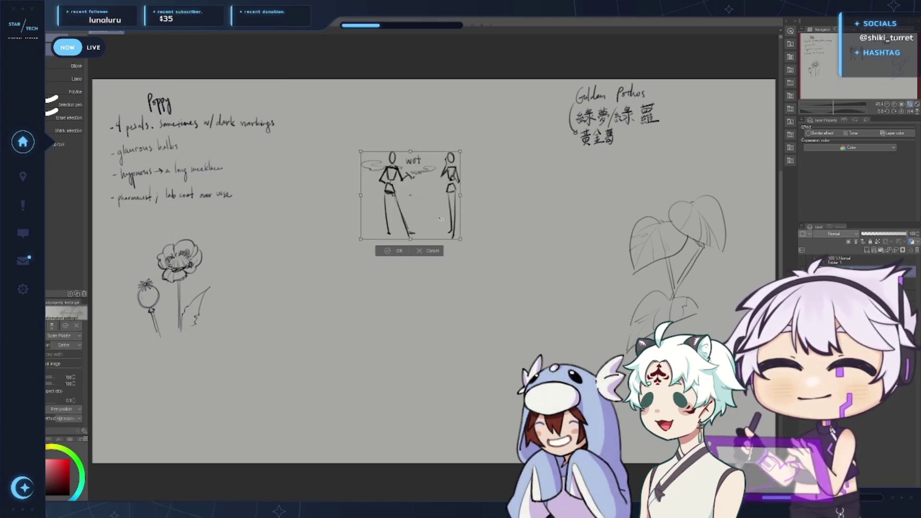
{"action": "left_click_drag", "start_coordinate": [480, 234], "coordinate": [648, 437]}
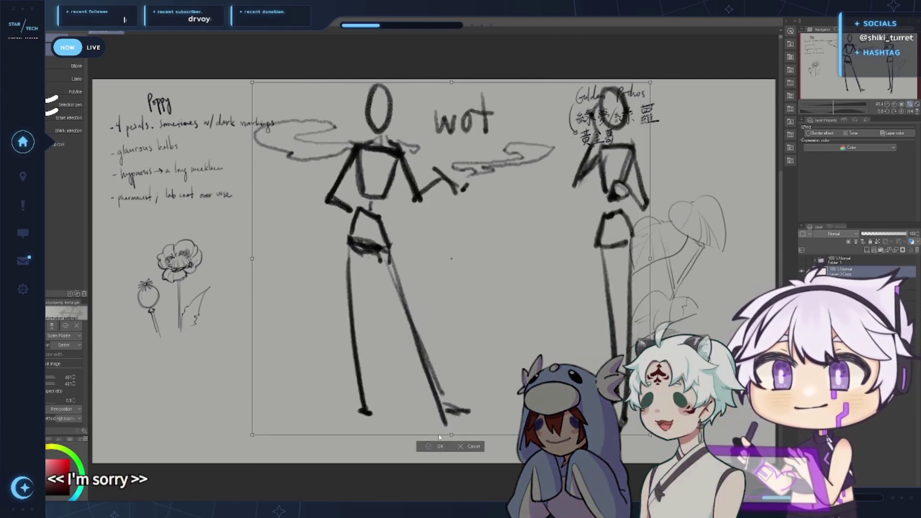
{"action": "key", "text": "Return"}
{"action": "key", "text": "k"}
{"action": "mouse_move", "coordinate": [589, 283]}
{"action": "left_mouse_down"}
{"action": "mouse_move", "coordinate": [569, 302]}
{"action": "mouse_move", "coordinate": [544, 304]}
{"action": "left_mouse_up"}
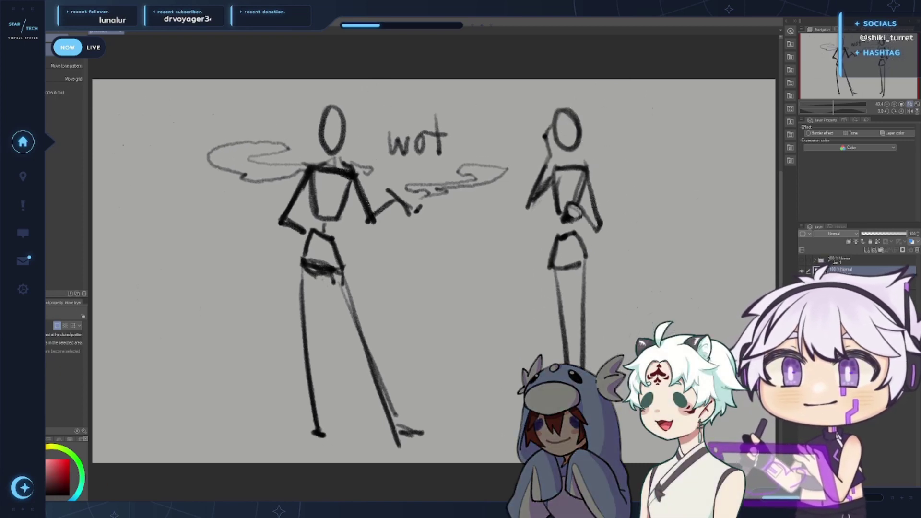
Select the Golden Pothos notes and leaf sketch and move them to the canvas's right edge, clear of the figure
{"action": "key", "text": "m"}
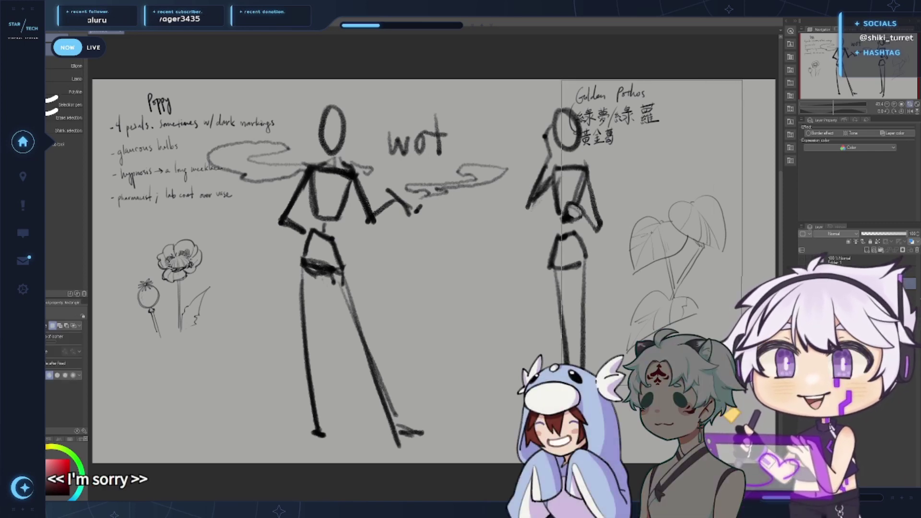
{"action": "left_click_drag", "start_coordinate": [742, 385], "coordinate": [744, 376]}
{"action": "left_click_drag", "start_coordinate": [638, 211], "coordinate": [680, 211]}
{"action": "left_click_drag", "start_coordinate": [548, 217], "coordinate": [431, 221]}
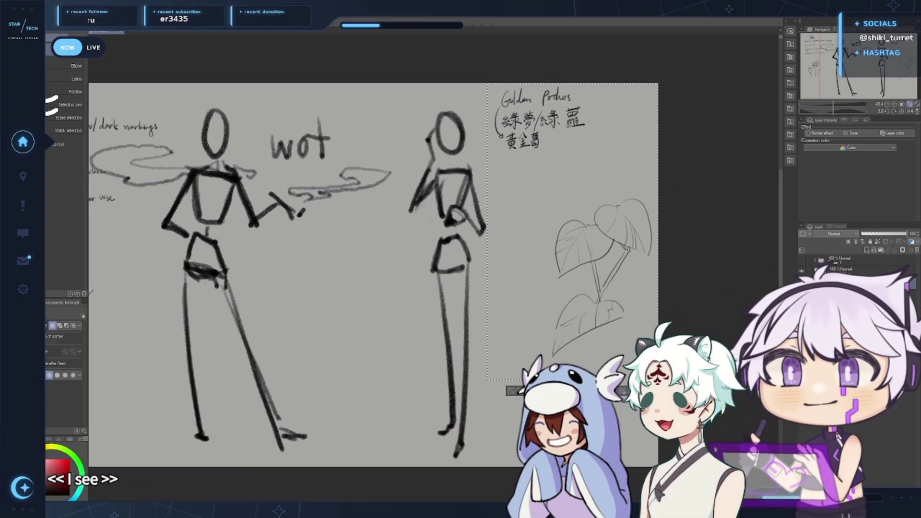
{"action": "key", "text": "ctrl+d"}
{"action": "left_click_drag", "start_coordinate": [481, 161], "coordinate": [599, 79]}
{"action": "key", "text": "k"}
{"action": "left_click_drag", "start_coordinate": [554, 136], "coordinate": [622, 136]}
{"action": "left_click_drag", "start_coordinate": [353, 351], "coordinate": [467, 345]}
{"action": "key", "text": "m"}
{"action": "key", "text": "ctrl+d"}
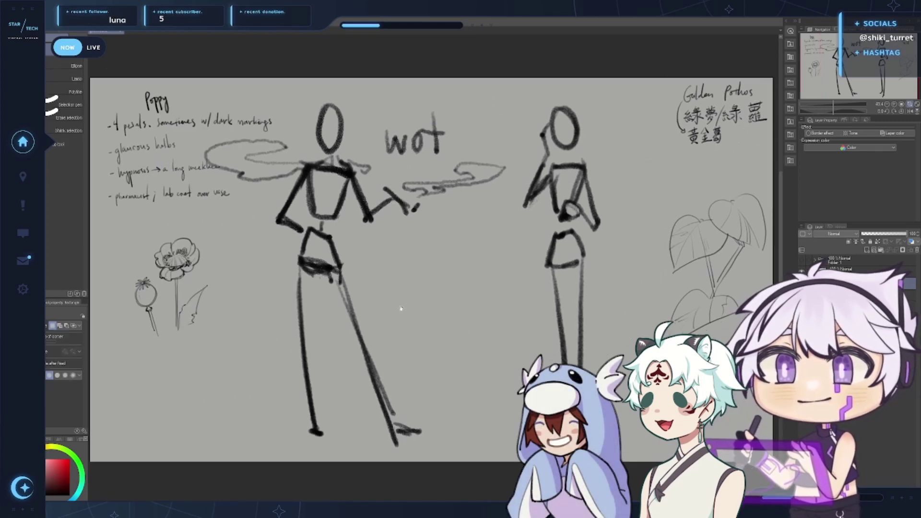
Select the Poppy title and notes and move them closer to the canvas's left edge, slightly lower
{"action": "scroll", "coordinate": [401, 309], "scroll_direction": "left", "scroll_amount": 2}
{"action": "mouse_move", "coordinate": [154, 214]}
{"action": "left_mouse_down"}
{"action": "mouse_move", "coordinate": [338, 107]}
{"action": "mouse_move", "coordinate": [338, 88]}
{"action": "left_mouse_up"}
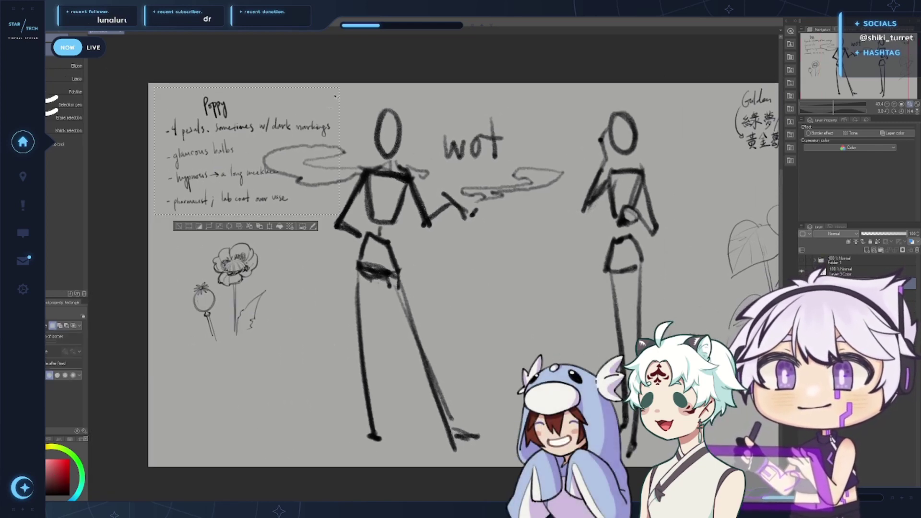
{"action": "key", "text": "k"}
{"action": "mouse_move", "coordinate": [308, 165]}
{"action": "left_mouse_down"}
{"action": "mouse_move", "coordinate": [297, 158]}
{"action": "mouse_move", "coordinate": [295, 170]}
{"action": "left_mouse_up"}
{"action": "key", "text": "m"}
Select the poppy flower and seed pod sketch and move it straight down to the canvas's lower-left corner
{"action": "mouse_move", "coordinate": [167, 232]}
{"action": "left_mouse_down"}
{"action": "mouse_move", "coordinate": [184, 235]}
{"action": "mouse_move", "coordinate": [283, 360]}
{"action": "left_mouse_up"}
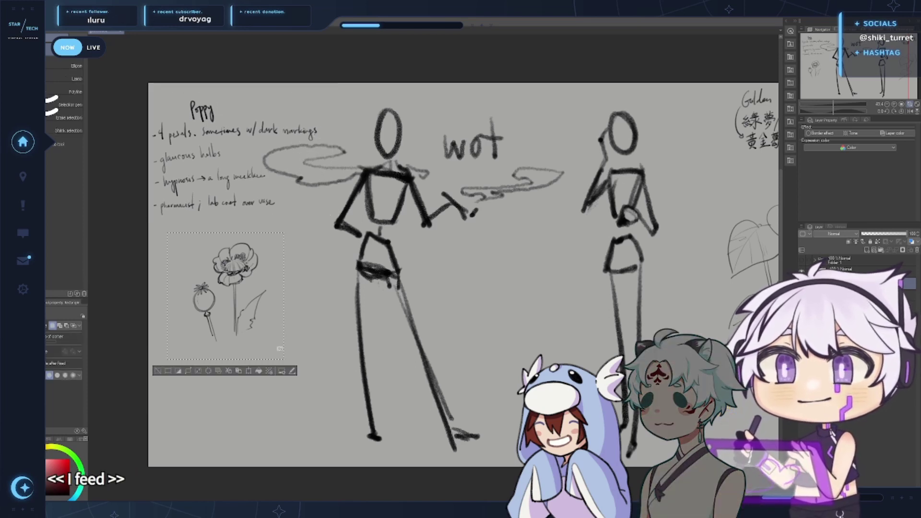
{"action": "key", "text": "k"}
{"action": "mouse_move", "coordinate": [262, 300]}
{"action": "left_mouse_down"}
{"action": "mouse_move", "coordinate": [262, 429]}
{"action": "mouse_move", "coordinate": [263, 410]}
{"action": "left_mouse_up"}
{"action": "key", "text": "m"}
{"action": "left_click", "coordinate": [309, 303]}
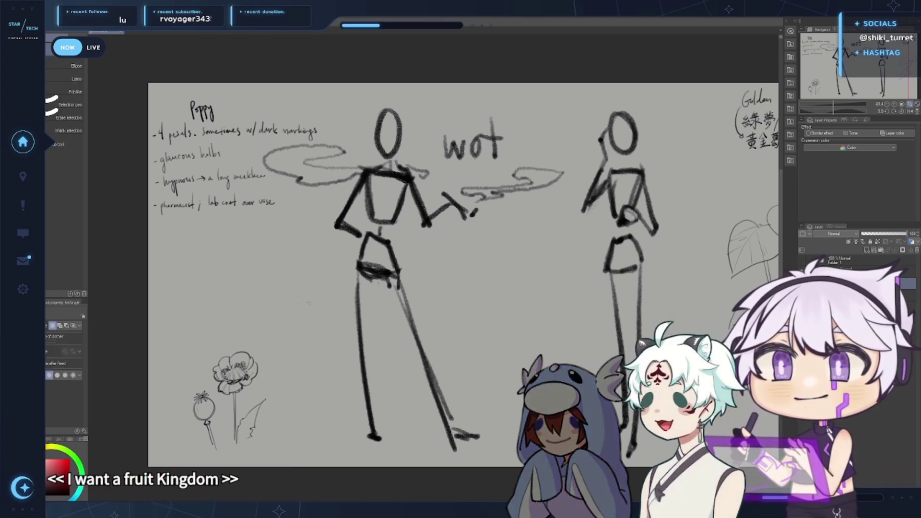
Switch to the pencil and give the enlarged stick figures' layer a blue layer color
{"action": "left_click_drag", "start_coordinate": [309, 302], "coordinate": [262, 290]}
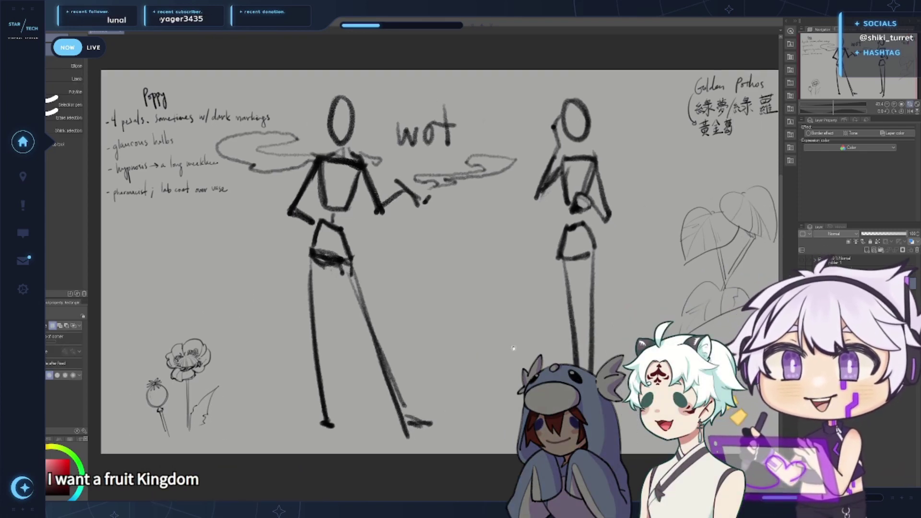
{"action": "mouse_move", "coordinate": [530, 368]}
{"action": "left_mouse_down"}
{"action": "mouse_move", "coordinate": [513, 374]}
{"action": "mouse_move", "coordinate": [521, 377]}
{"action": "left_mouse_up"}
{"action": "key", "text": "Tab"}
{"action": "key", "text": "Tab"}
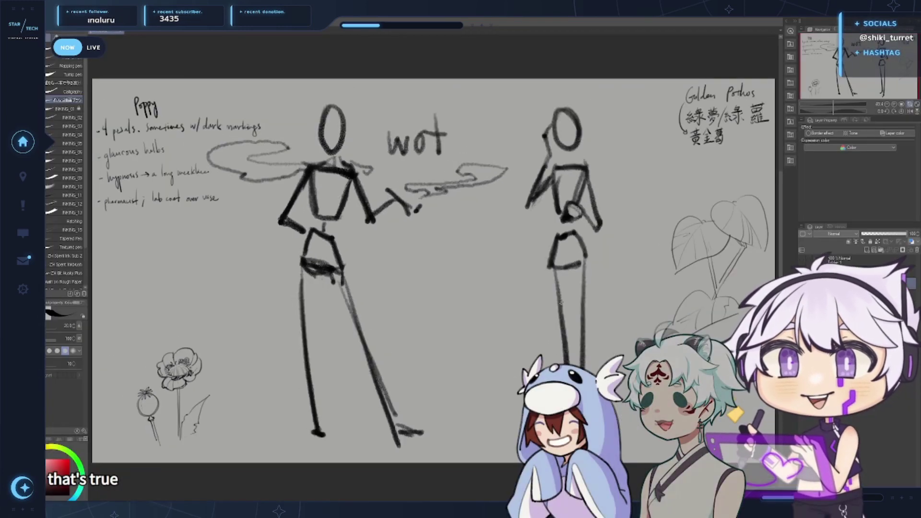
{"action": "key", "text": "p"}
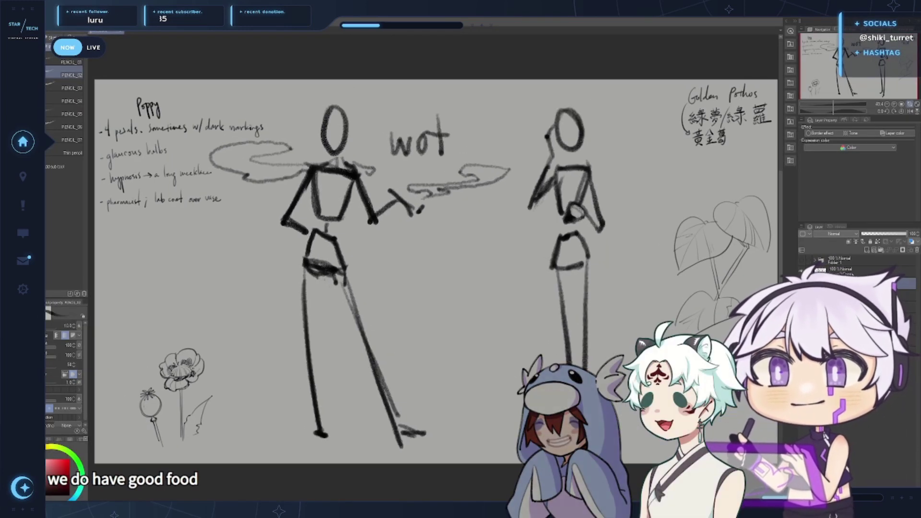
{"action": "left_click", "coordinate": [801, 271]}
{"action": "left_click", "coordinate": [801, 271]}
{"action": "left_click", "coordinate": [863, 271]}
{"action": "left_click", "coordinate": [912, 242]}
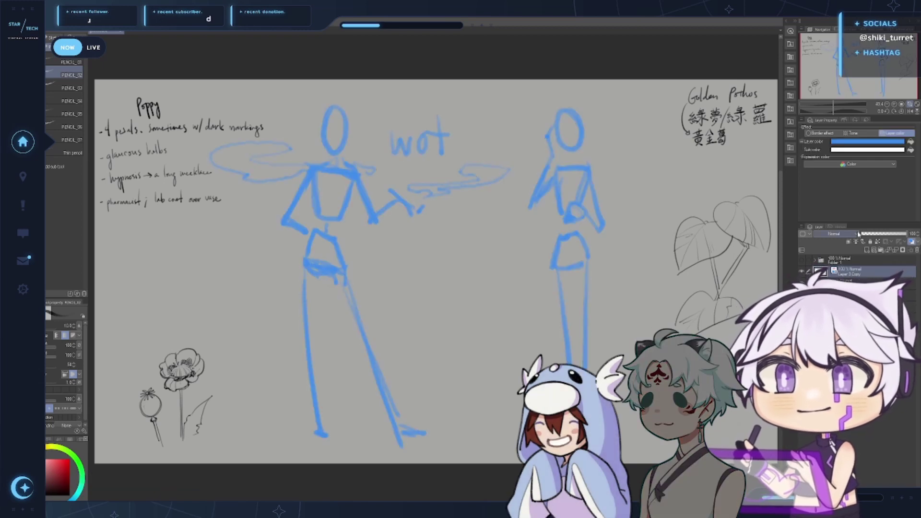
Set the figure layer to Multiply with opacity around 30% and add a new layer above it
{"action": "left_click", "coordinate": [836, 234]}
{"action": "left_click", "coordinate": [837, 251]}
{"action": "left_click", "coordinate": [873, 235]}
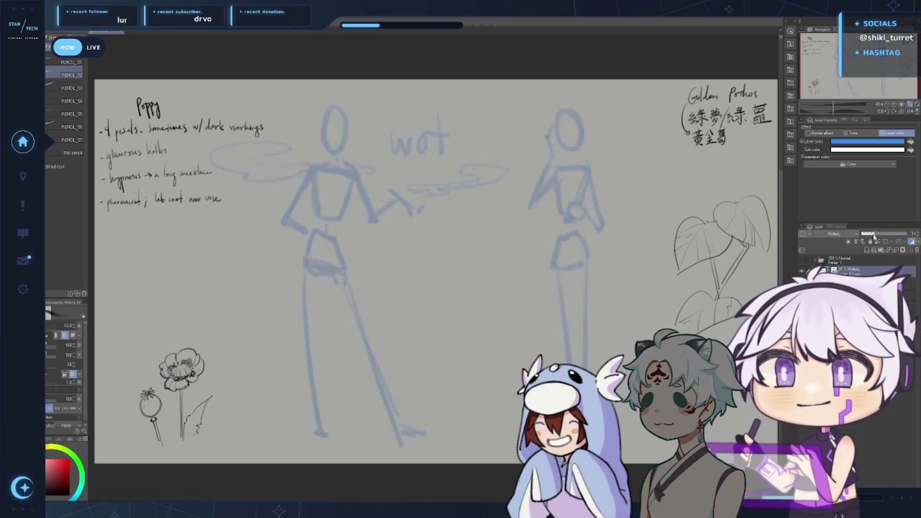
{"action": "left_click", "coordinate": [866, 250]}
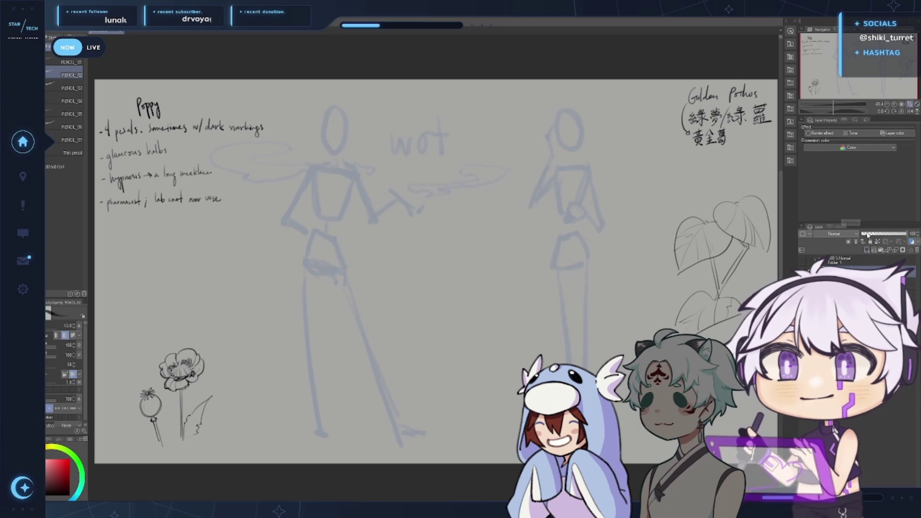
Sketch the pointed jaw and one side of the face over the poppy figure's oval head
{"action": "scroll", "coordinate": [336, 143], "scroll_direction": "up", "scroll_amount": 3}
{"action": "left_click_drag", "start_coordinate": [466, 167], "coordinate": [528, 217]}
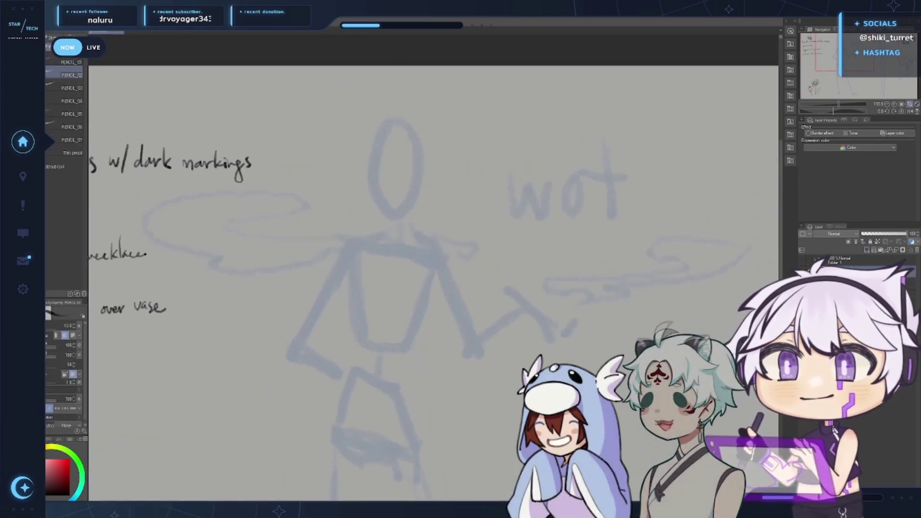
{"action": "key", "text": "ctrl+z"}
{"action": "mouse_move", "coordinate": [374, 193]}
{"action": "left_mouse_down"}
{"action": "mouse_move", "coordinate": [398, 216]}
{"action": "mouse_move", "coordinate": [420, 188]}
{"action": "left_mouse_up"}
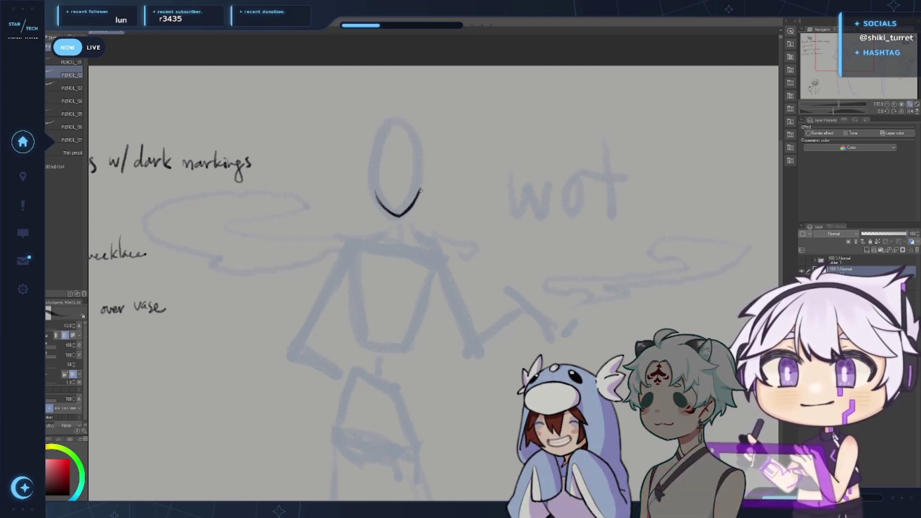
{"action": "left_click_drag", "start_coordinate": [428, 153], "coordinate": [420, 191]}
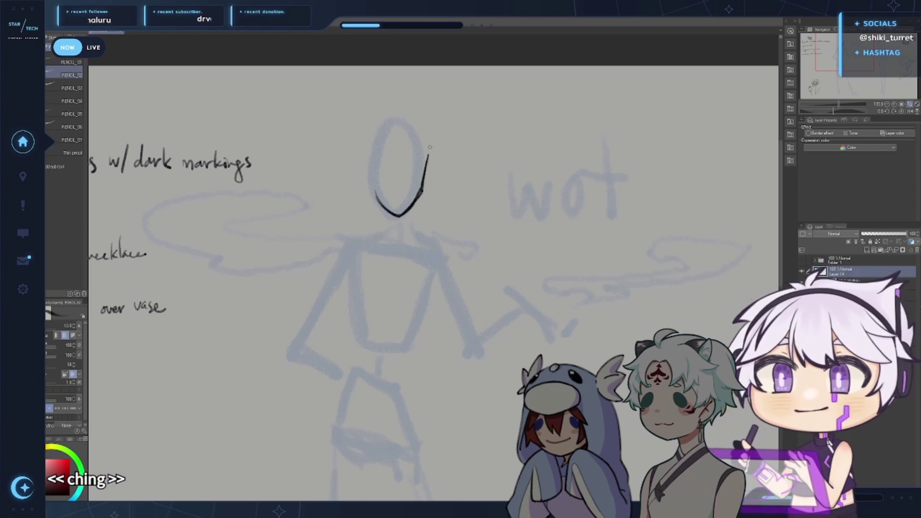
Sketch and refine the ears on both sides of the poppy figure's head
{"action": "mouse_move", "coordinate": [374, 197]}
{"action": "left_mouse_down"}
{"action": "mouse_move", "coordinate": [364, 158]}
{"action": "mouse_move", "coordinate": [367, 186]}
{"action": "left_mouse_up"}
{"action": "key", "text": "ctrl+z"}
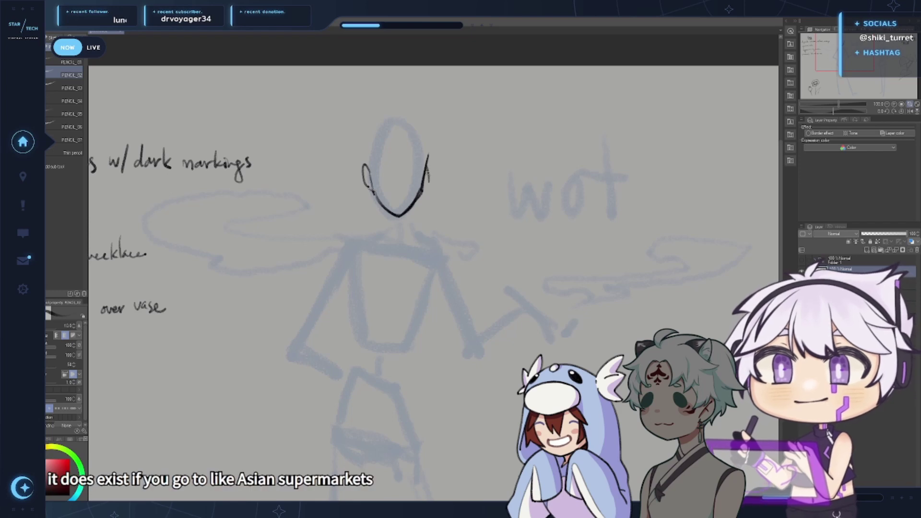
{"action": "left_click_drag", "start_coordinate": [429, 164], "coordinate": [420, 193]}
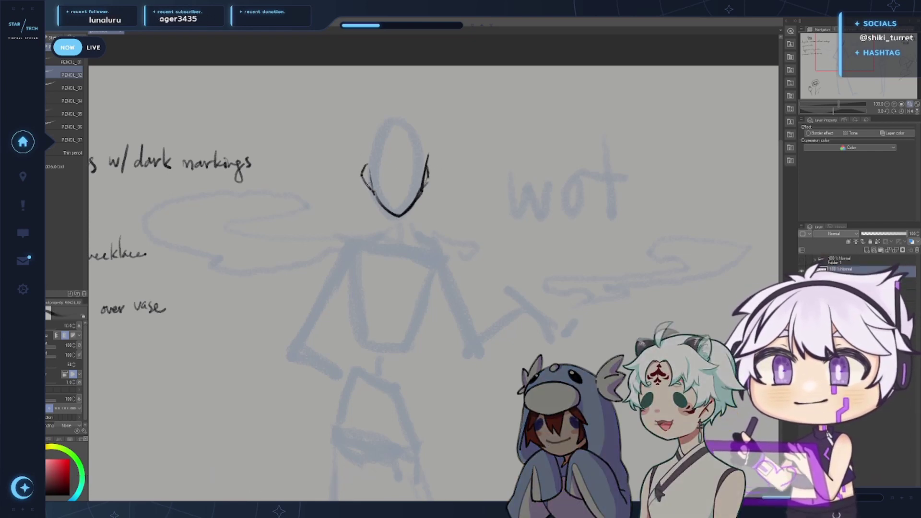
{"action": "left_click_drag", "start_coordinate": [364, 166], "coordinate": [372, 194]}
{"action": "key", "text": "ctrl+shift+n"}
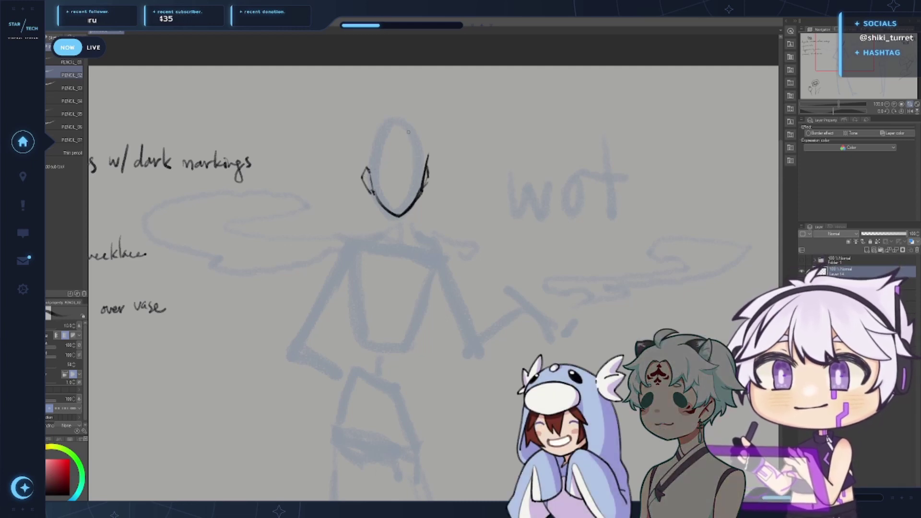
{"action": "left_click_drag", "start_coordinate": [390, 131], "coordinate": [384, 142]}
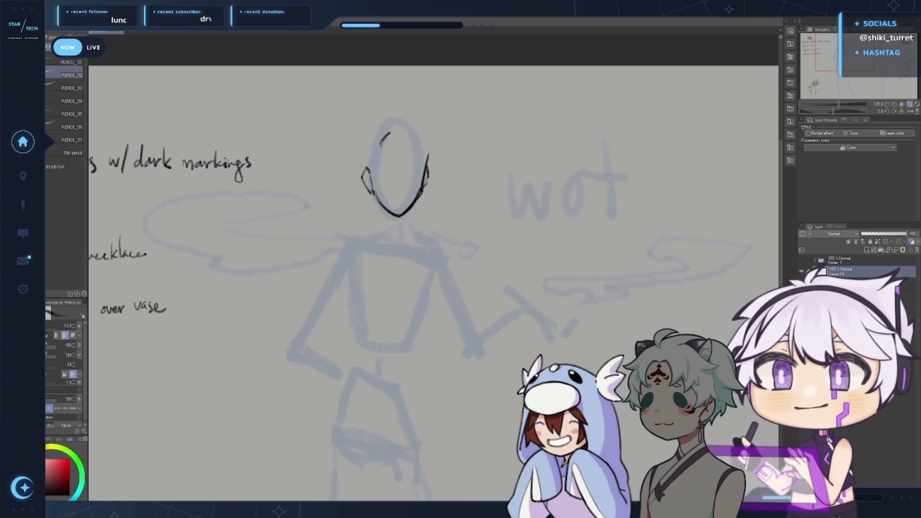
{"action": "key", "text": "ctrl+z"}
{"action": "mouse_move", "coordinate": [392, 137]}
{"action": "left_mouse_down"}
{"action": "mouse_move", "coordinate": [383, 147]}
{"action": "mouse_move", "coordinate": [427, 205]}
{"action": "left_mouse_up"}
{"action": "key", "text": "ctrl+z"}
{"action": "mouse_move", "coordinate": [393, 139]}
{"action": "left_mouse_down"}
{"action": "mouse_move", "coordinate": [425, 190]}
{"action": "mouse_move", "coordinate": [408, 172]}
{"action": "mouse_move", "coordinate": [417, 182]}
{"action": "left_mouse_up"}
{"action": "key", "text": "ctrl+z"}
{"action": "key", "text": "ctrl+z"}
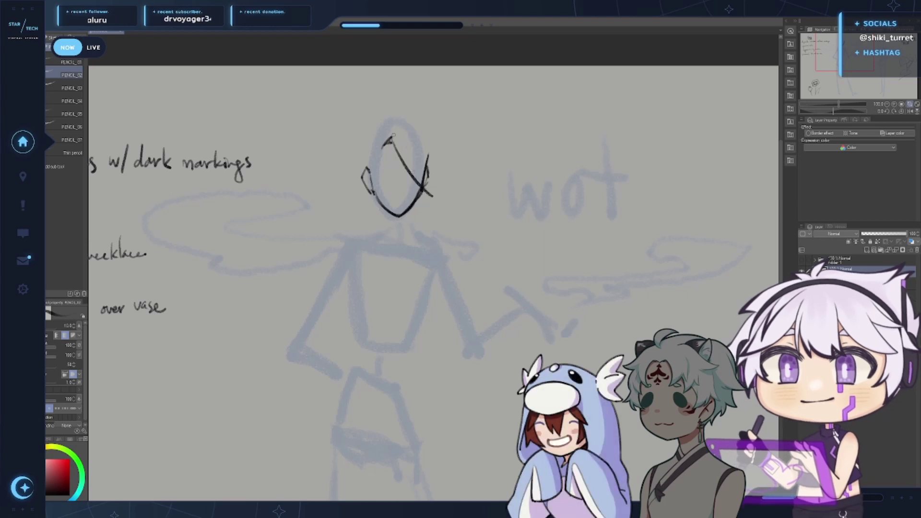
{"action": "mouse_move", "coordinate": [383, 139]}
{"action": "left_mouse_down"}
{"action": "mouse_move", "coordinate": [399, 119]}
{"action": "mouse_move", "coordinate": [414, 161]}
{"action": "left_mouse_up"}
{"action": "key", "text": "ctrl+z"}
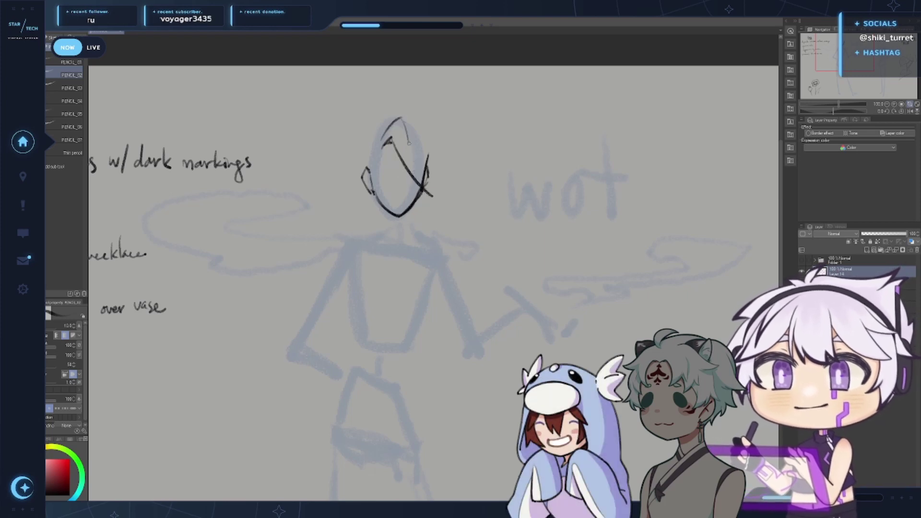
{"action": "key", "text": "ctrl+z"}
{"action": "left_click_drag", "start_coordinate": [369, 130], "coordinate": [400, 114]}
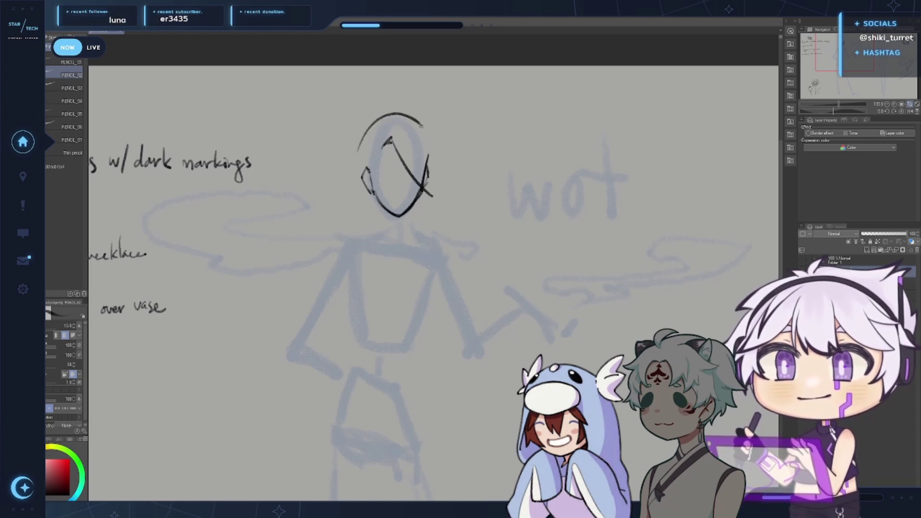
{"action": "left_click_drag", "start_coordinate": [435, 154], "coordinate": [430, 246]}
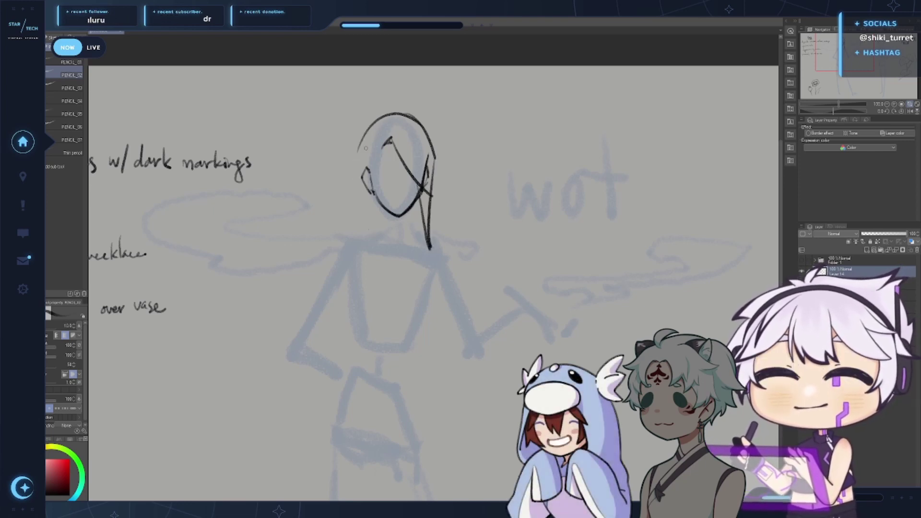
{"action": "left_click_drag", "start_coordinate": [376, 145], "coordinate": [367, 207]}
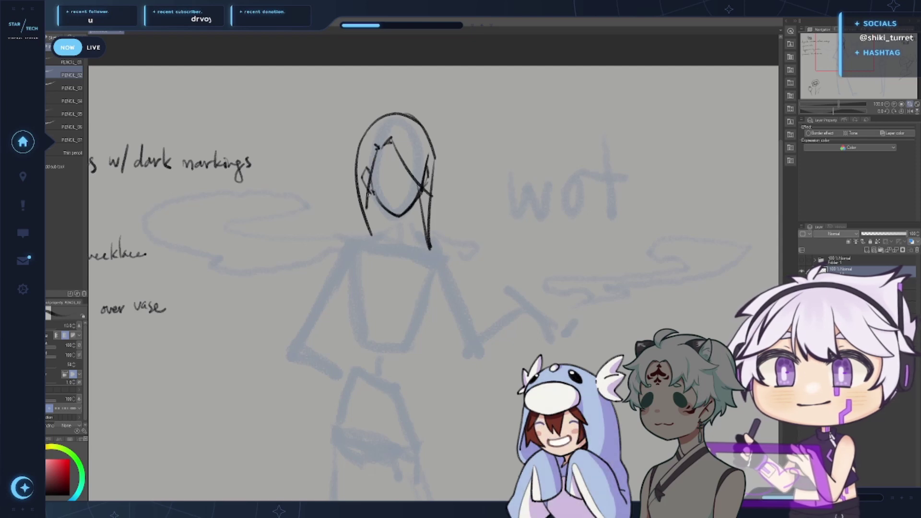
{"action": "key", "text": "ctrl+z"}
{"action": "mouse_move", "coordinate": [376, 149]}
{"action": "left_mouse_down"}
{"action": "mouse_move", "coordinate": [368, 210]}
{"action": "mouse_move", "coordinate": [408, 231]}
{"action": "left_mouse_up"}
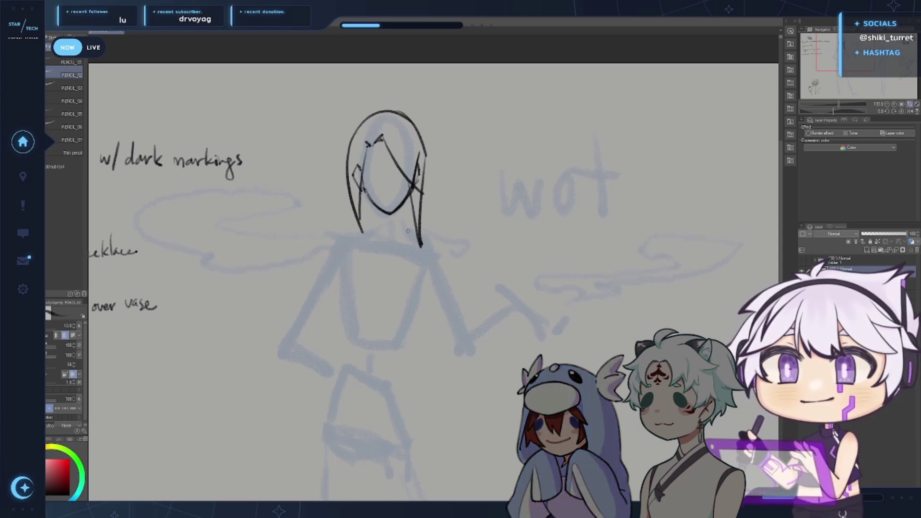
{"action": "key", "text": "ctrl+z"}
{"action": "key", "text": "ctrl+z"}
{"action": "key", "text": "ctrl+z"}
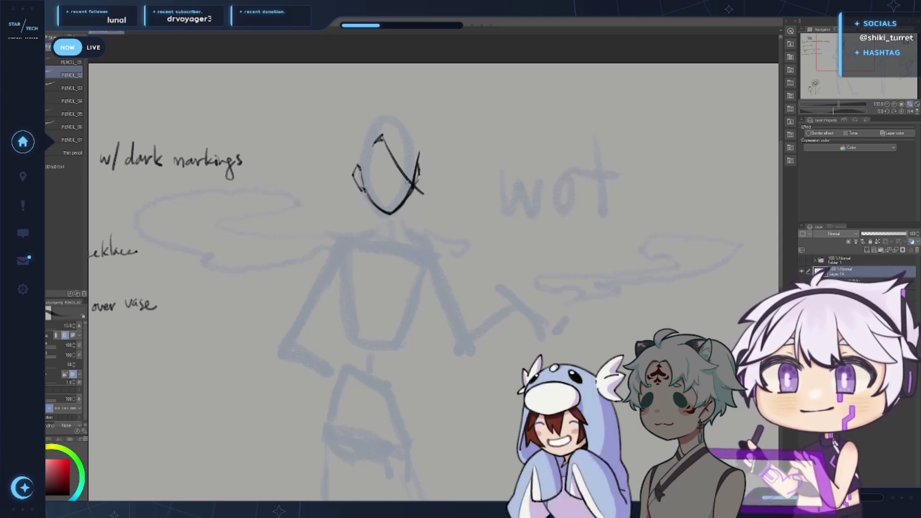
Sketch the poppy figure's neck and a sloping shoulder line on the side of the bent, hand-on-hip arm
{"action": "mouse_move", "coordinate": [374, 208]}
{"action": "left_mouse_down"}
{"action": "mouse_move", "coordinate": [376, 229]}
{"action": "mouse_move", "coordinate": [399, 231]}
{"action": "left_mouse_up"}
{"action": "key", "text": "ctrl+z"}
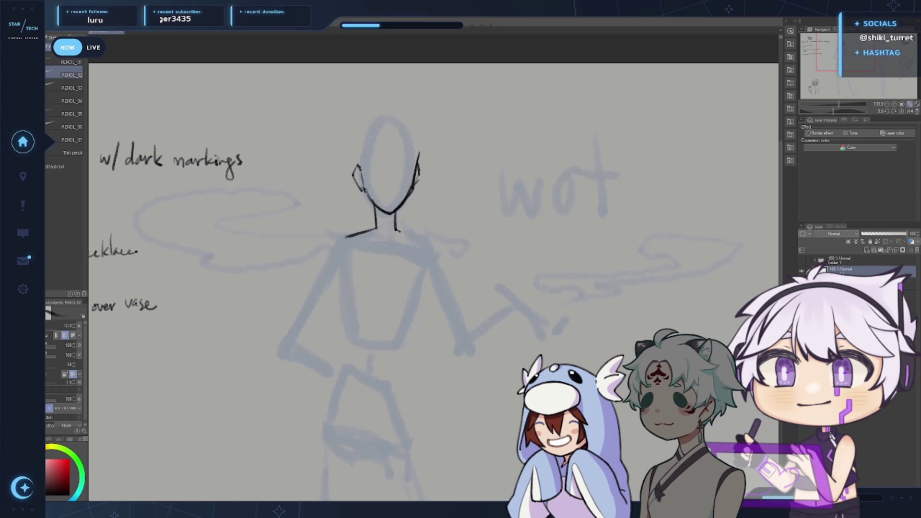
{"action": "key", "text": "ctrl+z"}
{"action": "left_click_drag", "start_coordinate": [333, 242], "coordinate": [322, 246]}
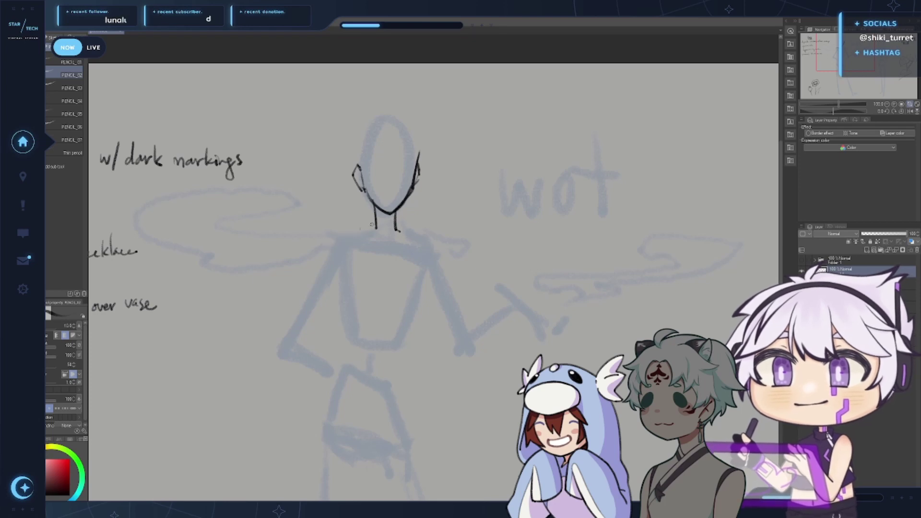
{"action": "left_click_drag", "start_coordinate": [327, 242], "coordinate": [325, 246]}
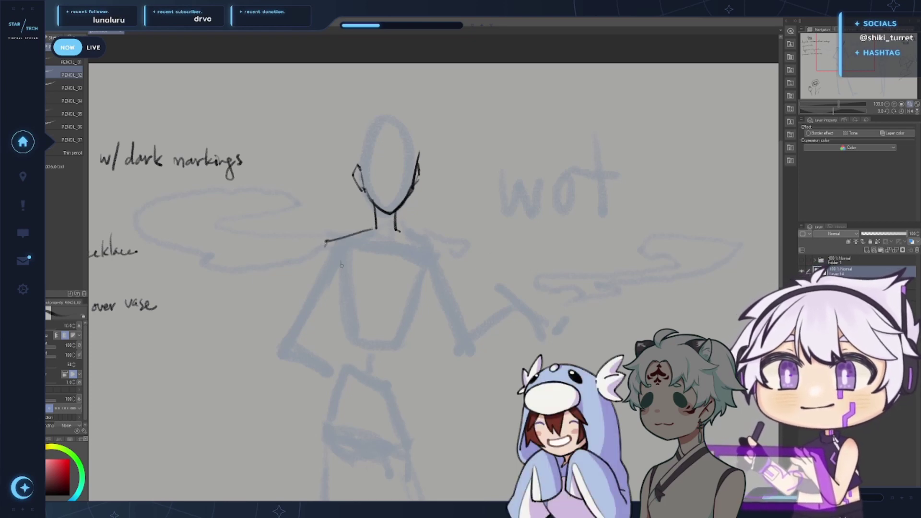
Outline both sides of the poppy figure's torso, tapering from the armpits down to the waist
{"action": "scroll", "coordinate": [469, 246], "scroll_direction": "down", "scroll_amount": 2}
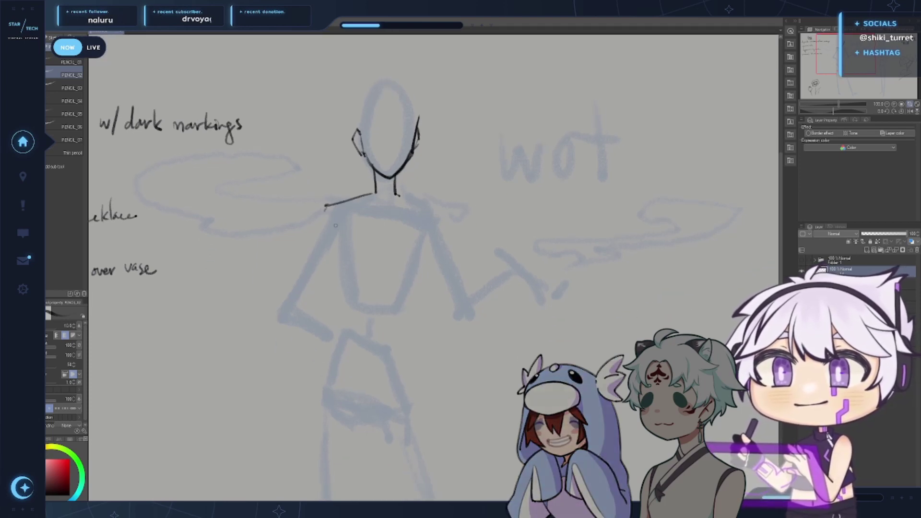
{"action": "left_click_drag", "start_coordinate": [337, 227], "coordinate": [345, 287]}
{"action": "key", "text": "ctrl+z"}
{"action": "left_click_drag", "start_coordinate": [334, 231], "coordinate": [339, 259]}
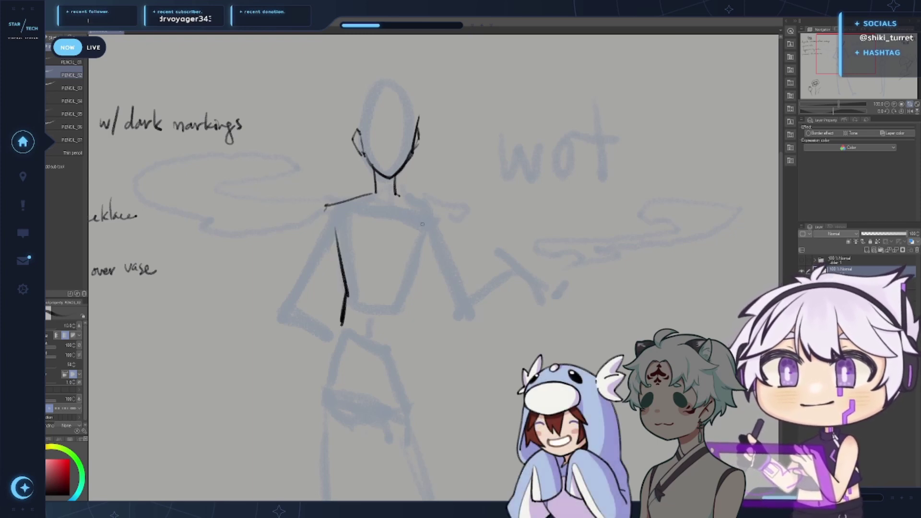
{"action": "mouse_move", "coordinate": [420, 218]}
{"action": "left_mouse_down"}
{"action": "mouse_move", "coordinate": [422, 265]}
{"action": "mouse_move", "coordinate": [399, 344]}
{"action": "left_mouse_up"}
{"action": "key", "text": "ctrl+z"}
Extend the torso outline from the waist outward over both hips of the poppy figure
{"action": "left_click_drag", "start_coordinate": [409, 389], "coordinate": [394, 192]}
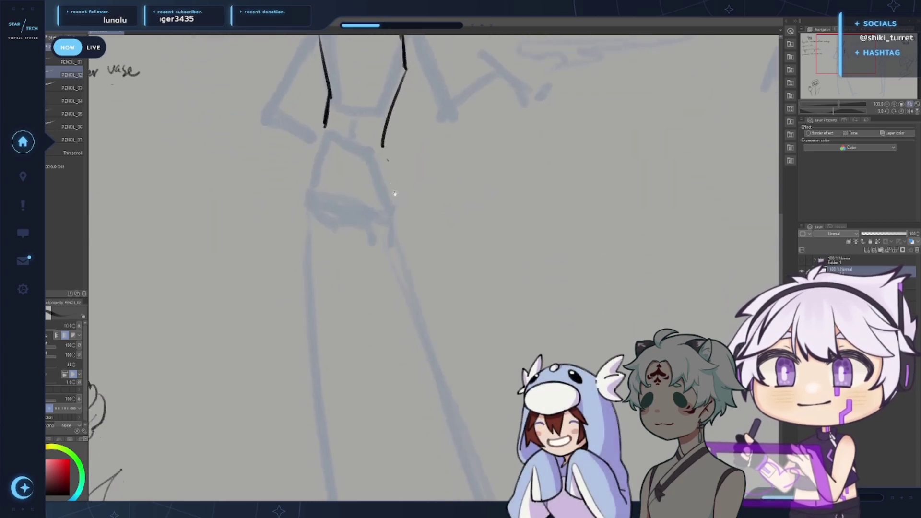
{"action": "left_click_drag", "start_coordinate": [384, 146], "coordinate": [404, 225]}
{"action": "scroll", "coordinate": [410, 178], "scroll_direction": "down", "scroll_amount": 2}
{"action": "scroll", "coordinate": [410, 178], "scroll_direction": "down", "scroll_amount": 1}
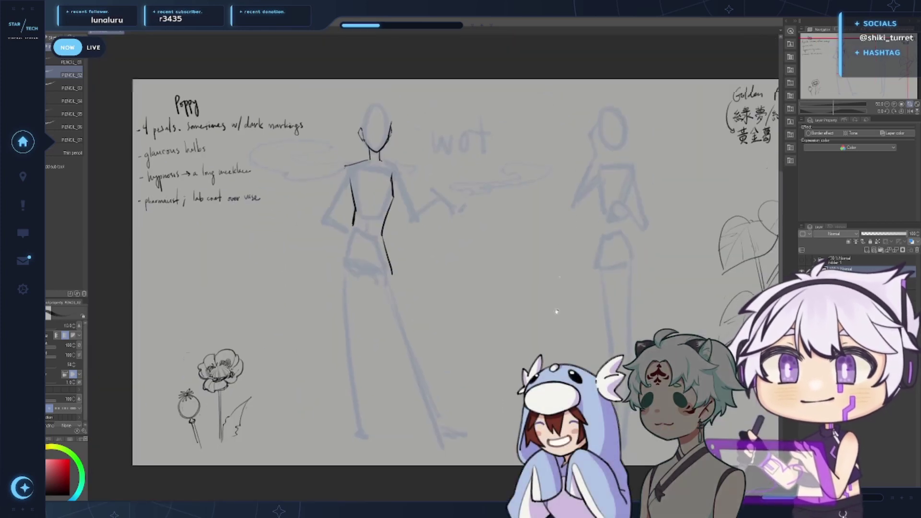
{"action": "scroll", "coordinate": [355, 374], "scroll_direction": "up", "scroll_amount": 2}
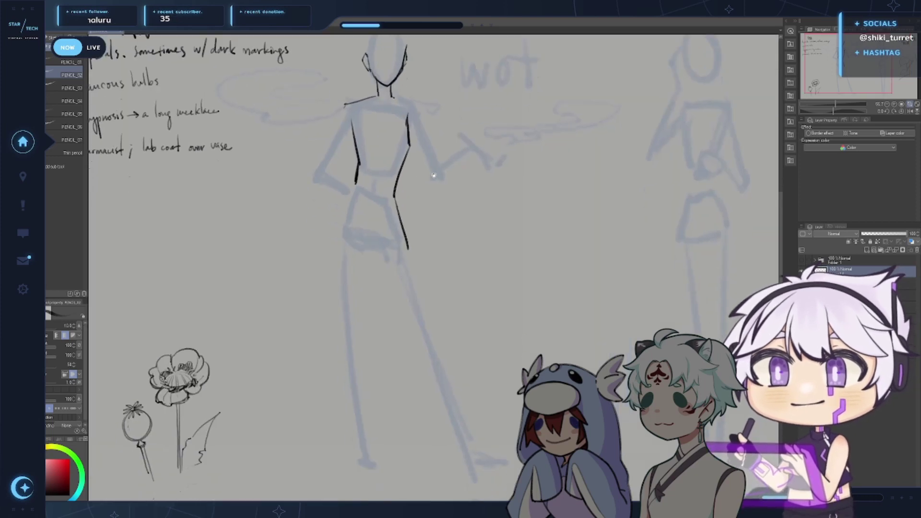
{"action": "left_click_drag", "start_coordinate": [357, 159], "coordinate": [354, 184]}
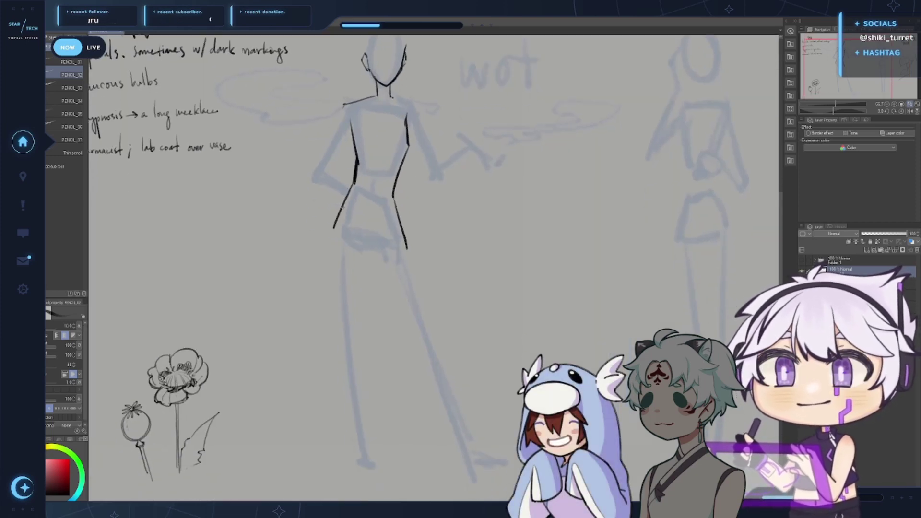
Sketch the outer thigh line of the poppy figure's straight standing leg and a short crotch mark
{"action": "scroll", "coordinate": [343, 246], "scroll_direction": "down", "scroll_amount": 1}
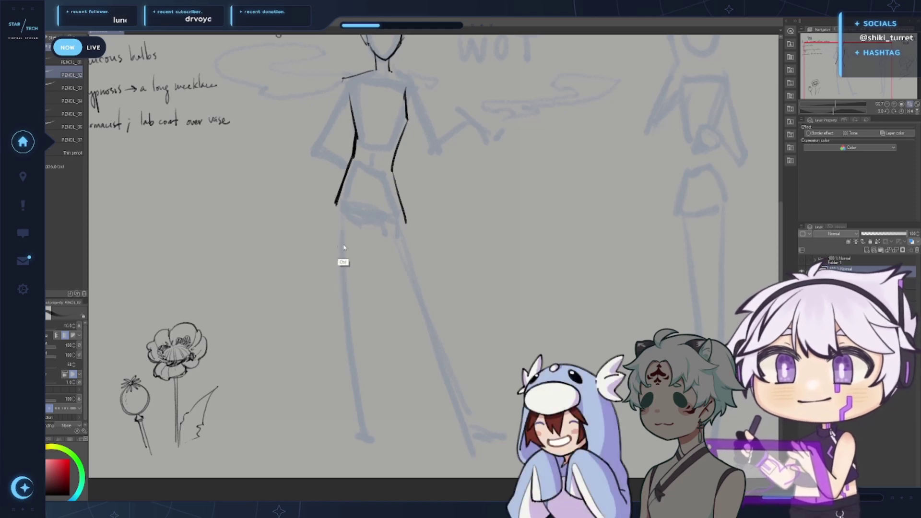
{"action": "key", "text": "ctrl+z"}
{"action": "mouse_move", "coordinate": [335, 205]}
{"action": "left_mouse_down"}
{"action": "mouse_move", "coordinate": [346, 309]}
{"action": "mouse_move", "coordinate": [336, 239]}
{"action": "left_mouse_up"}
{"action": "key", "text": "ctrl+z"}
{"action": "key", "text": "ctrl+z"}
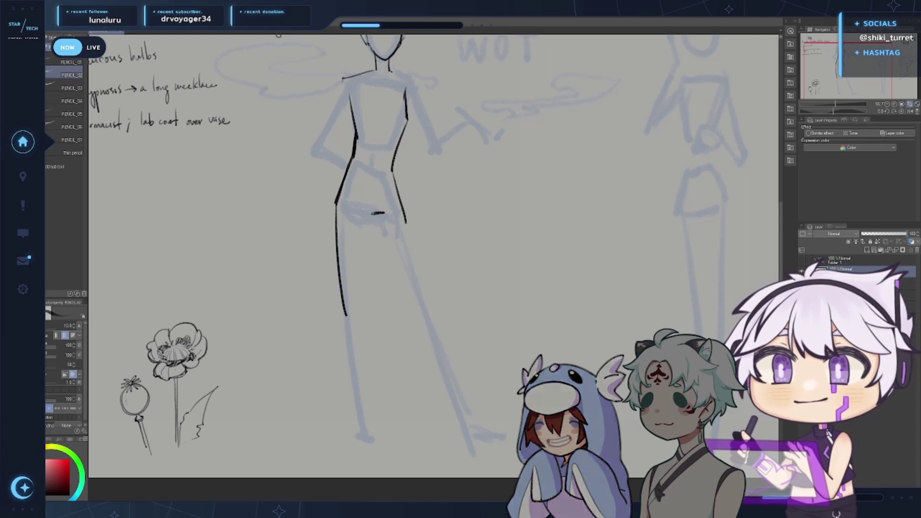
{"action": "key", "text": "ctrl+y"}
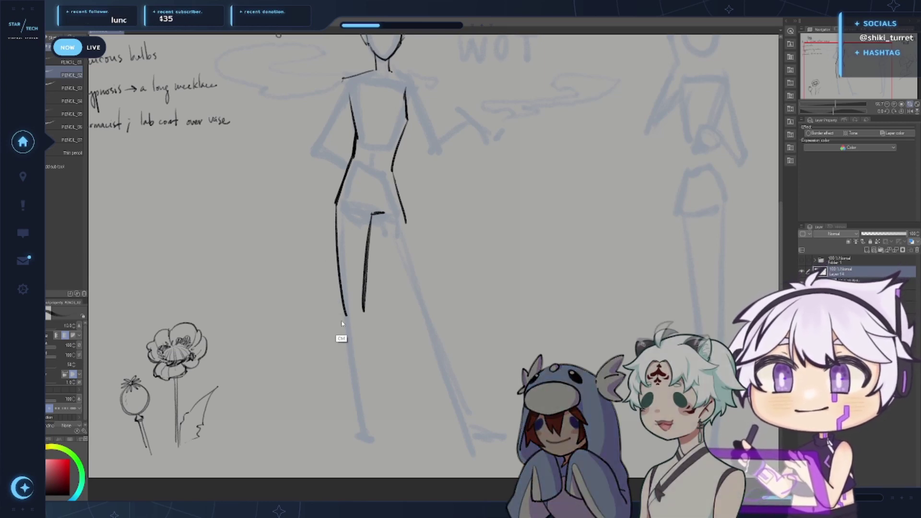
Sketch and refine the standing leg's inner thigh line from the crotch to the knee, and start the outer knee contour
{"action": "left_click_drag", "start_coordinate": [345, 314], "coordinate": [342, 356]}
{"action": "key", "text": "ctrl+z"}
{"action": "key", "text": "ctrl+z"}
{"action": "left_click_drag", "start_coordinate": [363, 307], "coordinate": [364, 324]}
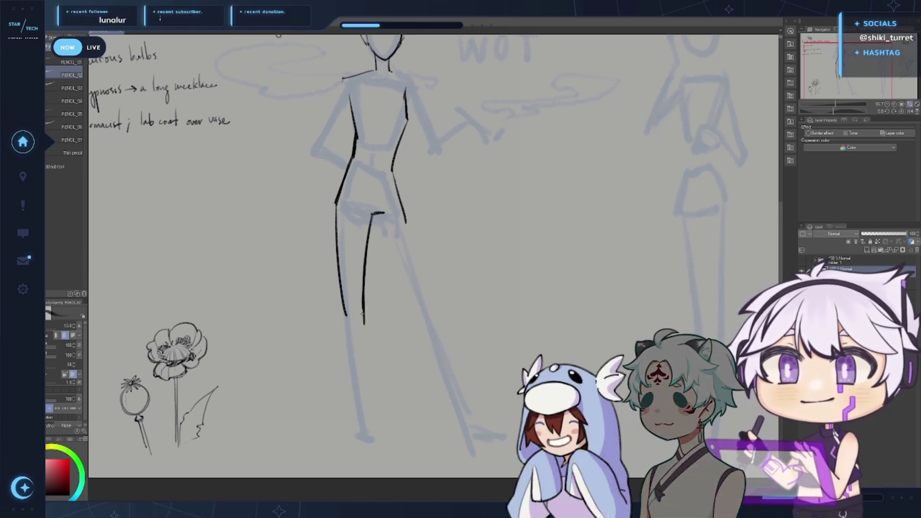
{"action": "key", "text": "ctrl+z"}
{"action": "key", "text": "ctrl+z"}
{"action": "mouse_move", "coordinate": [372, 216]}
{"action": "left_mouse_down"}
{"action": "mouse_move", "coordinate": [371, 388]}
{"action": "mouse_move", "coordinate": [363, 316]}
{"action": "left_mouse_up"}
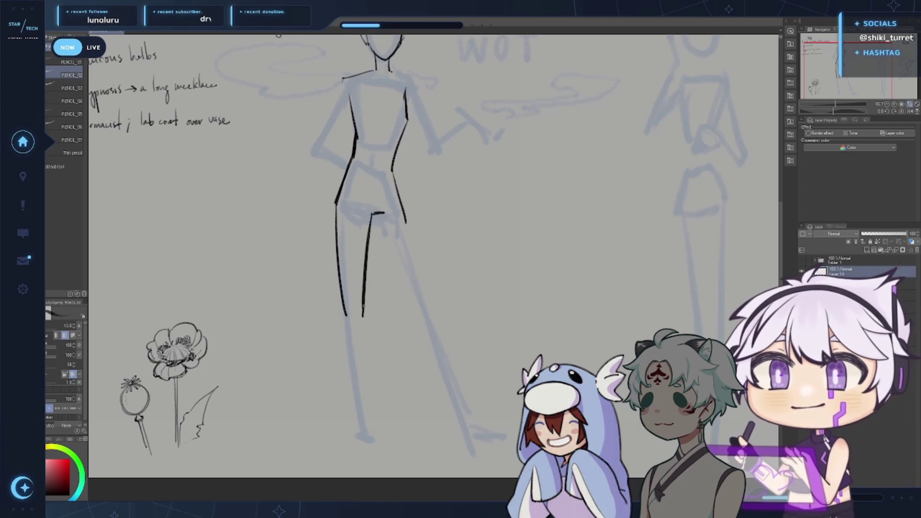
{"action": "key", "text": "ctrl+z"}
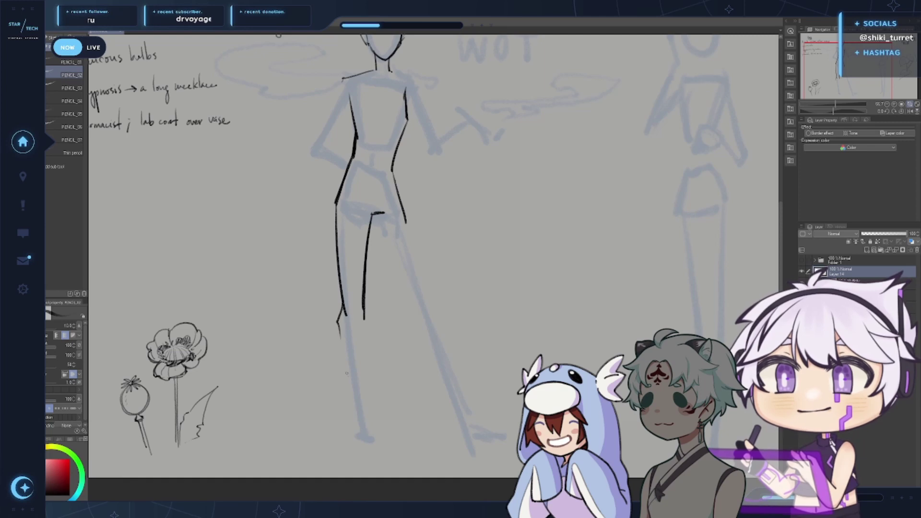
Outline the standing leg's calf from the knee to the ankle and add a simple pointed foot
{"action": "key", "text": "ctrl+z"}
{"action": "left_click_drag", "start_coordinate": [338, 325], "coordinate": [359, 426]}
{"action": "key", "text": "ctrl+z"}
{"action": "mouse_move", "coordinate": [342, 297]}
{"action": "left_mouse_down"}
{"action": "mouse_move", "coordinate": [340, 342]}
{"action": "mouse_move", "coordinate": [361, 430]}
{"action": "mouse_move", "coordinate": [364, 373]}
{"action": "mouse_move", "coordinate": [372, 427]}
{"action": "left_mouse_up"}
{"action": "key", "text": "ctrl+z"}
{"action": "key", "text": "ctrl+z"}
{"action": "mouse_move", "coordinate": [364, 318]}
{"action": "left_mouse_down"}
{"action": "mouse_move", "coordinate": [375, 426]}
{"action": "mouse_move", "coordinate": [363, 428]}
{"action": "mouse_move", "coordinate": [401, 449]}
{"action": "left_mouse_up"}
{"action": "key", "text": "ctrl+z"}
{"action": "mouse_move", "coordinate": [374, 414]}
{"action": "left_mouse_down"}
{"action": "mouse_move", "coordinate": [391, 447]}
{"action": "mouse_move", "coordinate": [356, 436]}
{"action": "mouse_move", "coordinate": [363, 455]}
{"action": "mouse_move", "coordinate": [391, 451]}
{"action": "left_mouse_up"}
{"action": "key", "text": "ctrl+z"}
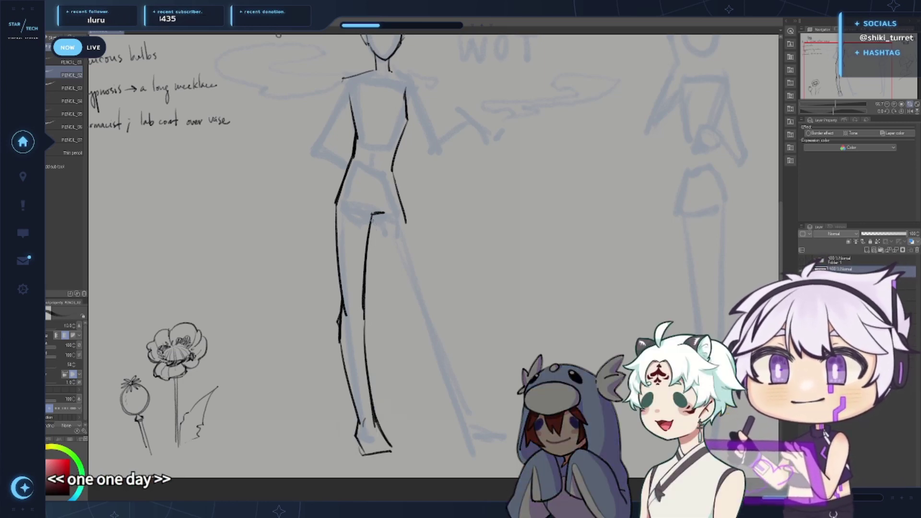
Sketch the inner and outer thigh lines of the poppy figure's extended leg
{"action": "left_click_drag", "start_coordinate": [372, 223], "coordinate": [402, 310]}
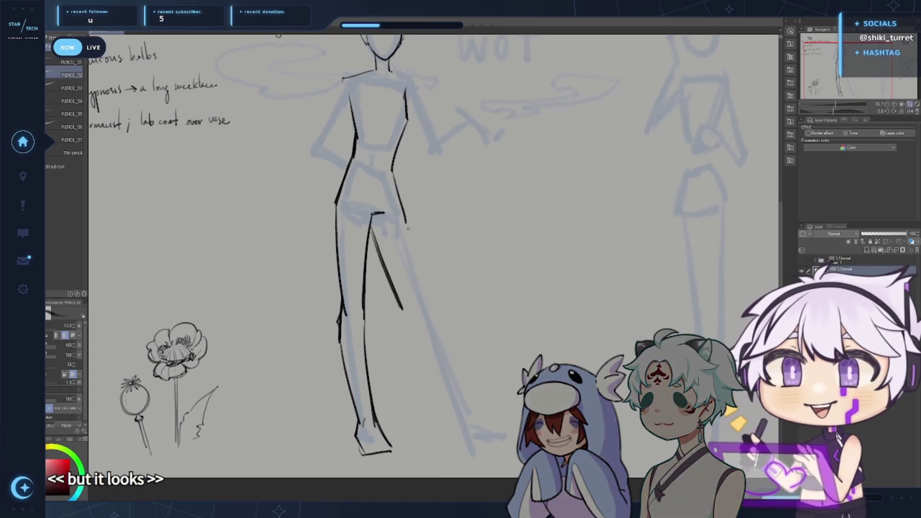
{"action": "left_click_drag", "start_coordinate": [404, 219], "coordinate": [430, 314]}
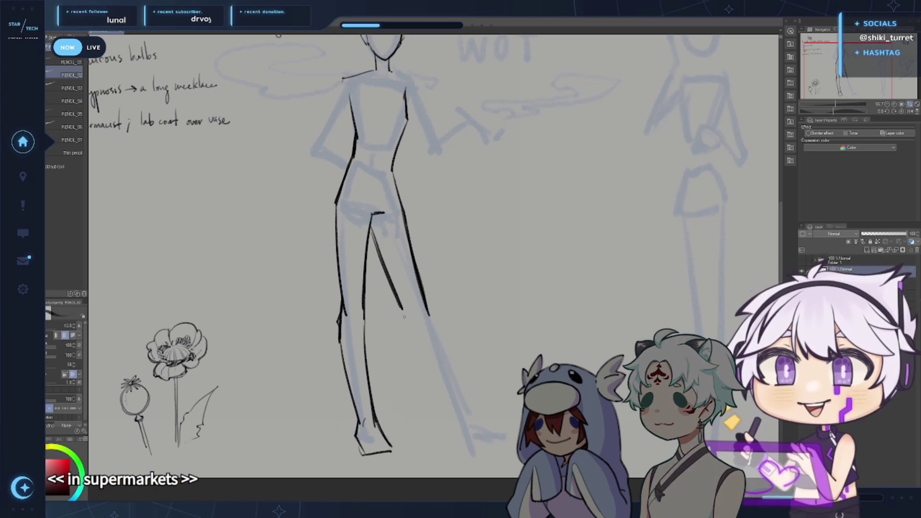
{"action": "mouse_move", "coordinate": [402, 309]}
{"action": "left_mouse_down"}
{"action": "mouse_move", "coordinate": [404, 337]}
{"action": "mouse_move", "coordinate": [406, 299]}
{"action": "left_mouse_up"}
{"action": "key", "text": "ctrl+z"}
{"action": "key", "text": "ctrl+z"}
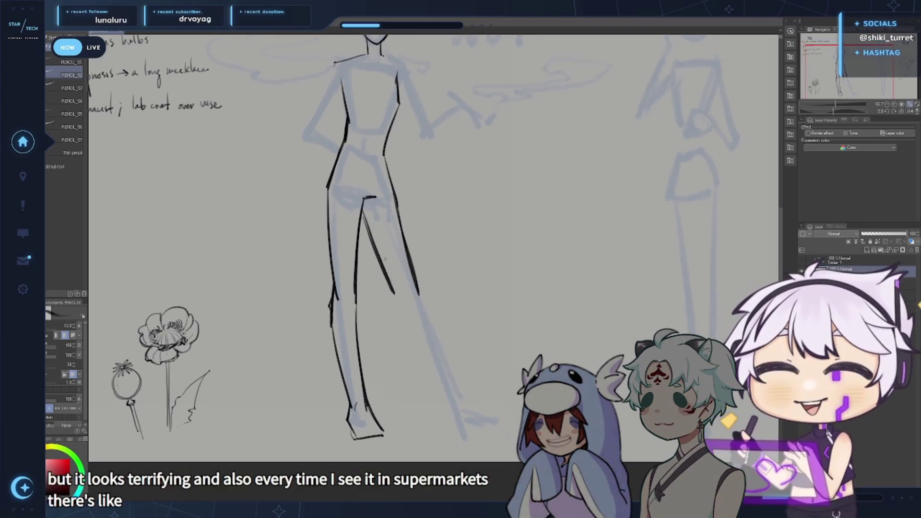
Erase the extended leg's inner thigh line and switch back to the pencil
{"action": "key", "text": "e"}
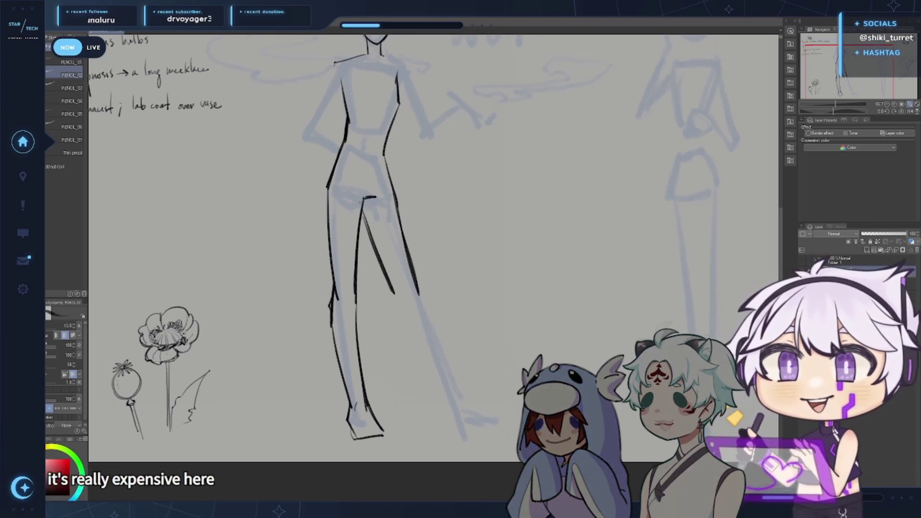
{"action": "left_click_drag", "start_coordinate": [369, 234], "coordinate": [394, 293]}
{"action": "key", "text": "p"}
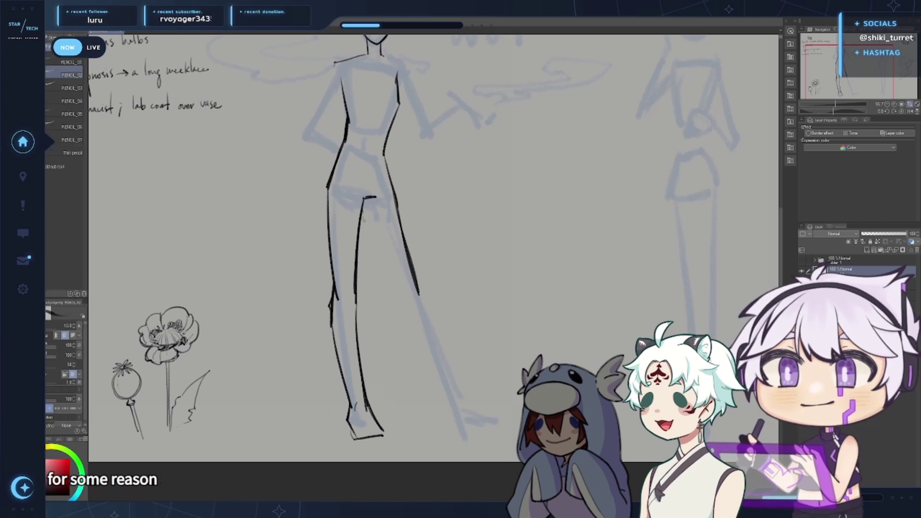
Sketch the extended leg's inner contour from the crotch to the knee and start the calf line below it
{"action": "mouse_move", "coordinate": [362, 211]}
{"action": "left_mouse_down"}
{"action": "mouse_move", "coordinate": [405, 305]}
{"action": "mouse_move", "coordinate": [412, 294]}
{"action": "mouse_move", "coordinate": [389, 302]}
{"action": "mouse_move", "coordinate": [438, 397]}
{"action": "left_mouse_up"}
{"action": "key", "text": "ctrl+z"}
{"action": "key", "text": "ctrl+z"}
{"action": "key", "text": "ctrl+z"}
{"action": "key", "text": "ctrl+z"}
{"action": "key", "text": "ctrl+z"}
{"action": "key", "text": "ctrl+z"}
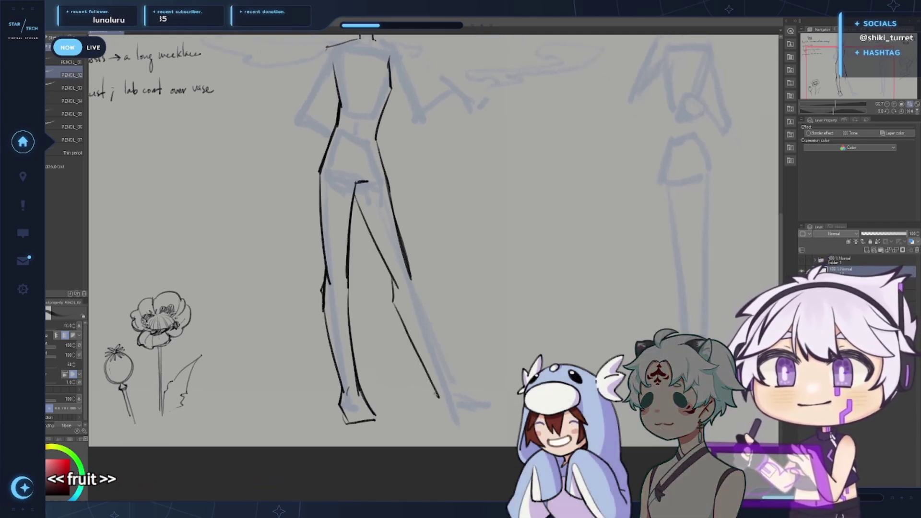
{"action": "key", "text": "ctrl+z"}
Redraw the extended leg's inner calf line and sketch the outer shin line from the knee to the foot
{"action": "left_click_drag", "start_coordinate": [394, 304], "coordinate": [438, 402]}
{"action": "key", "text": "ctrl+z"}
{"action": "key", "text": "ctrl+z"}
{"action": "mouse_move", "coordinate": [410, 277]}
{"action": "left_mouse_down"}
{"action": "mouse_move", "coordinate": [449, 394]}
{"action": "mouse_move", "coordinate": [493, 408]}
{"action": "left_mouse_up"}
{"action": "key", "text": "ctrl+z"}
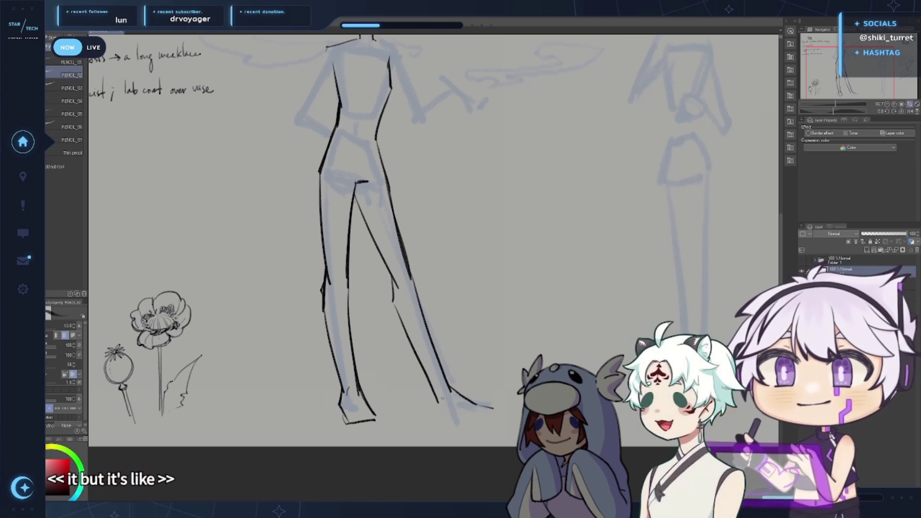
Erase the extended leg's rough foot line and redraw the ankle, heel and pointed toes with the pencil
{"action": "key", "text": "e"}
{"action": "mouse_move", "coordinate": [451, 387]}
{"action": "left_mouse_down"}
{"action": "mouse_move", "coordinate": [486, 404]}
{"action": "mouse_move", "coordinate": [426, 395]}
{"action": "mouse_move", "coordinate": [443, 392]}
{"action": "mouse_move", "coordinate": [463, 417]}
{"action": "left_mouse_up"}
{"action": "key", "text": "p"}
{"action": "key", "text": "p"}
{"action": "key", "text": "p"}
{"action": "left_click_drag", "start_coordinate": [443, 373], "coordinate": [467, 410]}
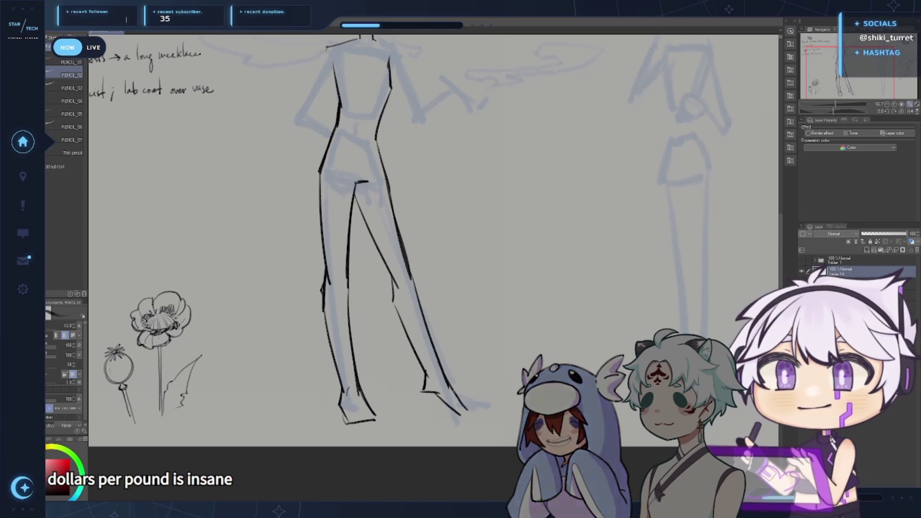
{"action": "key", "text": "ctrl+z"}
{"action": "left_click_drag", "start_coordinate": [444, 378], "coordinate": [478, 412]}
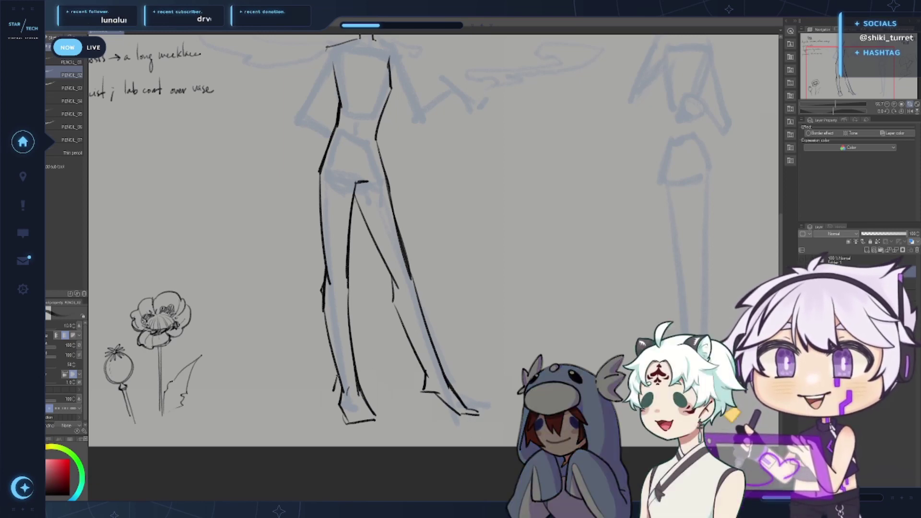
Add a small heel behind the standing leg's ankle
{"action": "mouse_move", "coordinate": [334, 391]}
{"action": "left_mouse_down"}
{"action": "mouse_move", "coordinate": [350, 422]}
{"action": "mouse_move", "coordinate": [344, 404]}
{"action": "left_mouse_up"}
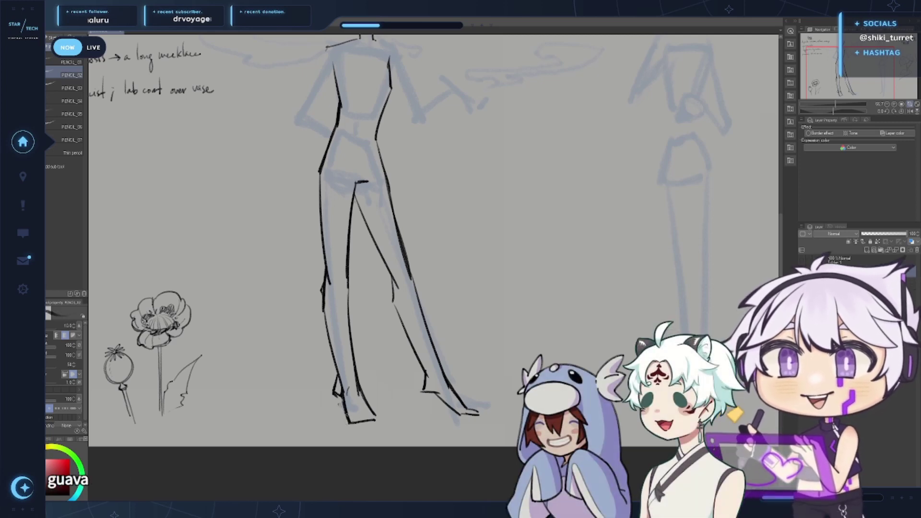
{"action": "mouse_move", "coordinate": [351, 371]}
{"action": "left_mouse_down"}
{"action": "mouse_move", "coordinate": [362, 406]}
{"action": "mouse_move", "coordinate": [358, 396]}
{"action": "left_mouse_up"}
{"action": "key", "text": "ctrl+z"}
{"action": "key", "text": "c"}
{"action": "key", "text": "c"}
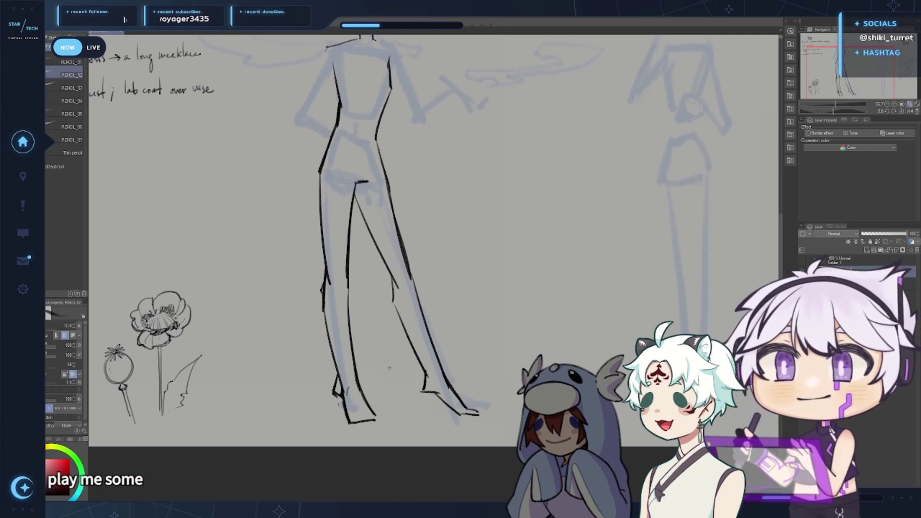
Refine the extended leg's heel and inner knee, and strengthen the front contour of the standing foot
{"action": "scroll", "coordinate": [389, 368], "scroll_direction": "up", "scroll_amount": 3}
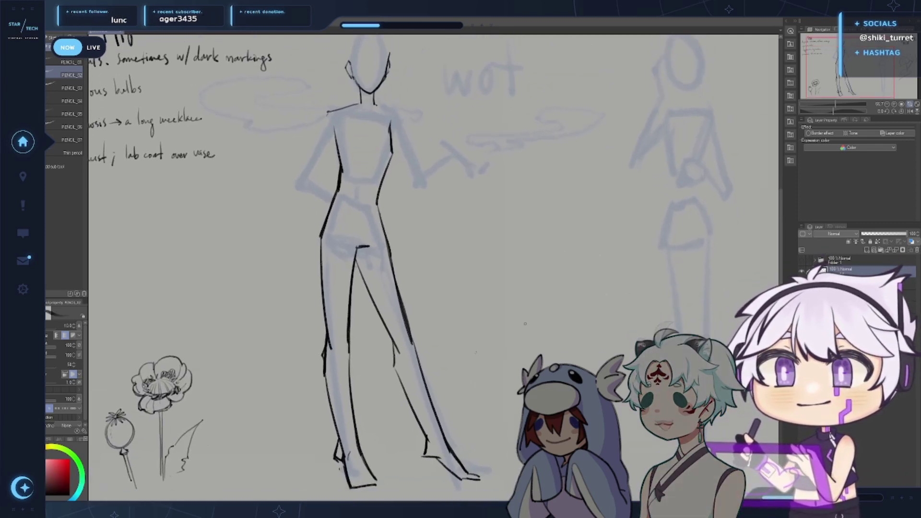
{"action": "scroll", "coordinate": [389, 288], "scroll_direction": "down", "scroll_amount": 2}
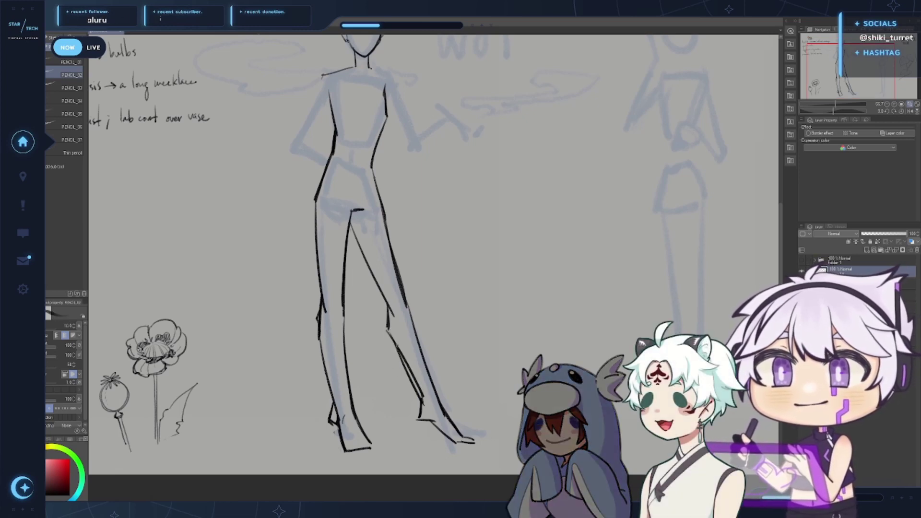
{"action": "left_click_drag", "start_coordinate": [421, 401], "coordinate": [416, 416]}
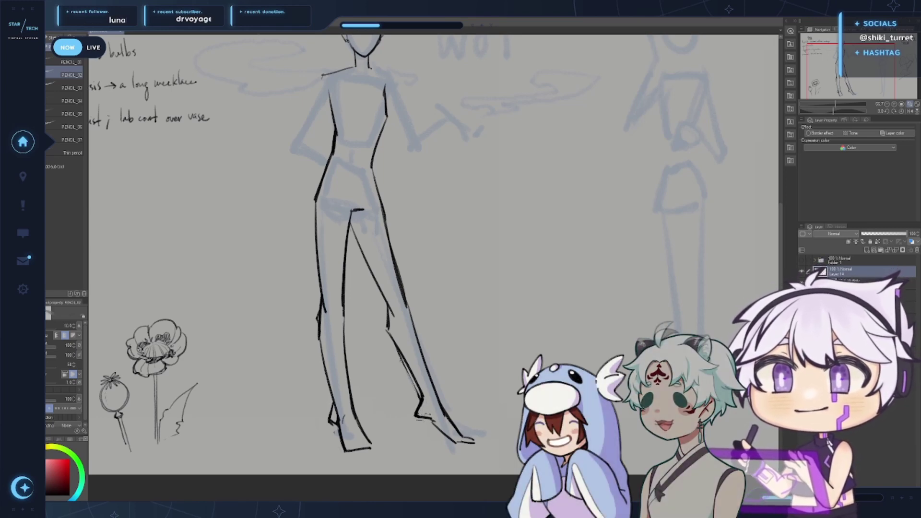
{"action": "left_click_drag", "start_coordinate": [389, 308], "coordinate": [386, 335]}
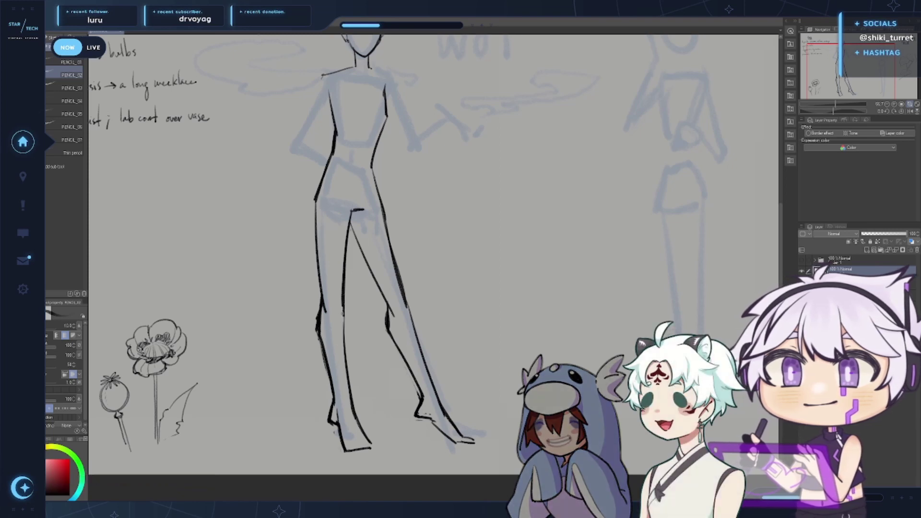
{"action": "left_click_drag", "start_coordinate": [354, 409], "coordinate": [370, 447]}
{"action": "key", "text": "ctrl+z"}
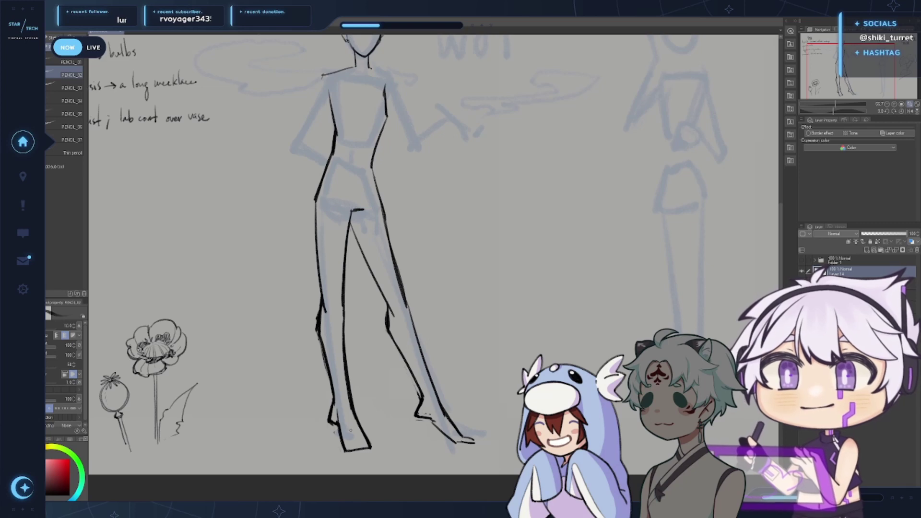
{"action": "scroll", "coordinate": [476, 187], "scroll_direction": "up", "scroll_amount": 1}
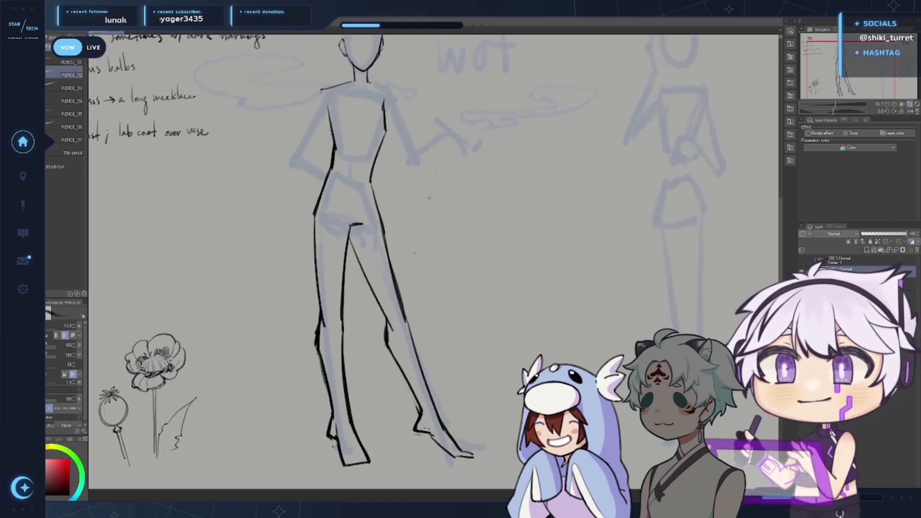
Sketch the poppy figure's hand-on-hip arm from the shoulder to a bent elbow and toward the waist
{"action": "scroll", "coordinate": [356, 155], "scroll_direction": "up", "scroll_amount": 5}
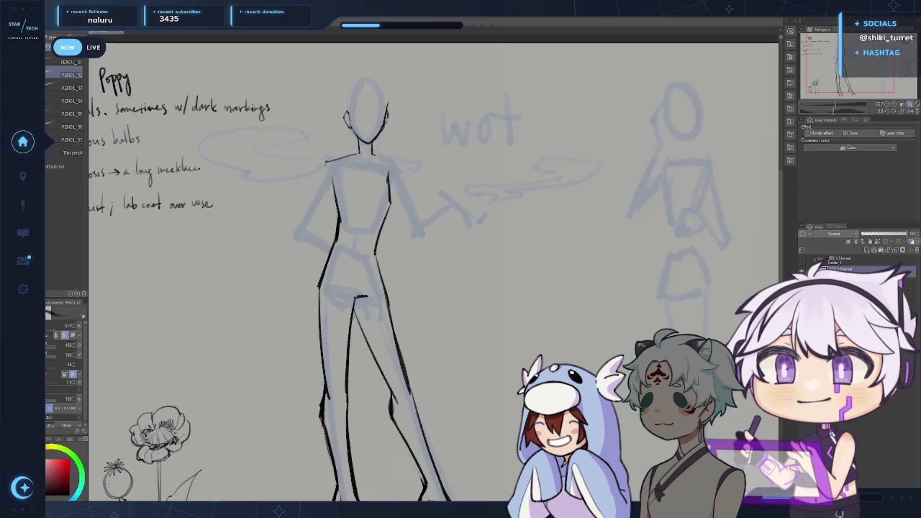
{"action": "mouse_move", "coordinate": [328, 162]}
{"action": "left_mouse_down"}
{"action": "mouse_move", "coordinate": [281, 218]}
{"action": "mouse_move", "coordinate": [302, 210]}
{"action": "mouse_move", "coordinate": [329, 260]}
{"action": "left_mouse_up"}
{"action": "key", "text": "ctrl+z"}
{"action": "key", "text": "ctrl+z"}
{"action": "key", "text": "ctrl+z"}
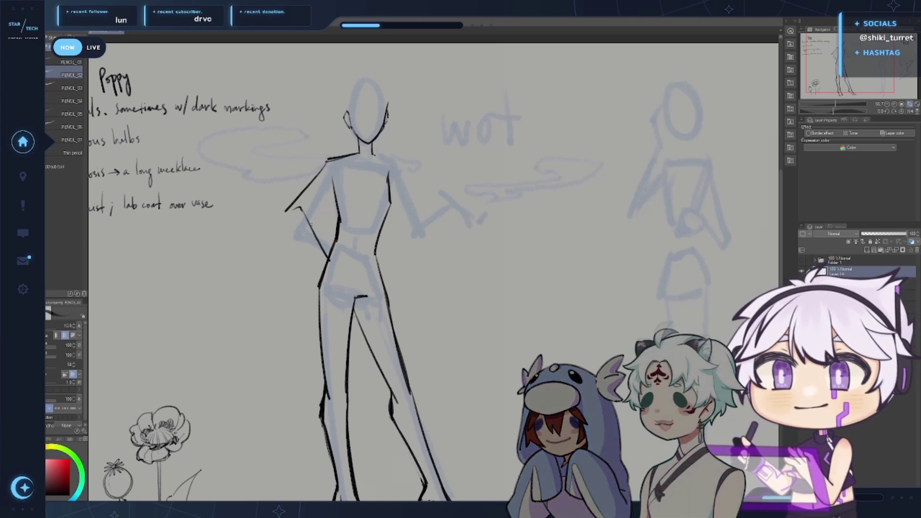
Redraw the bent arm's forearm lines from the elbow to the hip and add the inner upper-arm line
{"action": "left_click_drag", "start_coordinate": [302, 210], "coordinate": [331, 252]}
{"action": "key", "text": "ctrl+z"}
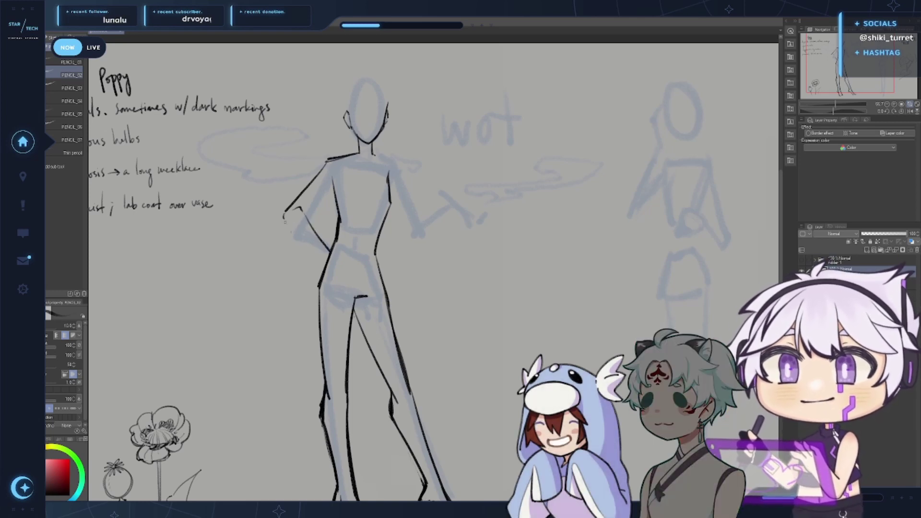
{"action": "key", "text": "ctrl+z"}
{"action": "left_click_drag", "start_coordinate": [284, 220], "coordinate": [326, 263]}
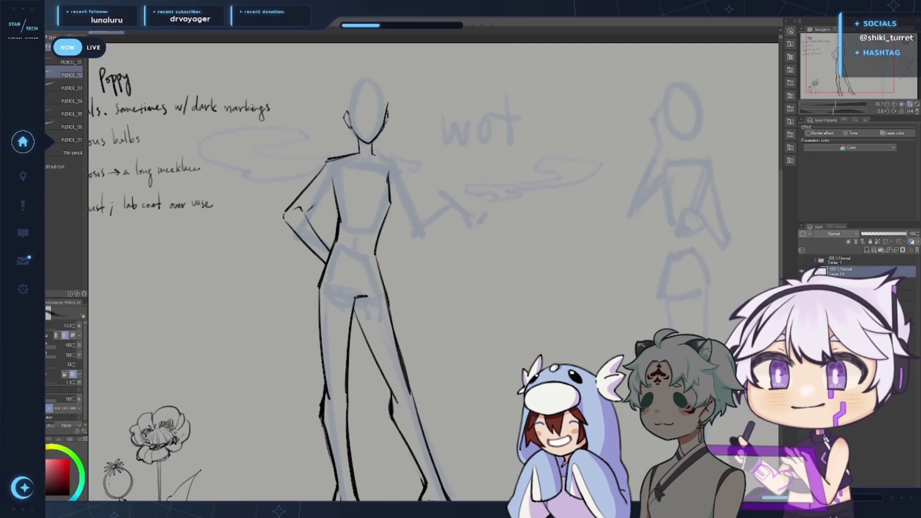
{"action": "key", "text": "ctrl+z"}
{"action": "left_click_drag", "start_coordinate": [305, 213], "coordinate": [334, 190]}
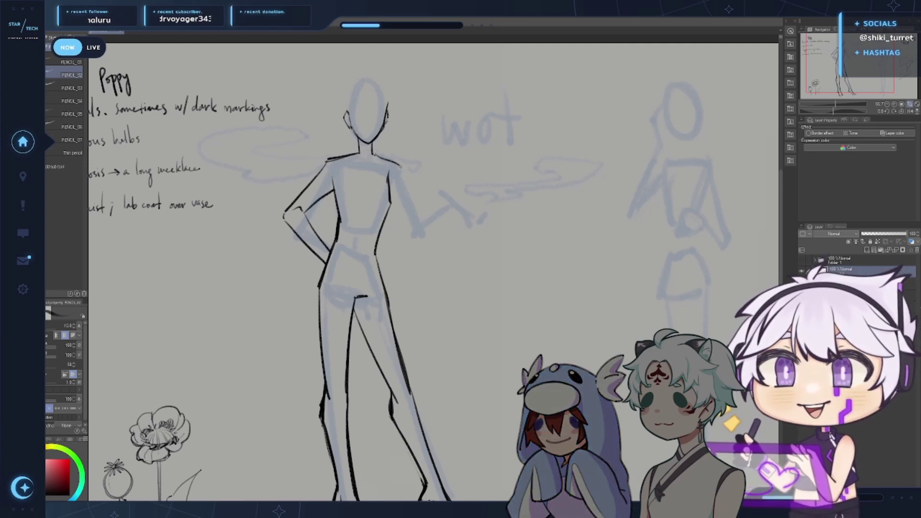
Sketch the opposite shoulder slope from the neck and the outer upper-arm line of the outstretched arm
{"action": "key", "text": "ctrl+z"}
{"action": "mouse_move", "coordinate": [373, 155]}
{"action": "left_mouse_down"}
{"action": "mouse_move", "coordinate": [402, 167]}
{"action": "mouse_move", "coordinate": [400, 181]}
{"action": "left_mouse_up"}
{"action": "key", "text": "ctrl+z"}
{"action": "key", "text": "ctrl+z"}
{"action": "key", "text": "ctrl+z"}
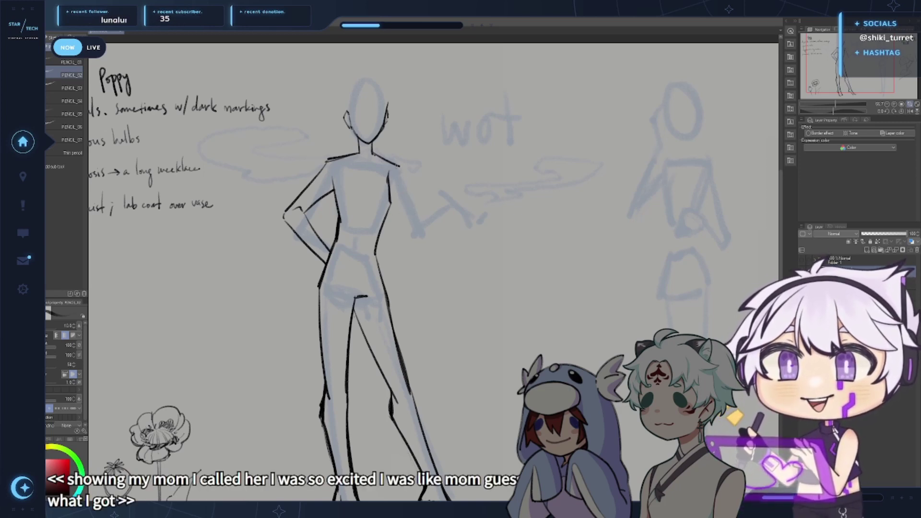
{"action": "mouse_move", "coordinate": [398, 165]}
{"action": "left_mouse_down"}
{"action": "mouse_move", "coordinate": [415, 219]}
{"action": "mouse_move", "coordinate": [409, 242]}
{"action": "left_mouse_up"}
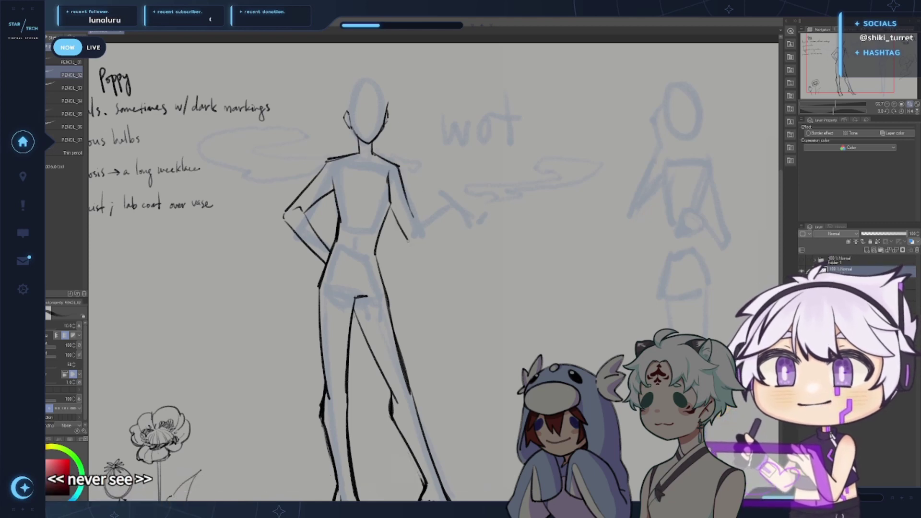
Sketch the outstretched arm's inner upper-arm line, elbow and both forearm lines up to the wrist
{"action": "key", "text": "ctrl+z"}
{"action": "left_click_drag", "start_coordinate": [390, 209], "coordinate": [407, 241]}
{"action": "key", "text": "ctrl+z"}
{"action": "key", "text": "ctrl+z"}
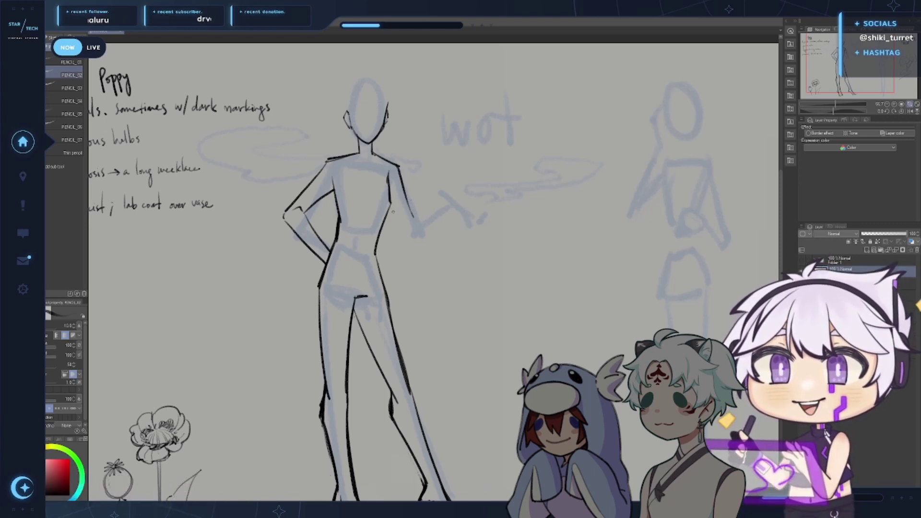
{"action": "mouse_move", "coordinate": [389, 206]}
{"action": "left_mouse_down"}
{"action": "mouse_move", "coordinate": [408, 241]}
{"action": "mouse_move", "coordinate": [446, 198]}
{"action": "left_mouse_up"}
{"action": "key", "text": "ctrl+z"}
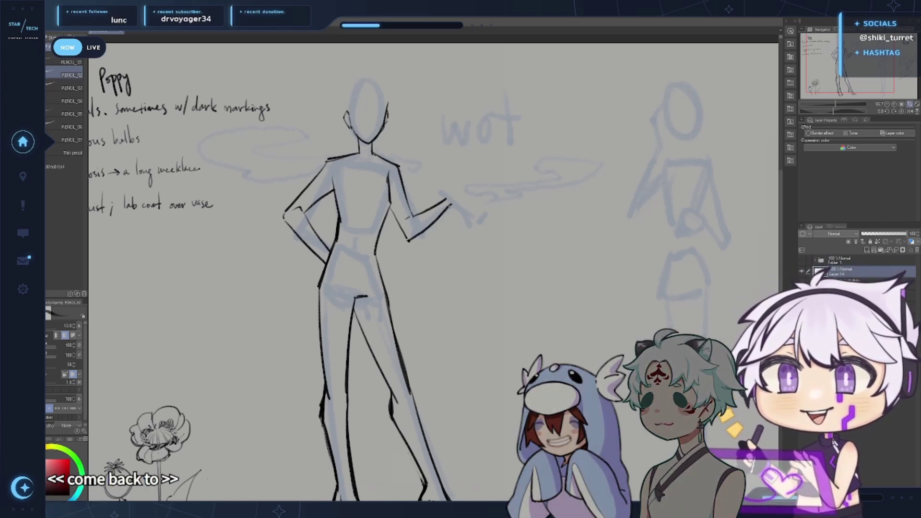
{"action": "left_click_drag", "start_coordinate": [408, 239], "coordinate": [458, 205]}
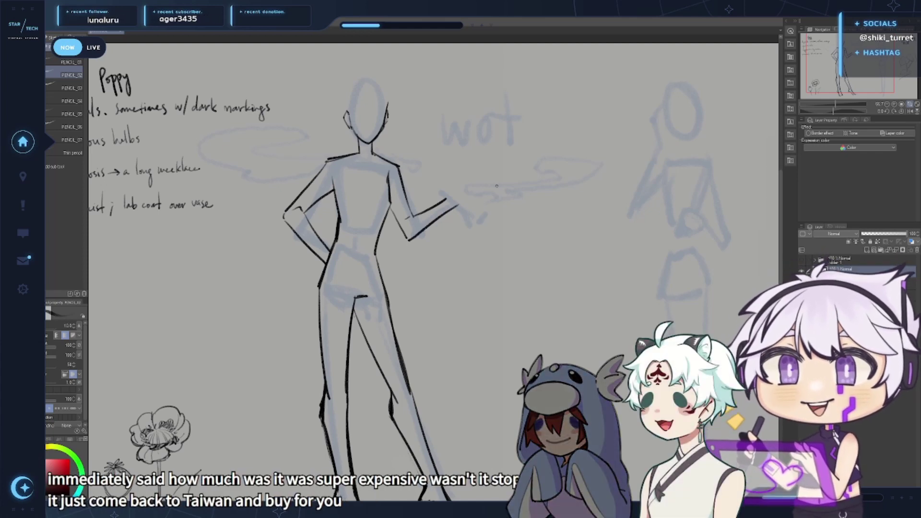
Sketch the outstretched arm's open hand with the palm, thumb and extended fingers
{"action": "scroll", "coordinate": [496, 186], "scroll_direction": "down", "scroll_amount": 2}
{"action": "scroll", "coordinate": [471, 157], "scroll_direction": "up", "scroll_amount": 3}
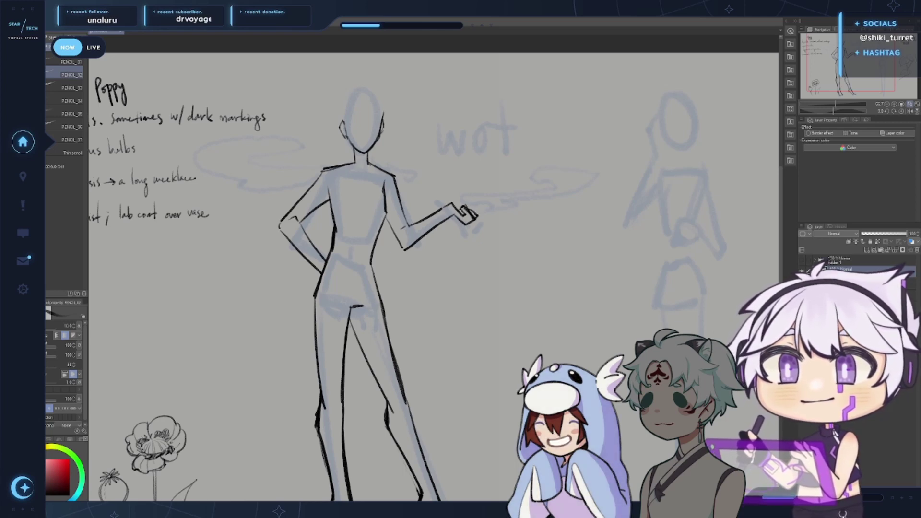
{"action": "left_click_drag", "start_coordinate": [473, 213], "coordinate": [479, 197]}
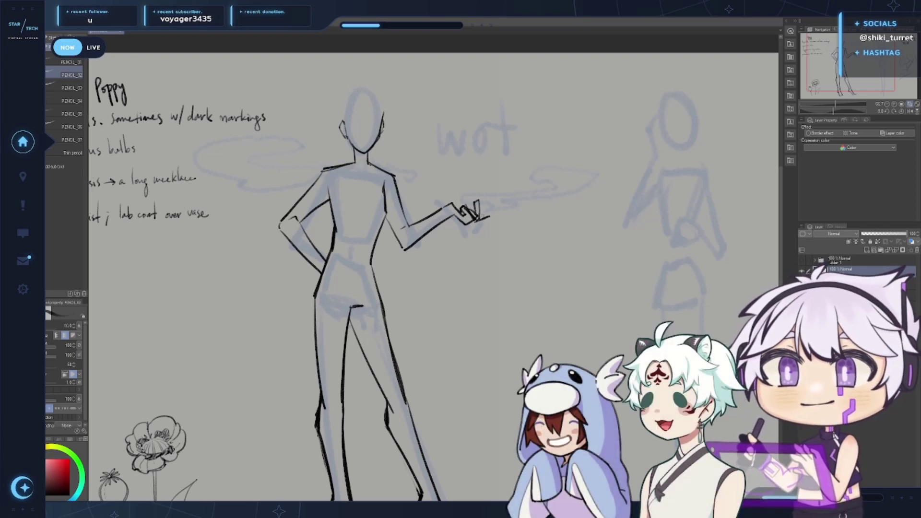
{"action": "left_click_drag", "start_coordinate": [484, 220], "coordinate": [493, 223]}
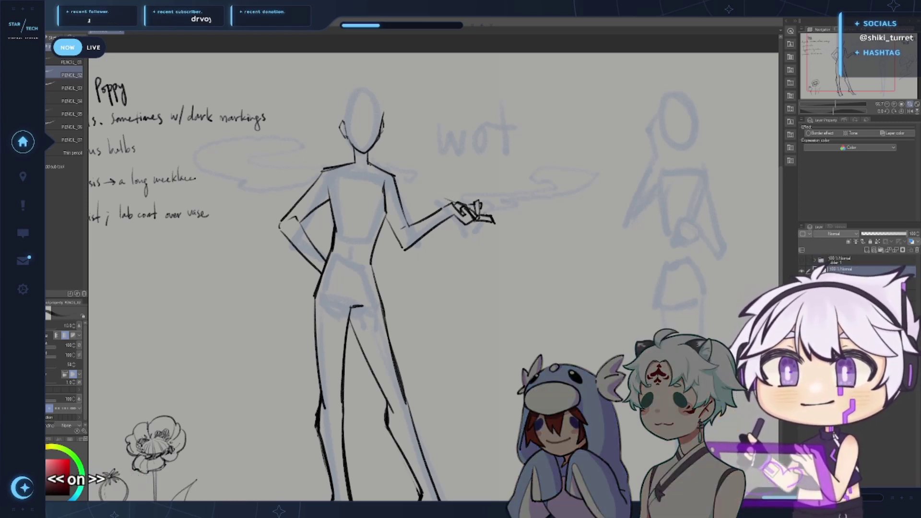
{"action": "left_click_drag", "start_coordinate": [479, 214], "coordinate": [504, 223]}
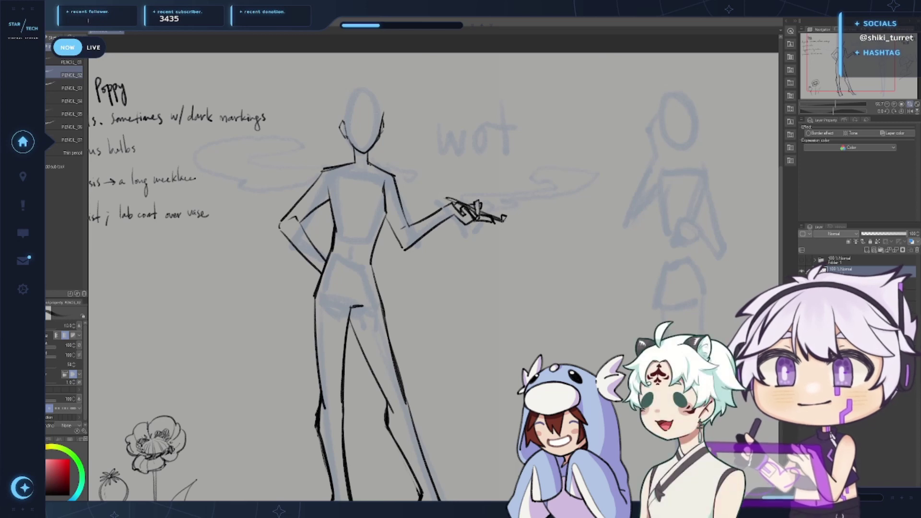
Sketch the bent arm's hand resting on the poppy figure's hip
{"action": "mouse_move", "coordinate": [570, 369]}
{"action": "left_mouse_down"}
{"action": "mouse_move", "coordinate": [596, 347]}
{"action": "mouse_move", "coordinate": [579, 257]}
{"action": "left_mouse_up"}
{"action": "mouse_move", "coordinate": [428, 169]}
{"action": "left_mouse_down"}
{"action": "mouse_move", "coordinate": [415, 216]}
{"action": "mouse_move", "coordinate": [437, 176]}
{"action": "left_mouse_up"}
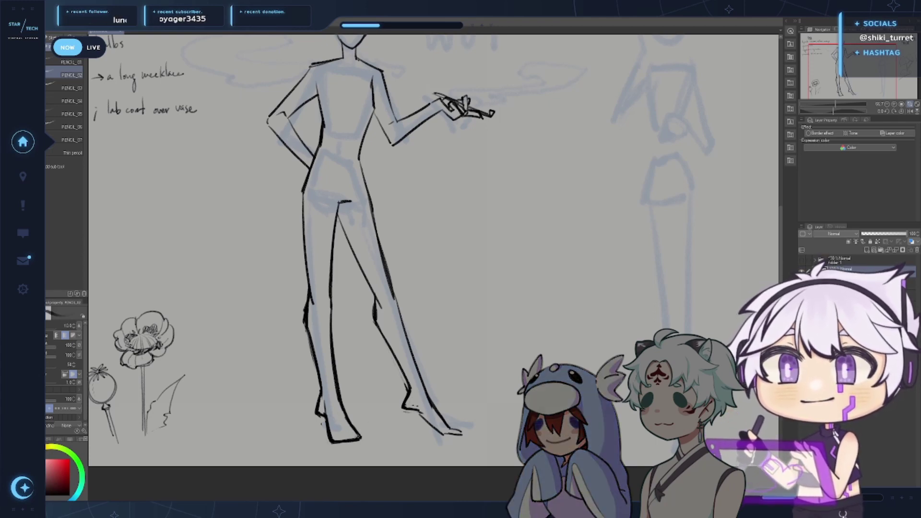
{"action": "left_click_drag", "start_coordinate": [364, 215], "coordinate": [422, 293]}
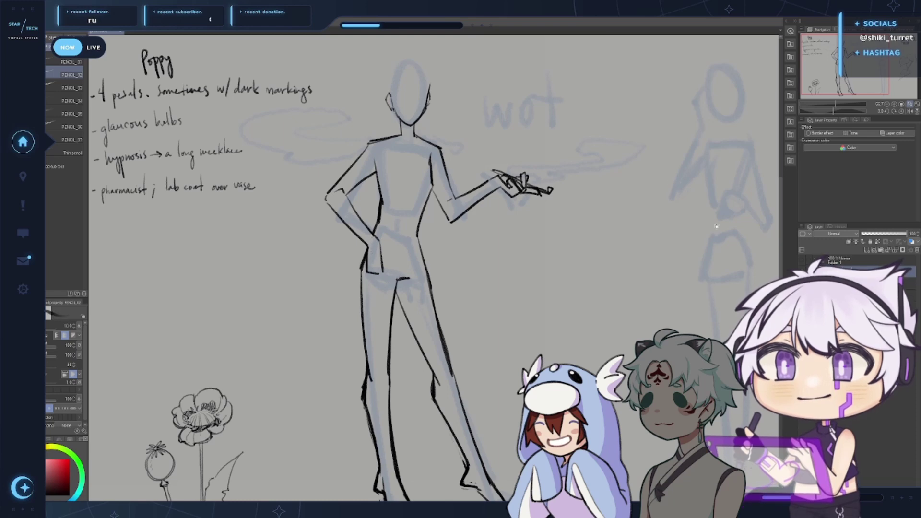
{"action": "left_click_drag", "start_coordinate": [717, 227], "coordinate": [684, 278]}
Sketch a swept bang from the poppy figure's forehead hairline down across the side of the face
{"action": "left_click_drag", "start_coordinate": [430, 154], "coordinate": [428, 200]}
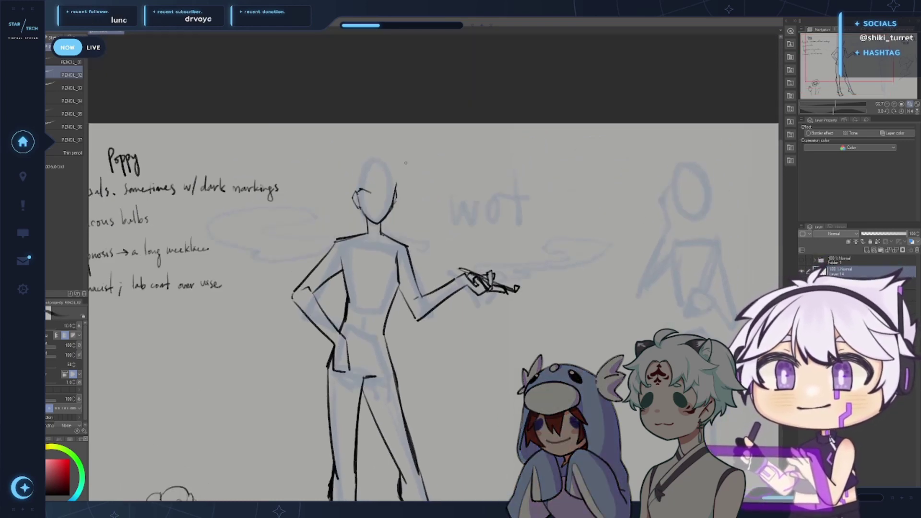
{"action": "left_click_drag", "start_coordinate": [369, 172], "coordinate": [399, 216]}
{"action": "key", "text": "ctrl+z"}
{"action": "key", "text": "ctrl+z"}
{"action": "key", "text": "ctrl+z"}
{"action": "mouse_move", "coordinate": [367, 177]}
{"action": "left_mouse_down"}
{"action": "mouse_move", "coordinate": [378, 171]}
{"action": "mouse_move", "coordinate": [397, 214]}
{"action": "left_mouse_up"}
{"action": "key", "text": "ctrl+z"}
{"action": "key", "text": "ctrl+z"}
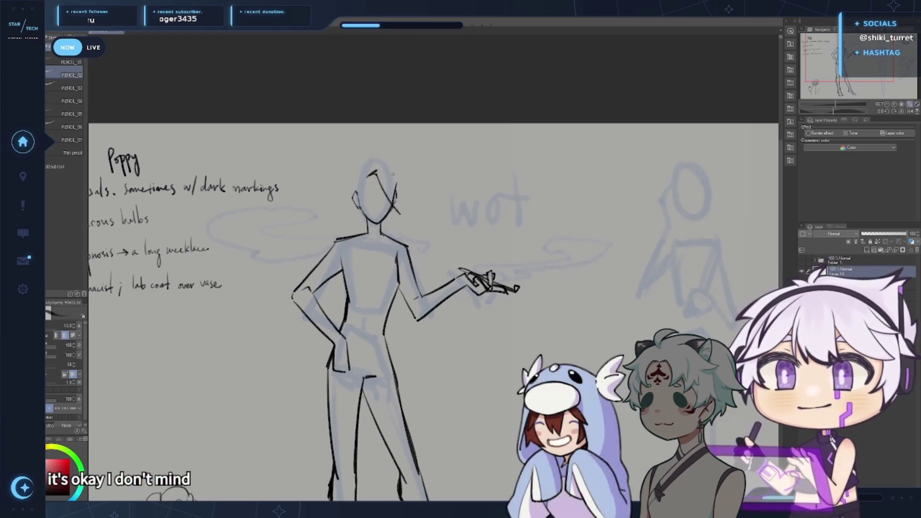
{"action": "key", "text": "ctrl+z"}
Outline the hair over the crown of the head and down the side beside the swept bang
{"action": "mouse_move", "coordinate": [362, 166]}
{"action": "left_mouse_down"}
{"action": "mouse_move", "coordinate": [363, 177]}
{"action": "mouse_move", "coordinate": [390, 155]}
{"action": "left_mouse_up"}
{"action": "left_click_drag", "start_coordinate": [393, 157], "coordinate": [406, 201]}
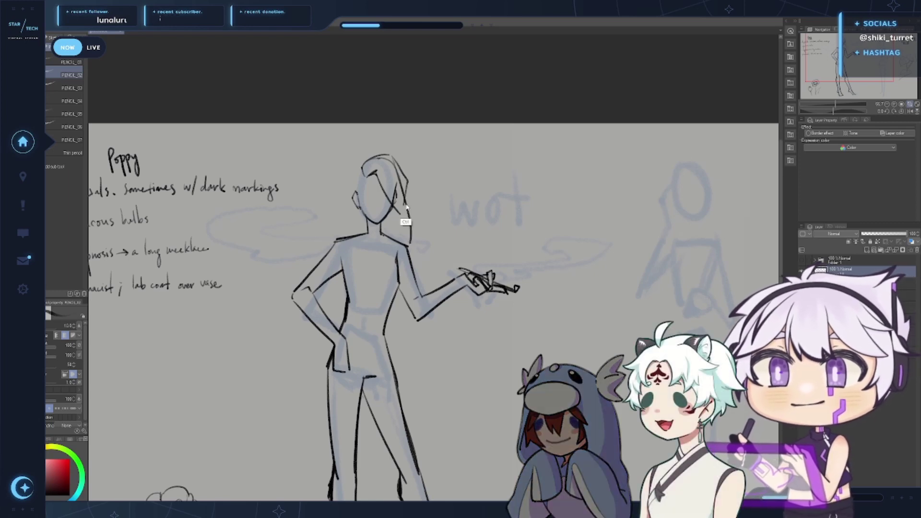
{"action": "left_click_drag", "start_coordinate": [398, 170], "coordinate": [410, 245]}
{"action": "left_click_drag", "start_coordinate": [397, 198], "coordinate": [407, 230]}
{"action": "key", "text": "ctrl+z"}
{"action": "key", "text": "ctrl+z"}
{"action": "left_click_drag", "start_coordinate": [397, 170], "coordinate": [411, 221]}
{"action": "key", "text": "ctrl+z"}
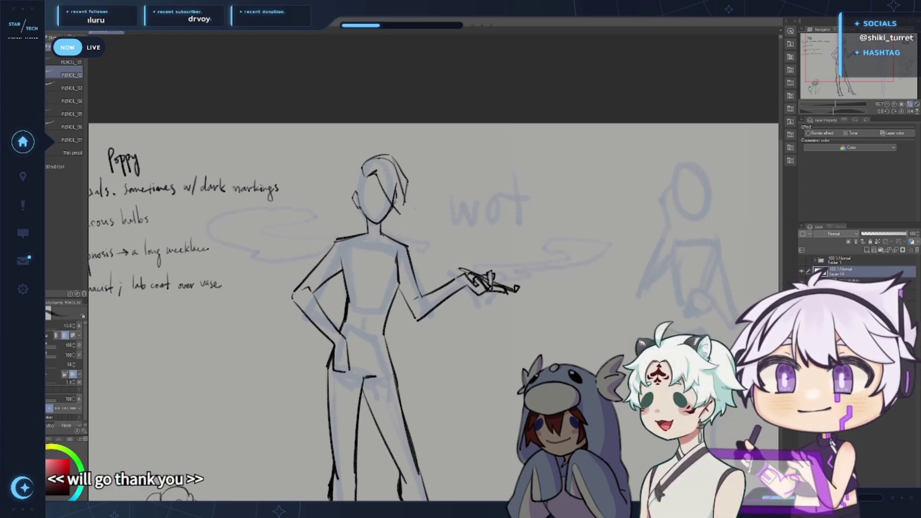
Sketch long hair strands falling from the side of the head past the shoulder onto the chest
{"action": "left_click_drag", "start_coordinate": [408, 184], "coordinate": [403, 244]}
{"action": "mouse_move", "coordinate": [400, 212]}
{"action": "left_mouse_down"}
{"action": "mouse_move", "coordinate": [406, 236]}
{"action": "mouse_move", "coordinate": [388, 270]}
{"action": "left_mouse_up"}
{"action": "key", "text": "ctrl+z"}
{"action": "left_click_drag", "start_coordinate": [398, 240], "coordinate": [394, 263]}
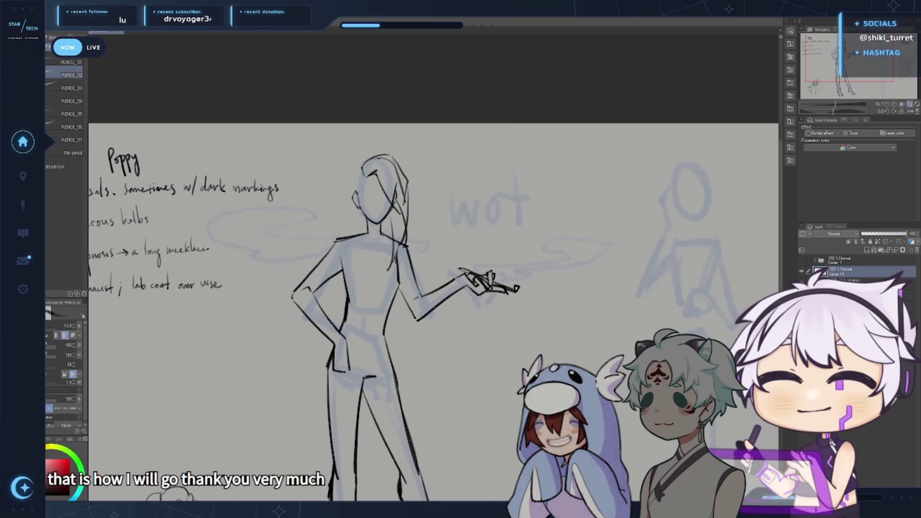
{"action": "left_click_drag", "start_coordinate": [390, 213], "coordinate": [399, 272]}
{"action": "key", "text": "ctrl+z"}
{"action": "key", "text": "ctrl+z"}
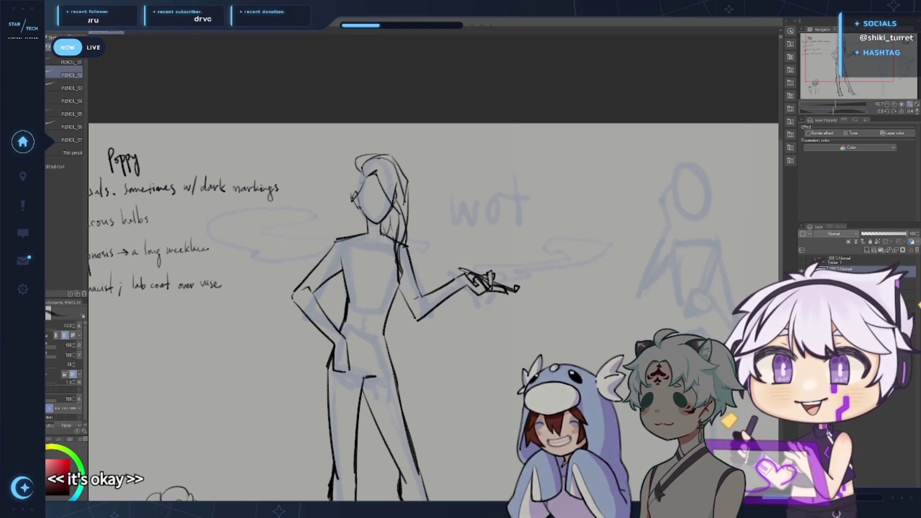
{"action": "scroll", "coordinate": [391, 153], "scroll_direction": "up", "scroll_amount": 2}
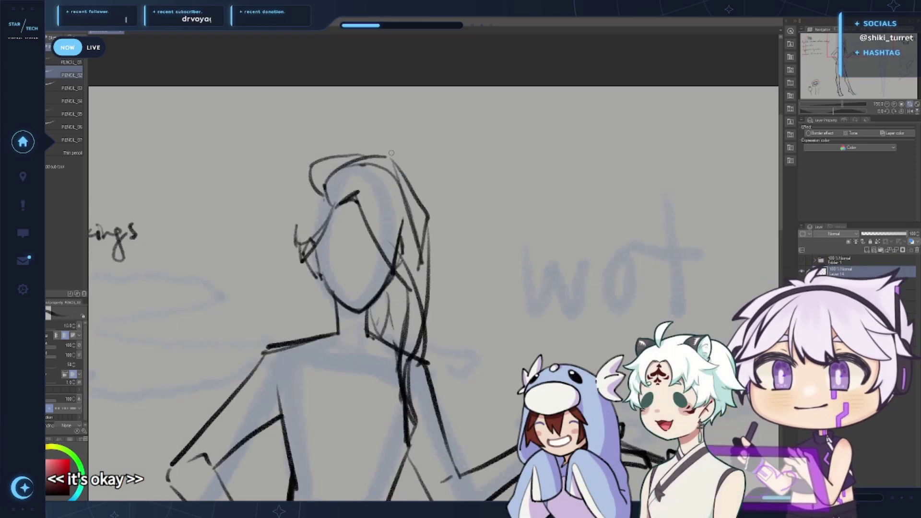
Outline the hair from the crown down the side of the poppy figure's head opposite the swept bang
{"action": "left_click_drag", "start_coordinate": [483, 248], "coordinate": [560, 196]}
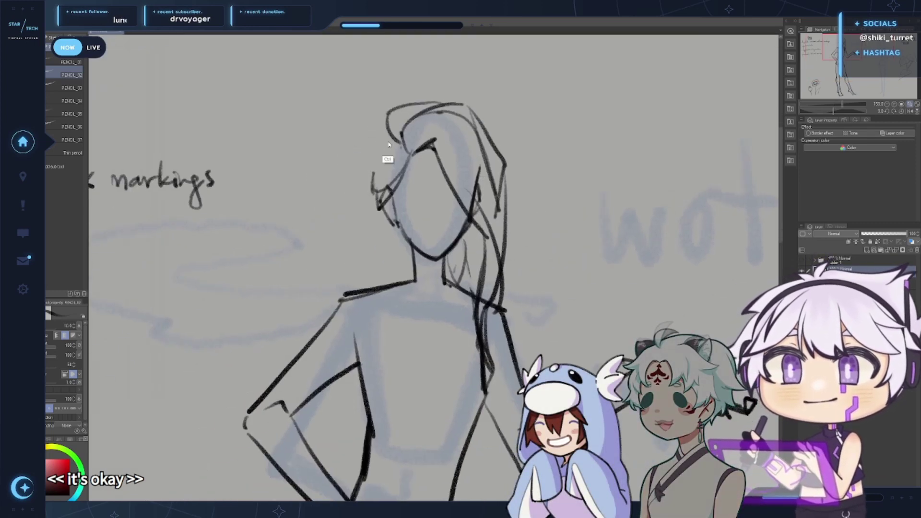
{"action": "left_click_drag", "start_coordinate": [388, 132], "coordinate": [370, 198]}
{"action": "key", "text": "ctrl+z"}
{"action": "key", "text": "ctrl+z"}
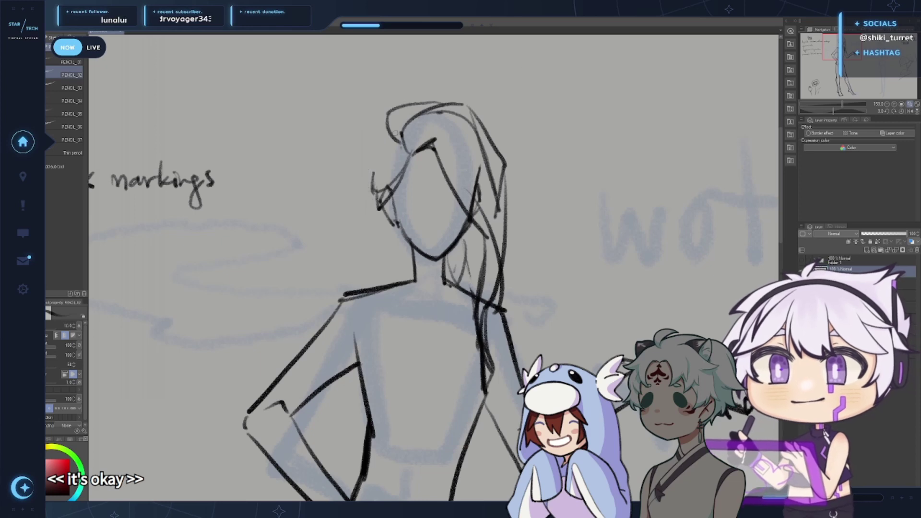
{"action": "left_click_drag", "start_coordinate": [389, 136], "coordinate": [368, 183]}
{"action": "left_click_drag", "start_coordinate": [380, 231], "coordinate": [379, 241]}
{"action": "key", "text": "ctrl+z"}
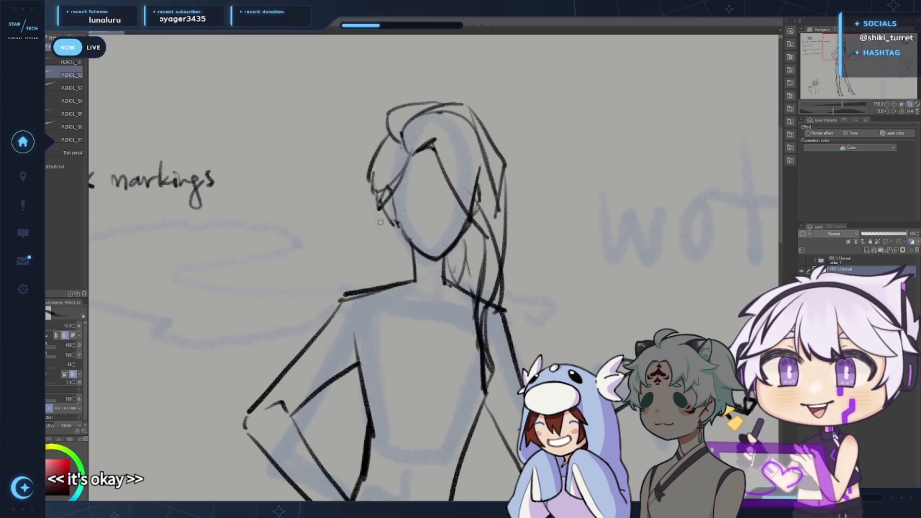
{"action": "key", "text": "ctrl+z"}
Sketch long hair strands from the temple down behind the neck to the shoulder on the bent-arm side
{"action": "left_click_drag", "start_coordinate": [370, 172], "coordinate": [371, 292]}
{"action": "left_click_drag", "start_coordinate": [387, 219], "coordinate": [374, 282]}
{"action": "left_click_drag", "start_coordinate": [399, 244], "coordinate": [377, 290]}
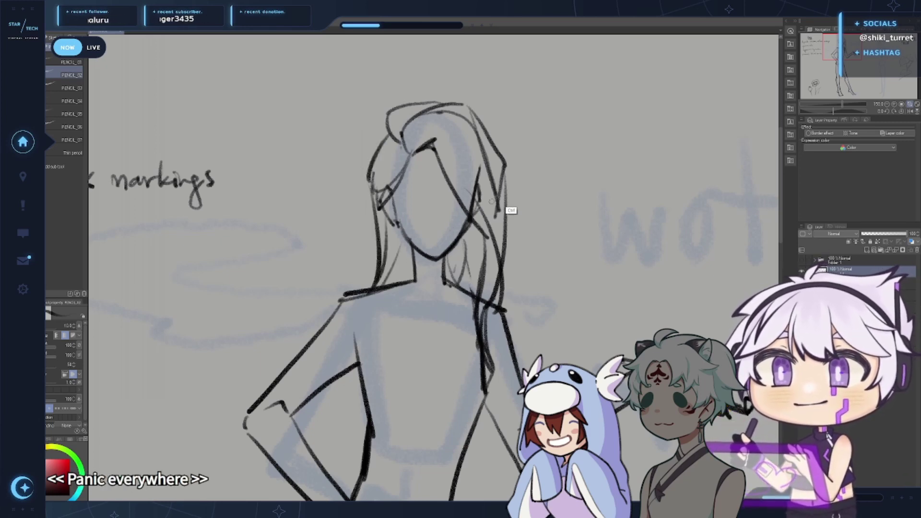
{"action": "key", "text": "ctrl+z"}
{"action": "key", "text": "ctrl+z"}
{"action": "left_click_drag", "start_coordinate": [388, 221], "coordinate": [373, 294]}
{"action": "left_click_drag", "start_coordinate": [389, 219], "coordinate": [375, 293]}
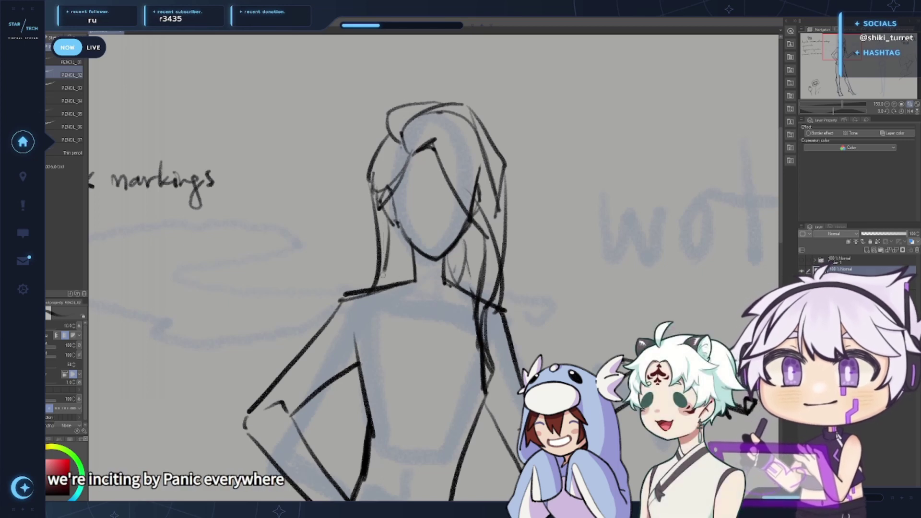
{"action": "left_click_drag", "start_coordinate": [403, 244], "coordinate": [389, 286]}
Sketch the facial features with one lashed eye, an eyelid crease, a nose line and a hint of the eye beside the bang
{"action": "left_click_drag", "start_coordinate": [629, 221], "coordinate": [606, 263]}
{"action": "left_click_drag", "start_coordinate": [460, 215], "coordinate": [456, 191]}
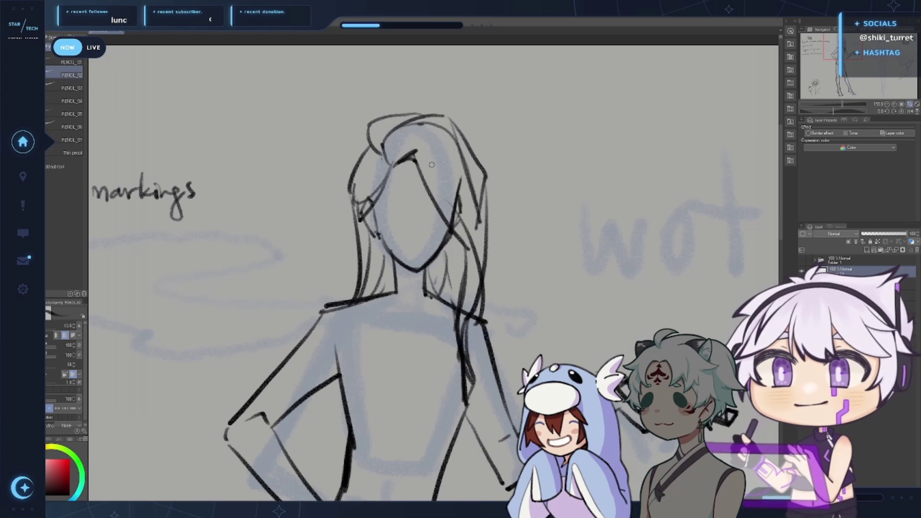
{"action": "key", "text": "ctrl"}
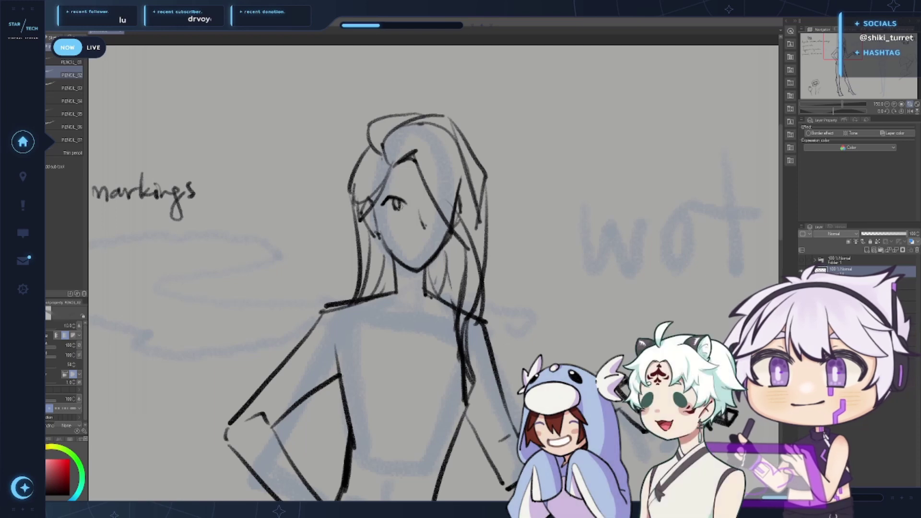
{"action": "key", "text": "ctrl"}
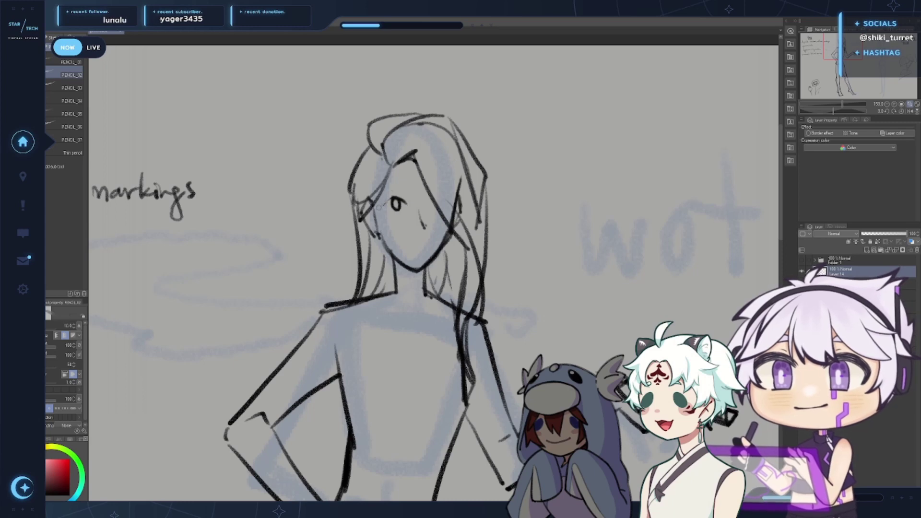
{"action": "left_click_drag", "start_coordinate": [379, 207], "coordinate": [404, 203]}
{"action": "key", "text": "c"}
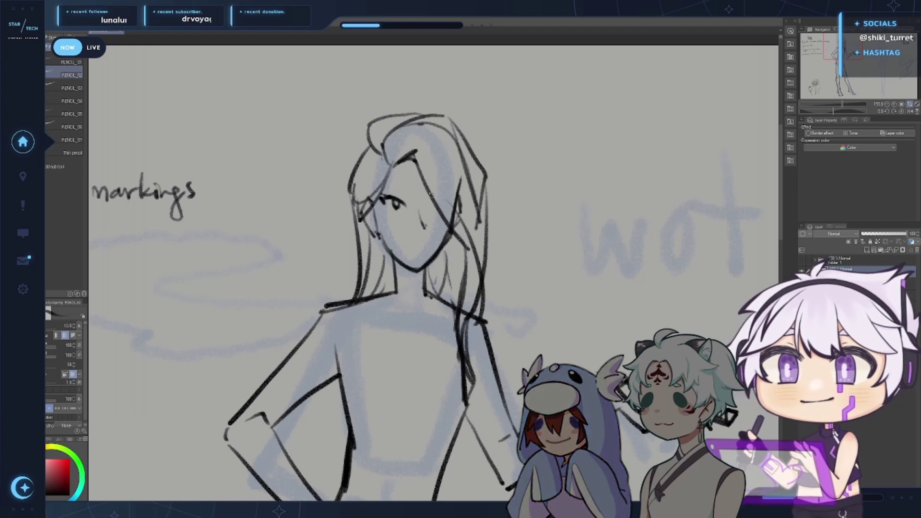
{"action": "left_click_drag", "start_coordinate": [428, 203], "coordinate": [437, 204]}
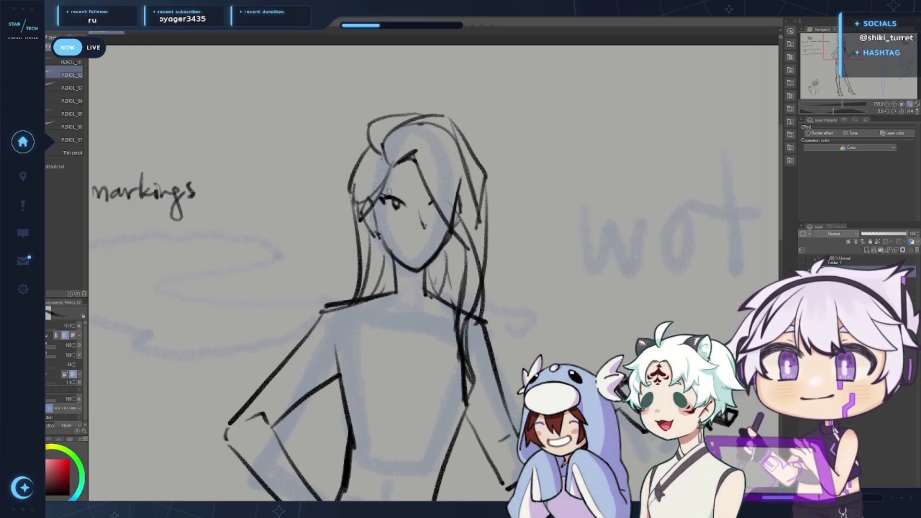
{"action": "left_click_drag", "start_coordinate": [385, 187], "coordinate": [407, 190]}
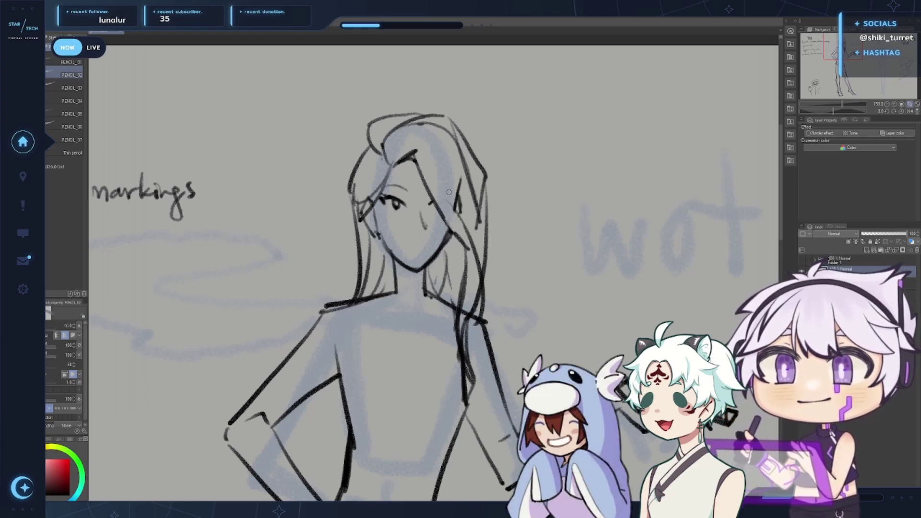
Erase the angular outer hair outline from the crown to the shoulder on the swept-bang side
{"action": "scroll", "coordinate": [604, 283], "scroll_direction": "down", "scroll_amount": 2}
{"action": "left_click_drag", "start_coordinate": [652, 304], "coordinate": [501, 271]}
{"action": "scroll", "coordinate": [487, 233], "scroll_direction": "up", "scroll_amount": 1}
{"action": "left_click_drag", "start_coordinate": [387, 168], "coordinate": [465, 180]}
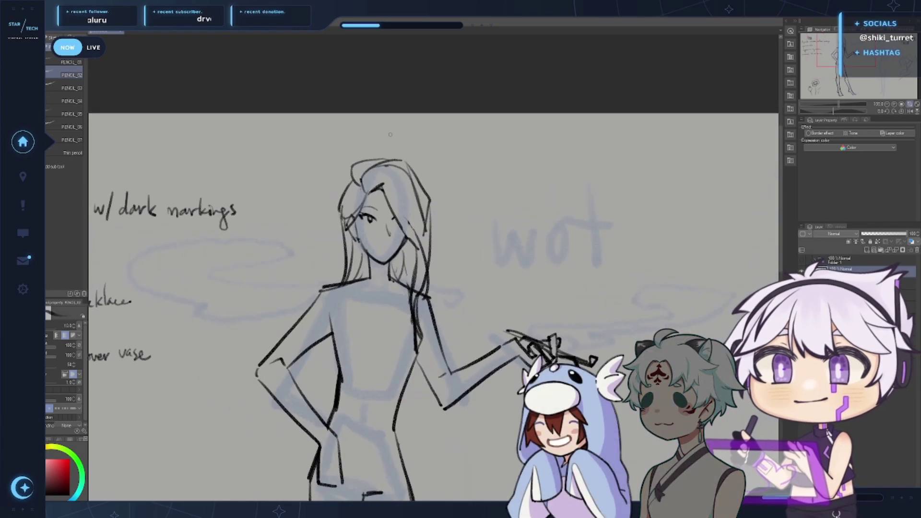
{"action": "key", "text": "e"}
{"action": "mouse_move", "coordinate": [369, 162]}
{"action": "left_mouse_down"}
{"action": "mouse_move", "coordinate": [408, 170]}
{"action": "mouse_move", "coordinate": [434, 225]}
{"action": "mouse_move", "coordinate": [431, 271]}
{"action": "left_mouse_up"}
Redraw the outer hair outline as a smooth curve from the crown down to the shoulder
{"action": "key", "text": "p"}
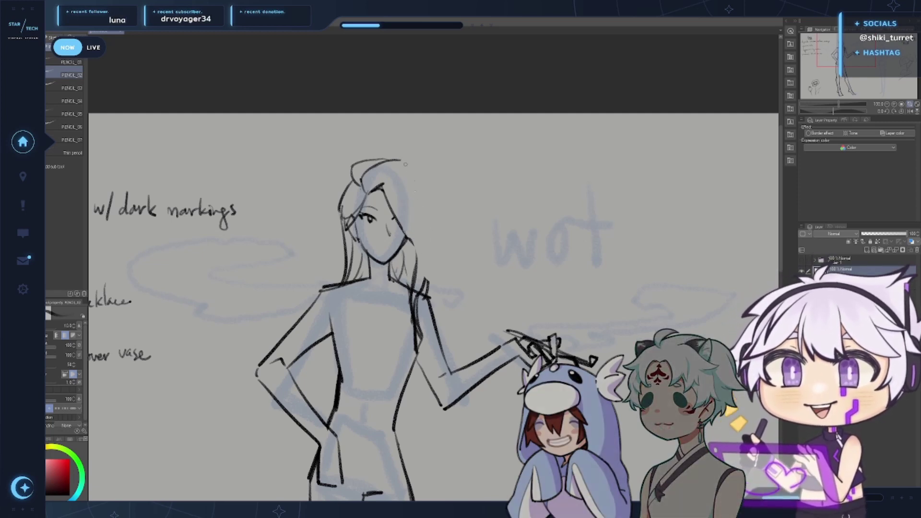
{"action": "left_click_drag", "start_coordinate": [403, 162], "coordinate": [428, 249]}
{"action": "mouse_move", "coordinate": [407, 168]}
{"action": "left_mouse_down"}
{"action": "mouse_move", "coordinate": [427, 255]}
{"action": "mouse_move", "coordinate": [428, 276]}
{"action": "left_mouse_up"}
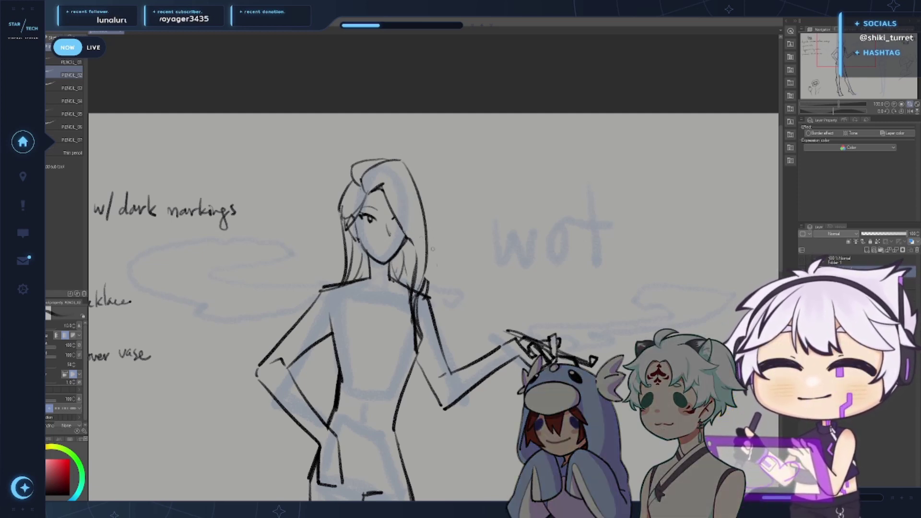
{"action": "key", "text": "ctrl+z"}
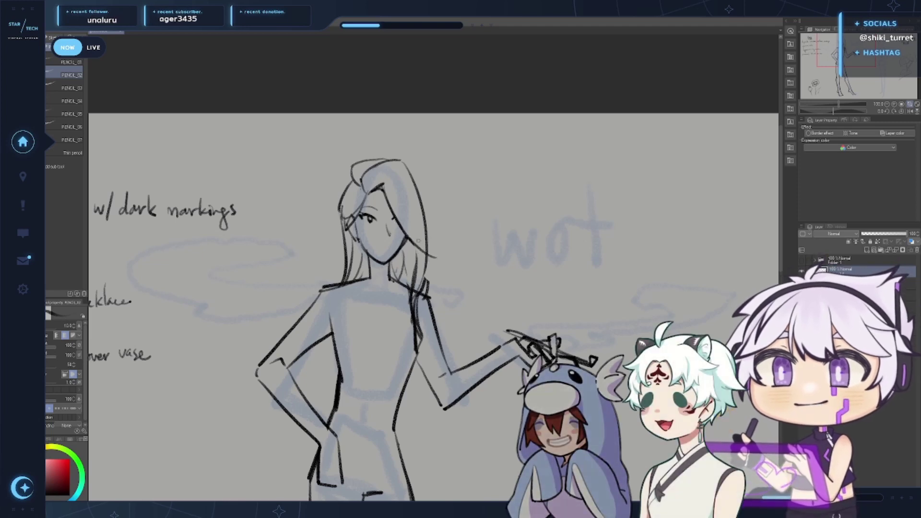
Extend the swept bang into flicked ends past the cheek, and rework the hair strands falling to the shoulder
{"action": "left_click_drag", "start_coordinate": [383, 188], "coordinate": [435, 257]}
{"action": "key", "text": "ctrl+z"}
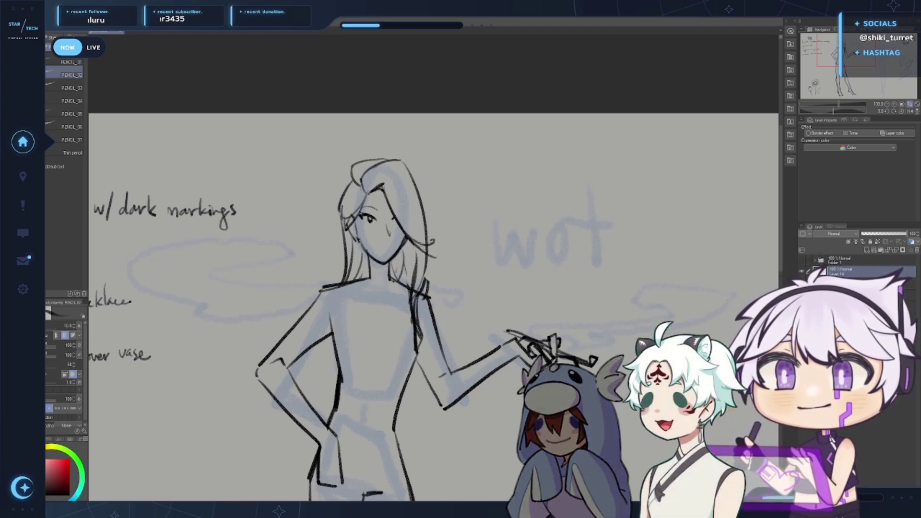
{"action": "key", "text": "ctrl+z"}
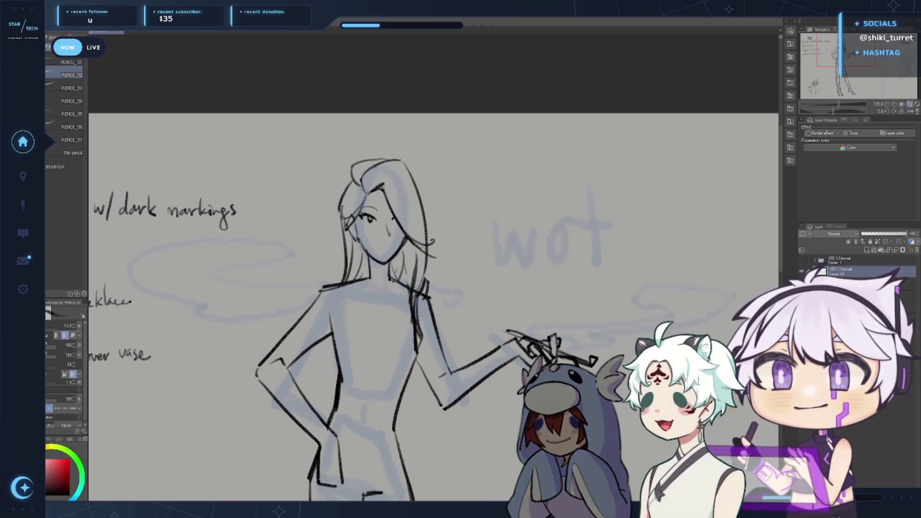
{"action": "left_click_drag", "start_coordinate": [423, 248], "coordinate": [445, 225]}
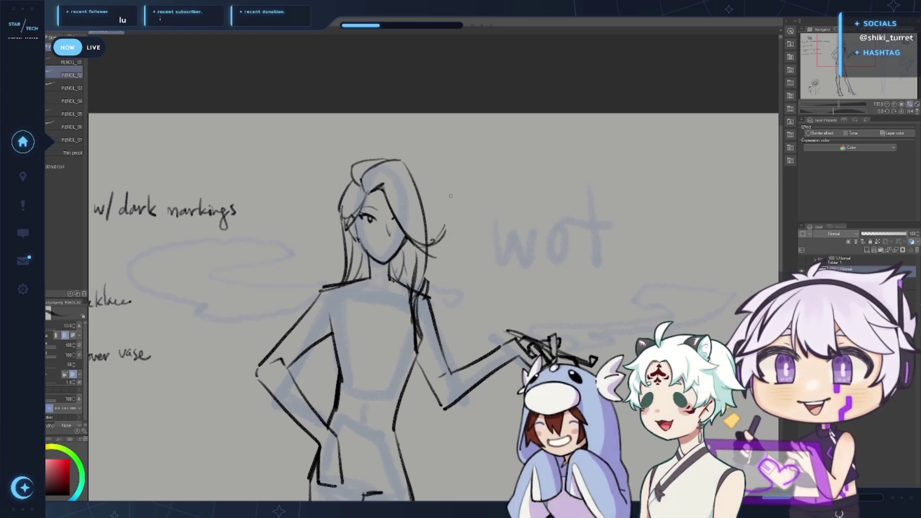
{"action": "key", "text": "ctrl+z"}
{"action": "left_click_drag", "start_coordinate": [399, 160], "coordinate": [428, 203]}
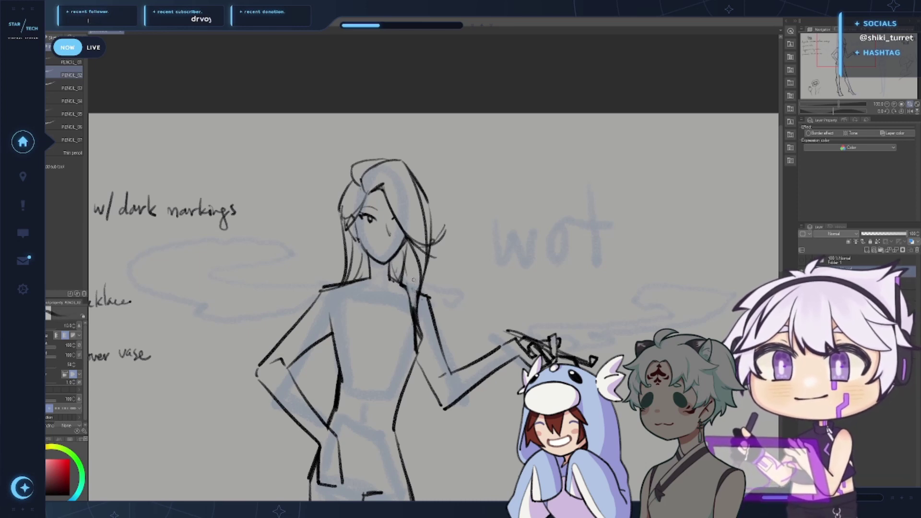
{"action": "left_click_drag", "start_coordinate": [407, 256], "coordinate": [412, 311]}
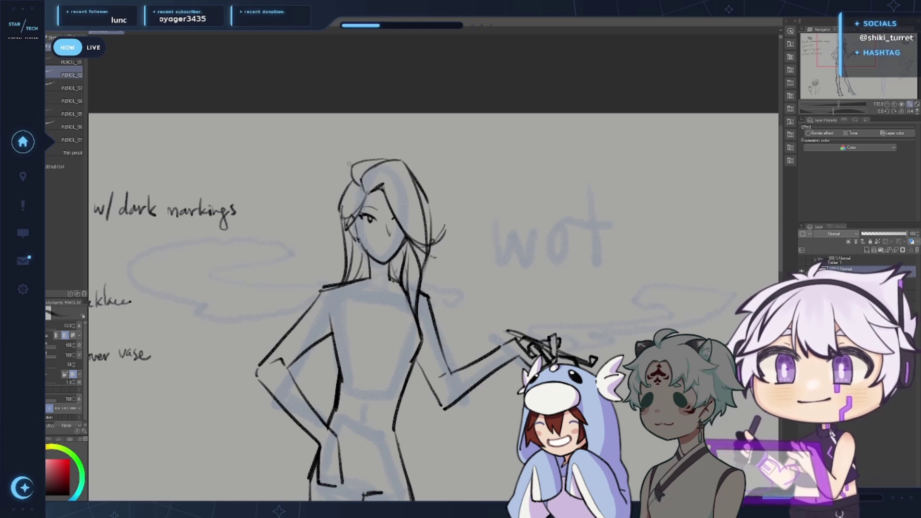
Sketch a thin flyaway strand curling up from the front of the poppy figure's crown
{"action": "left_click_drag", "start_coordinate": [352, 182], "coordinate": [344, 148]}
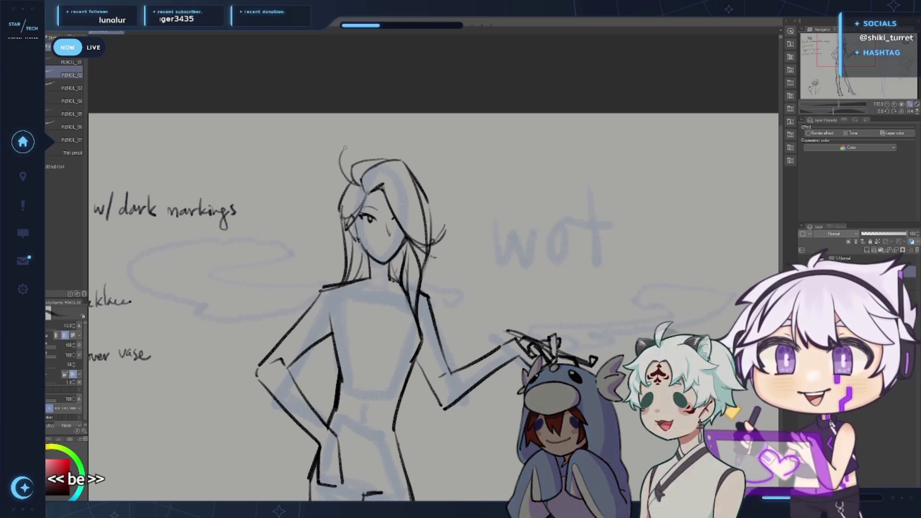
{"action": "key", "text": "ctrl+z"}
{"action": "left_click_drag", "start_coordinate": [353, 181], "coordinate": [342, 147]}
{"action": "key", "text": "ctrl+z"}
{"action": "key", "text": "ctrl+z"}
{"action": "key", "text": "ctrl+z"}
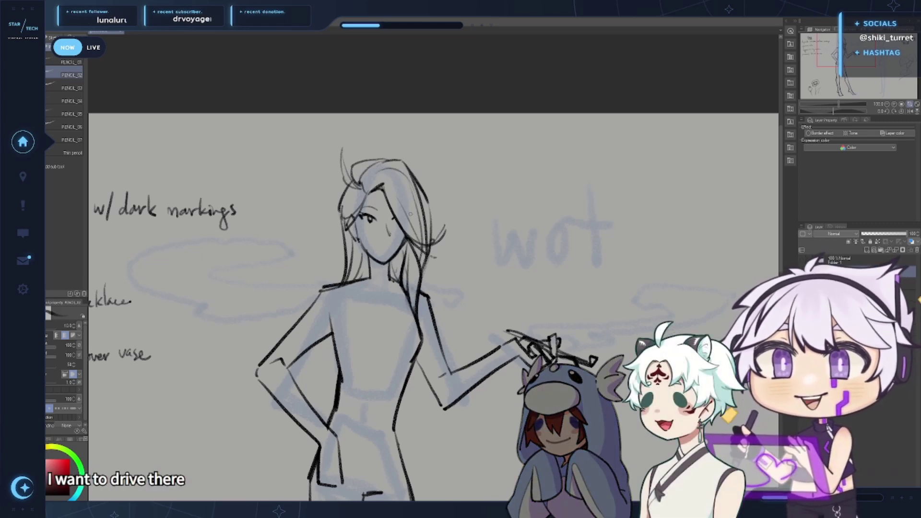
Sketch a small smiling mouth and darken the hair outline beside the temple
{"action": "left_click_drag", "start_coordinate": [427, 244], "coordinate": [425, 230]}
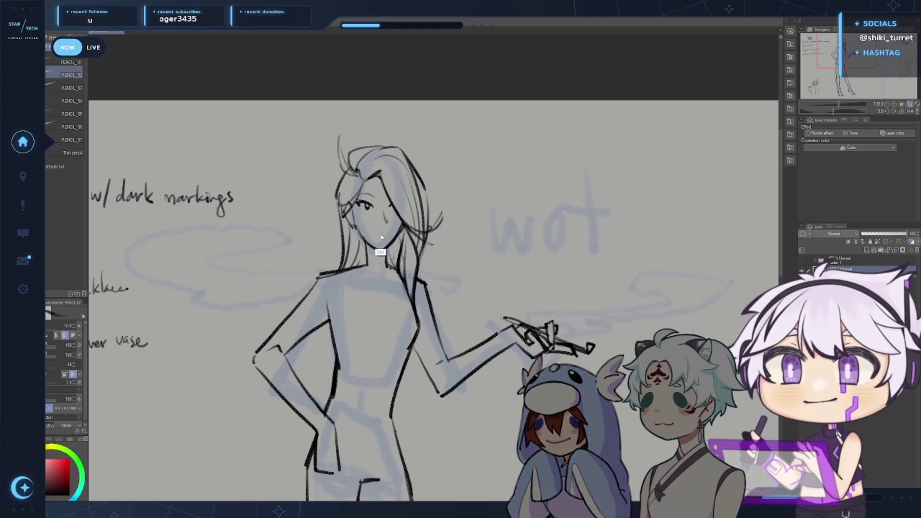
{"action": "left_click_drag", "start_coordinate": [374, 234], "coordinate": [385, 233]}
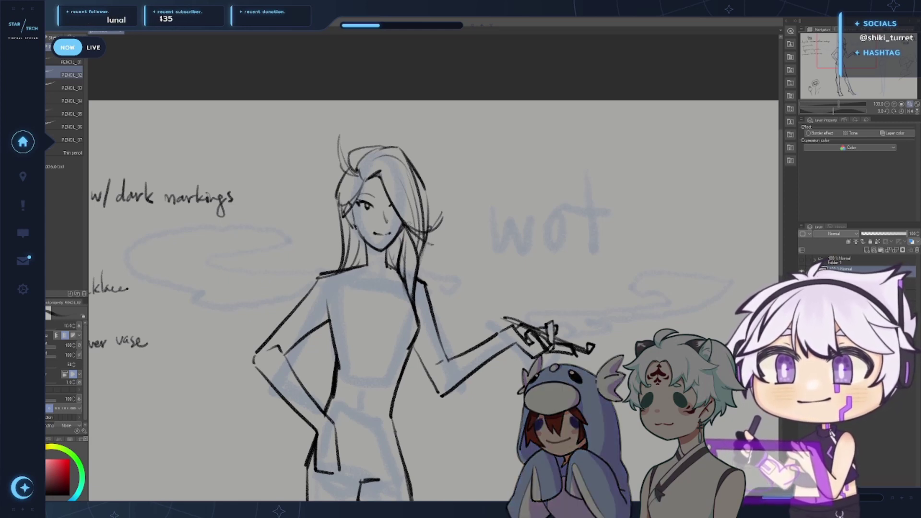
{"action": "left_click_drag", "start_coordinate": [386, 234], "coordinate": [391, 233]}
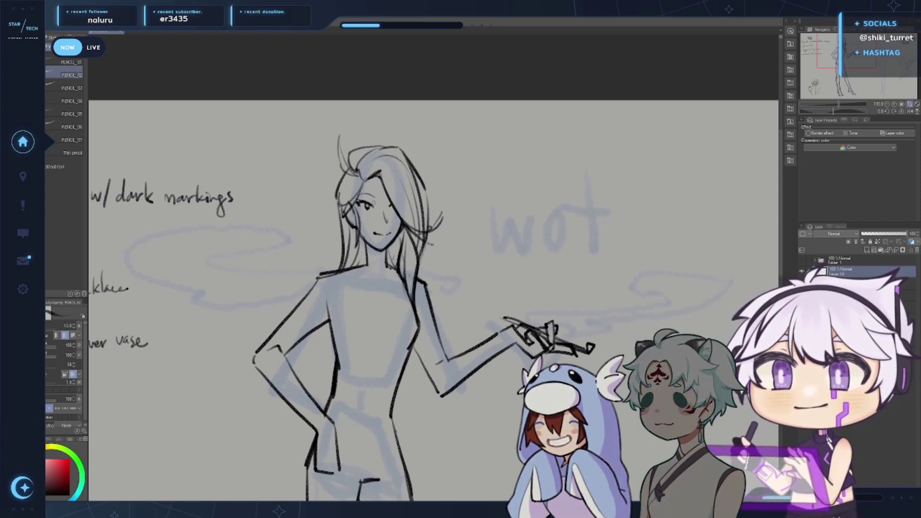
{"action": "left_click_drag", "start_coordinate": [496, 155], "coordinate": [497, 148]}
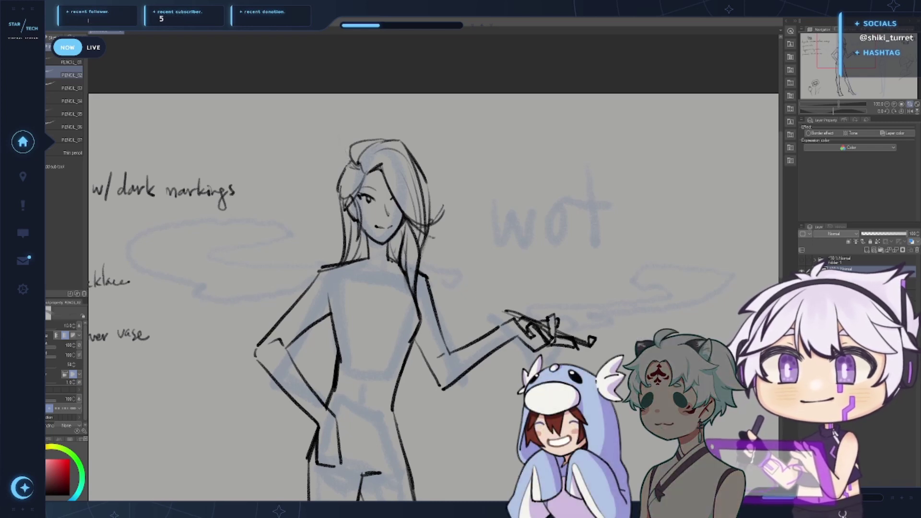
{"action": "left_click_drag", "start_coordinate": [351, 162], "coordinate": [339, 199]}
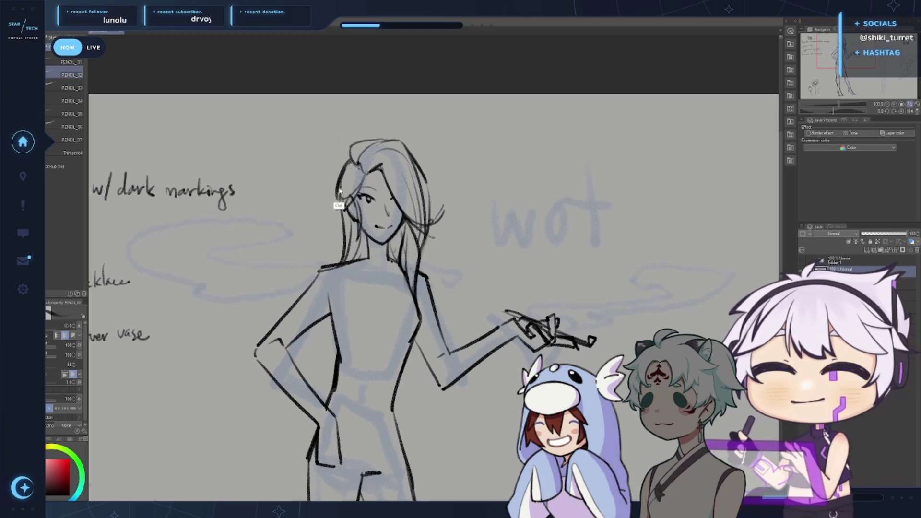
Check the full poppy figure in a mirrored view and clear its sketch from over the blue pose guide
{"action": "left_click_drag", "start_coordinate": [571, 254], "coordinate": [557, 202]}
{"action": "left_click_drag", "start_coordinate": [461, 151], "coordinate": [470, 163]}
{"action": "left_click_drag", "start_coordinate": [535, 199], "coordinate": [516, 119]}
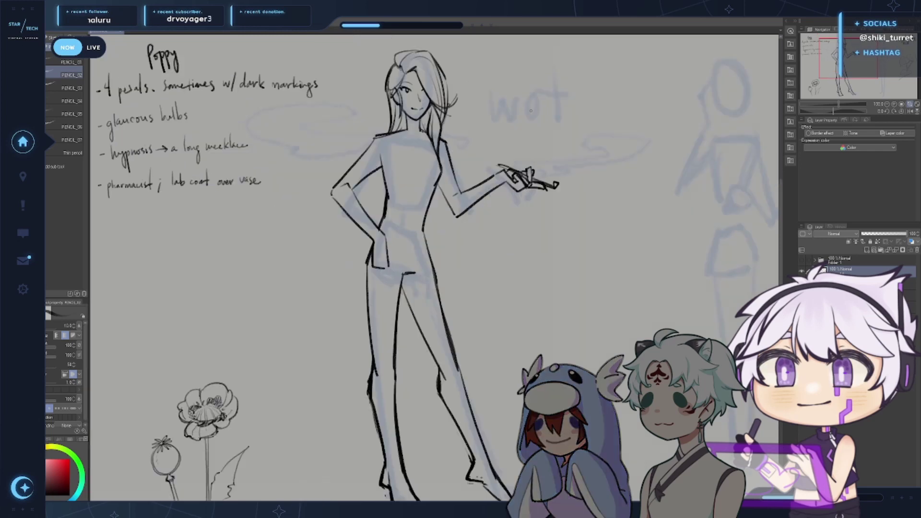
{"action": "scroll", "coordinate": [515, 119], "scroll_direction": "down", "scroll_amount": 2}
{"action": "key", "text": "h"}
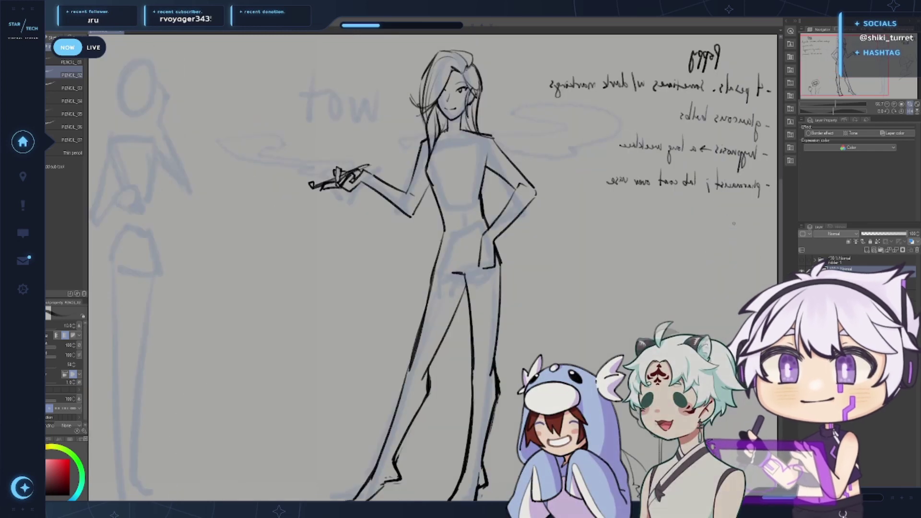
{"action": "key", "text": "h"}
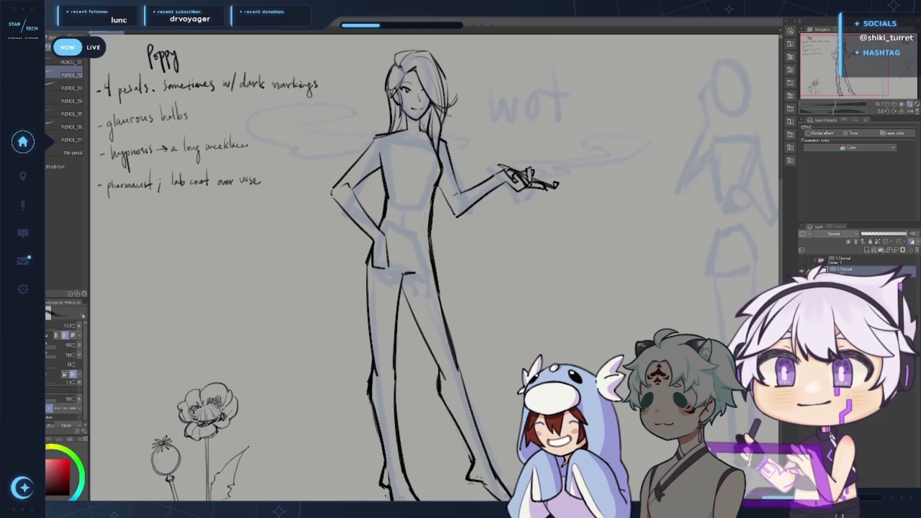
{"action": "mouse_move", "coordinate": [439, 294]}
{"action": "left_mouse_down"}
{"action": "mouse_move", "coordinate": [404, 298]}
{"action": "mouse_move", "coordinate": [416, 261]}
{"action": "left_mouse_up"}
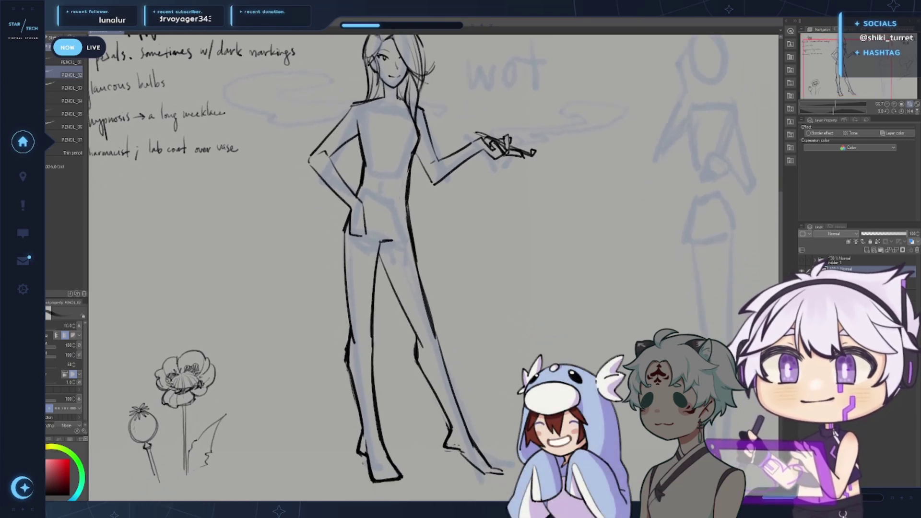
{"action": "left_click_drag", "start_coordinate": [356, 164], "coordinate": [378, 227]}
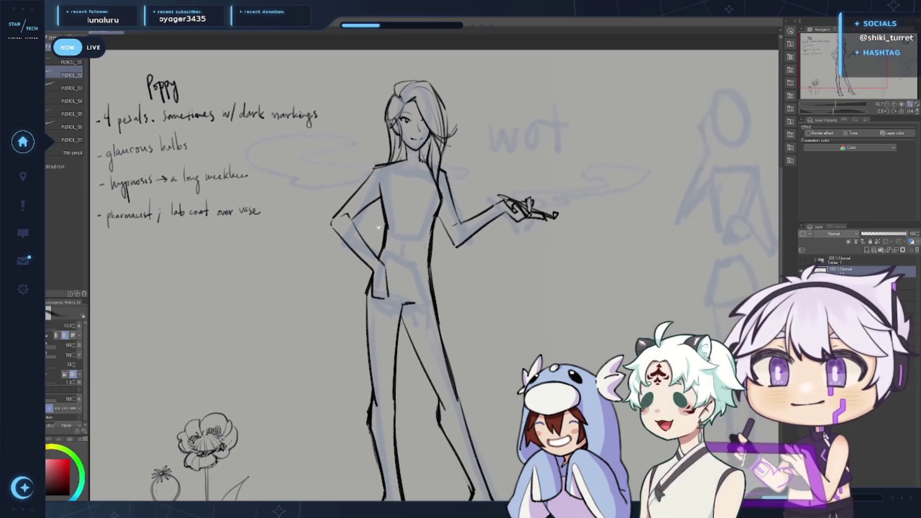
{"action": "left_click_drag", "start_coordinate": [564, 146], "coordinate": [554, 112]}
{"action": "key", "text": "Delete"}
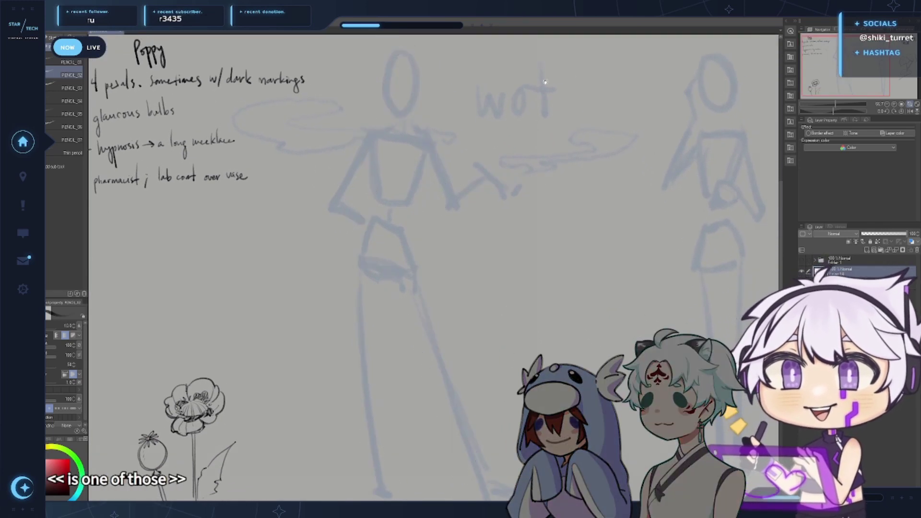
Sketch the curved top of a large head oval over the torso of the blue poppy pose figure
{"action": "left_click_drag", "start_coordinate": [506, 146], "coordinate": [509, 194]}
{"action": "left_click_drag", "start_coordinate": [369, 187], "coordinate": [437, 211]}
{"action": "key", "text": "ctrl+z"}
{"action": "left_click_drag", "start_coordinate": [396, 154], "coordinate": [439, 185]}
{"action": "key", "text": "ctrl+z"}
{"action": "key", "text": "ctrl+z"}
{"action": "mouse_move", "coordinate": [376, 199]}
{"action": "left_mouse_down"}
{"action": "mouse_move", "coordinate": [418, 173]}
{"action": "mouse_move", "coordinate": [443, 203]}
{"action": "left_mouse_up"}
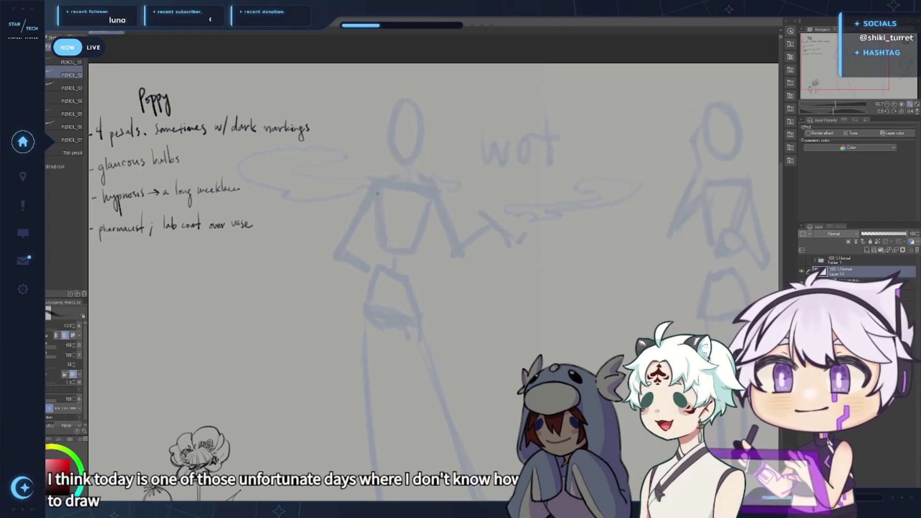
{"action": "mouse_move", "coordinate": [378, 194]}
{"action": "left_mouse_down"}
{"action": "mouse_move", "coordinate": [433, 190]}
{"action": "mouse_move", "coordinate": [437, 203]}
{"action": "mouse_move", "coordinate": [426, 179]}
{"action": "mouse_move", "coordinate": [448, 220]}
{"action": "left_mouse_up"}
{"action": "key", "text": "ctrl+z"}
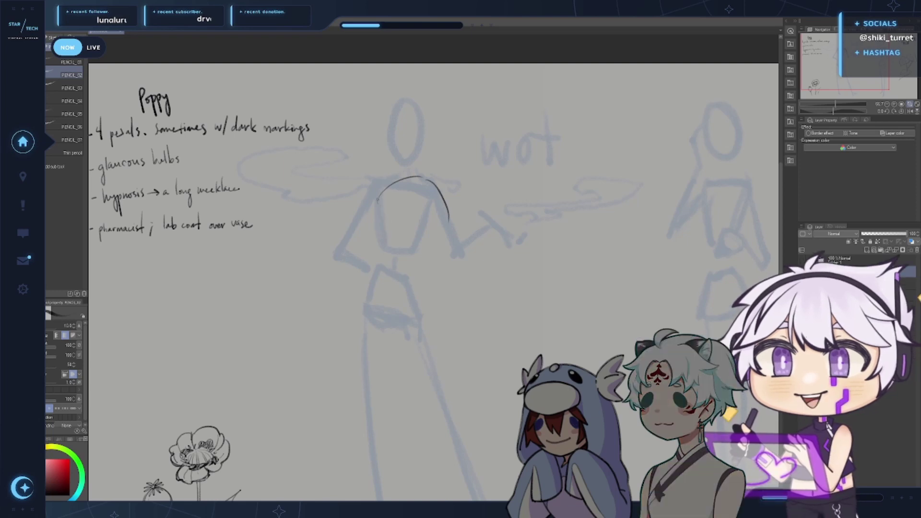
Complete the head oval with both sides tapering down to a rounded chin
{"action": "left_click_drag", "start_coordinate": [377, 200], "coordinate": [398, 288]}
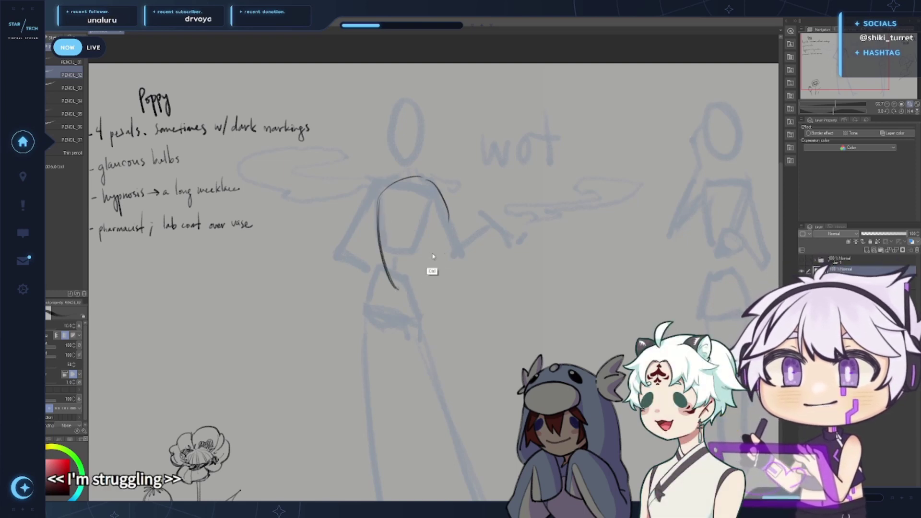
{"action": "key", "text": "ctrl+z"}
{"action": "mouse_move", "coordinate": [376, 202]}
{"action": "left_mouse_down"}
{"action": "mouse_move", "coordinate": [403, 294]}
{"action": "mouse_move", "coordinate": [390, 278]}
{"action": "mouse_move", "coordinate": [421, 282]}
{"action": "left_mouse_up"}
{"action": "key", "text": "ctrl+z"}
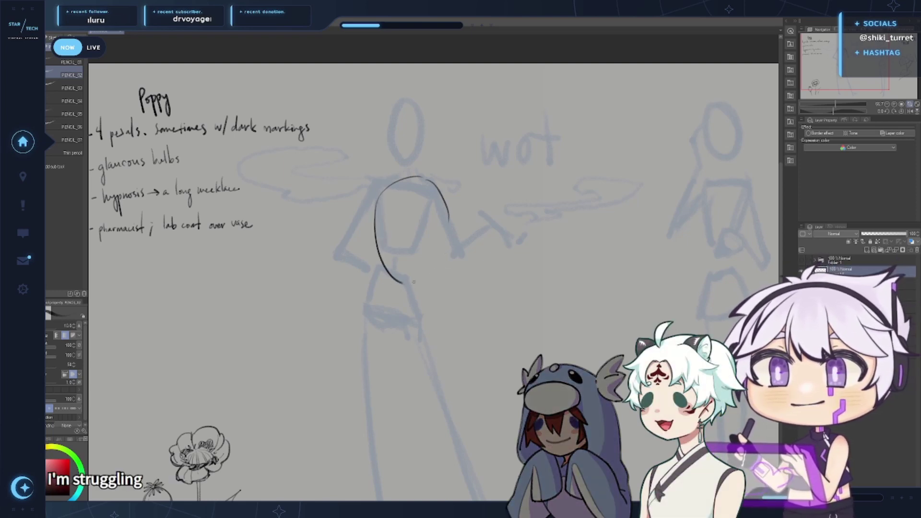
{"action": "left_click_drag", "start_coordinate": [446, 234], "coordinate": [432, 270]}
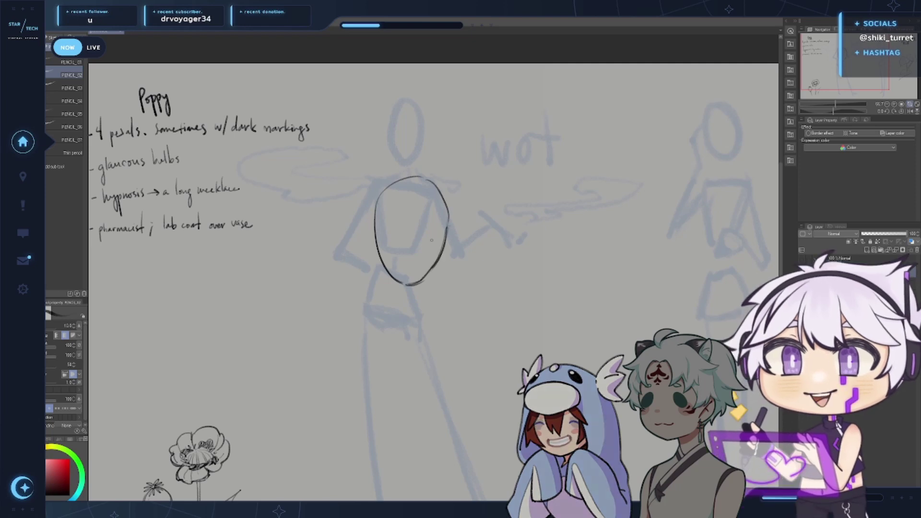
{"action": "mouse_move", "coordinate": [410, 197]}
{"action": "left_mouse_down"}
{"action": "mouse_move", "coordinate": [407, 276]}
{"action": "mouse_move", "coordinate": [449, 223]}
{"action": "left_mouse_up"}
{"action": "key", "text": "ctrl+z"}
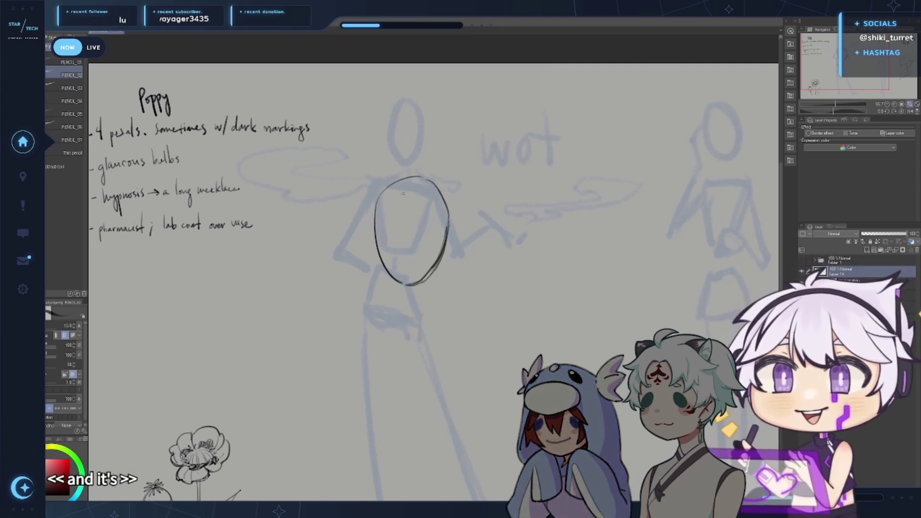
Add a vertical centre line and a curved eye line as facial guides inside the head oval
{"action": "left_click_drag", "start_coordinate": [403, 189], "coordinate": [408, 279]}
{"action": "left_click_drag", "start_coordinate": [367, 245], "coordinate": [447, 234]}
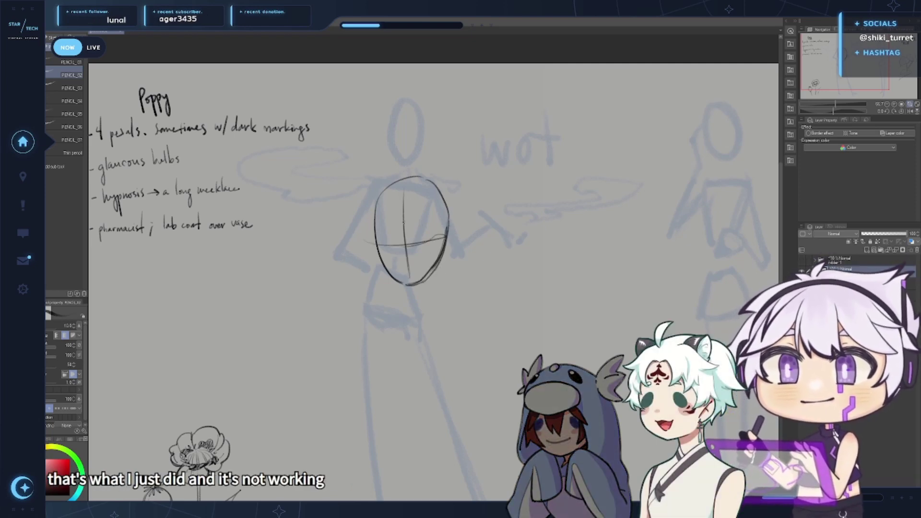
{"action": "mouse_move", "coordinate": [368, 237]}
{"action": "left_mouse_down"}
{"action": "mouse_move", "coordinate": [384, 233]}
{"action": "mouse_move", "coordinate": [397, 247]}
{"action": "left_mouse_up"}
{"action": "key", "text": "ctrl+z"}
Remove the curved eye line and sketch the open eye with a winged upper lash line and iris
{"action": "scroll", "coordinate": [429, 204], "scroll_direction": "up", "scroll_amount": 2}
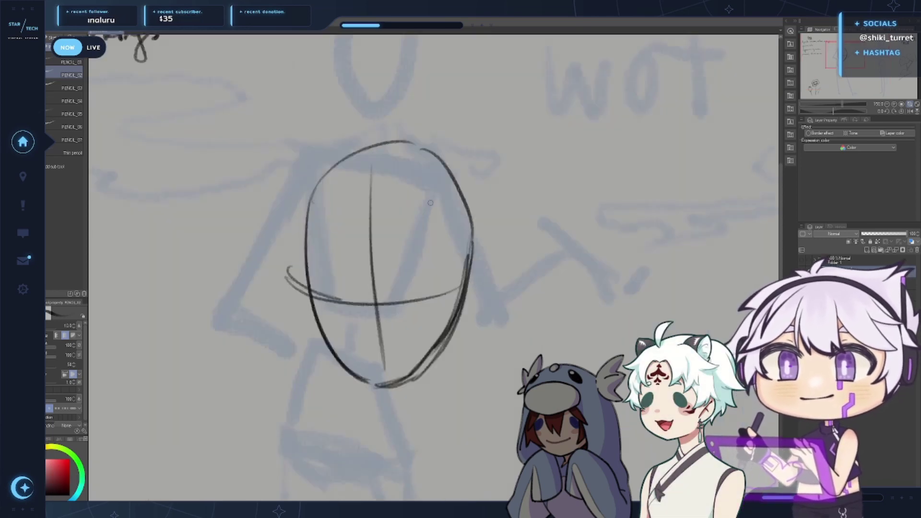
{"action": "left_click_drag", "start_coordinate": [515, 256], "coordinate": [542, 257]}
{"action": "scroll", "coordinate": [382, 228], "scroll_direction": "down", "scroll_amount": 1}
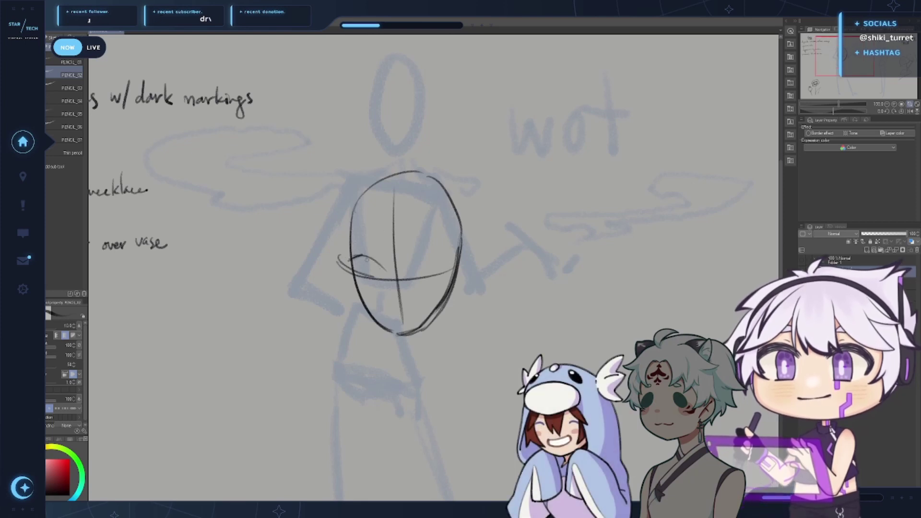
{"action": "key", "text": "ctrl+z"}
{"action": "key", "text": "ctrl+z"}
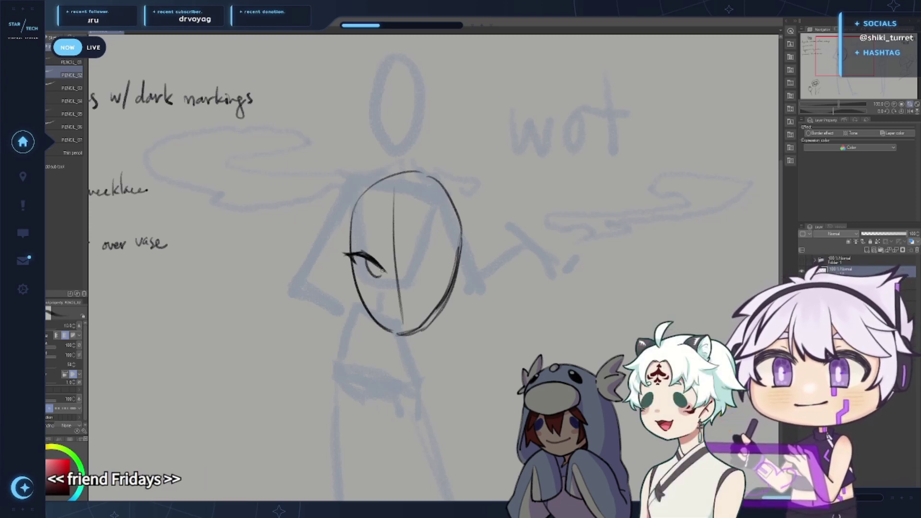
{"action": "left_click_drag", "start_coordinate": [366, 263], "coordinate": [378, 267]}
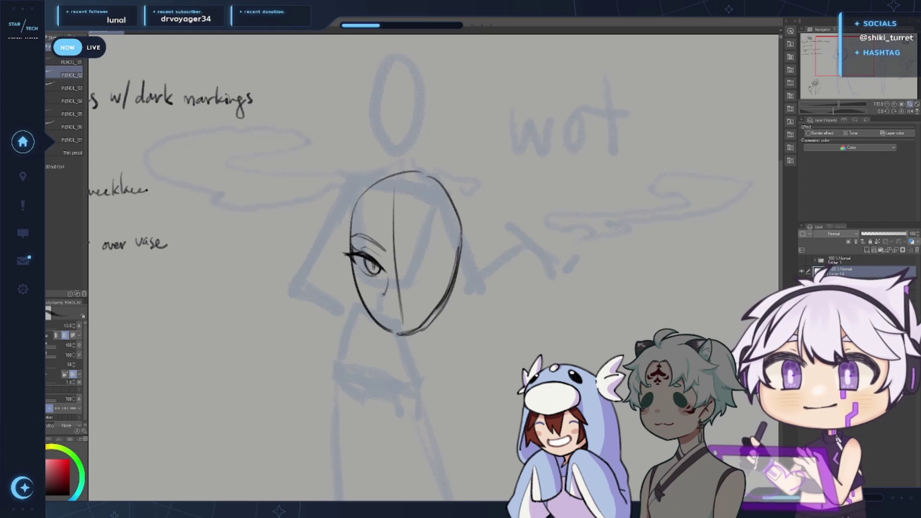
Sketch the small angular nose beneath the open eye and a slightly smirking mouth line
{"action": "left_click_drag", "start_coordinate": [385, 282], "coordinate": [383, 294]}
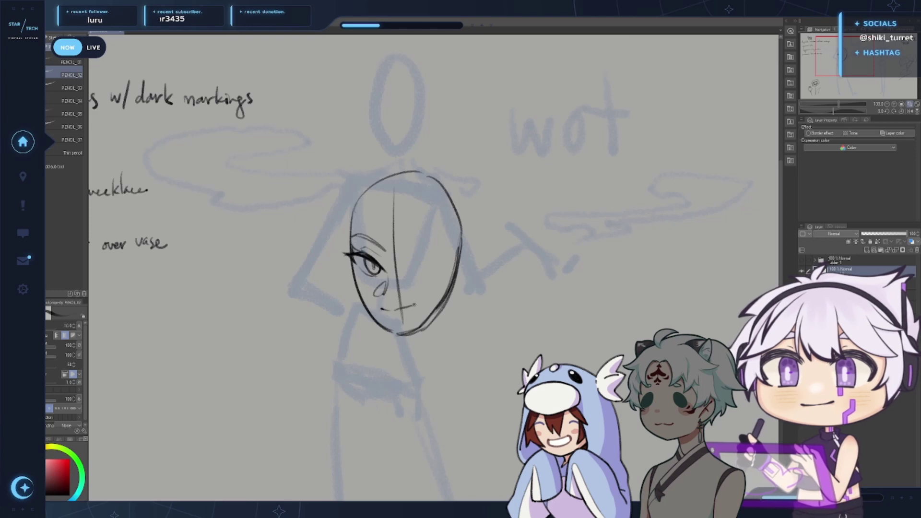
{"action": "key", "text": "ctrl+z"}
{"action": "left_click_drag", "start_coordinate": [393, 312], "coordinate": [420, 302]}
{"action": "key", "text": "ctrl+z"}
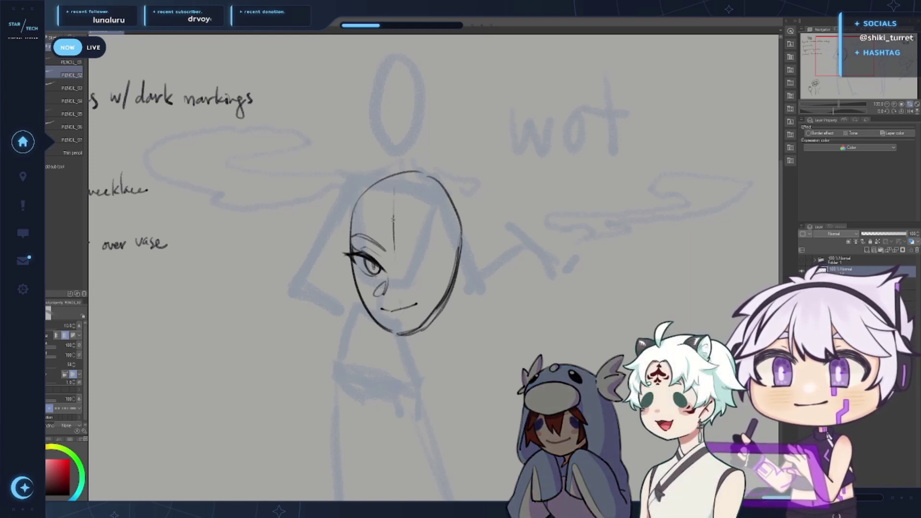
Draw the other eye closed in a wink with a thick lash line, and add its arched eyebrow
{"action": "mouse_move", "coordinate": [402, 269]}
{"action": "left_mouse_down"}
{"action": "mouse_move", "coordinate": [431, 269]}
{"action": "mouse_move", "coordinate": [405, 269]}
{"action": "mouse_move", "coordinate": [440, 268]}
{"action": "left_mouse_up"}
{"action": "key", "text": "ctrl+z"}
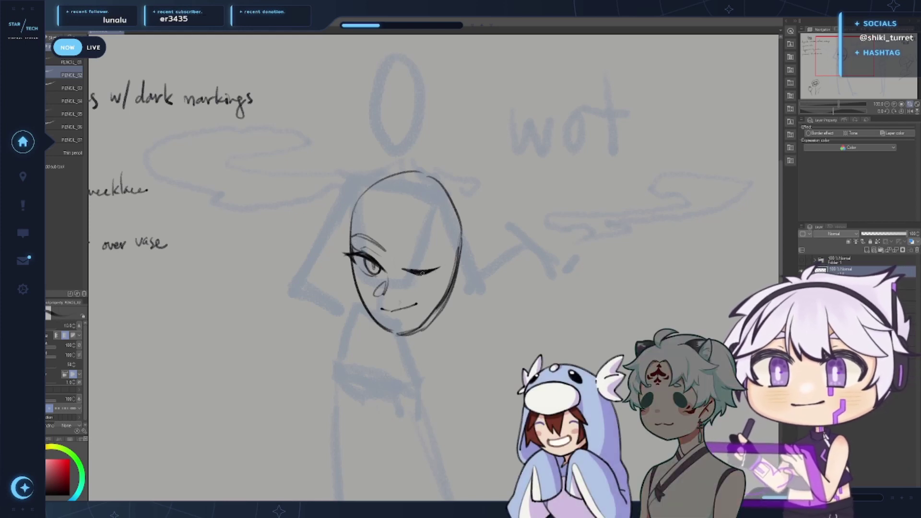
{"action": "left_click_drag", "start_coordinate": [426, 273], "coordinate": [448, 265]}
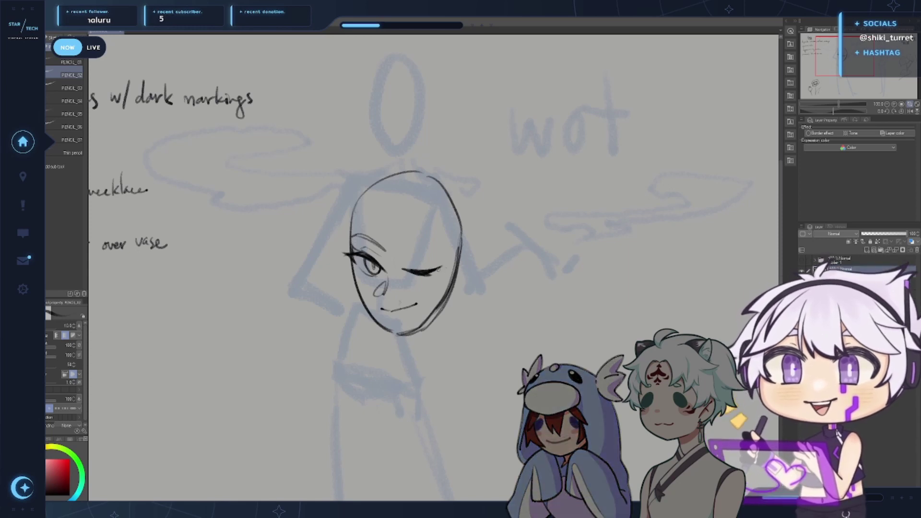
{"action": "key", "text": "ctrl+z"}
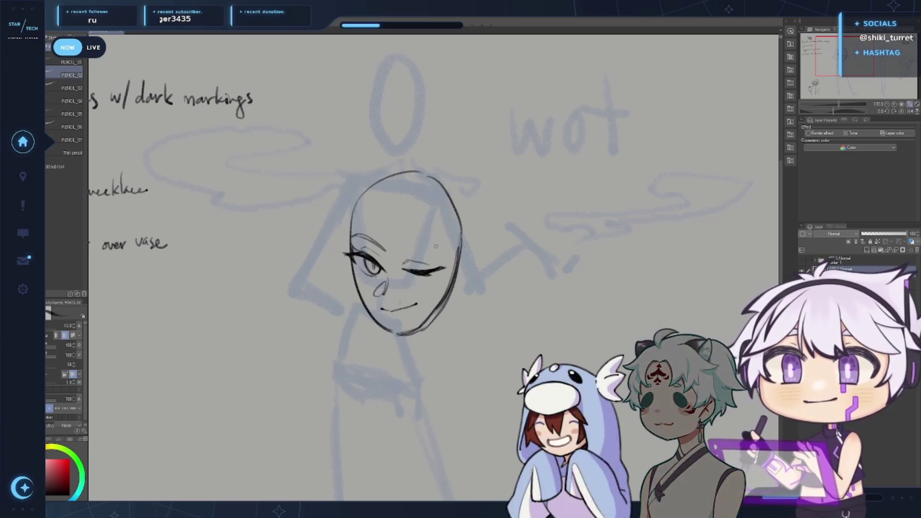
{"action": "key", "text": "ctrl"}
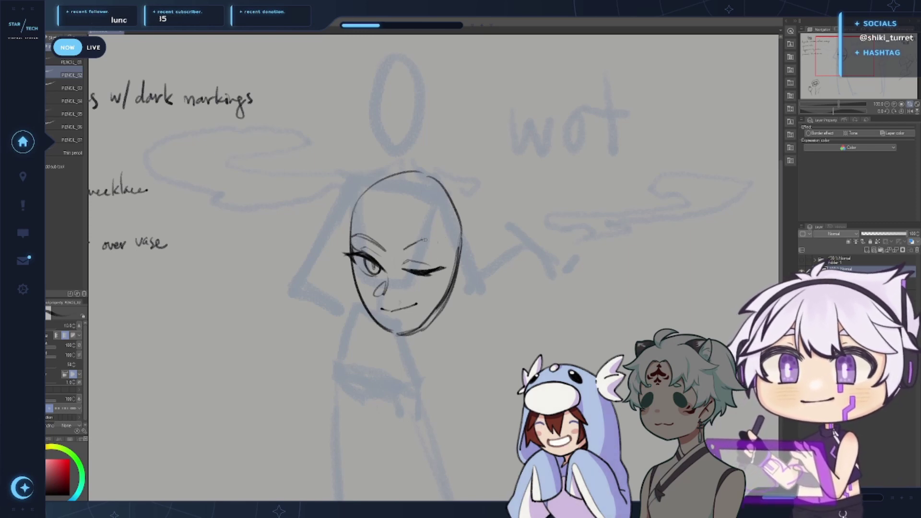
{"action": "key", "text": "ctrl+z"}
{"action": "left_click_drag", "start_coordinate": [403, 250], "coordinate": [437, 242]}
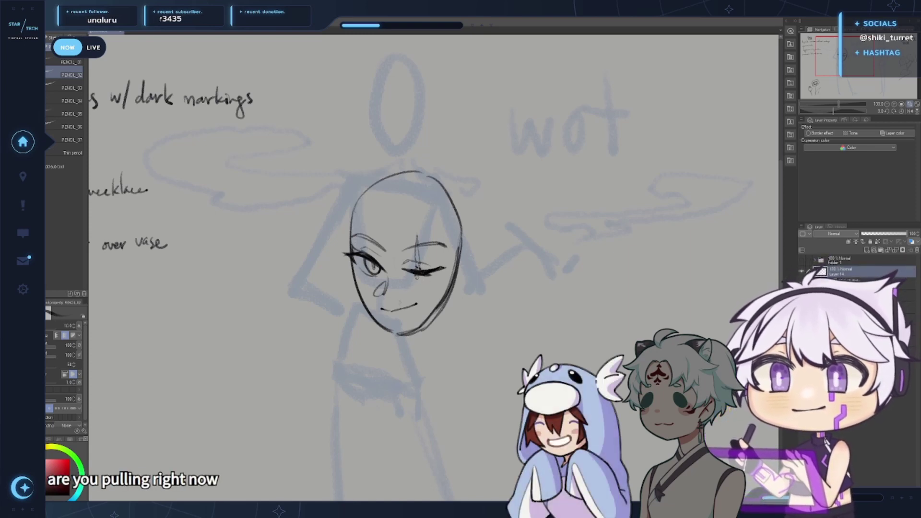
Add thin vertical marking lines running through the closed eye and a small curved lock at the forehead
{"action": "key", "text": "ctrl+z"}
{"action": "left_click_drag", "start_coordinate": [417, 277], "coordinate": [423, 300]}
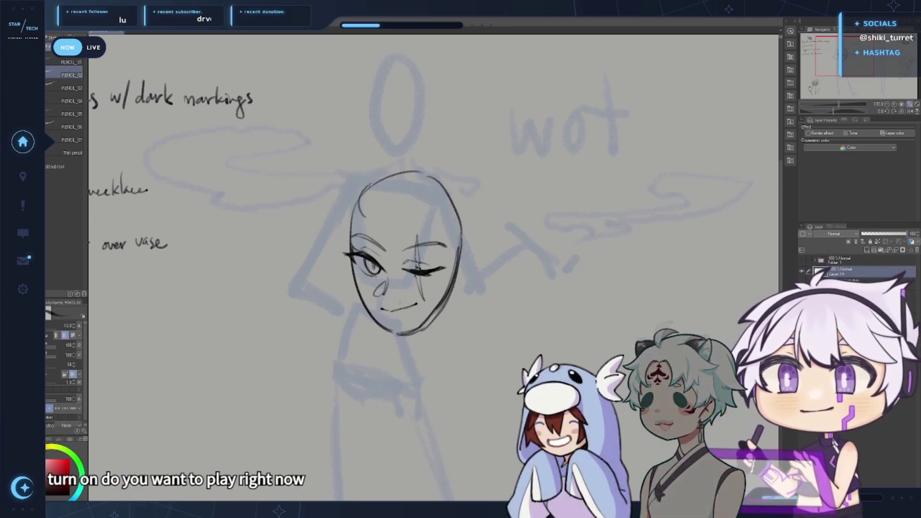
{"action": "left_click_drag", "start_coordinate": [379, 187], "coordinate": [367, 214]}
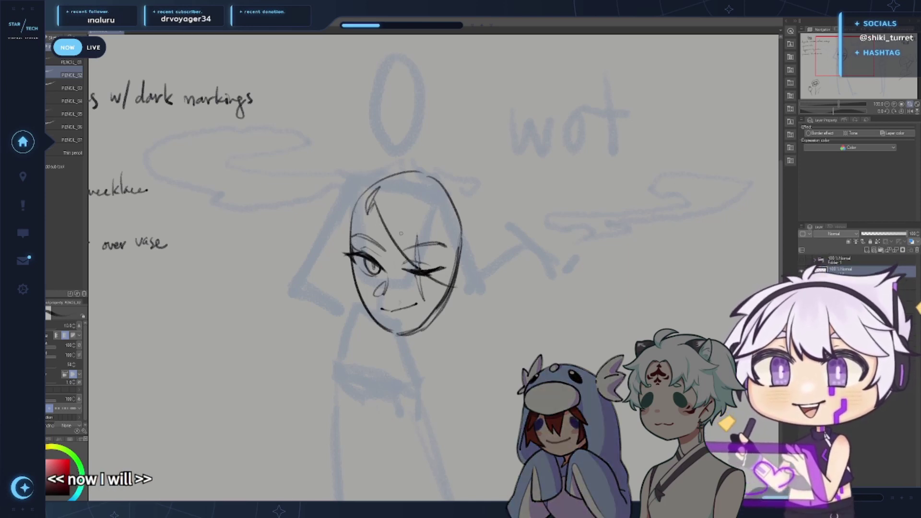
Try a long bang sweeping from the forehead lock across the closed eye and past the cheek
{"action": "left_click_drag", "start_coordinate": [376, 192], "coordinate": [470, 288]}
{"action": "key", "text": "ctrl+z"}
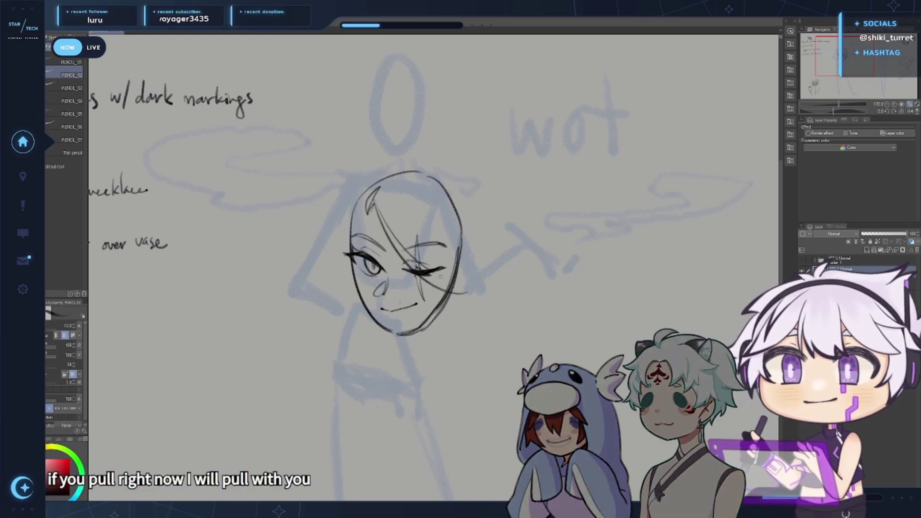
{"action": "key", "text": "ctrl+z"}
{"action": "key", "text": "ctrl+z"}
{"action": "mouse_move", "coordinate": [375, 199]}
{"action": "left_mouse_down"}
{"action": "mouse_move", "coordinate": [468, 291]}
{"action": "mouse_move", "coordinate": [474, 283]}
{"action": "mouse_move", "coordinate": [413, 250]}
{"action": "mouse_move", "coordinate": [469, 284]}
{"action": "left_mouse_up"}
{"action": "key", "text": "ctrl+z"}
{"action": "key", "text": "ctrl+z"}
{"action": "key", "text": "ctrl+z"}
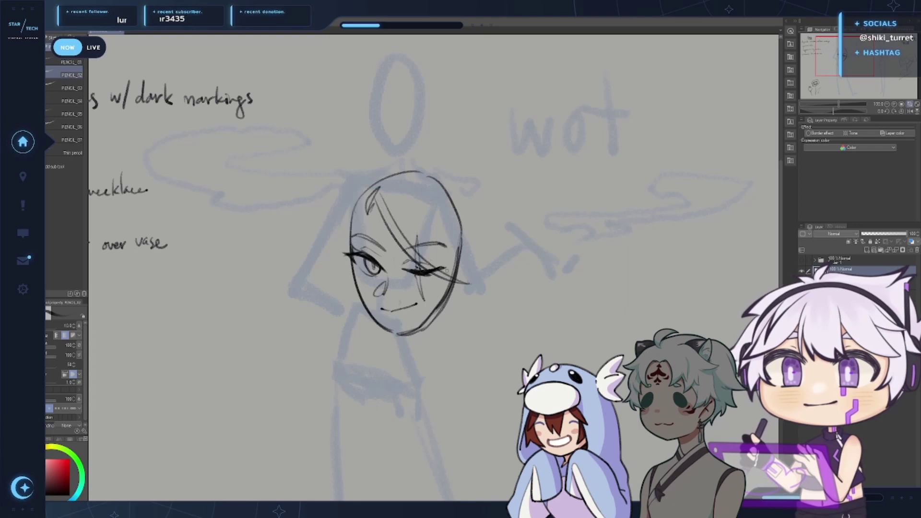
{"action": "left_click_drag", "start_coordinate": [379, 200], "coordinate": [470, 275]}
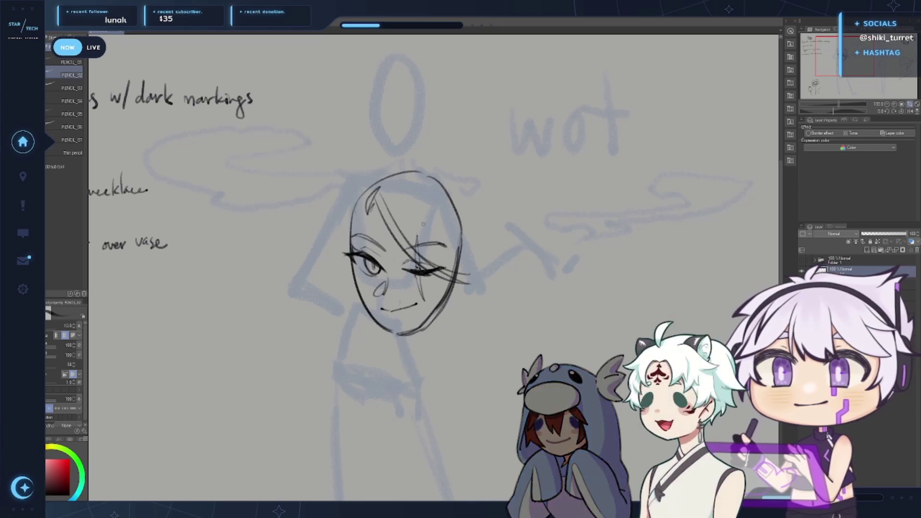
Try a higher strand sweeping past the temple, and undo the swept bang strokes down to the forehead lock
{"action": "mouse_move", "coordinate": [381, 195]}
{"action": "left_mouse_down"}
{"action": "mouse_move", "coordinate": [456, 236]}
{"action": "mouse_move", "coordinate": [485, 232]}
{"action": "mouse_move", "coordinate": [473, 234]}
{"action": "left_mouse_up"}
{"action": "key", "text": "ctrl+z"}
{"action": "key", "text": "ctrl+z"}
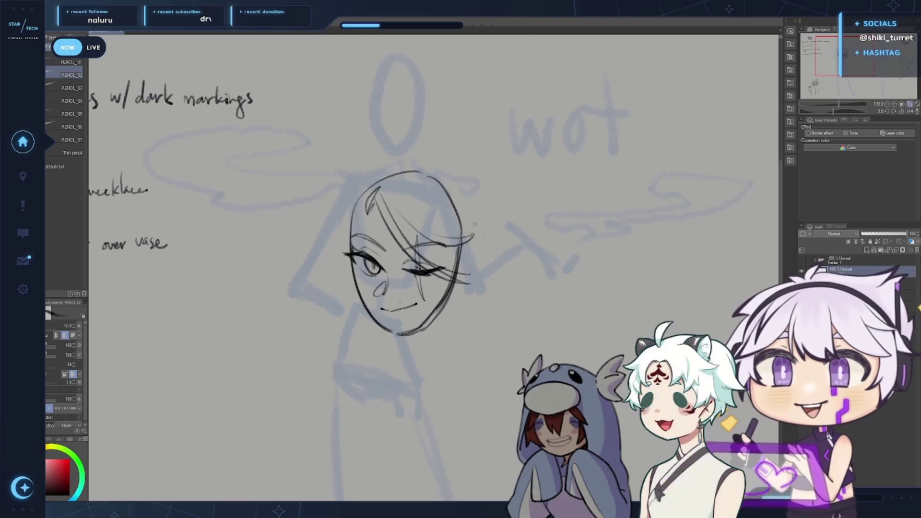
{"action": "left_click_drag", "start_coordinate": [478, 229], "coordinate": [481, 259]}
{"action": "key", "text": "ctrl+z"}
{"action": "key", "text": "ctrl+z"}
{"action": "key", "text": "ctrl+z"}
{"action": "key", "text": "ctrl+z"}
{"action": "key", "text": "ctrl+z"}
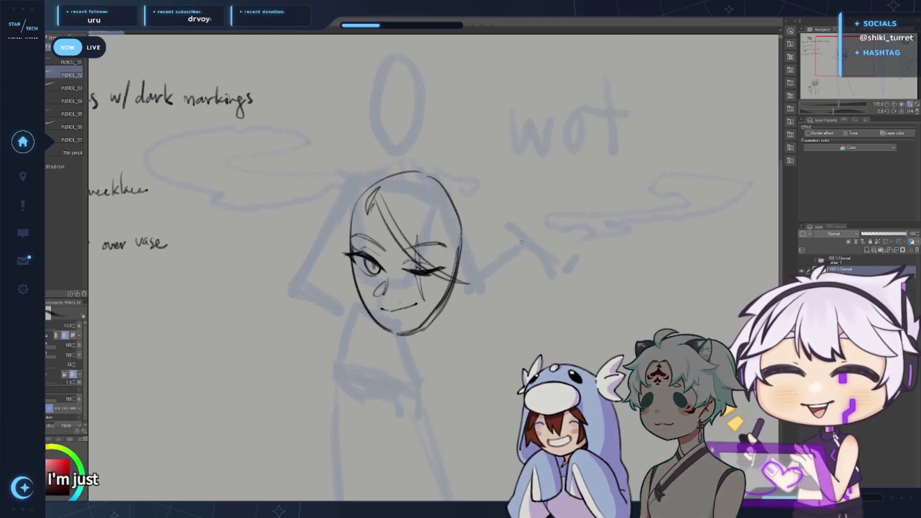
{"action": "left_click_drag", "start_coordinate": [378, 190], "coordinate": [425, 288]}
{"action": "key", "text": "ctrl+z"}
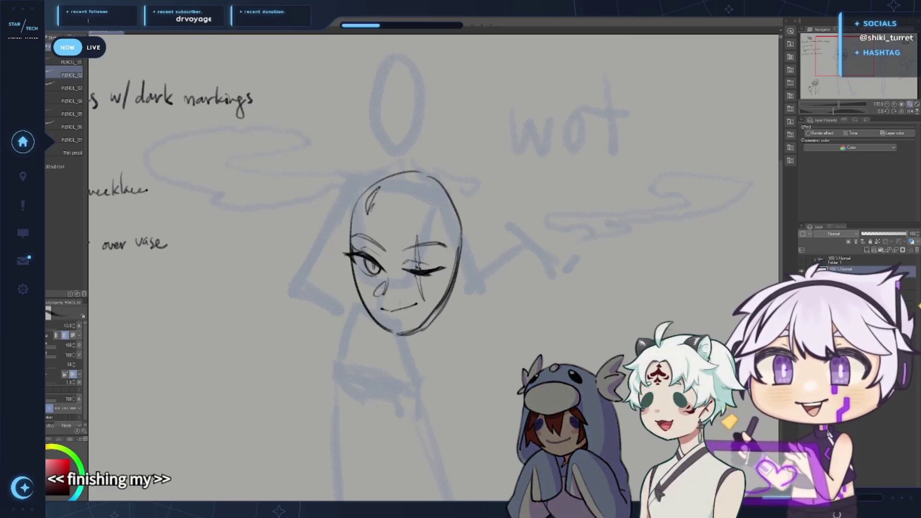
Sketch steeper bang strands falling from the forehead lock between the eyes and out past the lower cheek
{"action": "left_click_drag", "start_coordinate": [375, 198], "coordinate": [455, 312]}
{"action": "mouse_move", "coordinate": [385, 211]}
{"action": "left_mouse_down"}
{"action": "mouse_move", "coordinate": [397, 249]}
{"action": "mouse_move", "coordinate": [448, 309]}
{"action": "mouse_move", "coordinate": [443, 283]}
{"action": "mouse_move", "coordinate": [425, 272]}
{"action": "mouse_move", "coordinate": [458, 300]}
{"action": "left_mouse_up"}
{"action": "key", "text": "ctrl+z"}
{"action": "key", "text": "ctrl+z"}
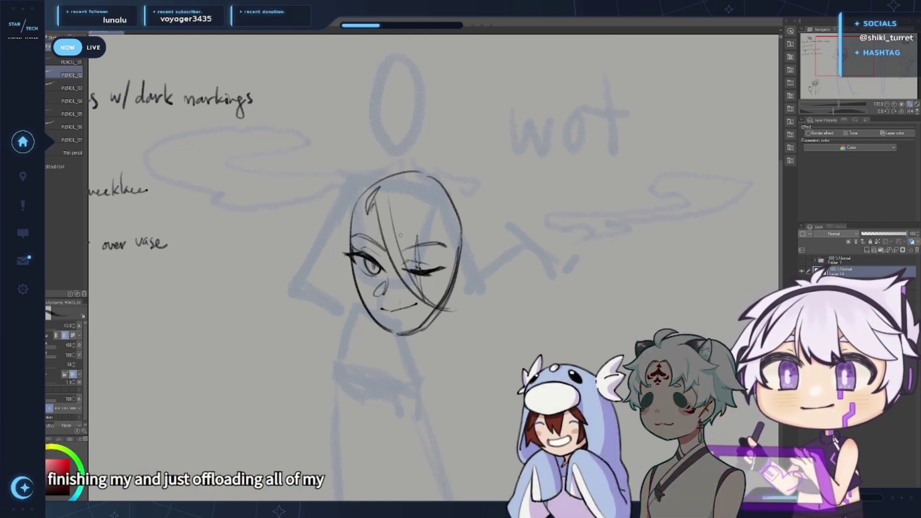
{"action": "mouse_move", "coordinate": [389, 207]}
{"action": "left_mouse_down"}
{"action": "mouse_move", "coordinate": [406, 249]}
{"action": "mouse_move", "coordinate": [452, 301]}
{"action": "left_mouse_up"}
{"action": "key", "text": "ctrl+z"}
{"action": "key", "text": "ctrl+z"}
{"action": "key", "text": "ctrl+z"}
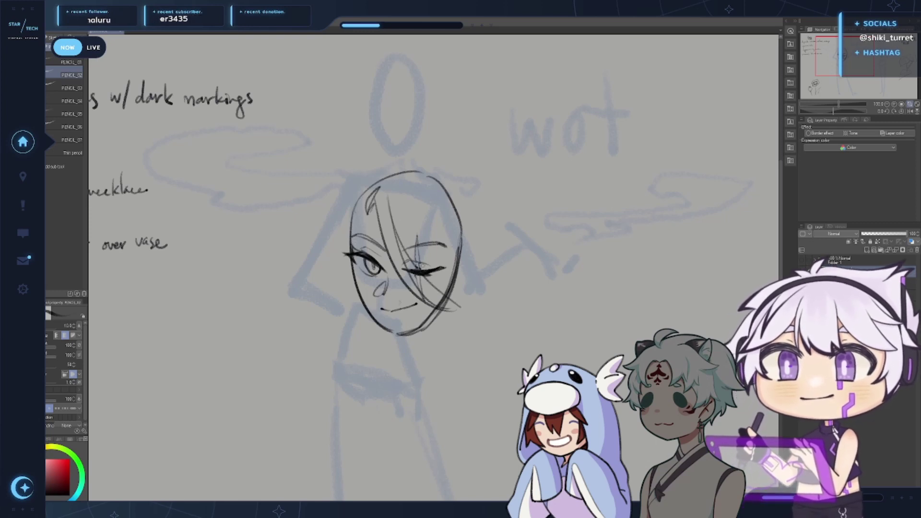
Try a short strand curving from the hairline down the temple beside the open eye
{"action": "left_click_drag", "start_coordinate": [363, 194], "coordinate": [351, 236]}
{"action": "key", "text": "ctrl+z"}
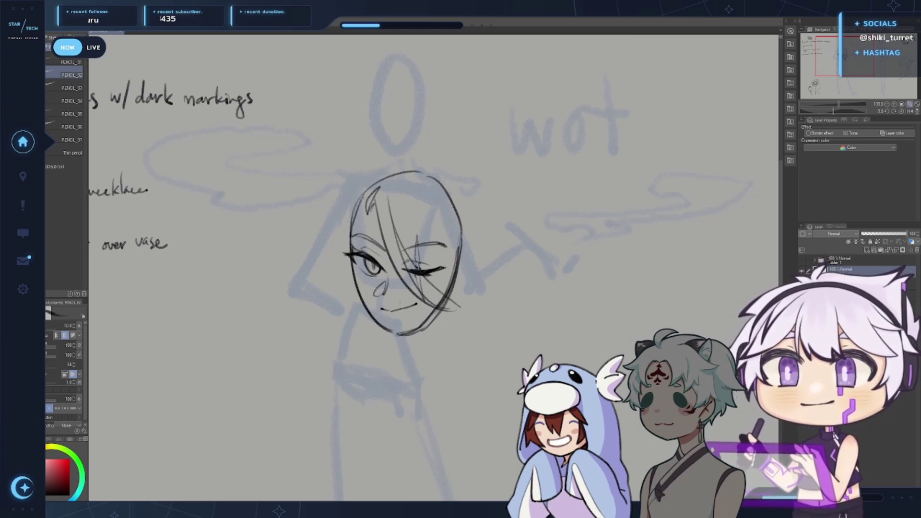
{"action": "key", "text": "ctrl+z"}
{"action": "left_click_drag", "start_coordinate": [363, 197], "coordinate": [350, 240]}
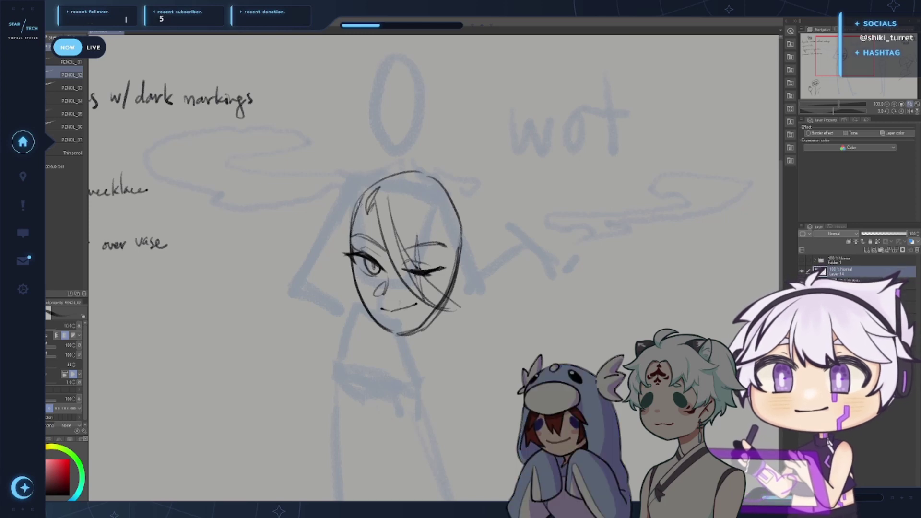
{"action": "key", "text": "ctrl+z"}
{"action": "left_click_drag", "start_coordinate": [359, 198], "coordinate": [350, 250]}
{"action": "key", "text": "ctrl+z"}
Redraw the cheek and jaw contour below the open eye with a darker, more angular line
{"action": "left_click_drag", "start_coordinate": [356, 214], "coordinate": [357, 295]}
{"action": "mouse_move", "coordinate": [353, 262]}
{"action": "left_mouse_down"}
{"action": "mouse_move", "coordinate": [356, 293]}
{"action": "mouse_move", "coordinate": [377, 325]}
{"action": "left_mouse_up"}
{"action": "key", "text": "ctrl+z"}
{"action": "key", "text": "ctrl+z"}
{"action": "left_click_drag", "start_coordinate": [352, 261], "coordinate": [354, 298]}
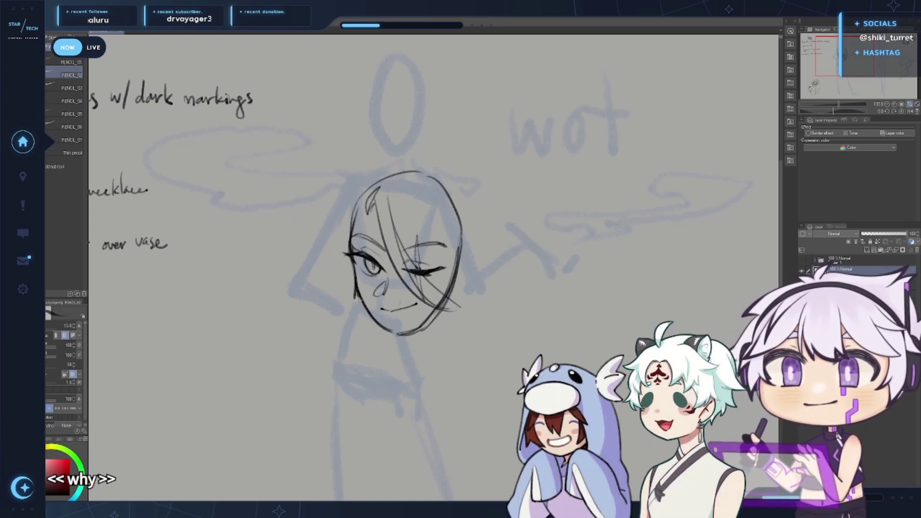
{"action": "key", "text": "ctrl+z"}
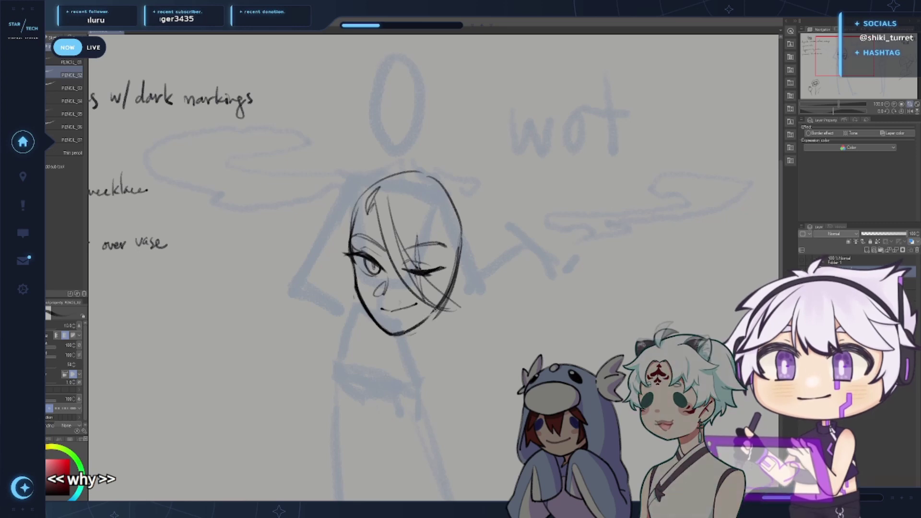
Sketch the swept-back hair at the hairline and its outer outline over the crown, down beside the winking eye
{"action": "left_click_drag", "start_coordinate": [368, 204], "coordinate": [356, 214]}
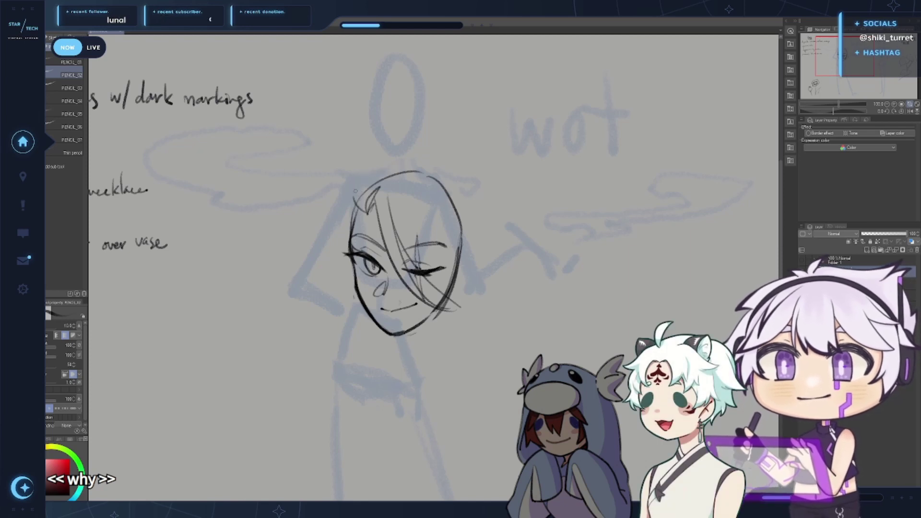
{"action": "mouse_move", "coordinate": [351, 198]}
{"action": "left_mouse_down"}
{"action": "mouse_move", "coordinate": [394, 161]}
{"action": "mouse_move", "coordinate": [358, 192]}
{"action": "mouse_move", "coordinate": [367, 213]}
{"action": "left_mouse_up"}
{"action": "key", "text": "ctrl+z"}
{"action": "key", "text": "ctrl+z"}
{"action": "mouse_move", "coordinate": [372, 170]}
{"action": "left_mouse_down"}
{"action": "mouse_move", "coordinate": [368, 213]}
{"action": "mouse_move", "coordinate": [387, 167]}
{"action": "mouse_move", "coordinate": [434, 162]}
{"action": "mouse_move", "coordinate": [459, 171]}
{"action": "mouse_move", "coordinate": [478, 287]}
{"action": "left_mouse_up"}
{"action": "key", "text": "ctrl+z"}
{"action": "key", "text": "ctrl+z"}
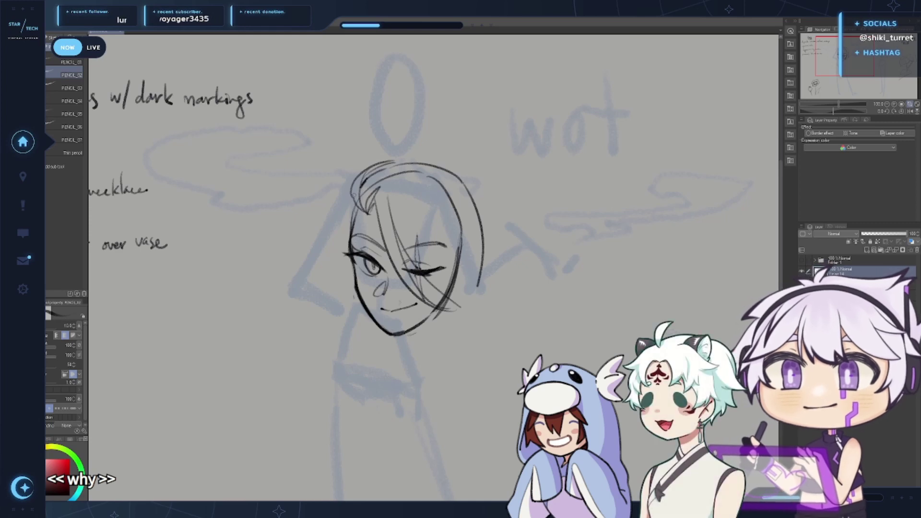
Add a curved hair strand falling from the hairline past the temple beside the open eye
{"action": "mouse_move", "coordinate": [354, 197]}
{"action": "left_mouse_down"}
{"action": "mouse_move", "coordinate": [342, 223]}
{"action": "mouse_move", "coordinate": [353, 291]}
{"action": "left_mouse_up"}
{"action": "key", "text": "ctrl+z"}
{"action": "left_click_drag", "start_coordinate": [370, 212], "coordinate": [354, 292]}
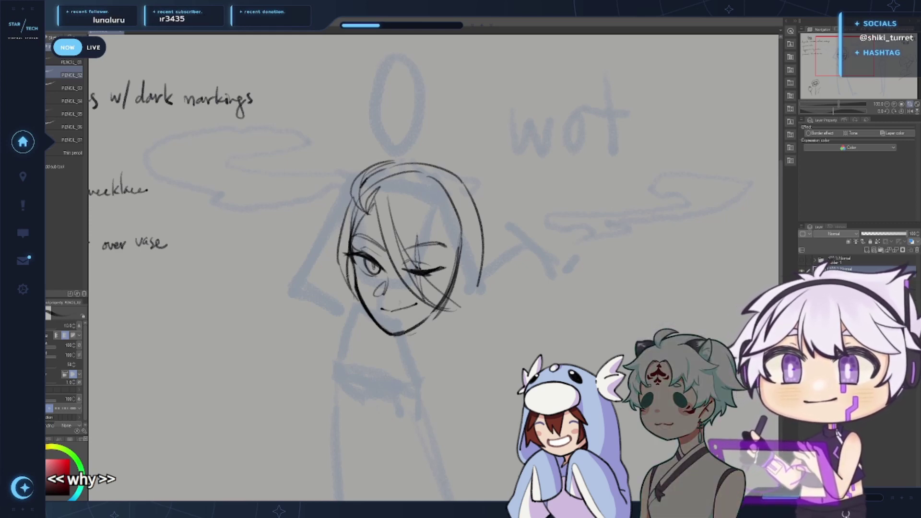
Sketch the side hair strand falling past the temple beside the open eye, with its tip curving in at the cheek
{"action": "key", "text": "ctrl+z"}
{"action": "left_click_drag", "start_coordinate": [351, 247], "coordinate": [349, 288]}
{"action": "key", "text": "ctrl+z"}
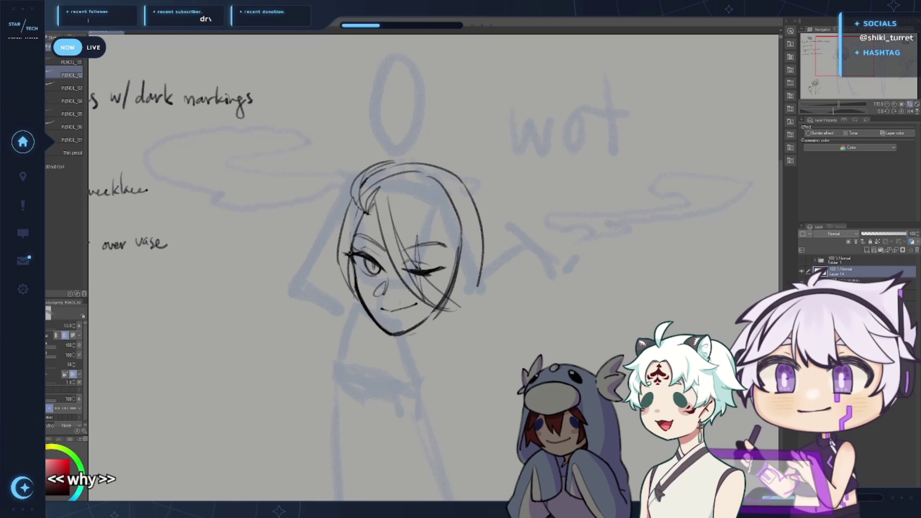
{"action": "left_click_drag", "start_coordinate": [354, 215], "coordinate": [351, 292]}
{"action": "key", "text": "ctrl+z"}
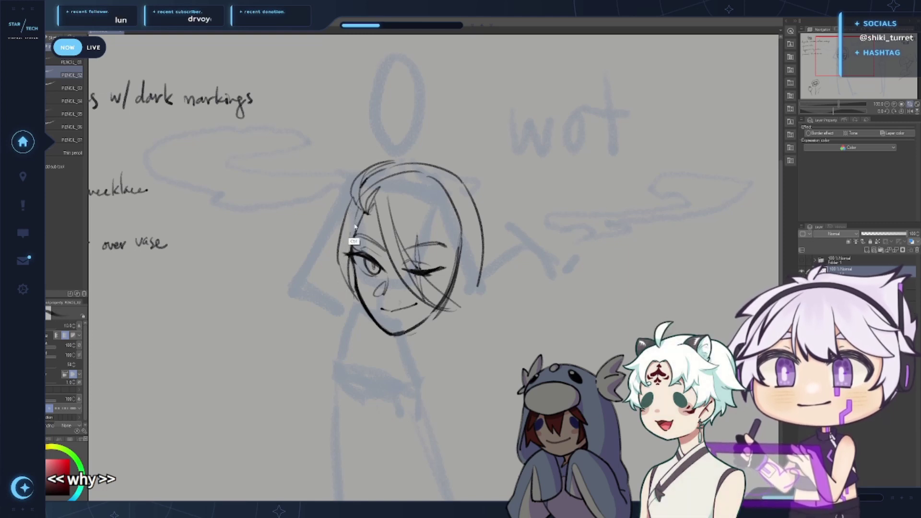
{"action": "key", "text": "ctrl+z"}
{"action": "left_click_drag", "start_coordinate": [355, 215], "coordinate": [344, 286]}
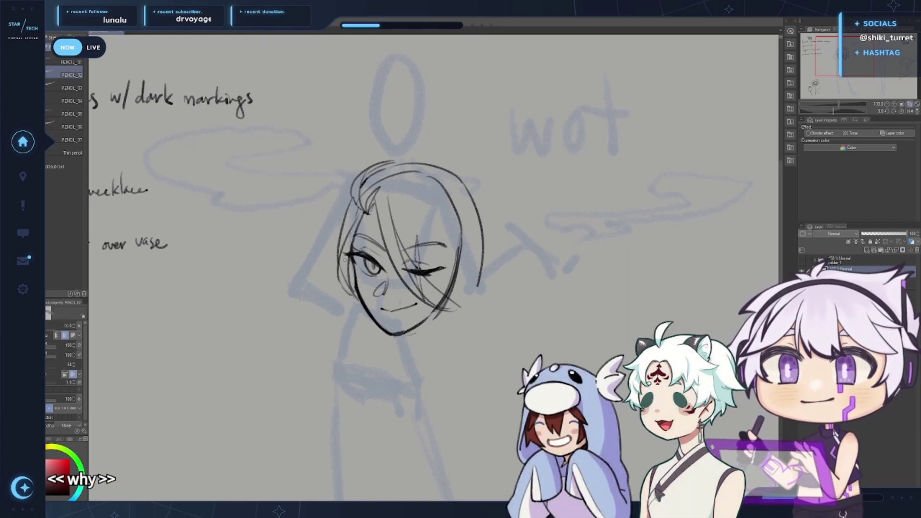
{"action": "left_click_drag", "start_coordinate": [338, 278], "coordinate": [354, 313]}
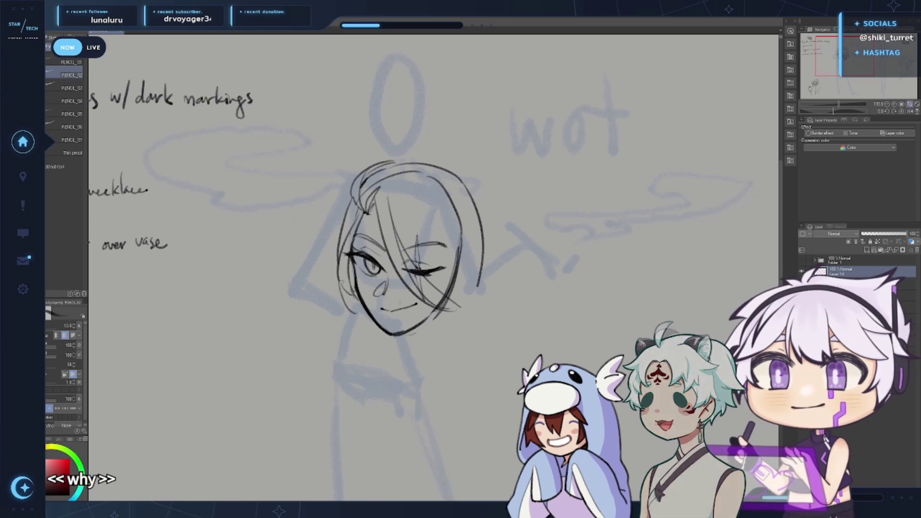
{"action": "key", "text": "ctrl+z"}
{"action": "mouse_move", "coordinate": [337, 272]}
{"action": "left_mouse_down"}
{"action": "mouse_move", "coordinate": [357, 313]}
{"action": "mouse_move", "coordinate": [357, 300]}
{"action": "left_mouse_up"}
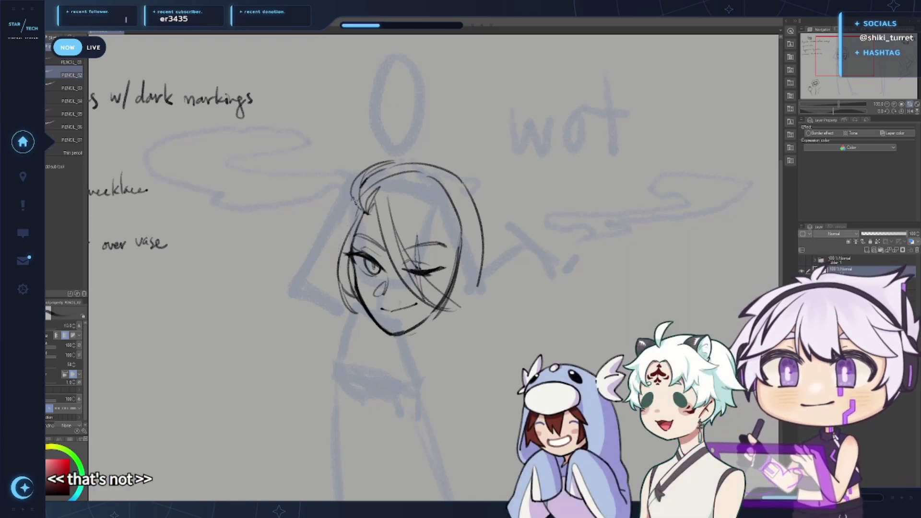
Redraw the outer hair contour from the hairline down past the temple on the open-eye side
{"action": "left_click_drag", "start_coordinate": [352, 198], "coordinate": [340, 256]}
{"action": "key", "text": "ctrl+z"}
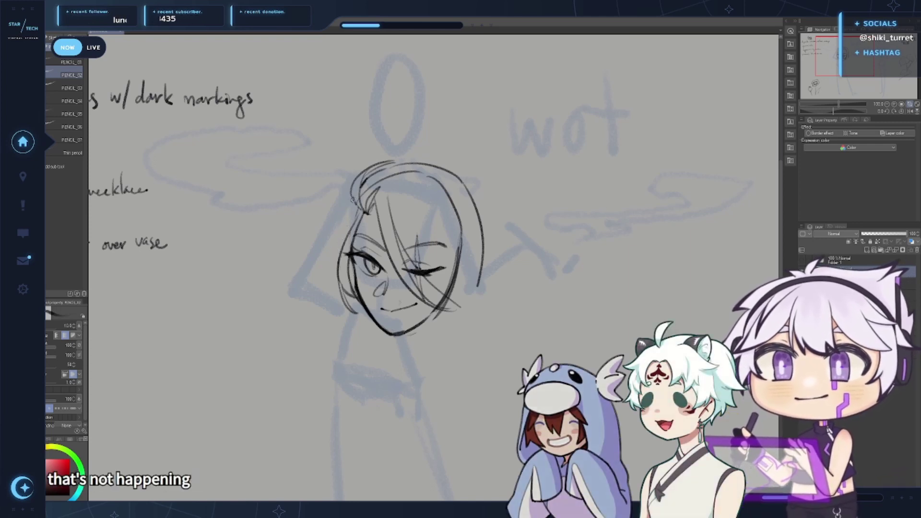
{"action": "left_click_drag", "start_coordinate": [353, 199], "coordinate": [338, 264]}
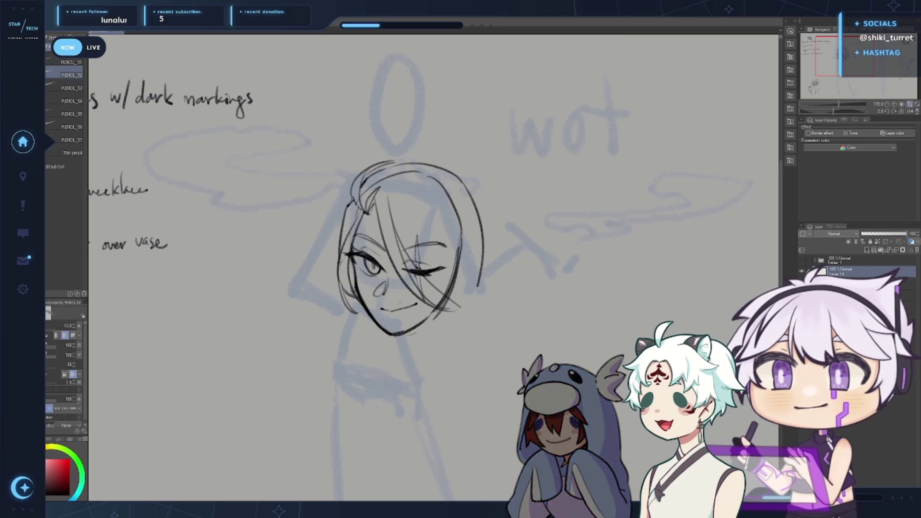
{"action": "key", "text": "ctrl+z"}
{"action": "left_click_drag", "start_coordinate": [350, 232], "coordinate": [343, 297]}
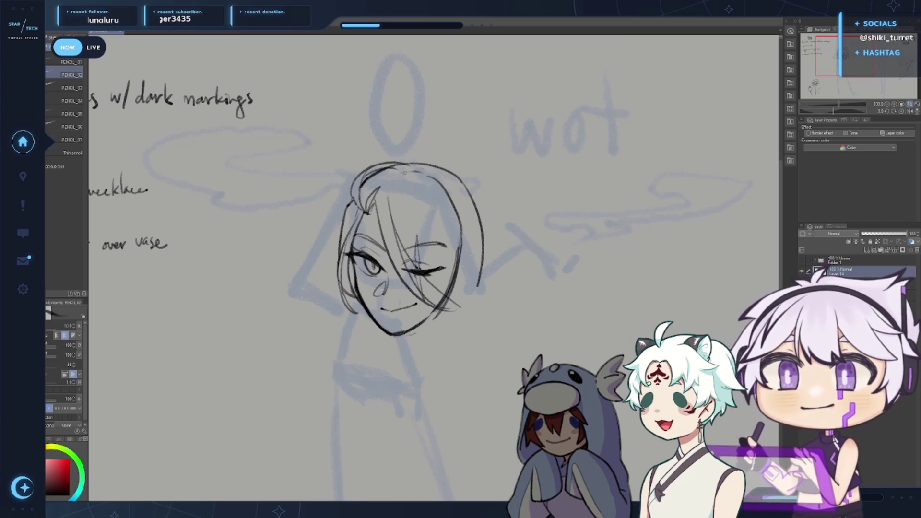
Darken the hair outline at the crown and add a short curved strand beside the parting
{"action": "left_click_drag", "start_coordinate": [361, 178], "coordinate": [388, 164]}
{"action": "key", "text": "ctrl+z"}
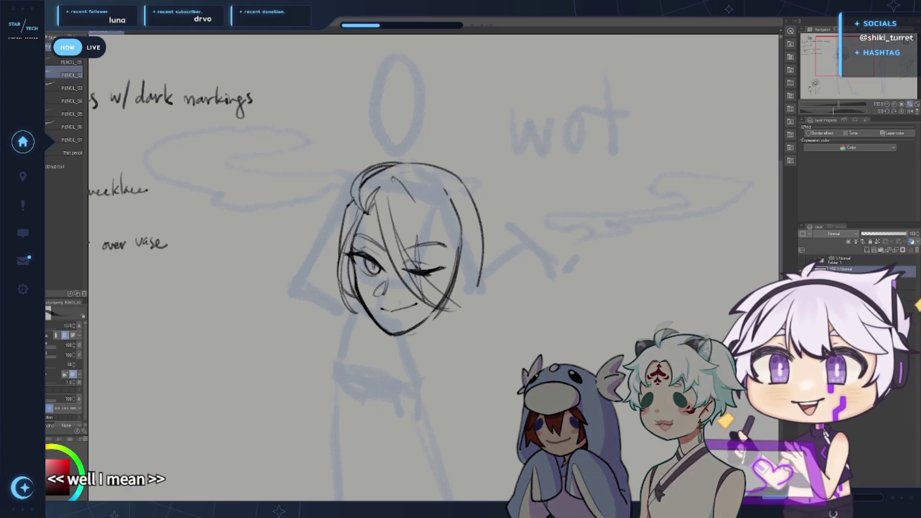
{"action": "key", "text": "ctrl"}
{"action": "key", "text": "ctrl"}
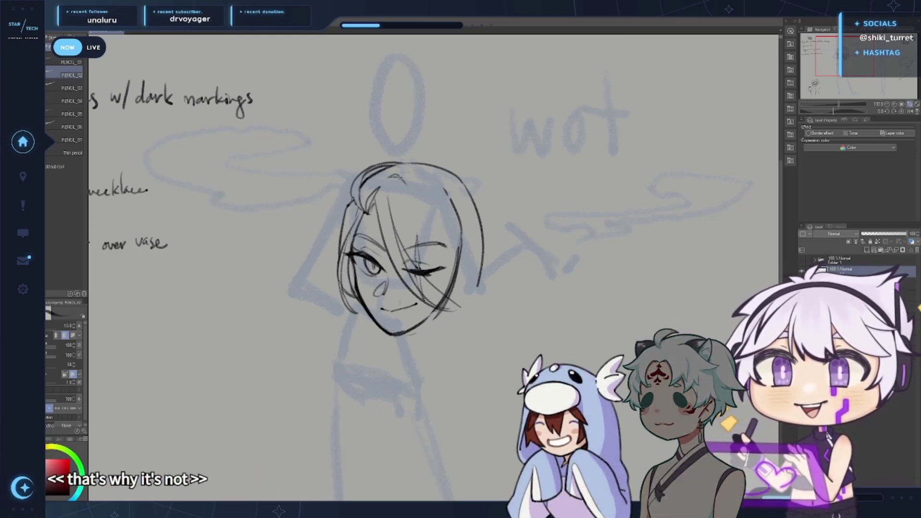
Sketch a thin hair strand falling from the parting over the forehead toward the winking eye
{"action": "key", "text": "ctrl+z"}
{"action": "mouse_move", "coordinate": [416, 201]}
{"action": "left_mouse_down"}
{"action": "mouse_move", "coordinate": [451, 278]}
{"action": "mouse_move", "coordinate": [450, 317]}
{"action": "left_mouse_up"}
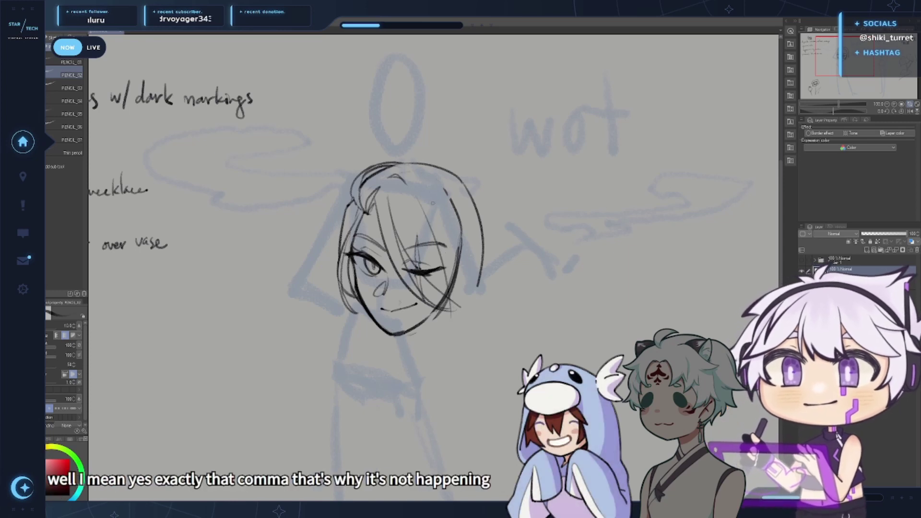
{"action": "left_click_drag", "start_coordinate": [463, 269], "coordinate": [452, 352]}
{"action": "key", "text": "ctrl+z"}
{"action": "left_click_drag", "start_coordinate": [462, 230], "coordinate": [439, 383]}
{"action": "key", "text": "ctrl+z"}
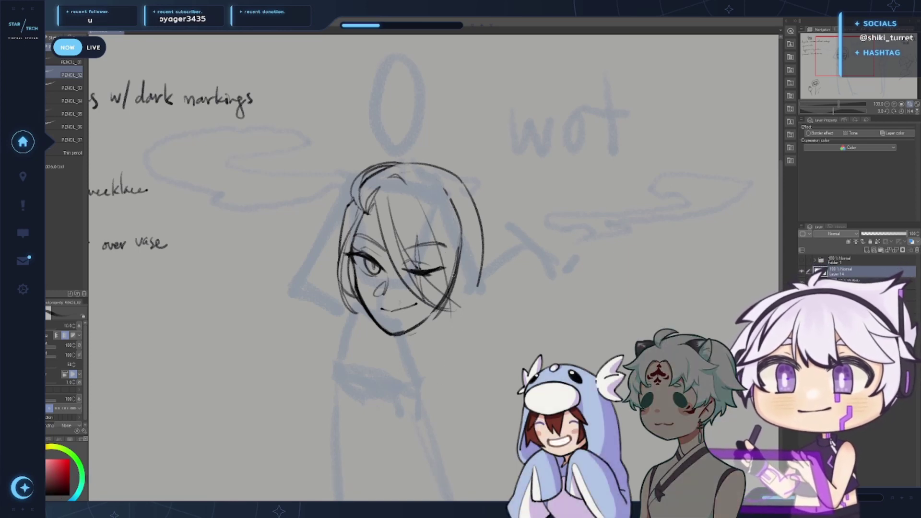
{"action": "left_click_drag", "start_coordinate": [417, 198], "coordinate": [433, 332]}
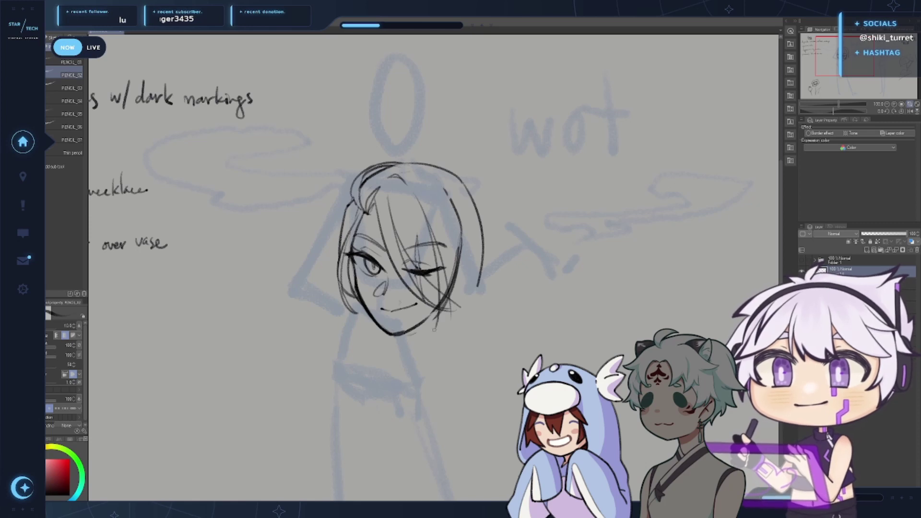
{"action": "key", "text": "ctrl+z"}
Extend the hair strand from the winking eye along the jaw, tapering it to a point below the chin
{"action": "left_click_drag", "start_coordinate": [439, 271], "coordinate": [420, 336]}
{"action": "key", "text": "ctrl+z"}
{"action": "left_click_drag", "start_coordinate": [437, 249], "coordinate": [415, 345]}
{"action": "left_click_drag", "start_coordinate": [449, 290], "coordinate": [418, 341]}
{"action": "key", "text": "ctrl+z"}
{"action": "key", "text": "ctrl+z"}
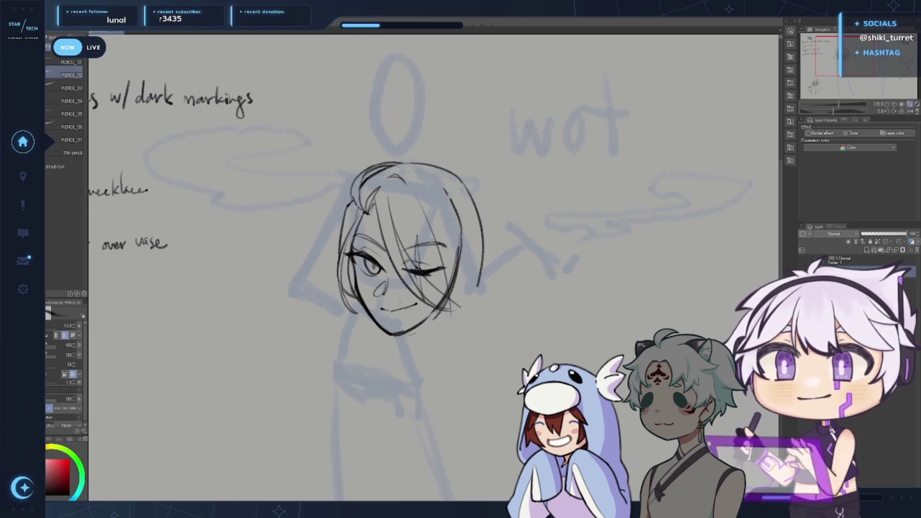
{"action": "key", "text": "ctrl+z"}
{"action": "left_click_drag", "start_coordinate": [437, 246], "coordinate": [417, 341]}
{"action": "left_click_drag", "start_coordinate": [444, 281], "coordinate": [407, 357]}
{"action": "key", "text": "ctrl+z"}
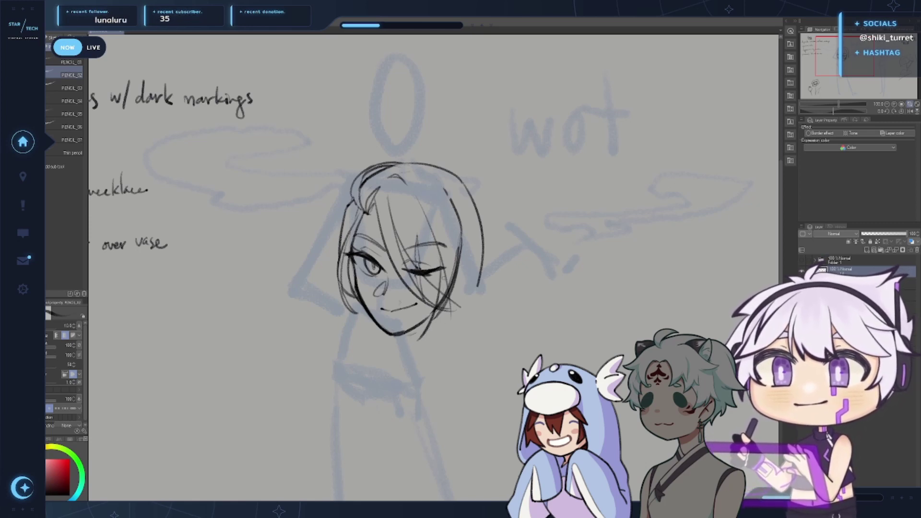
{"action": "key", "text": "ctrl+z"}
{"action": "left_click_drag", "start_coordinate": [443, 284], "coordinate": [402, 359]}
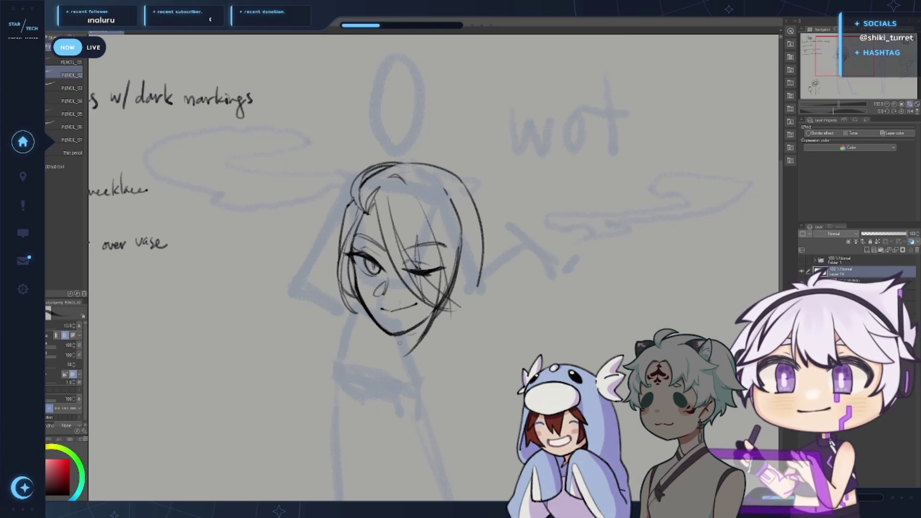
{"action": "key", "text": "ctrl+z"}
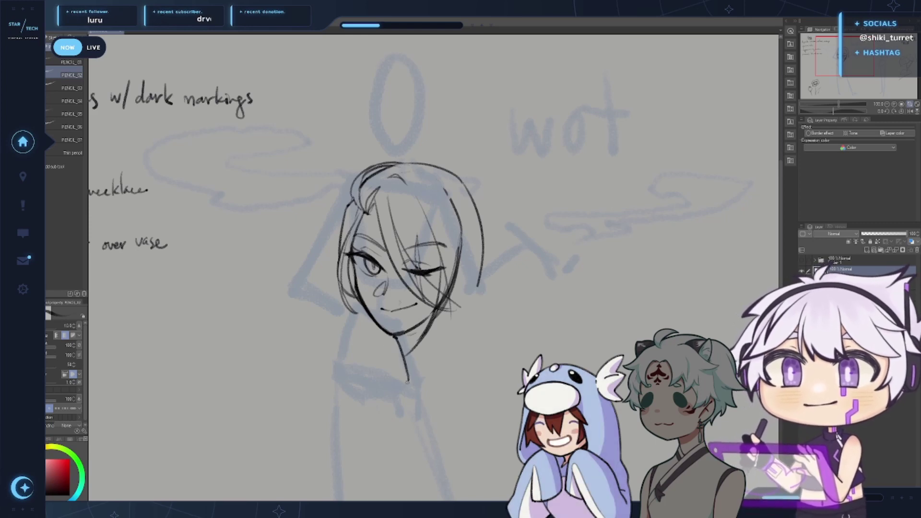
Sketch the neck below the chin with a small throat mark, and the ear and neck line behind the jaw
{"action": "key", "text": "ctrl+z"}
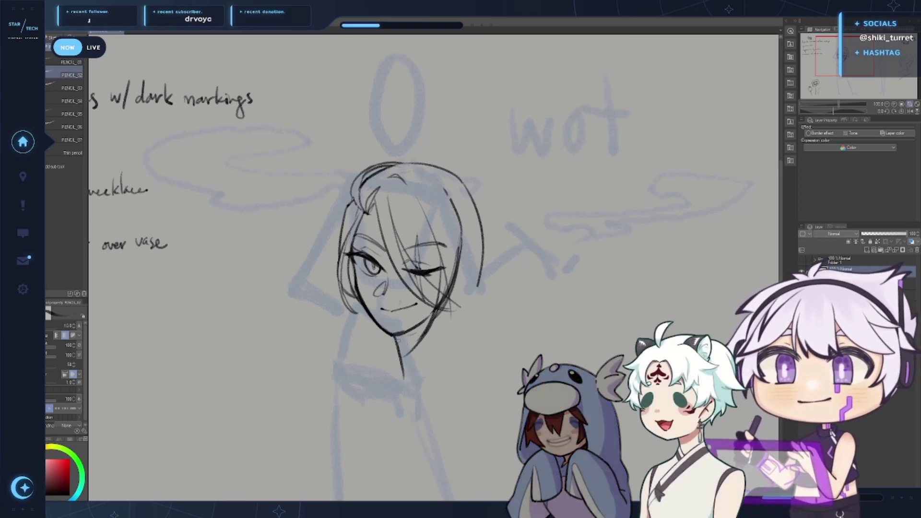
{"action": "mouse_move", "coordinate": [396, 336]}
{"action": "left_mouse_down"}
{"action": "mouse_move", "coordinate": [408, 375]}
{"action": "mouse_move", "coordinate": [399, 388]}
{"action": "mouse_move", "coordinate": [401, 356]}
{"action": "left_mouse_up"}
{"action": "key", "text": "ctrl+z"}
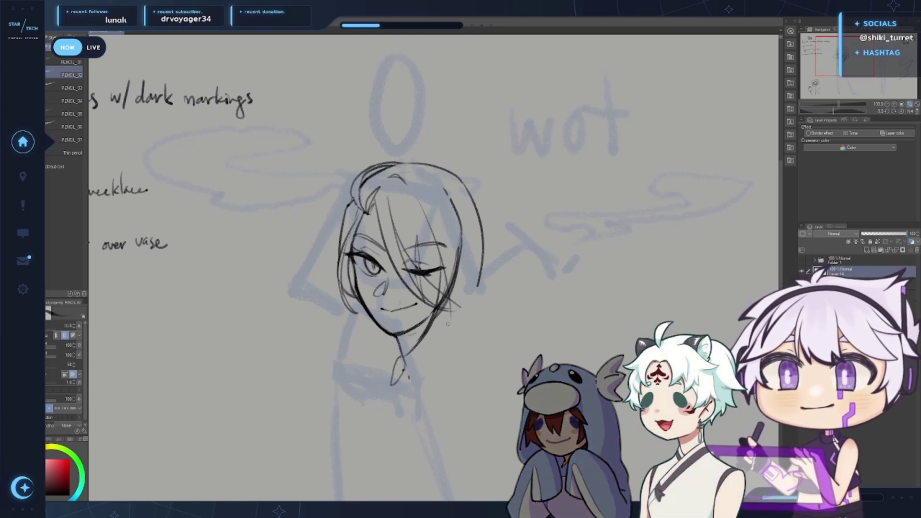
{"action": "key", "text": "ctrl+z"}
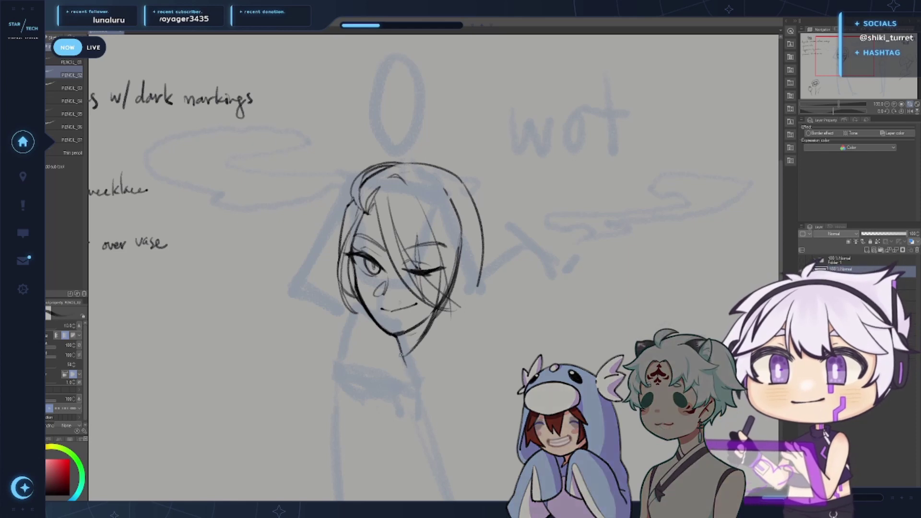
{"action": "mouse_move", "coordinate": [395, 355]}
{"action": "left_mouse_down"}
{"action": "mouse_move", "coordinate": [394, 386]}
{"action": "mouse_move", "coordinate": [402, 367]}
{"action": "left_mouse_up"}
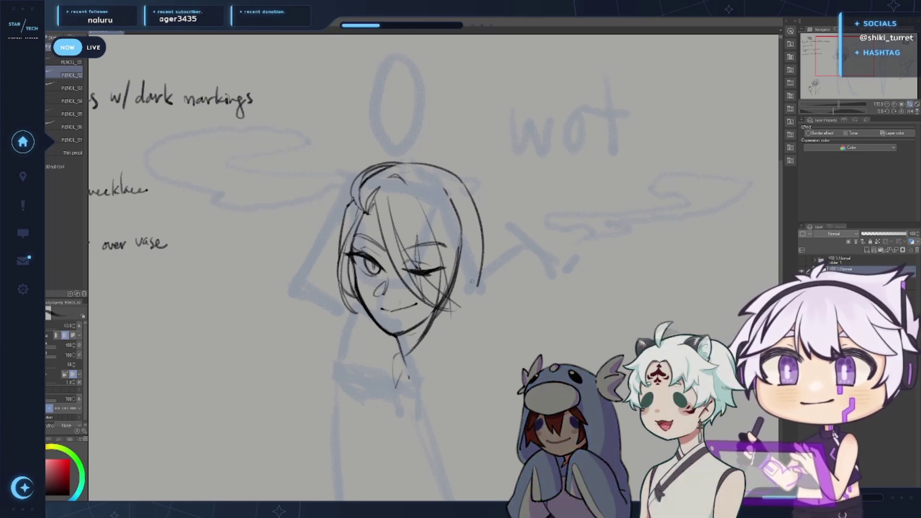
{"action": "left_click_drag", "start_coordinate": [440, 311], "coordinate": [453, 350]}
{"action": "key", "text": "ctrl+z"}
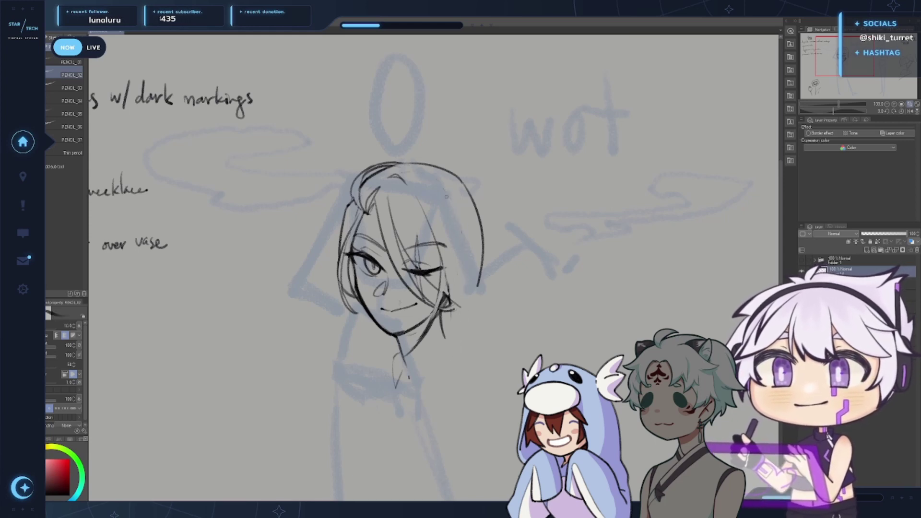
Sketch a long hair strand from the crown past the ear, tapering to a point beside the neck
{"action": "left_click_drag", "start_coordinate": [455, 198], "coordinate": [445, 386]}
{"action": "left_click_drag", "start_coordinate": [453, 334], "coordinate": [437, 406]}
{"action": "key", "text": "ctrl+z"}
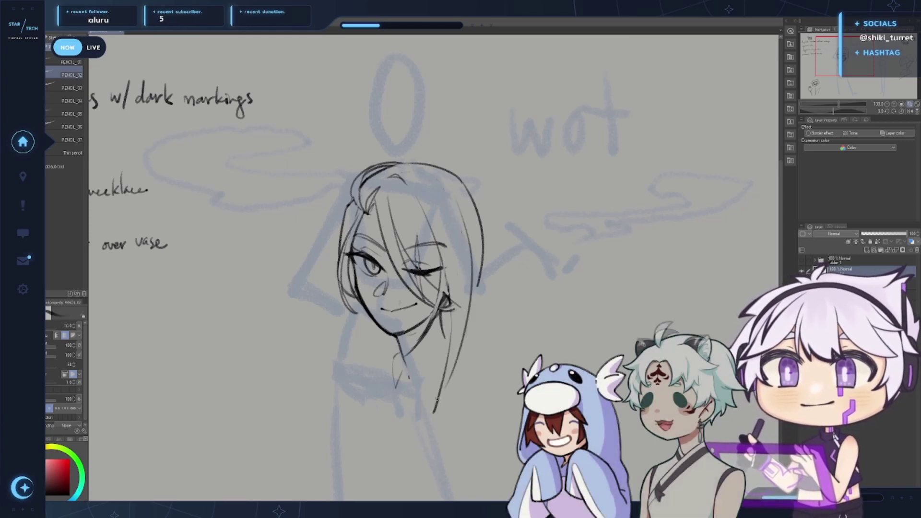
{"action": "left_click_drag", "start_coordinate": [450, 324], "coordinate": [432, 414]}
{"action": "key", "text": "ctrl+z"}
{"action": "left_click_drag", "start_coordinate": [449, 373], "coordinate": [430, 419]}
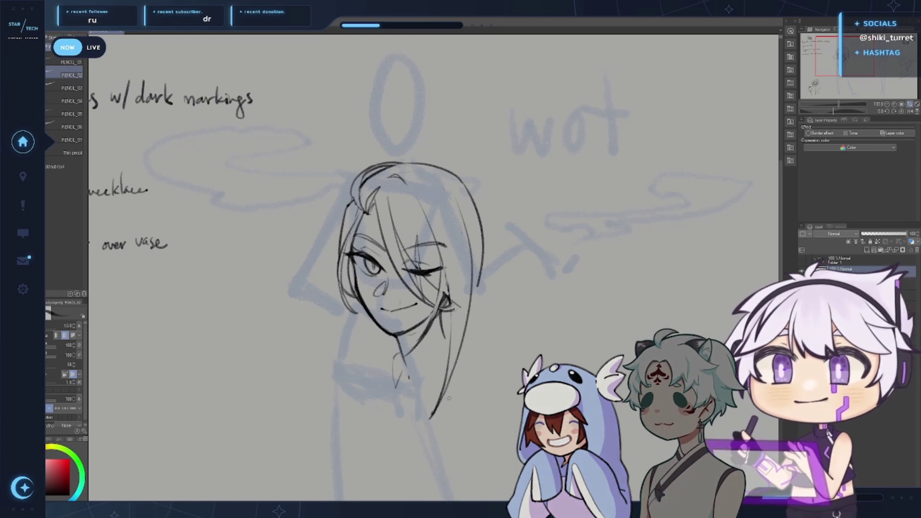
Try extra hair lines below the ear that connect the outer outline to the long strand
{"action": "key", "text": "ctrl+z"}
{"action": "left_click_drag", "start_coordinate": [481, 275], "coordinate": [456, 360]}
{"action": "key", "text": "ctrl+z"}
{"action": "key", "text": "ctrl+z"}
{"action": "mouse_move", "coordinate": [444, 324]}
{"action": "left_mouse_down"}
{"action": "mouse_move", "coordinate": [433, 390]}
{"action": "mouse_move", "coordinate": [452, 359]}
{"action": "left_mouse_up"}
{"action": "key", "text": "ctrl+z"}
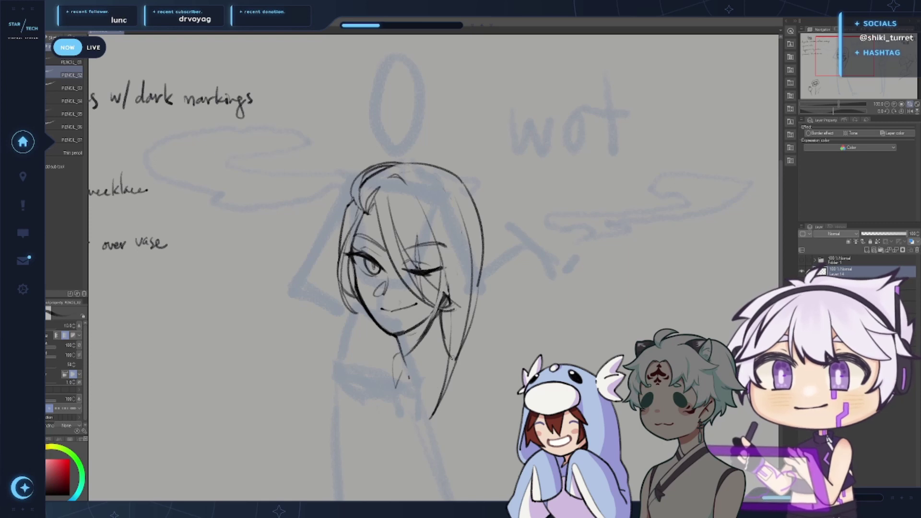
{"action": "key", "text": "ctrl+z"}
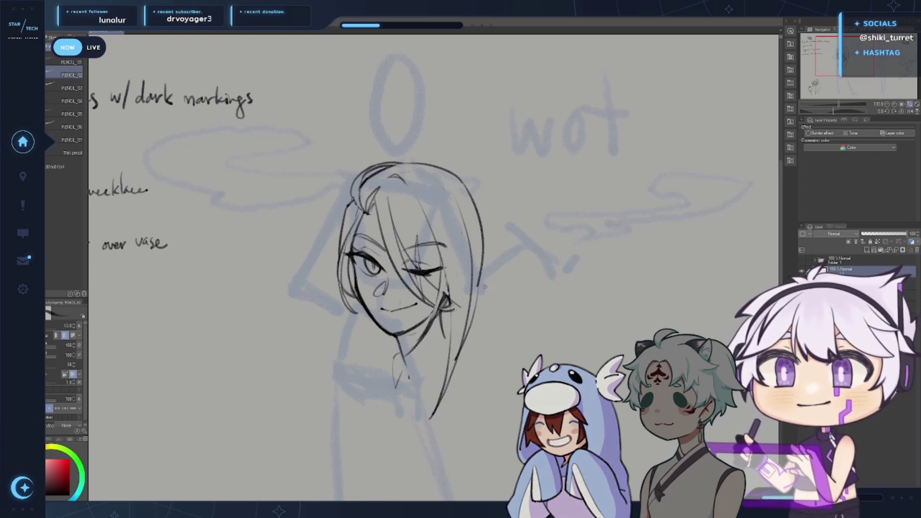
{"action": "key", "text": "ctrl+z"}
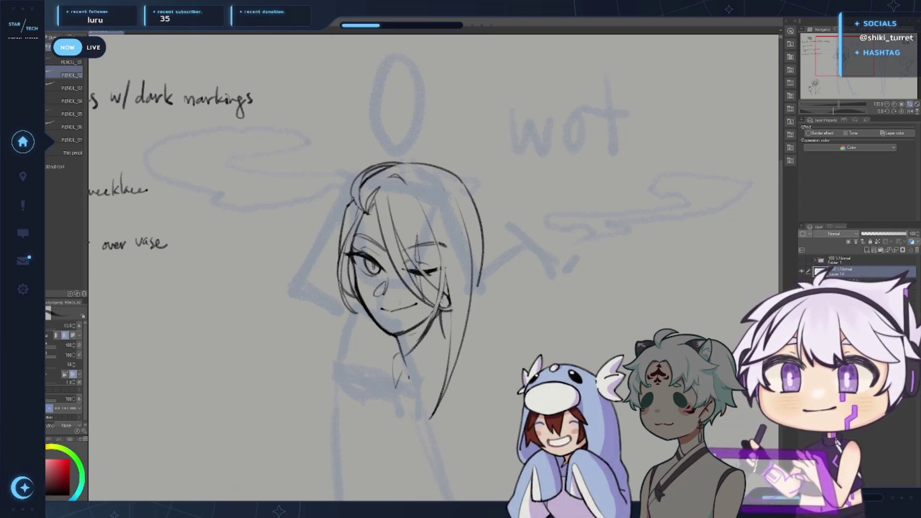
Refine the ear and open-eye cheek lines, and flick a pointed hair strand outward below the ear
{"action": "left_click_drag", "start_coordinate": [447, 296], "coordinate": [445, 306]}
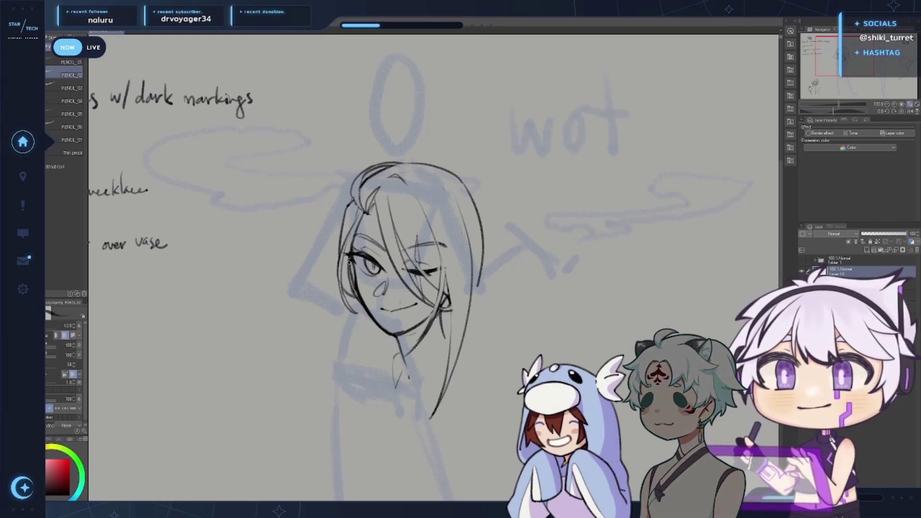
{"action": "left_click_drag", "start_coordinate": [349, 262], "coordinate": [358, 294]}
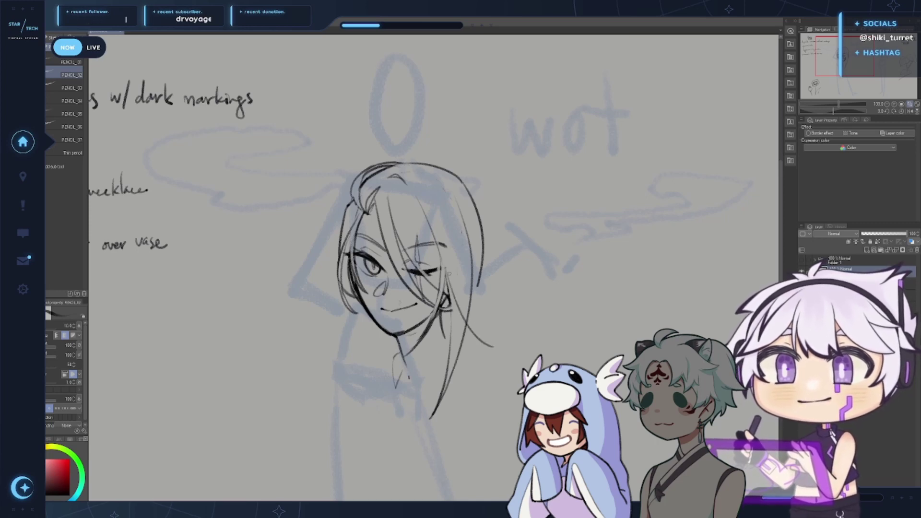
{"action": "left_click_drag", "start_coordinate": [450, 295], "coordinate": [495, 346]}
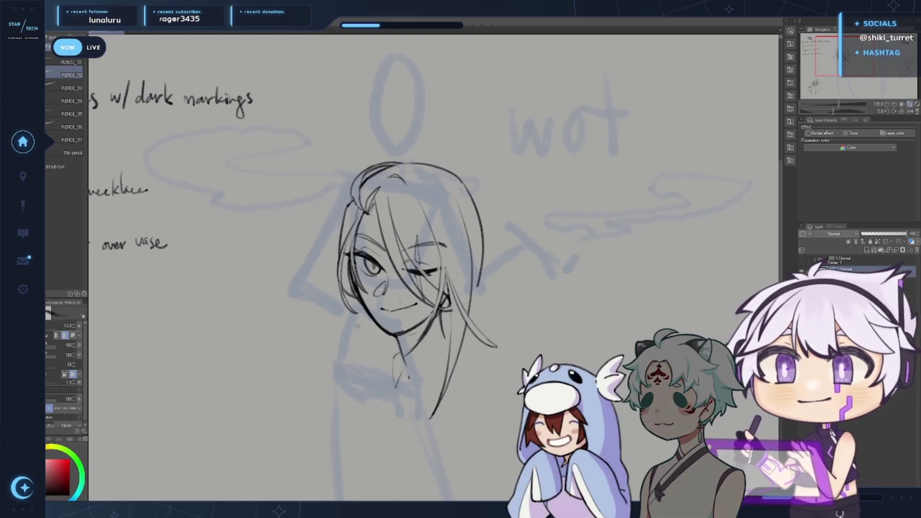
{"action": "key", "text": "ctrl+z"}
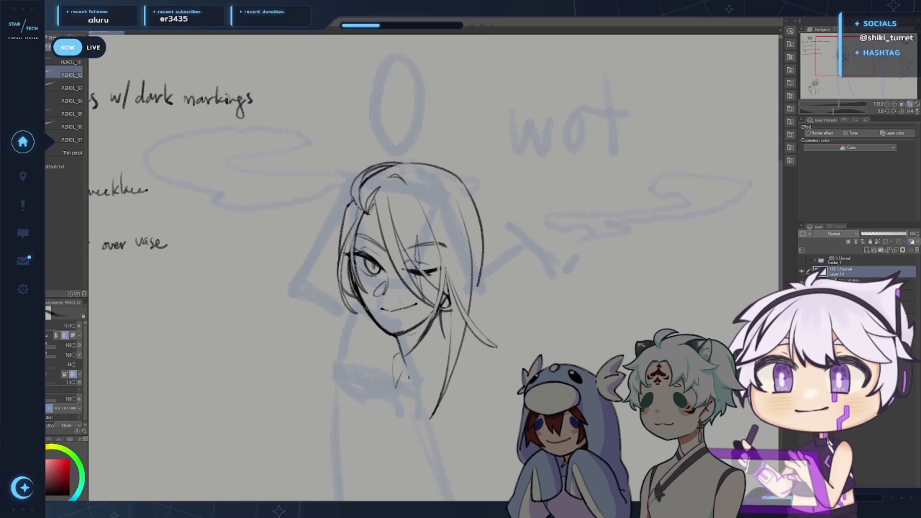
Sketch a long hair lock from the jaw below the open eye down in front of the neck to the chest
{"action": "key", "text": "ctrl+z"}
{"action": "mouse_move", "coordinate": [368, 315]}
{"action": "left_mouse_down"}
{"action": "mouse_move", "coordinate": [381, 401]}
{"action": "mouse_move", "coordinate": [383, 385]}
{"action": "left_mouse_up"}
{"action": "key", "text": "ctrl+z"}
{"action": "key", "text": "ctrl+z"}
{"action": "left_click_drag", "start_coordinate": [366, 311], "coordinate": [380, 391]}
{"action": "key", "text": "ctrl+z"}
{"action": "mouse_move", "coordinate": [381, 330]}
{"action": "left_mouse_down"}
{"action": "mouse_move", "coordinate": [378, 392]}
{"action": "mouse_move", "coordinate": [364, 431]}
{"action": "left_mouse_up"}
{"action": "left_click_drag", "start_coordinate": [400, 354], "coordinate": [375, 414]}
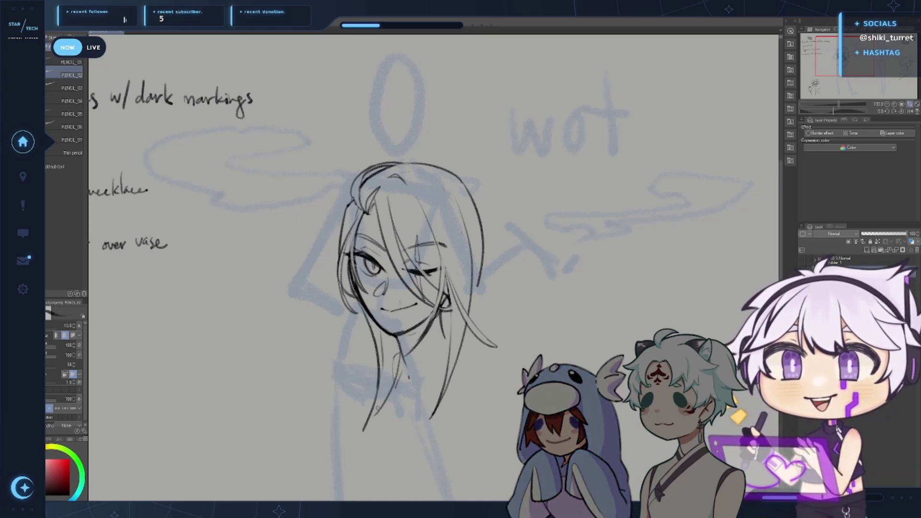
Redraw the front lock's pointed tip and its inner edge sweeping down from below the chin
{"action": "key", "text": "ctrl+z"}
{"action": "key", "text": "ctrl+z"}
{"action": "left_click_drag", "start_coordinate": [378, 383], "coordinate": [365, 432]}
{"action": "left_click_drag", "start_coordinate": [400, 356], "coordinate": [368, 422]}
{"action": "key", "text": "ctrl+z"}
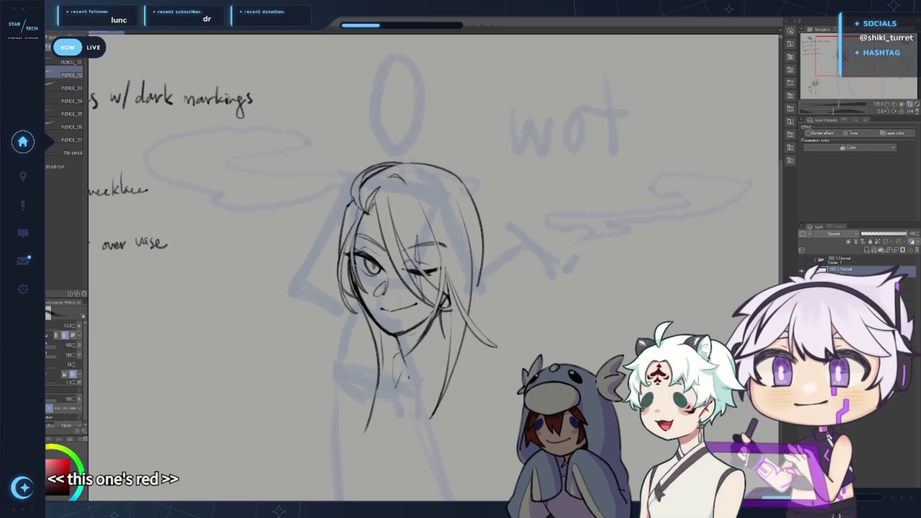
{"action": "left_click_drag", "start_coordinate": [400, 356], "coordinate": [370, 430]}
{"action": "key", "text": "ctrl+z"}
{"action": "key", "text": "ctrl+z"}
{"action": "key", "text": "ctrl+z"}
{"action": "left_click_drag", "start_coordinate": [402, 354], "coordinate": [365, 431]}
{"action": "key", "text": "ctrl+z"}
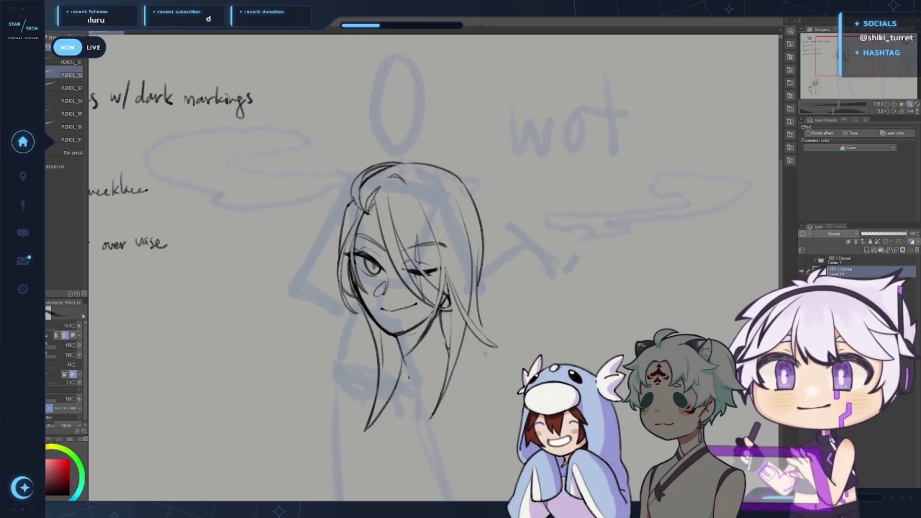
Extend the outer hair outline on the winking side down past the flicked strand, then curl it back inward toward the chest
{"action": "left_click_drag", "start_coordinate": [479, 283], "coordinate": [485, 338]}
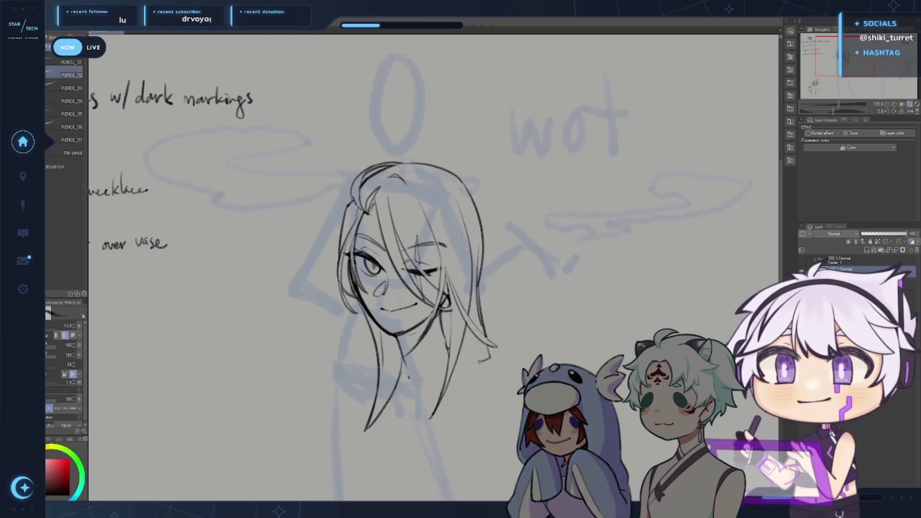
{"action": "left_click_drag", "start_coordinate": [481, 360], "coordinate": [449, 416]}
{"action": "key", "text": "ctrl+z"}
{"action": "left_click_drag", "start_coordinate": [481, 362], "coordinate": [444, 423]}
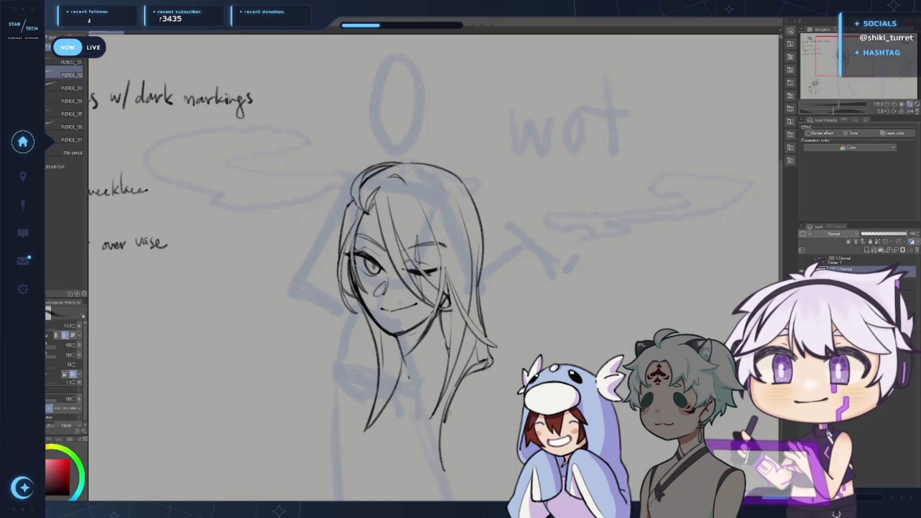
Redraw the long hair lock on the winking side, sweeping from the shoulder curl down to a pointed tip over the chest
{"action": "key", "text": "ctrl+z"}
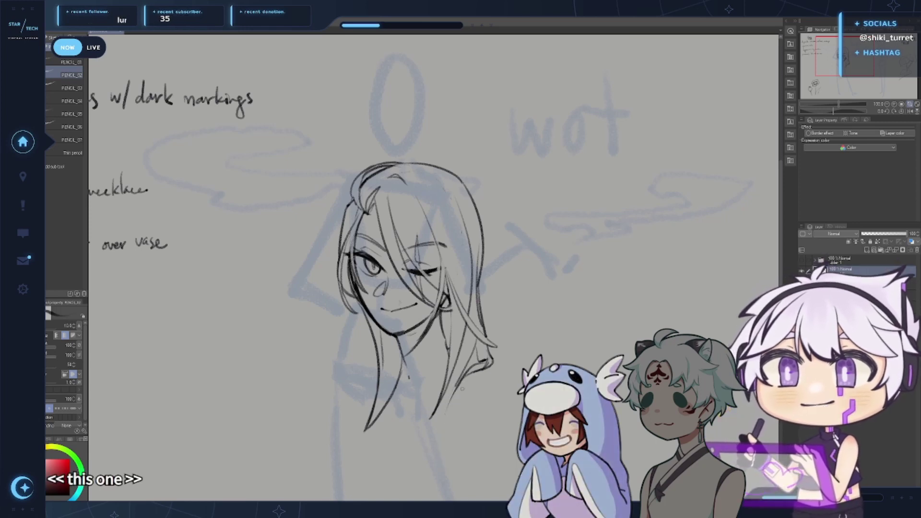
{"action": "left_click_drag", "start_coordinate": [460, 380], "coordinate": [437, 486]}
{"action": "key", "text": "ctrl+z"}
{"action": "key", "text": "ctrl+z"}
{"action": "key", "text": "ctrl+z"}
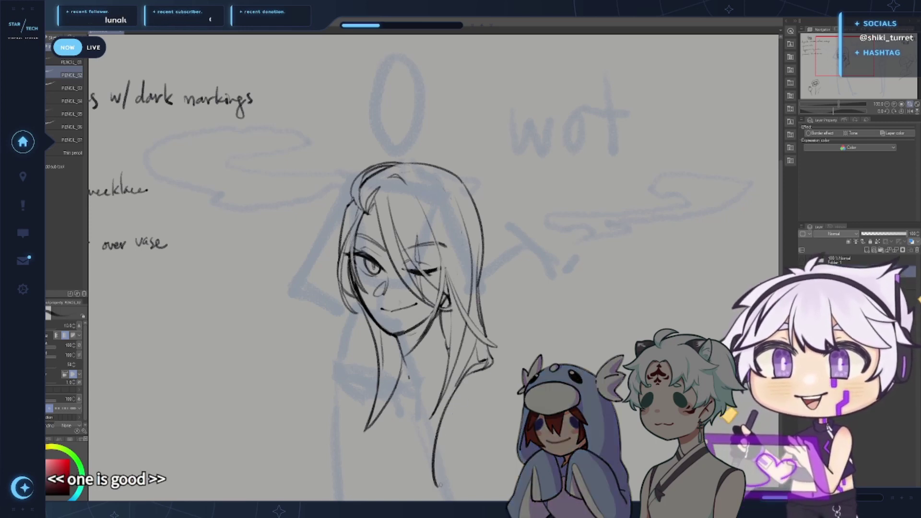
{"action": "left_click_drag", "start_coordinate": [444, 398], "coordinate": [434, 470]}
{"action": "key", "text": "ctrl+z"}
{"action": "key", "text": "ctrl+z"}
{"action": "left_click_drag", "start_coordinate": [450, 386], "coordinate": [435, 479]}
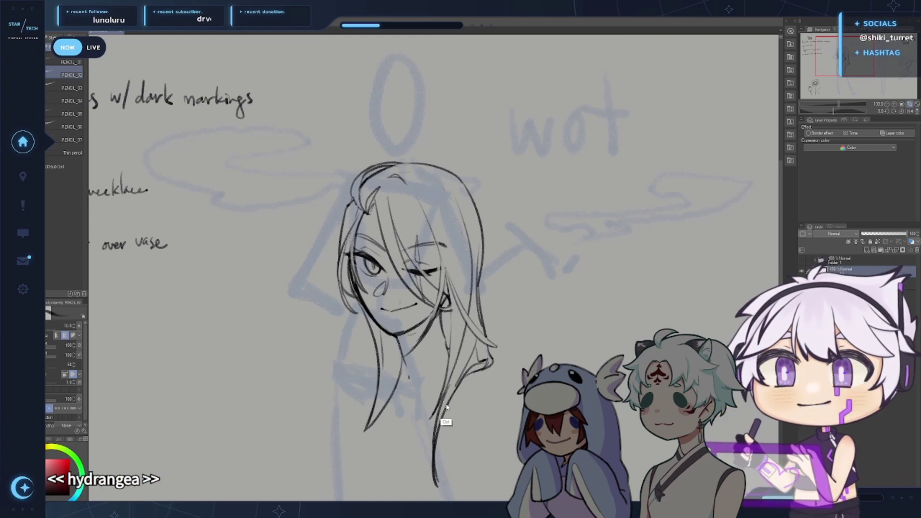
Rework the lower edge and tip of the winking-side lock with a smoother downward curve
{"action": "left_click_drag", "start_coordinate": [436, 424], "coordinate": [433, 474]}
{"action": "key", "text": "ctrl+z"}
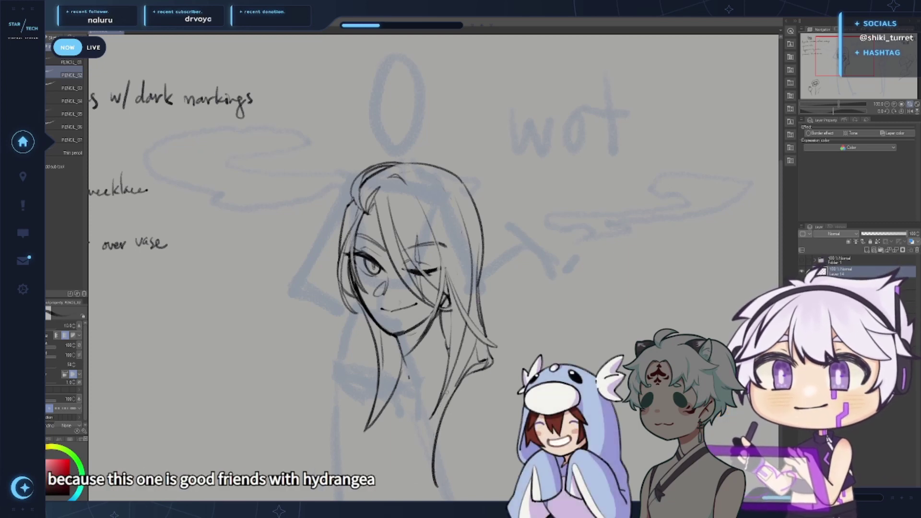
{"action": "key", "text": "ctrl+z"}
{"action": "mouse_move", "coordinate": [448, 387]}
{"action": "left_mouse_down"}
{"action": "mouse_move", "coordinate": [431, 480]}
{"action": "mouse_move", "coordinate": [430, 448]}
{"action": "mouse_move", "coordinate": [433, 485]}
{"action": "left_mouse_up"}
{"action": "key", "text": "ctrl+z"}
{"action": "key", "text": "ctrl+z"}
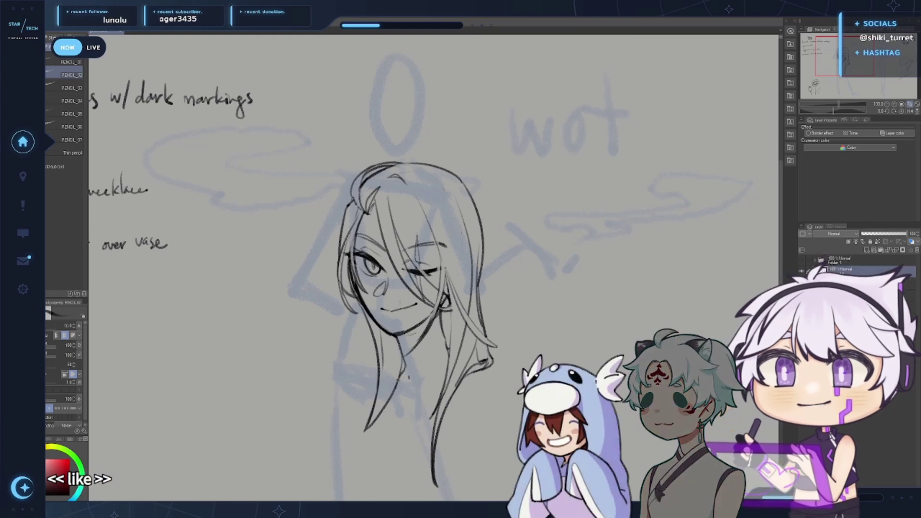
{"action": "key", "text": "ctrl+z"}
Lengthen the hair on the open-eye side to a lower pointed tip and add a wavy outer curl over the shoulder
{"action": "left_click_drag", "start_coordinate": [382, 411], "coordinate": [363, 472]}
{"action": "mouse_move", "coordinate": [364, 314]}
{"action": "left_mouse_down"}
{"action": "mouse_move", "coordinate": [371, 369]}
{"action": "mouse_move", "coordinate": [354, 401]}
{"action": "left_mouse_up"}
{"action": "key", "text": "ctrl+z"}
{"action": "key", "text": "ctrl+z"}
{"action": "mouse_move", "coordinate": [377, 367]}
{"action": "left_mouse_down"}
{"action": "mouse_move", "coordinate": [363, 391]}
{"action": "mouse_move", "coordinate": [356, 385]}
{"action": "mouse_move", "coordinate": [361, 421]}
{"action": "left_mouse_up"}
{"action": "key", "text": "ctrl+z"}
{"action": "left_click_drag", "start_coordinate": [353, 381], "coordinate": [369, 418]}
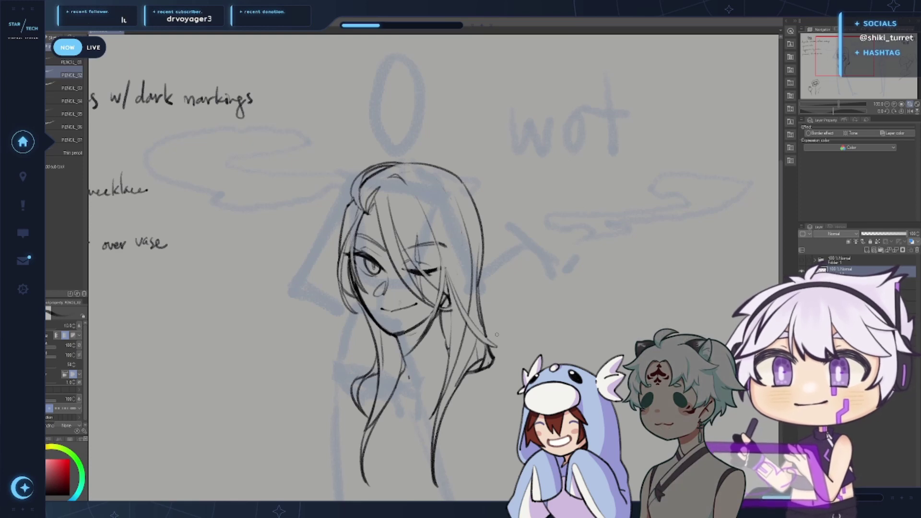
Sketch a rounded shoulder and upper arm on the winking side and a sloping arm line on the open-eye side
{"action": "left_click_drag", "start_coordinate": [533, 338], "coordinate": [530, 313]}
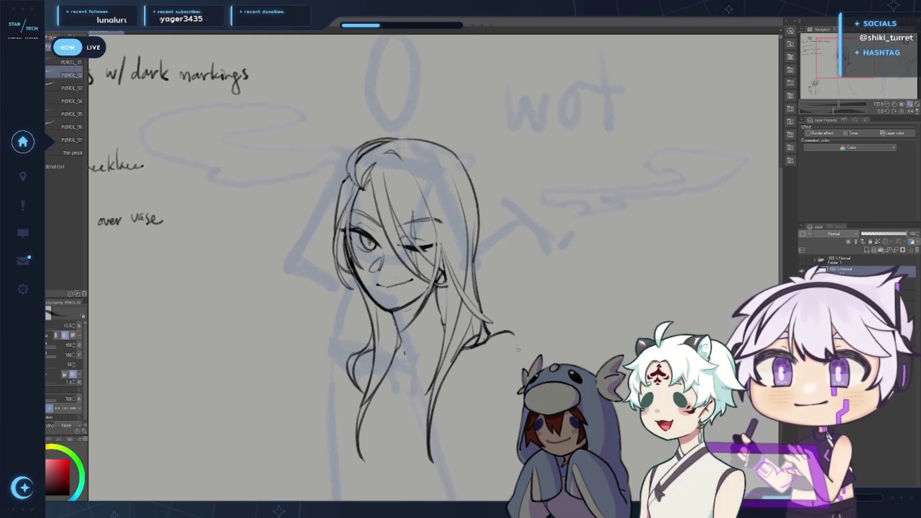
{"action": "left_click_drag", "start_coordinate": [518, 350], "coordinate": [506, 411]}
{"action": "key", "text": "ctrl+z"}
{"action": "key", "text": "ctrl+z"}
{"action": "left_click_drag", "start_coordinate": [513, 334], "coordinate": [492, 433]}
{"action": "key", "text": "ctrl+z"}
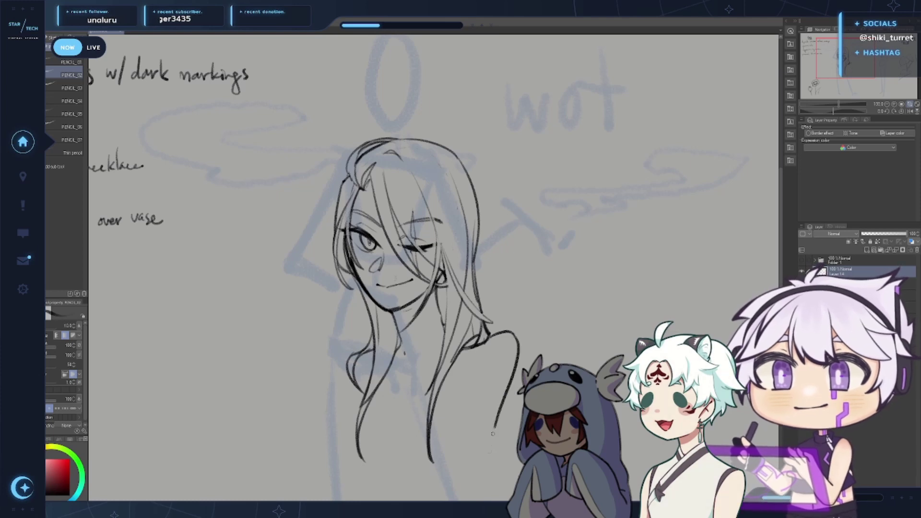
{"action": "key", "text": "ctrl+z"}
{"action": "left_click_drag", "start_coordinate": [519, 340], "coordinate": [482, 470]}
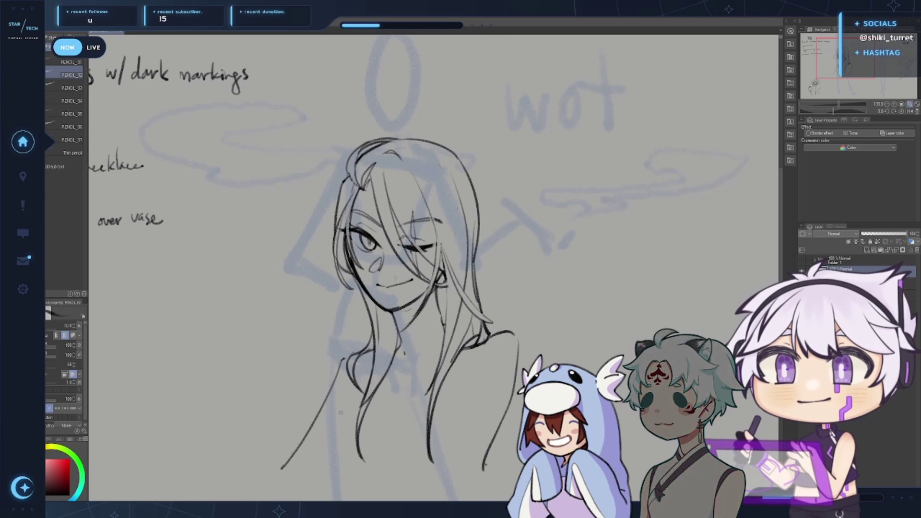
{"action": "left_click_drag", "start_coordinate": [347, 357], "coordinate": [291, 451]}
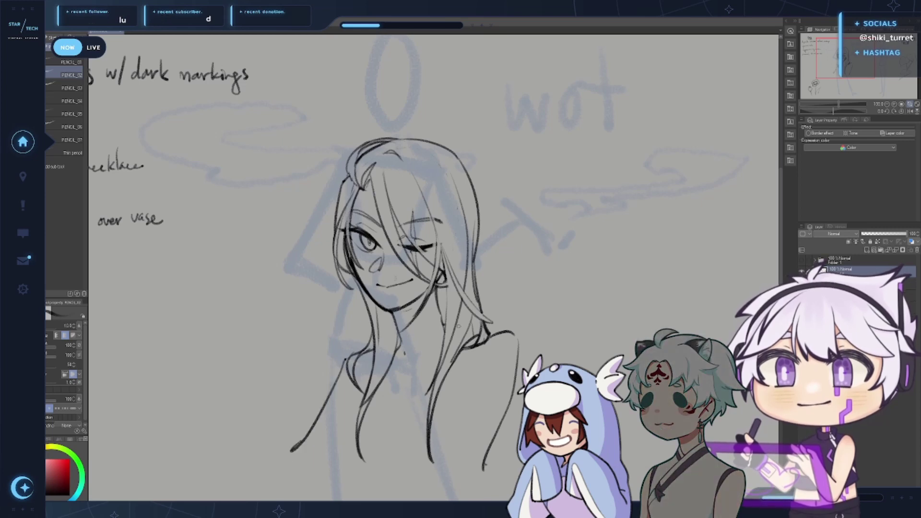
Check the face in a mirrored view, lasso the mouth and nudge it slightly, then deselect and restore the normal view
{"action": "key", "text": "h"}
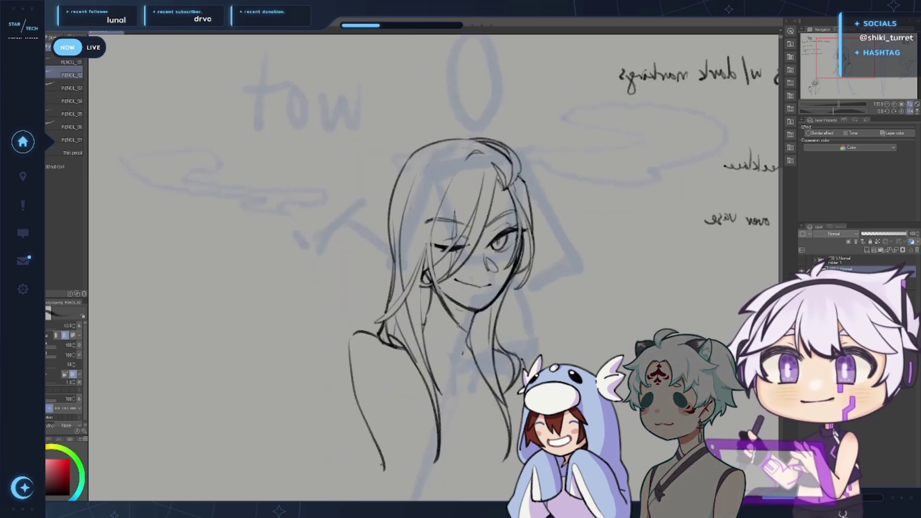
{"action": "key", "text": "h"}
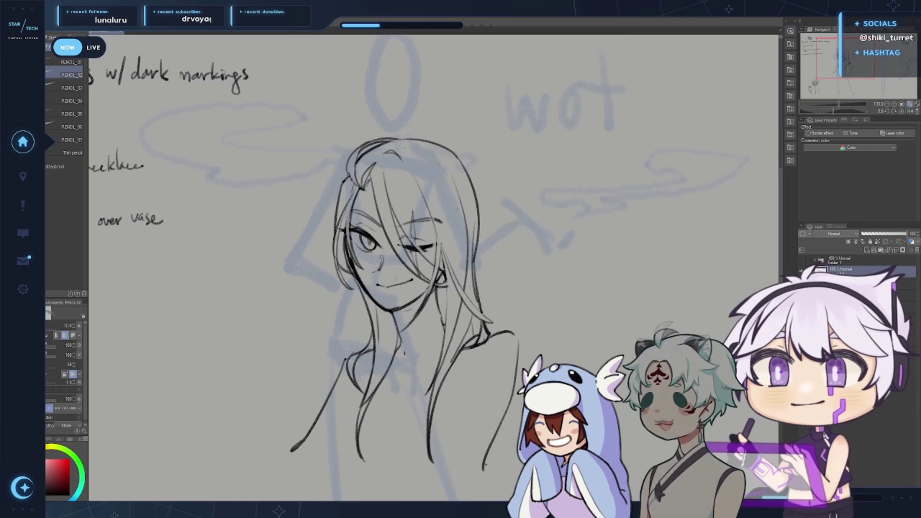
{"action": "key", "text": "h"}
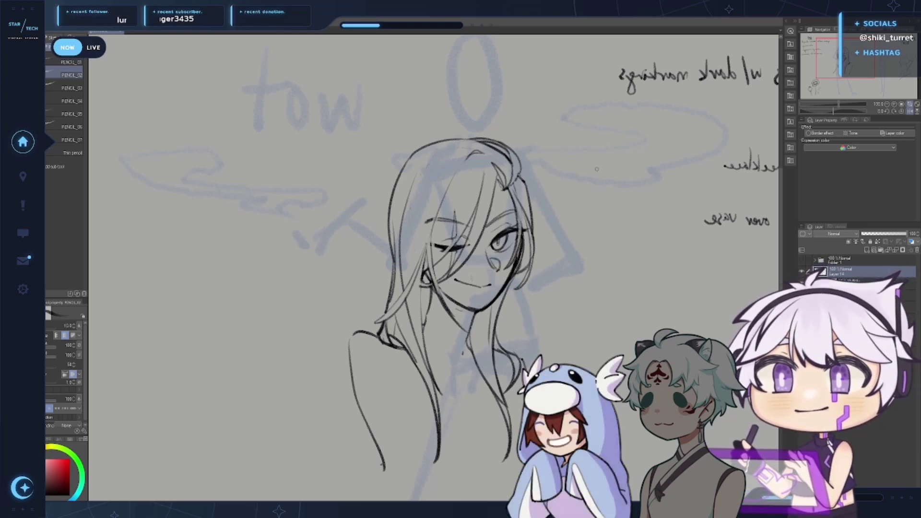
{"action": "key", "text": "m"}
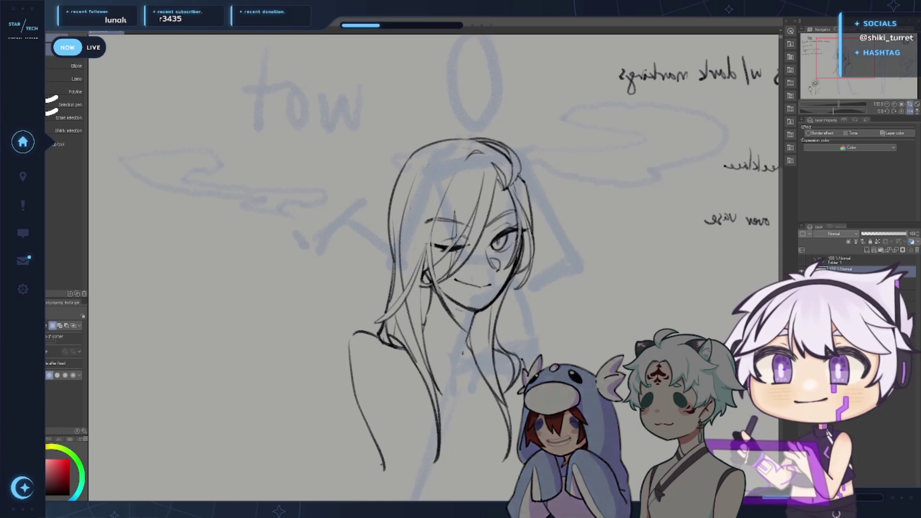
{"action": "key", "text": "m"}
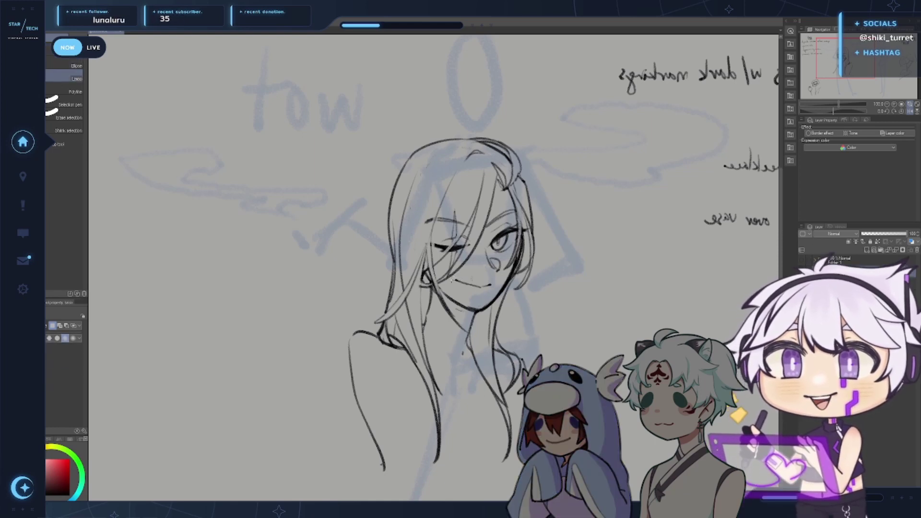
{"action": "left_click_drag", "start_coordinate": [494, 280], "coordinate": [454, 282]}
{"action": "key", "text": "k"}
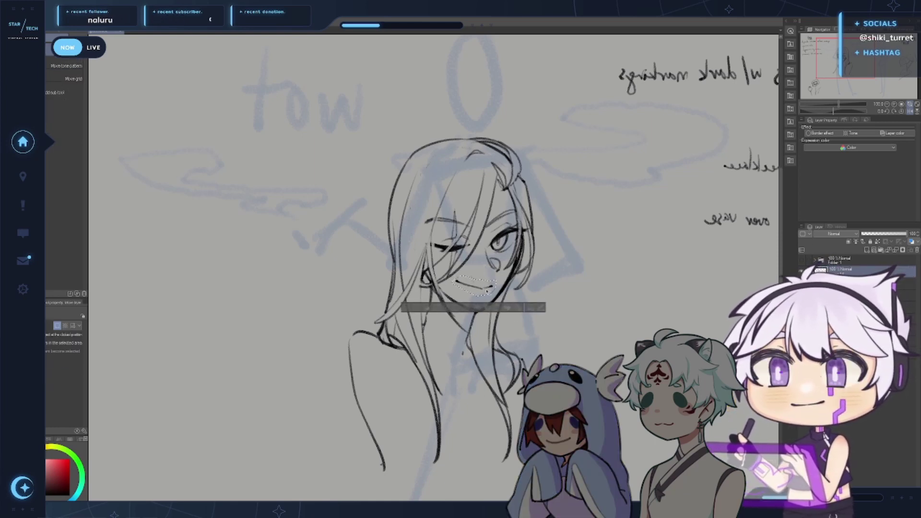
{"action": "key", "text": "m"}
{"action": "key", "text": "ctrl+d"}
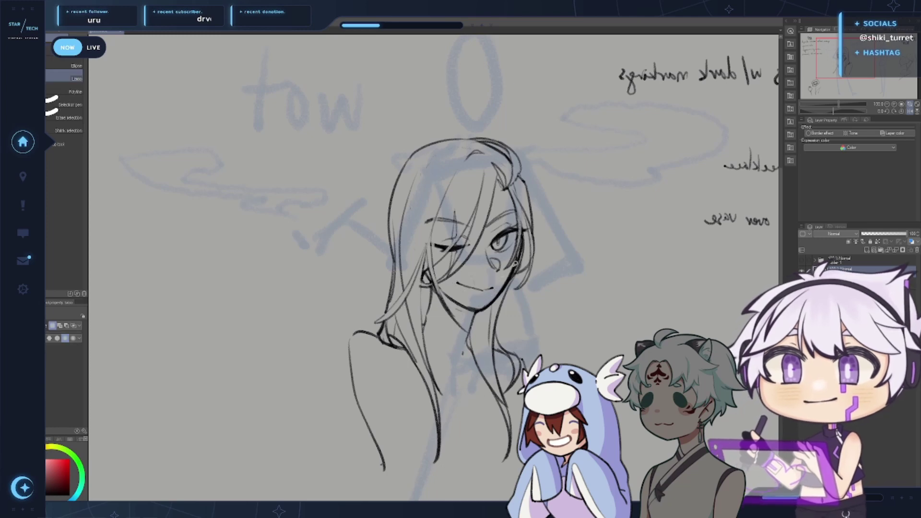
{"action": "key", "text": "h"}
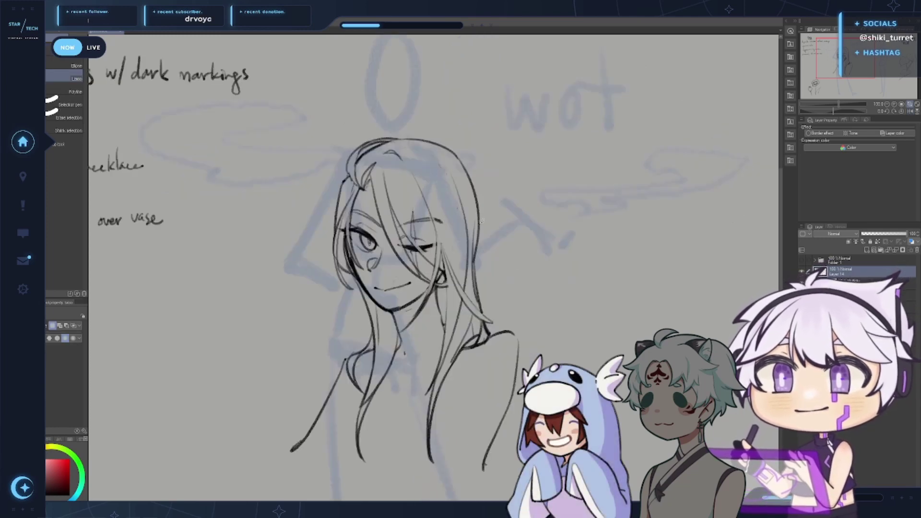
With the pencil, draw the neck line down from the jaw below the ear and refine the nearby hair strands
{"action": "key", "text": "p"}
{"action": "key", "text": "p"}
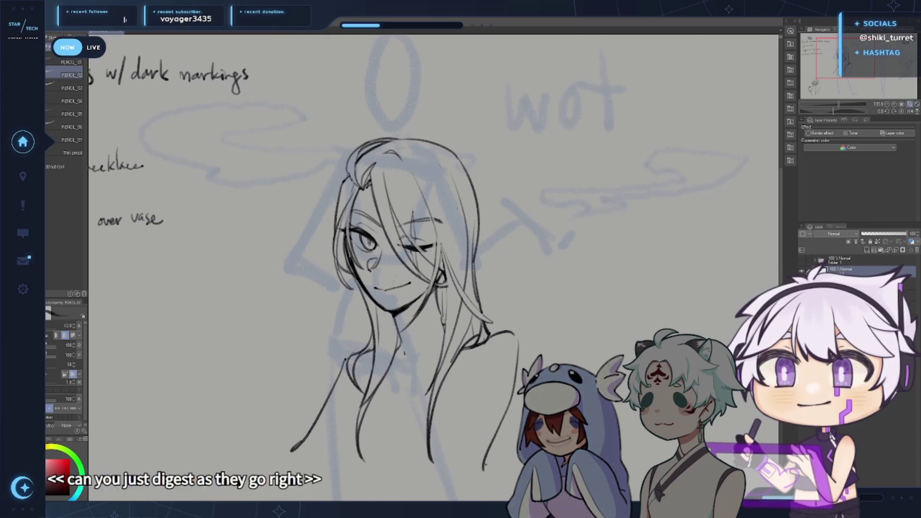
{"action": "left_click_drag", "start_coordinate": [436, 290], "coordinate": [444, 329]}
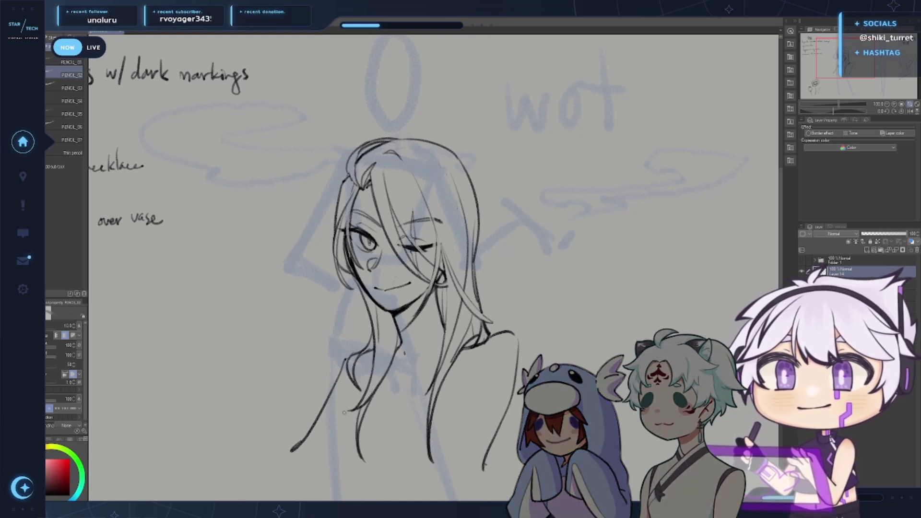
{"action": "left_click_drag", "start_coordinate": [579, 355], "coordinate": [591, 354]}
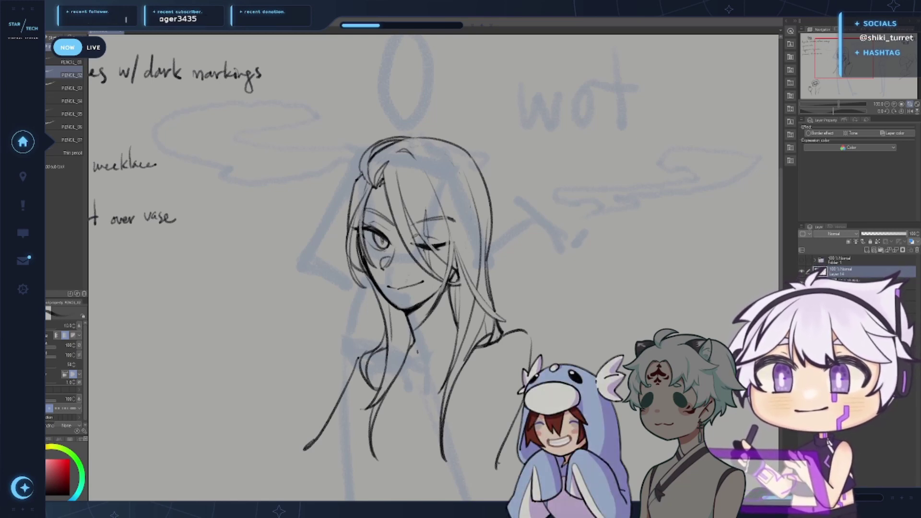
Sketch the curved line across the base of the neck between the two front locks, redrawing its dip at the centre
{"action": "left_click_drag", "start_coordinate": [417, 351], "coordinate": [437, 338]}
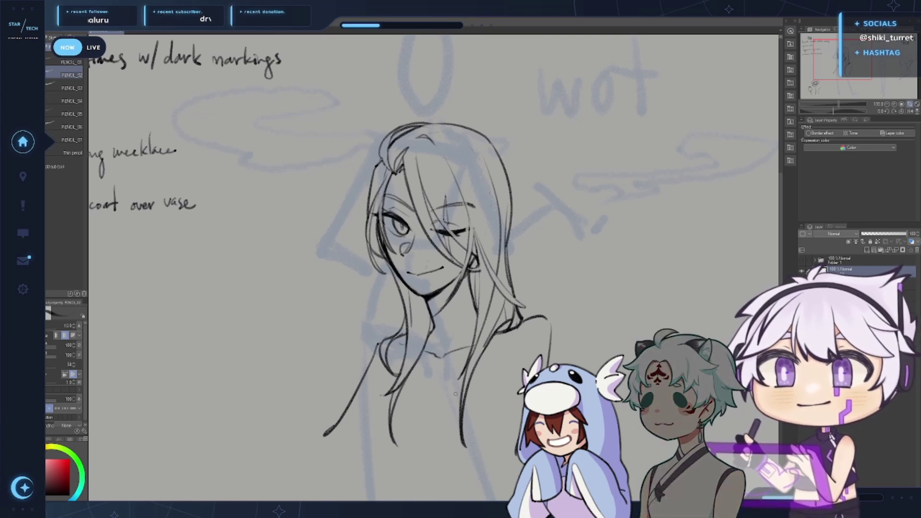
{"action": "left_click_drag", "start_coordinate": [435, 376], "coordinate": [425, 406]}
{"action": "key", "text": "ctrl+z"}
{"action": "key", "text": "ctrl+z"}
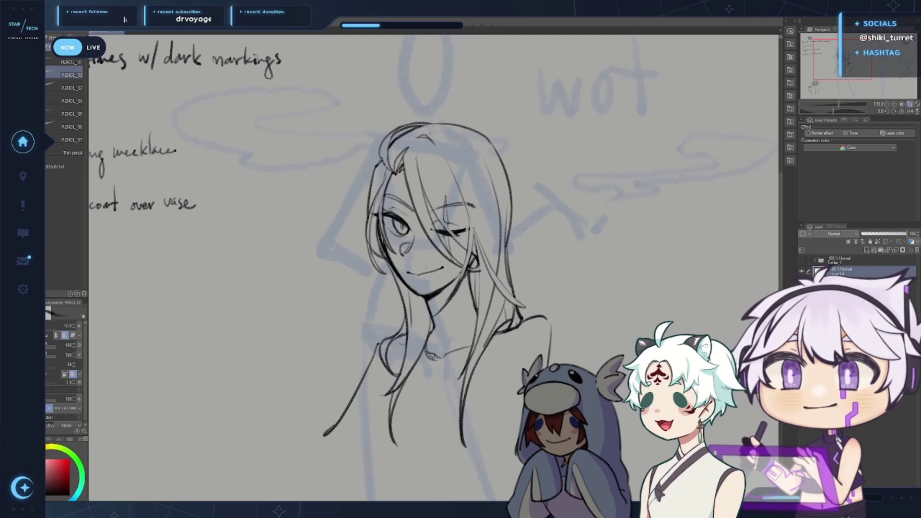
{"action": "key", "text": "ctrl+z"}
{"action": "key", "text": "ctrl+z"}
{"action": "left_click_drag", "start_coordinate": [425, 351], "coordinate": [437, 356]}
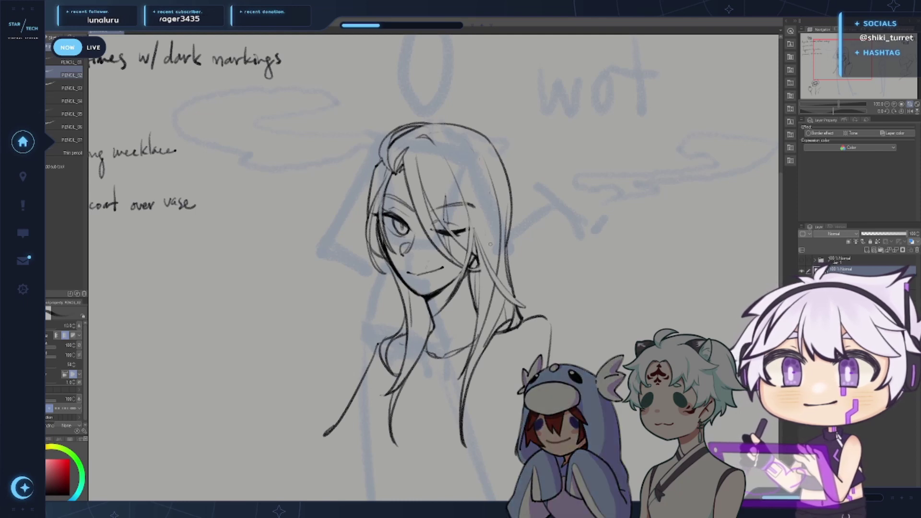
Add a dangling loop earring with a bead on the open-eye side and define the neck contours below the chin
{"action": "left_click_drag", "start_coordinate": [511, 224], "coordinate": [505, 245]}
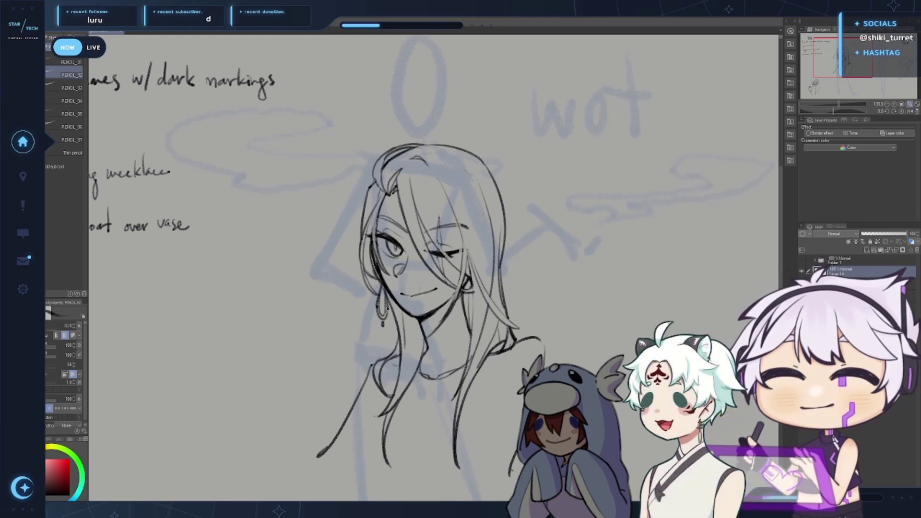
{"action": "left_click_drag", "start_coordinate": [383, 299], "coordinate": [390, 297]}
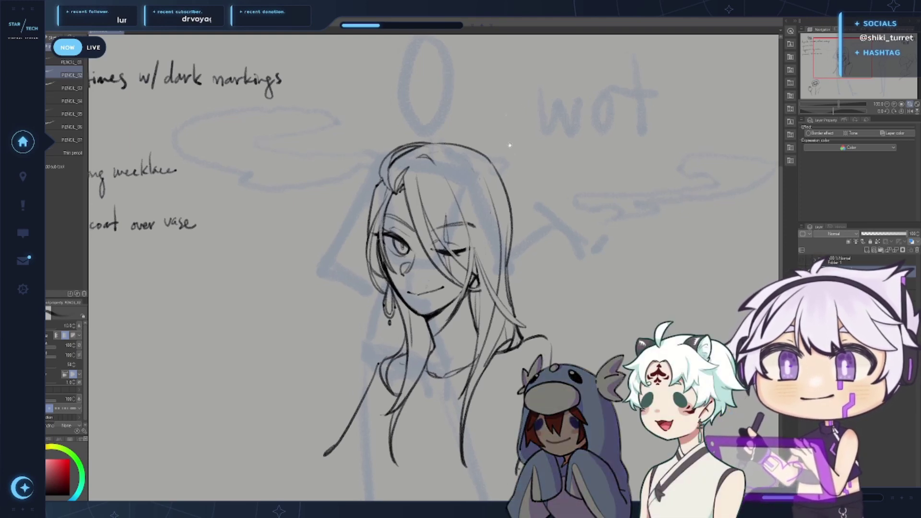
{"action": "left_click_drag", "start_coordinate": [509, 146], "coordinate": [509, 155]}
{"action": "left_click_drag", "start_coordinate": [530, 186], "coordinate": [524, 175]}
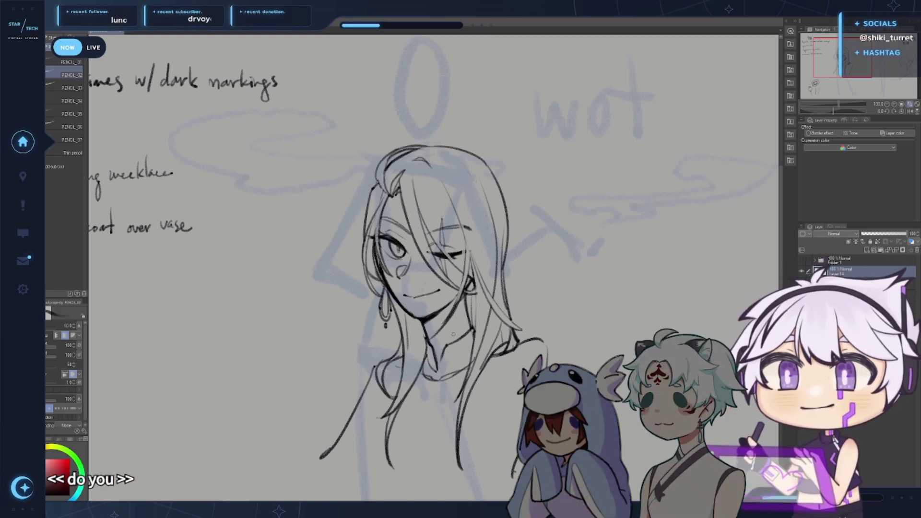
Open expression.png as a reference from the oc folder in migrate to new computer/Art/2022 on the D: drive
{"action": "key", "text": "ctrl+o"}
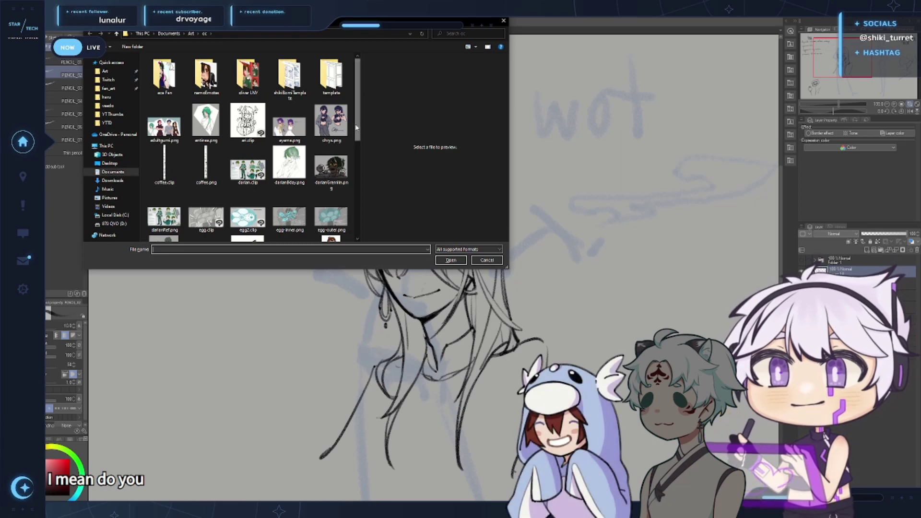
{"action": "left_click_drag", "start_coordinate": [358, 115], "coordinate": [358, 193]}
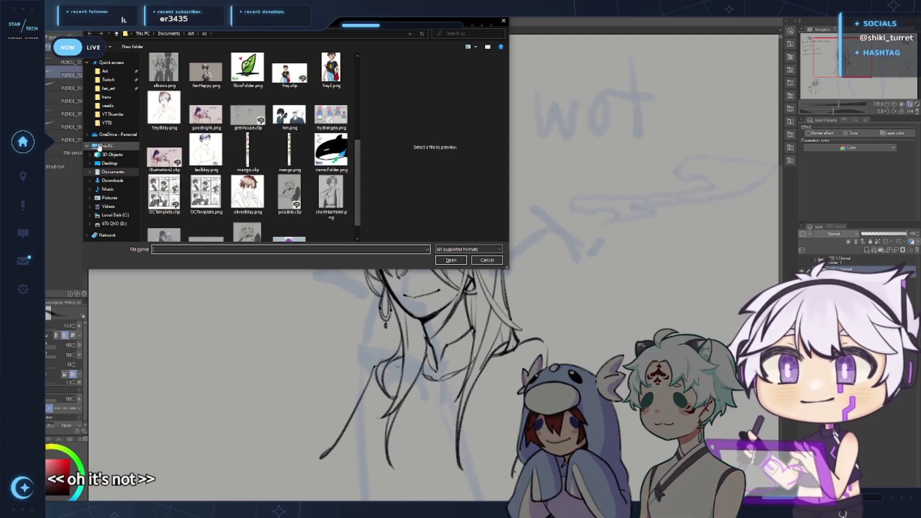
{"action": "left_click", "coordinate": [126, 223]}
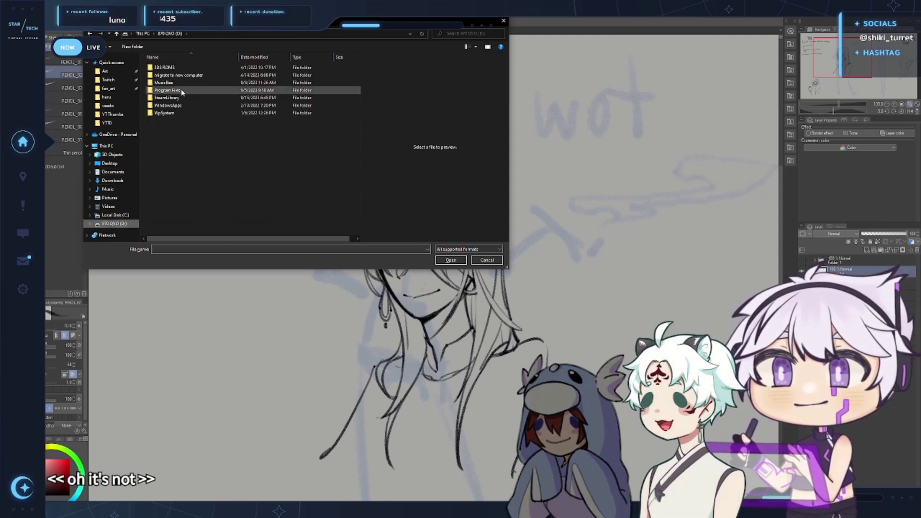
{"action": "double_click", "coordinate": [178, 75]}
{"action": "double_click", "coordinate": [179, 75]}
{"action": "double_click", "coordinate": [189, 73]}
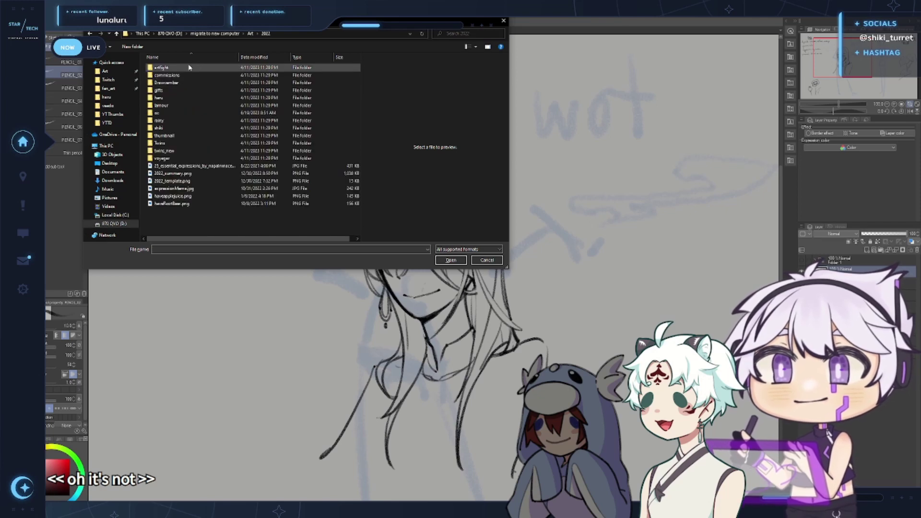
{"action": "double_click", "coordinate": [168, 115]}
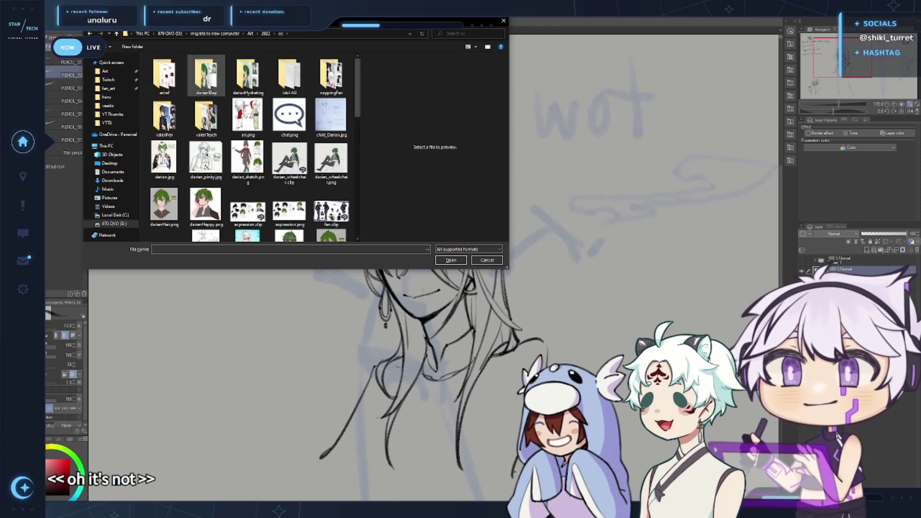
{"action": "double_click", "coordinate": [291, 207]}
{"action": "key", "text": "ctrl+space"}
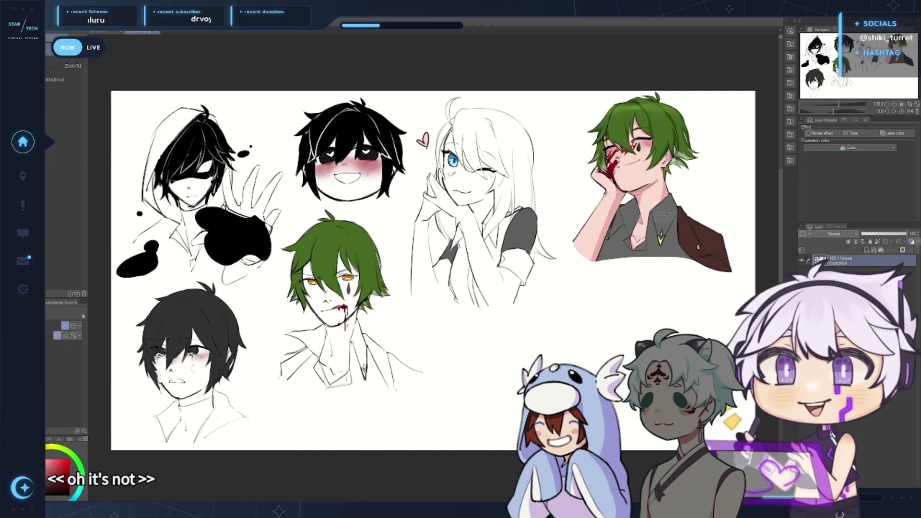
Examine the green-haired character resting his cheek on his hand close up in expression.png
{"action": "left_click", "coordinate": [676, 163]}
{"action": "mouse_move", "coordinate": [716, 172]}
{"action": "left_mouse_down"}
{"action": "mouse_move", "coordinate": [582, 244]}
{"action": "mouse_move", "coordinate": [545, 240]}
{"action": "left_mouse_up"}
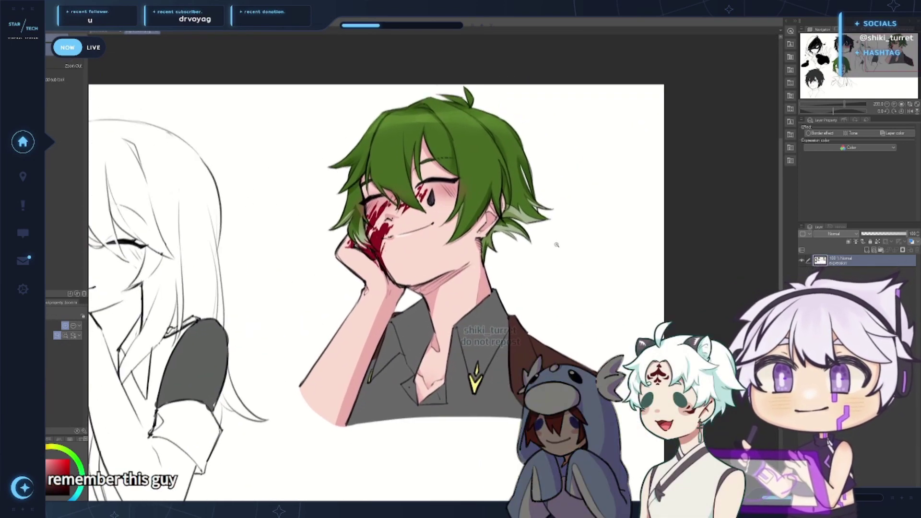
{"action": "scroll", "coordinate": [556, 245], "scroll_direction": "up", "scroll_amount": 2}
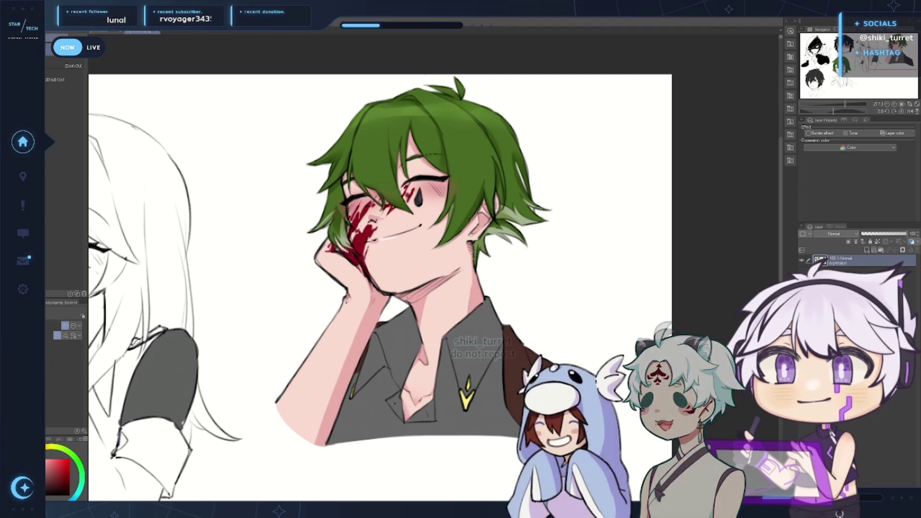
{"action": "left_click_drag", "start_coordinate": [633, 156], "coordinate": [623, 152]}
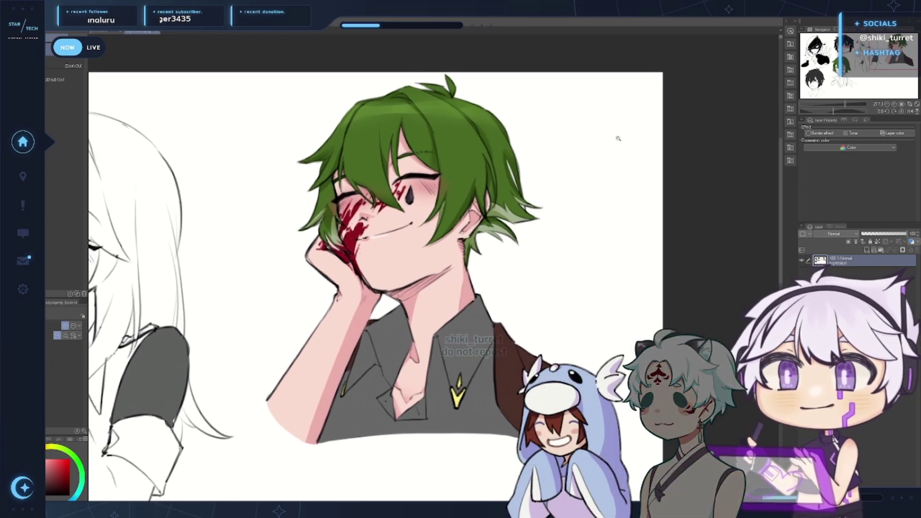
{"action": "left_click_drag", "start_coordinate": [600, 259], "coordinate": [610, 257]}
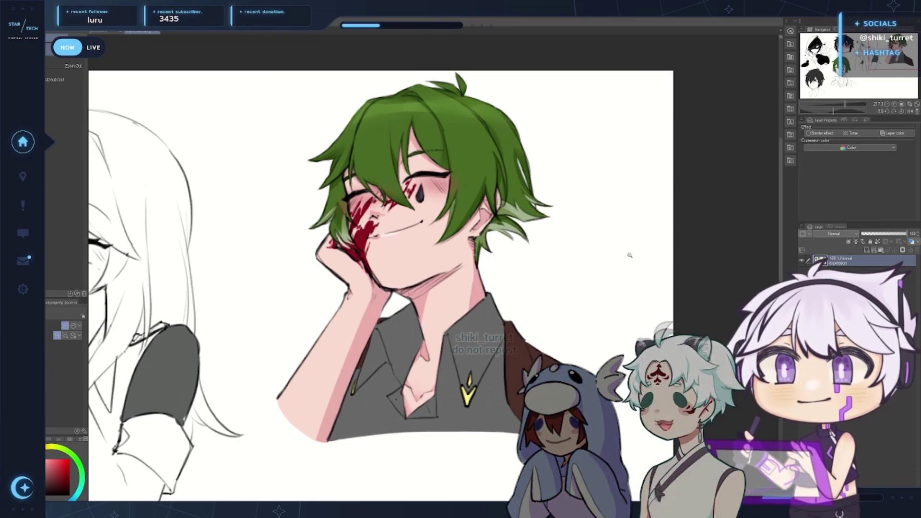
Return to the poppy character sketch and rework the neckline at the base of the neck with the pencil and eraser
{"action": "key", "text": "ctrl+Tab"}
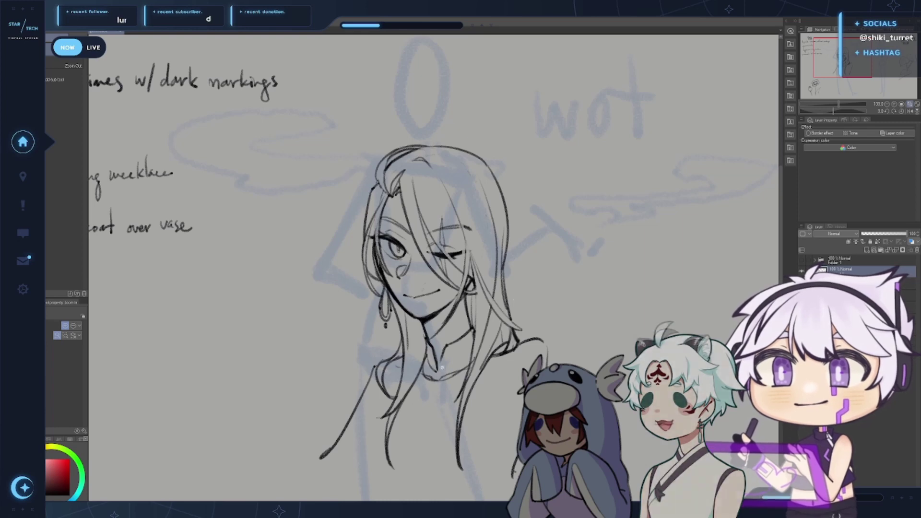
{"action": "key", "text": "p"}
{"action": "key", "text": "p"}
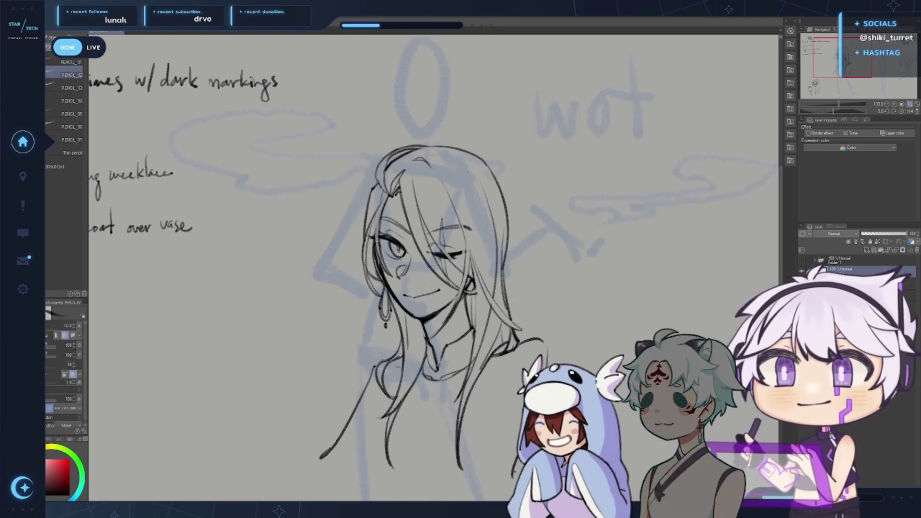
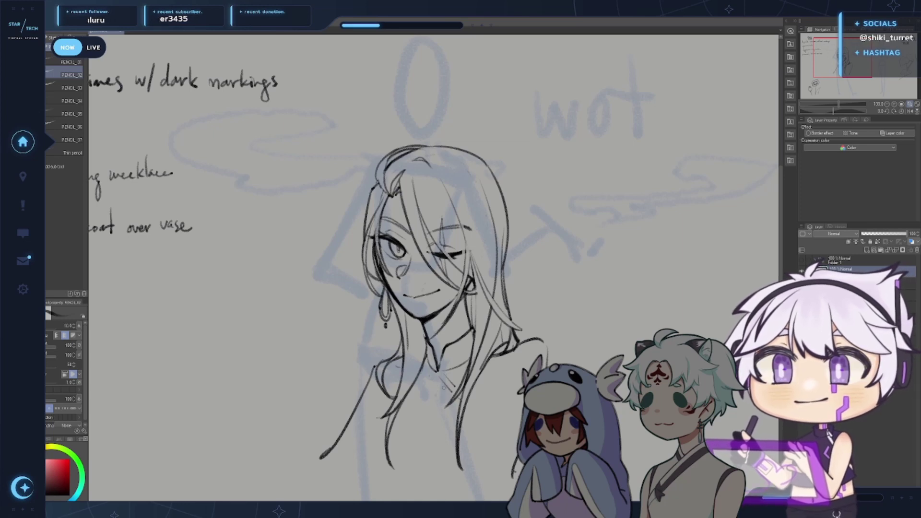
{"action": "key", "text": "e"}
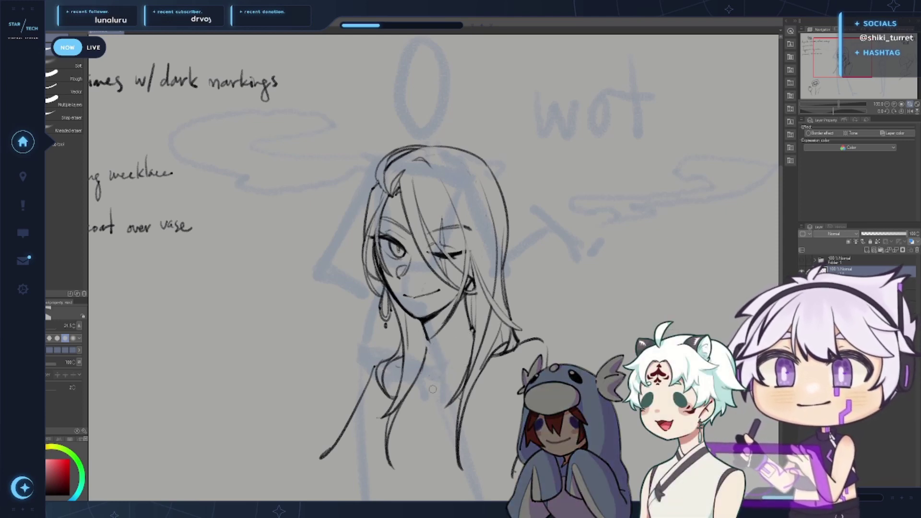
{"action": "key", "text": "p"}
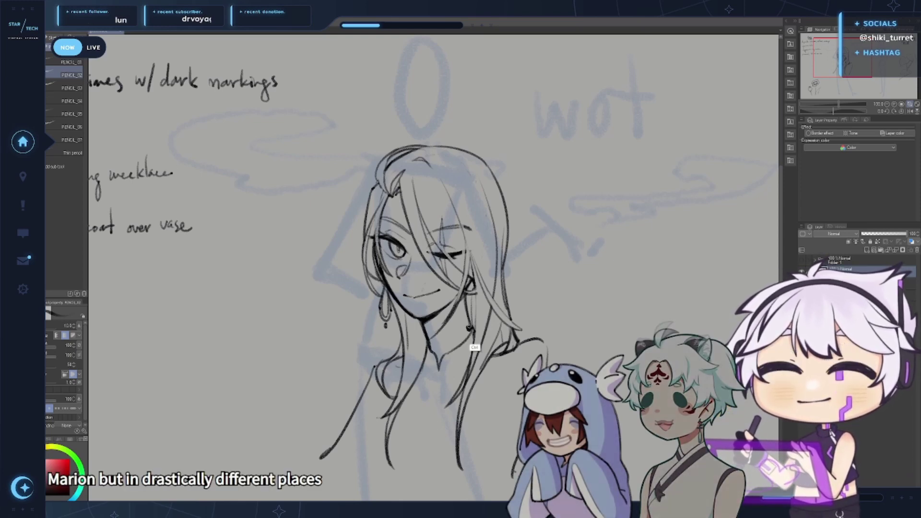
{"action": "left_click_drag", "start_coordinate": [468, 324], "coordinate": [465, 323]}
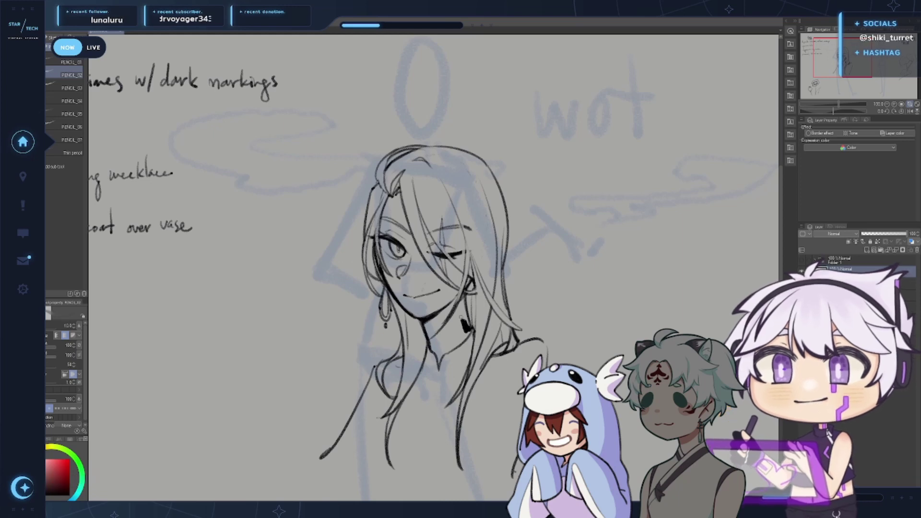
{"action": "left_click_drag", "start_coordinate": [470, 323], "coordinate": [475, 334]}
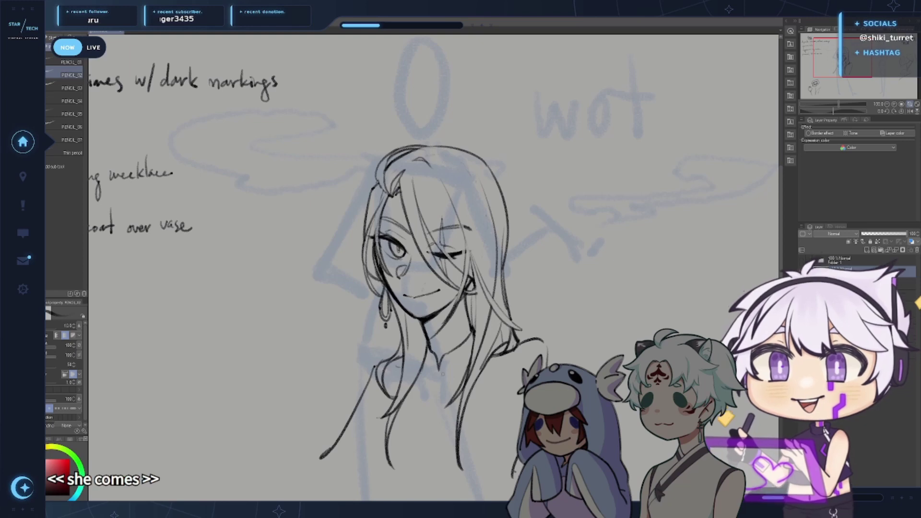
Sketch the shirt's collar line and a front placket with small buttons running down the centre of the chest
{"action": "left_click_drag", "start_coordinate": [438, 372], "coordinate": [466, 367]}
{"action": "key", "text": "ctrl+z"}
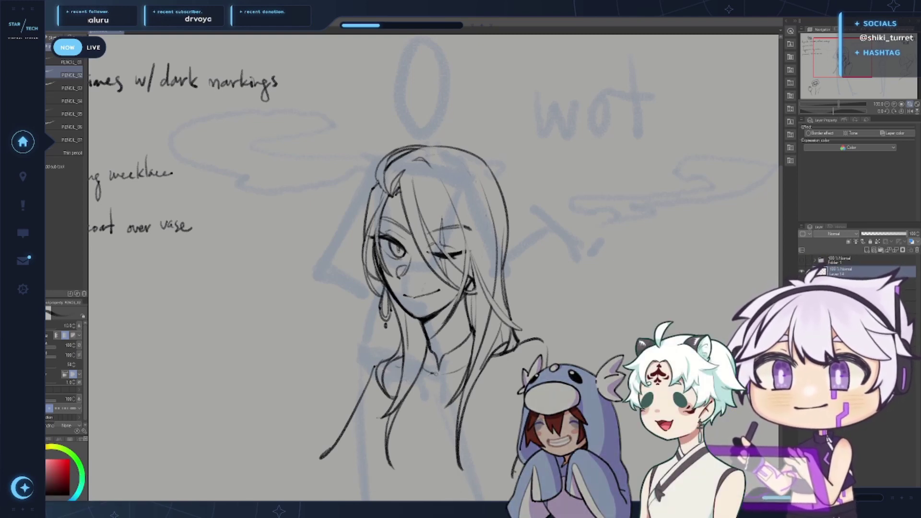
{"action": "left_click_drag", "start_coordinate": [428, 376], "coordinate": [416, 469]}
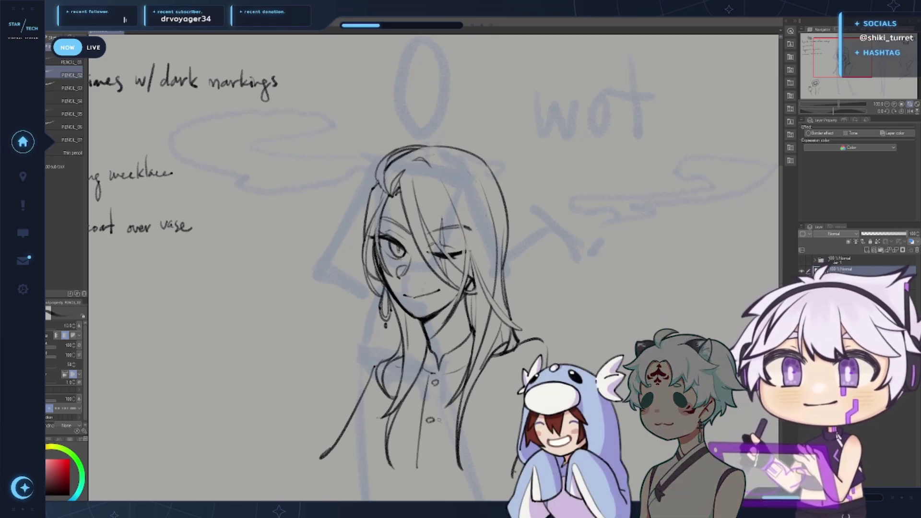
{"action": "key", "text": "ctrl+z"}
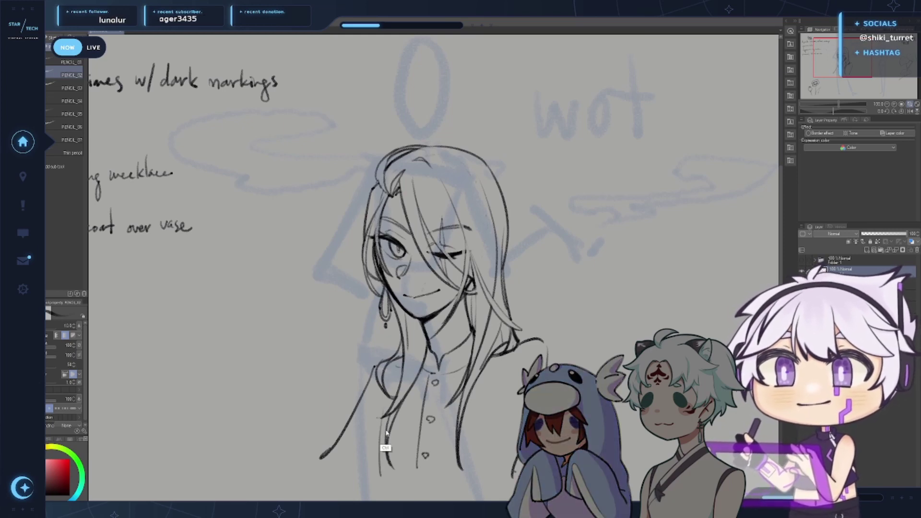
Draw long, thin clothing lines down the chest outside the two front hair locks, undoing the strokes that miss
{"action": "key", "text": "ctrl+z"}
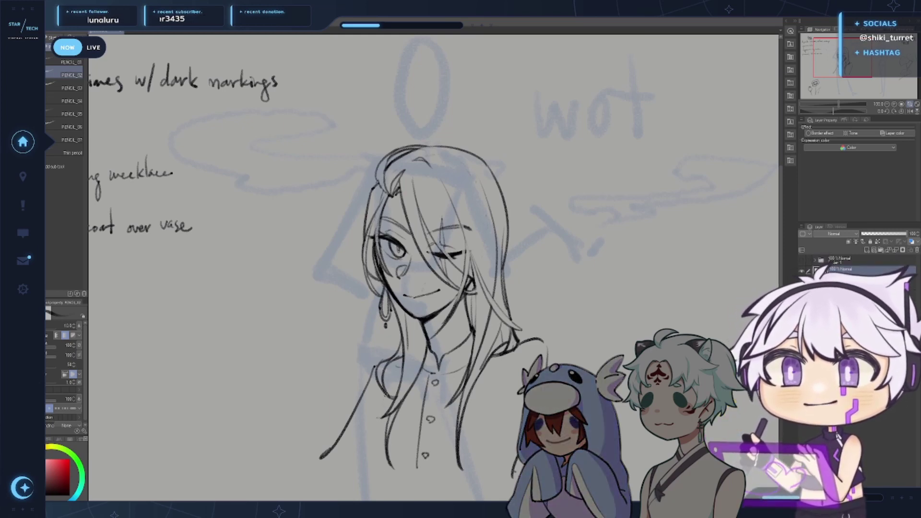
{"action": "key", "text": "ctrl+z"}
{"action": "left_click_drag", "start_coordinate": [383, 406], "coordinate": [374, 471]}
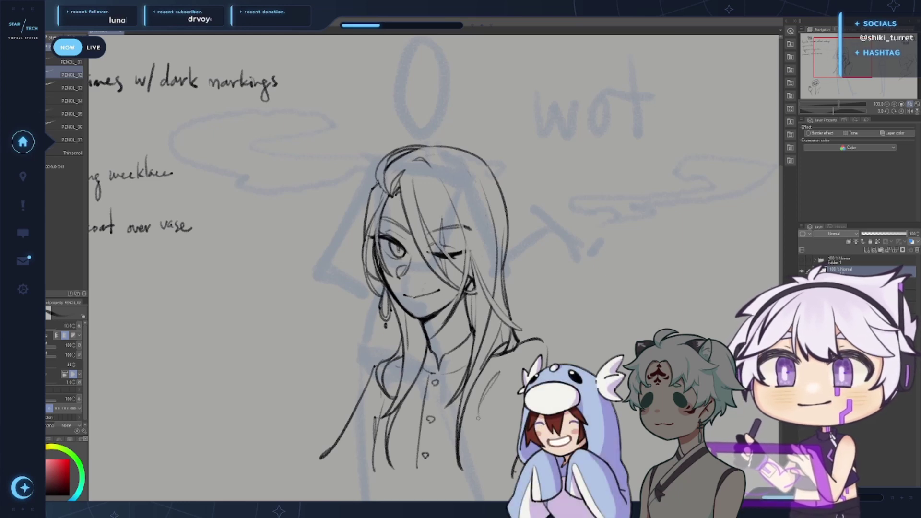
{"action": "left_click_drag", "start_coordinate": [488, 399], "coordinate": [473, 473]}
{"action": "key", "text": "ctrl+z"}
{"action": "key", "text": "ctrl+z"}
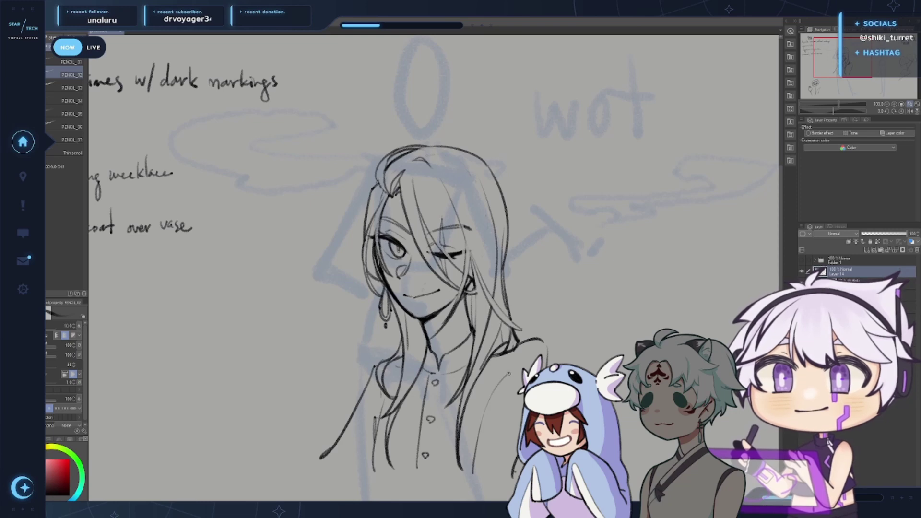
Erase the shoulder line on the winking side and redraw it wider, with the sleeve contour below
{"action": "key", "text": "e"}
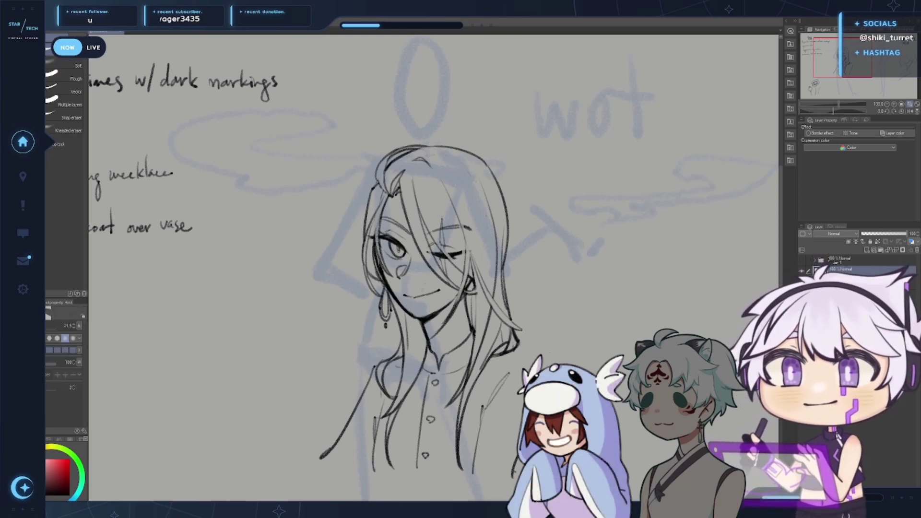
{"action": "key", "text": "p"}
{"action": "left_click_drag", "start_coordinate": [519, 342], "coordinate": [545, 336]}
{"action": "key", "text": "ctrl+z"}
{"action": "key", "text": "ctrl+z"}
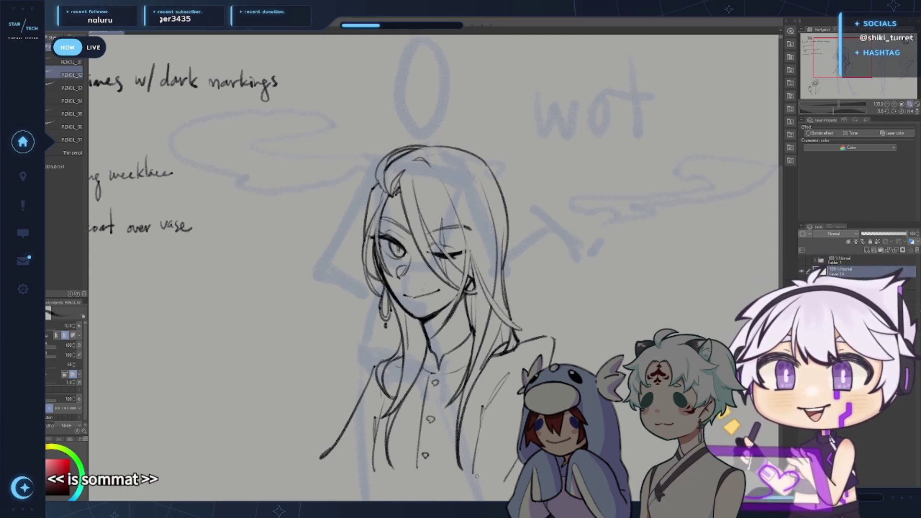
{"action": "key", "text": "e"}
{"action": "key", "text": "p"}
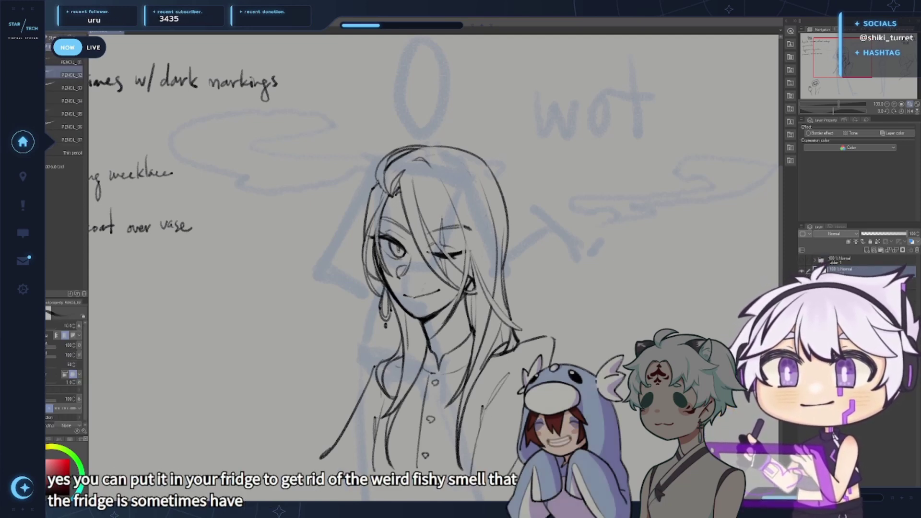
Clean up the outer arm line on the open-eye side and redraw its lower part thinner with the pencil
{"action": "key", "text": "e"}
{"action": "left_click_drag", "start_coordinate": [321, 450], "coordinate": [314, 465]}
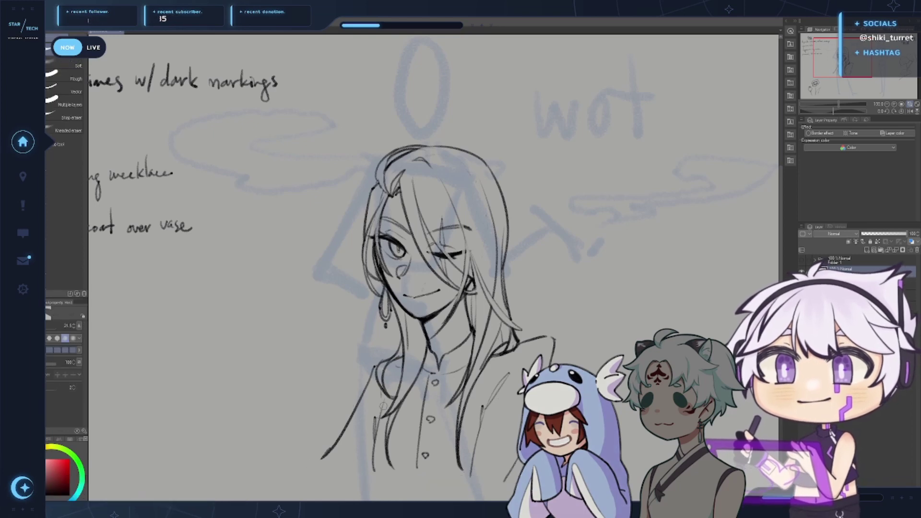
{"action": "key", "text": "p"}
{"action": "key", "text": "ctrl+z"}
{"action": "mouse_move", "coordinate": [352, 417]}
{"action": "left_mouse_down"}
{"action": "mouse_move", "coordinate": [315, 476]}
{"action": "mouse_move", "coordinate": [332, 441]}
{"action": "left_mouse_up"}
{"action": "key", "text": "e"}
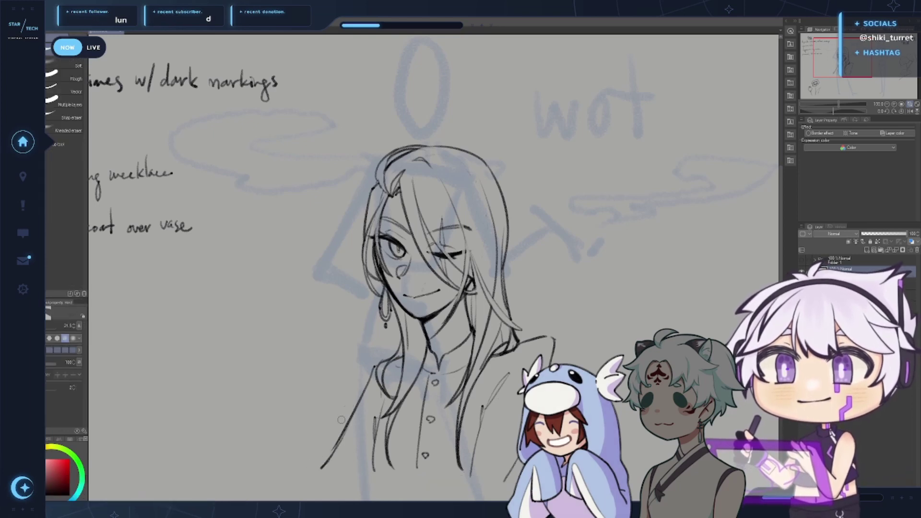
{"action": "key", "text": "p"}
{"action": "key", "text": "p"}
{"action": "left_click_drag", "start_coordinate": [375, 365], "coordinate": [364, 416]}
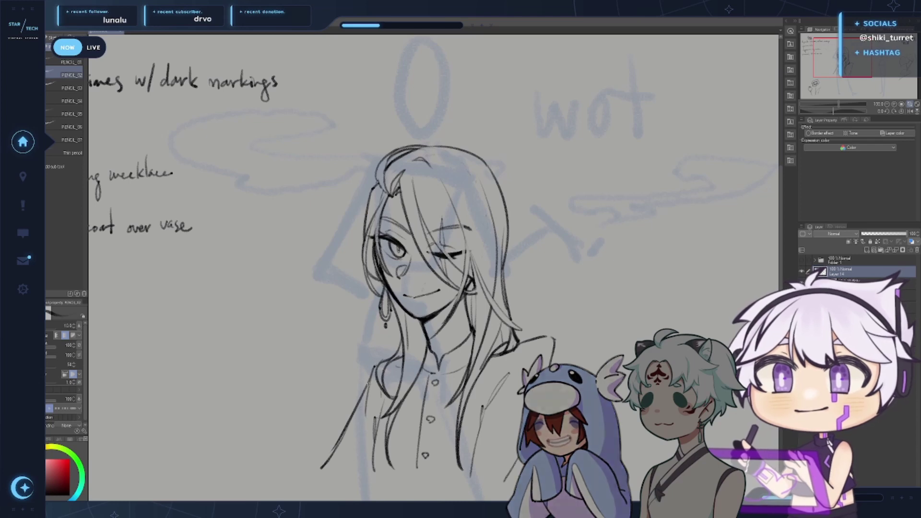
{"action": "left_click_drag", "start_coordinate": [368, 383], "coordinate": [338, 468]}
{"action": "key", "text": "ctrl+z"}
{"action": "key", "text": "ctrl+z"}
{"action": "left_click_drag", "start_coordinate": [375, 367], "coordinate": [359, 471]}
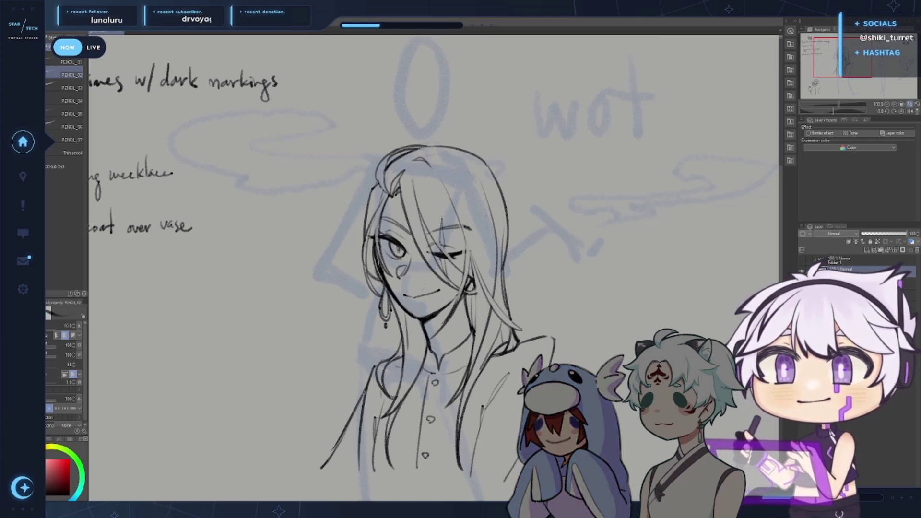
{"action": "left_click_drag", "start_coordinate": [365, 391], "coordinate": [334, 471]}
{"action": "left_click_drag", "start_coordinate": [355, 415], "coordinate": [334, 466]}
{"action": "key", "text": "ctrl+z"}
{"action": "key", "text": "ctrl+z"}
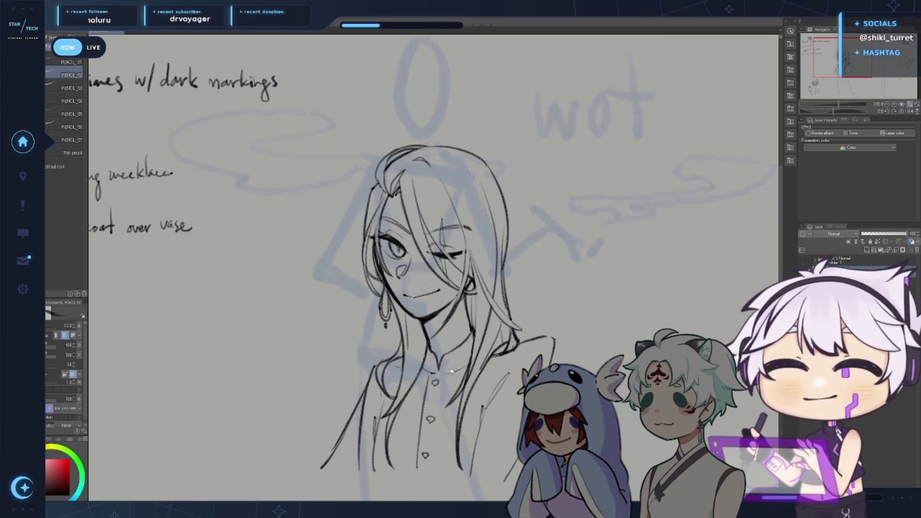
{"action": "key", "text": "ctrl+z"}
Erase the vertical clothing line beside the front lock on the open-eye side and redraw it slightly farther out
{"action": "key", "text": "e"}
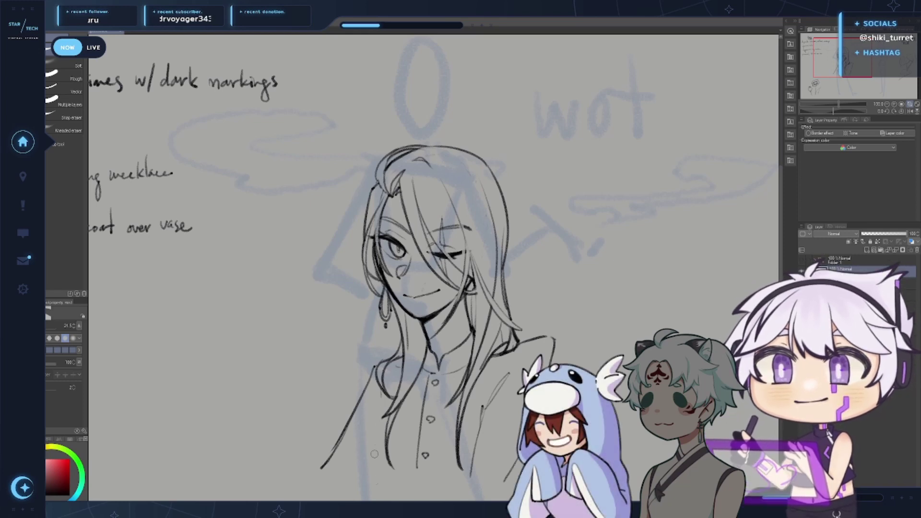
{"action": "key", "text": "p"}
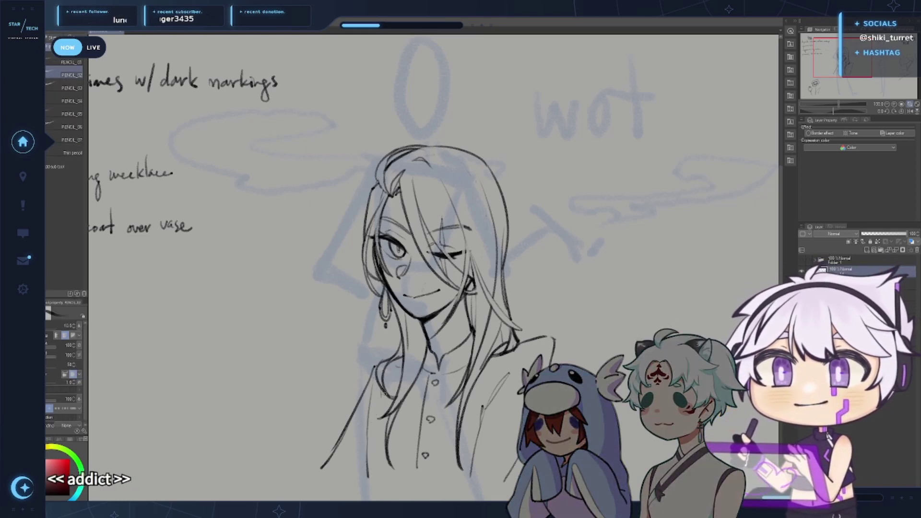
{"action": "left_click_drag", "start_coordinate": [379, 396], "coordinate": [366, 467]}
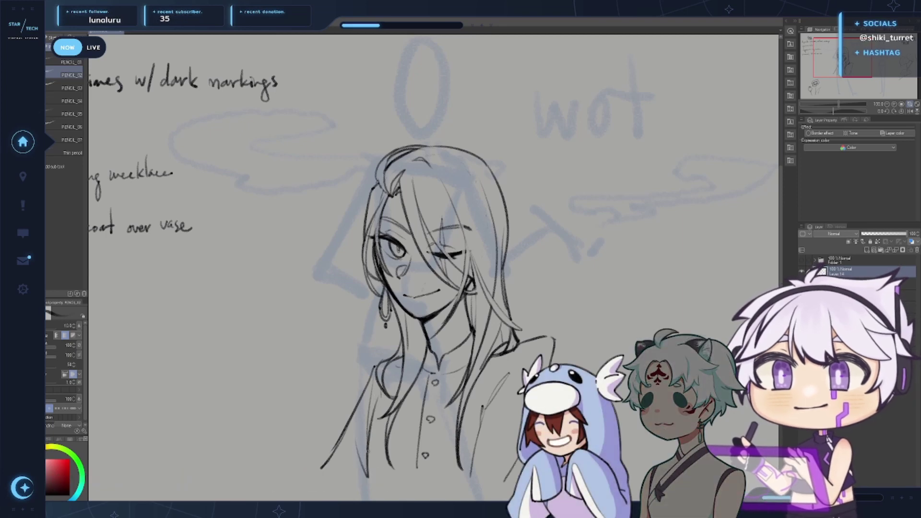
Erase the clothing line on the winking side of the chest and redraw it closer to the front lock
{"action": "key", "text": "e"}
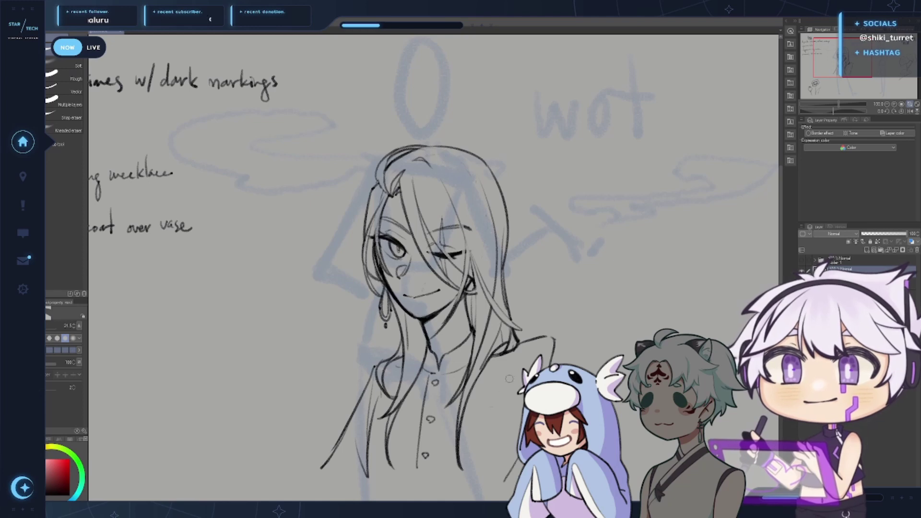
{"action": "key", "text": "p"}
{"action": "key", "text": "p"}
{"action": "key", "text": "ctrl+z"}
{"action": "mouse_move", "coordinate": [482, 424]}
{"action": "left_mouse_down"}
{"action": "mouse_move", "coordinate": [505, 371]}
{"action": "mouse_move", "coordinate": [521, 362]}
{"action": "left_mouse_up"}
{"action": "key", "text": "ctrl+z"}
{"action": "key", "text": "ctrl+z"}
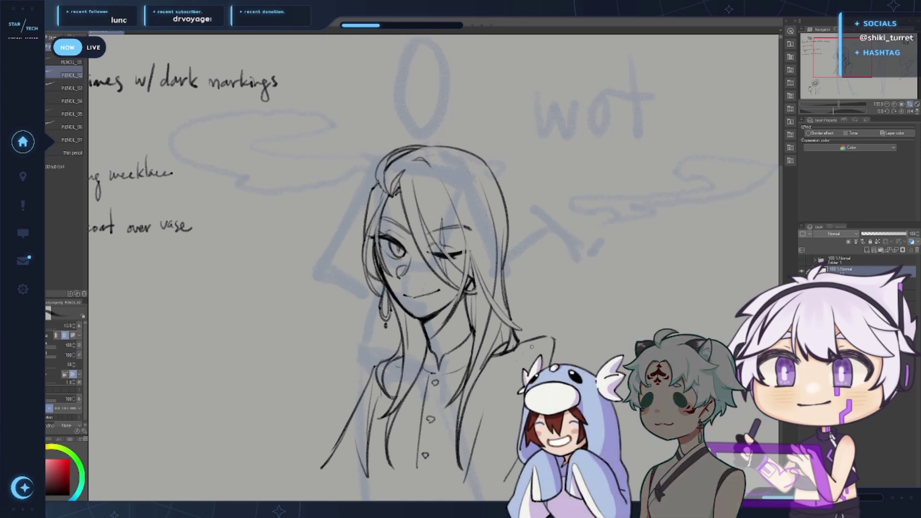
Redraw the shoulder on the winking side with a rounder top and add the garment line beneath it
{"action": "mouse_move", "coordinate": [539, 349]}
{"action": "left_mouse_down"}
{"action": "mouse_move", "coordinate": [483, 419]}
{"action": "mouse_move", "coordinate": [553, 351]}
{"action": "mouse_move", "coordinate": [543, 339]}
{"action": "left_mouse_up"}
{"action": "key", "text": "e"}
{"action": "key", "text": "p"}
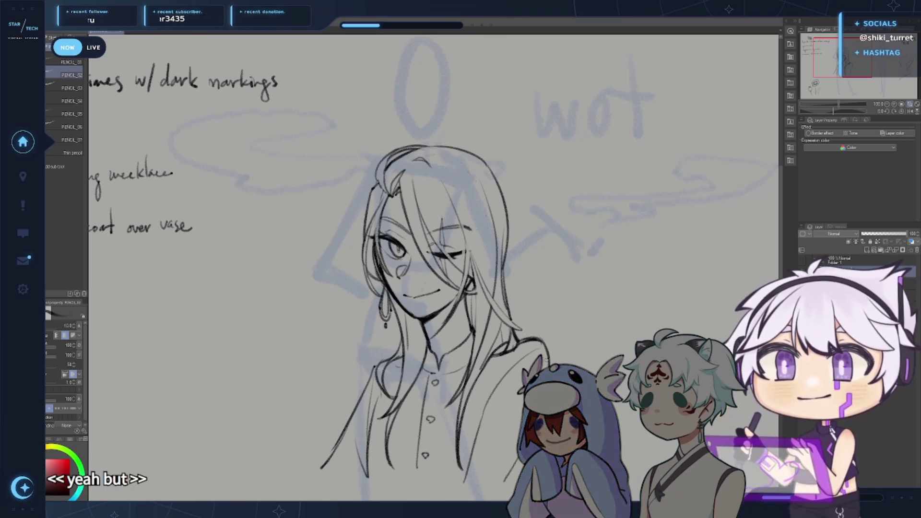
Refine the clothing line next to the front lock on the winking side with short fold strokes, undoing stray ones
{"action": "mouse_move", "coordinate": [487, 380]}
{"action": "left_mouse_down"}
{"action": "mouse_move", "coordinate": [478, 430]}
{"action": "mouse_move", "coordinate": [478, 409]}
{"action": "left_mouse_up"}
{"action": "key", "text": "ctrl+z"}
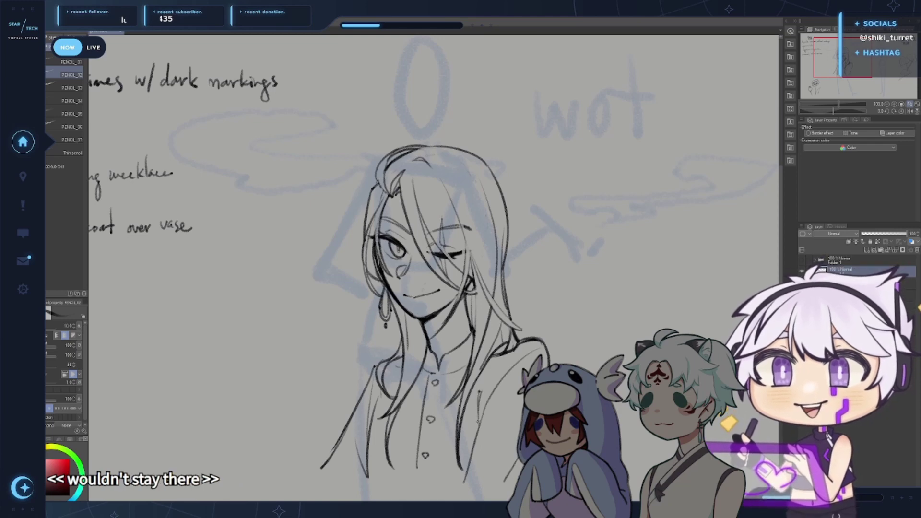
{"action": "key", "text": "ctrl+z"}
{"action": "key", "text": "ctrl+z"}
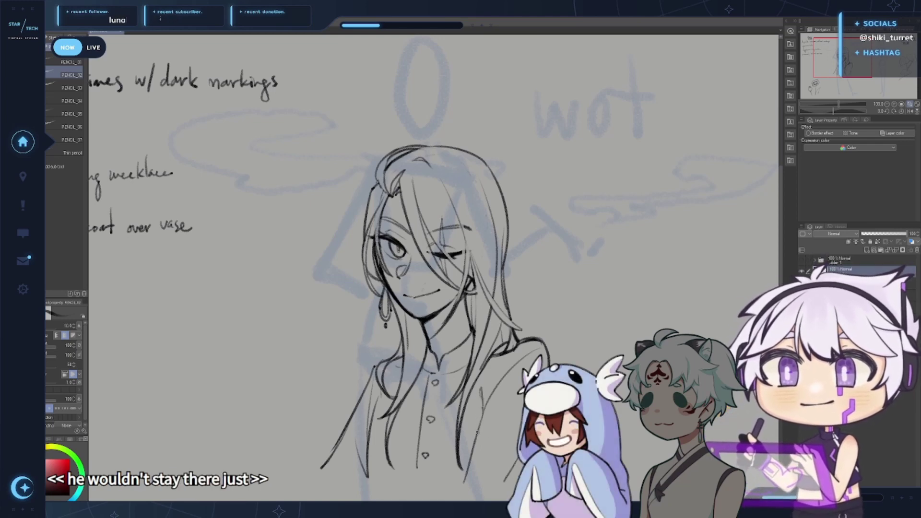
Erase the hoop earring on the open-eye side and redraw it as a small drop earring with a pointed pendant
{"action": "left_click_drag", "start_coordinate": [616, 344], "coordinate": [606, 335]}
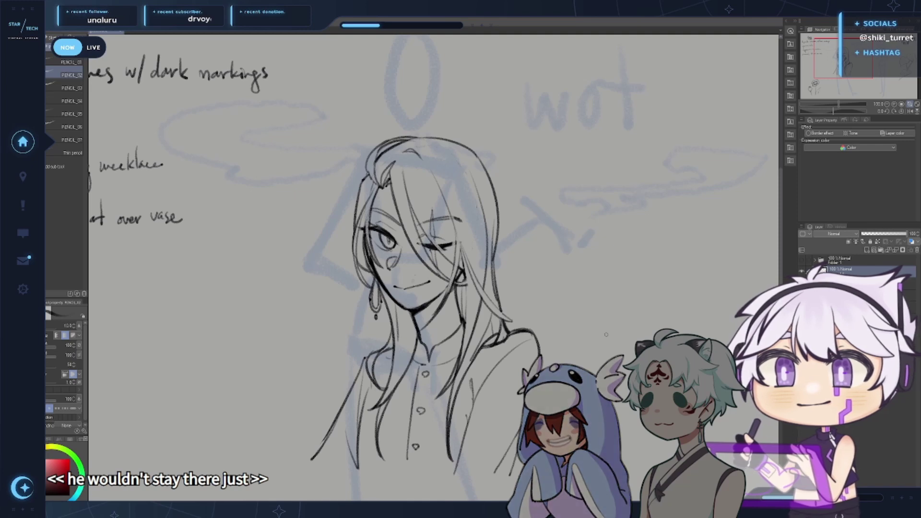
{"action": "key", "text": "e"}
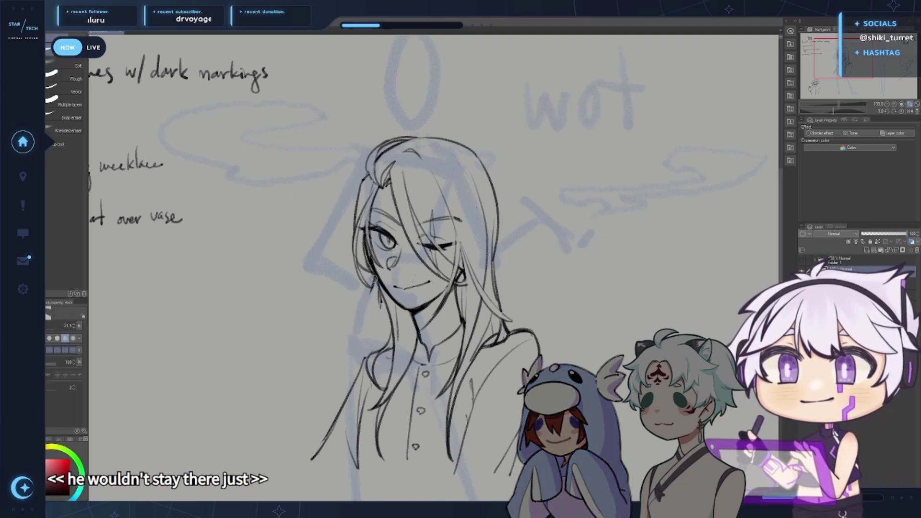
{"action": "key", "text": "p"}
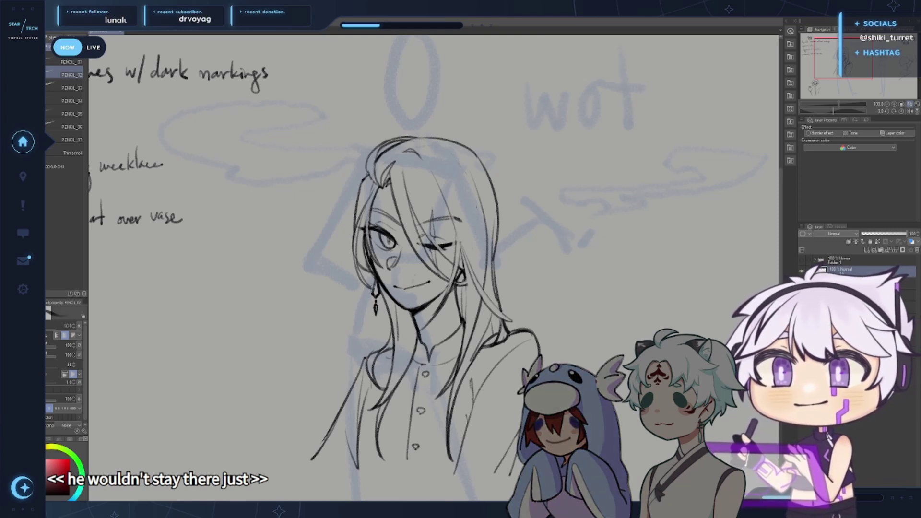
Try short elbow strokes and a straight forearm line rising outward from the upper arm on the open-eye side
{"action": "mouse_move", "coordinate": [591, 288]}
{"action": "left_mouse_down"}
{"action": "mouse_move", "coordinate": [612, 313]}
{"action": "mouse_move", "coordinate": [605, 298]}
{"action": "mouse_move", "coordinate": [643, 225]}
{"action": "mouse_move", "coordinate": [671, 222]}
{"action": "mouse_move", "coordinate": [664, 225]}
{"action": "left_mouse_up"}
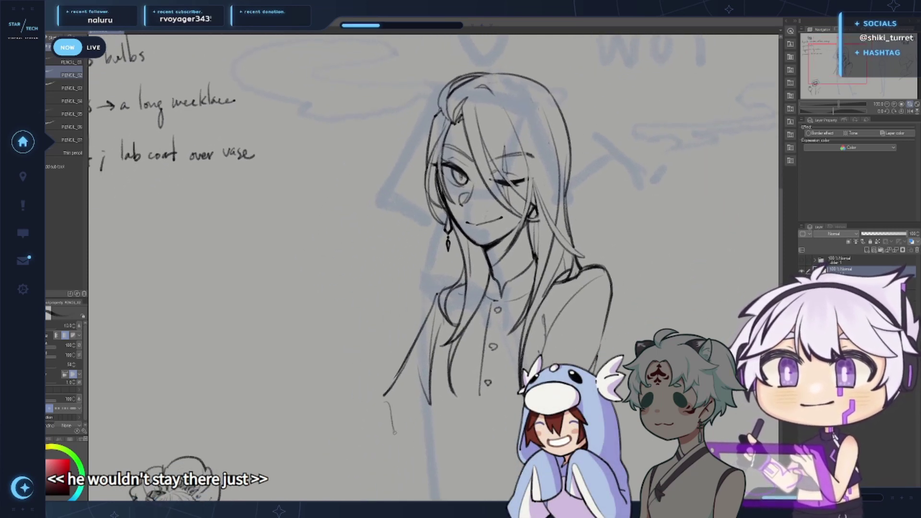
{"action": "key", "text": "ctrl+z"}
{"action": "left_click_drag", "start_coordinate": [386, 398], "coordinate": [394, 446]}
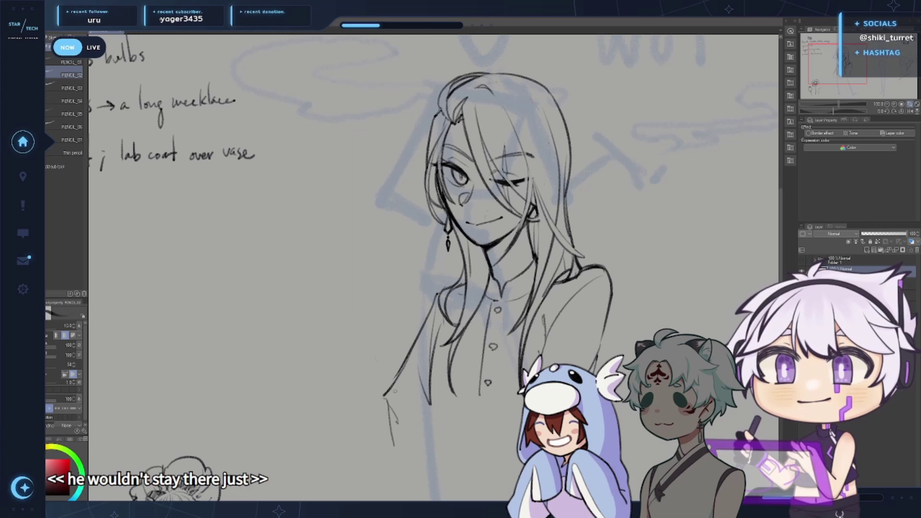
{"action": "left_click_drag", "start_coordinate": [383, 393], "coordinate": [343, 330]}
{"action": "key", "text": "ctrl+z"}
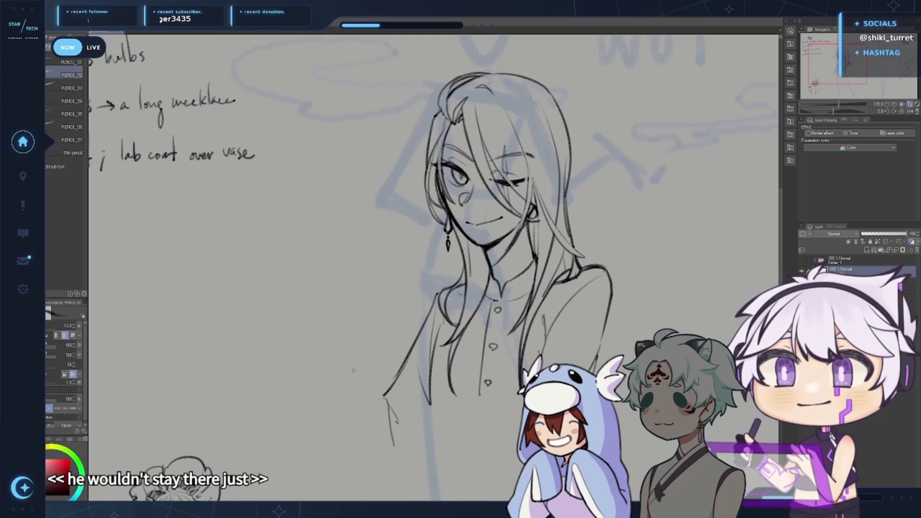
{"action": "left_click_drag", "start_coordinate": [384, 395], "coordinate": [314, 311]}
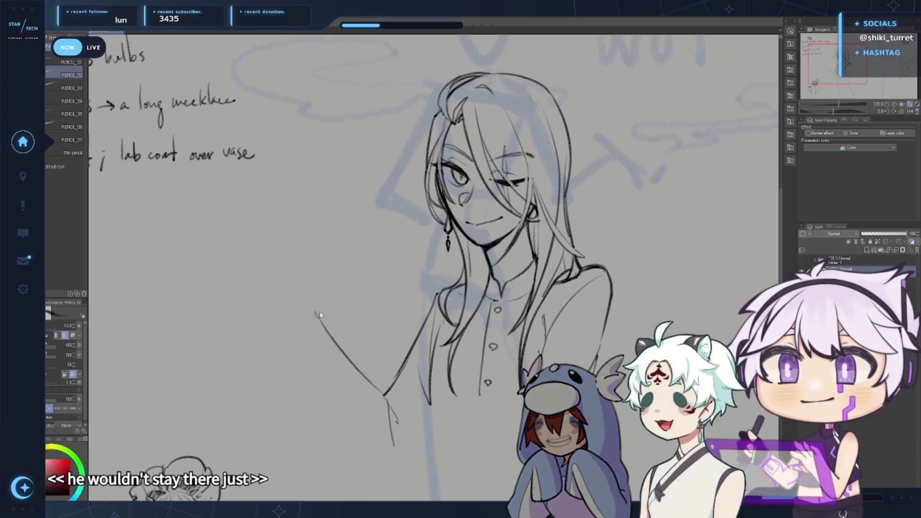
{"action": "key", "text": "ctrl+z"}
{"action": "mouse_move", "coordinate": [384, 396]}
{"action": "left_mouse_down"}
{"action": "mouse_move", "coordinate": [327, 322]}
{"action": "mouse_move", "coordinate": [385, 393]}
{"action": "left_mouse_up"}
{"action": "key", "text": "ctrl+z"}
{"action": "key", "text": "ctrl+z"}
Try the outward forearm line again at a lower angle and extend it farther away from the elbow
{"action": "mouse_move", "coordinate": [317, 320]}
{"action": "left_mouse_down"}
{"action": "mouse_move", "coordinate": [372, 385]}
{"action": "mouse_move", "coordinate": [336, 352]}
{"action": "mouse_move", "coordinate": [384, 396]}
{"action": "left_mouse_up"}
{"action": "key", "text": "ctrl+z"}
{"action": "key", "text": "ctrl+z"}
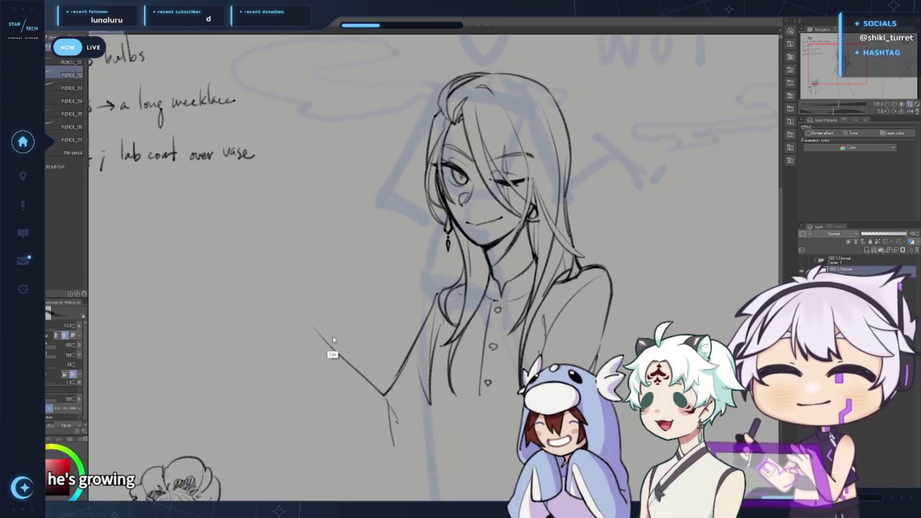
{"action": "key", "text": "ctrl+z"}
{"action": "left_click_drag", "start_coordinate": [329, 345], "coordinate": [384, 396]}
{"action": "key", "text": "ctrl+z"}
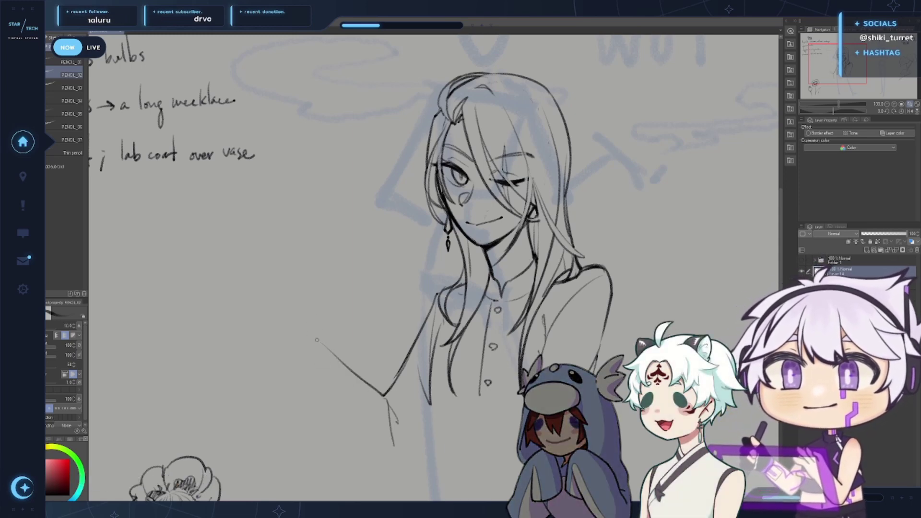
{"action": "left_click_drag", "start_coordinate": [315, 337], "coordinate": [350, 369]}
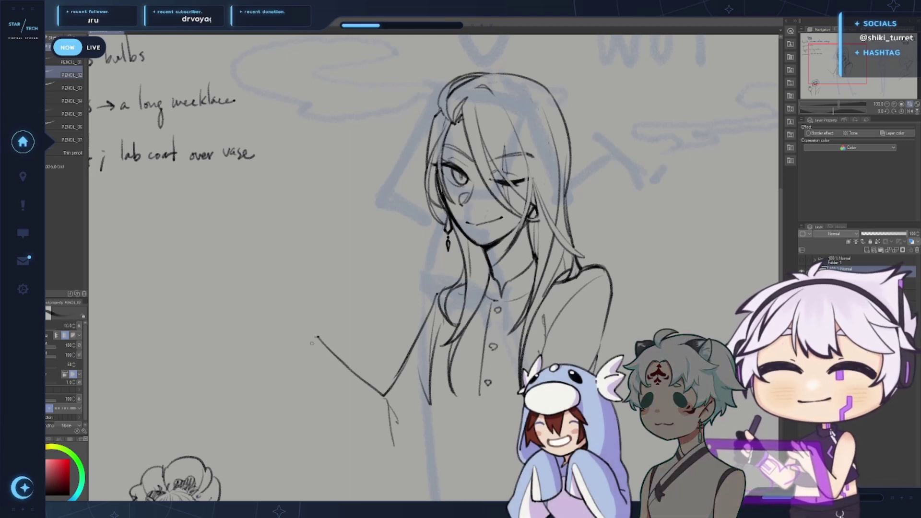
{"action": "left_click_drag", "start_coordinate": [315, 337], "coordinate": [281, 305]}
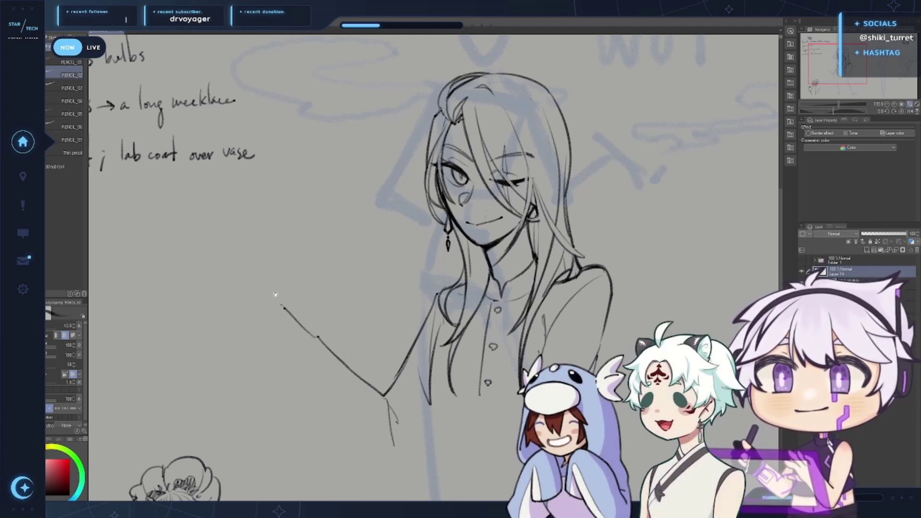
Undo the forearm and elbow strokes, and try a steeper forearm placement beside the upper arm
{"action": "left_click_drag", "start_coordinate": [604, 211], "coordinate": [614, 204]}
{"action": "key", "text": "ctrl+z"}
{"action": "key", "text": "ctrl+z"}
{"action": "key", "text": "ctrl+z"}
{"action": "key", "text": "ctrl+z"}
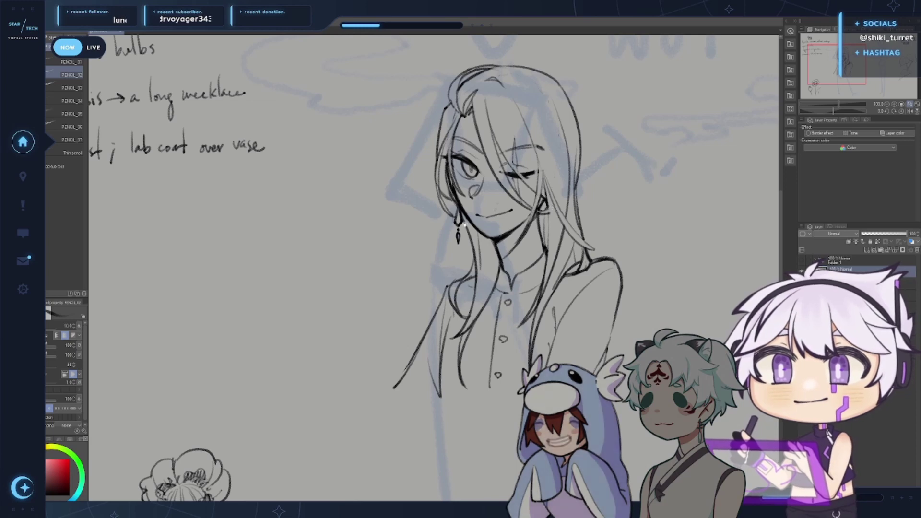
{"action": "left_click_drag", "start_coordinate": [464, 224], "coordinate": [461, 167]}
{"action": "key", "text": "ctrl+z"}
{"action": "mouse_move", "coordinate": [301, 246]}
{"action": "left_mouse_down"}
{"action": "mouse_move", "coordinate": [333, 366]}
{"action": "mouse_move", "coordinate": [328, 308]}
{"action": "left_mouse_up"}
{"action": "key", "text": "ctrl+z"}
{"action": "key", "text": "ctrl+z"}
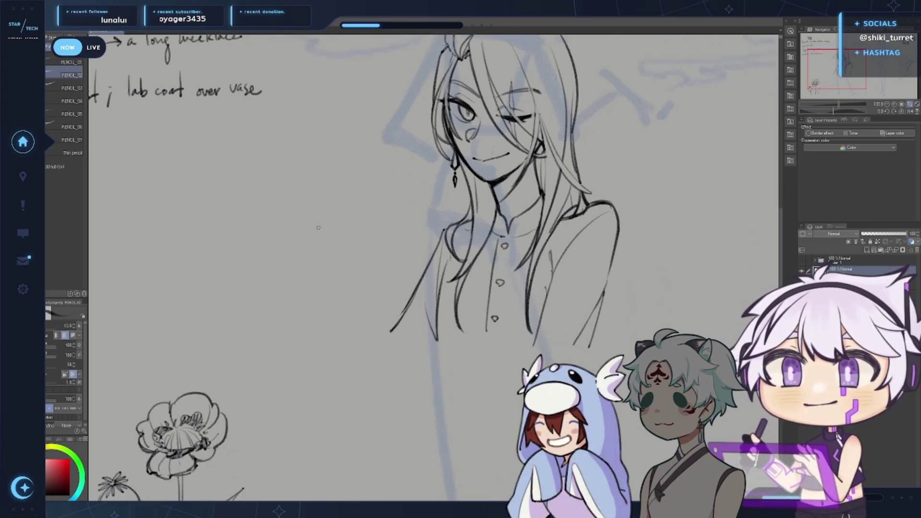
Sketch the raised forearm on the open-eye side with two tapering contours, a curved elbow and short inner folds, checking it in a mirrored view
{"action": "left_click_drag", "start_coordinate": [319, 230], "coordinate": [356, 343]}
{"action": "left_click_drag", "start_coordinate": [362, 361], "coordinate": [397, 385]}
{"action": "key", "text": "ctrl+z"}
{"action": "key", "text": "ctrl+z"}
{"action": "mouse_move", "coordinate": [314, 233]}
{"action": "left_mouse_down"}
{"action": "mouse_move", "coordinate": [346, 345]}
{"action": "mouse_move", "coordinate": [374, 395]}
{"action": "mouse_move", "coordinate": [421, 368]}
{"action": "left_mouse_up"}
{"action": "left_click_drag", "start_coordinate": [348, 247], "coordinate": [403, 343]}
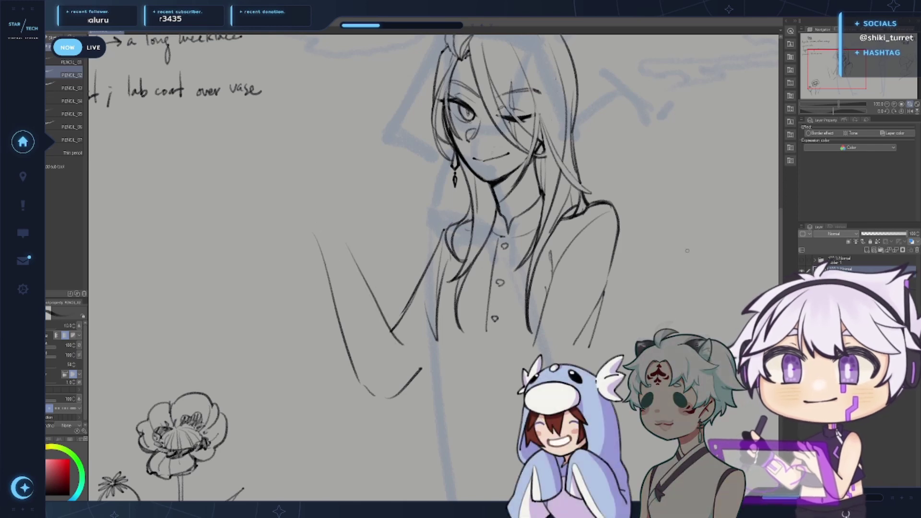
{"action": "left_click_drag", "start_coordinate": [687, 250], "coordinate": [630, 284]}
{"action": "key", "text": "h"}
{"action": "key", "text": "h"}
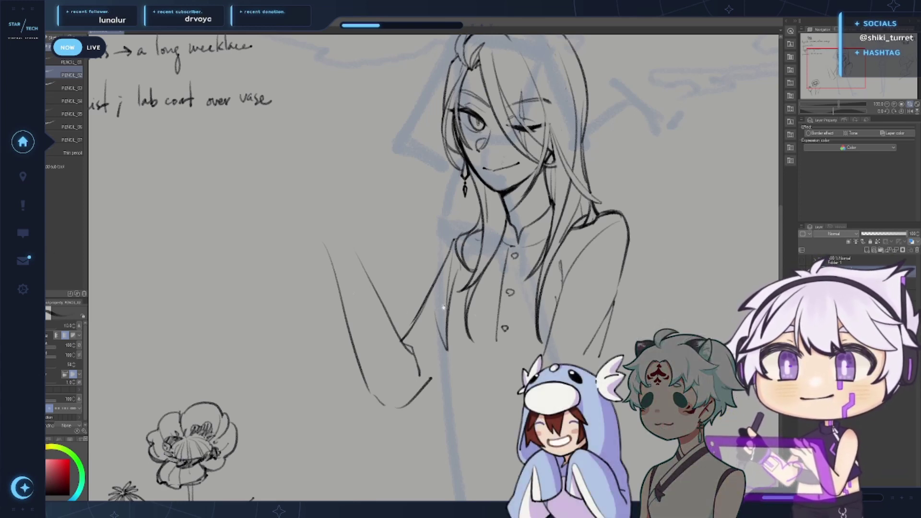
Draw a rolled-up sleeve cuff around the raised forearm just above the elbow curve, undoing the stray first edge
{"action": "left_click_drag", "start_coordinate": [412, 344], "coordinate": [394, 315]}
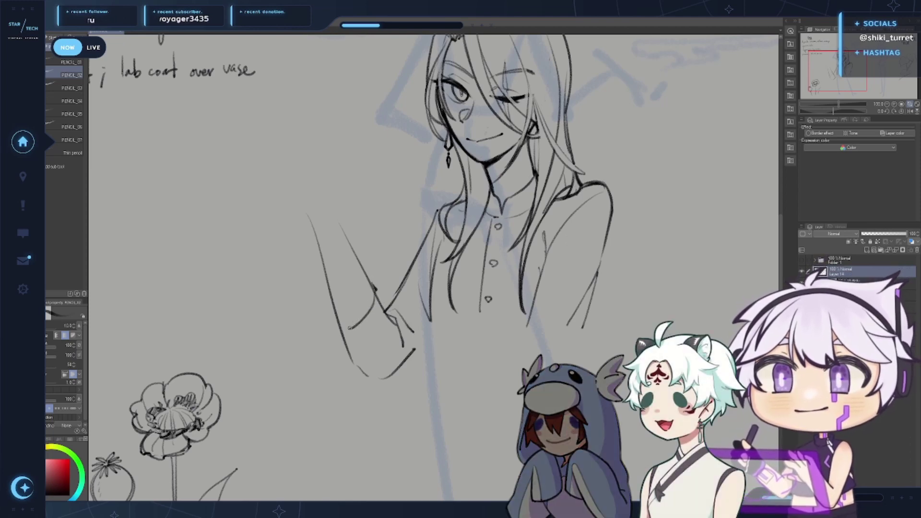
{"action": "left_click_drag", "start_coordinate": [373, 314], "coordinate": [322, 342]}
{"action": "key", "text": "ctrl+z"}
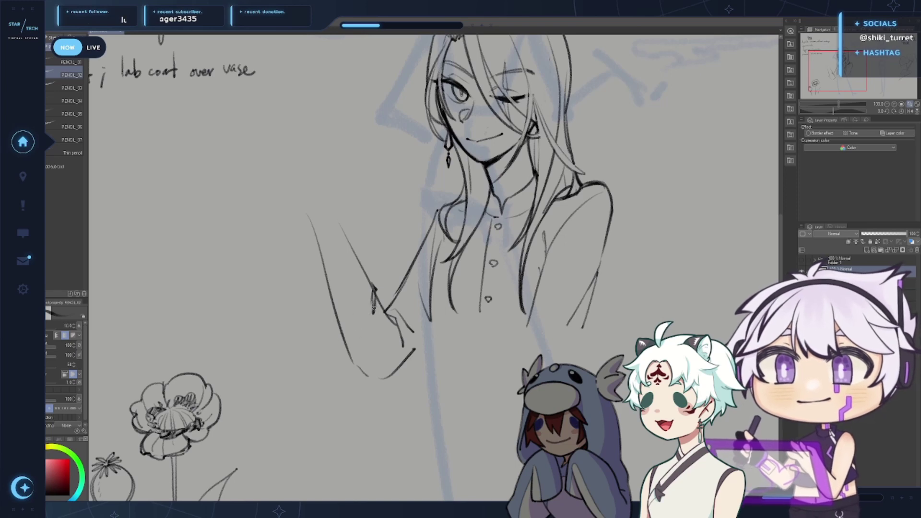
{"action": "mouse_move", "coordinate": [374, 313]}
{"action": "left_mouse_down"}
{"action": "mouse_move", "coordinate": [332, 342]}
{"action": "mouse_move", "coordinate": [336, 320]}
{"action": "mouse_move", "coordinate": [328, 340]}
{"action": "mouse_move", "coordinate": [349, 370]}
{"action": "mouse_move", "coordinate": [377, 353]}
{"action": "left_mouse_up"}
{"action": "left_click_drag", "start_coordinate": [379, 293], "coordinate": [388, 343]}
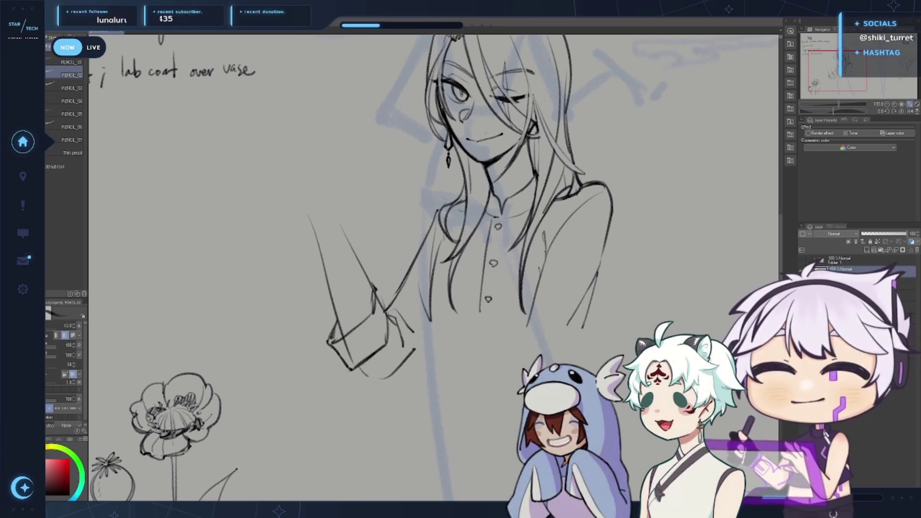
{"action": "left_click_drag", "start_coordinate": [382, 311], "coordinate": [388, 344]}
{"action": "left_click_drag", "start_coordinate": [375, 284], "coordinate": [386, 313]}
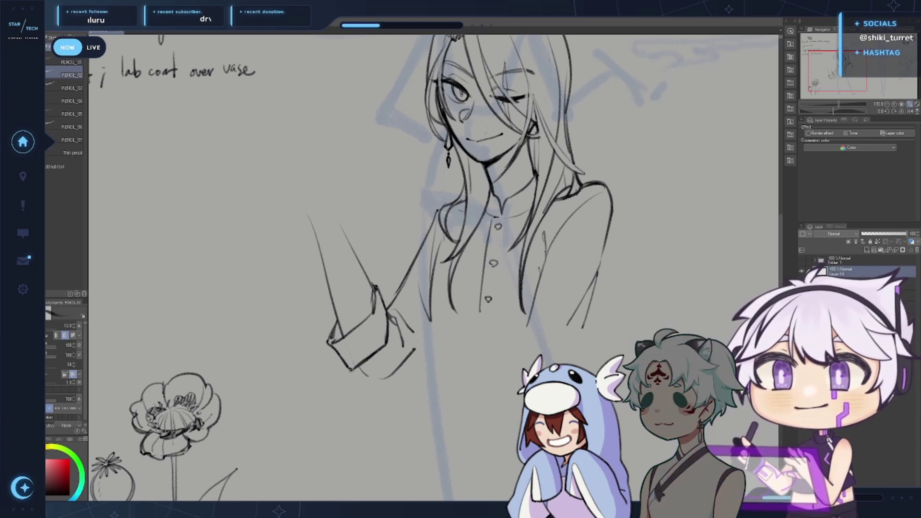
Sketch the outline of the bent elbow below the rolled-up cuff and clean up the overlapping line
{"action": "mouse_move", "coordinate": [372, 380]}
{"action": "left_mouse_down"}
{"action": "mouse_move", "coordinate": [422, 357]}
{"action": "mouse_move", "coordinate": [387, 387]}
{"action": "mouse_move", "coordinate": [410, 361]}
{"action": "left_mouse_up"}
{"action": "key", "text": "ctrl+z"}
{"action": "key", "text": "ctrl+z"}
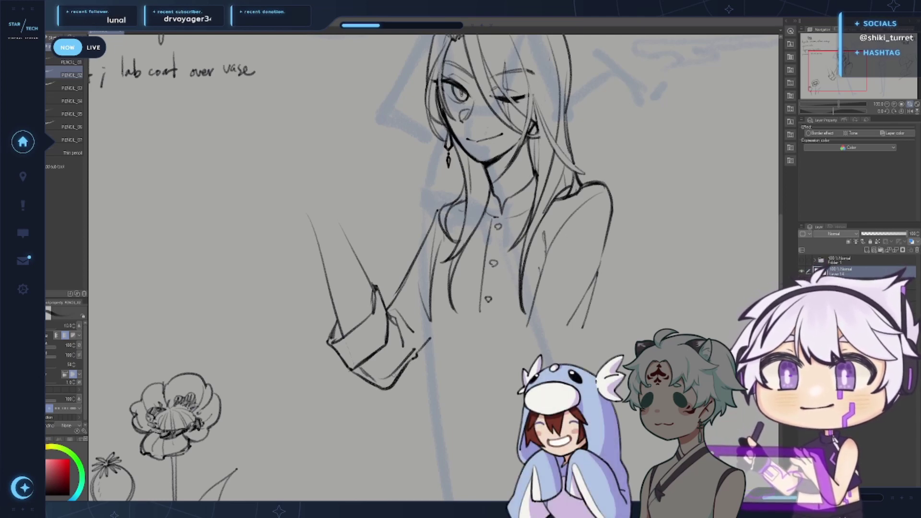
{"action": "key", "text": "e"}
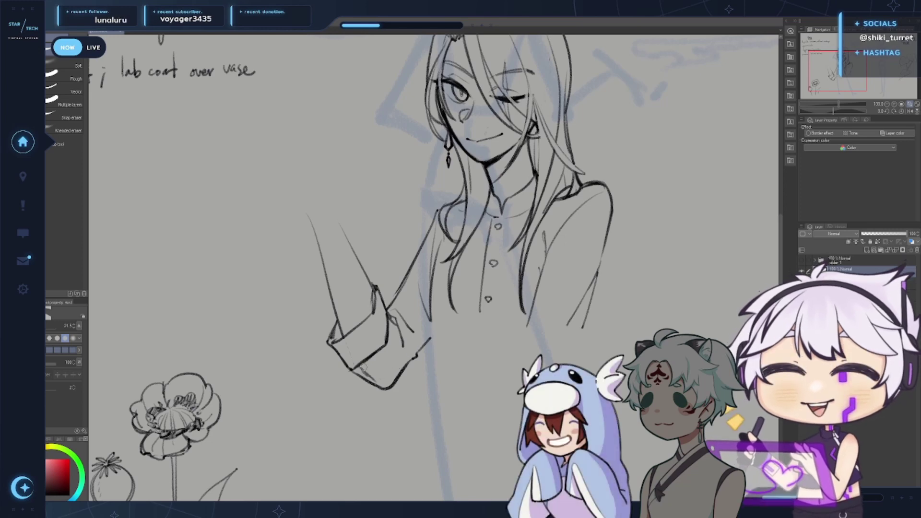
{"action": "key", "text": "p"}
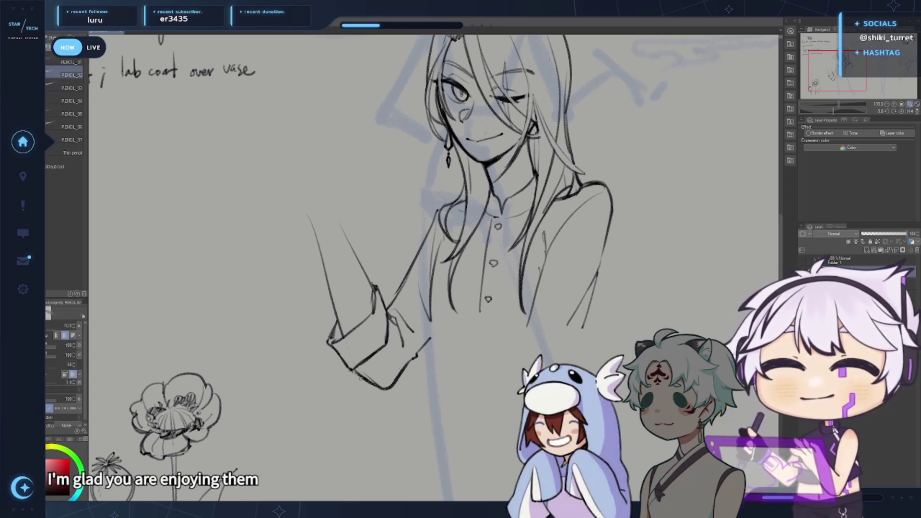
Add short fold lines to the rolled cuff and the sleeve around the bent elbow
{"action": "left_click_drag", "start_coordinate": [504, 249], "coordinate": [511, 288]}
{"action": "key", "text": "ctrl+z"}
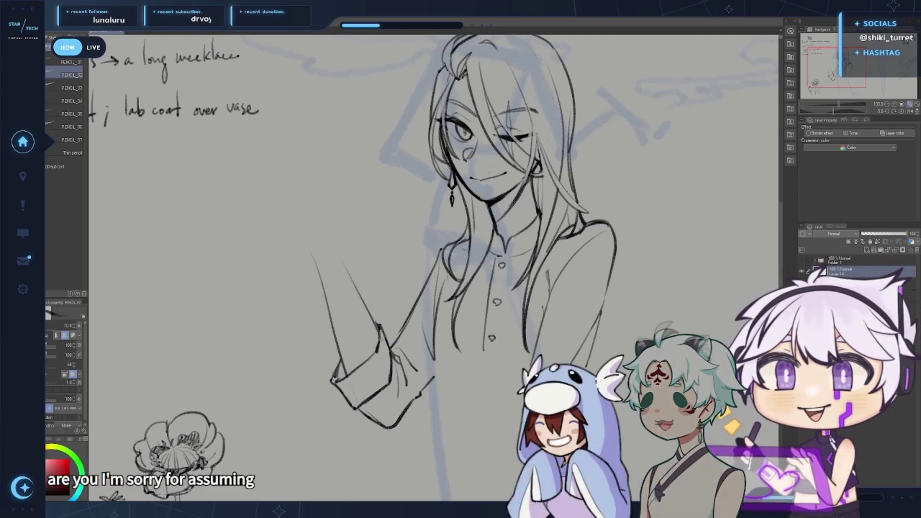
{"action": "key", "text": "ctrl+z"}
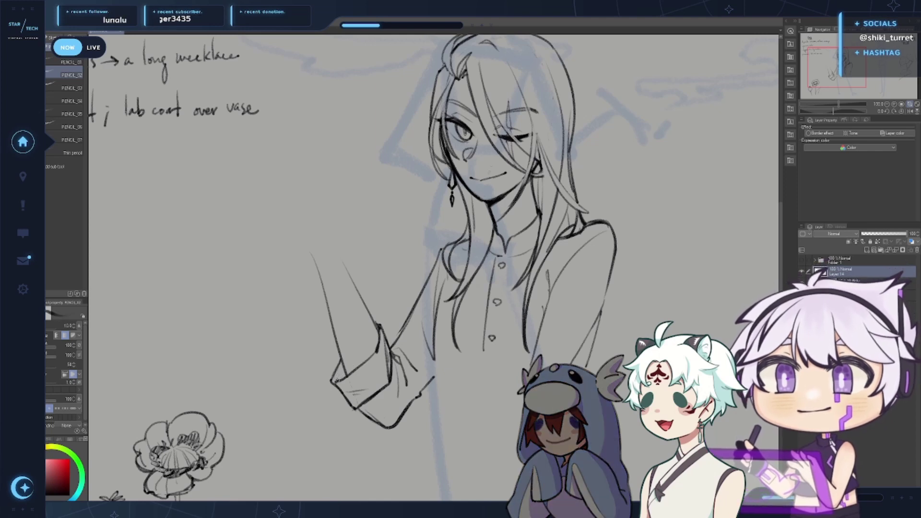
Sketch the wrist, the wrist crease and the rough outline of the palm-up hand at the end of the forearm
{"action": "left_click_drag", "start_coordinate": [356, 330], "coordinate": [362, 359]}
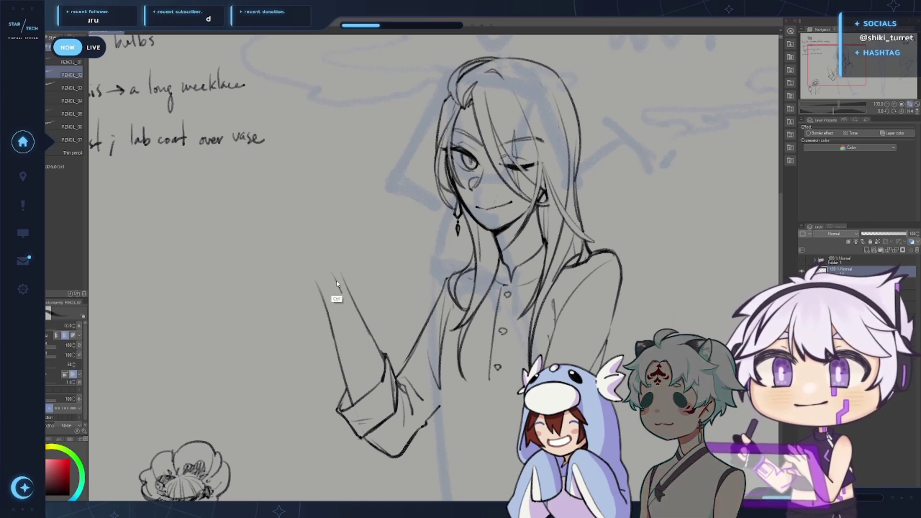
{"action": "left_click_drag", "start_coordinate": [336, 279], "coordinate": [339, 292]}
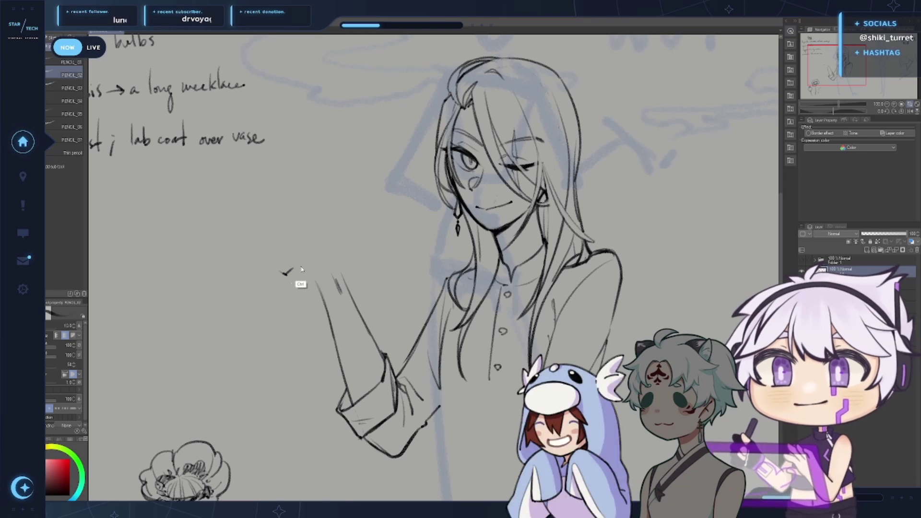
{"action": "left_click_drag", "start_coordinate": [283, 272], "coordinate": [328, 256]}
{"action": "key", "text": "ctrl+z"}
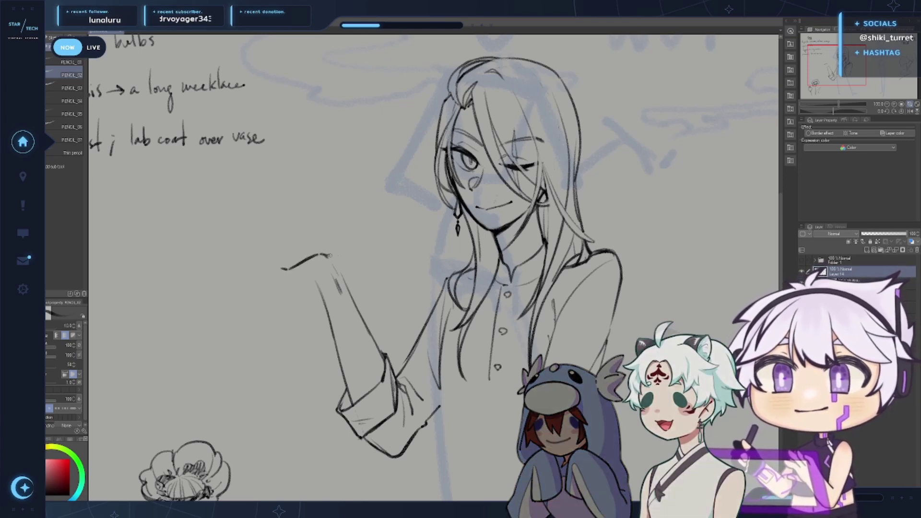
{"action": "mouse_move", "coordinate": [315, 250]}
{"action": "left_mouse_down"}
{"action": "mouse_move", "coordinate": [340, 267]}
{"action": "mouse_move", "coordinate": [336, 255]}
{"action": "mouse_move", "coordinate": [358, 306]}
{"action": "left_mouse_up"}
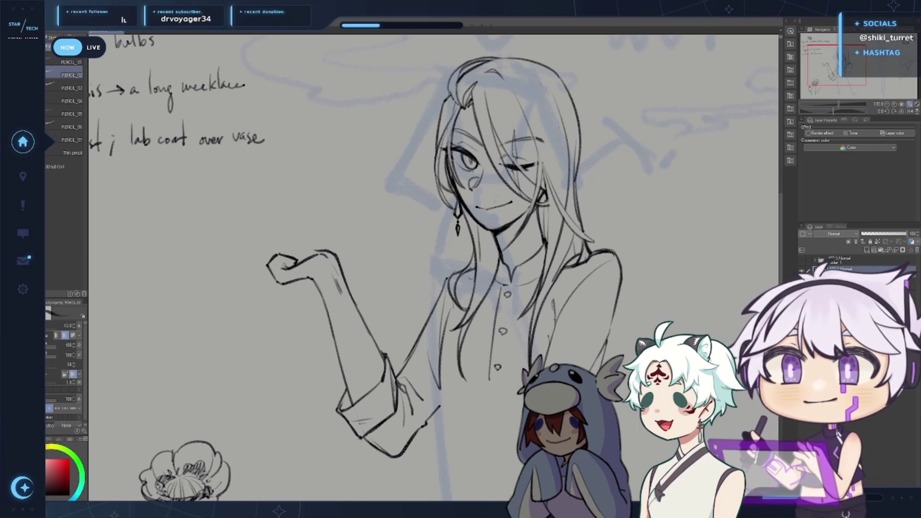
Redraw the curled fingers inside the palm and undo the trial strokes for the outer fingertip
{"action": "key", "text": "ctrl+z"}
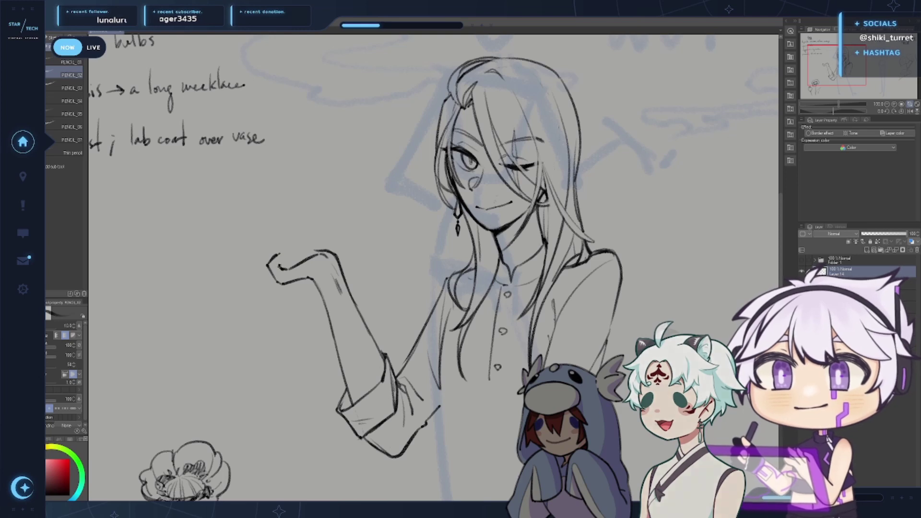
{"action": "left_click_drag", "start_coordinate": [280, 266], "coordinate": [289, 267]}
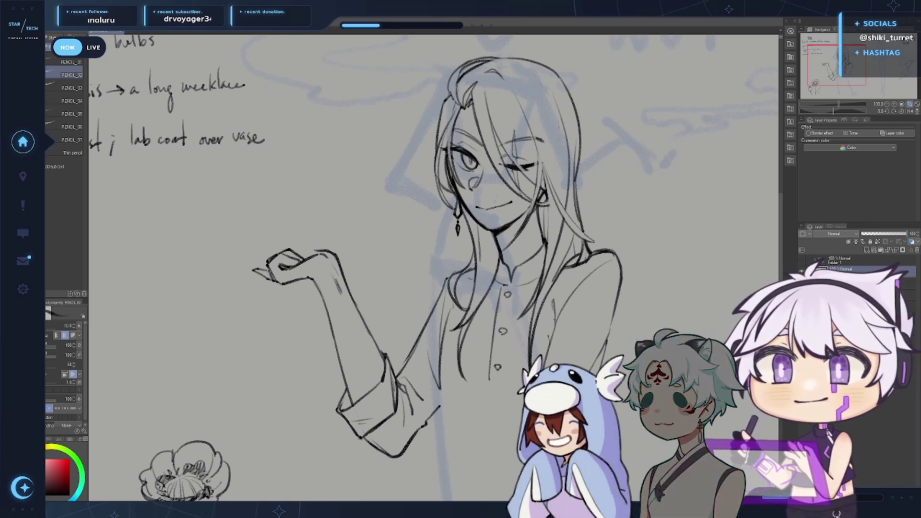
{"action": "key", "text": "ctrl+z"}
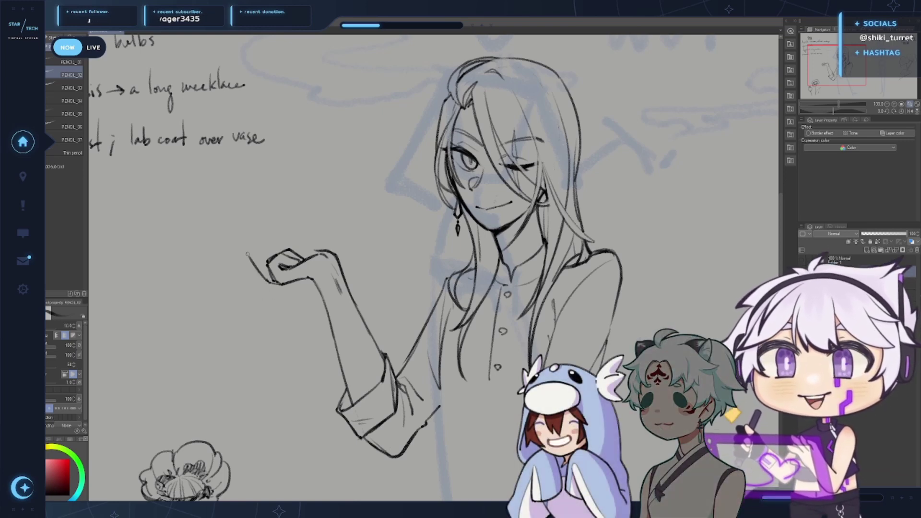
{"action": "key", "text": "ctrl+z"}
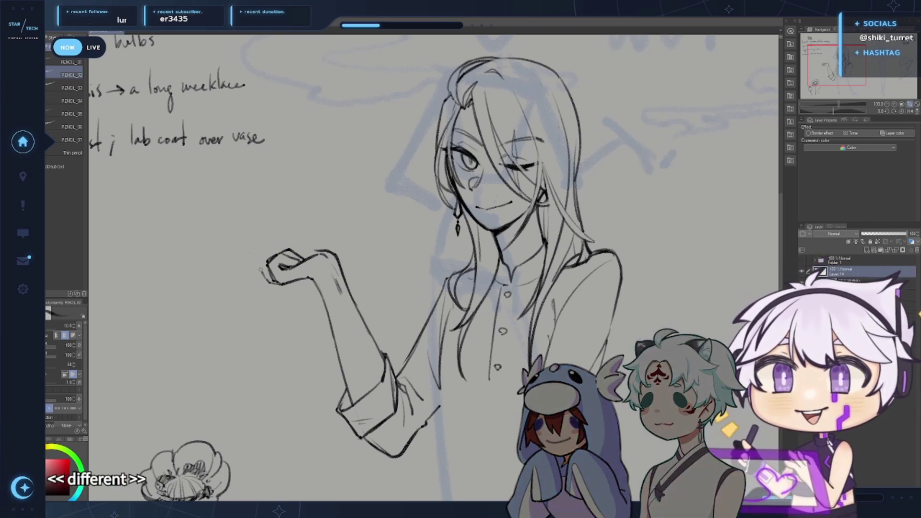
Sketch a raised, bent finger rising from the outer edge of the curled hand
{"action": "left_click_drag", "start_coordinate": [268, 282], "coordinate": [253, 260]}
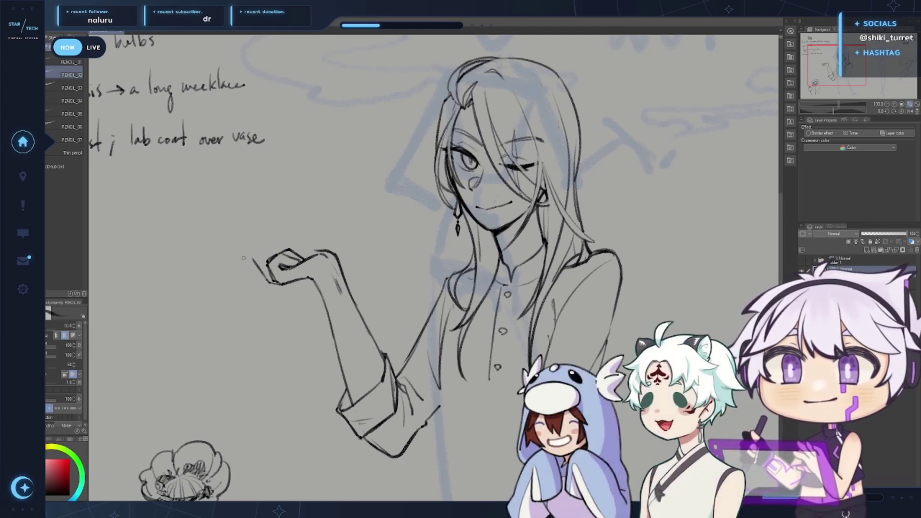
{"action": "mouse_move", "coordinate": [272, 281]}
{"action": "left_mouse_down"}
{"action": "mouse_move", "coordinate": [258, 262]}
{"action": "mouse_move", "coordinate": [263, 251]}
{"action": "mouse_move", "coordinate": [256, 256]}
{"action": "mouse_move", "coordinate": [279, 245]}
{"action": "left_mouse_up"}
{"action": "key", "text": "ctrl+z"}
{"action": "key", "text": "ctrl+z"}
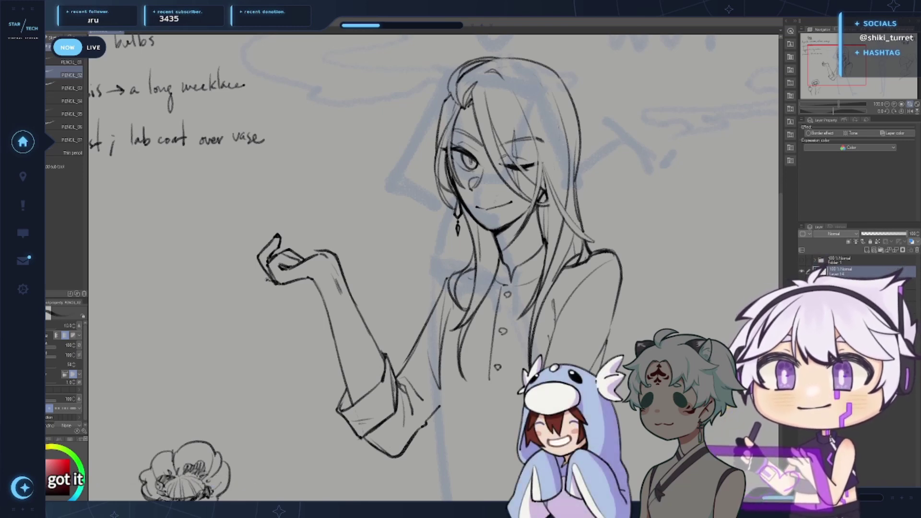
Sketch a long finger extending outward from the underside of the hand, redrawing it until its length fits
{"action": "key", "text": "ctrl+z"}
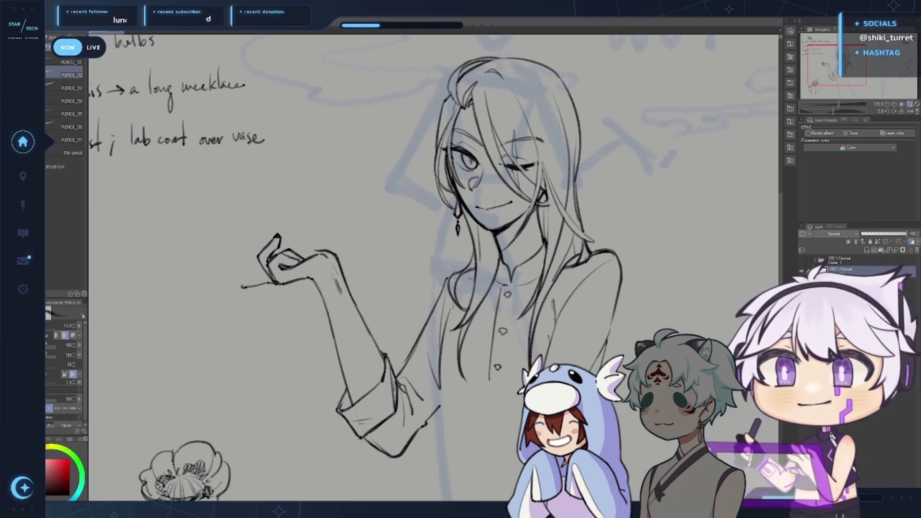
{"action": "left_click_drag", "start_coordinate": [241, 287], "coordinate": [253, 276]}
{"action": "key", "text": "ctrl+z"}
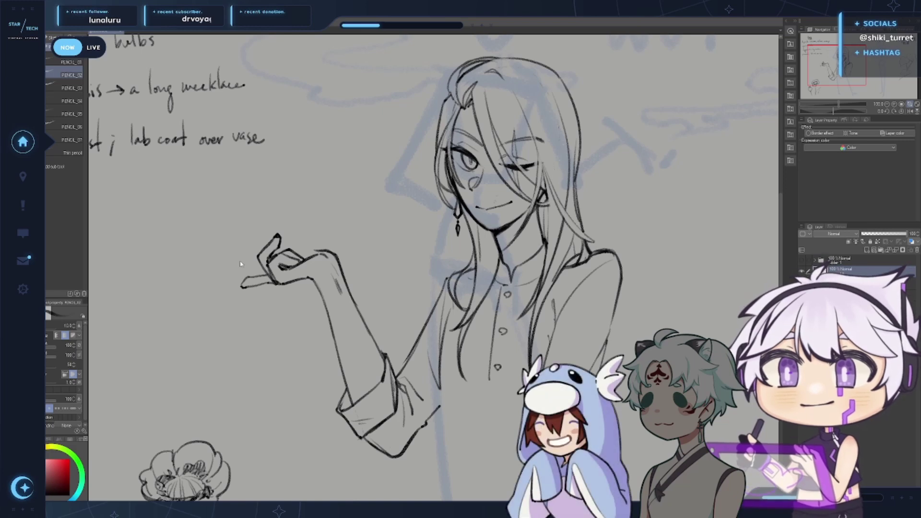
{"action": "key", "text": "ctrl+z"}
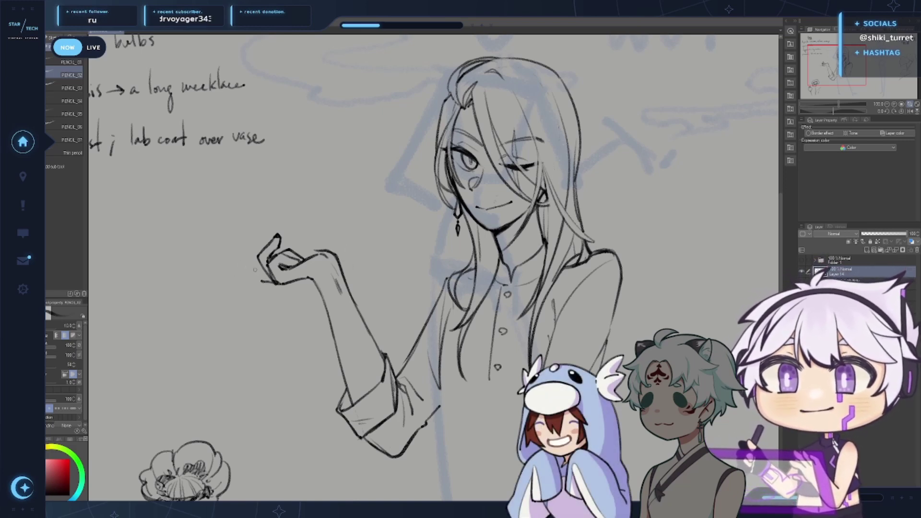
{"action": "key", "text": "ctrl+z"}
{"action": "mouse_move", "coordinate": [277, 283]}
{"action": "left_mouse_down"}
{"action": "mouse_move", "coordinate": [230, 277]}
{"action": "mouse_move", "coordinate": [244, 265]}
{"action": "mouse_move", "coordinate": [269, 266]}
{"action": "left_mouse_up"}
{"action": "key", "text": "ctrl+z"}
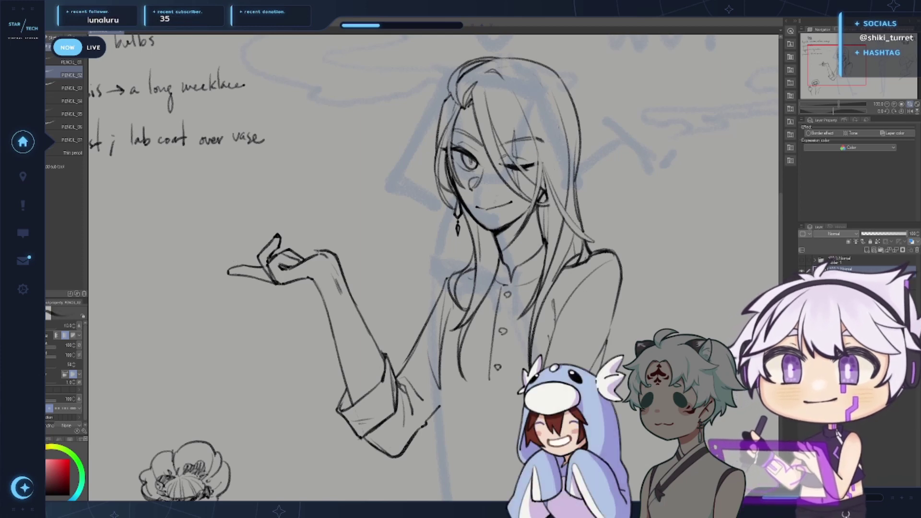
Refine the knuckle and finger lines along the upper edge of the hand
{"action": "left_click_drag", "start_coordinate": [320, 251], "coordinate": [281, 249]}
{"action": "key", "text": "ctrl+z"}
{"action": "key", "text": "ctrl+z"}
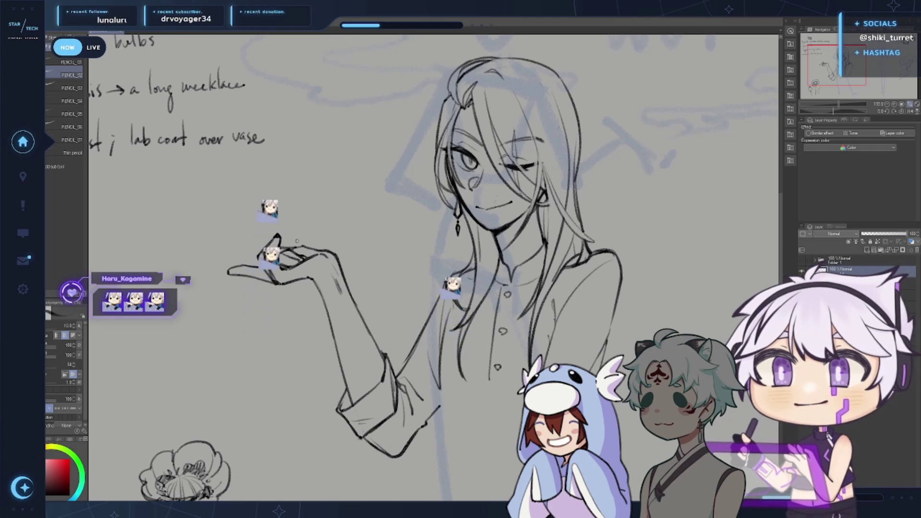
Draw a long, slightly slanted straight line through the hand on a new layer for the pipe stem
{"action": "left_click_drag", "start_coordinate": [289, 283], "coordinate": [341, 294]}
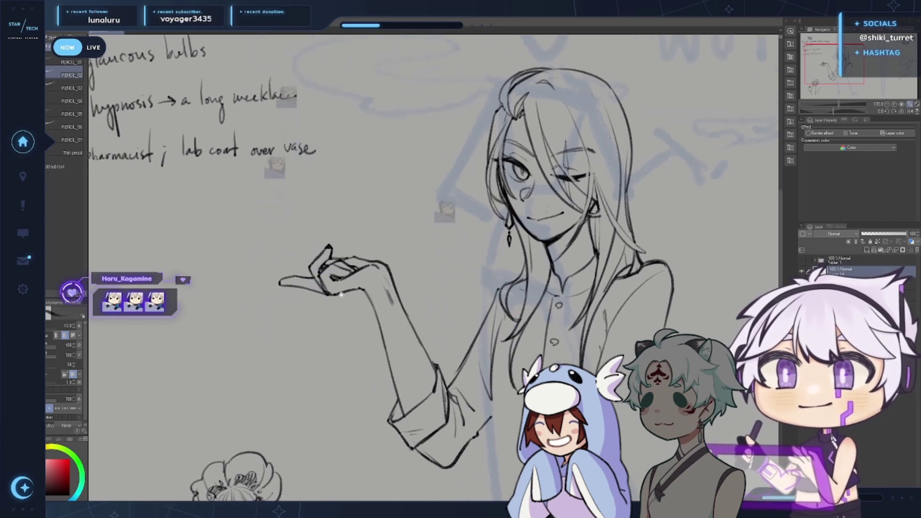
{"action": "left_click", "coordinate": [866, 250]}
{"action": "left_click_drag", "start_coordinate": [258, 274], "coordinate": [434, 245]}
{"action": "key", "text": "ctrl+z"}
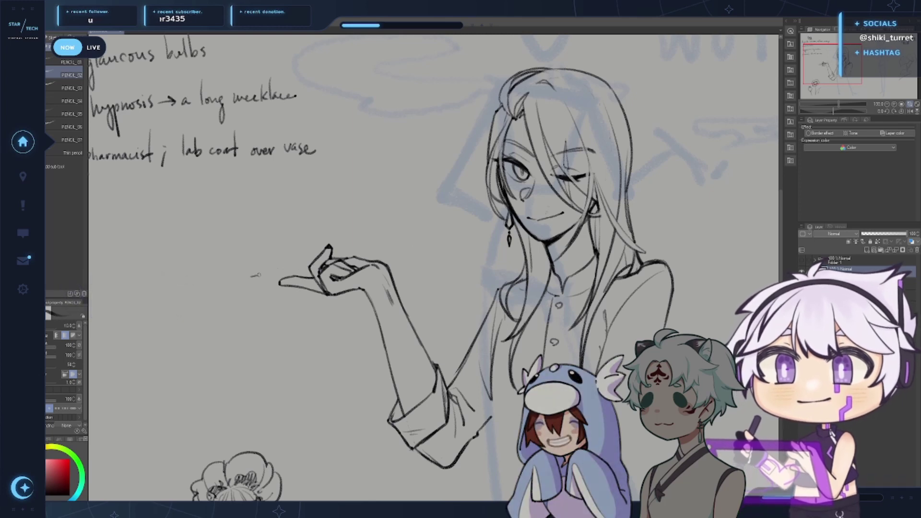
{"action": "left_click_drag", "start_coordinate": [238, 278], "coordinate": [391, 251]}
Copy the slanted line slightly below the original to form a parallel-sided pipe stem, and return to the pencil
{"action": "key", "text": "k"}
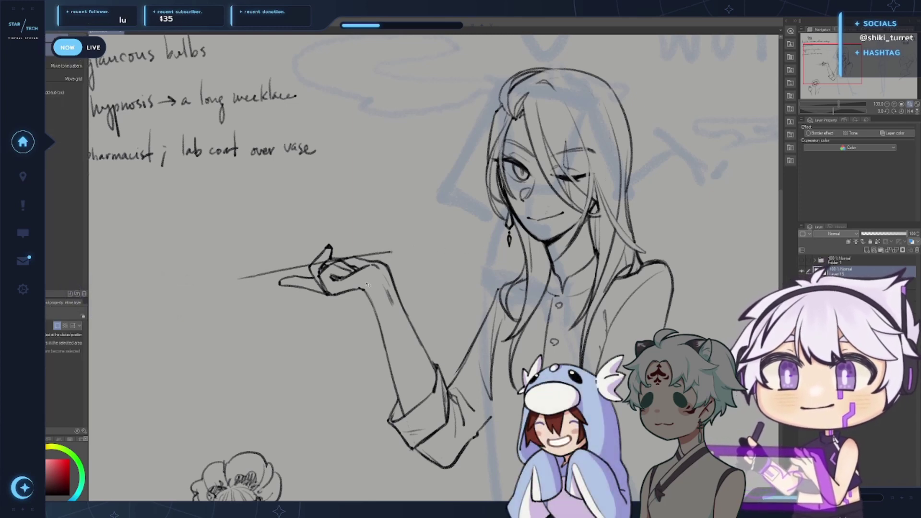
{"action": "left_click_drag", "start_coordinate": [367, 282], "coordinate": [367, 286]}
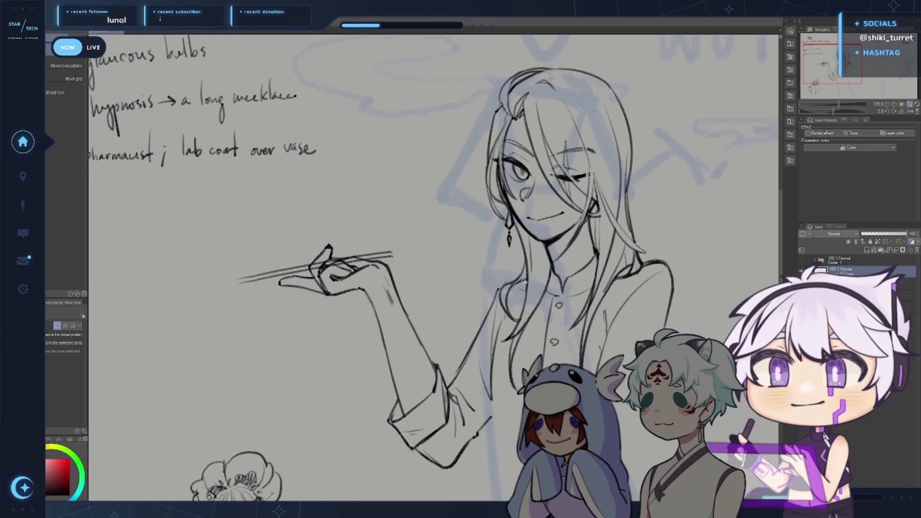
{"action": "left_click", "coordinate": [896, 250]}
{"action": "left_click_drag", "start_coordinate": [489, 309], "coordinate": [491, 313]}
{"action": "key", "text": "p"}
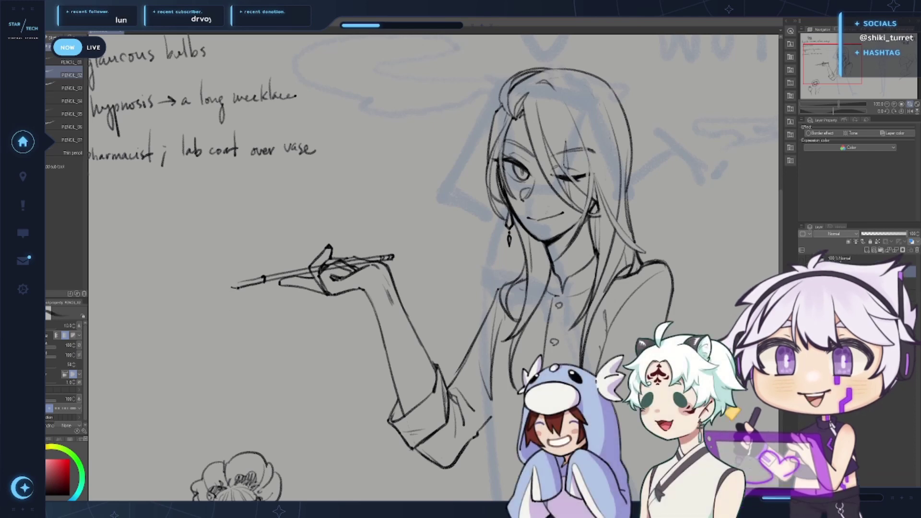
Try an angular bowl on the outer end of the pipe stem, and undo it back to the plain stem
{"action": "mouse_move", "coordinate": [228, 280]}
{"action": "left_mouse_down"}
{"action": "mouse_move", "coordinate": [232, 289]}
{"action": "mouse_move", "coordinate": [226, 273]}
{"action": "mouse_move", "coordinate": [238, 276]}
{"action": "left_mouse_up"}
{"action": "key", "text": "ctrl+z"}
{"action": "key", "text": "ctrl+z"}
{"action": "key", "text": "ctrl+z"}
{"action": "key", "text": "ctrl+z"}
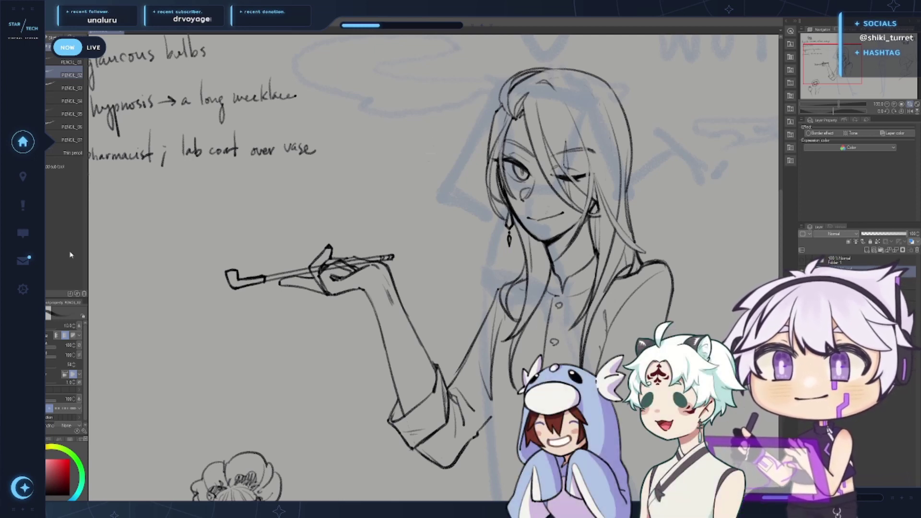
{"action": "key", "text": "ctrl+z"}
{"action": "key", "text": "ctrl+z"}
{"action": "key", "text": "ctrl+z"}
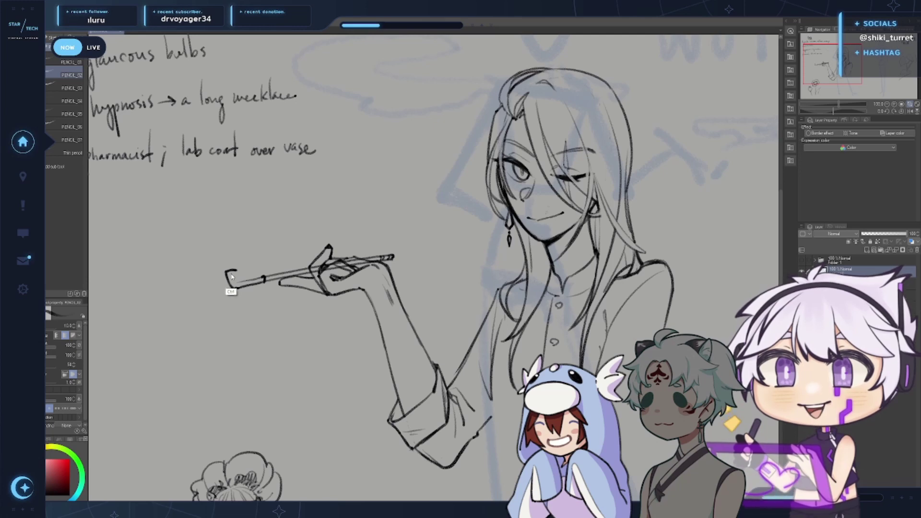
{"action": "key", "text": "ctrl+z"}
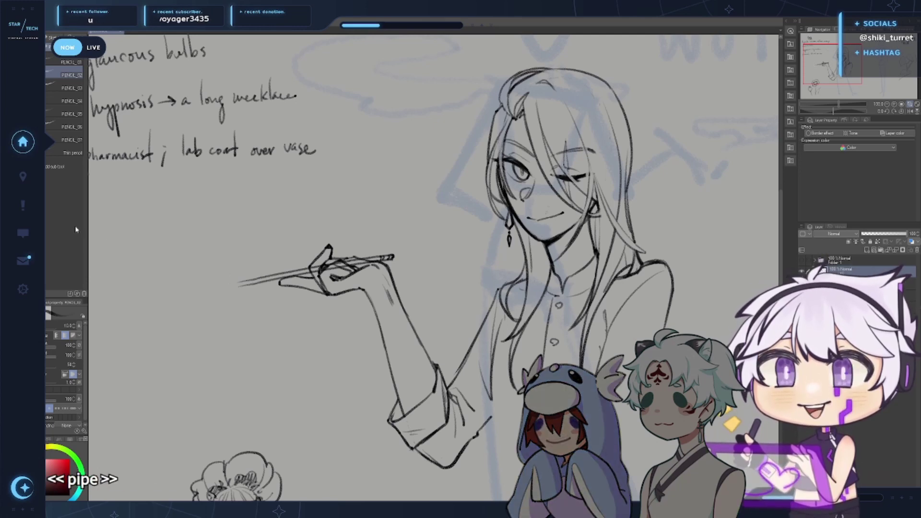
Close the outer end of the pipe stem and add a small rounded joint near it
{"action": "left_click_drag", "start_coordinate": [261, 313], "coordinate": [256, 294]}
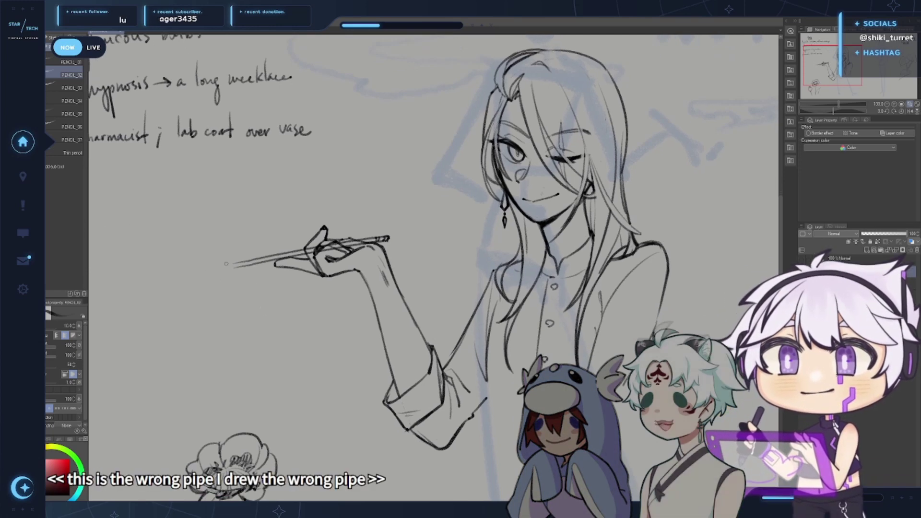
{"action": "left_click_drag", "start_coordinate": [232, 264], "coordinate": [248, 264]}
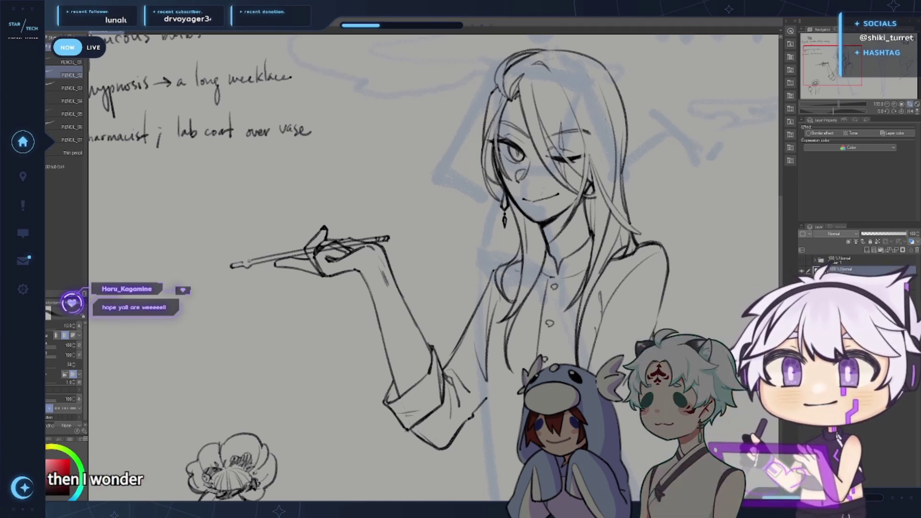
{"action": "left_click_drag", "start_coordinate": [245, 220], "coordinate": [251, 226]}
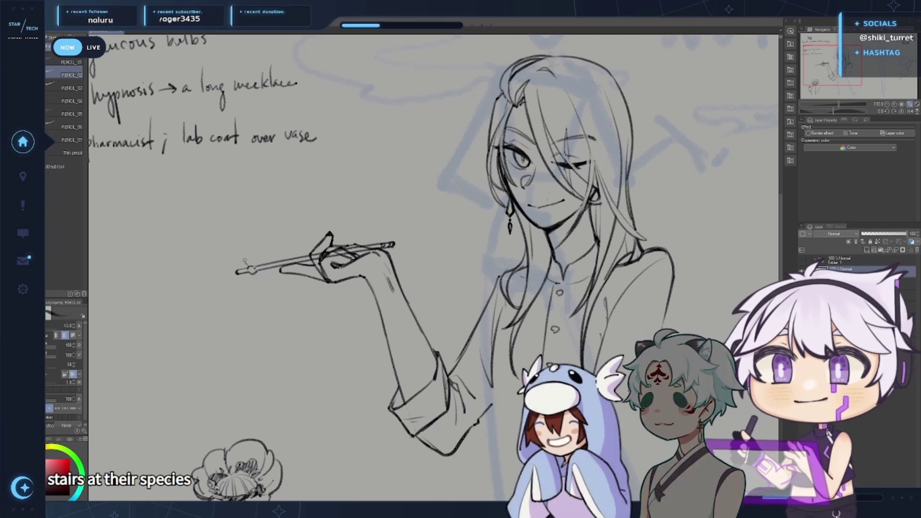
Draw a small cup-shaped bowl on top of the stem's rounded joint, redrawing its outline until it looks clean
{"action": "mouse_move", "coordinate": [245, 260]}
{"action": "left_mouse_down"}
{"action": "mouse_move", "coordinate": [308, 367]}
{"action": "mouse_move", "coordinate": [281, 367]}
{"action": "mouse_move", "coordinate": [277, 286]}
{"action": "left_mouse_up"}
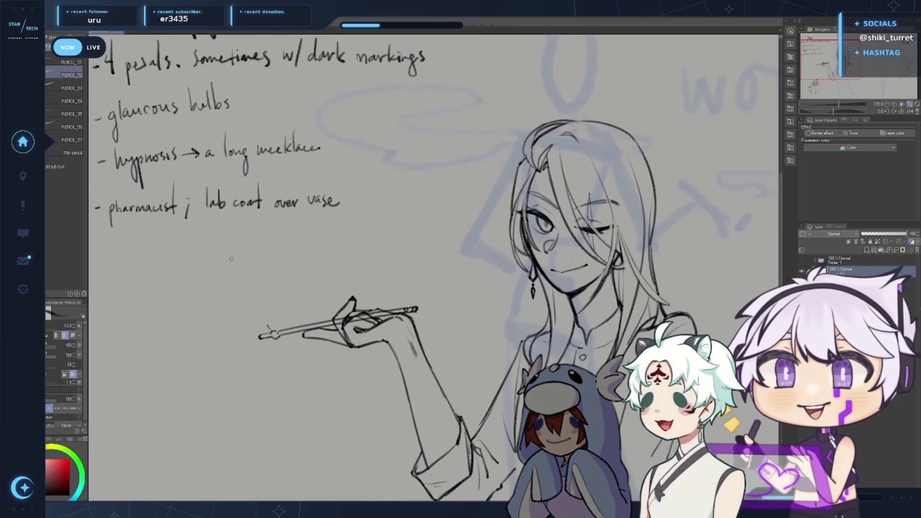
{"action": "key", "text": "ctrl+z"}
{"action": "mouse_move", "coordinate": [272, 332]}
{"action": "left_mouse_down"}
{"action": "mouse_move", "coordinate": [268, 322]}
{"action": "mouse_move", "coordinate": [276, 330]}
{"action": "mouse_move", "coordinate": [280, 320]}
{"action": "left_mouse_up"}
{"action": "key", "text": "ctrl+z"}
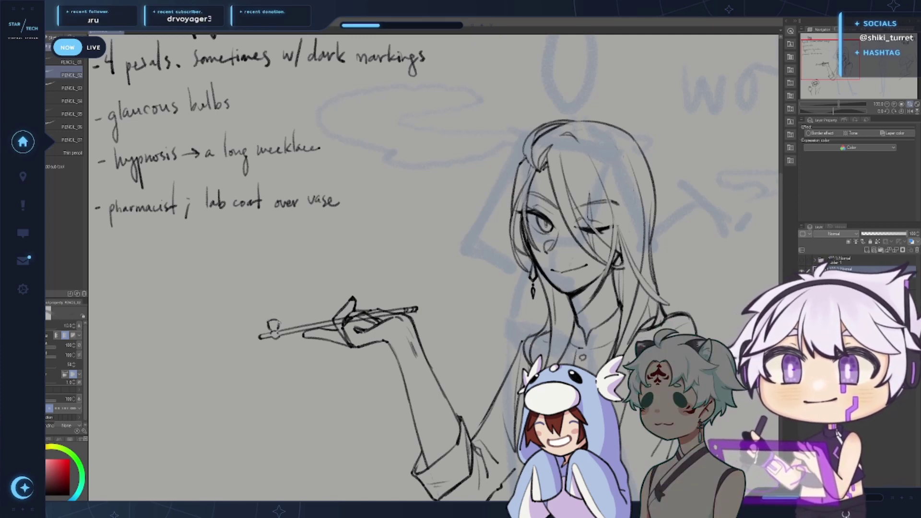
{"action": "key", "text": "ctrl+z"}
{"action": "mouse_move", "coordinate": [268, 321]}
{"action": "left_mouse_down"}
{"action": "mouse_move", "coordinate": [280, 321]}
{"action": "mouse_move", "coordinate": [276, 330]}
{"action": "left_mouse_up"}
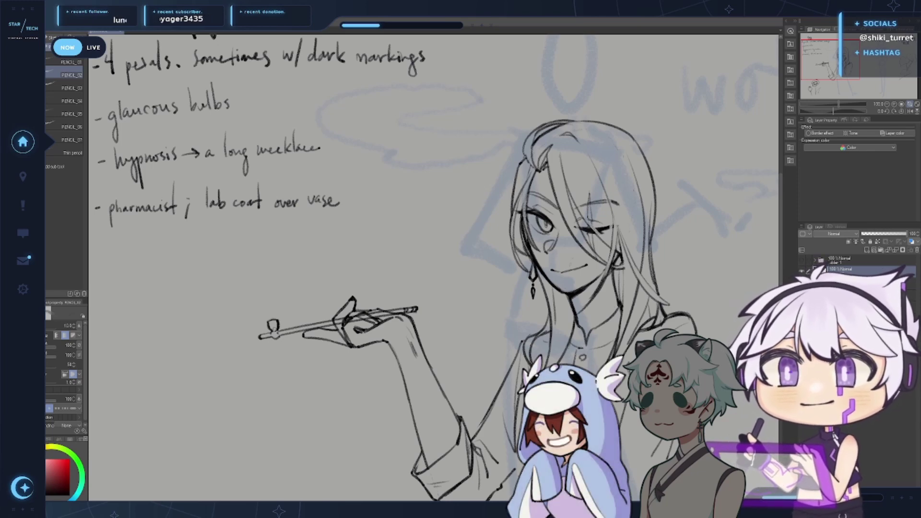
{"action": "key", "text": "ctrl+z"}
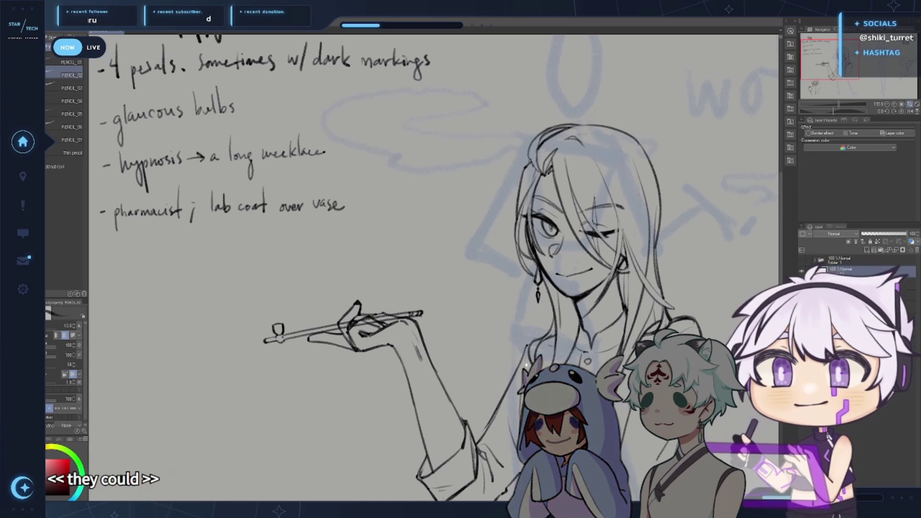
Draw a smoke trail rising from the pipe bowl into a long, flat wavy cloud drifting away from the character
{"action": "left_click_drag", "start_coordinate": [539, 339], "coordinate": [535, 328]}
{"action": "left_click_drag", "start_coordinate": [483, 348], "coordinate": [457, 304]}
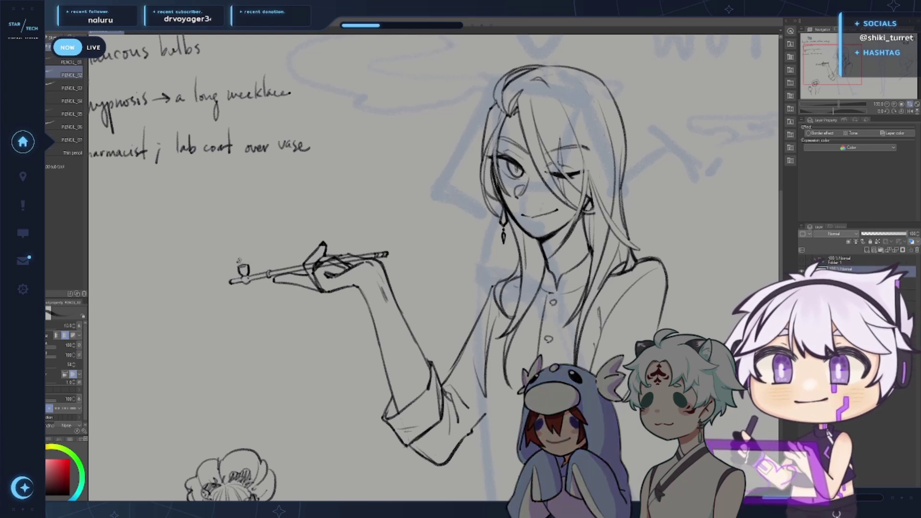
{"action": "mouse_move", "coordinate": [235, 260]}
{"action": "left_mouse_down"}
{"action": "mouse_move", "coordinate": [163, 240]}
{"action": "mouse_move", "coordinate": [177, 212]}
{"action": "mouse_move", "coordinate": [239, 208]}
{"action": "mouse_move", "coordinate": [288, 222]}
{"action": "left_mouse_up"}
{"action": "key", "text": "ctrl+z"}
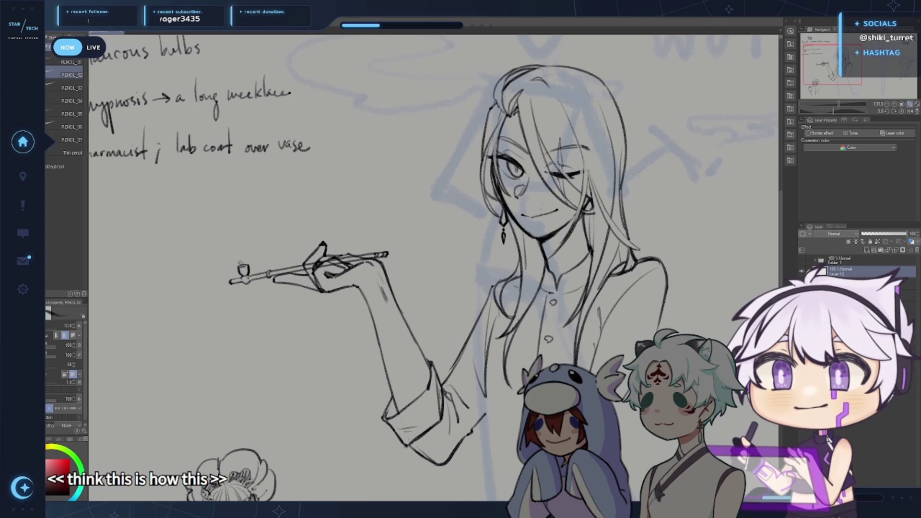
{"action": "mouse_move", "coordinate": [241, 263]}
{"action": "left_mouse_down"}
{"action": "mouse_move", "coordinate": [150, 256]}
{"action": "mouse_move", "coordinate": [173, 245]}
{"action": "mouse_move", "coordinate": [127, 243]}
{"action": "mouse_move", "coordinate": [102, 229]}
{"action": "mouse_move", "coordinate": [213, 214]}
{"action": "mouse_move", "coordinate": [254, 219]}
{"action": "mouse_move", "coordinate": [236, 240]}
{"action": "mouse_move", "coordinate": [254, 261]}
{"action": "left_mouse_up"}
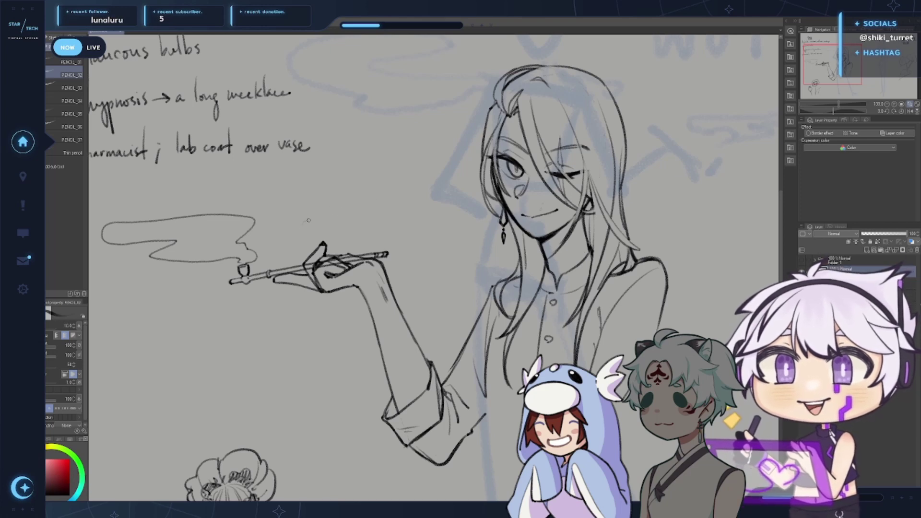
Try a rounded smoke cloud outline above the raised hand, and delete it
{"action": "mouse_move", "coordinate": [309, 220]}
{"action": "left_mouse_down"}
{"action": "mouse_move", "coordinate": [321, 195]}
{"action": "mouse_move", "coordinate": [370, 189]}
{"action": "mouse_move", "coordinate": [422, 199]}
{"action": "mouse_move", "coordinate": [394, 218]}
{"action": "mouse_move", "coordinate": [303, 228]}
{"action": "left_mouse_up"}
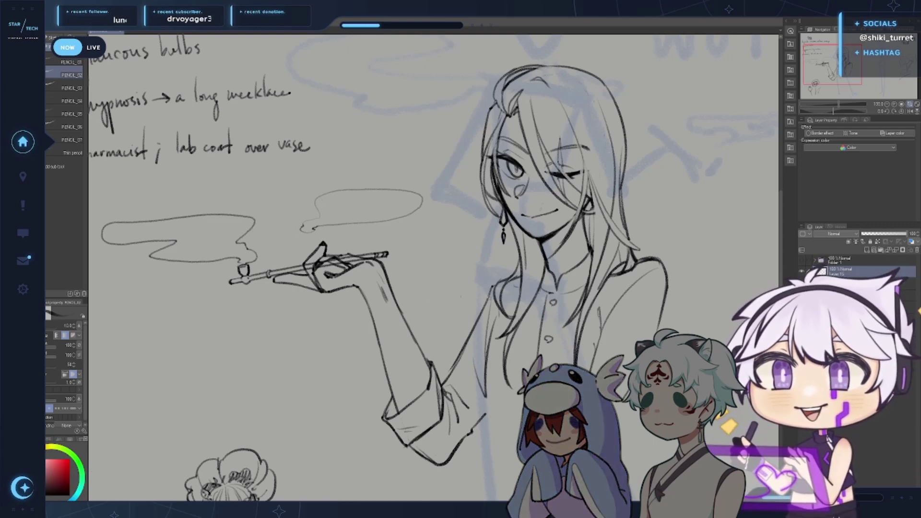
{"action": "key", "text": "m"}
{"action": "mouse_move", "coordinate": [301, 241]}
{"action": "left_mouse_down"}
{"action": "mouse_move", "coordinate": [371, 228]}
{"action": "mouse_move", "coordinate": [467, 194]}
{"action": "mouse_move", "coordinate": [311, 183]}
{"action": "left_mouse_up"}
{"action": "key", "text": "Delete"}
{"action": "key", "text": "p"}
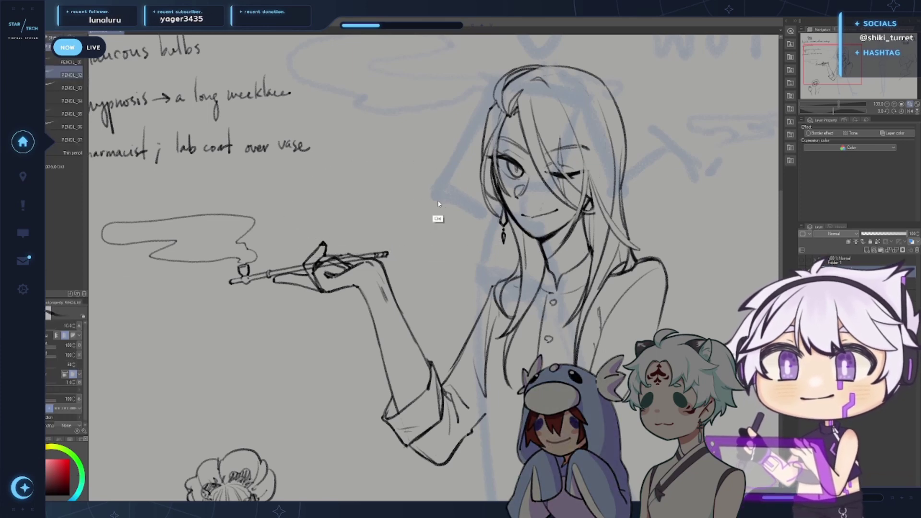
Draw thin smoke wisps drifting behind both sides of the head and across the top of the hair
{"action": "mouse_move", "coordinate": [462, 153]}
{"action": "left_mouse_down"}
{"action": "mouse_move", "coordinate": [434, 168]}
{"action": "mouse_move", "coordinate": [292, 180]}
{"action": "mouse_move", "coordinate": [312, 190]}
{"action": "mouse_move", "coordinate": [399, 191]}
{"action": "mouse_move", "coordinate": [467, 176]}
{"action": "left_mouse_up"}
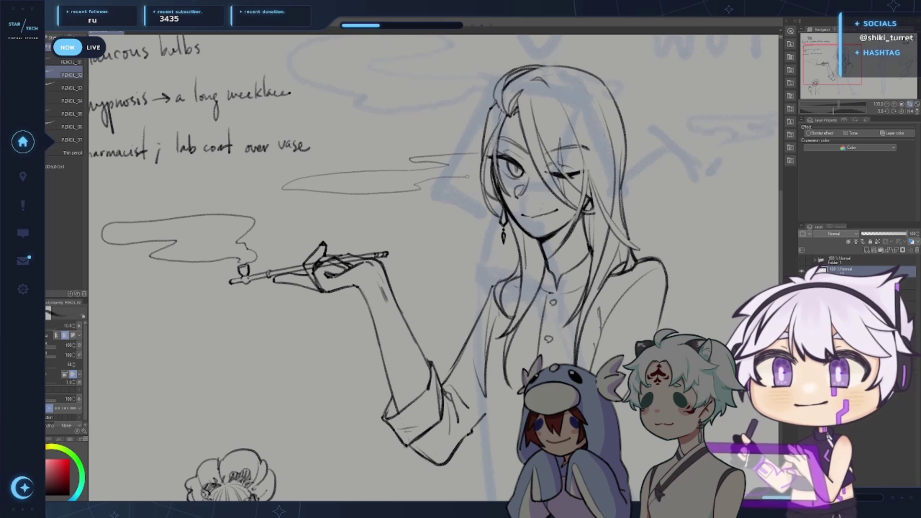
{"action": "mouse_move", "coordinate": [652, 148]}
{"action": "left_mouse_down"}
{"action": "mouse_move", "coordinate": [624, 165]}
{"action": "mouse_move", "coordinate": [618, 156]}
{"action": "mouse_move", "coordinate": [671, 150]}
{"action": "mouse_move", "coordinate": [722, 162]}
{"action": "mouse_move", "coordinate": [690, 176]}
{"action": "mouse_move", "coordinate": [628, 179]}
{"action": "left_mouse_up"}
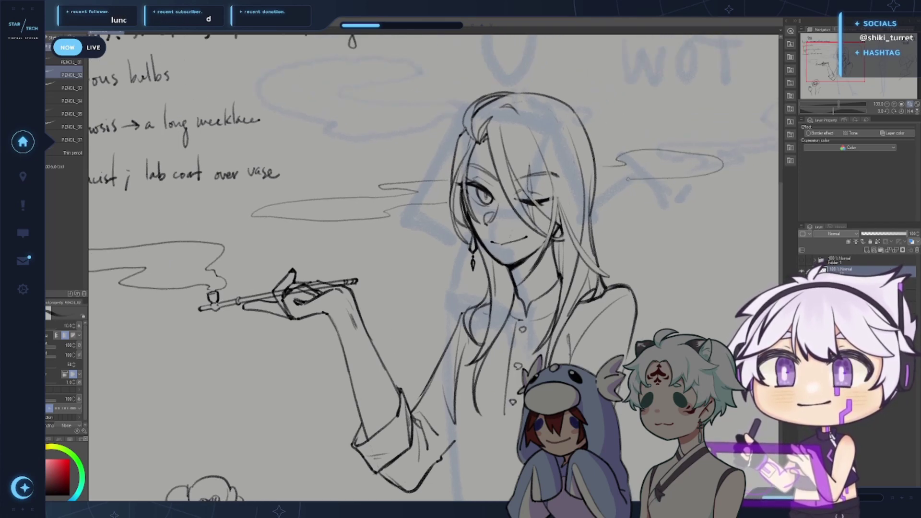
{"action": "mouse_move", "coordinate": [585, 111]}
{"action": "left_mouse_down"}
{"action": "mouse_move", "coordinate": [603, 110]}
{"action": "mouse_move", "coordinate": [592, 122]}
{"action": "mouse_move", "coordinate": [658, 108]}
{"action": "mouse_move", "coordinate": [539, 84]}
{"action": "mouse_move", "coordinate": [609, 95]}
{"action": "mouse_move", "coordinate": [619, 106]}
{"action": "mouse_move", "coordinate": [539, 115]}
{"action": "mouse_move", "coordinate": [558, 109]}
{"action": "left_mouse_up"}
{"action": "key", "text": "ctrl+z"}
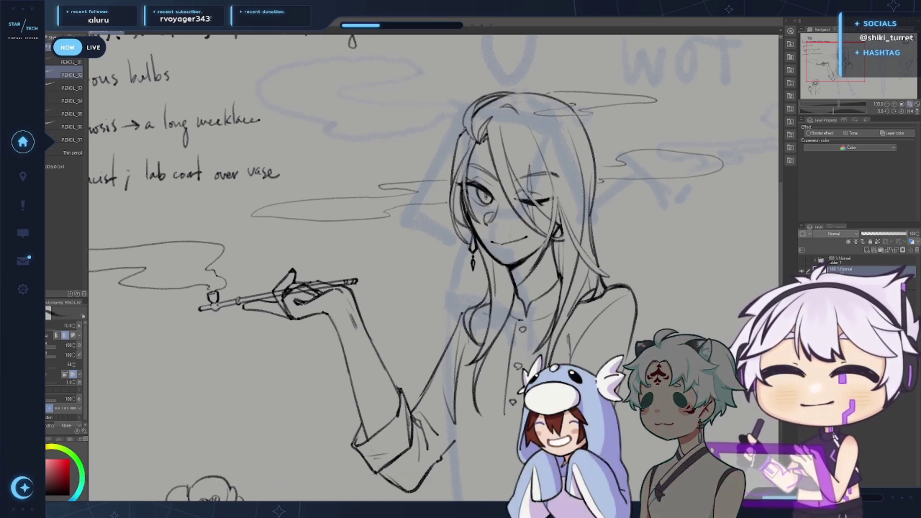
Check the sketch mirrored, and draw the torso's side line from the raised arm's sleeve down to the waist
{"action": "left_click_drag", "start_coordinate": [432, 268], "coordinate": [381, 249]}
{"action": "left_click_drag", "start_coordinate": [533, 181], "coordinate": [529, 145]}
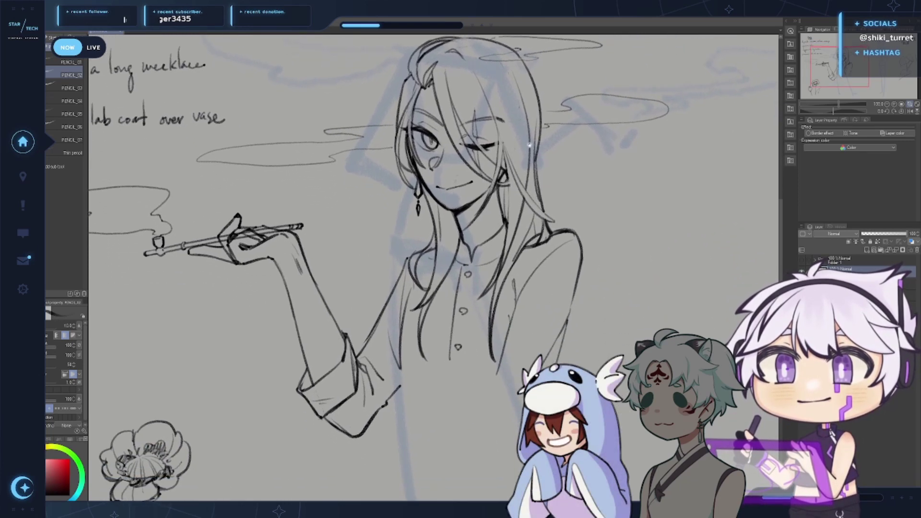
{"action": "left_click", "coordinate": [620, 157], "text": "alt"}
{"action": "key", "text": "h"}
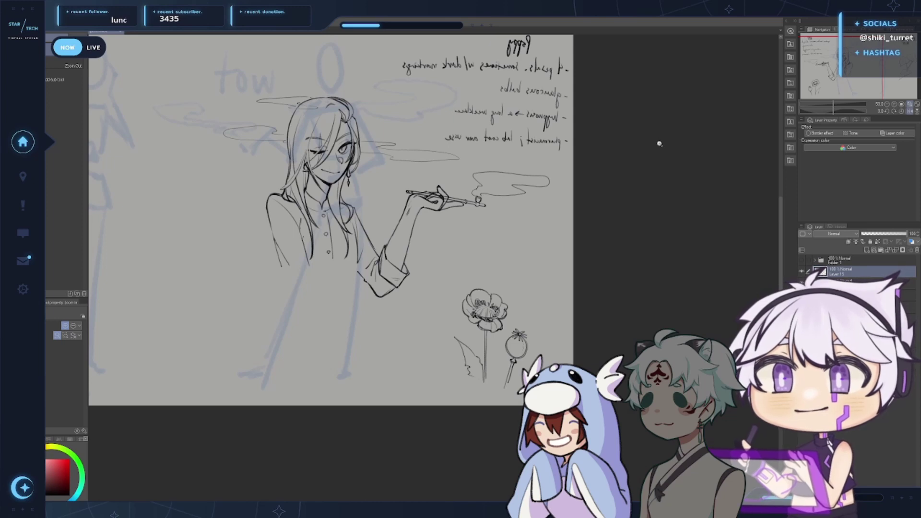
{"action": "key", "text": "h"}
{"action": "left_click", "coordinate": [625, 184]}
{"action": "left_click_drag", "start_coordinate": [627, 187], "coordinate": [651, 116]}
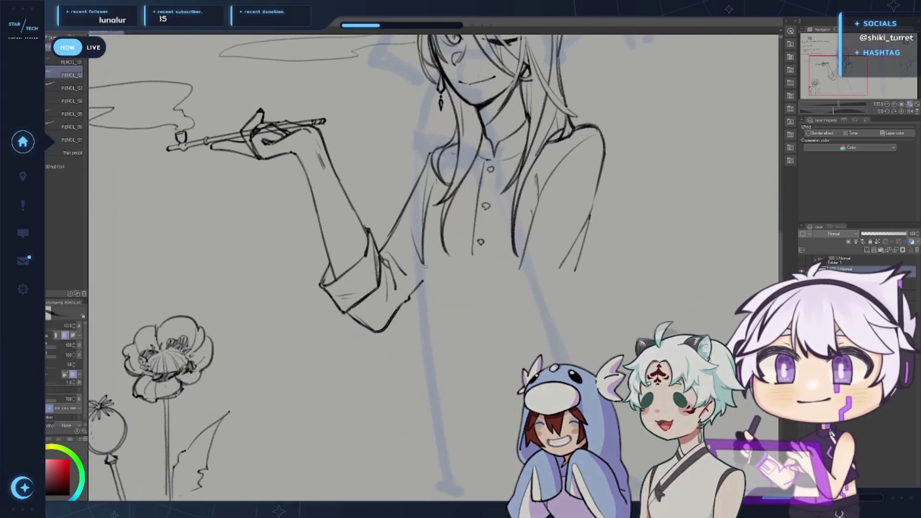
{"action": "key", "text": "ctrl+z"}
{"action": "mouse_move", "coordinate": [425, 266]}
{"action": "left_mouse_down"}
{"action": "mouse_move", "coordinate": [425, 322]}
{"action": "mouse_move", "coordinate": [423, 314]}
{"action": "left_mouse_up"}
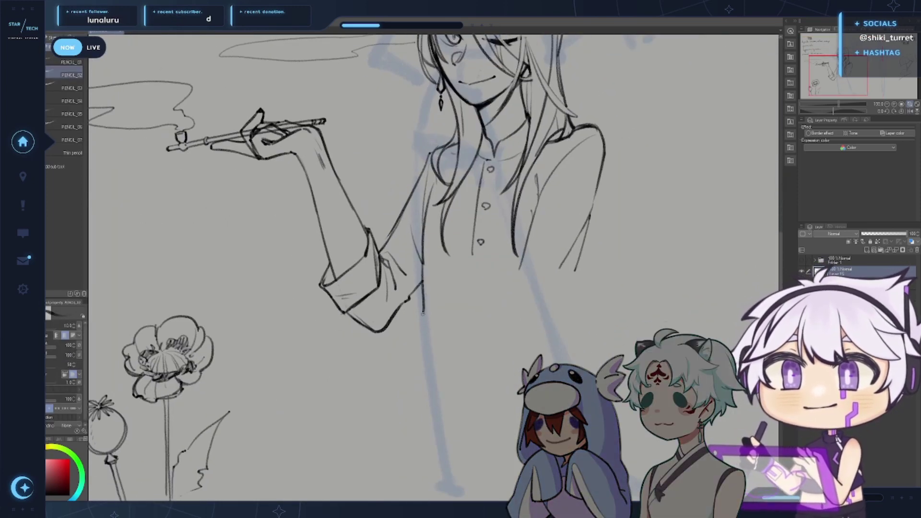
{"action": "key", "text": "ctrl+z"}
{"action": "left_click_drag", "start_coordinate": [422, 263], "coordinate": [419, 319]}
{"action": "key", "text": "ctrl+z"}
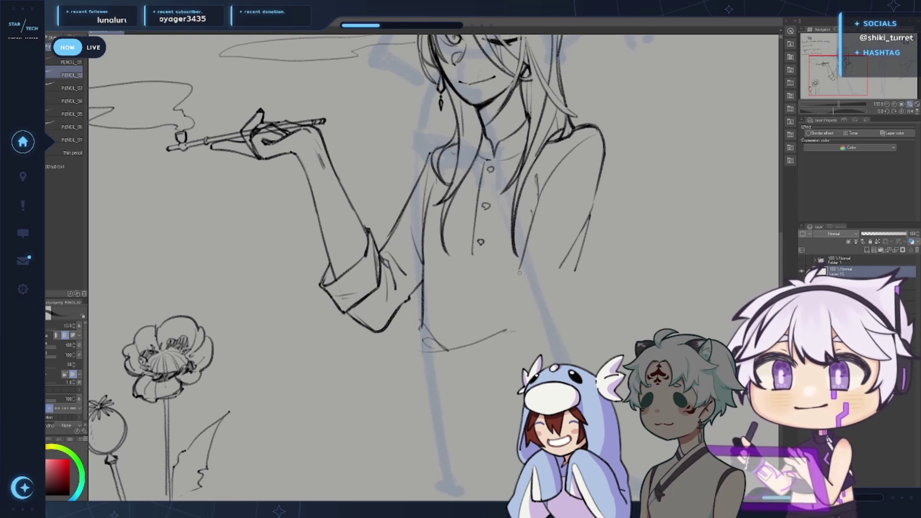
Draw the inner sleeve line of the lowered arm from the chest down to the bend of the elbow
{"action": "left_click_drag", "start_coordinate": [518, 273], "coordinate": [500, 315]}
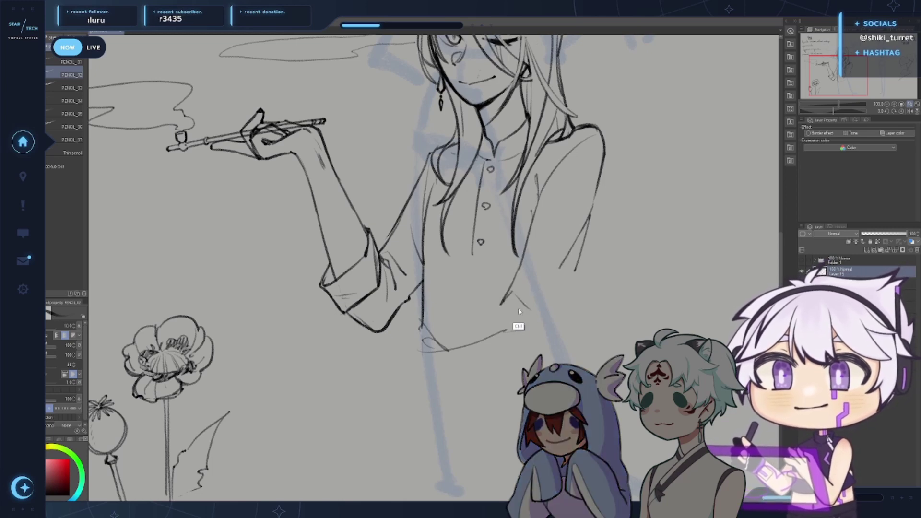
{"action": "key", "text": "ctrl+z"}
{"action": "left_click_drag", "start_coordinate": [521, 260], "coordinate": [502, 299]}
{"action": "key", "text": "ctrl+z"}
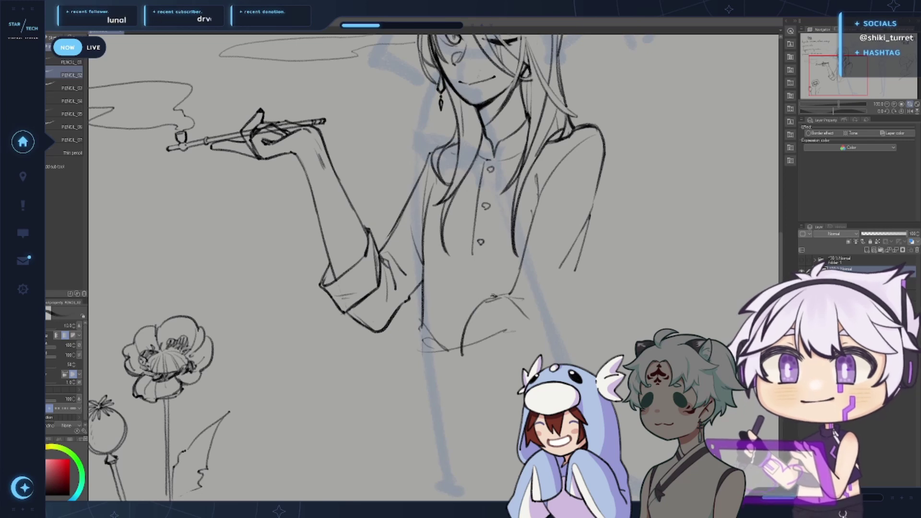
Draw the rolled cuff of the bent arm across the waist, and add the sleeve's underside line toward the elbow
{"action": "mouse_move", "coordinate": [451, 309]}
{"action": "left_mouse_down"}
{"action": "mouse_move", "coordinate": [434, 359]}
{"action": "mouse_move", "coordinate": [467, 365]}
{"action": "left_mouse_up"}
{"action": "key", "text": "p"}
{"action": "mouse_move", "coordinate": [440, 336]}
{"action": "left_mouse_down"}
{"action": "mouse_move", "coordinate": [442, 353]}
{"action": "mouse_move", "coordinate": [456, 348]}
{"action": "left_mouse_up"}
{"action": "key", "text": "p"}
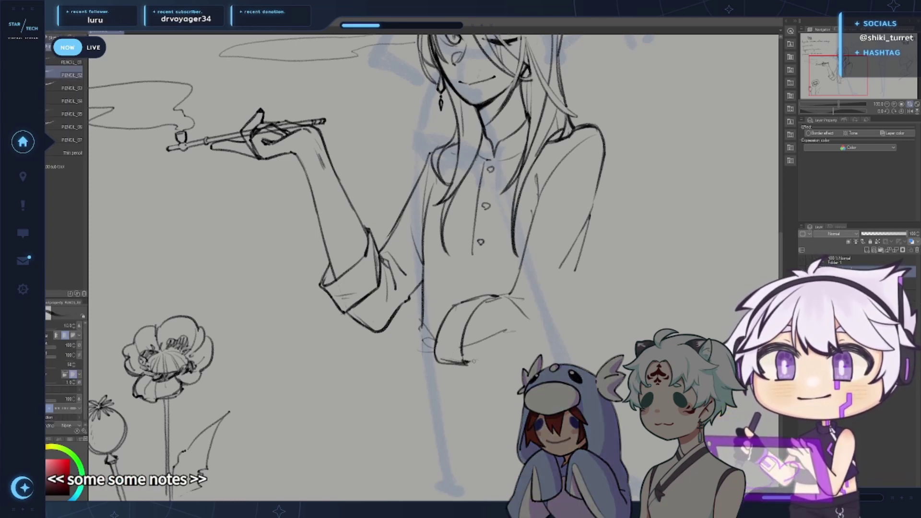
{"action": "key", "text": "ctrl+z"}
{"action": "left_click_drag", "start_coordinate": [468, 361], "coordinate": [518, 349]}
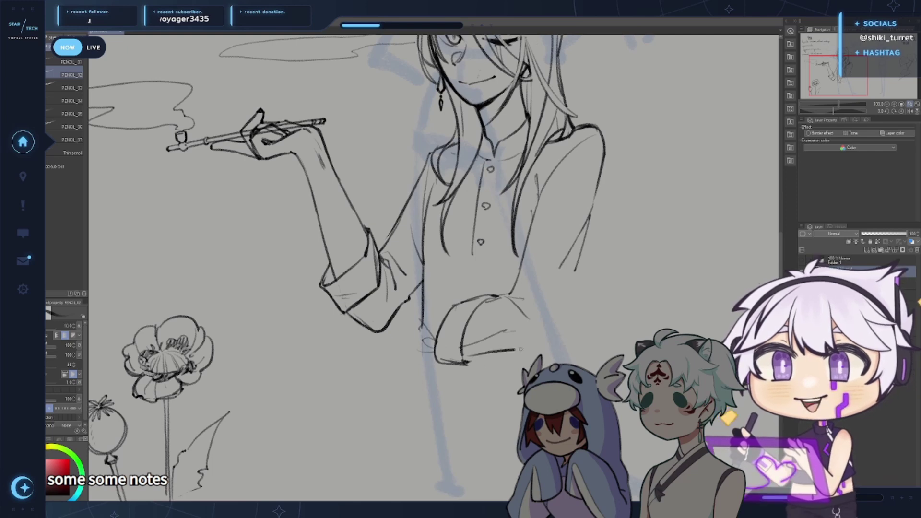
Draw the outer sleeve line down to the elbow in mirrored view, and clean up the cuff's lower edge
{"action": "key", "text": "h"}
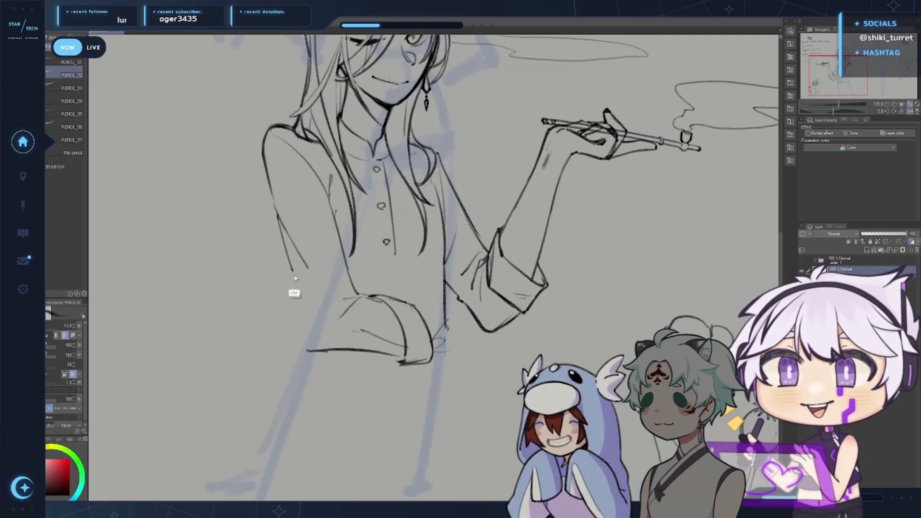
{"action": "left_click_drag", "start_coordinate": [289, 261], "coordinate": [319, 343]}
{"action": "key", "text": "ctrl+z"}
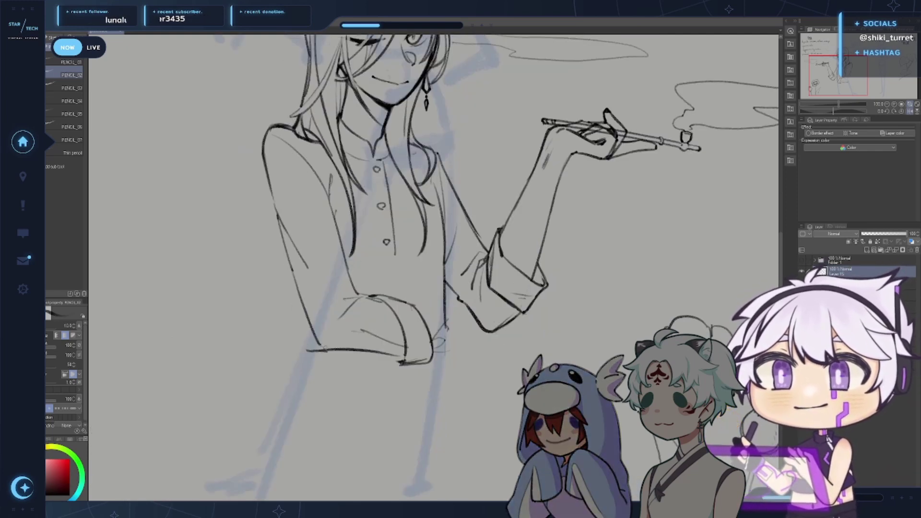
{"action": "key", "text": "h"}
{"action": "key", "text": "e"}
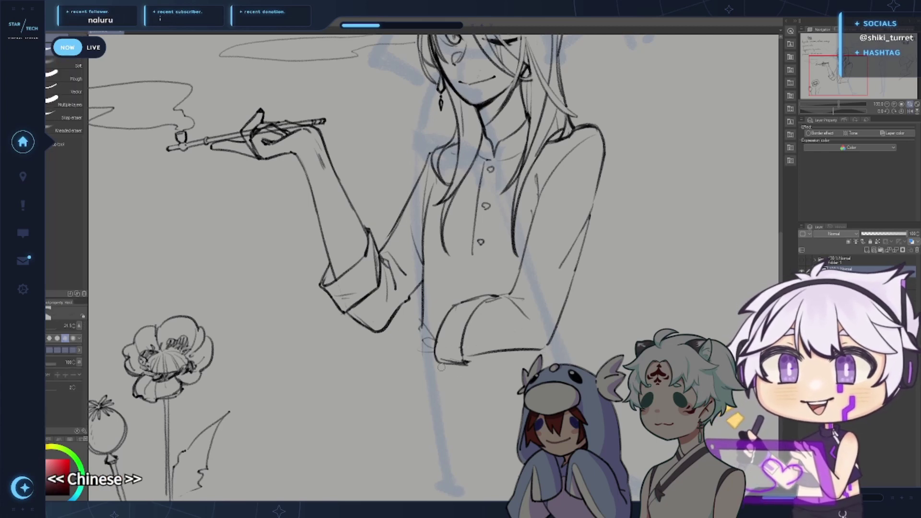
{"action": "key", "text": "p"}
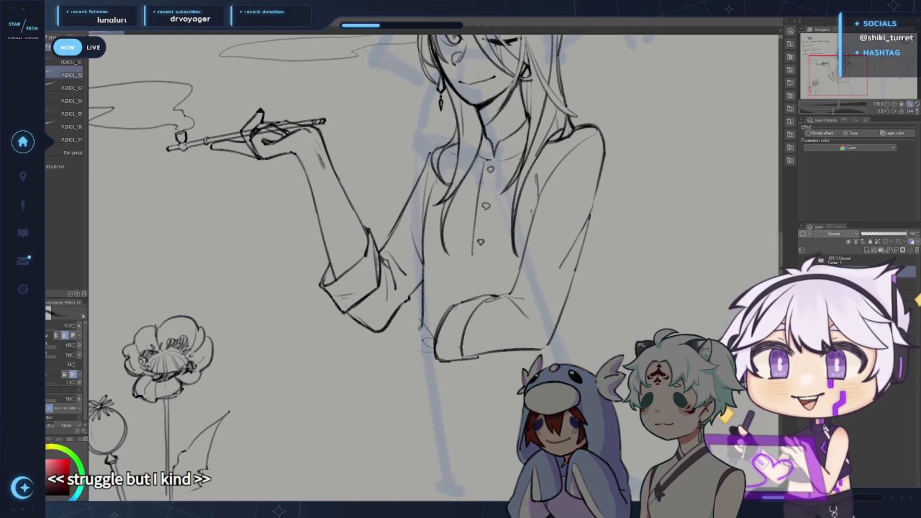
View the reference photo of a traditional physician taking a pulse beside the drawing, and move it out of the way
{"action": "left_click_drag", "start_coordinate": [48, 278], "coordinate": [416, 50]}
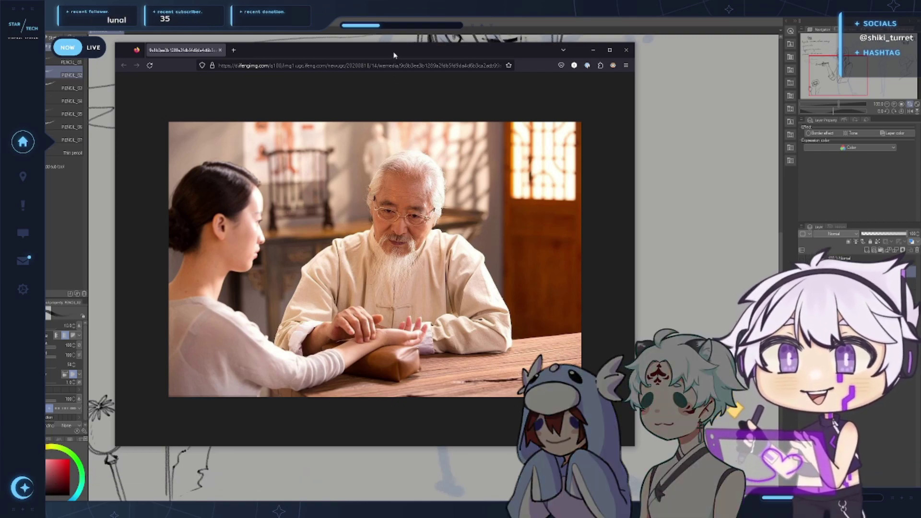
{"action": "left_click_drag", "start_coordinate": [395, 56], "coordinate": [0, 57]}
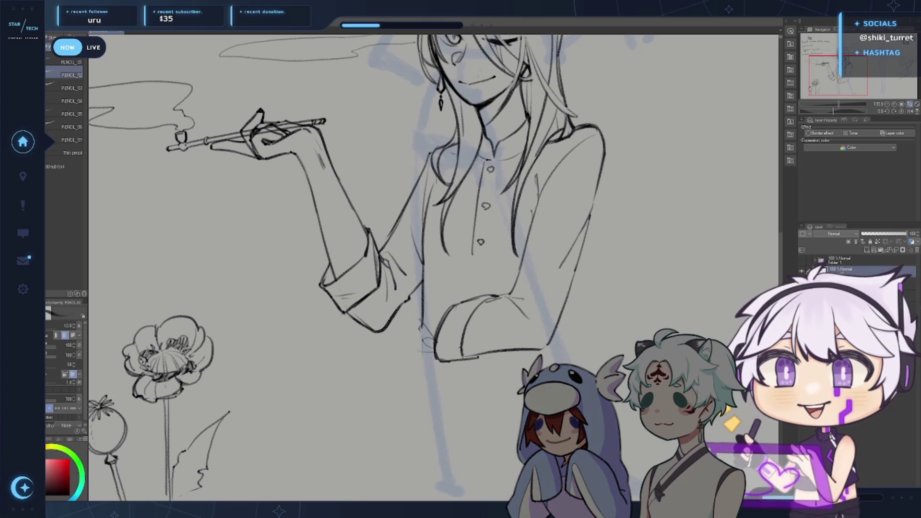
Draw the forearm extending out of the rolled cuff with its upper and lower lines, and start the bent wrist
{"action": "left_click_drag", "start_coordinate": [655, 352], "coordinate": [649, 330]}
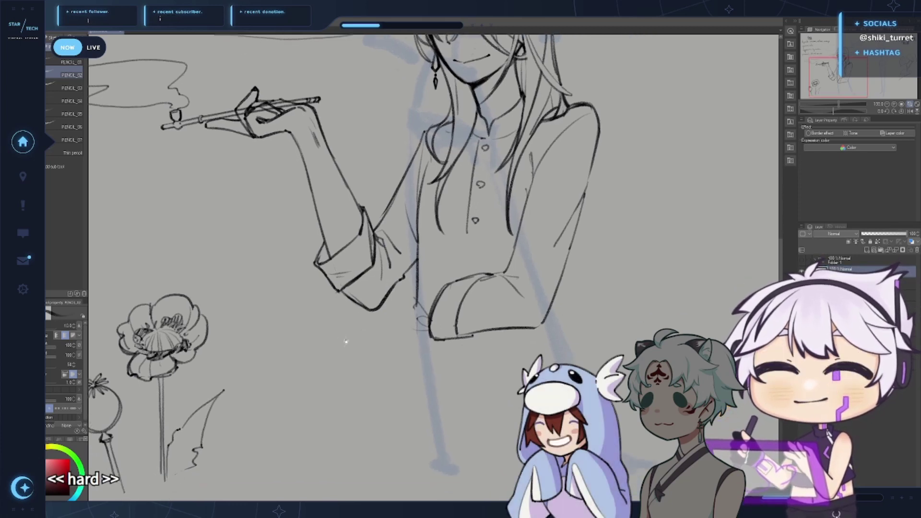
{"action": "left_click_drag", "start_coordinate": [431, 266], "coordinate": [437, 276]}
{"action": "left_click_drag", "start_coordinate": [470, 347], "coordinate": [500, 346]}
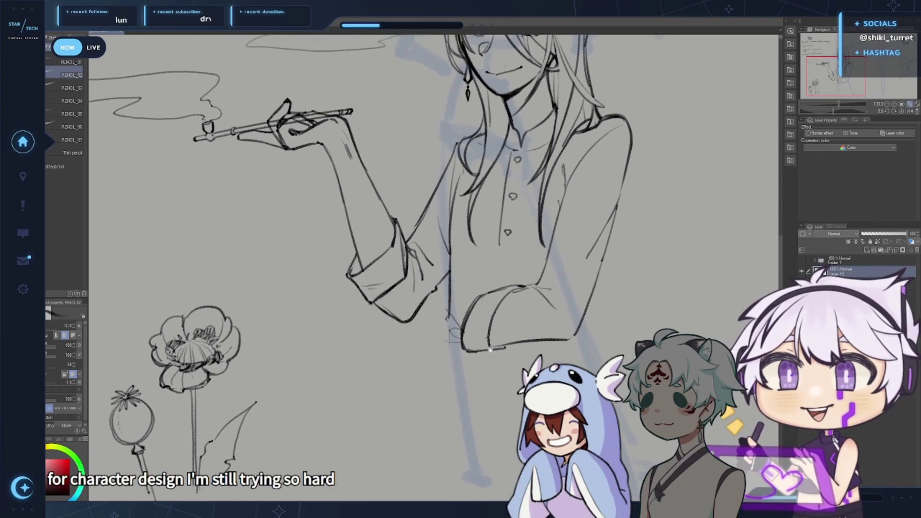
{"action": "left_click_drag", "start_coordinate": [455, 369], "coordinate": [485, 365]}
{"action": "left_click_drag", "start_coordinate": [659, 431], "coordinate": [645, 431]}
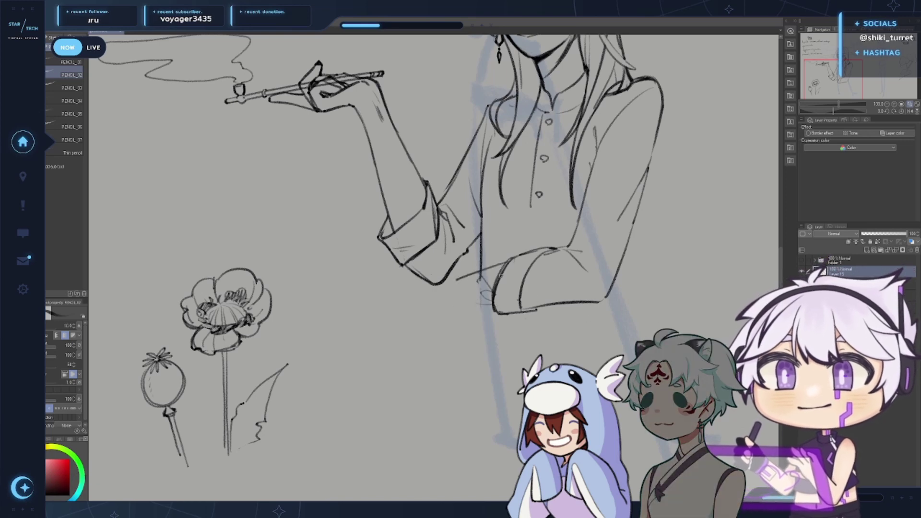
{"action": "mouse_move", "coordinate": [441, 302]}
{"action": "left_mouse_down"}
{"action": "mouse_move", "coordinate": [489, 302]}
{"action": "mouse_move", "coordinate": [424, 312]}
{"action": "left_mouse_up"}
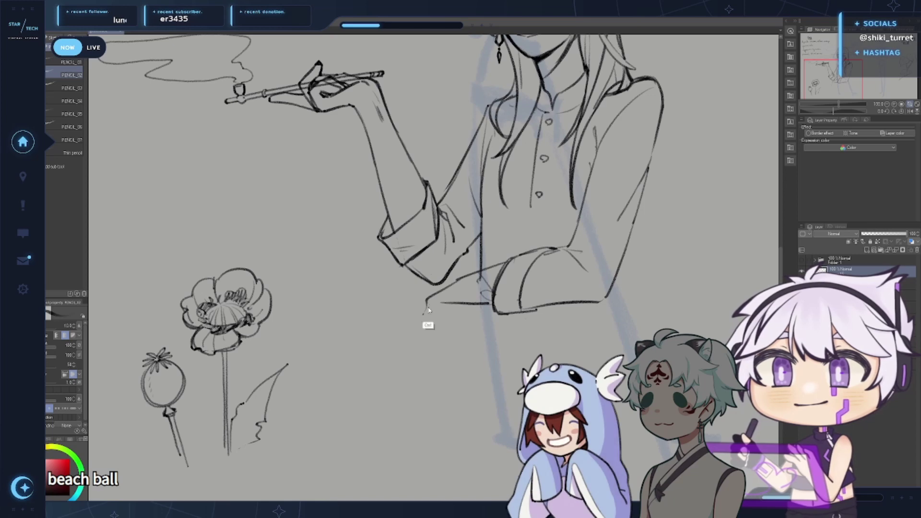
Draw the hand hanging from the bent wrist with loosely curled fingers, redoing strokes that look wrong
{"action": "mouse_move", "coordinate": [443, 307]}
{"action": "left_mouse_down"}
{"action": "mouse_move", "coordinate": [421, 335]}
{"action": "mouse_move", "coordinate": [425, 358]}
{"action": "mouse_move", "coordinate": [415, 336]}
{"action": "left_mouse_up"}
{"action": "key", "text": "ctrl+z"}
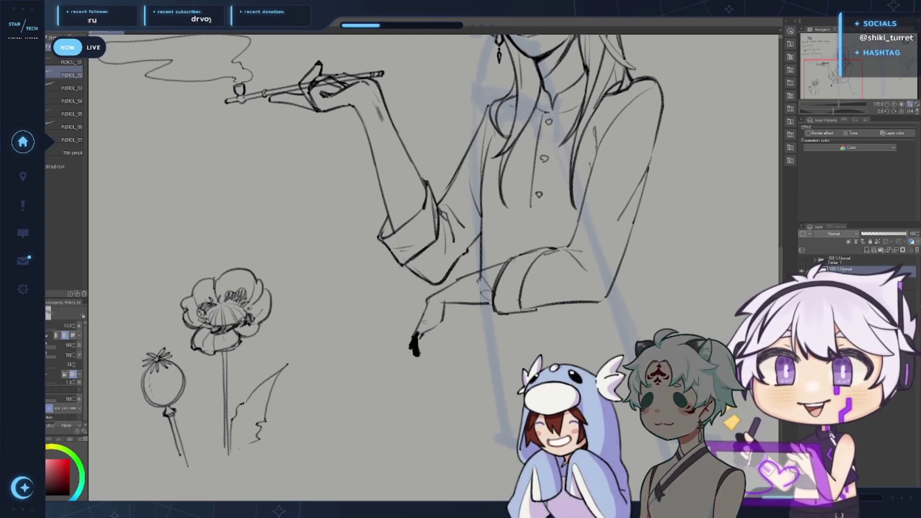
{"action": "mouse_move", "coordinate": [411, 348]}
{"action": "left_mouse_down"}
{"action": "mouse_move", "coordinate": [421, 331]}
{"action": "mouse_move", "coordinate": [414, 367]}
{"action": "mouse_move", "coordinate": [437, 348]}
{"action": "left_mouse_up"}
{"action": "key", "text": "ctrl+z"}
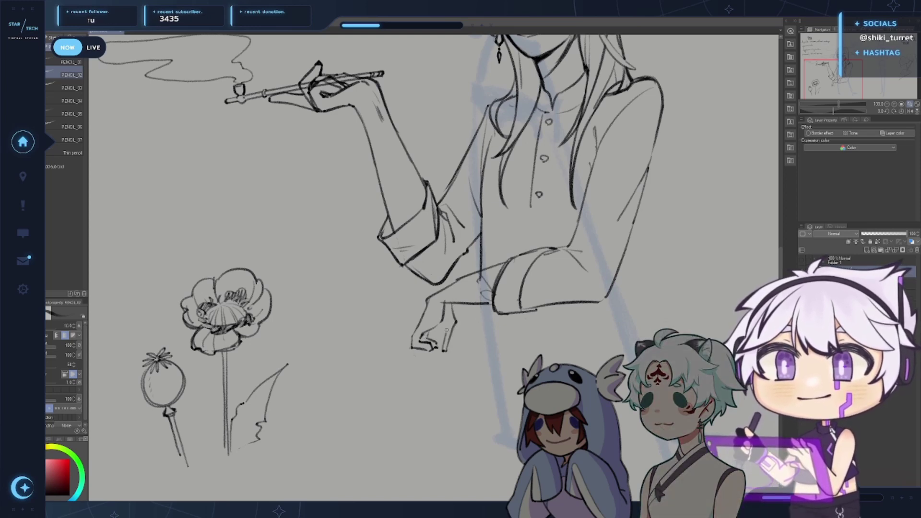
Select the hanging hand, enlarge it slightly with a transform, and deselect it
{"action": "left_click_drag", "start_coordinate": [623, 318], "coordinate": [580, 437]}
{"action": "left_click_drag", "start_coordinate": [637, 387], "coordinate": [585, 388]}
{"action": "key", "text": "m"}
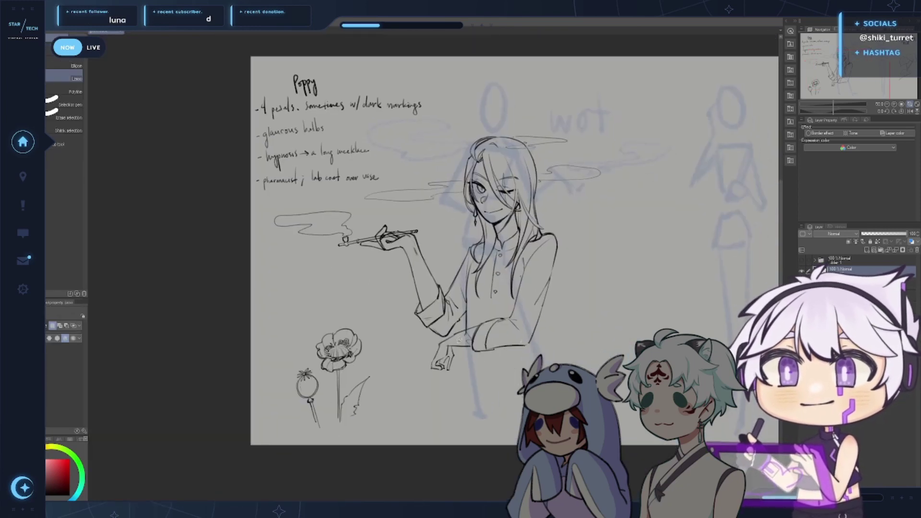
{"action": "left_click_drag", "start_coordinate": [434, 343], "coordinate": [454, 334]}
{"action": "key", "text": "ctrl+t"}
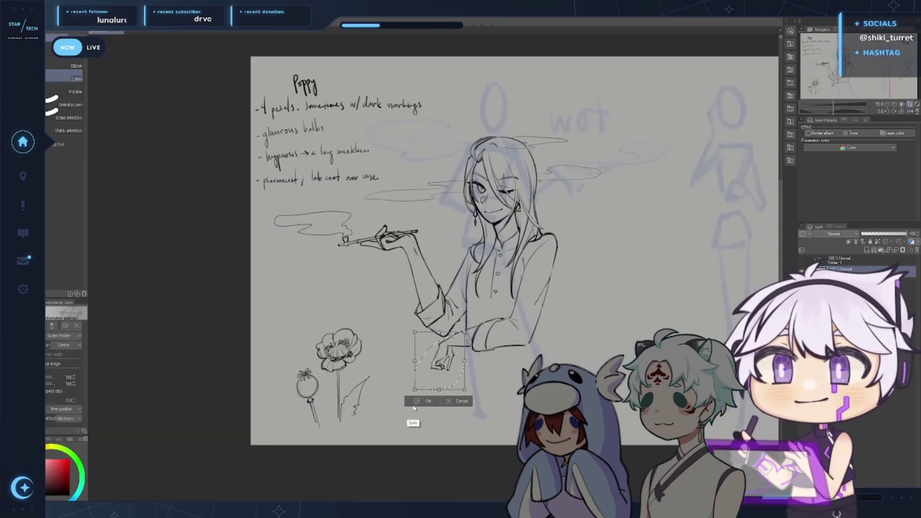
{"action": "mouse_move", "coordinate": [414, 389]}
{"action": "left_mouse_down"}
{"action": "mouse_move", "coordinate": [397, 412]}
{"action": "mouse_move", "coordinate": [419, 400]}
{"action": "left_mouse_up"}
{"action": "left_click", "coordinate": [423, 421]}
{"action": "key", "text": "ctrl+d"}
Clean up and redraw the lines joining the enlarged hand to the forearm, and check the sketch mirrored
{"action": "key", "text": "e"}
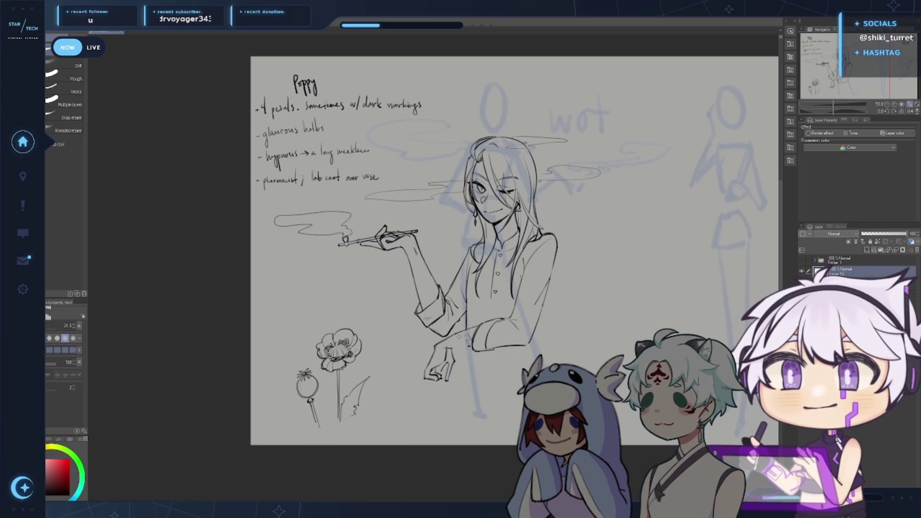
{"action": "key", "text": "p"}
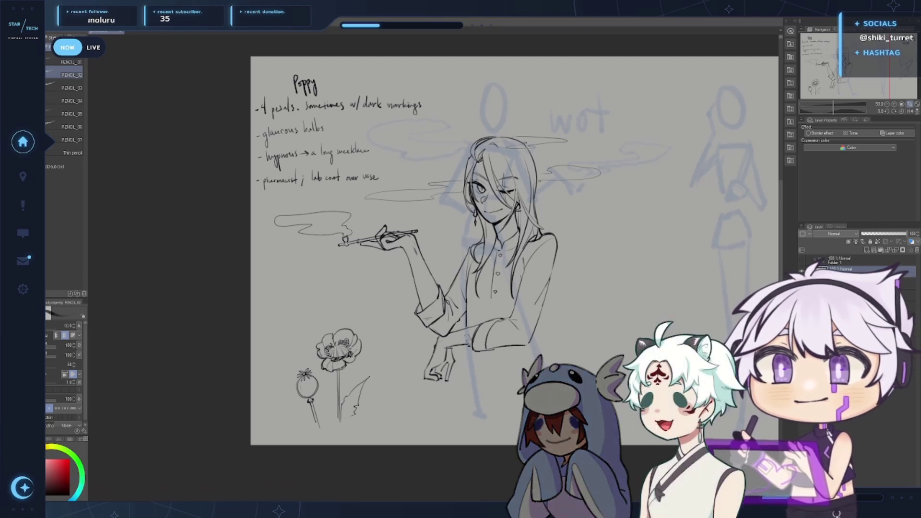
{"action": "key", "text": "h"}
{"action": "key", "text": "h"}
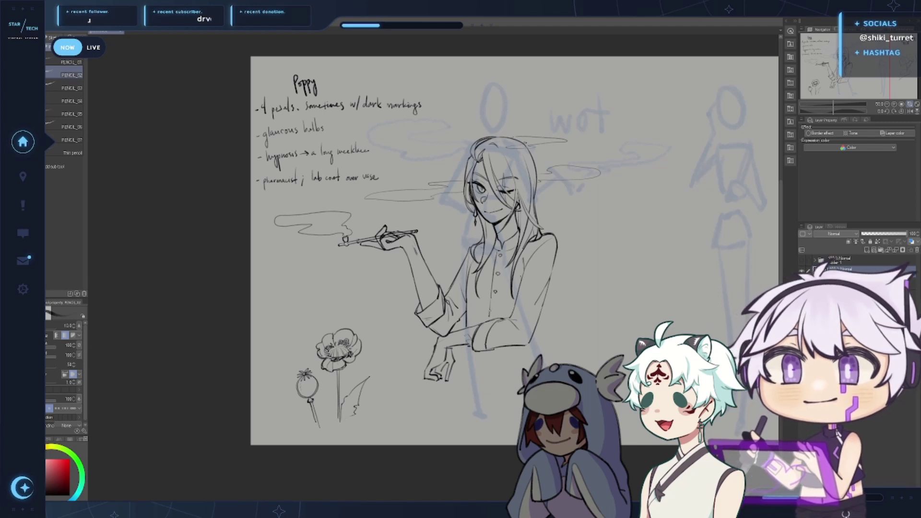
{"action": "key", "text": "e"}
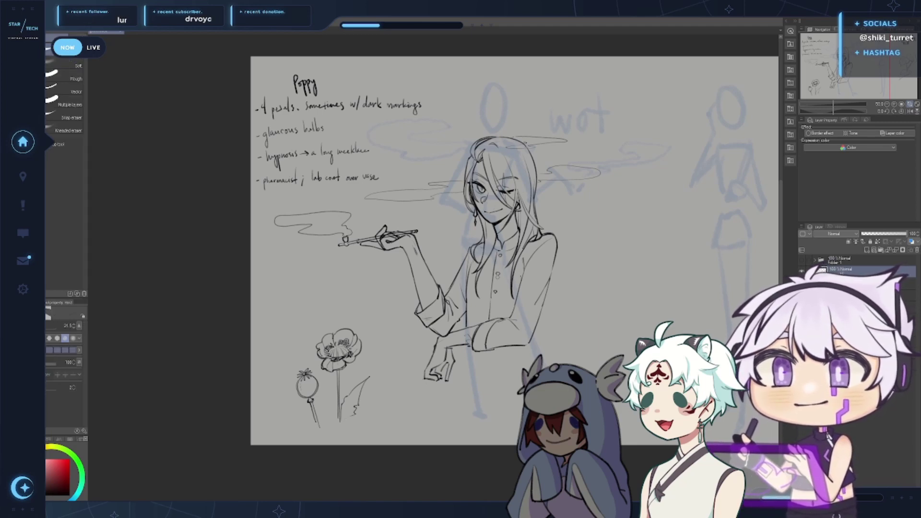
Erase the pipe lines overlapping the fingers of the raised hand, and tidy the smoke line beside the hair
{"action": "scroll", "coordinate": [385, 234], "scroll_direction": "up", "scroll_amount": 2}
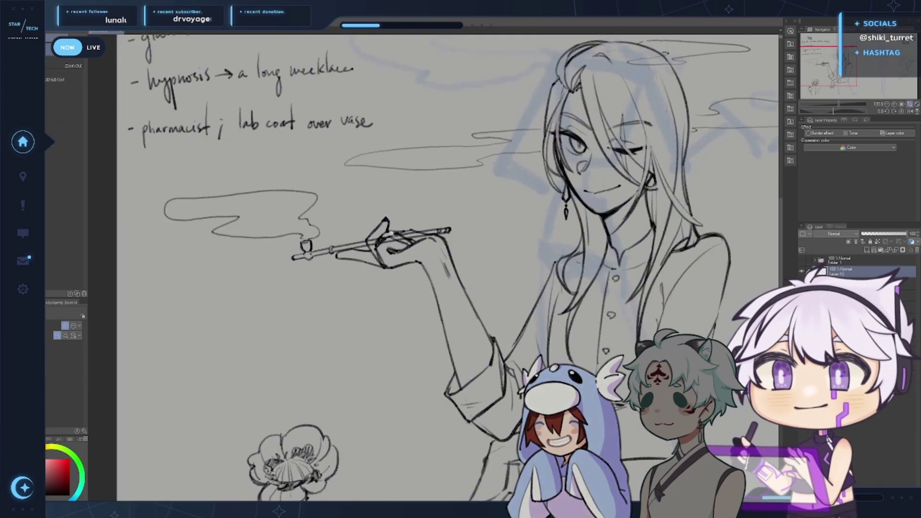
{"action": "left_click_drag", "start_coordinate": [374, 240], "coordinate": [370, 240]}
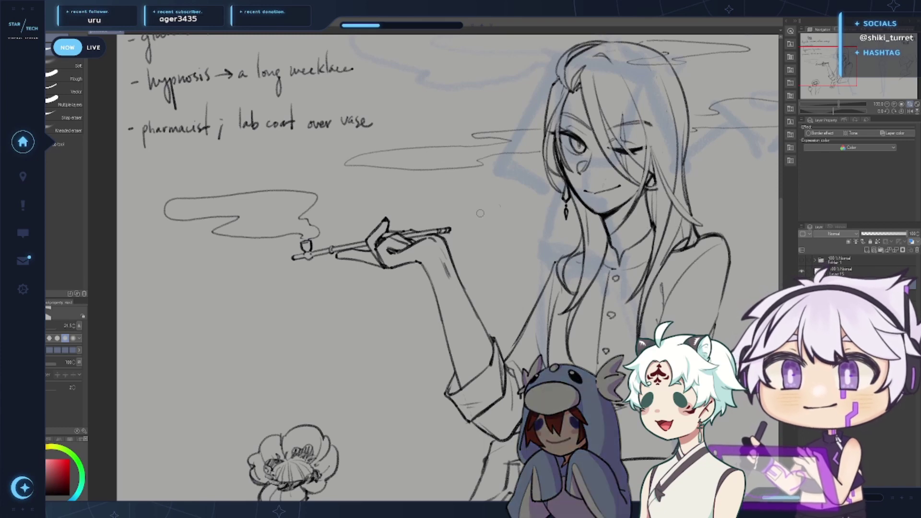
{"action": "left_click_drag", "start_coordinate": [717, 274], "coordinate": [686, 264]}
{"action": "left_click_drag", "start_coordinate": [711, 325], "coordinate": [689, 328]}
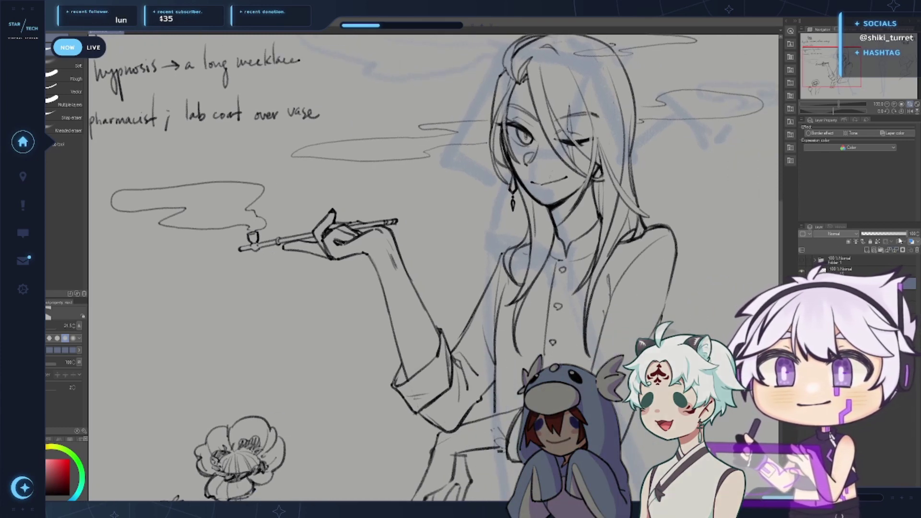
{"action": "left_click_drag", "start_coordinate": [687, 198], "coordinate": [628, 321]}
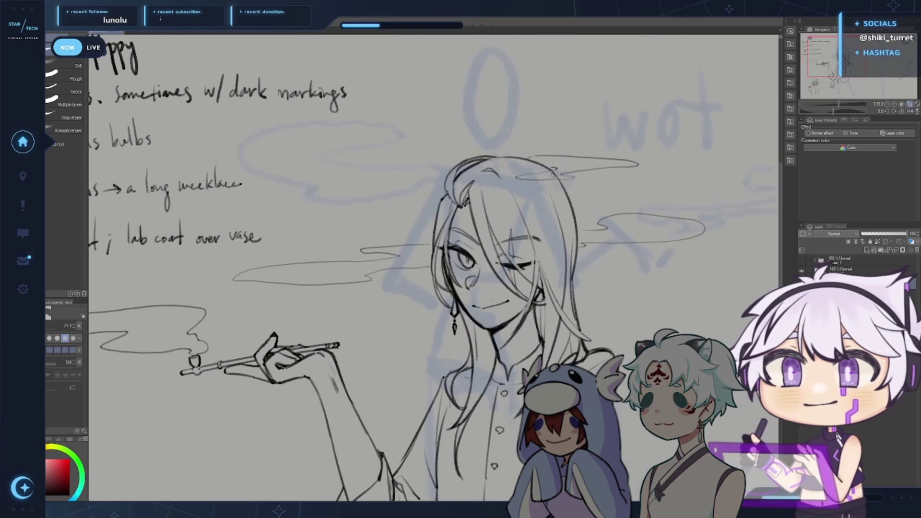
{"action": "left_click_drag", "start_coordinate": [555, 173], "coordinate": [562, 171]}
{"action": "key", "text": "p"}
{"action": "key", "text": "p"}
{"action": "mouse_move", "coordinate": [670, 391]}
{"action": "left_mouse_down"}
{"action": "mouse_move", "coordinate": [648, 285]}
{"action": "mouse_move", "coordinate": [663, 313]}
{"action": "mouse_move", "coordinate": [689, 248]}
{"action": "left_mouse_up"}
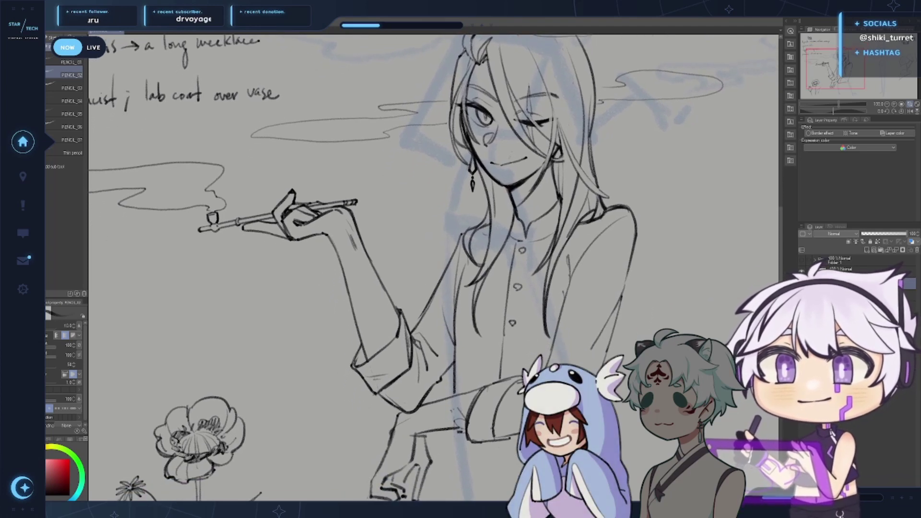
Erase the round shirt buttons and draw knotted frog closures along the front opening in their place
{"action": "left_click", "coordinate": [882, 271]}
{"action": "left_click", "coordinate": [896, 251]}
{"action": "key", "text": "e"}
{"action": "mouse_move", "coordinate": [517, 245]}
{"action": "left_mouse_down"}
{"action": "mouse_move", "coordinate": [498, 375]}
{"action": "mouse_move", "coordinate": [521, 254]}
{"action": "mouse_move", "coordinate": [510, 324]}
{"action": "left_mouse_up"}
{"action": "key", "text": "p"}
{"action": "key", "text": "p"}
{"action": "key", "text": "ctrl+z"}
{"action": "key", "text": "ctrl+z"}
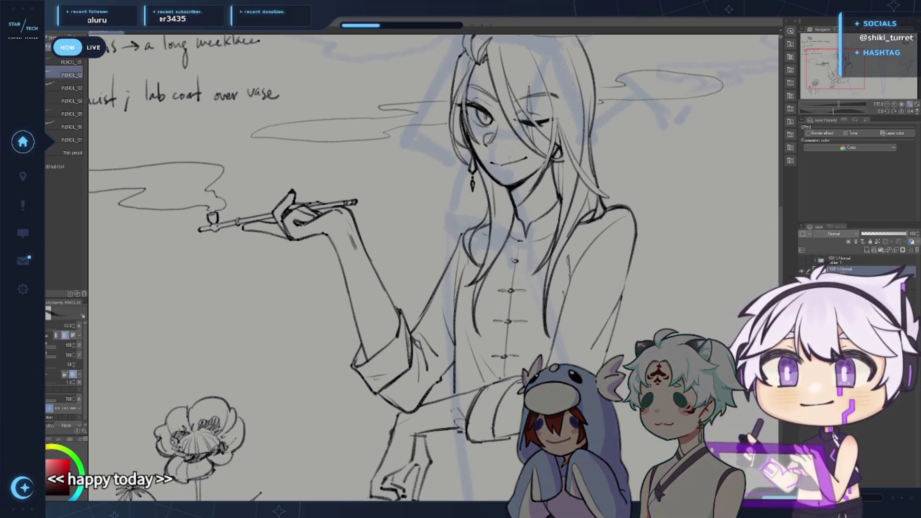
Add the frog closures just below the collar, and clean up and redraw the lowest closure at the waist
{"action": "left_click_drag", "start_coordinate": [501, 262], "coordinate": [513, 261]}
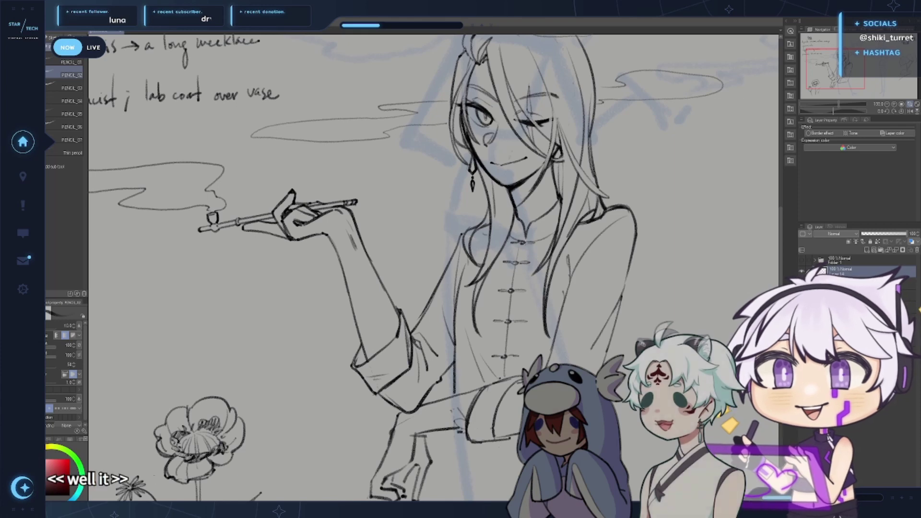
{"action": "scroll", "coordinate": [508, 285], "scroll_direction": "down", "scroll_amount": 3}
{"action": "key", "text": "e"}
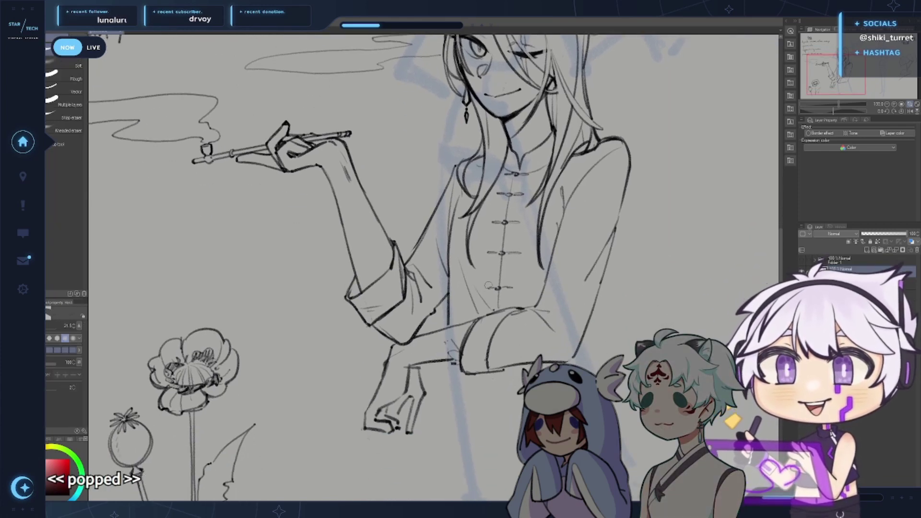
{"action": "key", "text": "p"}
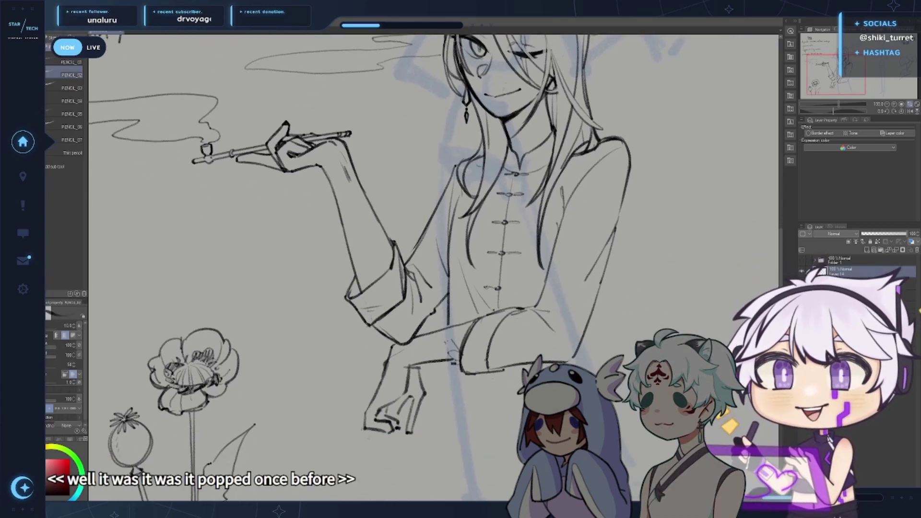
{"action": "left_click_drag", "start_coordinate": [483, 288], "coordinate": [516, 288]}
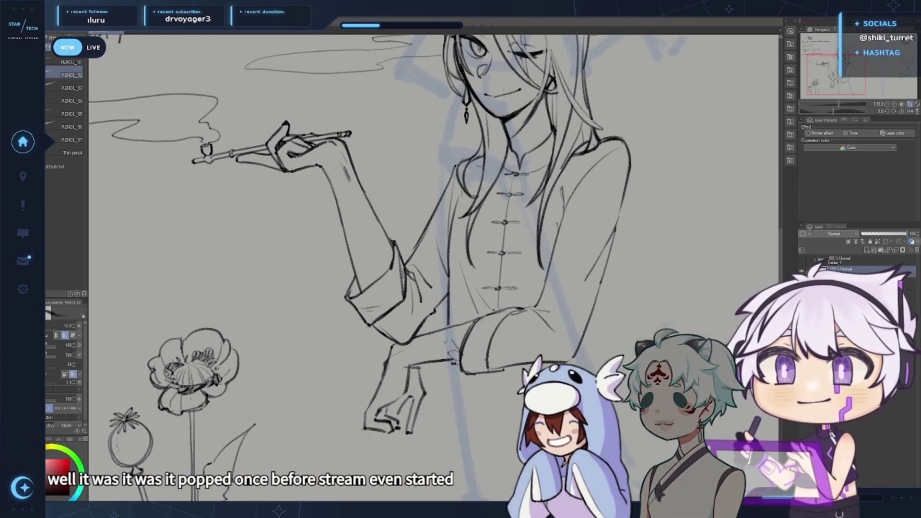
Clean up the line where the bent forearm meets its cuff, and strengthen the hanging hand's outline and fingertips
{"action": "left_click_drag", "start_coordinate": [559, 385], "coordinate": [489, 438]}
{"action": "mouse_move", "coordinate": [526, 403]}
{"action": "left_mouse_down"}
{"action": "mouse_move", "coordinate": [481, 443]}
{"action": "mouse_move", "coordinate": [543, 402]}
{"action": "mouse_move", "coordinate": [582, 357]}
{"action": "left_mouse_up"}
{"action": "key", "text": "e"}
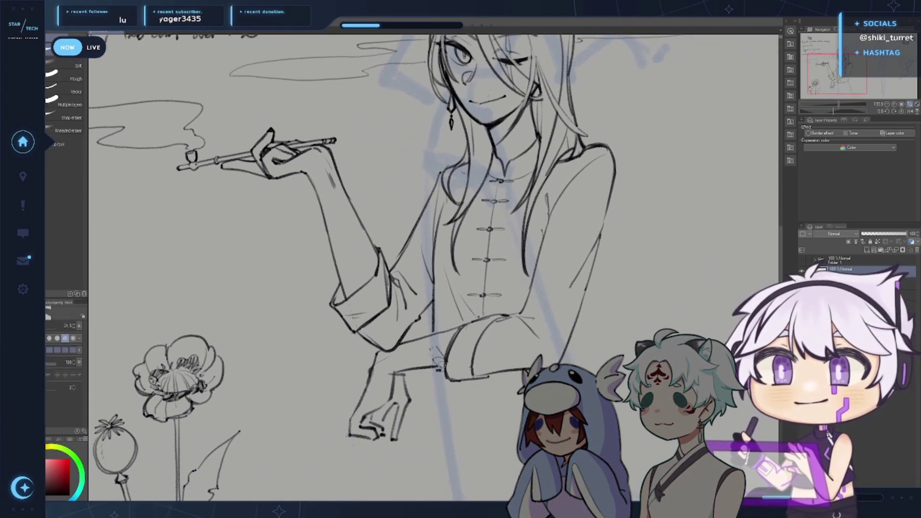
{"action": "key", "text": "p"}
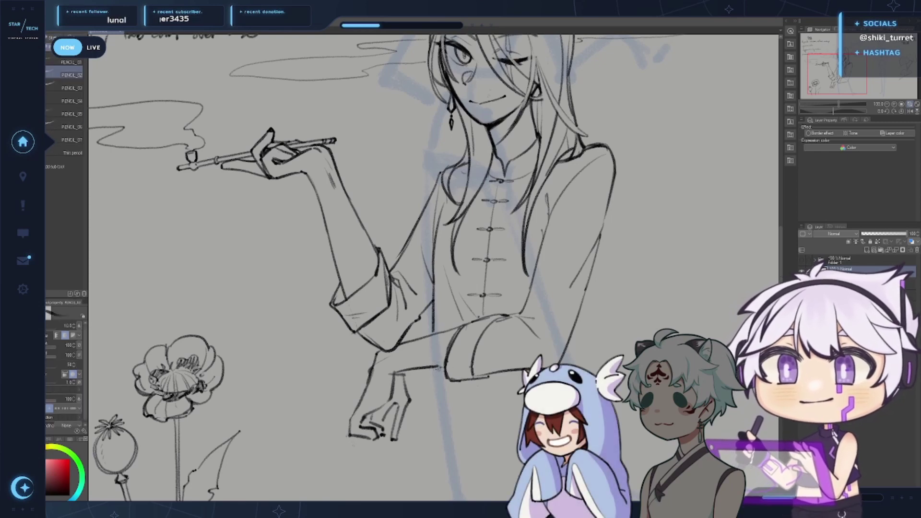
{"action": "key", "text": "e"}
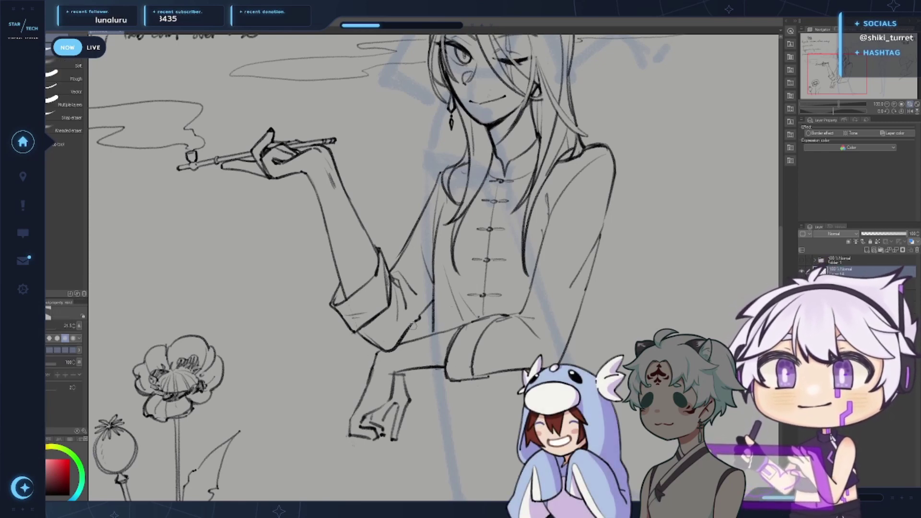
{"action": "key", "text": "p"}
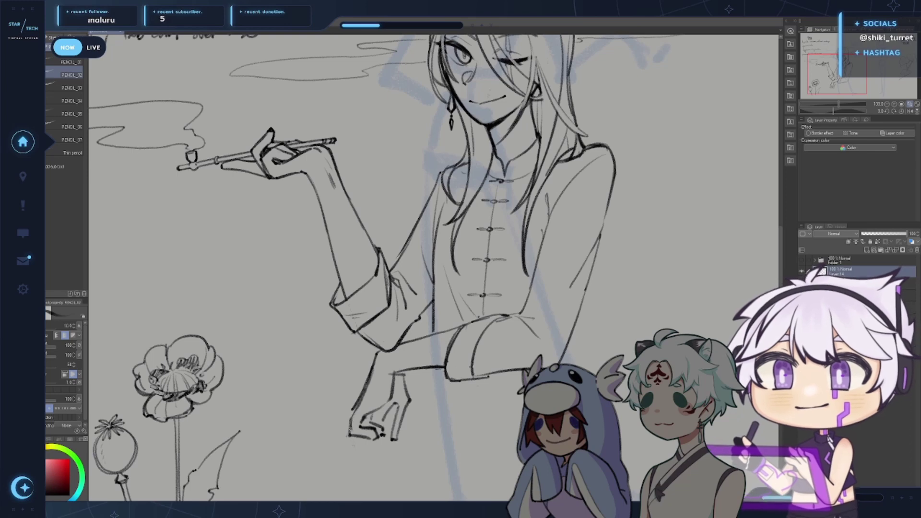
{"action": "mouse_move", "coordinate": [351, 428]}
{"action": "left_mouse_down"}
{"action": "mouse_move", "coordinate": [352, 411]}
{"action": "mouse_move", "coordinate": [349, 435]}
{"action": "mouse_move", "coordinate": [368, 437]}
{"action": "left_mouse_up"}
{"action": "key", "text": "ctrl+z"}
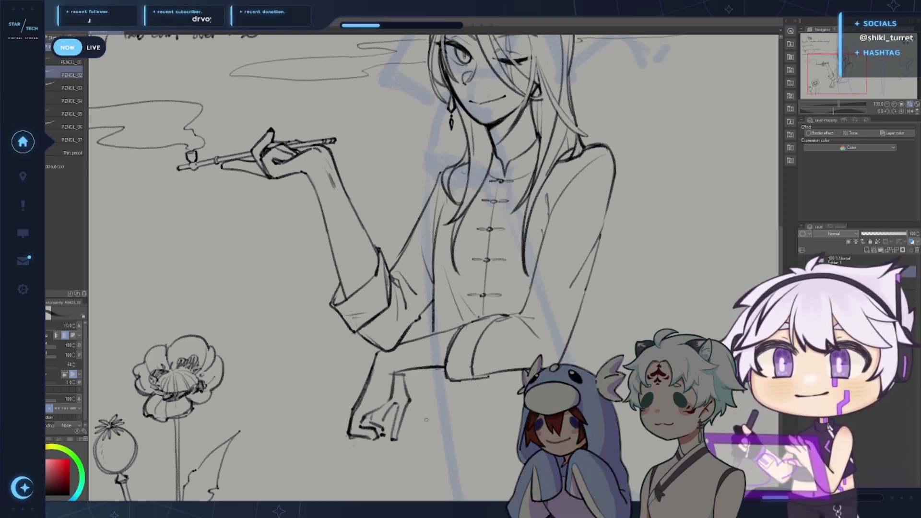
{"action": "left_click_drag", "start_coordinate": [389, 433], "coordinate": [384, 436]}
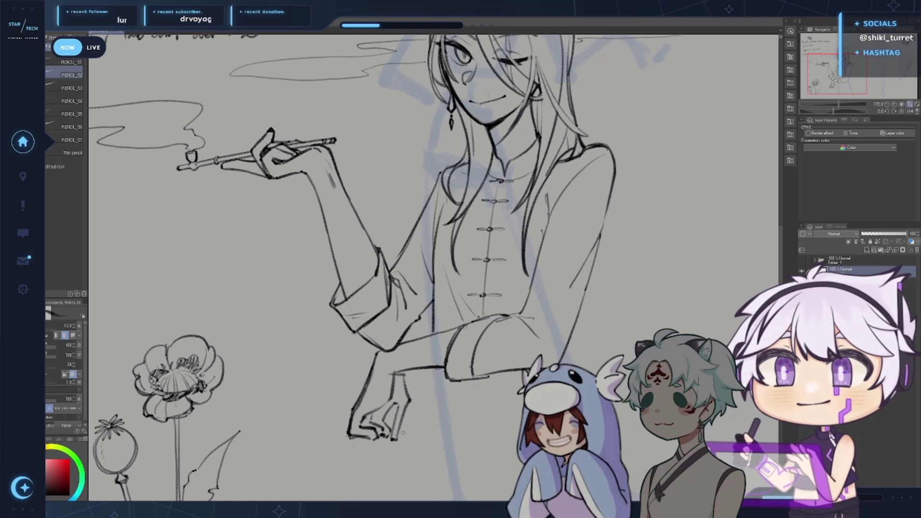
Check the whole figure's proportions close up, from a distance and mirrored
{"action": "left_click_drag", "start_coordinate": [464, 173], "coordinate": [374, 225]}
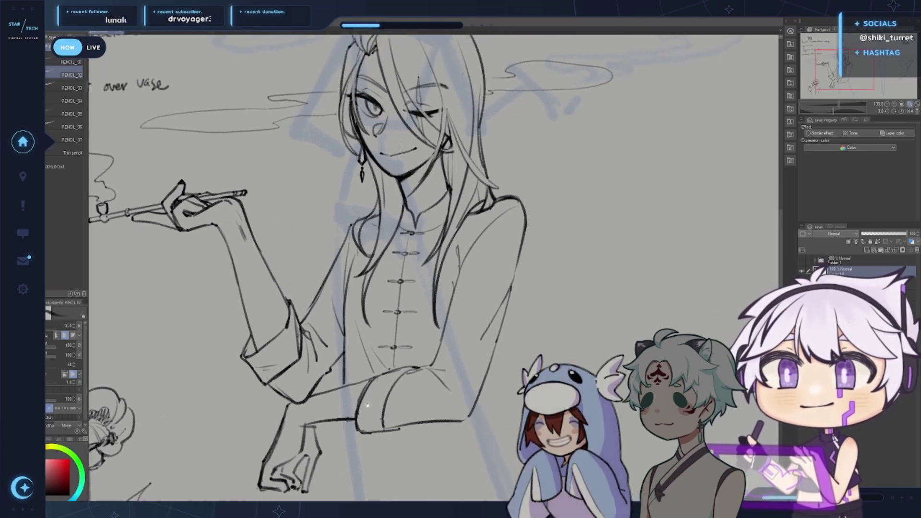
{"action": "left_click_drag", "start_coordinate": [482, 282], "coordinate": [608, 324]}
{"action": "key", "text": "bracketright"}
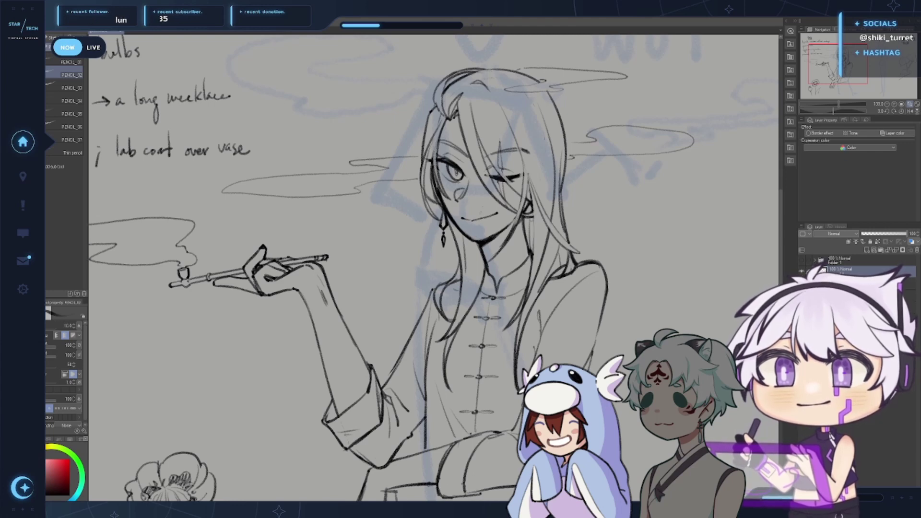
{"action": "mouse_move", "coordinate": [633, 346]}
{"action": "left_mouse_down"}
{"action": "mouse_move", "coordinate": [669, 330]}
{"action": "mouse_move", "coordinate": [638, 331]}
{"action": "left_mouse_up"}
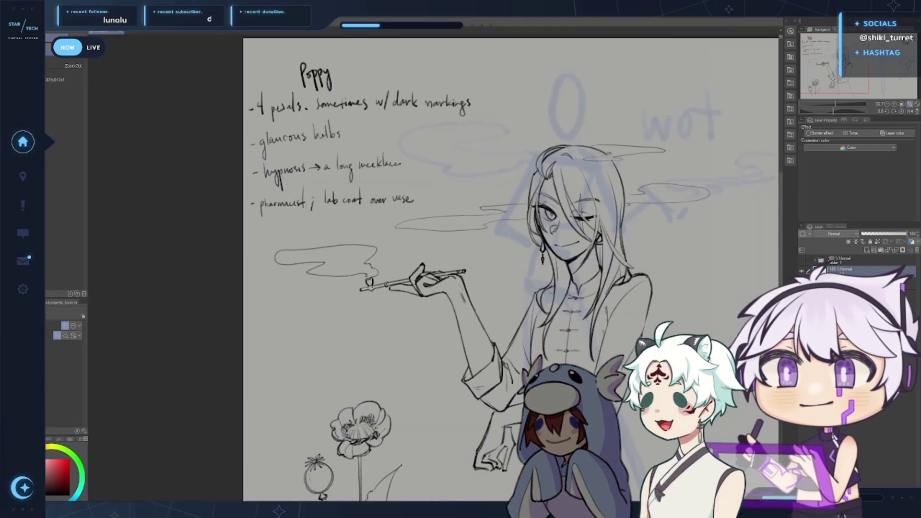
{"action": "key", "text": "ctrl+plus"}
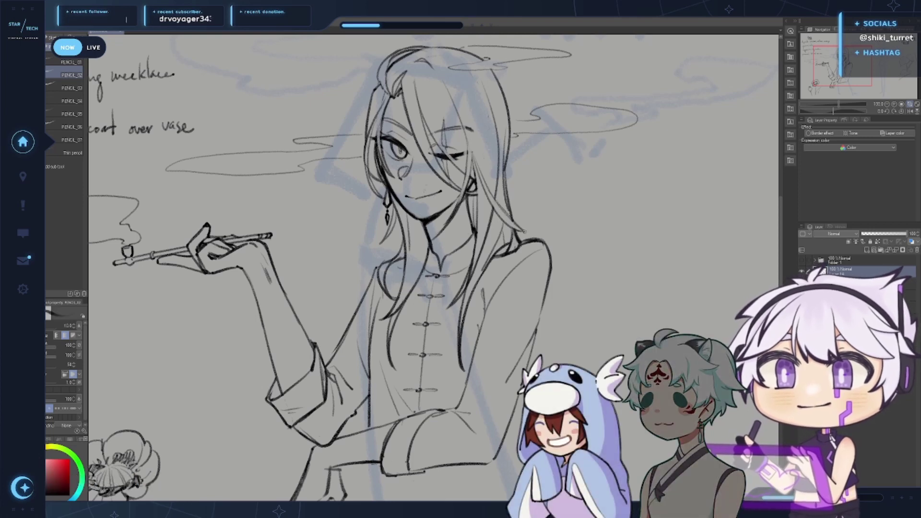
{"action": "left_click_drag", "start_coordinate": [600, 180], "coordinate": [586, 249]}
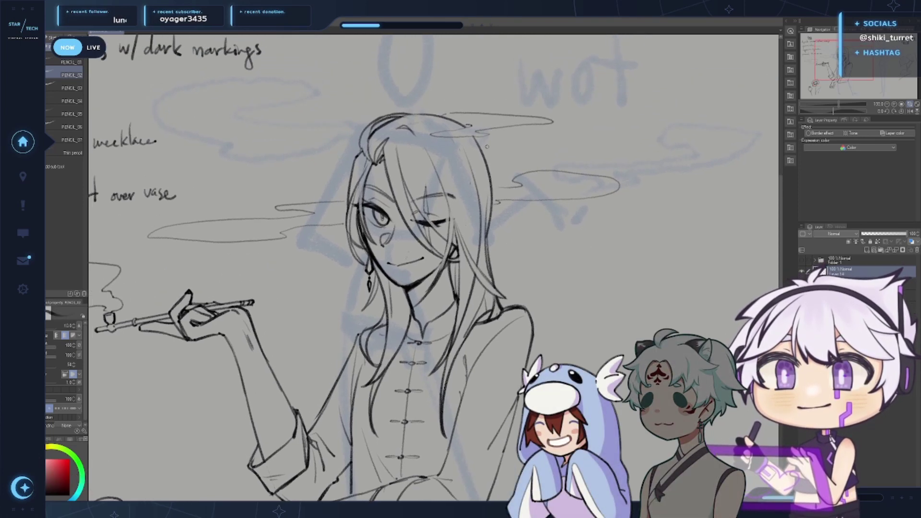
{"action": "left_click_drag", "start_coordinate": [677, 239], "coordinate": [687, 225]}
{"action": "key", "text": "h"}
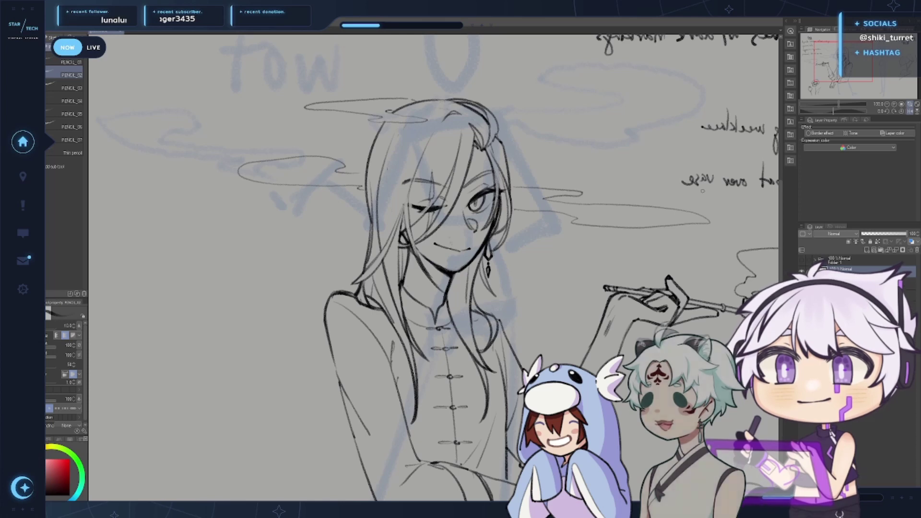
{"action": "key", "text": "ctrl+space"}
{"action": "left_click", "coordinate": [649, 313]}
{"action": "key", "text": "h"}
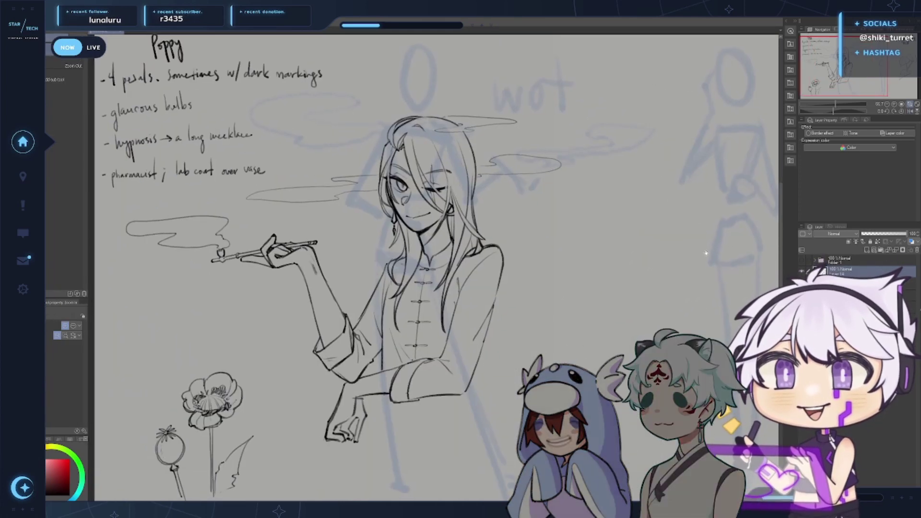
Rework the inner line and elbow folds of the bent arm's sleeve, erasing and redrawing strokes above the cuff
{"action": "key", "text": "e"}
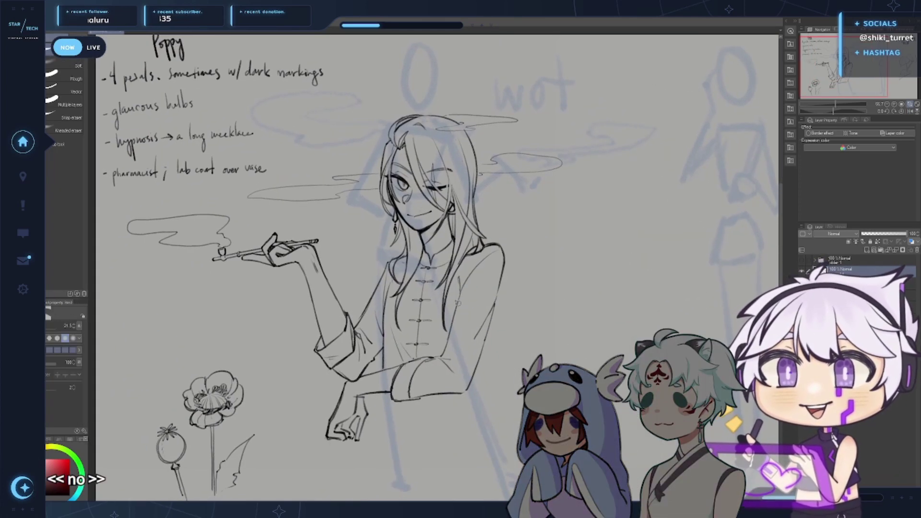
{"action": "key", "text": "p"}
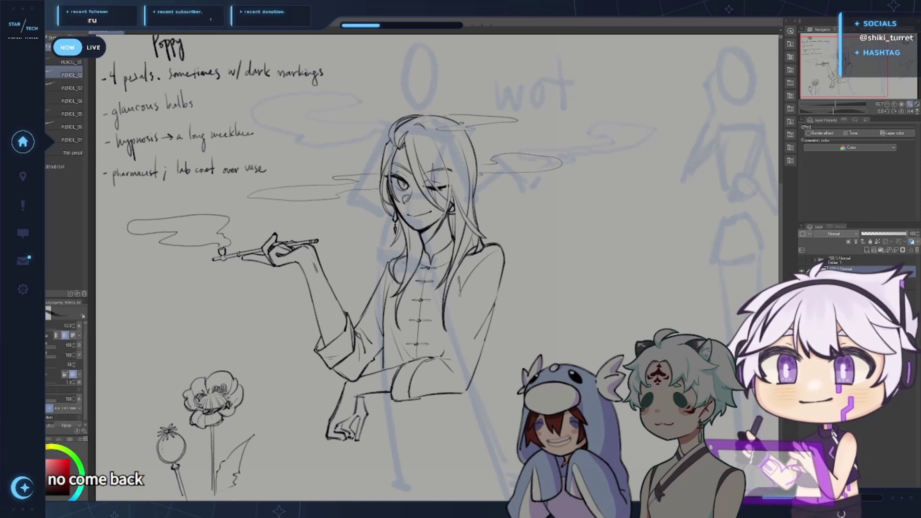
{"action": "key", "text": "ctrl+z"}
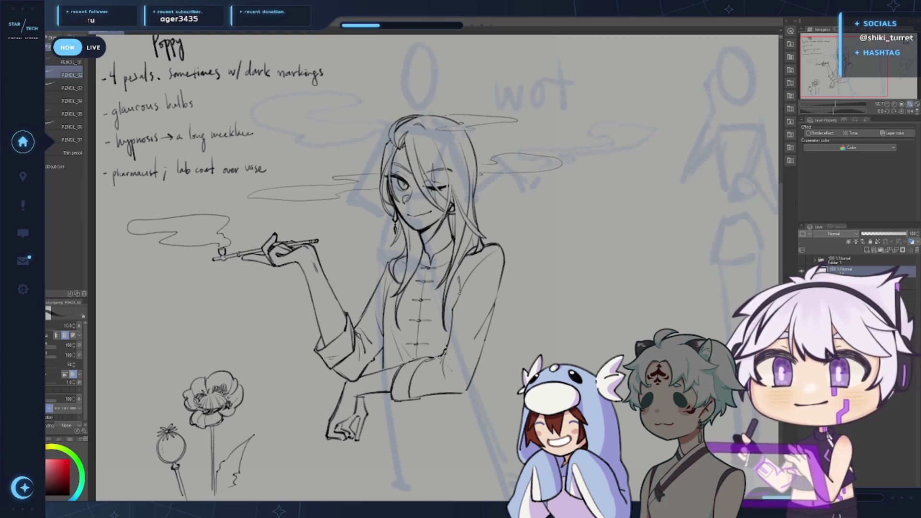
{"action": "key", "text": "e"}
{"action": "key", "text": "p"}
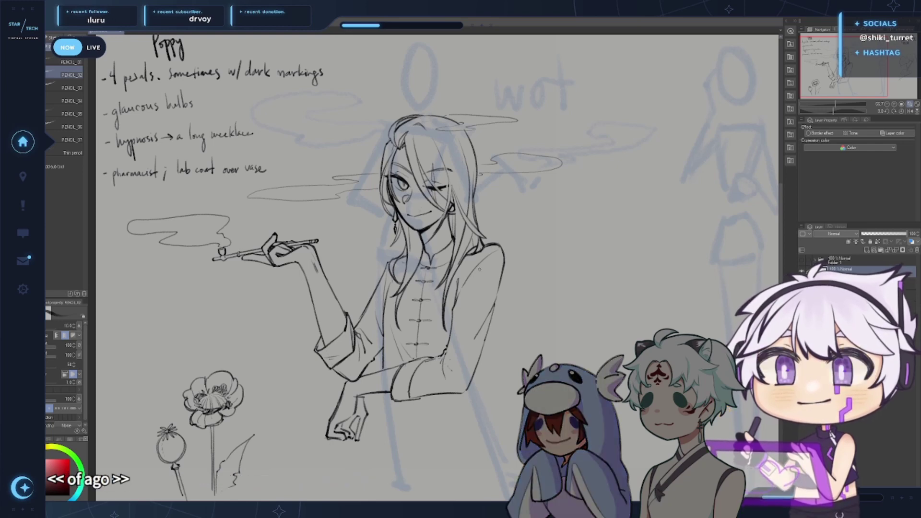
{"action": "left_click_drag", "start_coordinate": [619, 279], "coordinate": [637, 291]}
{"action": "key", "text": "e"}
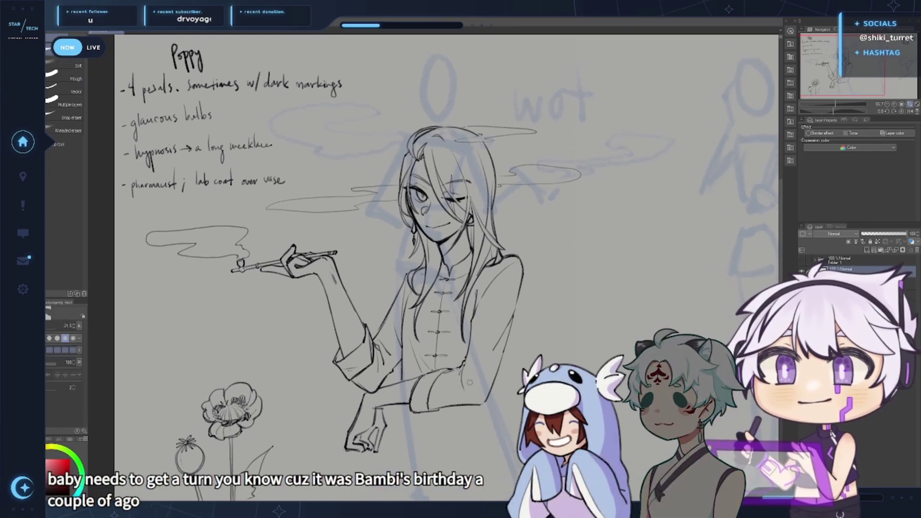
{"action": "left_click_drag", "start_coordinate": [520, 308], "coordinate": [554, 306]}
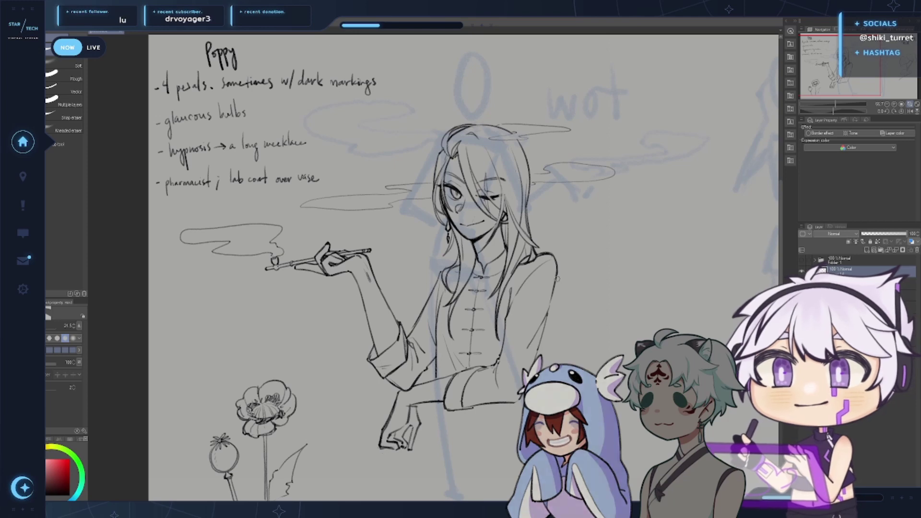
{"action": "left_click_drag", "start_coordinate": [618, 307], "coordinate": [610, 299]}
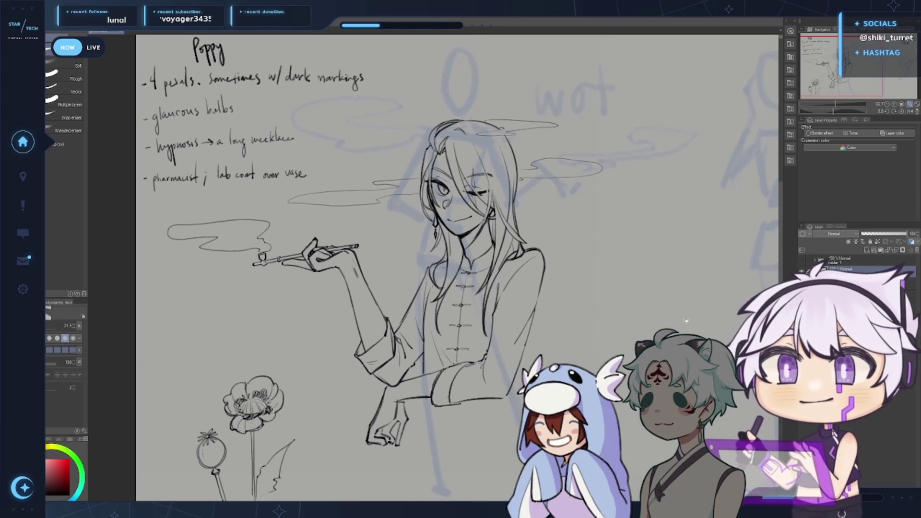
Add a handwritten question mark after the note "pharmacist; lab coat over vase"
{"action": "key", "text": "k"}
{"action": "mouse_move", "coordinate": [583, 379]}
{"action": "left_mouse_down"}
{"action": "mouse_move", "coordinate": [590, 360]}
{"action": "mouse_move", "coordinate": [707, 330]}
{"action": "left_mouse_up"}
{"action": "key", "text": "p"}
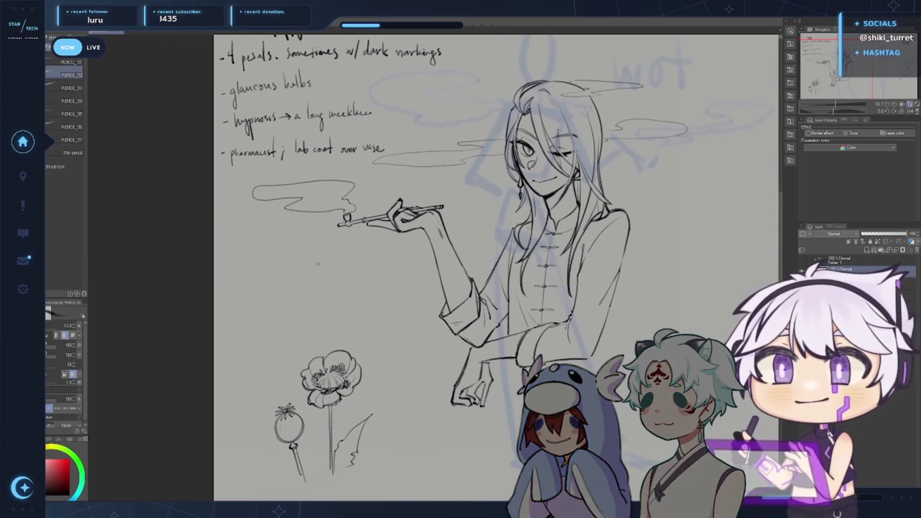
{"action": "left_click_drag", "start_coordinate": [406, 189], "coordinate": [404, 238]}
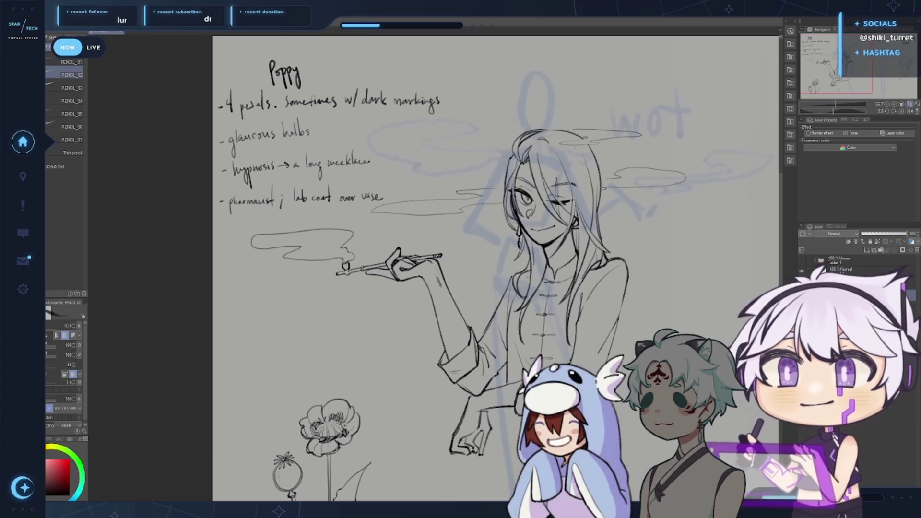
{"action": "left_click", "coordinate": [384, 199]}
{"action": "mouse_move", "coordinate": [383, 190]}
{"action": "left_mouse_down"}
{"action": "mouse_move", "coordinate": [370, 272]}
{"action": "mouse_move", "coordinate": [359, 236]}
{"action": "mouse_move", "coordinate": [344, 229]}
{"action": "left_mouse_up"}
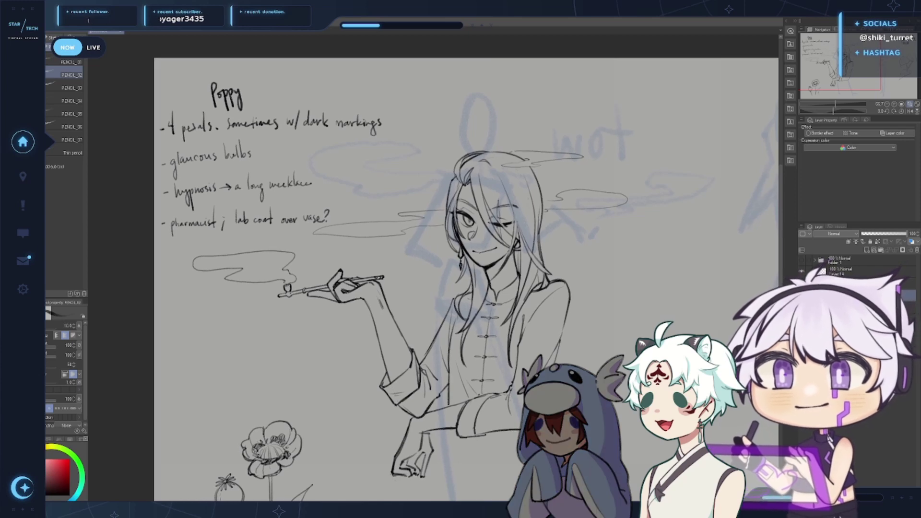
{"action": "left_click_drag", "start_coordinate": [354, 229], "coordinate": [343, 230]}
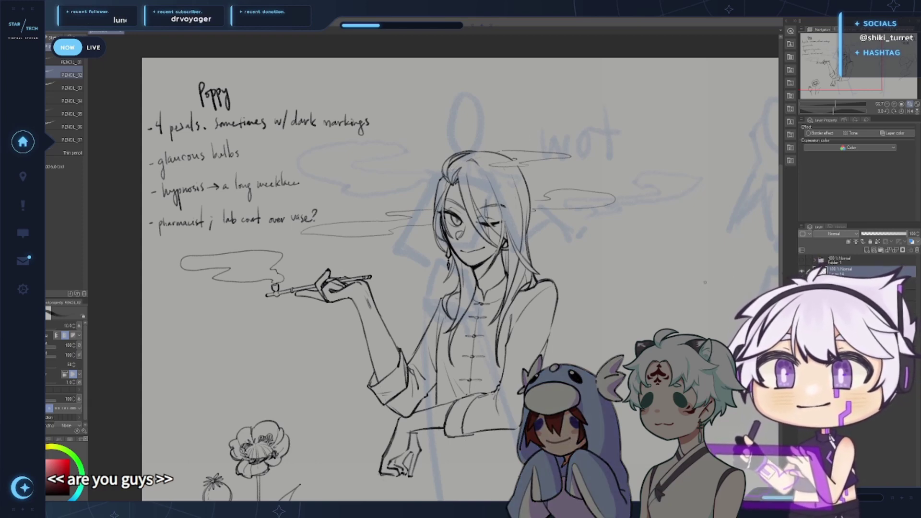
Hide the layer with the rough blue pose guides behind the character sketch
{"action": "left_click", "coordinate": [569, 267], "text": "ctrl"}
{"action": "left_click_drag", "start_coordinate": [571, 267], "coordinate": [668, 262]}
{"action": "left_click", "coordinate": [801, 278]}
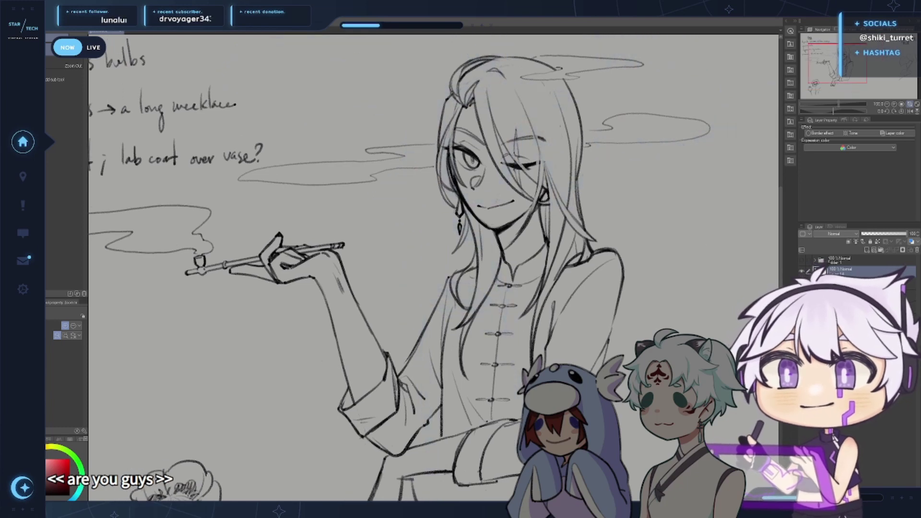
Add a new layer between the character sketch and the hidden blue pose guides
{"action": "left_click", "coordinate": [801, 294]}
{"action": "left_click", "coordinate": [801, 295]}
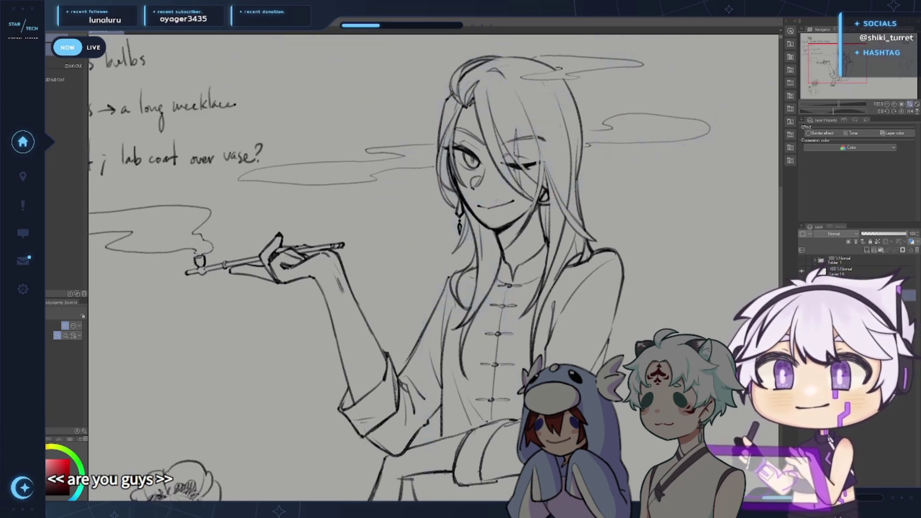
{"action": "left_click", "coordinate": [848, 282]}
{"action": "left_click", "coordinate": [867, 250]}
Try to fill the figure and the pipe smoke with grey by lassoing around them with the enclose-and-fill tool
{"action": "left_click_drag", "start_coordinate": [657, 269], "coordinate": [717, 204]}
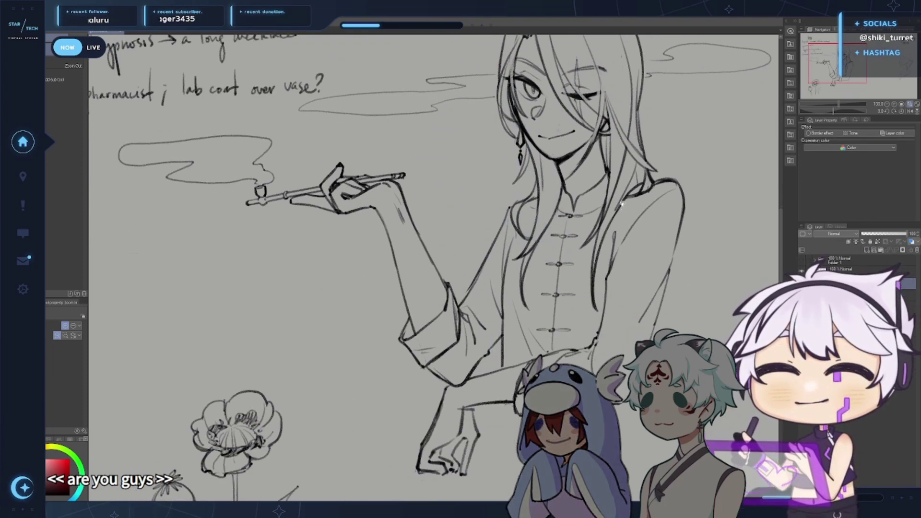
{"action": "left_click", "coordinate": [681, 234], "text": "alt"}
{"action": "left_click_drag", "start_coordinate": [666, 233], "coordinate": [608, 283]}
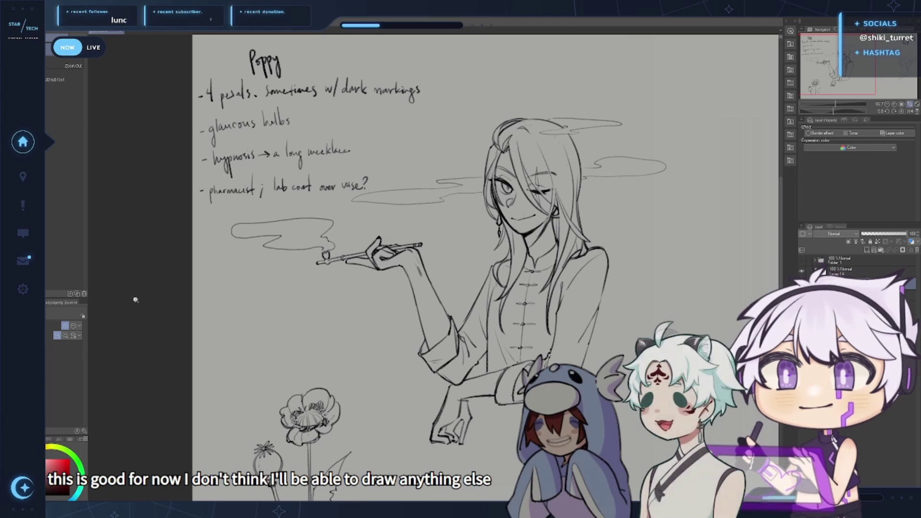
{"action": "key", "text": "p"}
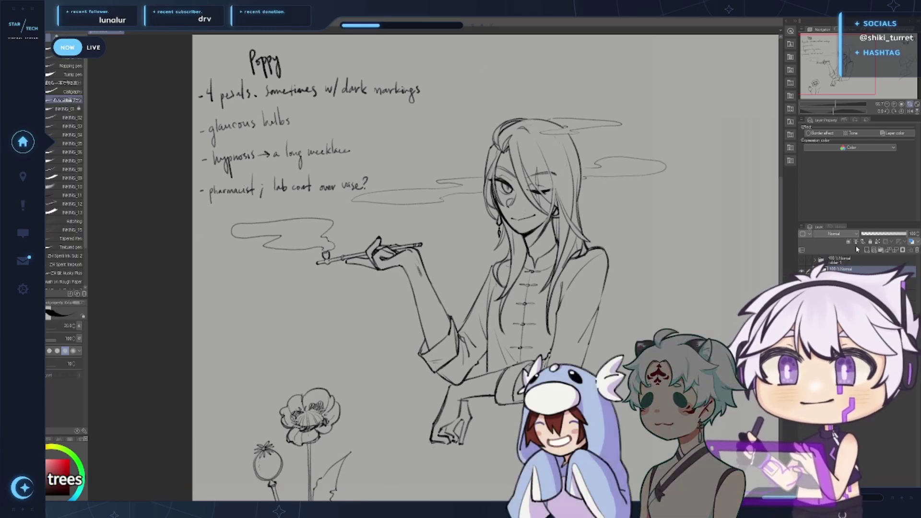
{"action": "key", "text": "g"}
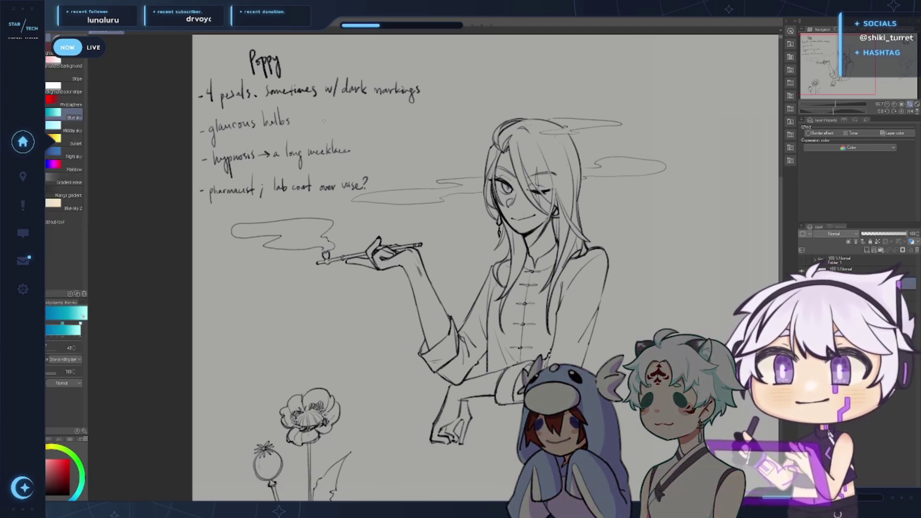
{"action": "key", "text": "g"}
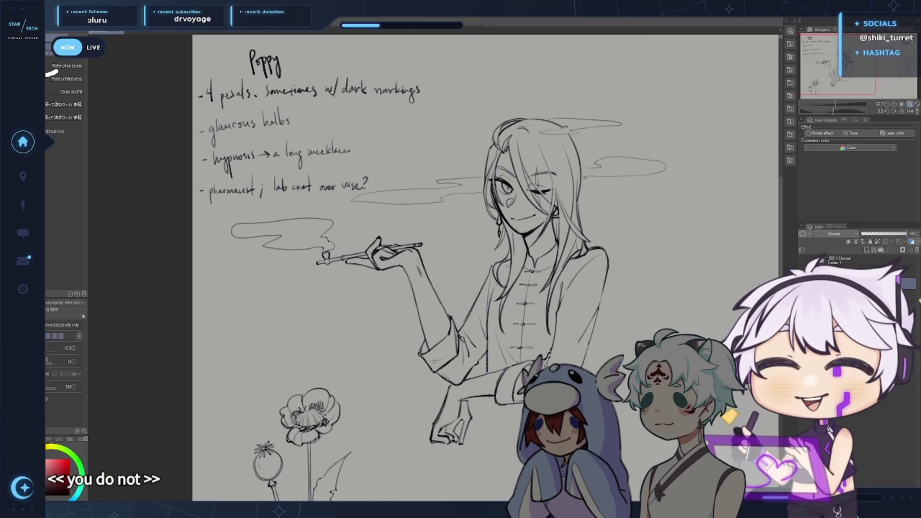
{"action": "left_click", "coordinate": [64, 117]}
{"action": "left_click", "coordinate": [64, 105]}
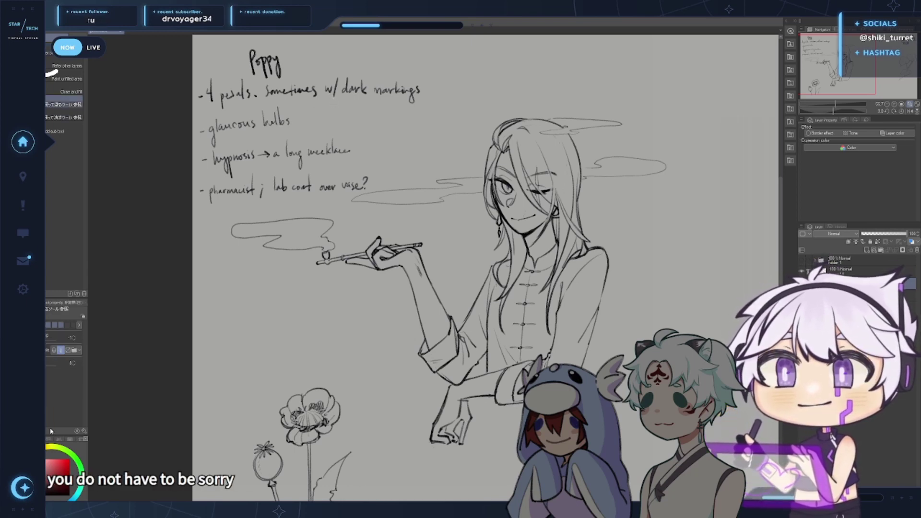
{"action": "mouse_move", "coordinate": [393, 284]}
{"action": "left_mouse_down"}
{"action": "mouse_move", "coordinate": [316, 277]}
{"action": "mouse_move", "coordinate": [287, 262]}
{"action": "left_mouse_up"}
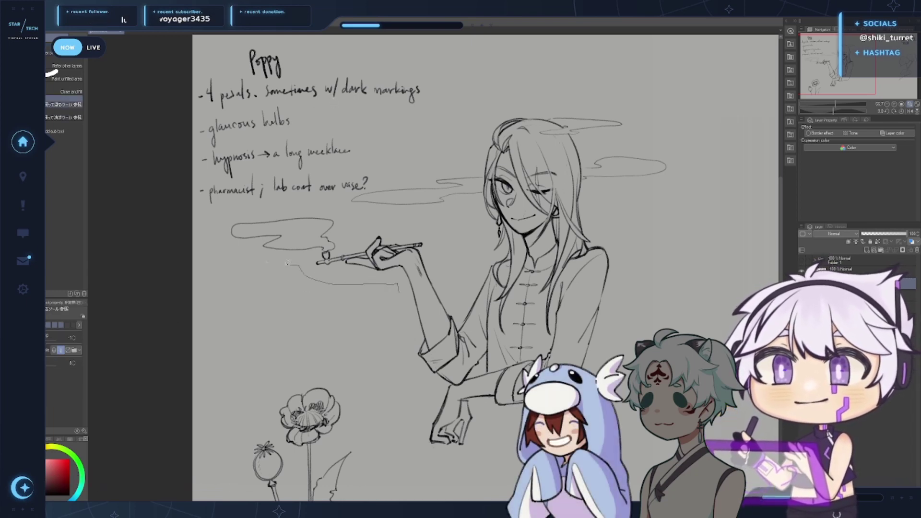
{"action": "left_click_drag", "start_coordinate": [369, 189], "coordinate": [425, 159]}
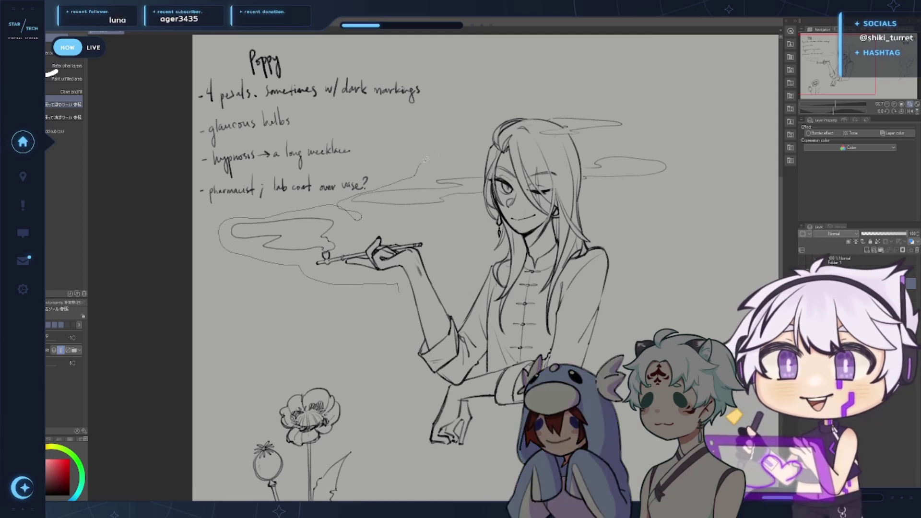
{"action": "mouse_move", "coordinate": [641, 136]}
{"action": "left_mouse_down"}
{"action": "mouse_move", "coordinate": [684, 184]}
{"action": "mouse_move", "coordinate": [624, 330]}
{"action": "mouse_move", "coordinate": [376, 338]}
{"action": "mouse_move", "coordinate": [413, 278]}
{"action": "left_mouse_up"}
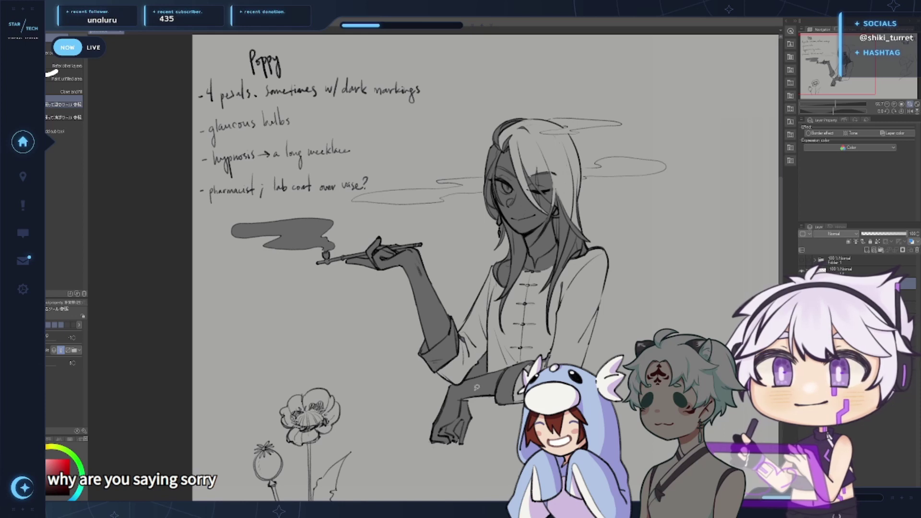
{"action": "mouse_move", "coordinate": [476, 268]}
{"action": "left_mouse_down"}
{"action": "mouse_move", "coordinate": [625, 273]}
{"action": "mouse_move", "coordinate": [453, 405]}
{"action": "mouse_move", "coordinate": [438, 357]}
{"action": "left_mouse_up"}
{"action": "left_click_drag", "start_coordinate": [496, 429], "coordinate": [487, 274]}
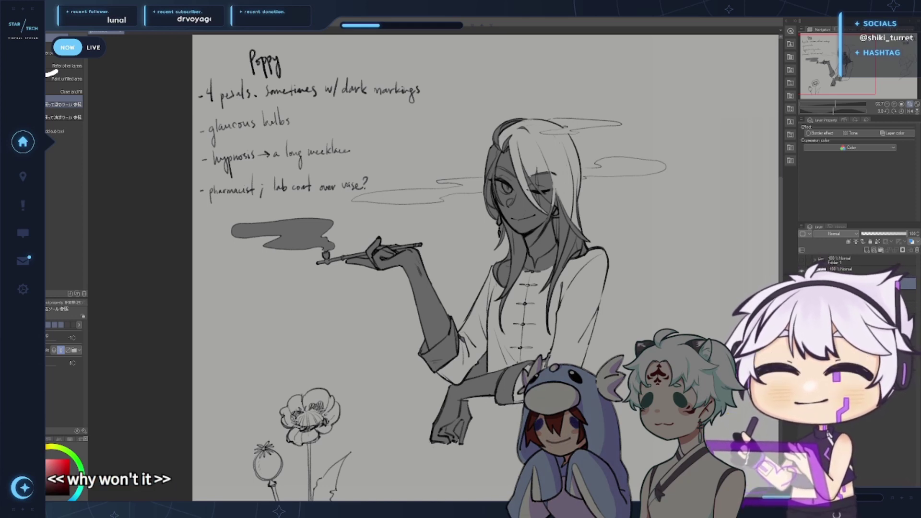
{"action": "left_click_drag", "start_coordinate": [582, 159], "coordinate": [555, 187]}
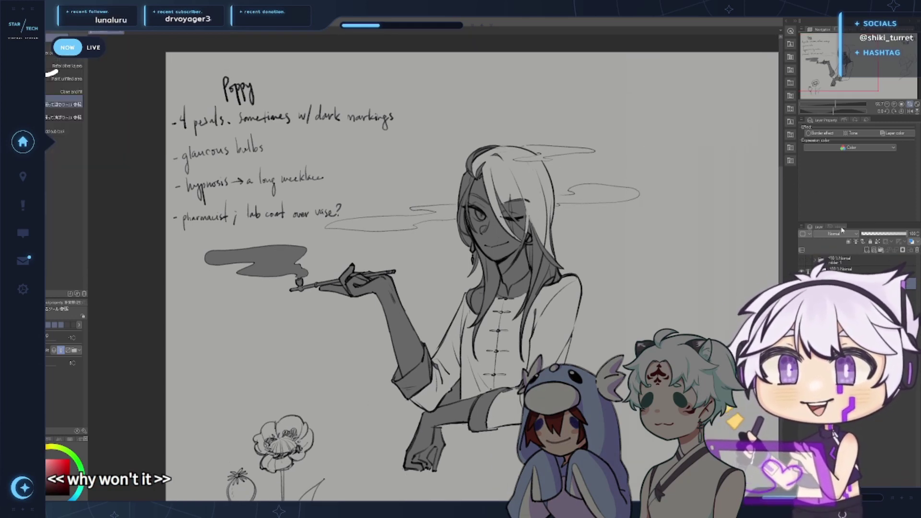
{"action": "left_click", "coordinate": [801, 283]}
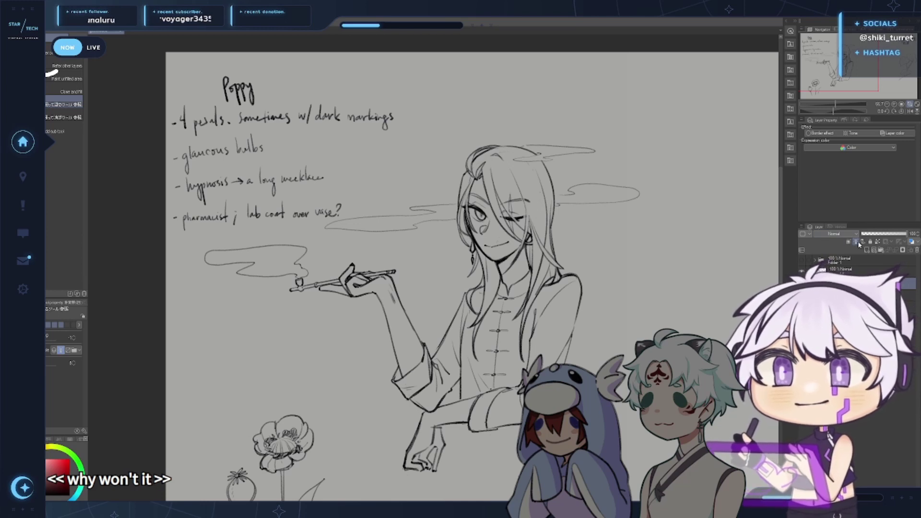
Paint the smoking pipe's bowl and stem solid grey beneath the lines with the Turnip pen
{"action": "key", "text": "p"}
{"action": "scroll", "coordinate": [272, 278], "scroll_direction": "up", "scroll_amount": 2}
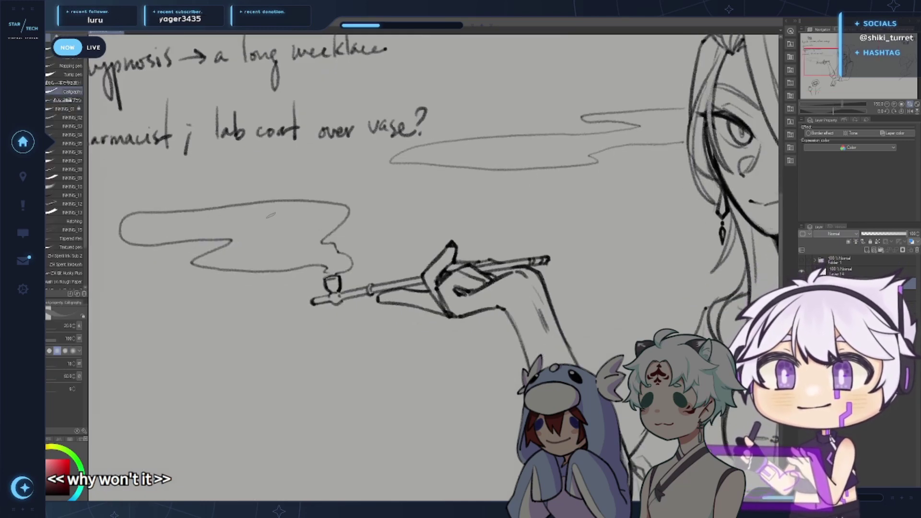
{"action": "key", "text": "p"}
{"action": "left_click_drag", "start_coordinate": [302, 205], "coordinate": [378, 181]}
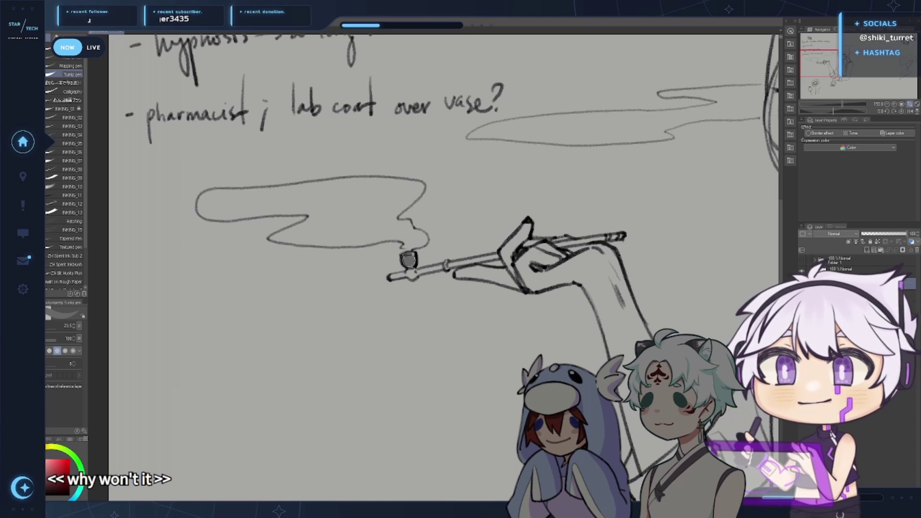
{"action": "left_click_drag", "start_coordinate": [409, 257], "coordinate": [397, 275]}
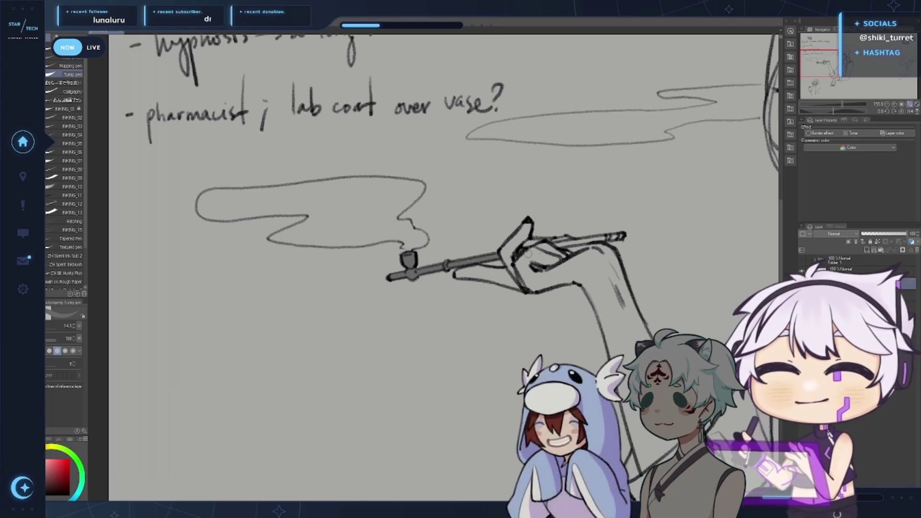
{"action": "left_click_drag", "start_coordinate": [465, 273], "coordinate": [399, 291]}
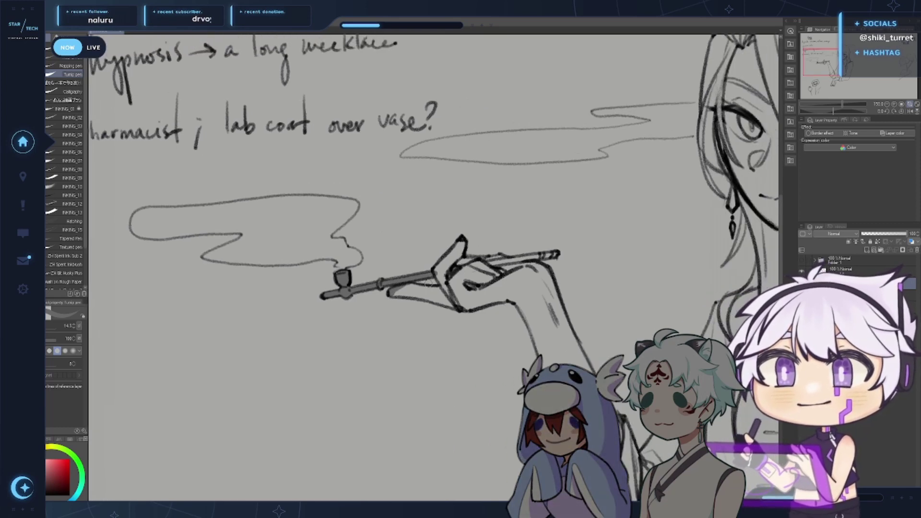
Paint the raised hand's fingers grey and trace grey along the inside edges of its palm and forearm
{"action": "mouse_move", "coordinate": [439, 287]}
{"action": "left_mouse_down"}
{"action": "mouse_move", "coordinate": [404, 294]}
{"action": "mouse_move", "coordinate": [453, 300]}
{"action": "mouse_move", "coordinate": [400, 294]}
{"action": "mouse_move", "coordinate": [455, 302]}
{"action": "left_mouse_up"}
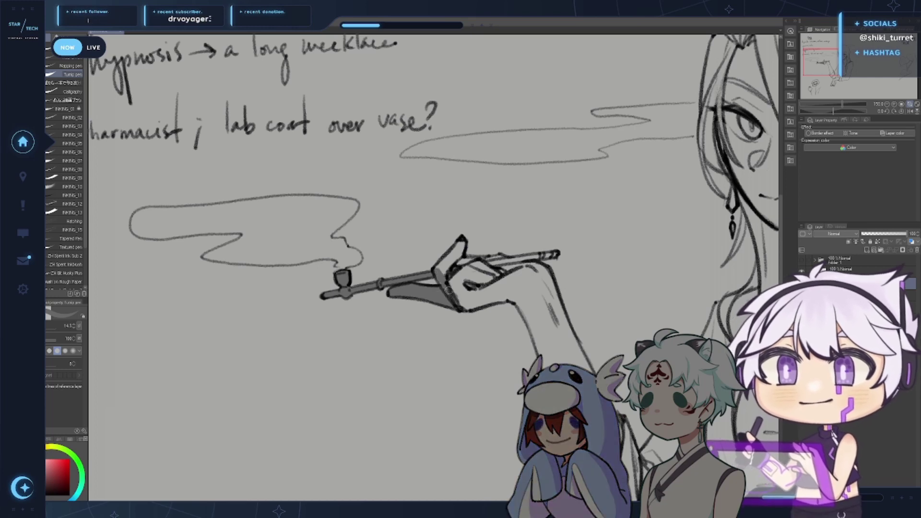
{"action": "mouse_move", "coordinate": [462, 248]}
{"action": "left_mouse_down"}
{"action": "mouse_move", "coordinate": [452, 277]}
{"action": "mouse_move", "coordinate": [466, 262]}
{"action": "mouse_move", "coordinate": [557, 254]}
{"action": "mouse_move", "coordinate": [485, 211]}
{"action": "mouse_move", "coordinate": [307, 170]}
{"action": "mouse_move", "coordinate": [352, 185]}
{"action": "mouse_move", "coordinate": [419, 334]}
{"action": "left_mouse_up"}
{"action": "key", "text": "ctrl+z"}
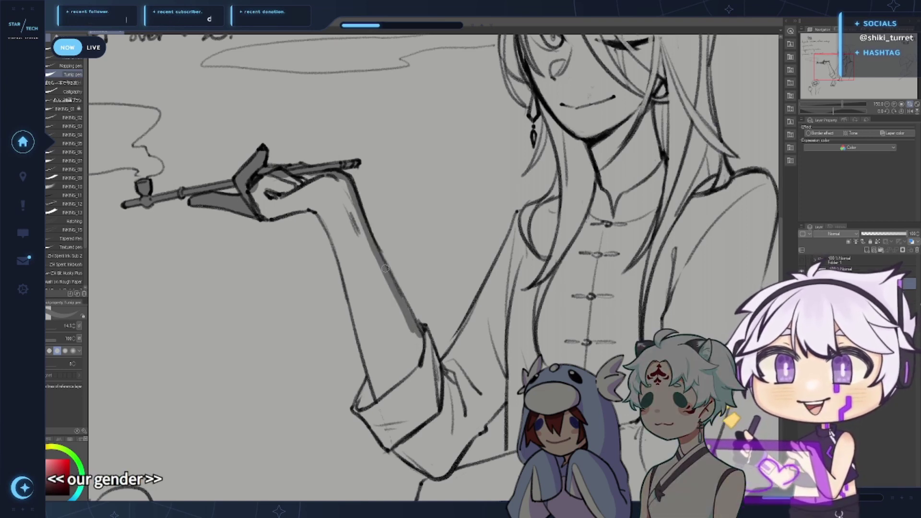
{"action": "left_click_drag", "start_coordinate": [428, 258], "coordinate": [537, 275]}
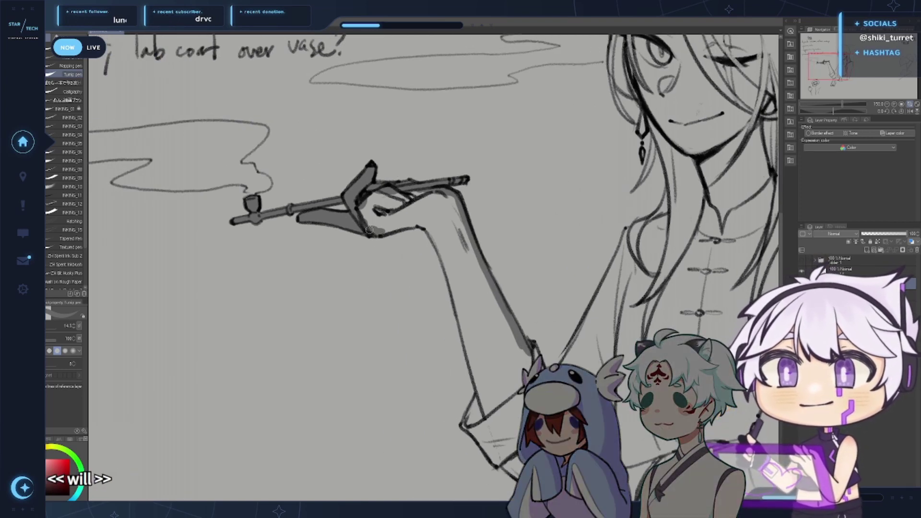
{"action": "mouse_move", "coordinate": [425, 221]}
{"action": "left_mouse_down"}
{"action": "mouse_move", "coordinate": [348, 197]}
{"action": "mouse_move", "coordinate": [379, 344]}
{"action": "mouse_move", "coordinate": [360, 342]}
{"action": "mouse_move", "coordinate": [291, 218]}
{"action": "left_mouse_up"}
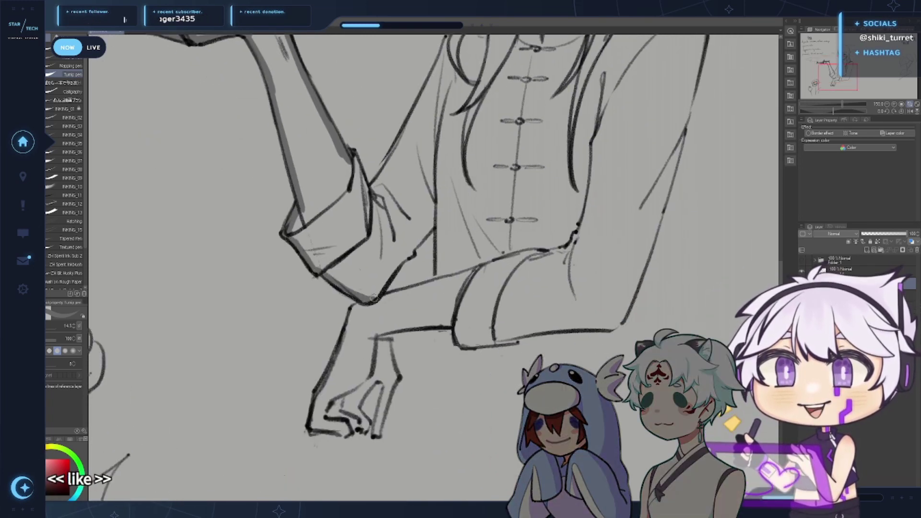
Trace grey along the raised arm's rolled cuff and elbow, the torso edge and the top of the lower forearm
{"action": "mouse_move", "coordinate": [374, 298]}
{"action": "left_mouse_down"}
{"action": "mouse_move", "coordinate": [323, 327]}
{"action": "mouse_move", "coordinate": [362, 289]}
{"action": "left_mouse_up"}
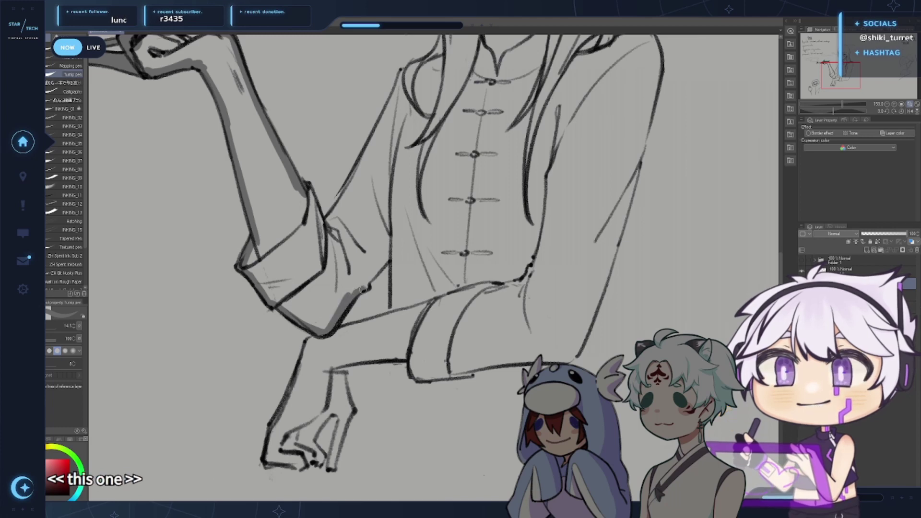
{"action": "mouse_move", "coordinate": [394, 255]}
{"action": "left_mouse_down"}
{"action": "mouse_move", "coordinate": [389, 319]}
{"action": "mouse_move", "coordinate": [490, 305]}
{"action": "left_mouse_up"}
{"action": "left_click_drag", "start_coordinate": [428, 316], "coordinate": [489, 301]}
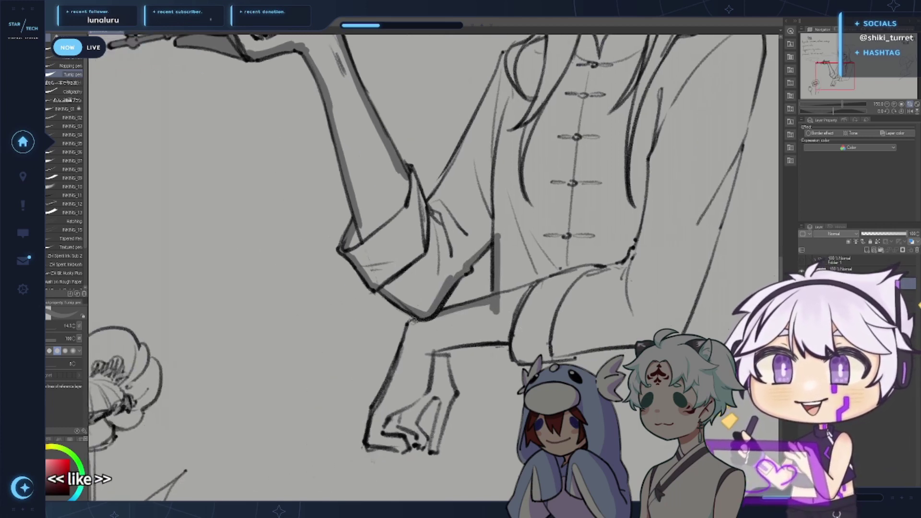
Trace grey inside the outline of the lowered hand, around its wrist, knuckles and fingers
{"action": "left_click_drag", "start_coordinate": [411, 325], "coordinate": [373, 413]}
{"action": "mouse_move", "coordinate": [397, 365]}
{"action": "left_mouse_down"}
{"action": "mouse_move", "coordinate": [368, 442]}
{"action": "mouse_move", "coordinate": [431, 438]}
{"action": "left_mouse_up"}
{"action": "mouse_move", "coordinate": [437, 391]}
{"action": "left_mouse_down"}
{"action": "mouse_move", "coordinate": [416, 417]}
{"action": "mouse_move", "coordinate": [442, 404]}
{"action": "left_mouse_up"}
{"action": "left_click_drag", "start_coordinate": [435, 440], "coordinate": [451, 387]}
{"action": "left_click_drag", "start_coordinate": [442, 340], "coordinate": [454, 391]}
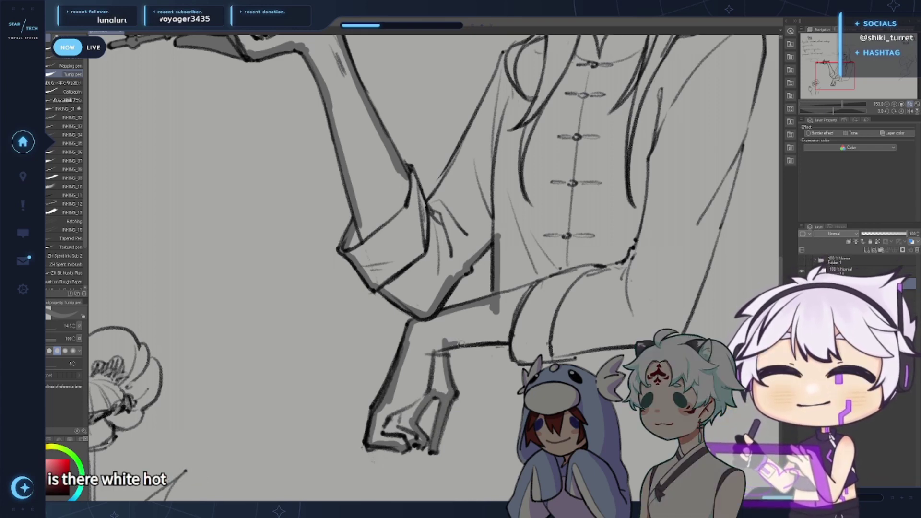
Trace grey along the underside of the sleeve across the waist and the raised arm's upper sleeve
{"action": "mouse_move", "coordinate": [443, 343]}
{"action": "left_mouse_down"}
{"action": "mouse_move", "coordinate": [514, 339]}
{"action": "mouse_move", "coordinate": [475, 374]}
{"action": "mouse_move", "coordinate": [417, 379]}
{"action": "left_mouse_up"}
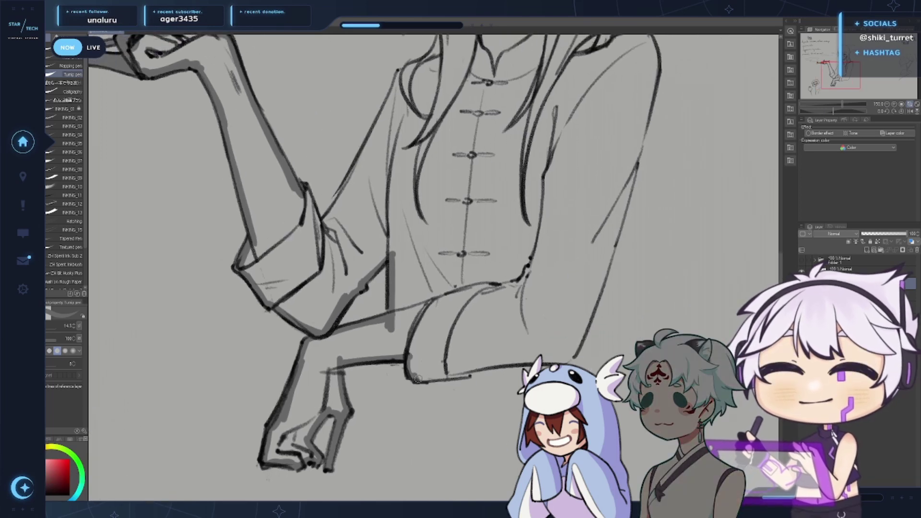
{"action": "mouse_move", "coordinate": [475, 371]}
{"action": "left_mouse_down"}
{"action": "mouse_move", "coordinate": [554, 365]}
{"action": "mouse_move", "coordinate": [571, 355]}
{"action": "left_mouse_up"}
{"action": "left_click_drag", "start_coordinate": [554, 284], "coordinate": [487, 353]}
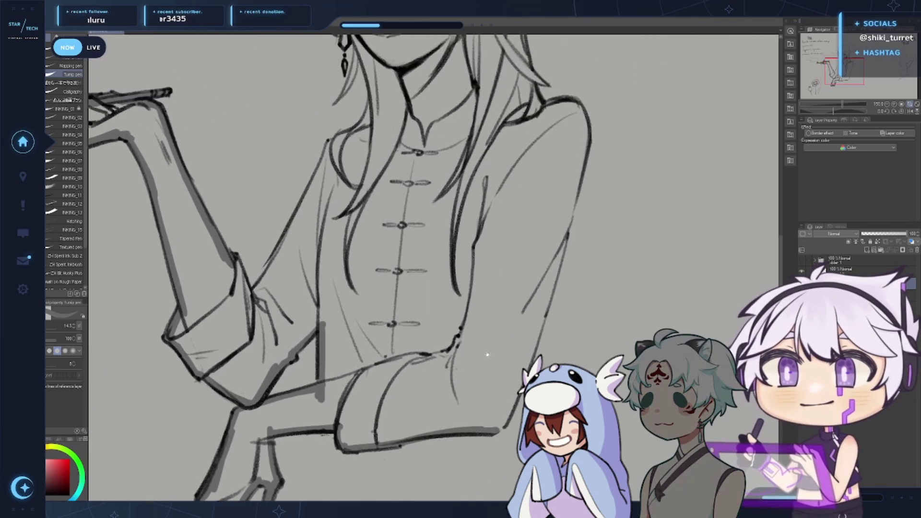
{"action": "mouse_move", "coordinate": [245, 261]}
{"action": "left_mouse_down"}
{"action": "mouse_move", "coordinate": [285, 303]}
{"action": "mouse_move", "coordinate": [331, 283]}
{"action": "mouse_move", "coordinate": [369, 194]}
{"action": "mouse_move", "coordinate": [368, 204]}
{"action": "left_mouse_up"}
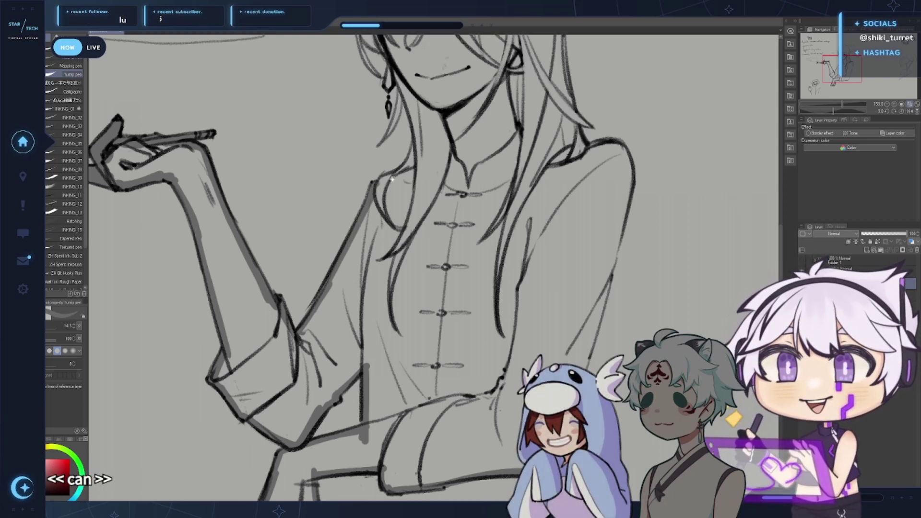
Trace grey inside the hair outline from the shoulder past the earring and over the crown to the smoke wisp
{"action": "mouse_move", "coordinate": [422, 173]}
{"action": "left_mouse_down"}
{"action": "mouse_move", "coordinate": [431, 302]}
{"action": "mouse_move", "coordinate": [398, 304]}
{"action": "mouse_move", "coordinate": [422, 289]}
{"action": "left_mouse_up"}
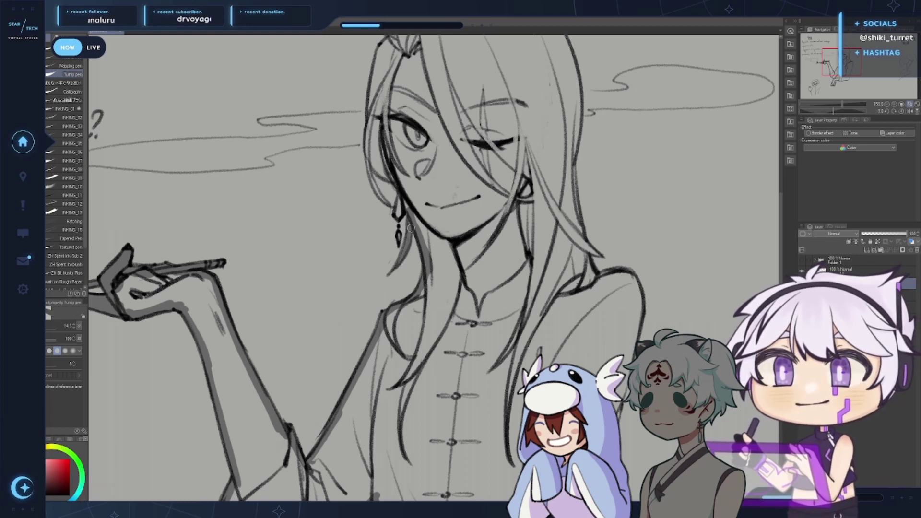
{"action": "left_click_drag", "start_coordinate": [396, 243], "coordinate": [377, 316]}
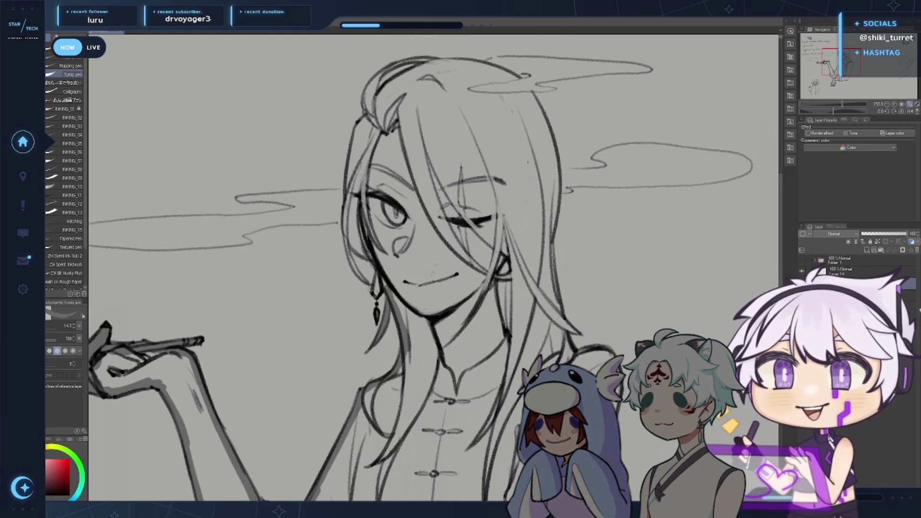
{"action": "left_click_drag", "start_coordinate": [377, 278], "coordinate": [377, 293]}
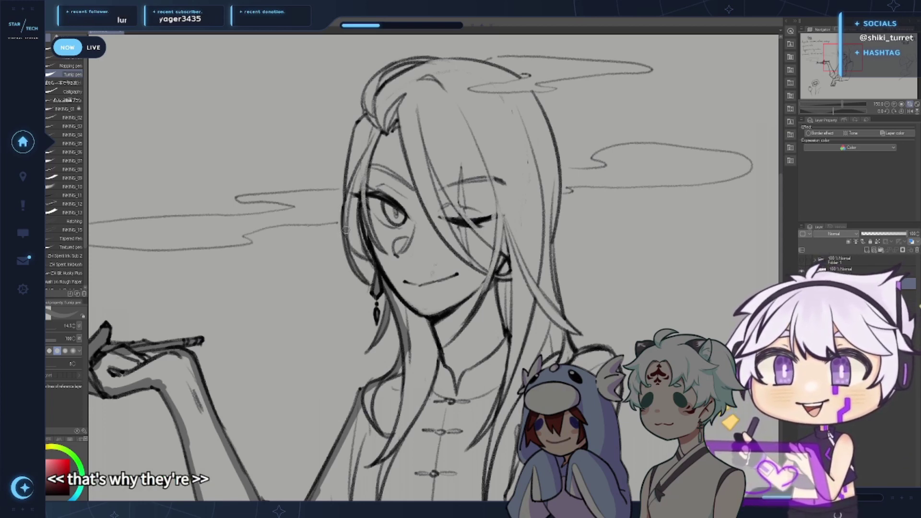
{"action": "left_click_drag", "start_coordinate": [373, 259], "coordinate": [380, 338]}
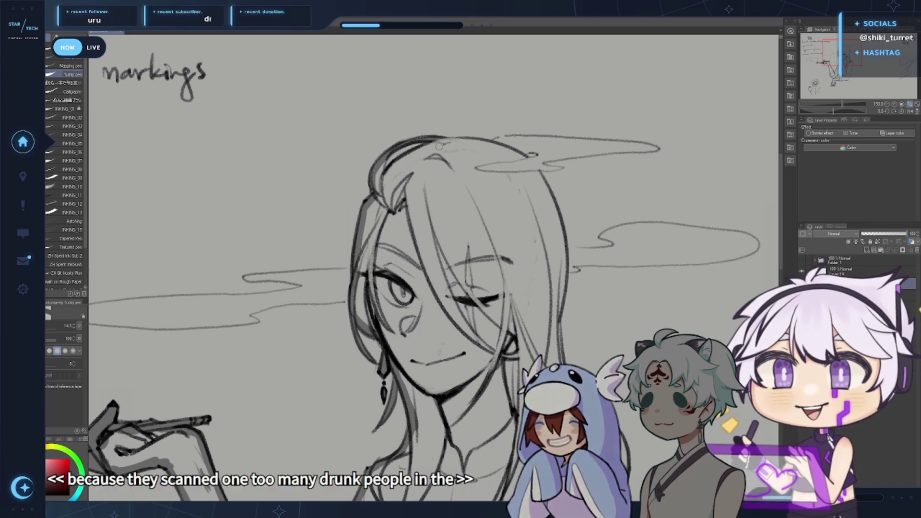
{"action": "mouse_move", "coordinate": [377, 167]}
{"action": "left_mouse_down"}
{"action": "mouse_move", "coordinate": [373, 192]}
{"action": "mouse_move", "coordinate": [400, 160]}
{"action": "mouse_move", "coordinate": [394, 173]}
{"action": "mouse_move", "coordinate": [441, 145]}
{"action": "left_mouse_up"}
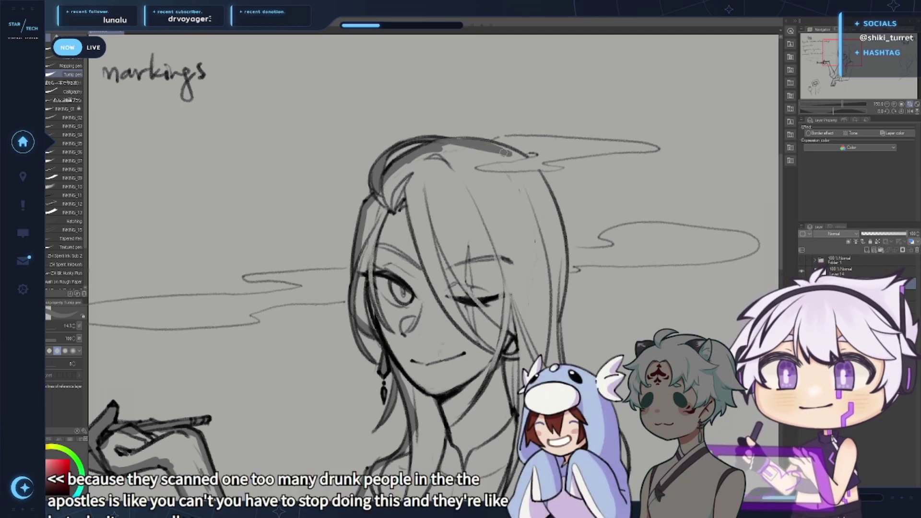
{"action": "mouse_move", "coordinate": [451, 143]}
{"action": "left_mouse_down"}
{"action": "mouse_move", "coordinate": [522, 155]}
{"action": "mouse_move", "coordinate": [483, 161]}
{"action": "mouse_move", "coordinate": [530, 156]}
{"action": "left_mouse_up"}
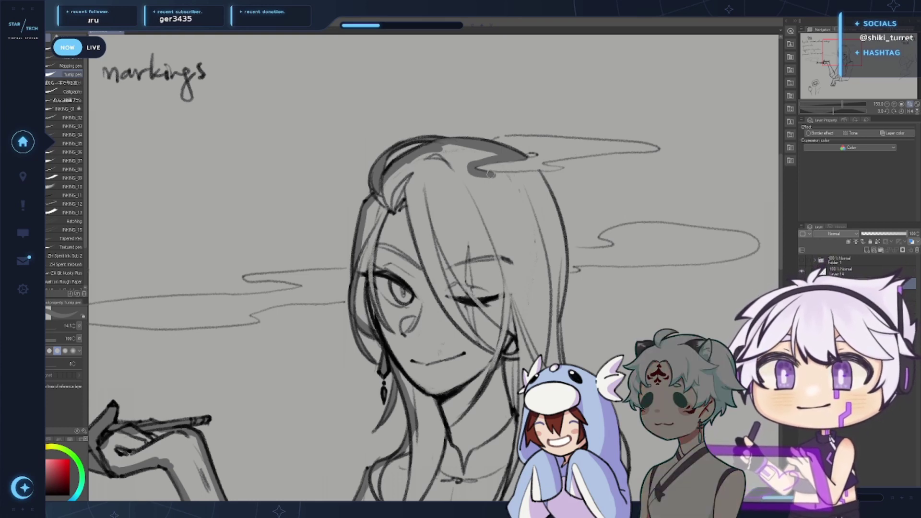
Flip the canvas view horizontally and trace grey along the far side's hair, shoulder and outer sleeve down to the elbow
{"action": "key", "text": "h"}
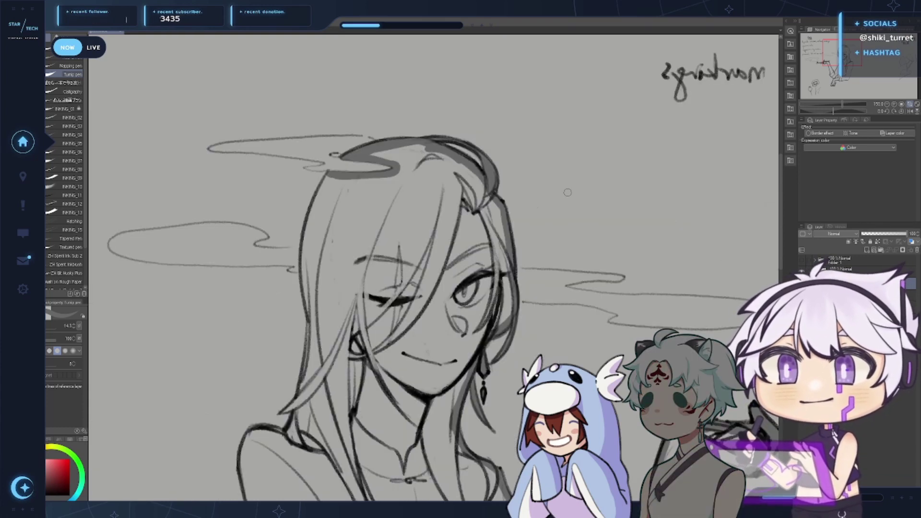
{"action": "mouse_move", "coordinate": [361, 210]}
{"action": "left_mouse_down"}
{"action": "mouse_move", "coordinate": [411, 144]}
{"action": "mouse_move", "coordinate": [354, 220]}
{"action": "mouse_move", "coordinate": [361, 266]}
{"action": "mouse_move", "coordinate": [335, 368]}
{"action": "left_mouse_up"}
{"action": "left_click_drag", "start_coordinate": [337, 367], "coordinate": [384, 290]}
{"action": "left_click_drag", "start_coordinate": [344, 291], "coordinate": [390, 291]}
{"action": "mouse_move", "coordinate": [396, 293]}
{"action": "left_mouse_down"}
{"action": "mouse_move", "coordinate": [340, 168]}
{"action": "mouse_move", "coordinate": [340, 227]}
{"action": "left_mouse_up"}
{"action": "key", "text": "ctrl+z"}
{"action": "mouse_move", "coordinate": [341, 163]}
{"action": "left_mouse_down"}
{"action": "mouse_move", "coordinate": [333, 192]}
{"action": "mouse_move", "coordinate": [349, 275]}
{"action": "mouse_move", "coordinate": [351, 282]}
{"action": "mouse_move", "coordinate": [333, 169]}
{"action": "mouse_move", "coordinate": [398, 354]}
{"action": "left_mouse_up"}
{"action": "scroll", "coordinate": [342, 247], "scroll_direction": "down", "scroll_amount": 5}
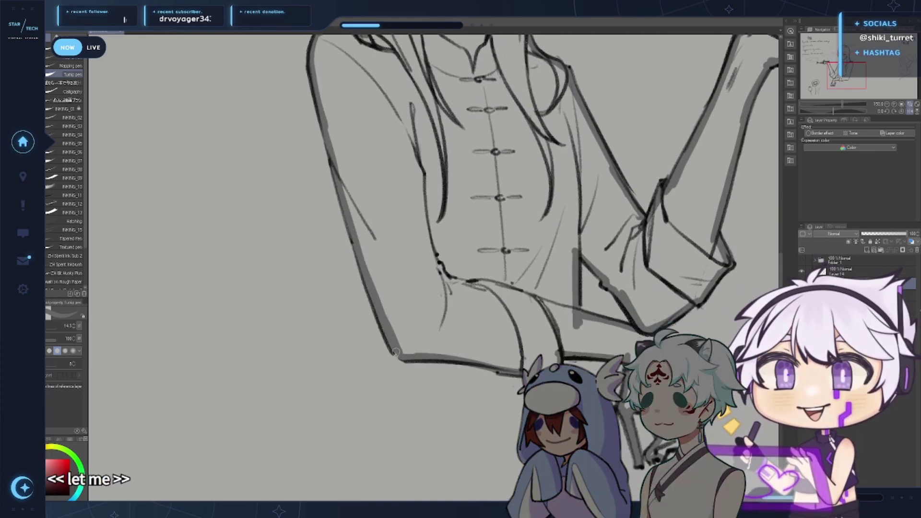
Try to flood-fill the outlined figure with grey, and undo the fill with the canvas view flipped back horizontally
{"action": "key", "text": "g"}
{"action": "left_click_drag", "start_coordinate": [491, 318], "coordinate": [443, 388]}
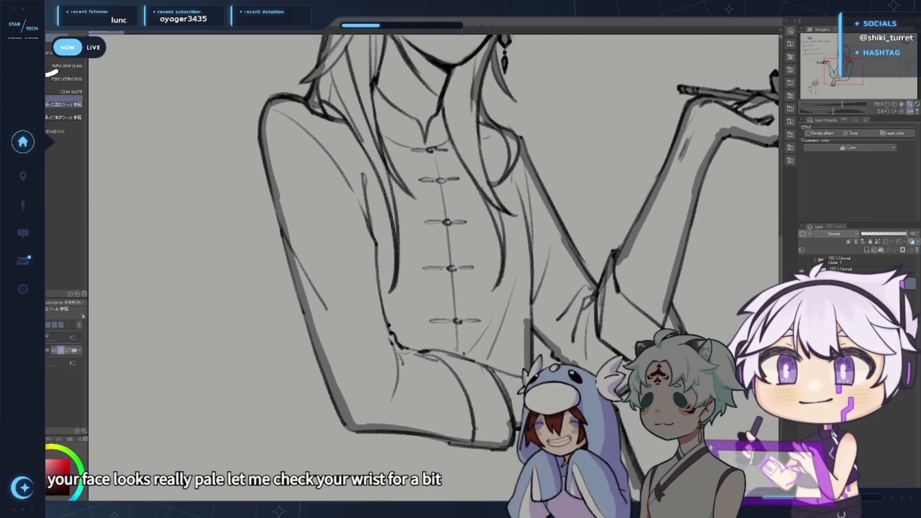
{"action": "left_click", "coordinate": [65, 53]}
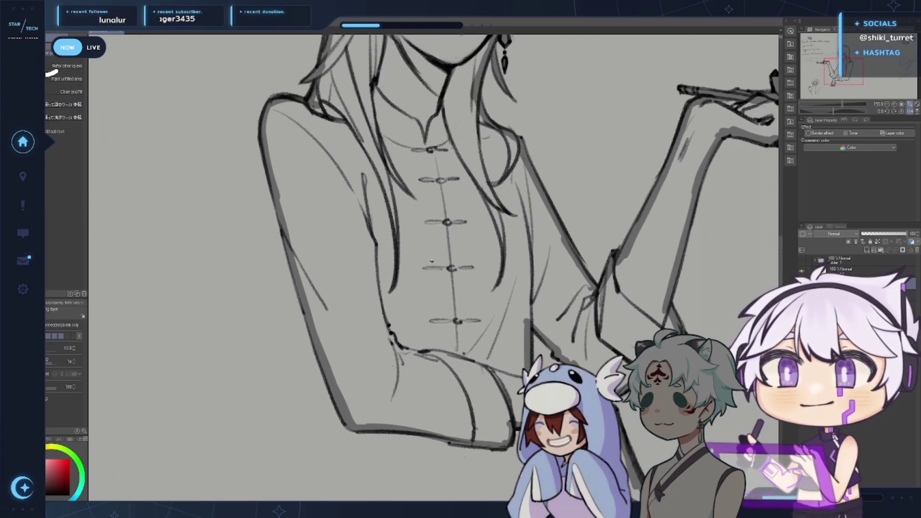
{"action": "left_click", "coordinate": [432, 268]}
{"action": "key", "text": "h"}
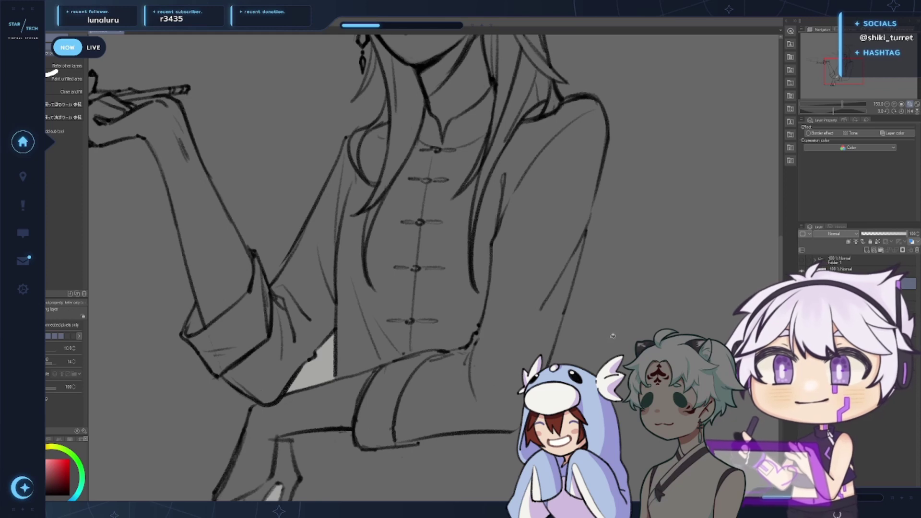
{"action": "key", "text": "ctrl+z"}
Go over the grey outline along the sleeve, shoulder and hair for gaps, and fill the whole figure silhouette with flat grey
{"action": "left_click_drag", "start_coordinate": [607, 305], "coordinate": [635, 281]}
{"action": "key", "text": "p"}
{"action": "key", "text": "p"}
{"action": "left_click_drag", "start_coordinate": [558, 215], "coordinate": [618, 130]}
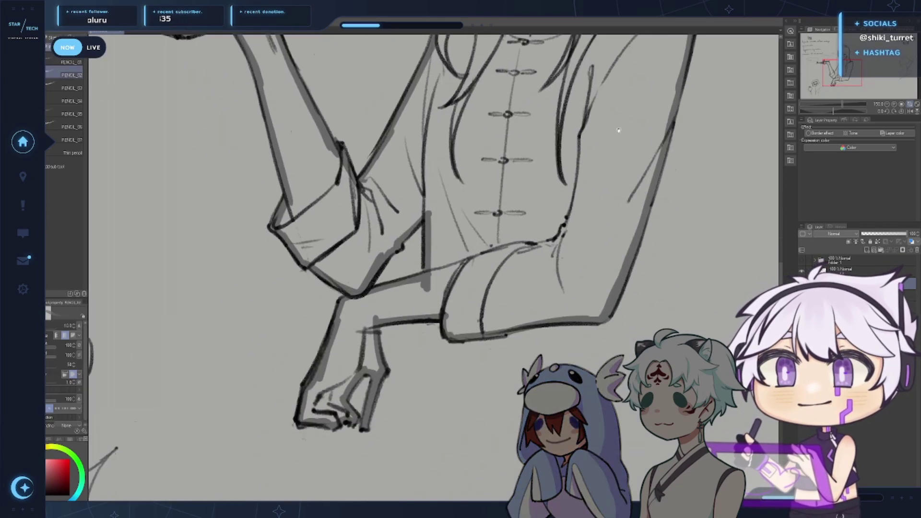
{"action": "scroll", "coordinate": [619, 130], "scroll_direction": "up", "scroll_amount": 8}
{"action": "key", "text": "p"}
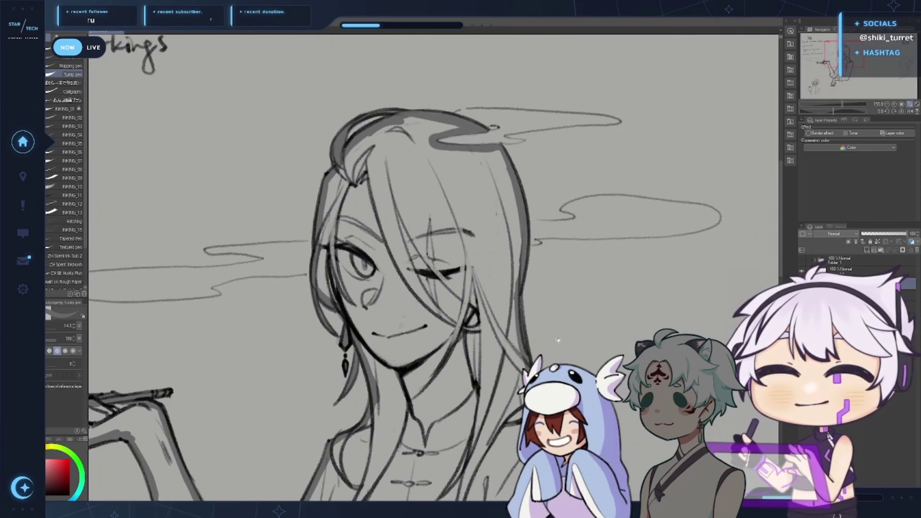
{"action": "left_click_drag", "start_coordinate": [557, 340], "coordinate": [586, 291]}
{"action": "left_click", "coordinate": [569, 342], "text": "alt"}
{"action": "left_click_drag", "start_coordinate": [579, 355], "coordinate": [567, 248]}
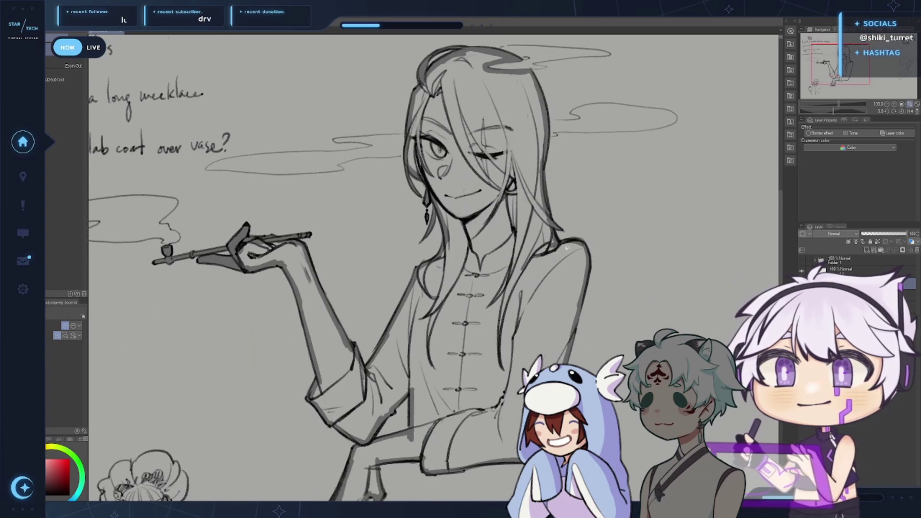
{"action": "key", "text": "g"}
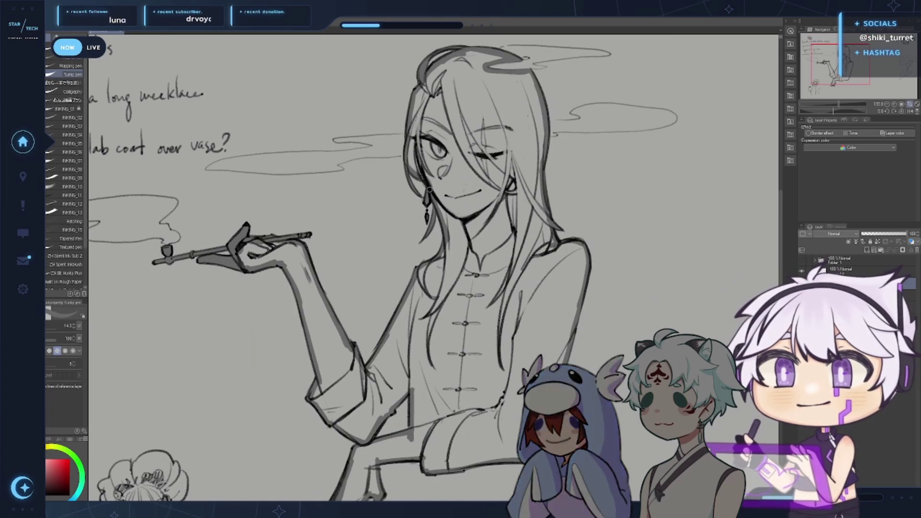
{"action": "key", "text": "g"}
{"action": "left_click", "coordinate": [462, 164]}
{"action": "left_click_drag", "start_coordinate": [693, 307], "coordinate": [701, 244]}
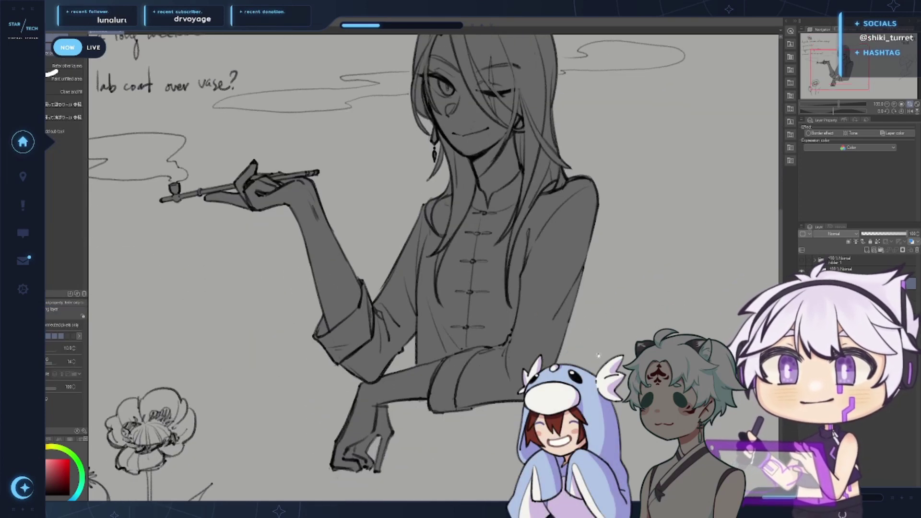
Add a new layer clipped to the grey base and choose an orange-brown skin colour
{"action": "left_click_drag", "start_coordinate": [598, 355], "coordinate": [628, 342]}
{"action": "left_click_drag", "start_coordinate": [390, 199], "coordinate": [390, 236]}
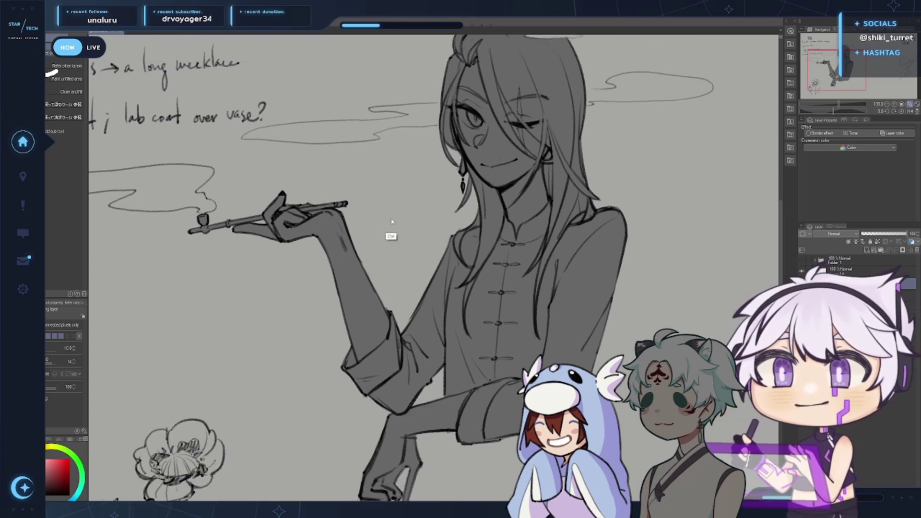
{"action": "left_click_drag", "start_coordinate": [625, 223], "coordinate": [630, 240]}
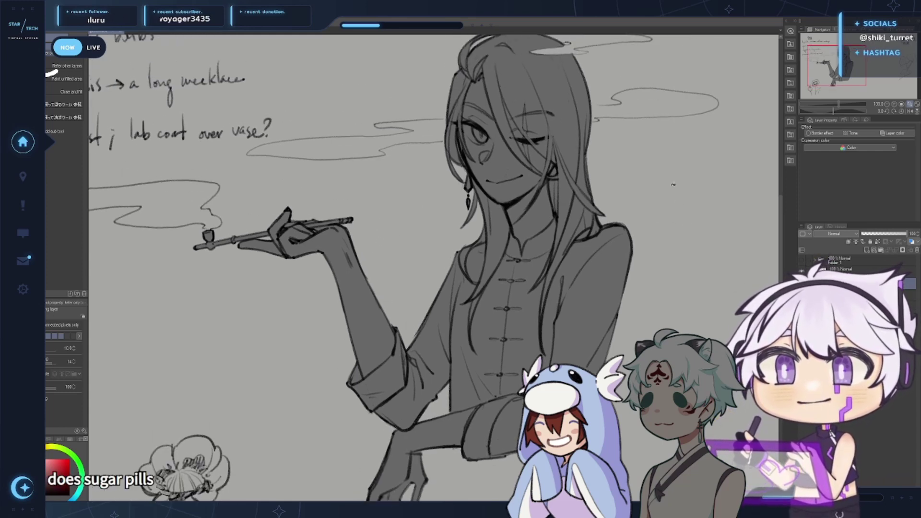
{"action": "left_click_drag", "start_coordinate": [693, 188], "coordinate": [695, 187]}
{"action": "left_click", "coordinate": [866, 251]}
{"action": "left_click", "coordinate": [849, 242]}
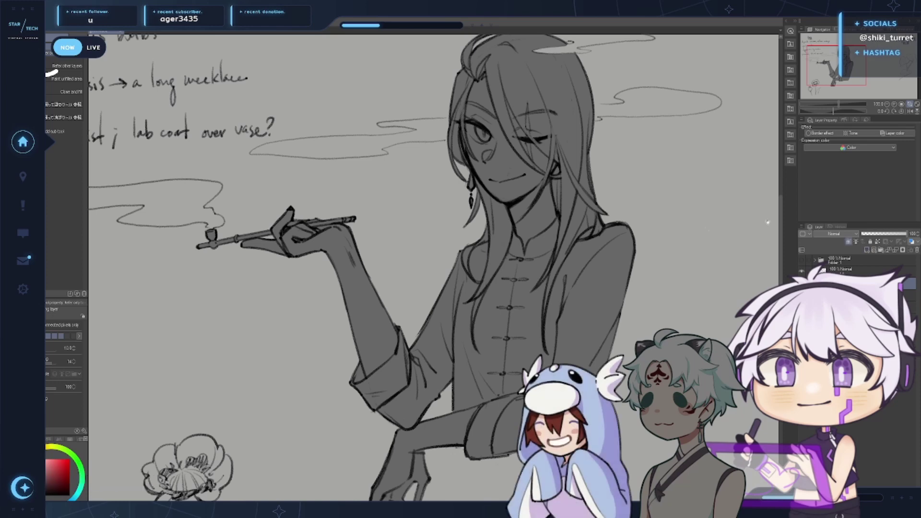
{"action": "left_click_drag", "start_coordinate": [659, 236], "coordinate": [674, 293]}
{"action": "left_click", "coordinate": [53, 458]}
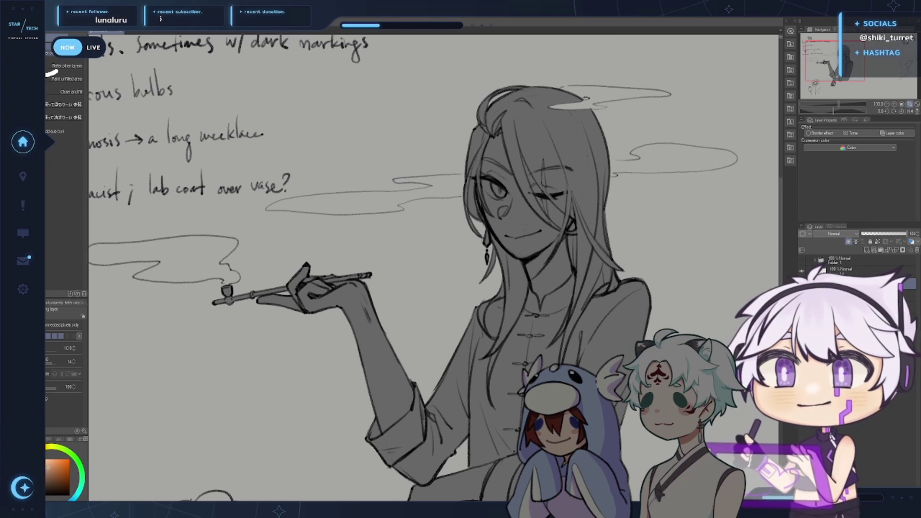
Paint the raised hand in the orange-brown skin tone, trace the forearm's edge at the cuff and fill the forearm
{"action": "mouse_move", "coordinate": [266, 302]}
{"action": "left_mouse_down"}
{"action": "mouse_move", "coordinate": [295, 265]}
{"action": "mouse_move", "coordinate": [315, 270]}
{"action": "left_mouse_up"}
{"action": "key", "text": "p"}
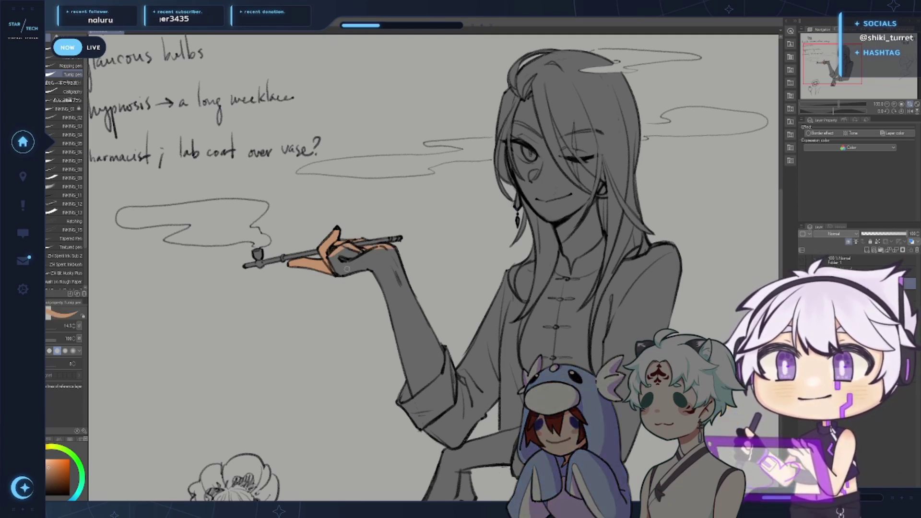
{"action": "left_click_drag", "start_coordinate": [404, 369], "coordinate": [414, 393]}
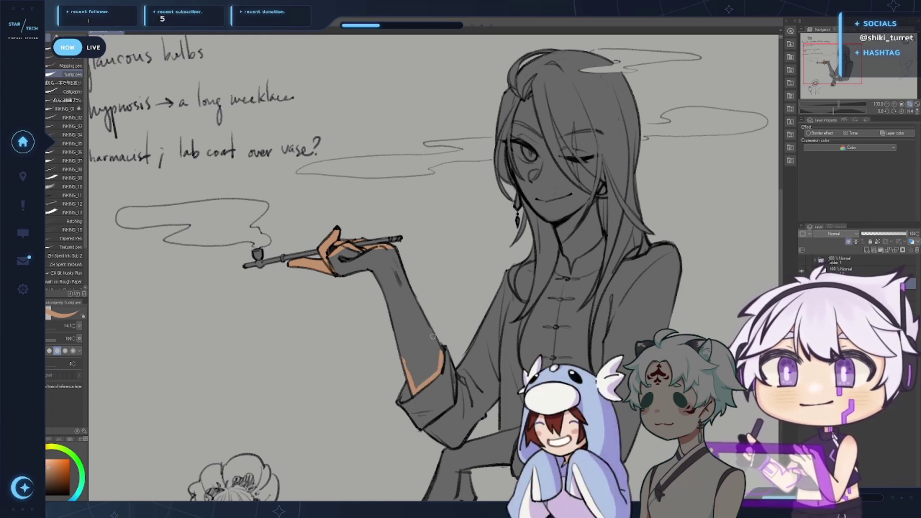
{"action": "key", "text": "g"}
{"action": "left_click", "coordinate": [400, 298]}
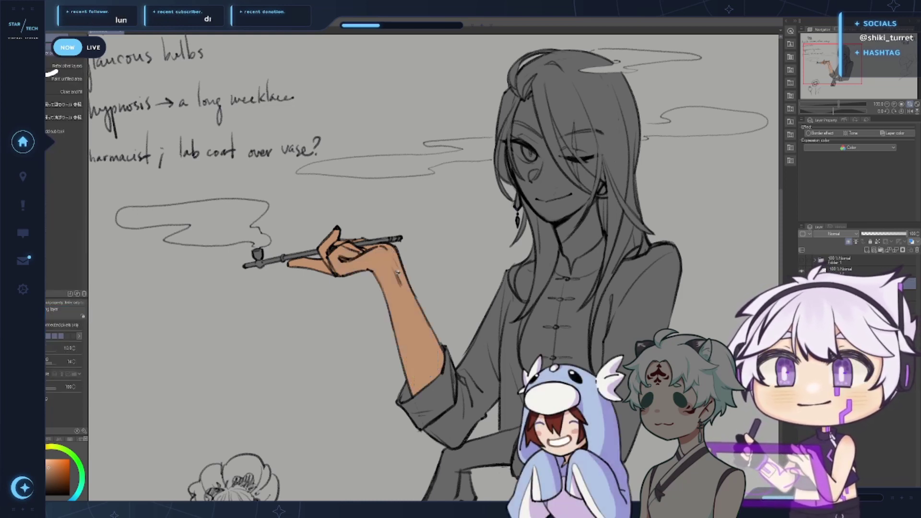
Outline the lowered forearm and hand in the skin tone from the cuff to the fingers and fill them
{"action": "left_click_drag", "start_coordinate": [564, 316], "coordinate": [493, 213]}
{"action": "key", "text": "p"}
{"action": "mouse_move", "coordinate": [382, 346]}
{"action": "left_mouse_down"}
{"action": "mouse_move", "coordinate": [458, 322]}
{"action": "mouse_move", "coordinate": [435, 359]}
{"action": "left_mouse_up"}
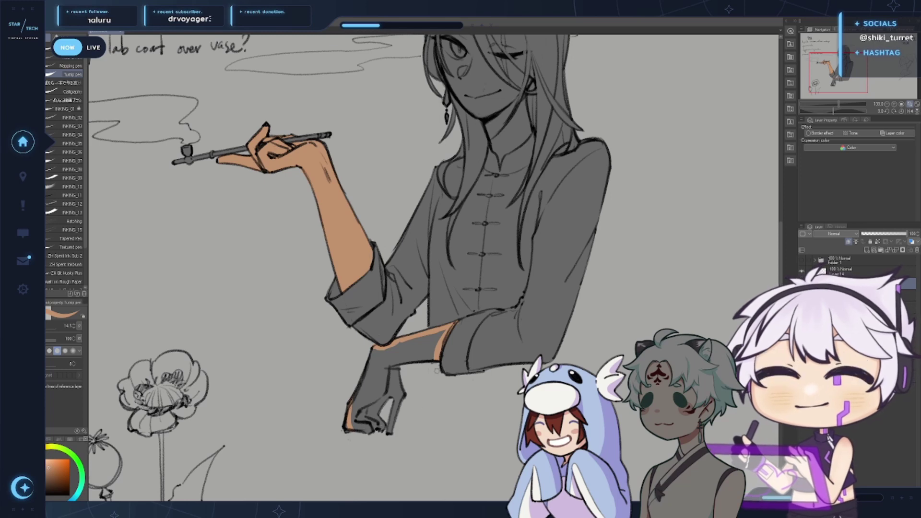
{"action": "left_click", "coordinate": [378, 398]}
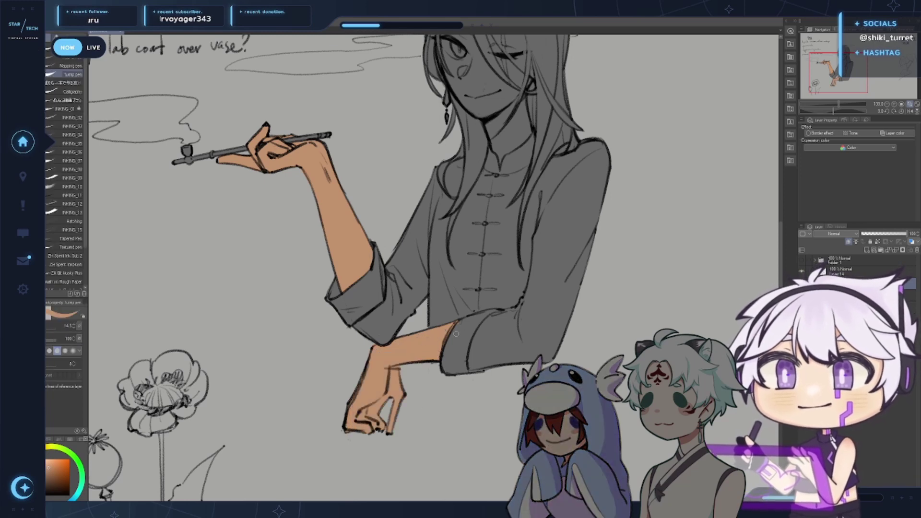
Trace the skin tone along the face's hairline and the strand crossing the face, and paint the skin around the winking eye
{"action": "left_click_drag", "start_coordinate": [523, 70], "coordinate": [437, 289]}
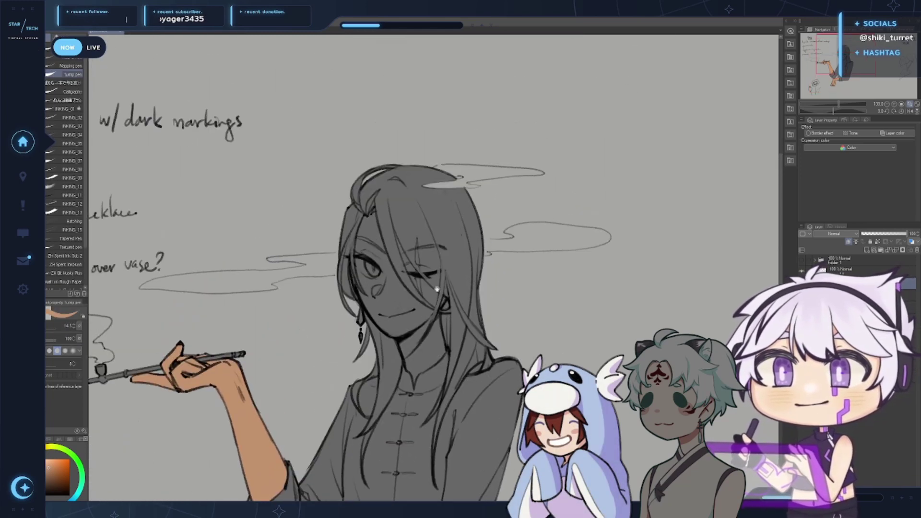
{"action": "left_click", "coordinate": [357, 324], "text": "ctrl"}
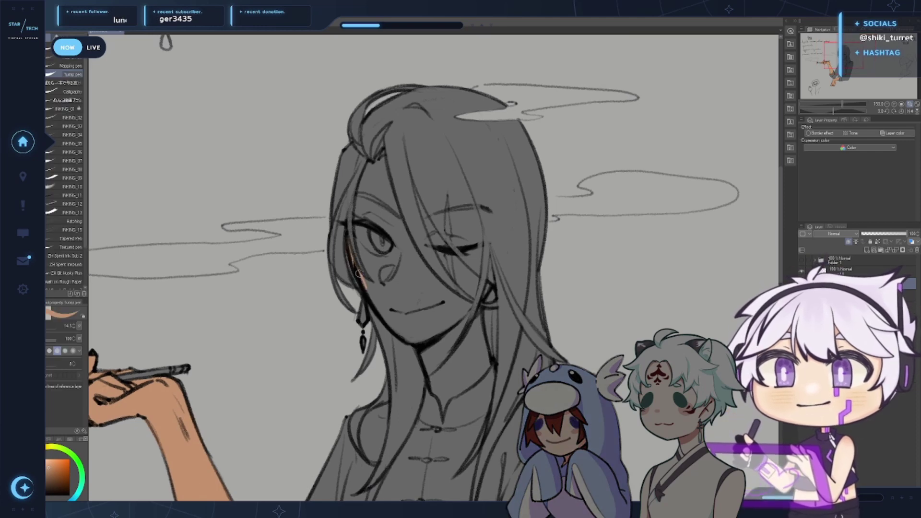
{"action": "mouse_move", "coordinate": [369, 161]}
{"action": "left_mouse_down"}
{"action": "mouse_move", "coordinate": [357, 214]}
{"action": "mouse_move", "coordinate": [361, 194]}
{"action": "mouse_move", "coordinate": [367, 276]}
{"action": "left_mouse_up"}
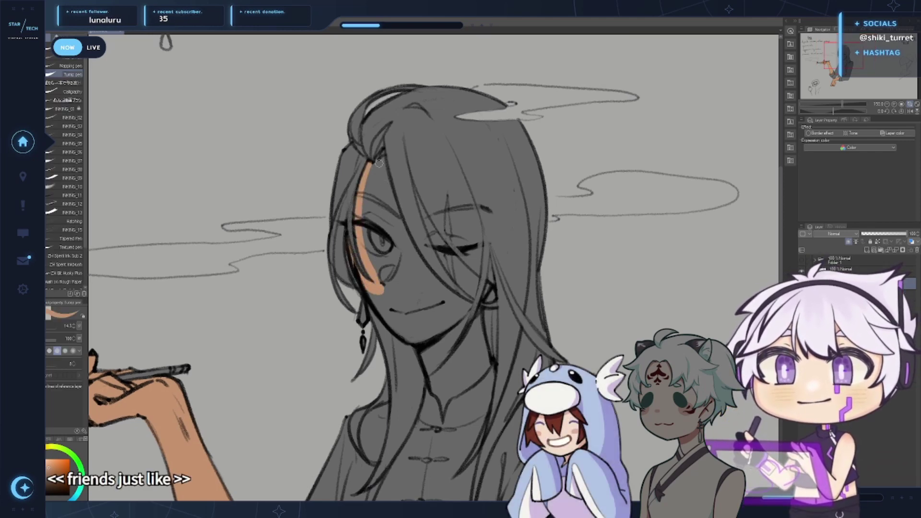
{"action": "left_click_drag", "start_coordinate": [379, 158], "coordinate": [376, 165]}
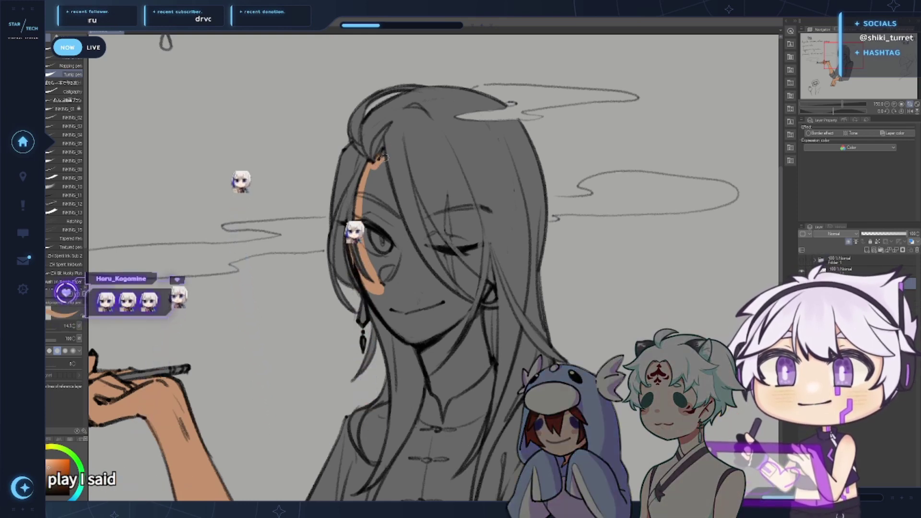
{"action": "mouse_move", "coordinate": [382, 157]}
{"action": "left_mouse_down"}
{"action": "mouse_move", "coordinate": [395, 212]}
{"action": "mouse_move", "coordinate": [440, 281]}
{"action": "mouse_move", "coordinate": [473, 306]}
{"action": "left_mouse_up"}
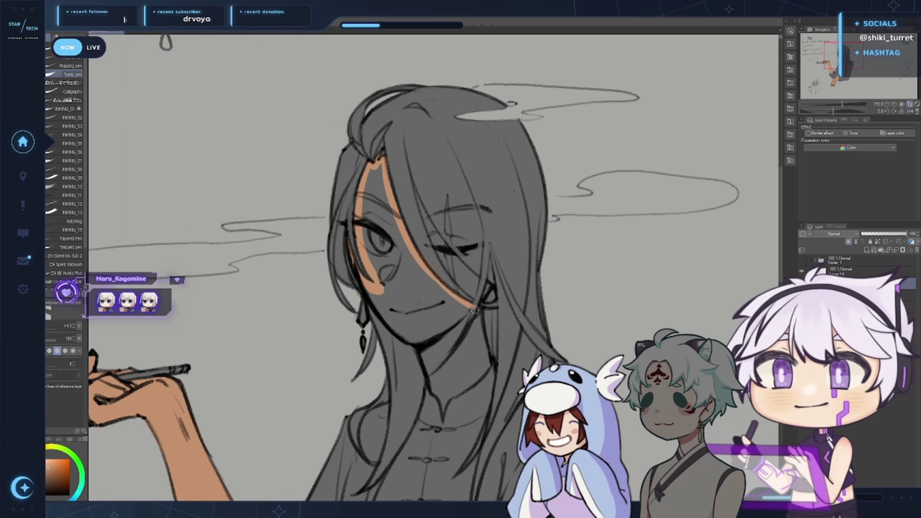
{"action": "mouse_move", "coordinate": [415, 190]}
{"action": "left_mouse_down"}
{"action": "mouse_move", "coordinate": [440, 246]}
{"action": "mouse_move", "coordinate": [470, 275]}
{"action": "left_mouse_up"}
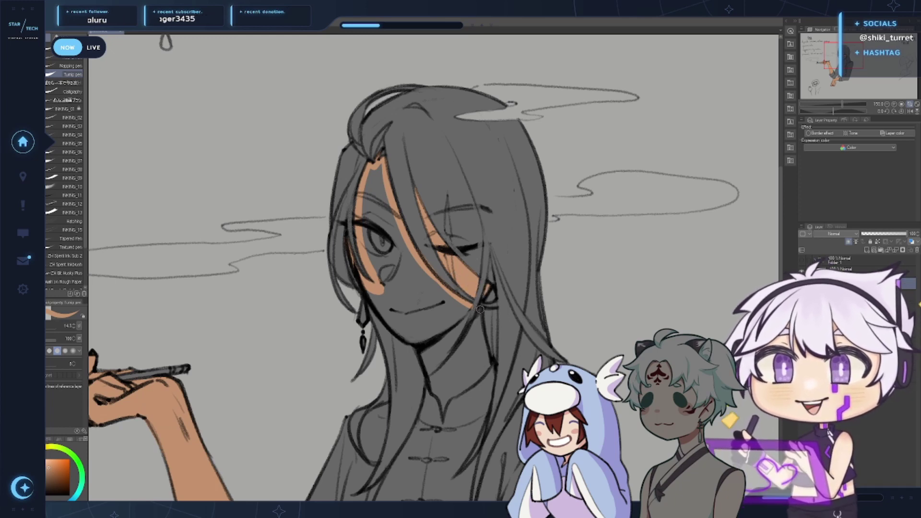
Outline the neck, collar opening and jaw in the skin tone and fill the face and neck
{"action": "left_click_drag", "start_coordinate": [480, 309], "coordinate": [488, 368]}
{"action": "mouse_move", "coordinate": [443, 415]}
{"action": "left_mouse_down"}
{"action": "mouse_move", "coordinate": [460, 389]}
{"action": "mouse_move", "coordinate": [448, 396]}
{"action": "mouse_move", "coordinate": [491, 363]}
{"action": "mouse_move", "coordinate": [429, 397]}
{"action": "mouse_move", "coordinate": [431, 390]}
{"action": "mouse_move", "coordinate": [443, 405]}
{"action": "left_mouse_up"}
{"action": "left_click_drag", "start_coordinate": [423, 353], "coordinate": [434, 389]}
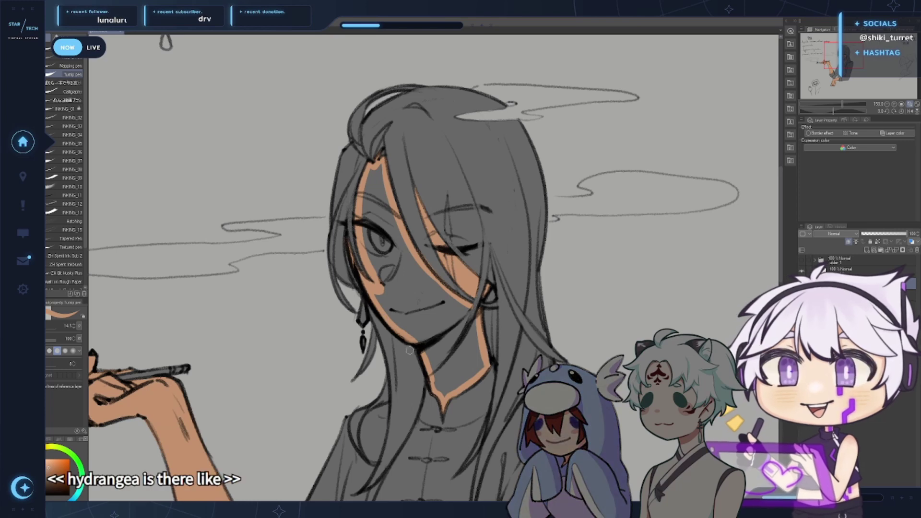
{"action": "left_click_drag", "start_coordinate": [472, 309], "coordinate": [439, 360]}
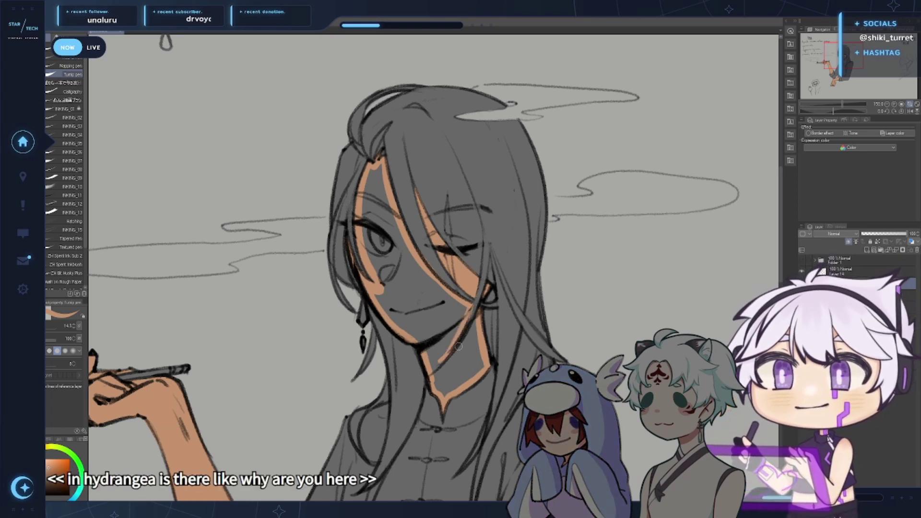
{"action": "key", "text": "g"}
{"action": "left_click", "coordinate": [451, 355]}
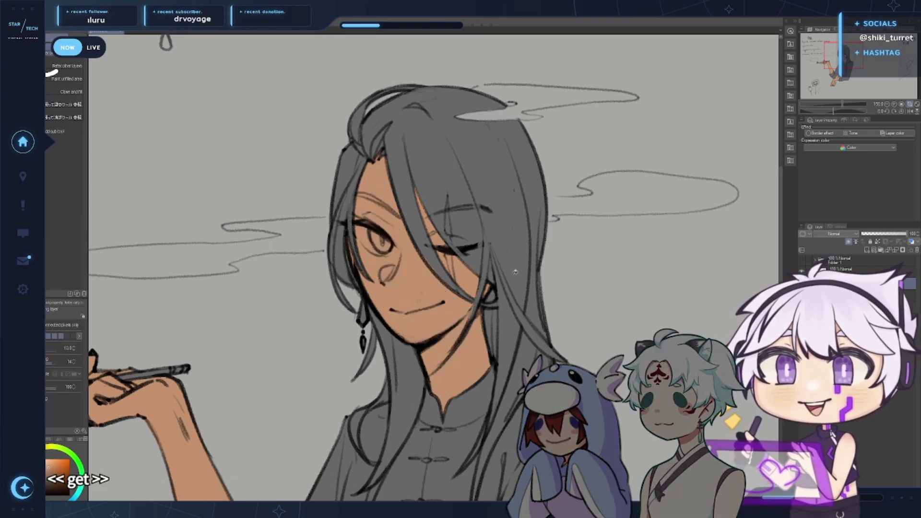
Touch up the edges of the skin colour around the face and hair with the pen and transparent colour
{"action": "left_click_drag", "start_coordinate": [515, 272], "coordinate": [545, 286]}
{"action": "key", "text": "p"}
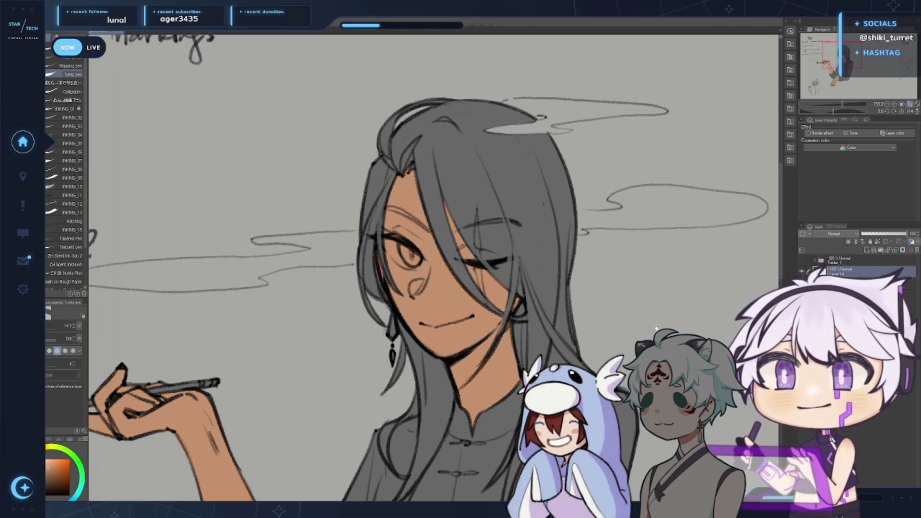
{"action": "left_click_drag", "start_coordinate": [657, 328], "coordinate": [710, 290]}
{"action": "mouse_move", "coordinate": [458, 380]}
{"action": "left_mouse_down"}
{"action": "mouse_move", "coordinate": [459, 244]}
{"action": "mouse_move", "coordinate": [482, 131]}
{"action": "mouse_move", "coordinate": [410, 354]}
{"action": "left_mouse_up"}
{"action": "key", "text": "c"}
{"action": "left_click", "coordinate": [482, 131], "text": "ctrl+shift"}
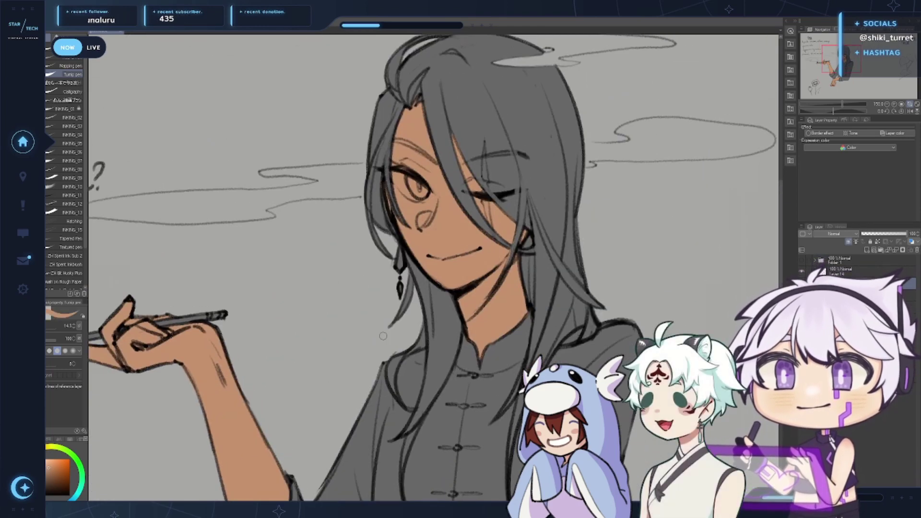
{"action": "left_click_drag", "start_coordinate": [595, 164], "coordinate": [570, 176]}
{"action": "mouse_move", "coordinate": [567, 250]}
{"action": "left_mouse_down"}
{"action": "mouse_move", "coordinate": [538, 231]}
{"action": "mouse_move", "coordinate": [555, 219]}
{"action": "left_mouse_up"}
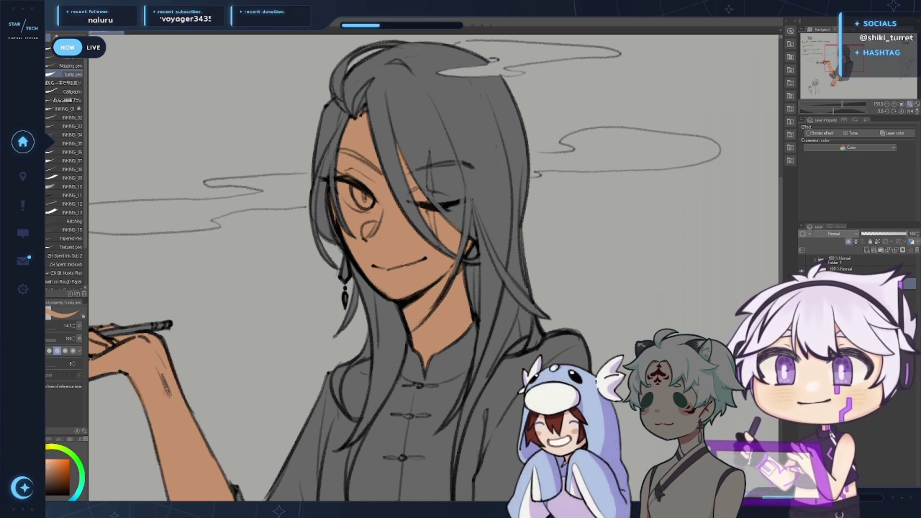
Erase the skin colour from the open eye and from the mark below the winking eye
{"action": "mouse_move", "coordinate": [364, 269]}
{"action": "left_mouse_down"}
{"action": "mouse_move", "coordinate": [448, 280]}
{"action": "mouse_move", "coordinate": [453, 265]}
{"action": "left_mouse_up"}
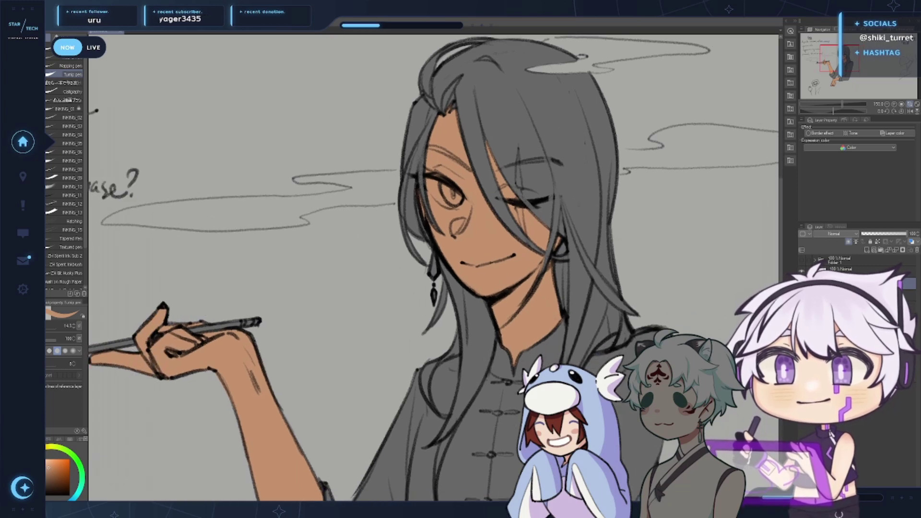
{"action": "mouse_move", "coordinate": [489, 171]}
{"action": "left_mouse_down"}
{"action": "mouse_move", "coordinate": [444, 181]}
{"action": "mouse_move", "coordinate": [456, 133]}
{"action": "left_mouse_up"}
{"action": "key", "text": "p"}
{"action": "left_click_drag", "start_coordinate": [603, 220], "coordinate": [635, 145]}
{"action": "mouse_move", "coordinate": [646, 48]}
{"action": "left_mouse_down"}
{"action": "mouse_move", "coordinate": [616, 195]}
{"action": "mouse_move", "coordinate": [615, 184]}
{"action": "mouse_move", "coordinate": [606, 189]}
{"action": "left_mouse_up"}
{"action": "key", "text": "p"}
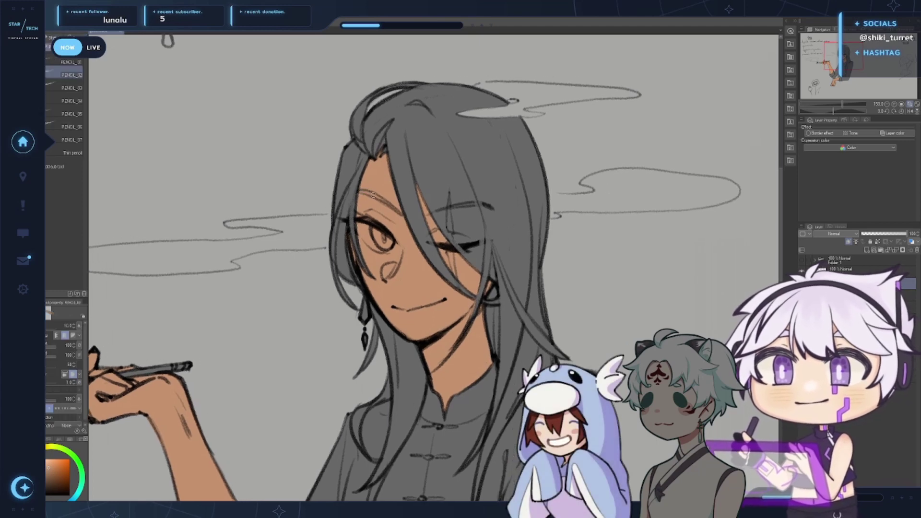
{"action": "key", "text": "p"}
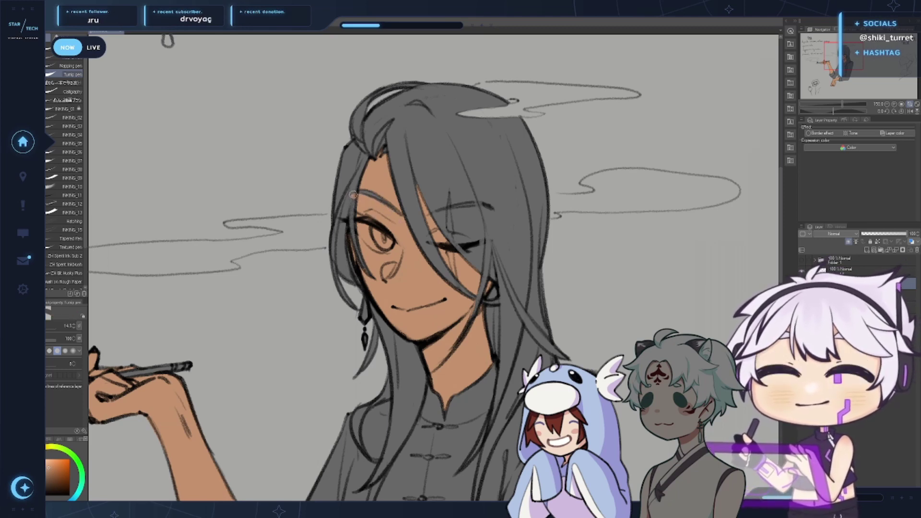
{"action": "key", "text": "ctrl+z"}
{"action": "left_click_drag", "start_coordinate": [429, 241], "coordinate": [391, 228]}
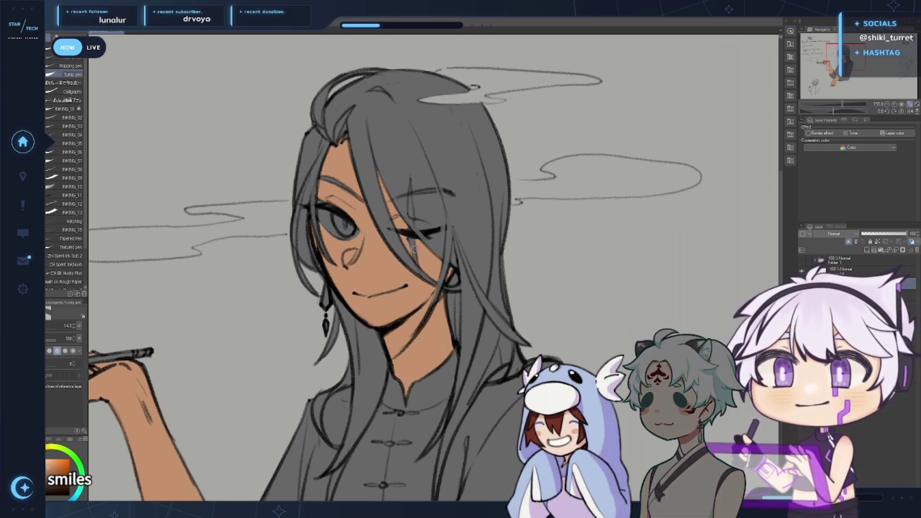
{"action": "left_click_drag", "start_coordinate": [563, 388], "coordinate": [608, 287]}
{"action": "left_click_drag", "start_coordinate": [532, 416], "coordinate": [596, 335]}
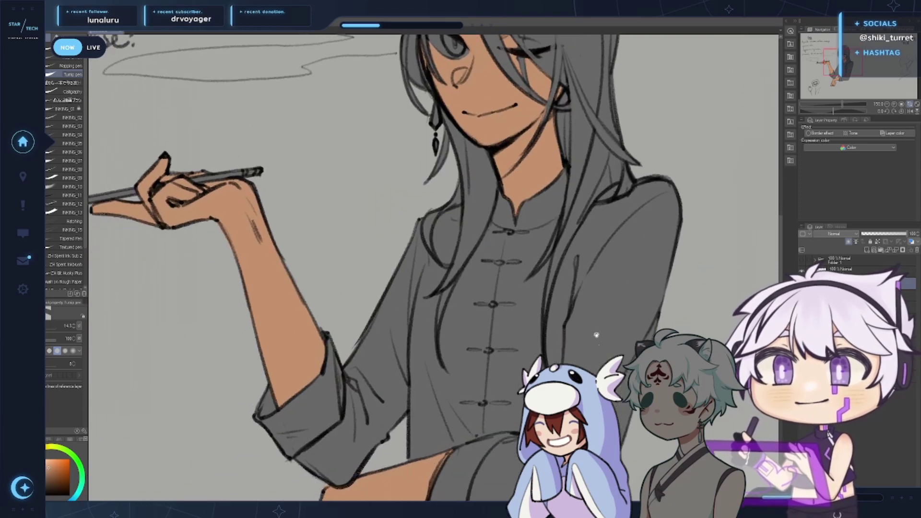
{"action": "scroll", "coordinate": [593, 330], "scroll_direction": "up", "scroll_amount": 4}
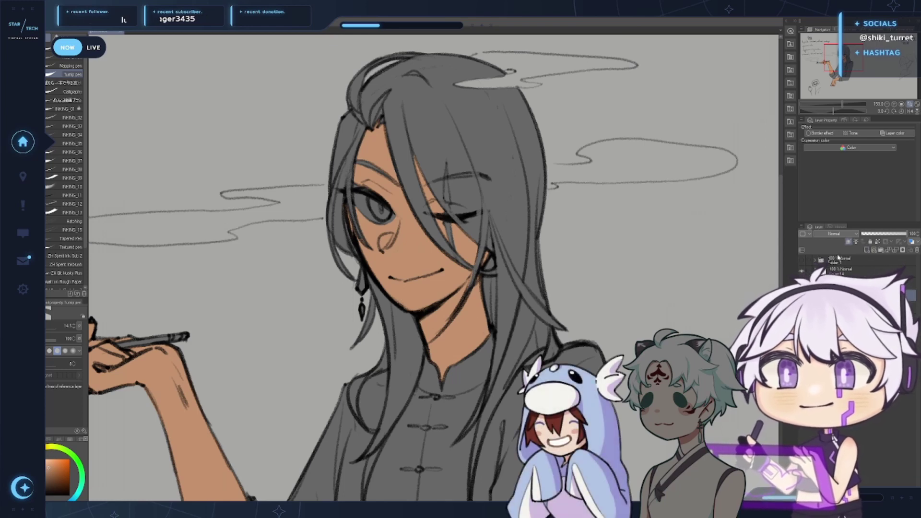
Choose a dark indigo and outline the shirt along the hair strands over the chest and the shoulder of the raised arm
{"action": "mouse_move", "coordinate": [468, 383]}
{"action": "left_mouse_down"}
{"action": "mouse_move", "coordinate": [493, 390]}
{"action": "mouse_move", "coordinate": [511, 378]}
{"action": "left_mouse_up"}
{"action": "key", "text": "p"}
{"action": "mouse_move", "coordinate": [454, 293]}
{"action": "left_mouse_down"}
{"action": "mouse_move", "coordinate": [438, 237]}
{"action": "mouse_move", "coordinate": [421, 273]}
{"action": "left_mouse_up"}
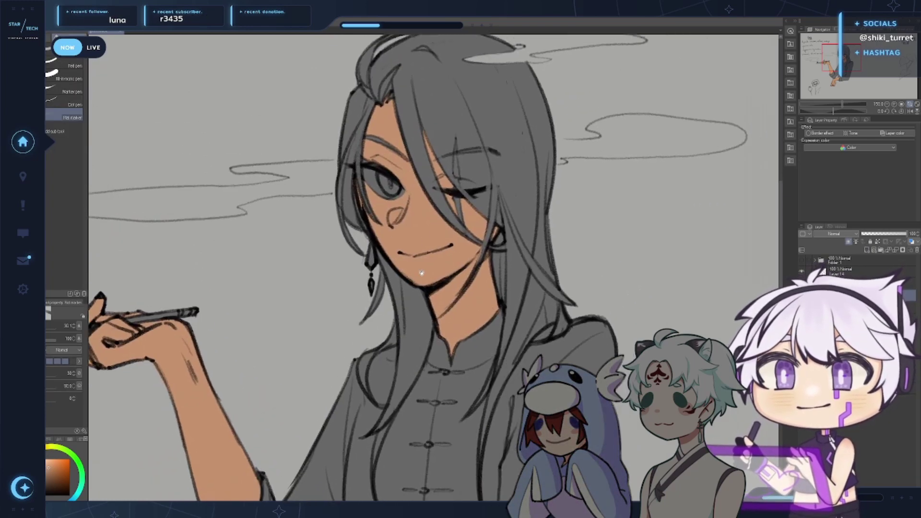
{"action": "key", "text": "p"}
{"action": "scroll", "coordinate": [267, 270], "scroll_direction": "up", "scroll_amount": 1}
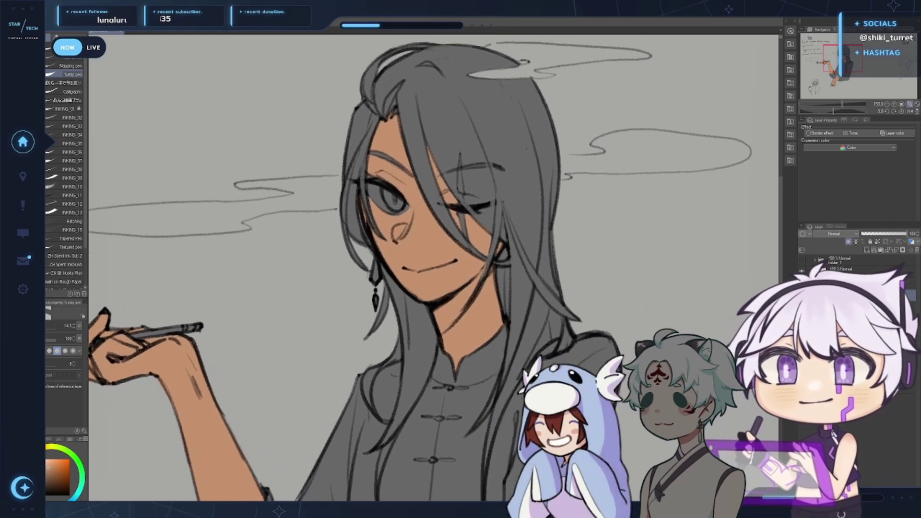
{"action": "scroll", "coordinate": [421, 267], "scroll_direction": "down", "scroll_amount": 5}
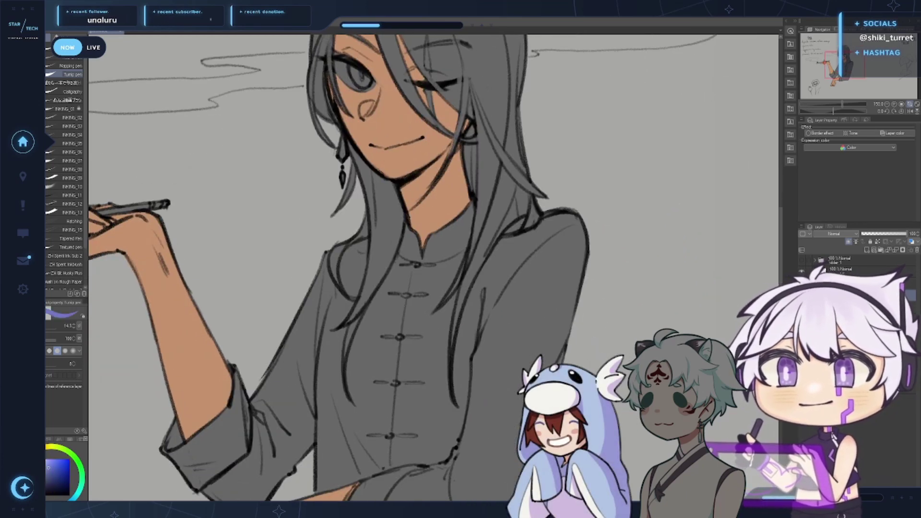
{"action": "left_click", "coordinate": [47, 510]}
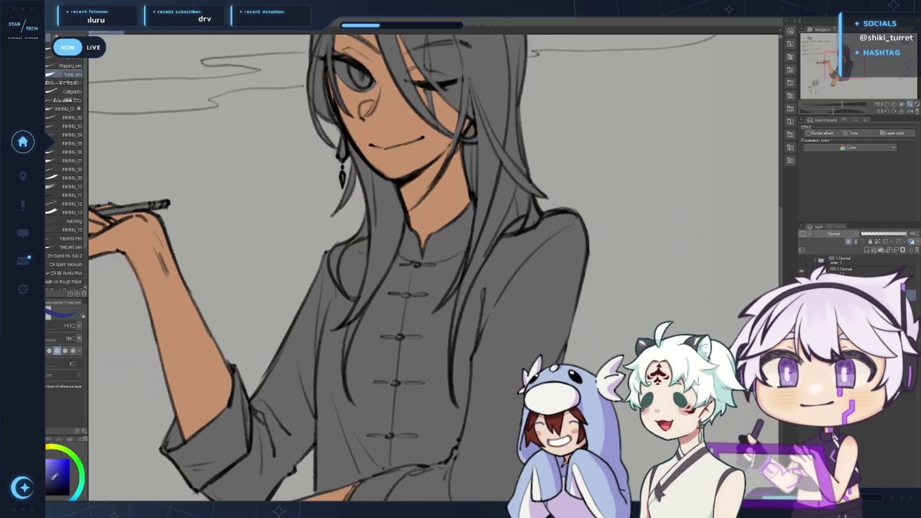
{"action": "left_click_drag", "start_coordinate": [56, 478], "coordinate": [50, 484]}
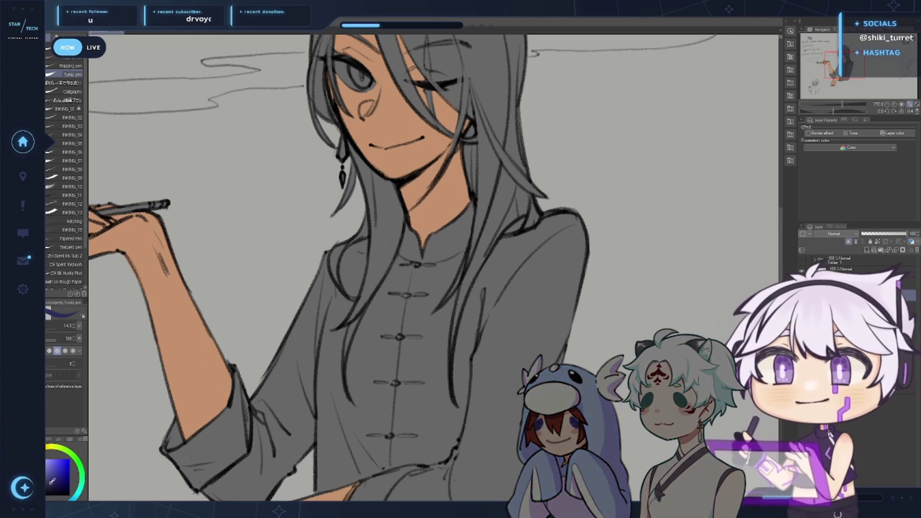
{"action": "mouse_move", "coordinate": [411, 239]}
{"action": "left_mouse_down"}
{"action": "mouse_move", "coordinate": [419, 205]}
{"action": "mouse_move", "coordinate": [375, 284]}
{"action": "left_mouse_up"}
{"action": "mouse_move", "coordinate": [412, 220]}
{"action": "left_mouse_down"}
{"action": "mouse_move", "coordinate": [379, 272]}
{"action": "mouse_move", "coordinate": [358, 362]}
{"action": "left_mouse_up"}
{"action": "mouse_move", "coordinate": [351, 299]}
{"action": "left_mouse_down"}
{"action": "mouse_move", "coordinate": [351, 348]}
{"action": "mouse_move", "coordinate": [344, 292]}
{"action": "left_mouse_up"}
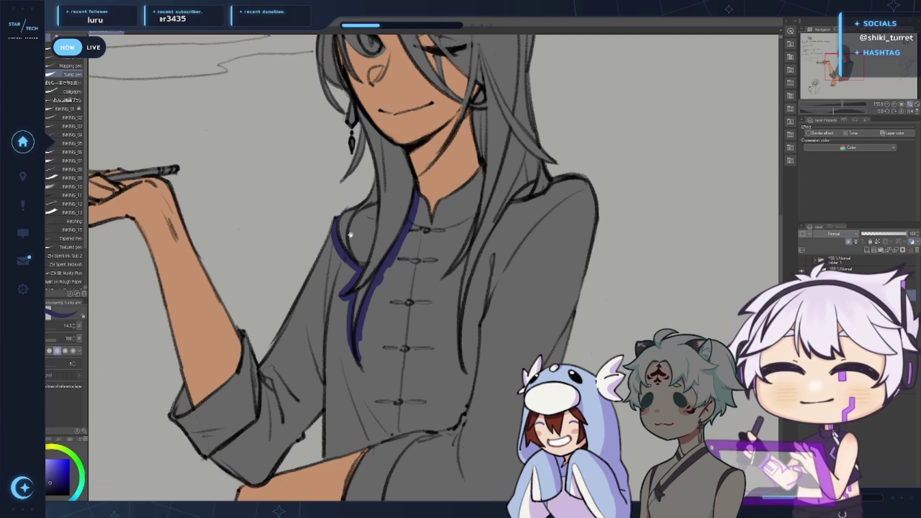
Trace the collar, the hair strands and the far shoulder in indigo, and fill the shirt including the patch between the strands
{"action": "left_click_drag", "start_coordinate": [335, 224], "coordinate": [421, 148]}
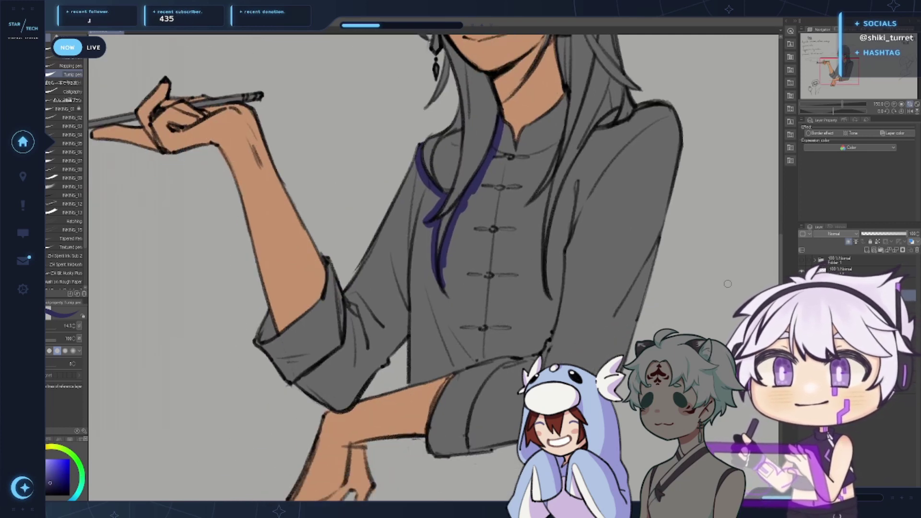
{"action": "left_click_drag", "start_coordinate": [652, 103], "coordinate": [515, 244]}
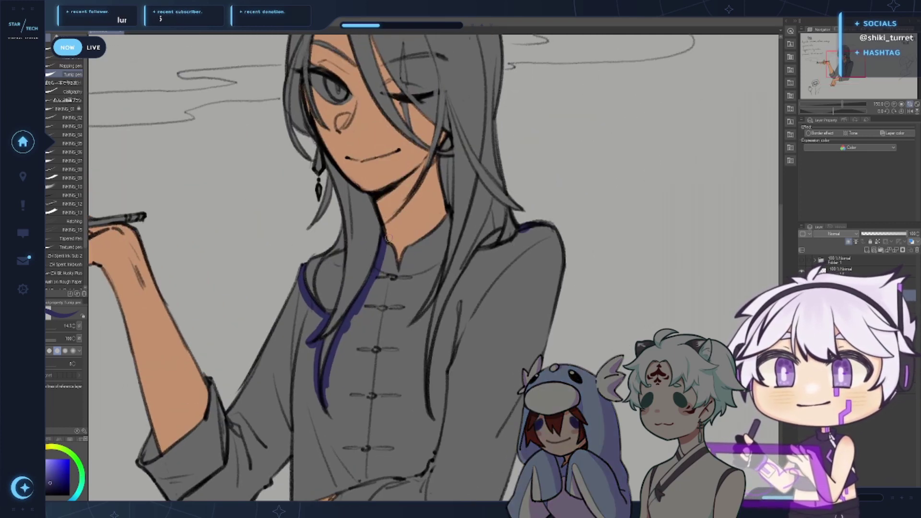
{"action": "left_click_drag", "start_coordinate": [448, 213], "coordinate": [446, 228]}
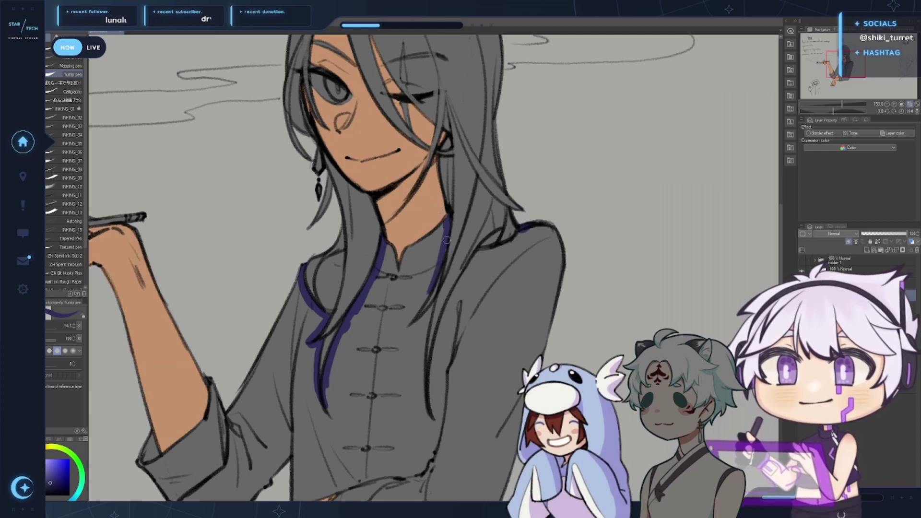
{"action": "left_click_drag", "start_coordinate": [440, 262], "coordinate": [403, 328]}
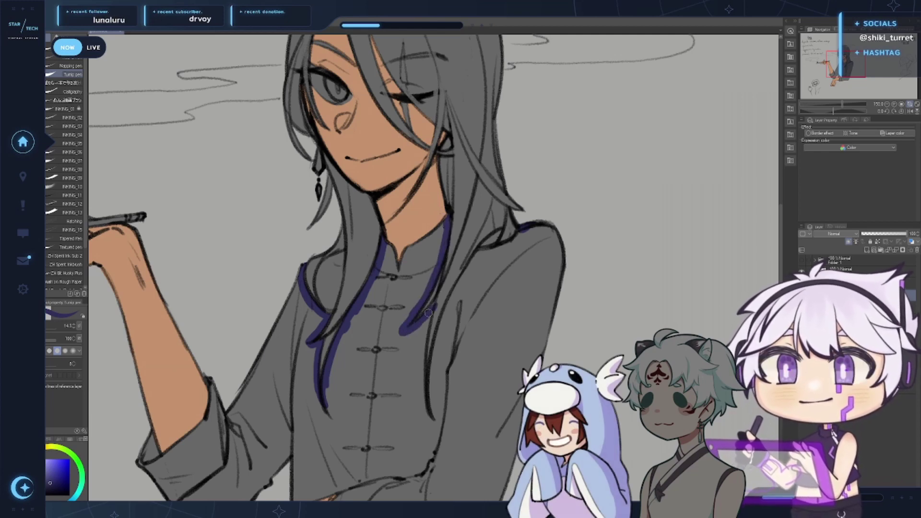
{"action": "left_click_drag", "start_coordinate": [432, 331], "coordinate": [421, 380]}
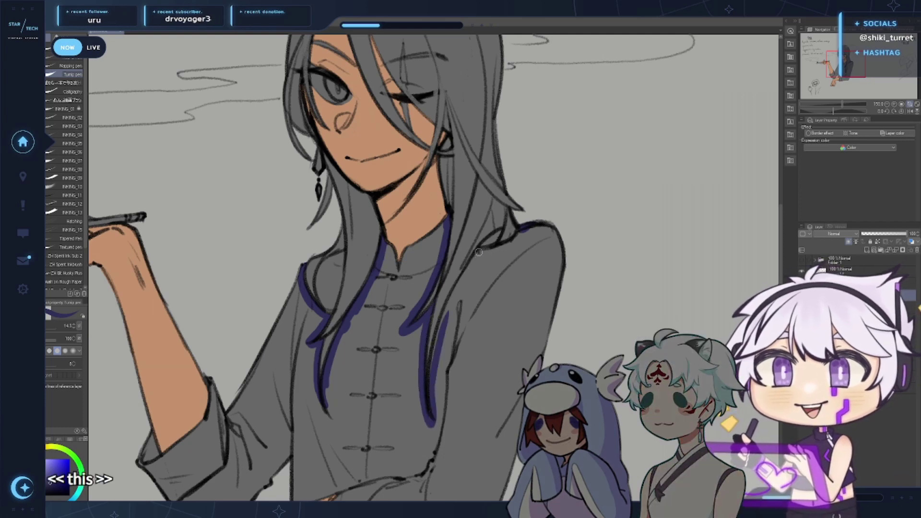
{"action": "mouse_move", "coordinate": [481, 249]}
{"action": "left_mouse_down"}
{"action": "mouse_move", "coordinate": [435, 352]}
{"action": "mouse_move", "coordinate": [440, 340]}
{"action": "mouse_move", "coordinate": [430, 400]}
{"action": "mouse_move", "coordinate": [486, 249]}
{"action": "mouse_move", "coordinate": [521, 230]}
{"action": "left_mouse_up"}
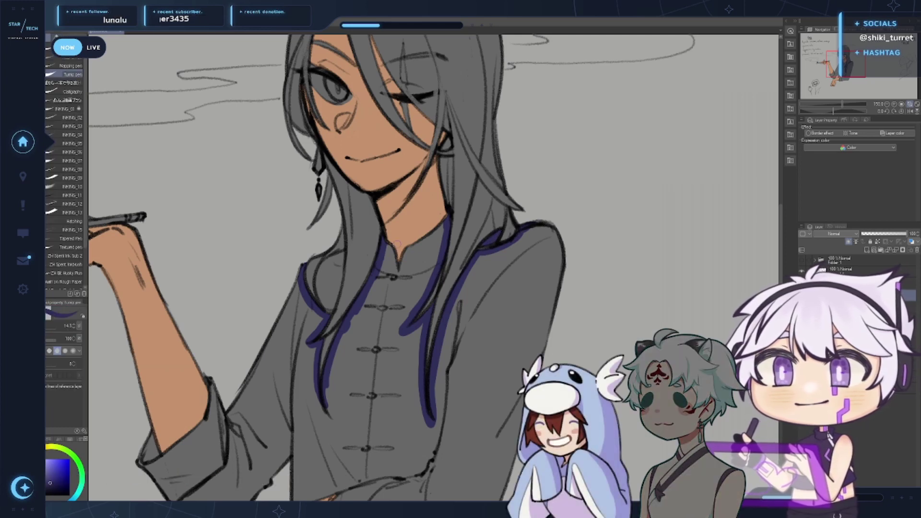
{"action": "left_click", "coordinate": [434, 277]}
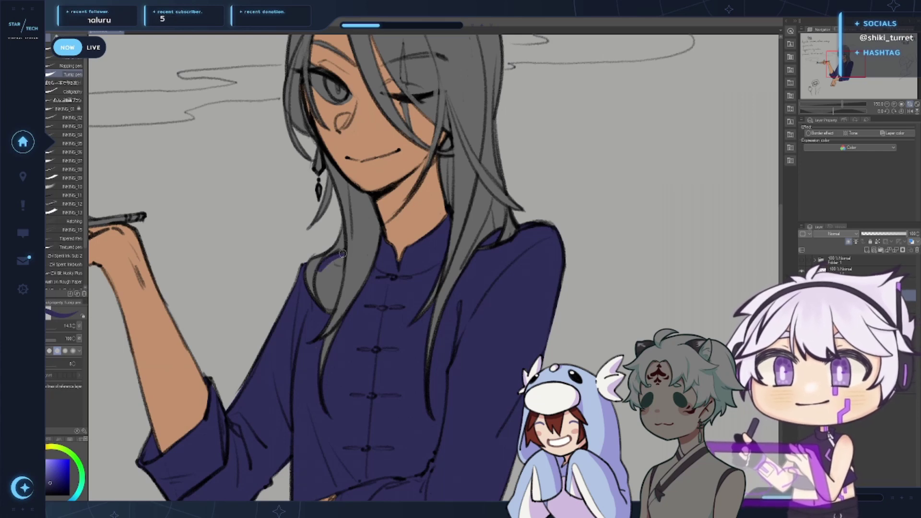
{"action": "mouse_move", "coordinate": [340, 271]}
{"action": "left_mouse_down"}
{"action": "mouse_move", "coordinate": [334, 297]}
{"action": "mouse_move", "coordinate": [321, 271]}
{"action": "mouse_move", "coordinate": [322, 298]}
{"action": "mouse_move", "coordinate": [319, 273]}
{"action": "mouse_move", "coordinate": [331, 306]}
{"action": "left_mouse_up"}
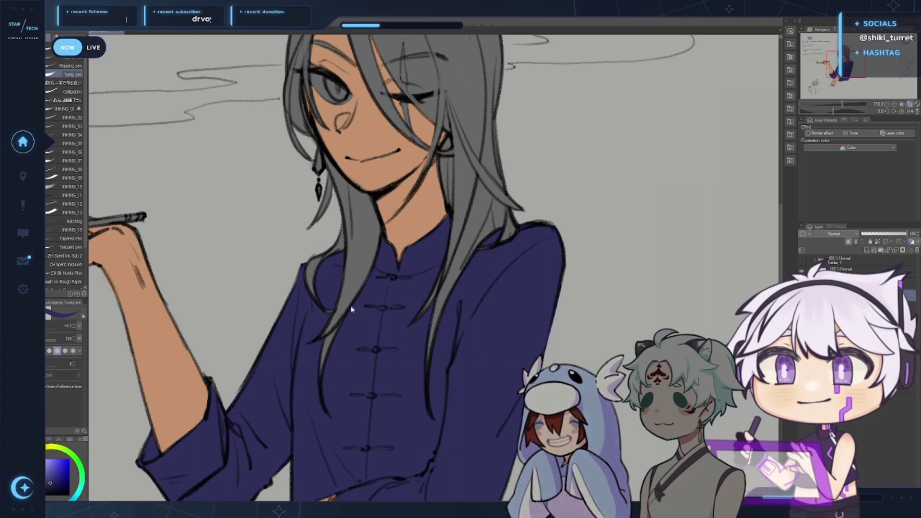
Refill the whole shirt, including the shoulder patch enclosed by the hair, with a darker navy
{"action": "mouse_move", "coordinate": [483, 414]}
{"action": "left_mouse_down"}
{"action": "mouse_move", "coordinate": [524, 340]}
{"action": "mouse_move", "coordinate": [546, 245]}
{"action": "left_mouse_up"}
{"action": "left_click_drag", "start_coordinate": [456, 357], "coordinate": [493, 355]}
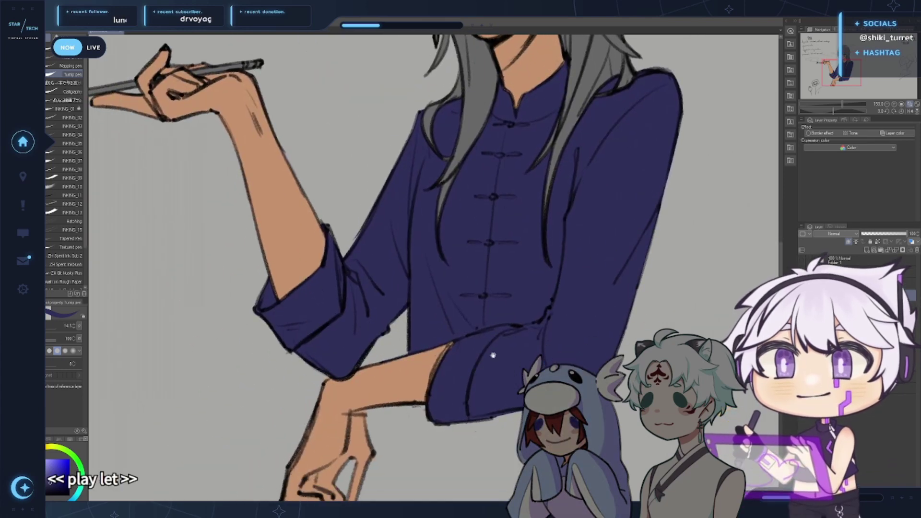
{"action": "key", "text": "g"}
{"action": "key", "text": "g"}
{"action": "left_click", "coordinate": [538, 279]}
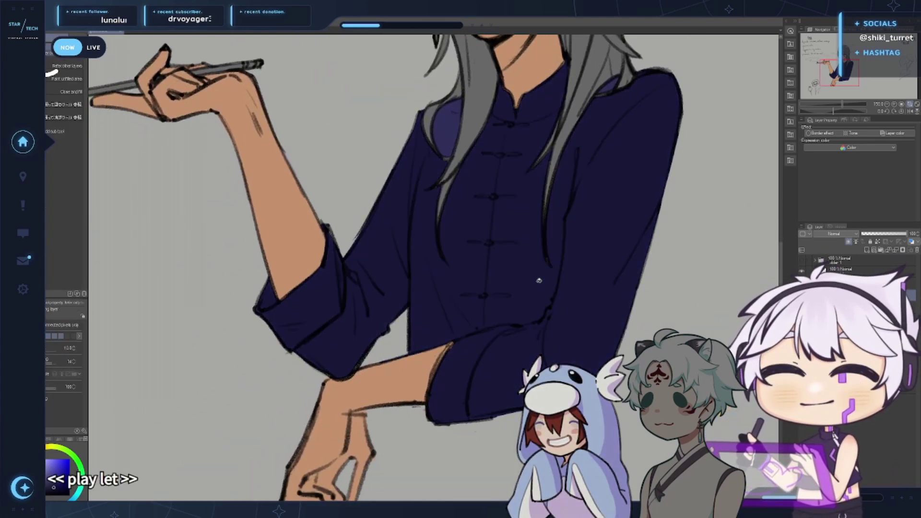
{"action": "left_click_drag", "start_coordinate": [579, 262], "coordinate": [557, 346]}
{"action": "left_click", "coordinate": [428, 209]}
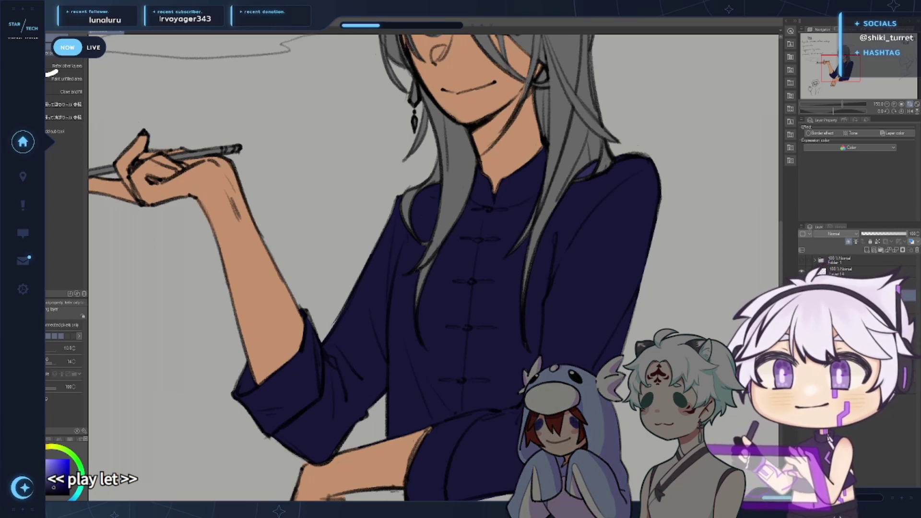
Outline the folded cuff of the raised arm in pale lavender grey and fill it
{"action": "scroll", "coordinate": [208, 327], "scroll_direction": "down", "scroll_amount": 3}
{"action": "key", "text": "p"}
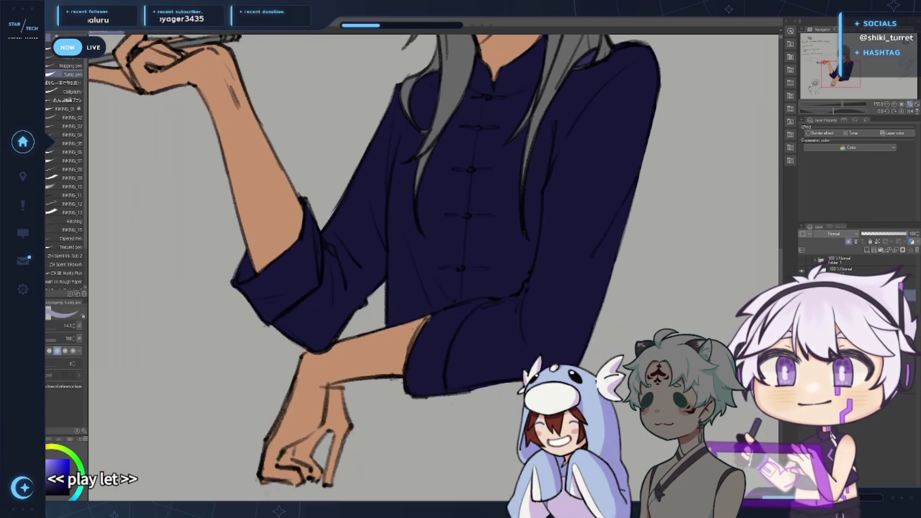
{"action": "left_click_drag", "start_coordinate": [235, 285], "coordinate": [250, 255]}
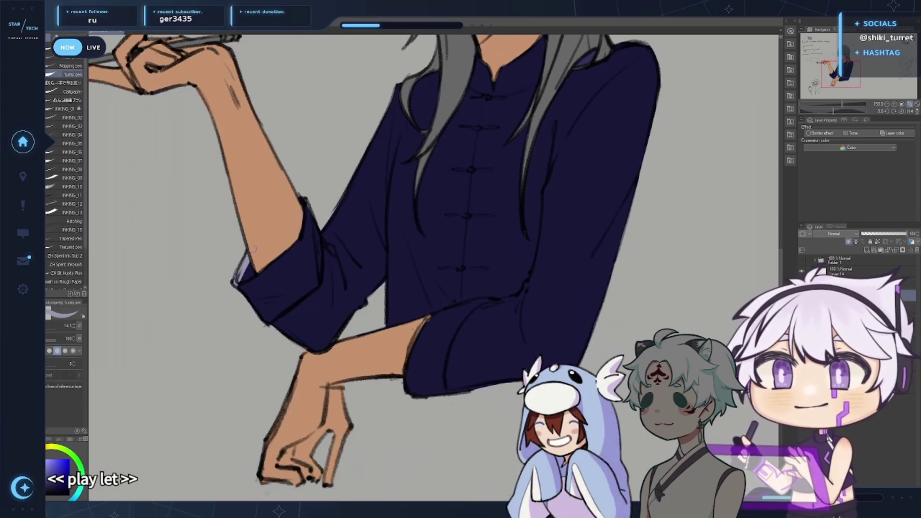
{"action": "mouse_move", "coordinate": [237, 314]}
{"action": "left_mouse_down"}
{"action": "mouse_move", "coordinate": [297, 237]}
{"action": "mouse_move", "coordinate": [278, 263]}
{"action": "mouse_move", "coordinate": [251, 239]}
{"action": "mouse_move", "coordinate": [302, 202]}
{"action": "mouse_move", "coordinate": [267, 290]}
{"action": "mouse_move", "coordinate": [314, 227]}
{"action": "mouse_move", "coordinate": [317, 280]}
{"action": "left_mouse_up"}
{"action": "left_click_drag", "start_coordinate": [273, 313], "coordinate": [317, 278]}
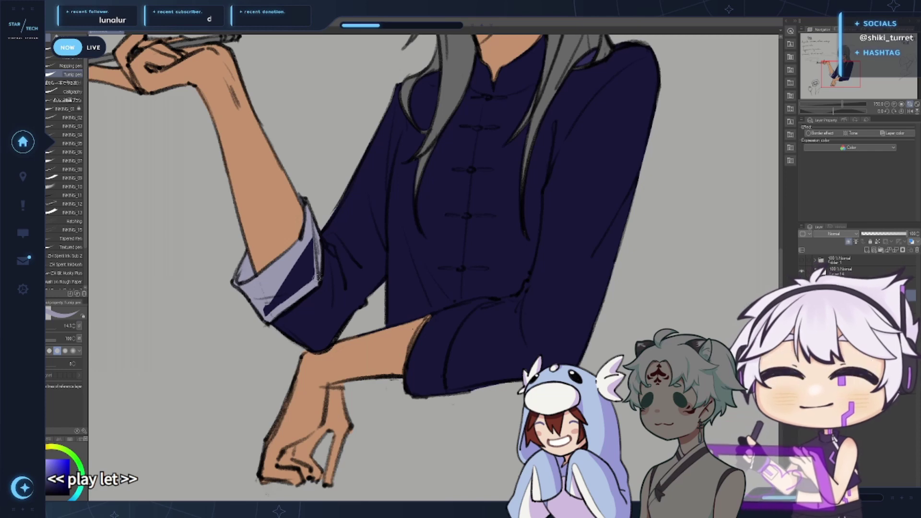
{"action": "key", "text": "g"}
{"action": "left_click", "coordinate": [298, 280]}
{"action": "key", "text": "p"}
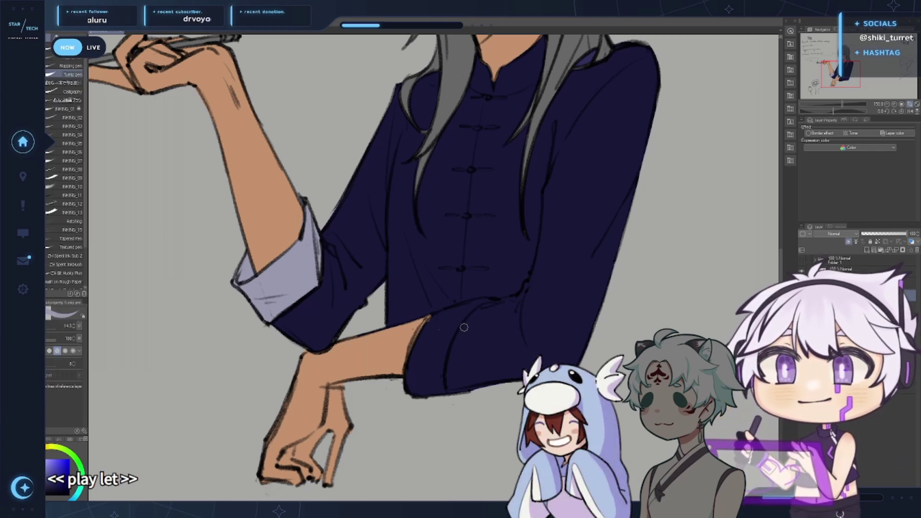
Outline the cuff of the lower arm in the same pale lavender grey, fill it and touch up its edge
{"action": "left_click_drag", "start_coordinate": [433, 315], "coordinate": [408, 374]}
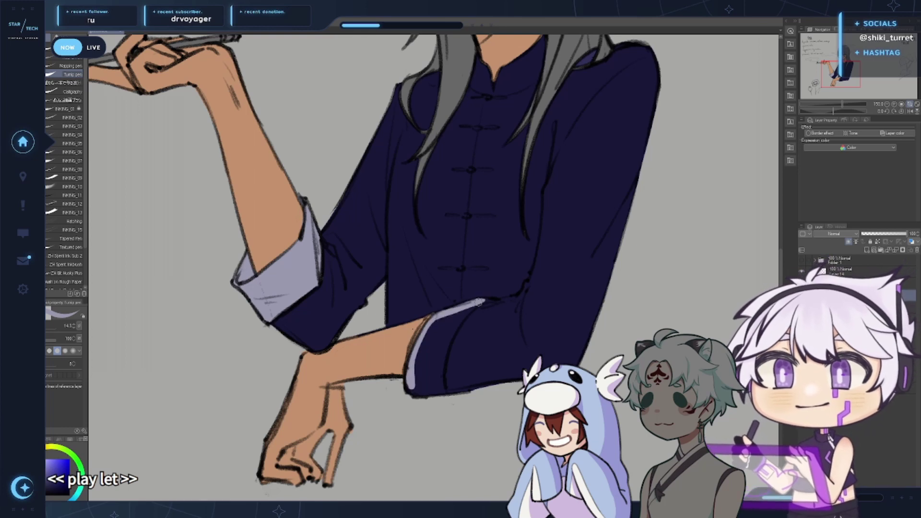
{"action": "mouse_move", "coordinate": [478, 302]}
{"action": "left_mouse_down"}
{"action": "mouse_move", "coordinate": [491, 299]}
{"action": "mouse_move", "coordinate": [444, 348]}
{"action": "mouse_move", "coordinate": [440, 394]}
{"action": "left_mouse_up"}
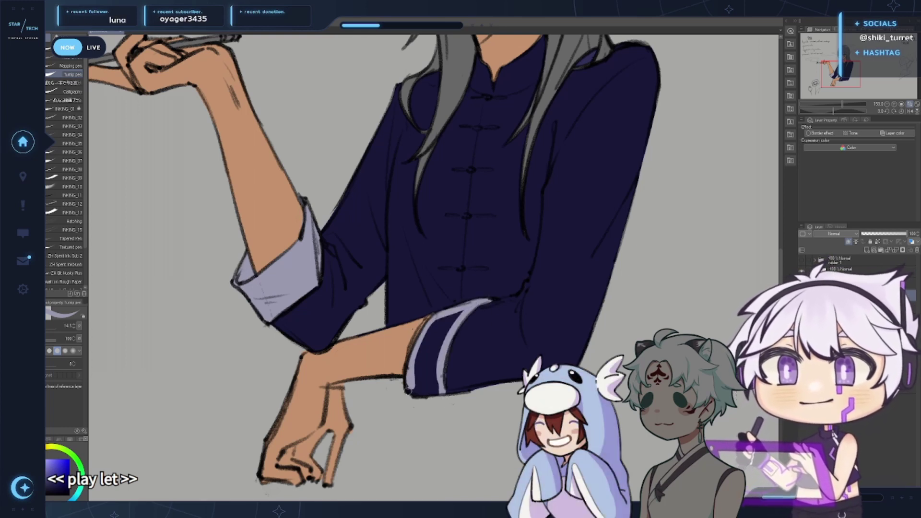
{"action": "key", "text": "g"}
{"action": "left_click", "coordinate": [429, 350]}
{"action": "key", "text": "p"}
{"action": "left_click_drag", "start_coordinate": [437, 320], "coordinate": [415, 360]}
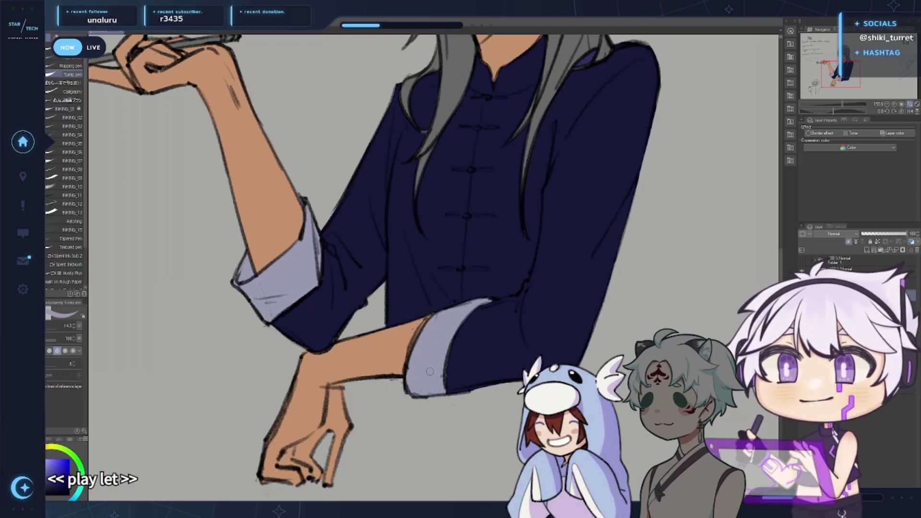
{"action": "left_click", "coordinate": [402, 339], "text": "alt"}
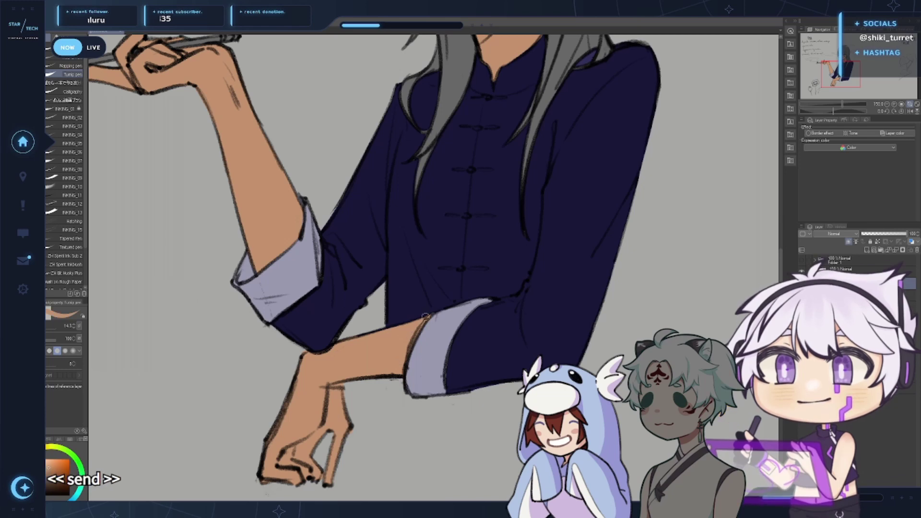
{"action": "left_click_drag", "start_coordinate": [581, 276], "coordinate": [514, 363]}
{"action": "left_click_drag", "start_coordinate": [636, 225], "coordinate": [632, 413]}
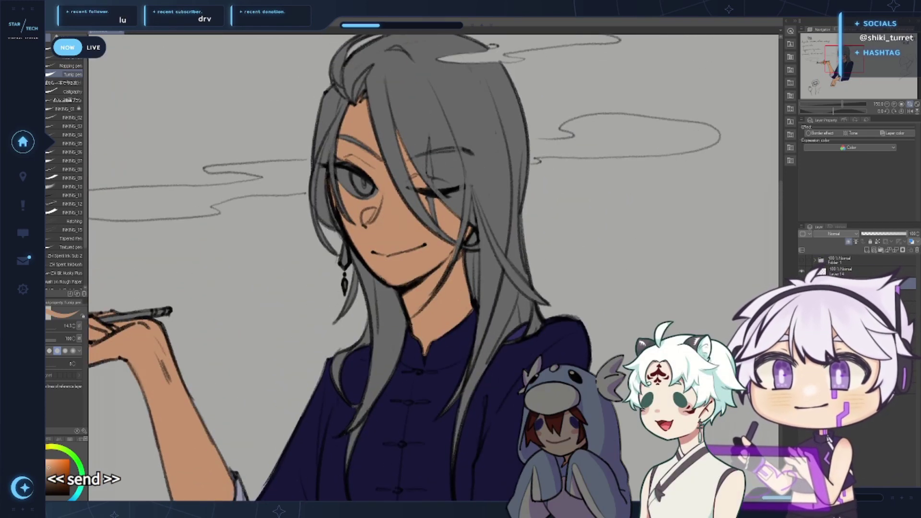
{"action": "left_click", "coordinate": [526, 330], "text": "alt"}
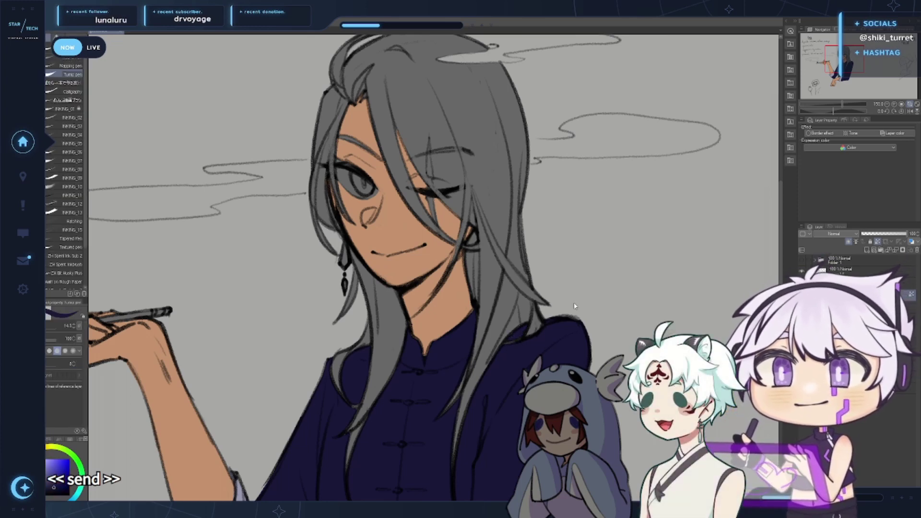
{"action": "scroll", "coordinate": [574, 305], "scroll_direction": "up", "scroll_amount": 4}
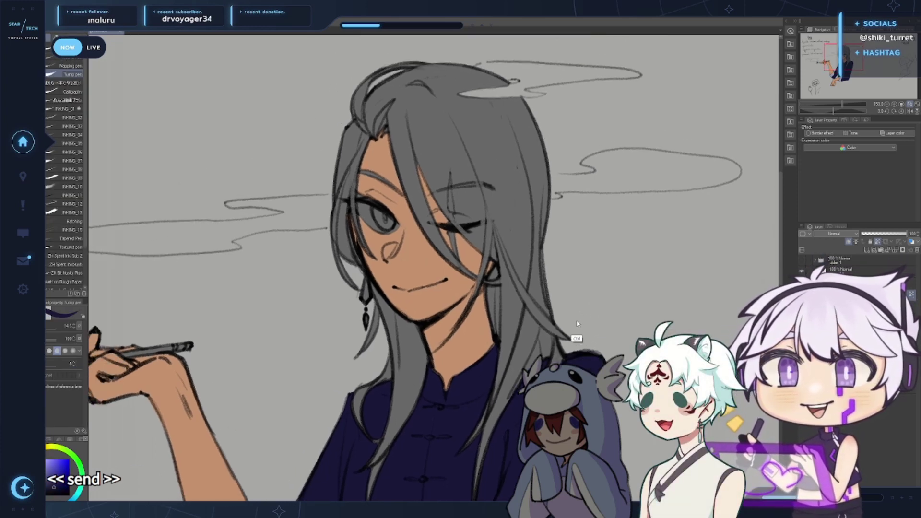
{"action": "mouse_move", "coordinate": [561, 316]}
{"action": "left_mouse_down"}
{"action": "mouse_move", "coordinate": [540, 333]}
{"action": "mouse_move", "coordinate": [546, 320]}
{"action": "left_mouse_up"}
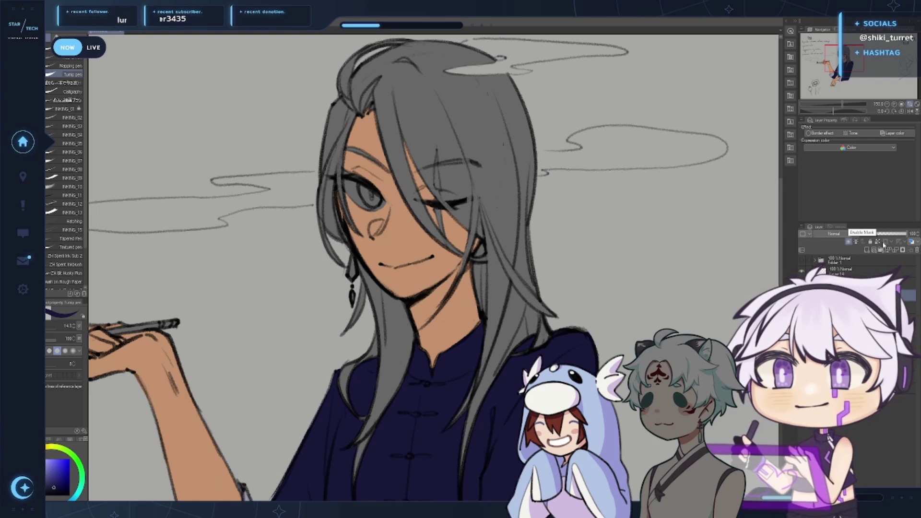
{"action": "left_click_drag", "start_coordinate": [522, 314], "coordinate": [552, 299]}
{"action": "left_click_drag", "start_coordinate": [611, 151], "coordinate": [596, 157]}
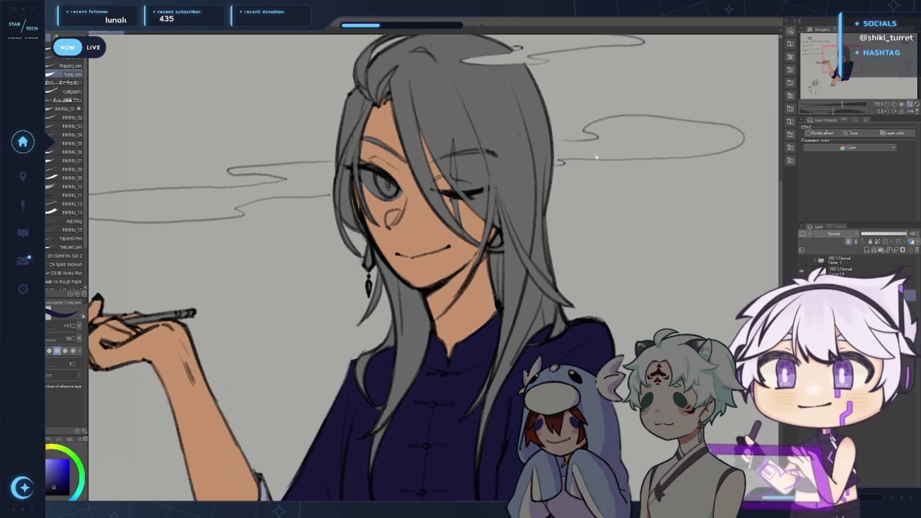
{"action": "left_click_drag", "start_coordinate": [423, 120], "coordinate": [431, 150]}
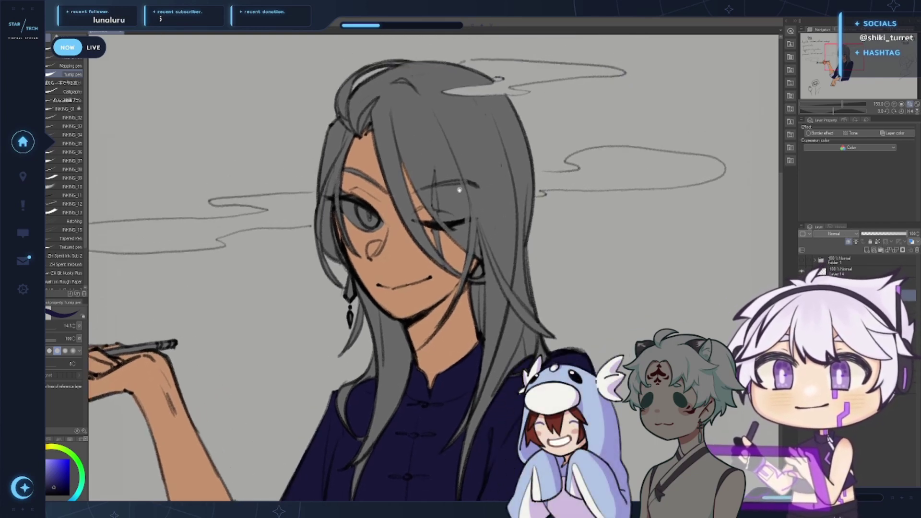
{"action": "left_click_drag", "start_coordinate": [494, 274], "coordinate": [494, 248]}
{"action": "scroll", "coordinate": [488, 276], "scroll_direction": "left", "scroll_amount": 1}
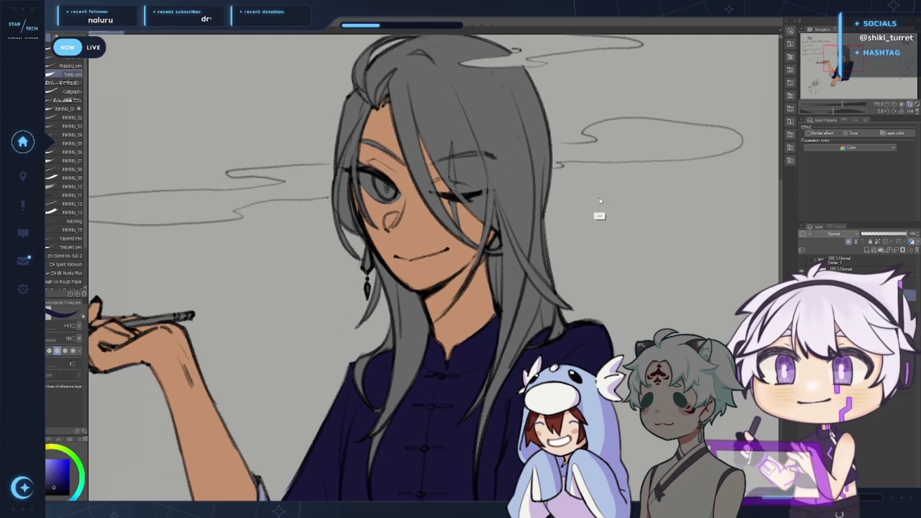
{"action": "left_click_drag", "start_coordinate": [600, 201], "coordinate": [607, 195]}
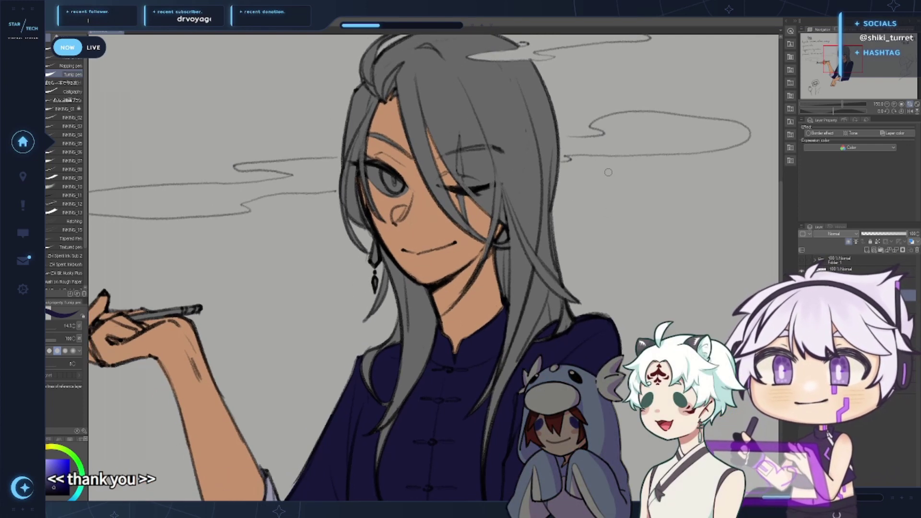
{"action": "mouse_move", "coordinate": [594, 261]}
{"action": "left_mouse_down"}
{"action": "mouse_move", "coordinate": [666, 257]}
{"action": "mouse_move", "coordinate": [682, 192]}
{"action": "left_mouse_up"}
{"action": "left_click_drag", "start_coordinate": [660, 136], "coordinate": [591, 215]}
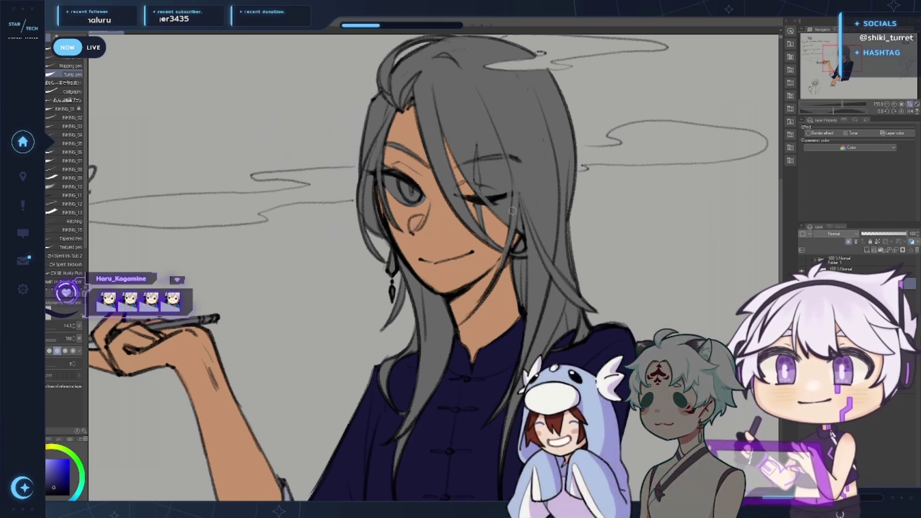
{"action": "left_click", "coordinate": [843, 295]}
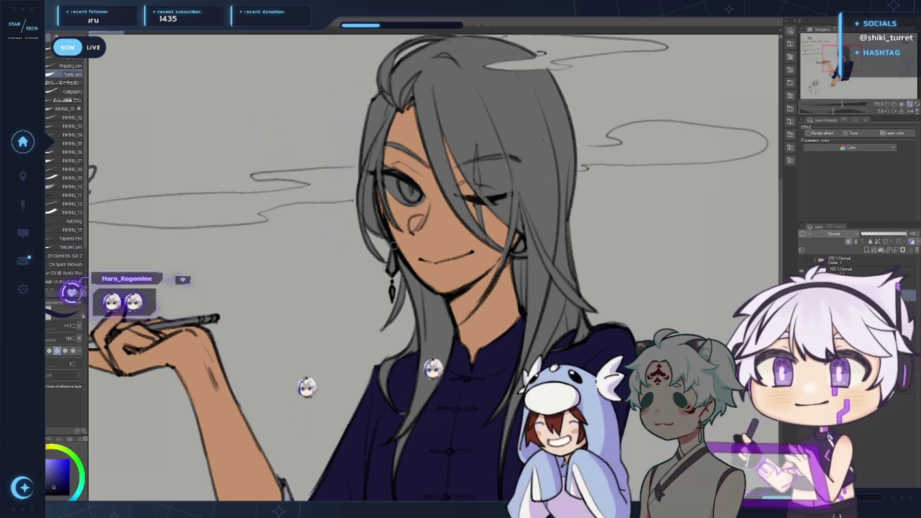
Paint a narrow white streak beneath the closed eye and clean up its edge with the skin tone
{"action": "key", "text": "x"}
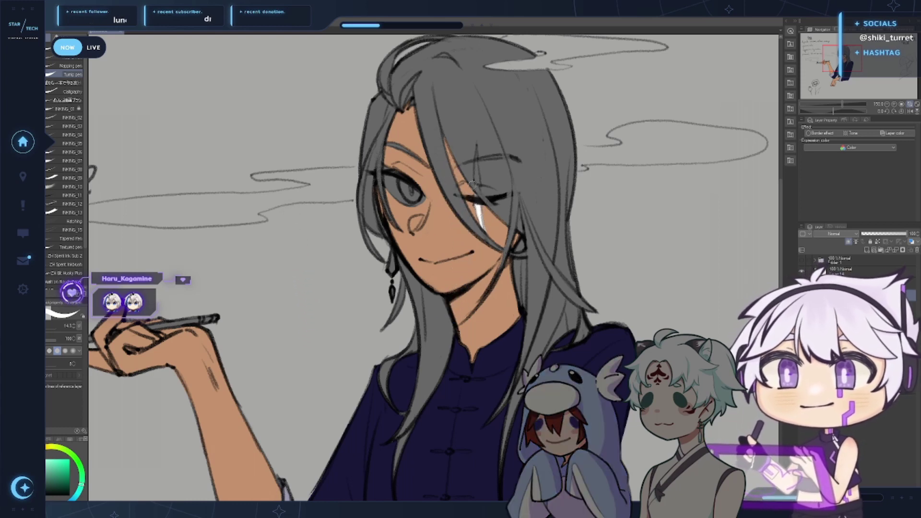
{"action": "left_click_drag", "start_coordinate": [610, 271], "coordinate": [621, 245]}
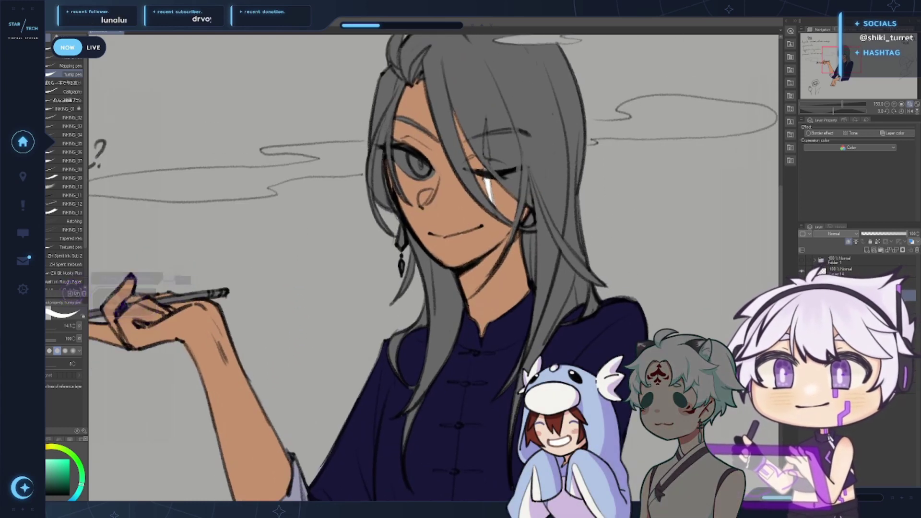
{"action": "left_click", "coordinate": [479, 256], "text": "alt"}
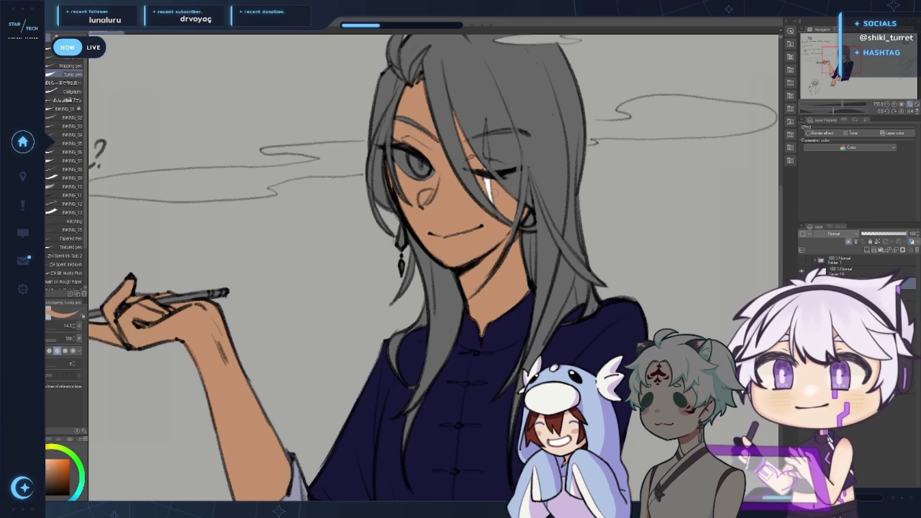
{"action": "left_click_drag", "start_coordinate": [556, 246], "coordinate": [635, 226]}
{"action": "left_click", "coordinate": [382, 412], "text": "alt"}
{"action": "left_click_drag", "start_coordinate": [399, 418], "coordinate": [386, 377]}
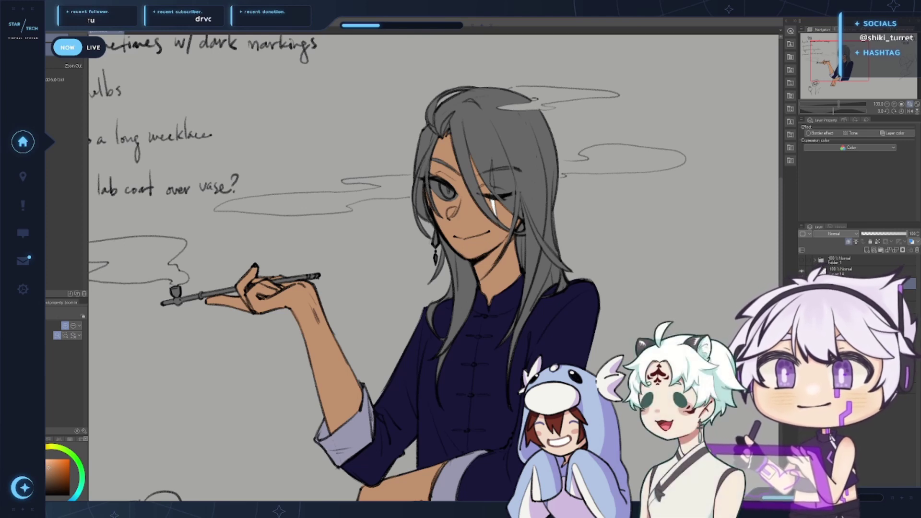
{"action": "left_click_drag", "start_coordinate": [666, 254], "coordinate": [652, 228]}
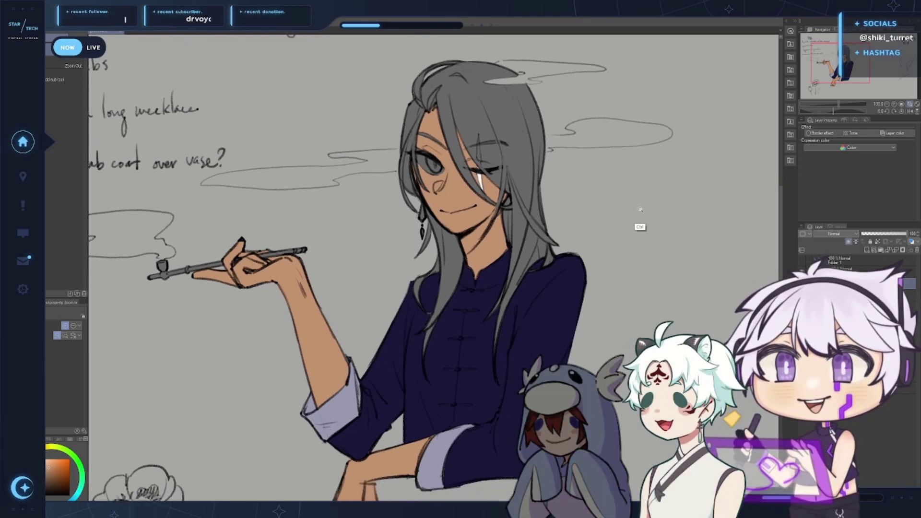
{"action": "left_click_drag", "start_coordinate": [526, 196], "coordinate": [563, 230]}
{"action": "left_click", "coordinate": [527, 206]}
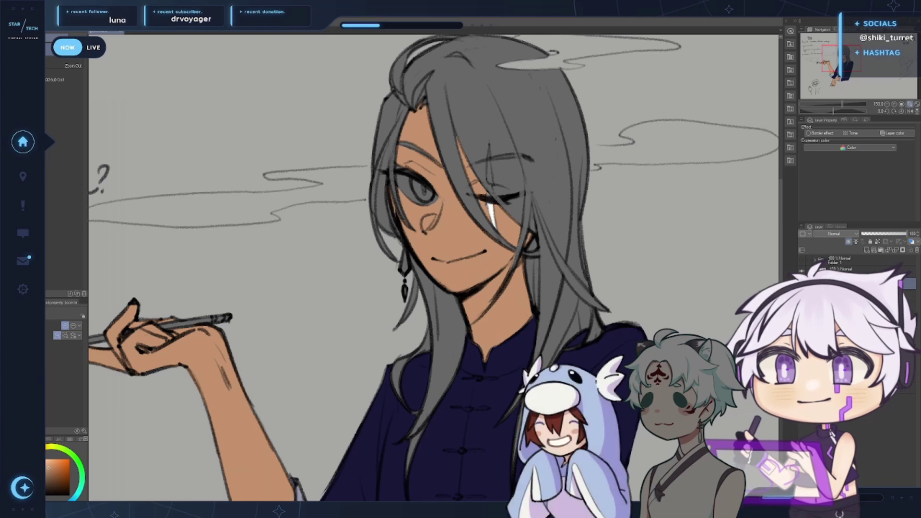
Find the right colour layer by toggling layer visibility, fill the open eye with white and pick the skin tone for its edge
{"action": "left_click", "coordinate": [801, 307]}
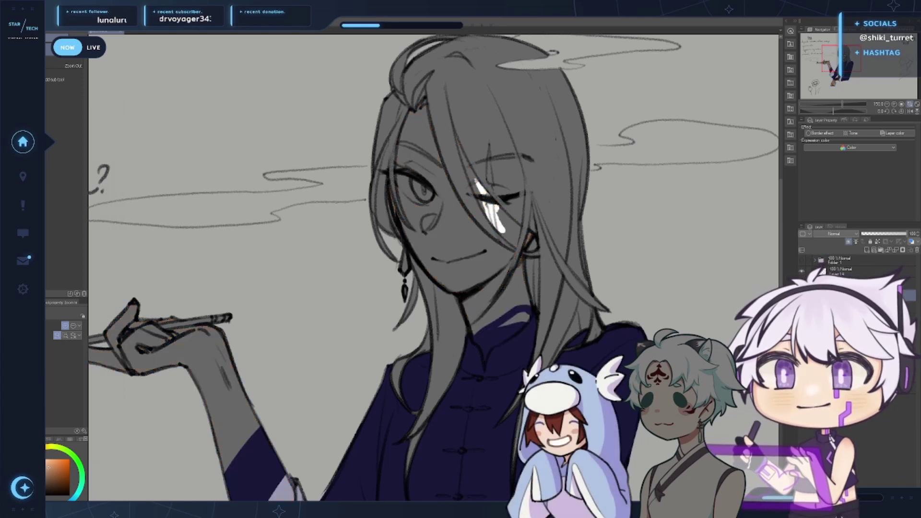
{"action": "left_click", "coordinate": [801, 306]}
{"action": "left_click", "coordinate": [801, 295]}
{"action": "left_click", "coordinate": [801, 295]}
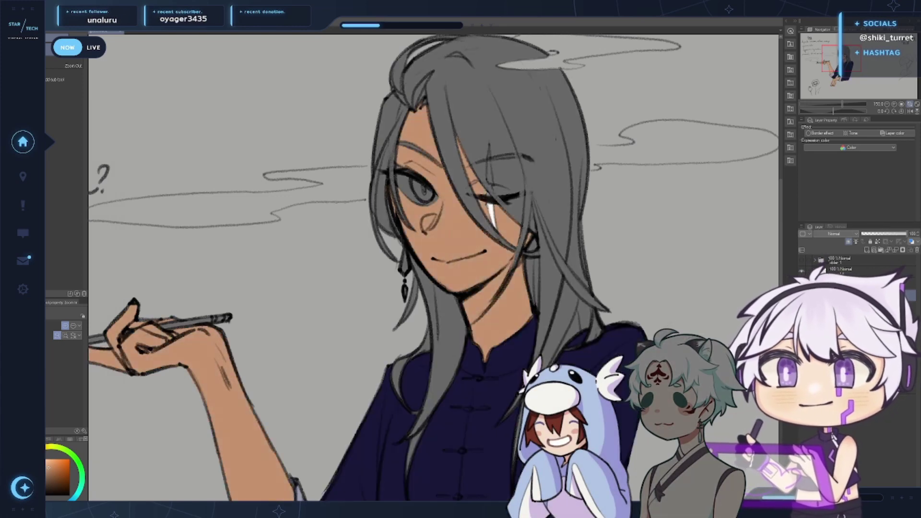
{"action": "left_click", "coordinate": [801, 317]}
{"action": "left_click", "coordinate": [801, 317]}
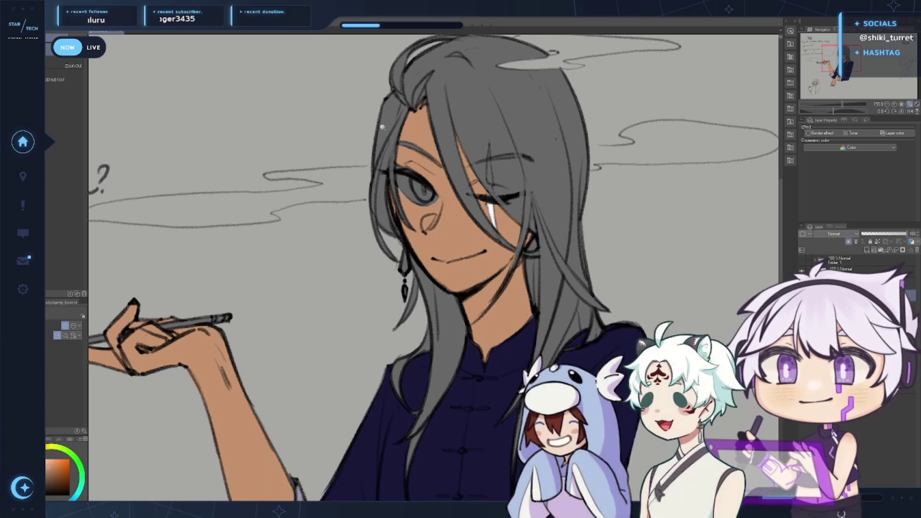
{"action": "key", "text": "p"}
{"action": "left_click", "coordinate": [491, 205], "text": "alt"}
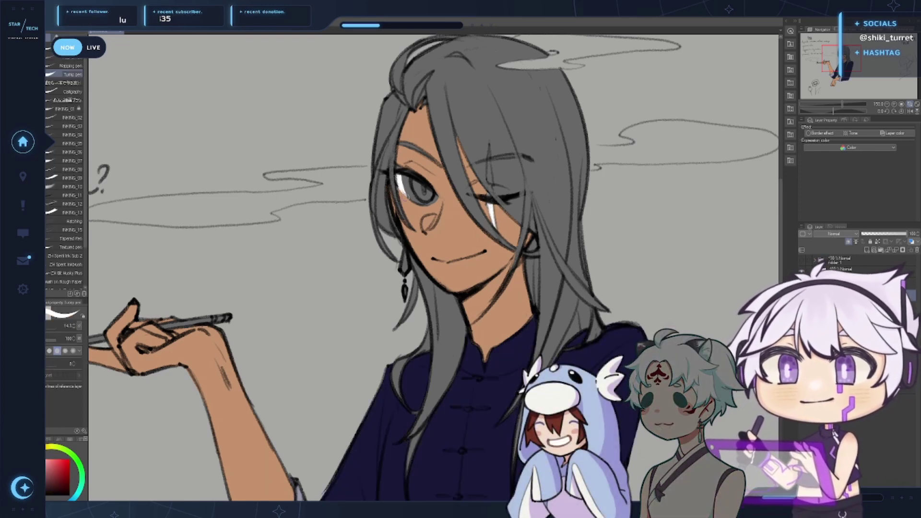
{"action": "left_click_drag", "start_coordinate": [415, 183], "coordinate": [431, 201]}
{"action": "left_click", "coordinate": [844, 283]}
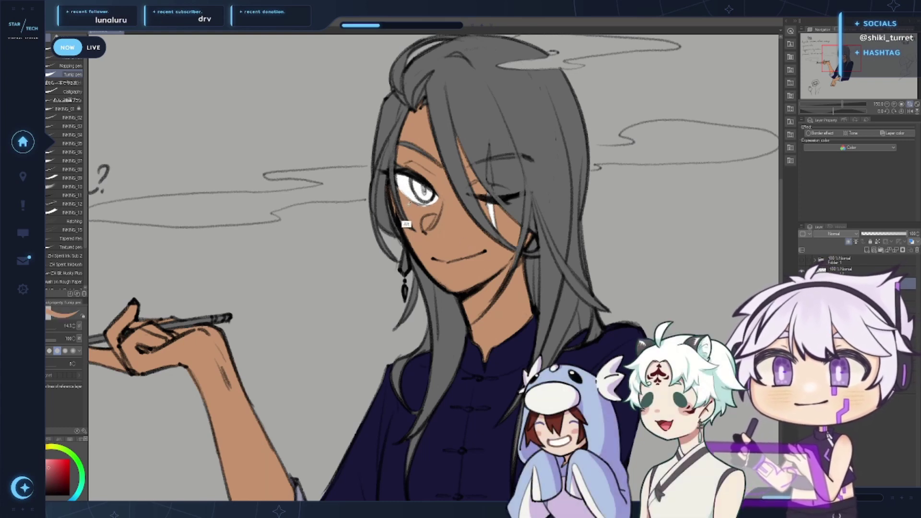
{"action": "left_click", "coordinate": [406, 224], "text": "alt"}
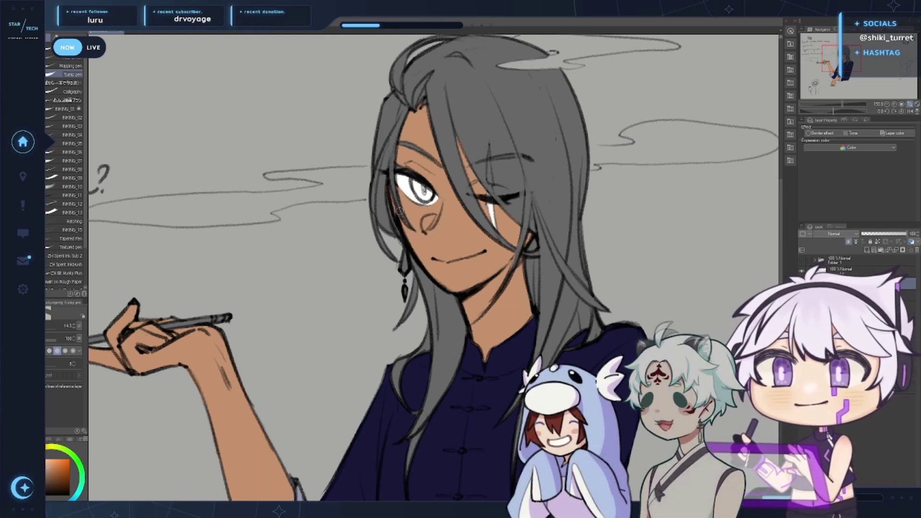
Repaint the open eye's iris in dark grey over the white
{"action": "mouse_move", "coordinate": [574, 279]}
{"action": "left_mouse_down"}
{"action": "mouse_move", "coordinate": [595, 271]}
{"action": "mouse_move", "coordinate": [595, 297]}
{"action": "mouse_move", "coordinate": [596, 287]}
{"action": "left_mouse_up"}
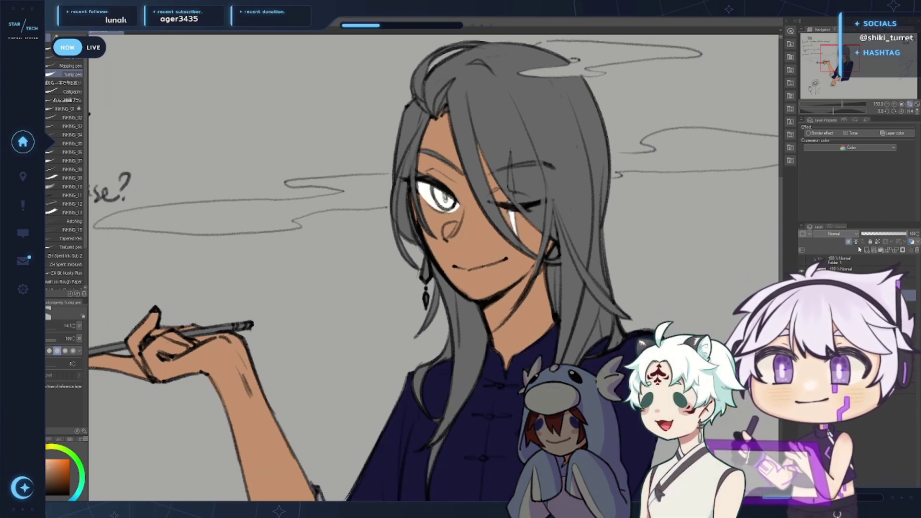
{"action": "left_click_drag", "start_coordinate": [626, 207], "coordinate": [634, 216]}
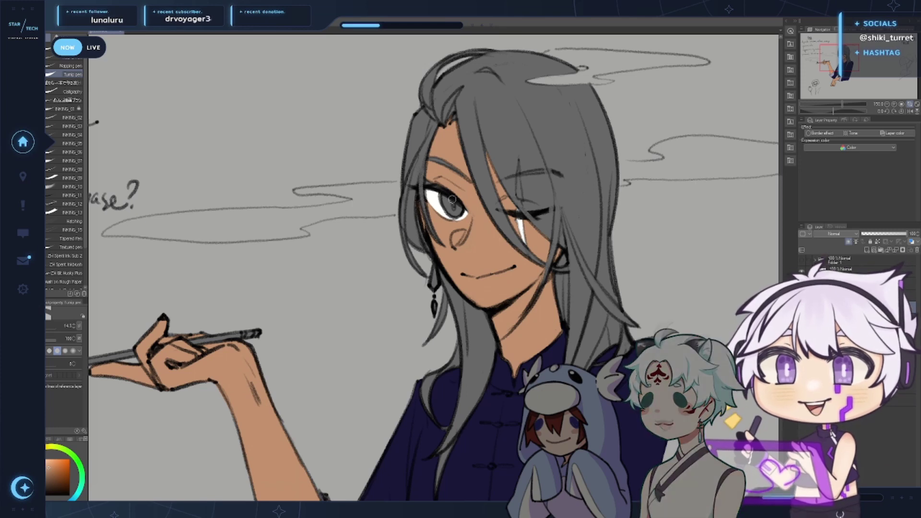
{"action": "left_click_drag", "start_coordinate": [533, 204], "coordinate": [503, 186]}
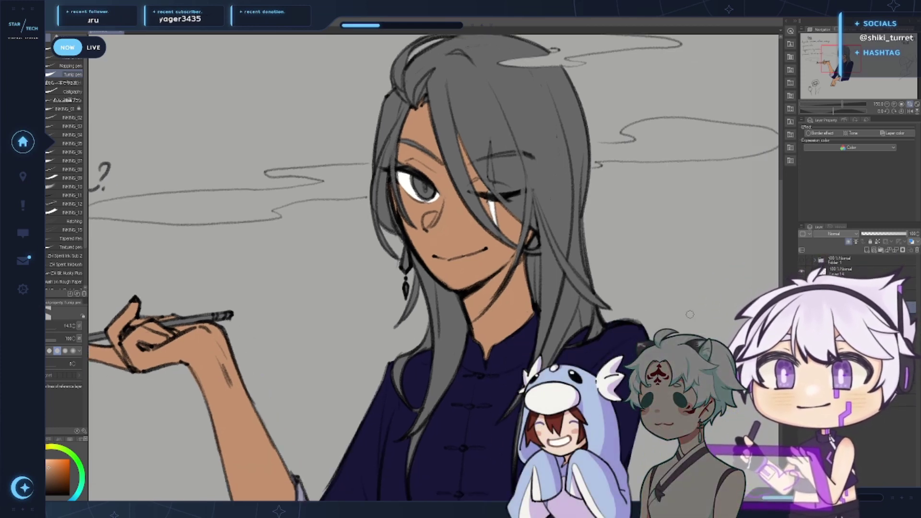
{"action": "left_click_drag", "start_coordinate": [673, 264], "coordinate": [666, 263]}
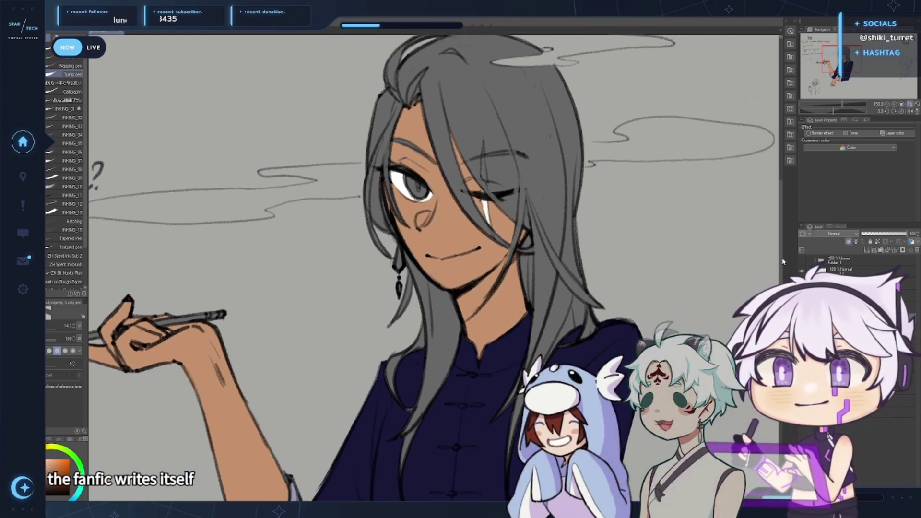
Recolour the whole hair and the iris in bright red with a large brush
{"action": "key", "text": "slash"}
{"action": "left_click", "coordinate": [532, 318], "text": "alt"}
{"action": "left_click_drag", "start_coordinate": [218, 346], "coordinate": [246, 305]}
{"action": "left_click", "coordinate": [26, 462]}
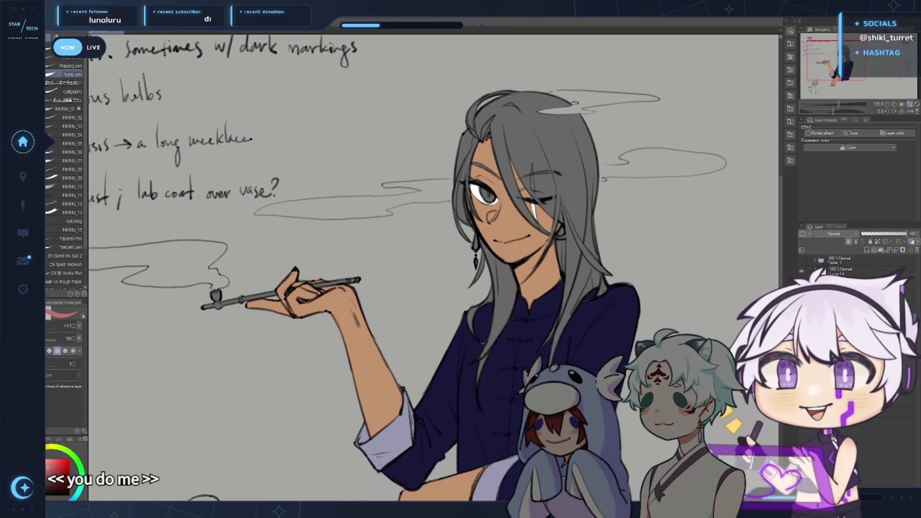
{"action": "left_click", "coordinate": [63, 465]}
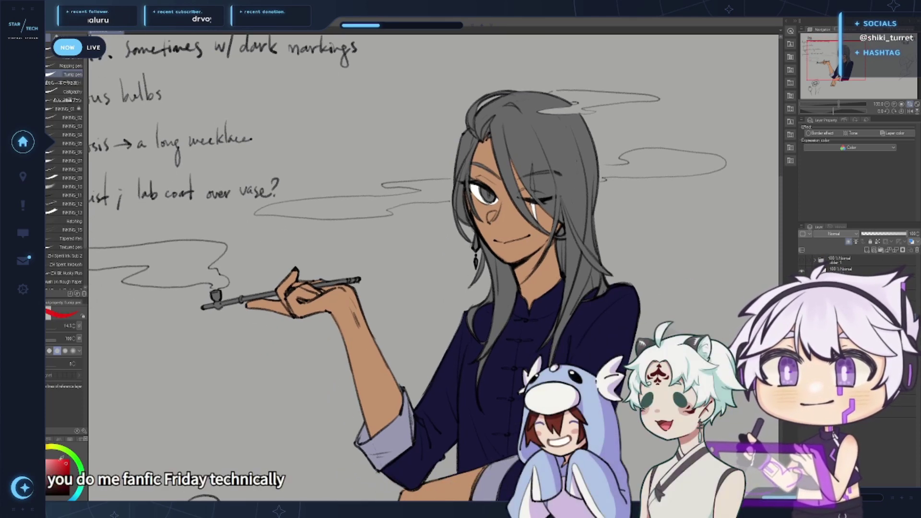
{"action": "mouse_move", "coordinate": [500, 123]}
{"action": "left_mouse_down"}
{"action": "mouse_move", "coordinate": [440, 166]}
{"action": "mouse_move", "coordinate": [460, 180]}
{"action": "left_mouse_up"}
{"action": "mouse_move", "coordinate": [449, 143]}
{"action": "left_mouse_down"}
{"action": "mouse_move", "coordinate": [403, 199]}
{"action": "mouse_move", "coordinate": [516, 138]}
{"action": "mouse_move", "coordinate": [391, 365]}
{"action": "mouse_move", "coordinate": [438, 352]}
{"action": "mouse_move", "coordinate": [585, 225]}
{"action": "mouse_move", "coordinate": [534, 319]}
{"action": "mouse_move", "coordinate": [488, 446]}
{"action": "left_mouse_up"}
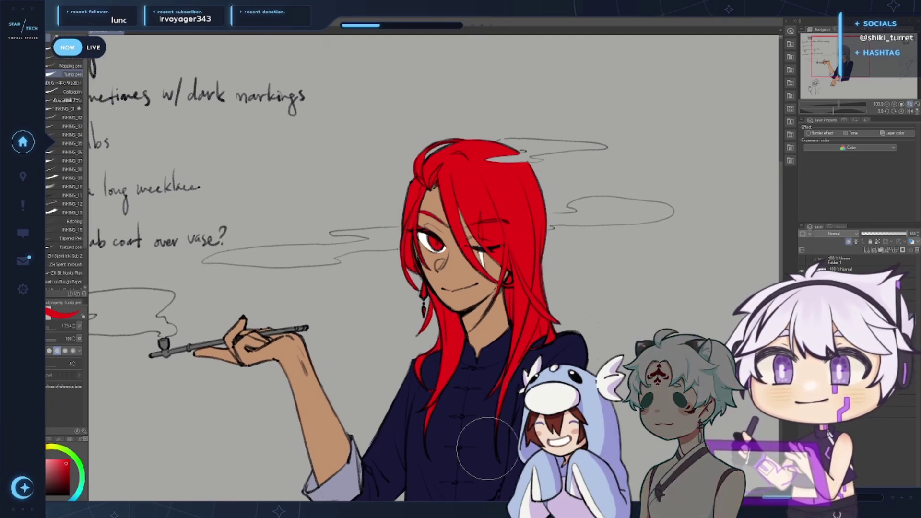
{"action": "mouse_move", "coordinate": [498, 230]}
{"action": "left_mouse_down"}
{"action": "mouse_move", "coordinate": [449, 202]}
{"action": "mouse_move", "coordinate": [479, 234]}
{"action": "left_mouse_up"}
Add a new layer and paint the hair parting above the forehead in the shirt's dark navy, redoing the first stroke
{"action": "left_click", "coordinate": [449, 186], "text": "ctrl"}
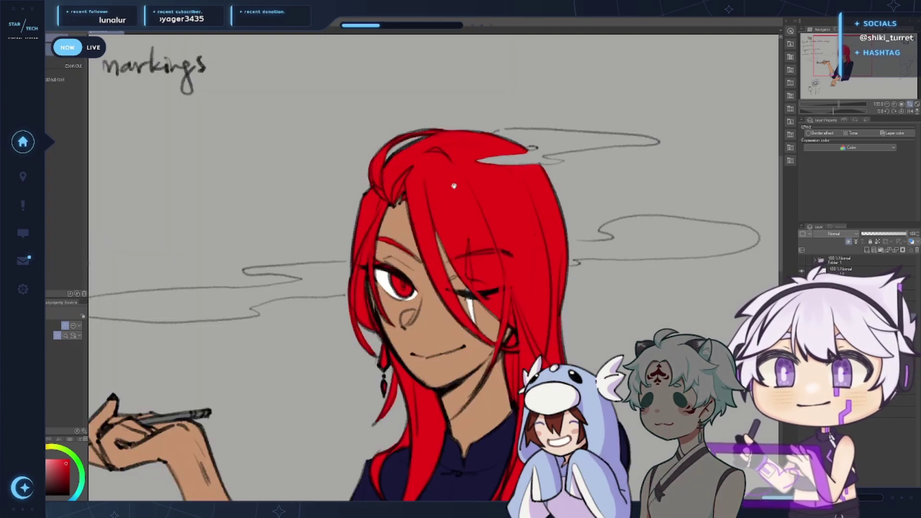
{"action": "mouse_move", "coordinate": [454, 187]}
{"action": "left_mouse_down"}
{"action": "mouse_move", "coordinate": [425, 214]}
{"action": "mouse_move", "coordinate": [412, 213]}
{"action": "left_mouse_up"}
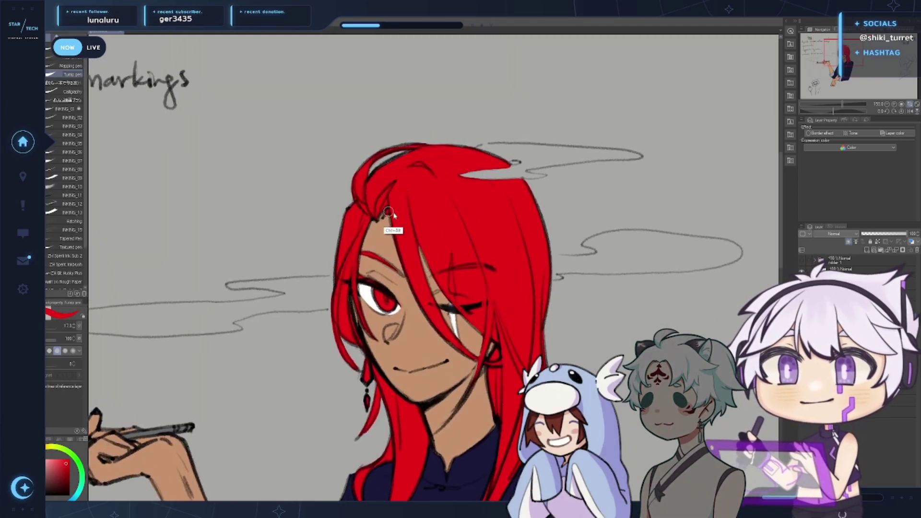
{"action": "left_click", "coordinate": [865, 250]}
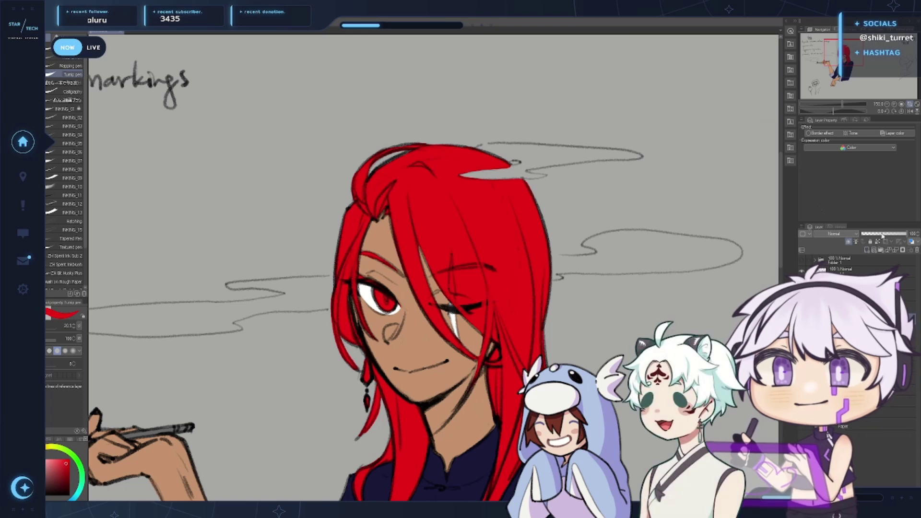
{"action": "mouse_move", "coordinate": [450, 231]}
{"action": "left_mouse_down"}
{"action": "mouse_move", "coordinate": [479, 211]}
{"action": "mouse_move", "coordinate": [473, 179]}
{"action": "left_mouse_up"}
{"action": "left_click", "coordinate": [431, 436], "text": "alt"}
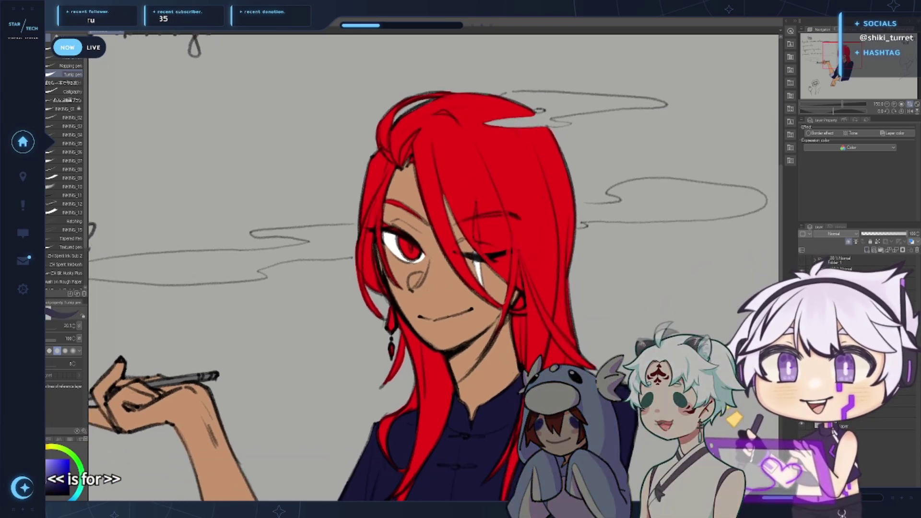
{"action": "left_click_drag", "start_coordinate": [422, 241], "coordinate": [420, 236]}
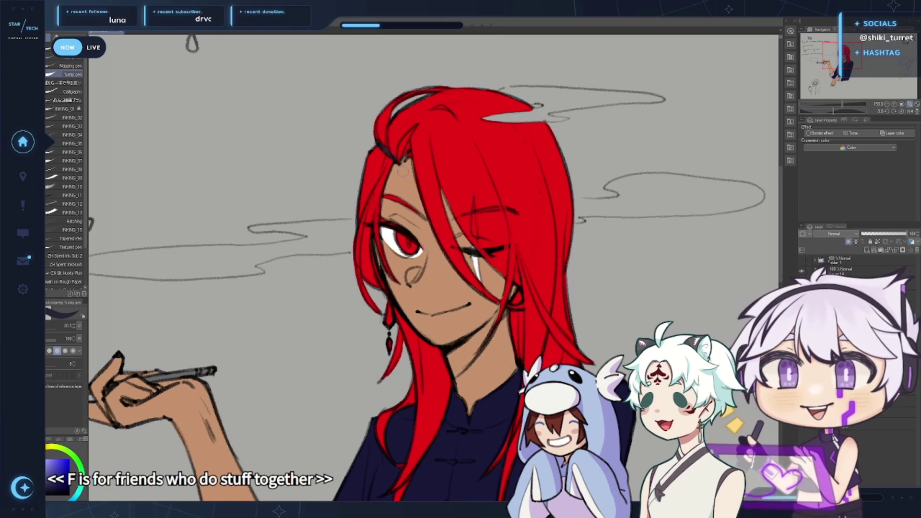
{"action": "key", "text": "ctrl+z"}
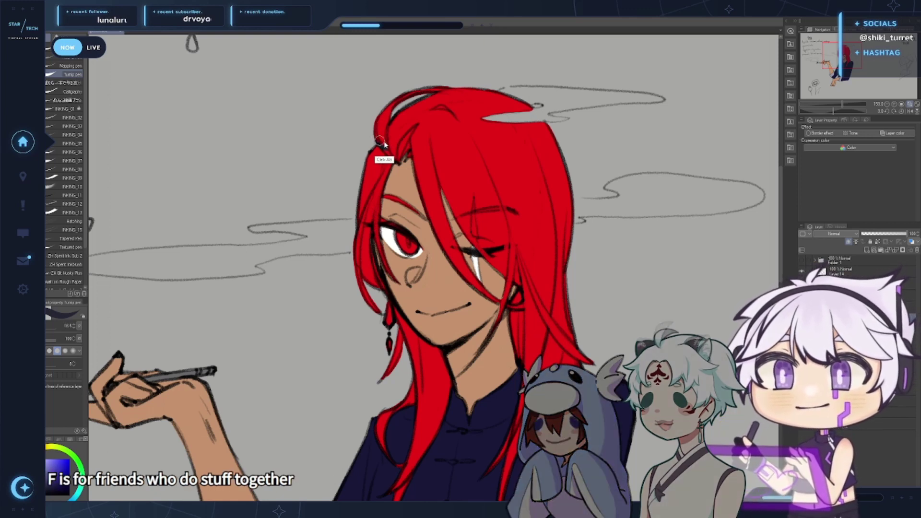
{"action": "left_click_drag", "start_coordinate": [383, 146], "coordinate": [376, 146]}
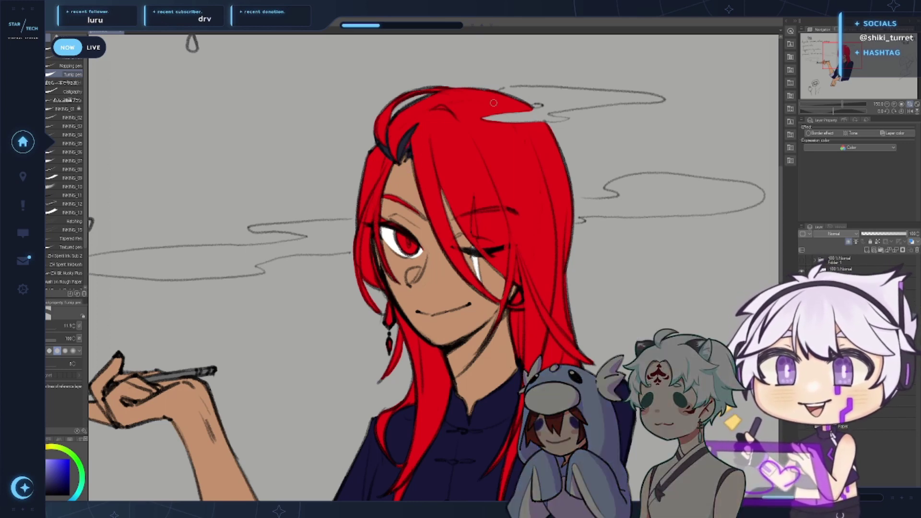
Paint the inner hair strands beside the cheek and the neck in the same dark navy, redoing one stroke
{"action": "scroll", "coordinate": [386, 150], "scroll_direction": "down", "scroll_amount": 2}
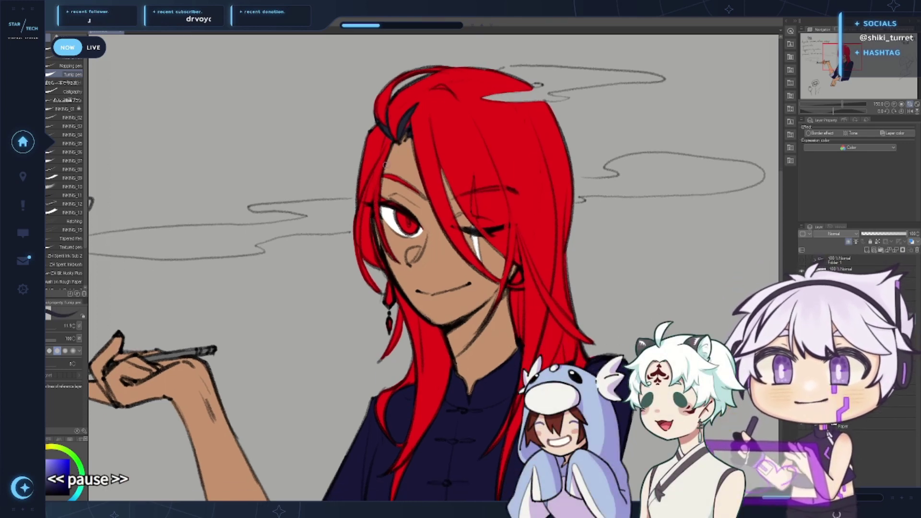
{"action": "scroll", "coordinate": [382, 171], "scroll_direction": "down", "scroll_amount": 2}
{"action": "left_click_drag", "start_coordinate": [365, 188], "coordinate": [379, 266]}
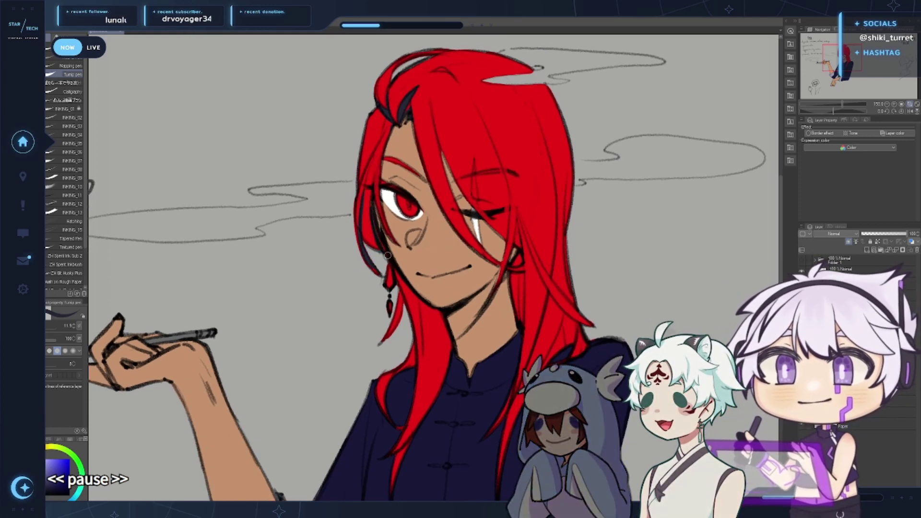
{"action": "left_click_drag", "start_coordinate": [372, 219], "coordinate": [383, 250]}
{"action": "key", "text": "ctrl+z"}
{"action": "left_click_drag", "start_coordinate": [372, 212], "coordinate": [384, 249]}
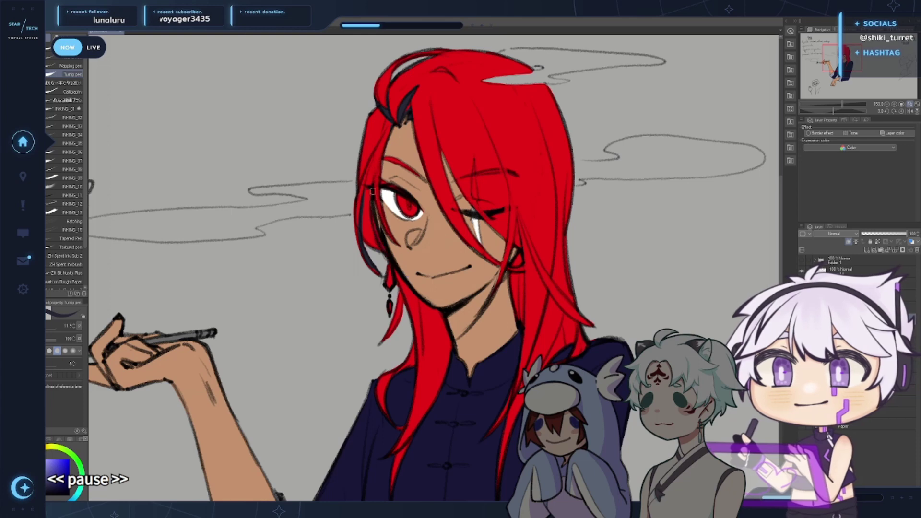
{"action": "scroll", "coordinate": [380, 233], "scroll_direction": "down", "scroll_amount": 4}
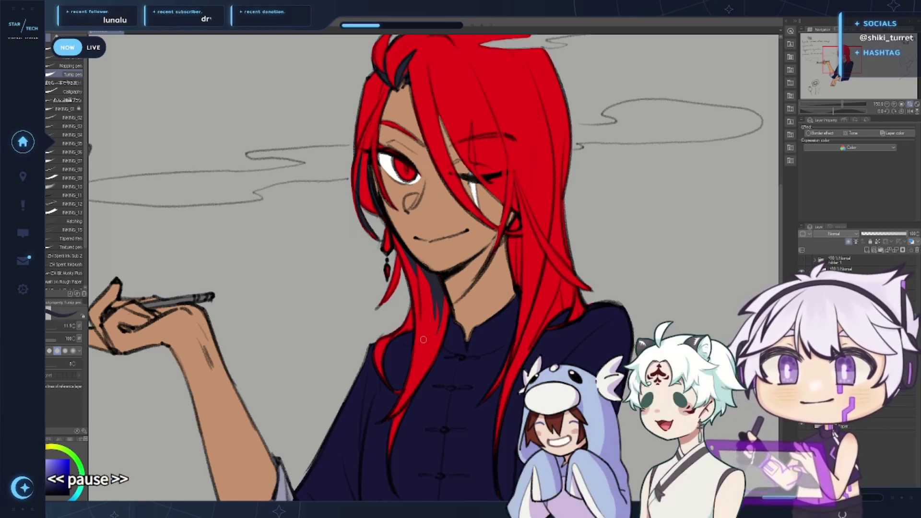
Switch to the Calligraphy pen and add a tapered dark navy accent at the crown of the hair
{"action": "key", "text": "period"}
{"action": "key", "text": "period"}
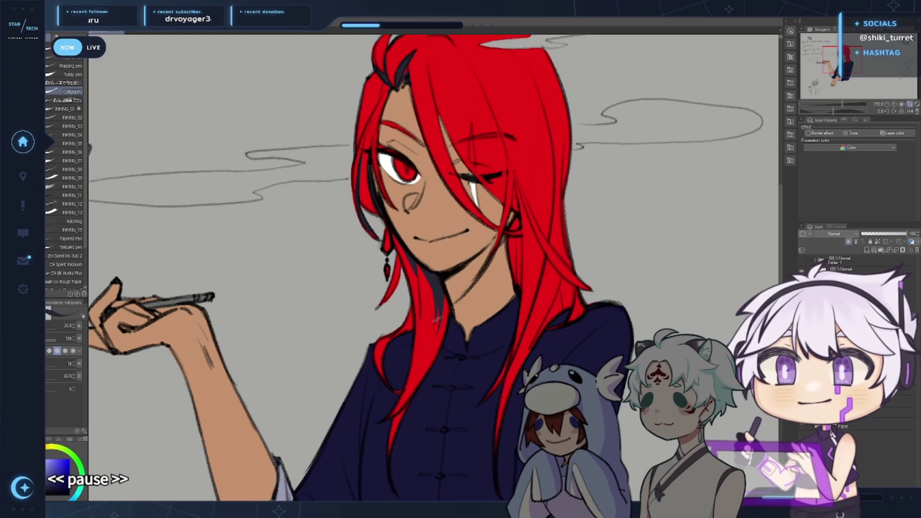
{"action": "left_click_drag", "start_coordinate": [524, 202], "coordinate": [460, 306]}
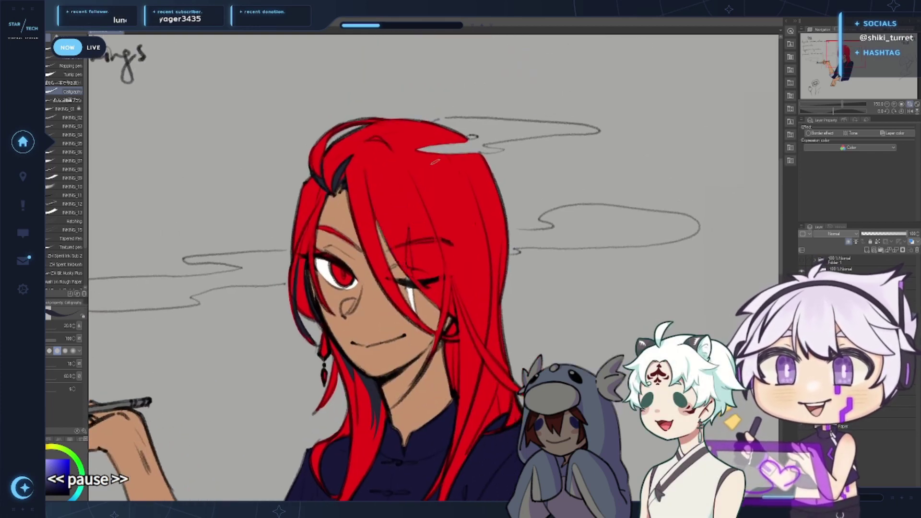
{"action": "left_click_drag", "start_coordinate": [503, 241], "coordinate": [489, 267]}
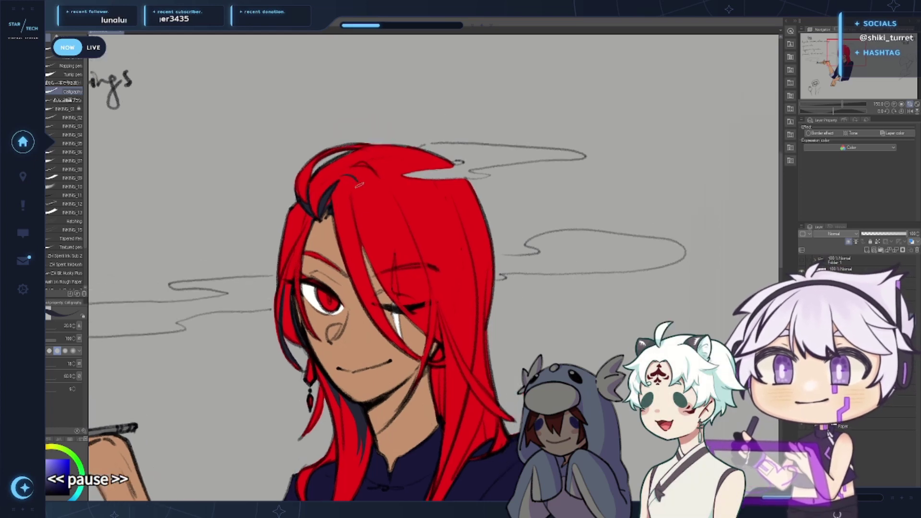
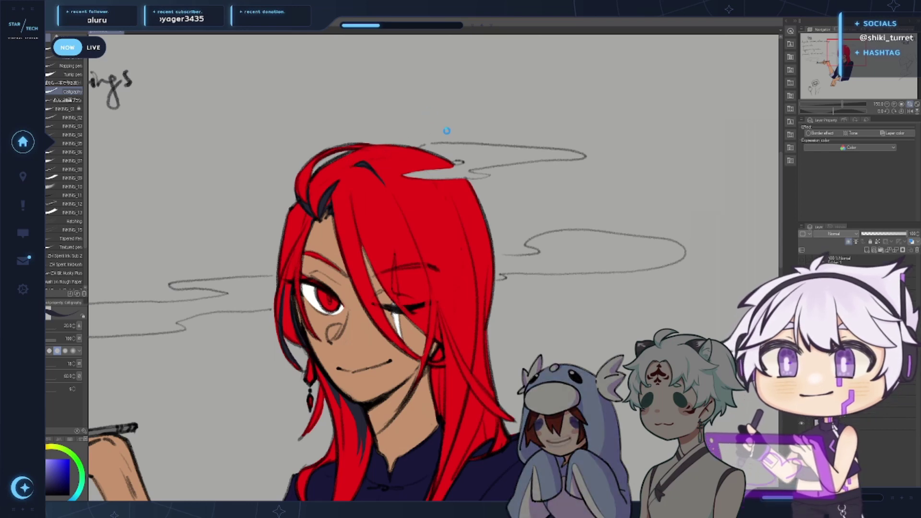
{"action": "left_click_drag", "start_coordinate": [545, 253], "coordinate": [582, 280]}
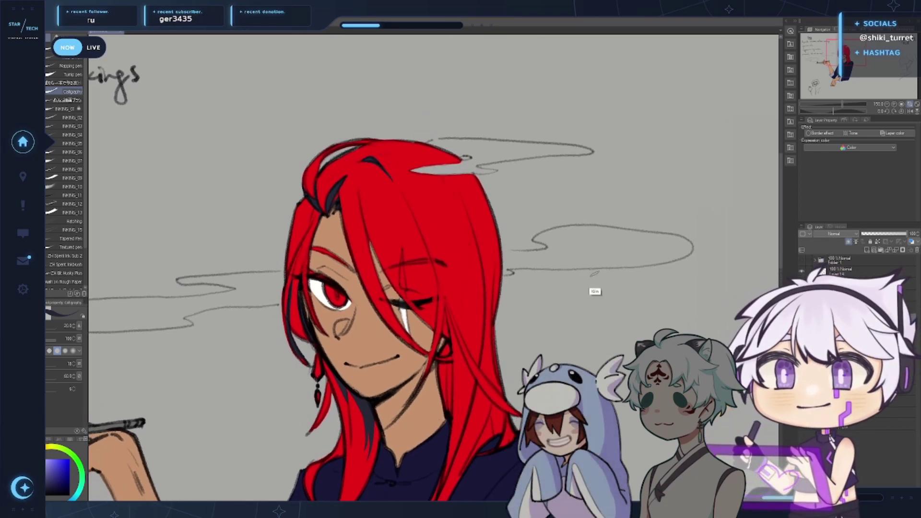
Paint a tapered dark navy accent along the long hair strand falling beside the ear to the shoulder, undoing one stroke
{"action": "left_click_drag", "start_coordinate": [570, 246], "coordinate": [537, 244]}
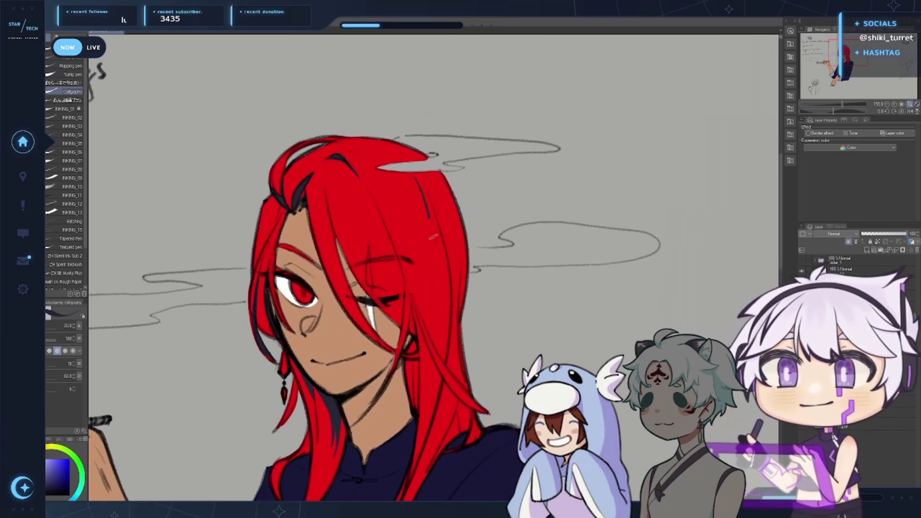
{"action": "left_click_drag", "start_coordinate": [457, 337], "coordinate": [389, 292]}
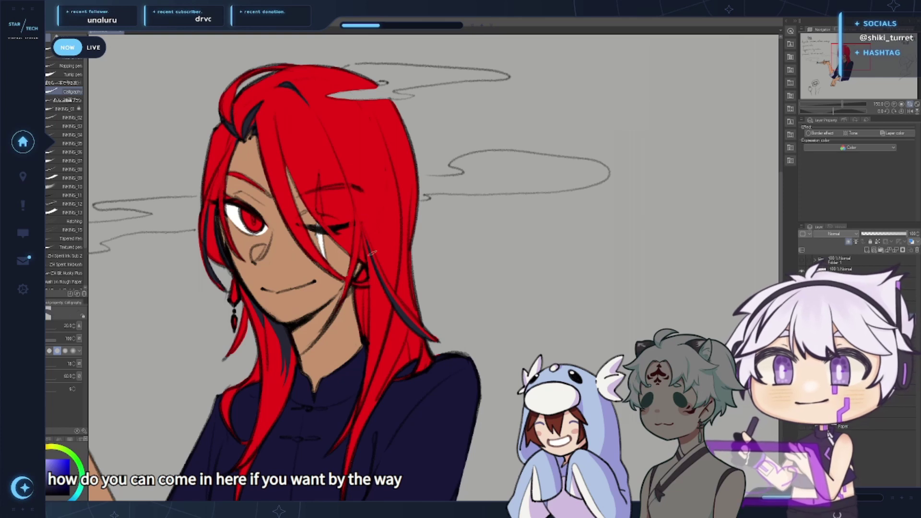
{"action": "key", "text": "ctrl+z"}
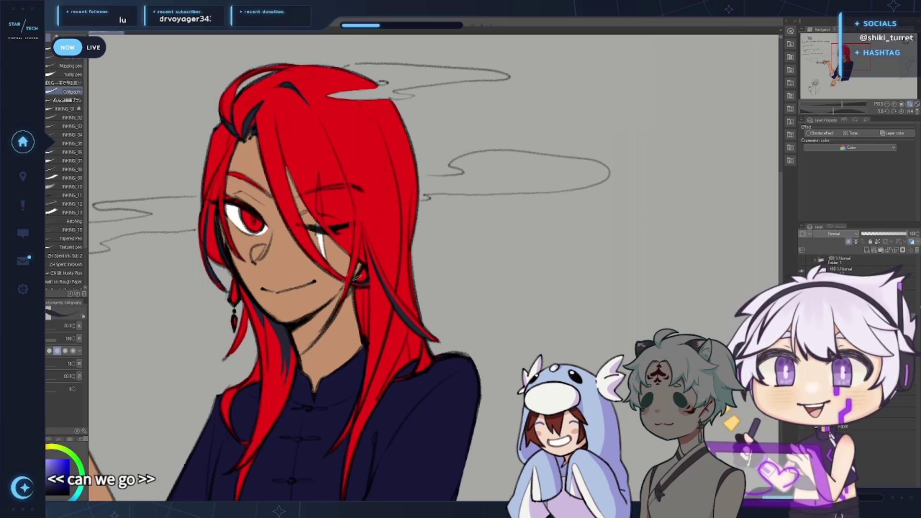
{"action": "left_click_drag", "start_coordinate": [482, 246], "coordinate": [623, 282]}
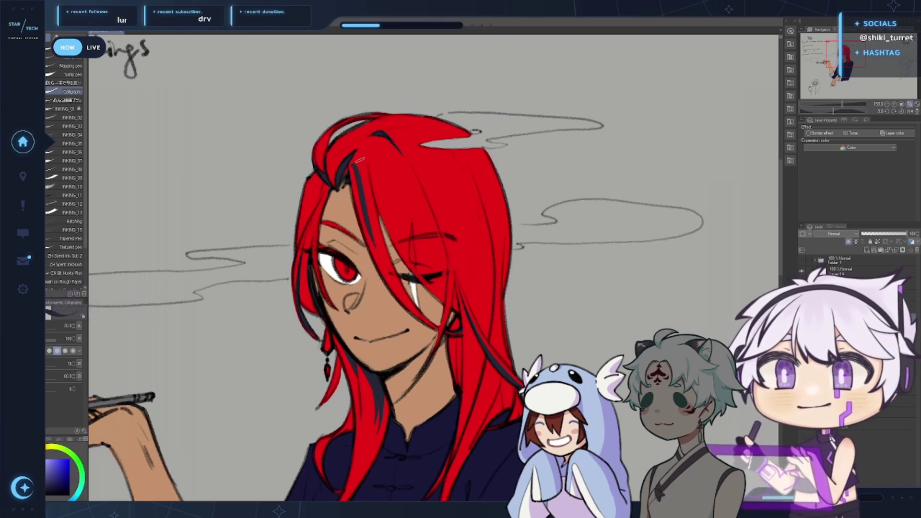
Switch to the Turnip pen and try short dark navy markings on the upper fringe beside the parting, undoing one stroke
{"action": "key", "text": "comma"}
{"action": "key", "text": "comma"}
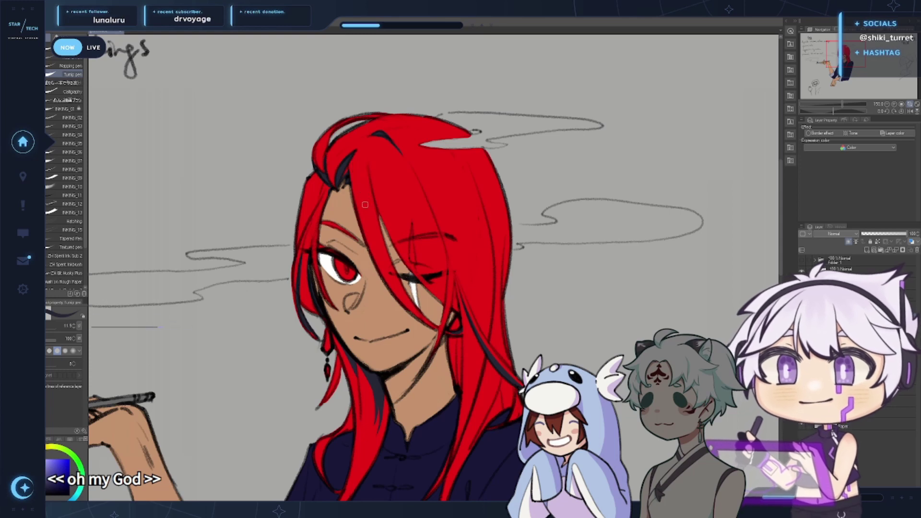
{"action": "left_click_drag", "start_coordinate": [357, 164], "coordinate": [368, 215]}
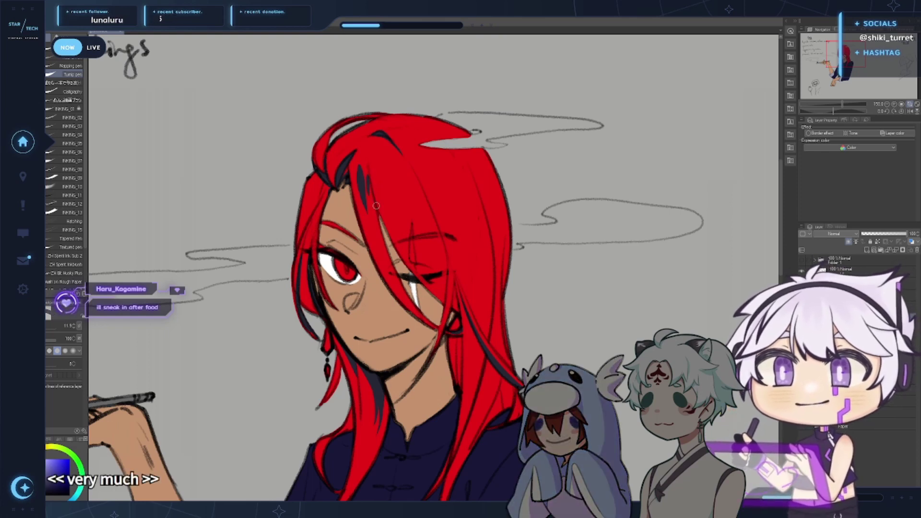
{"action": "left_click_drag", "start_coordinate": [377, 165], "coordinate": [389, 186]}
{"action": "key", "text": "ctrl+z"}
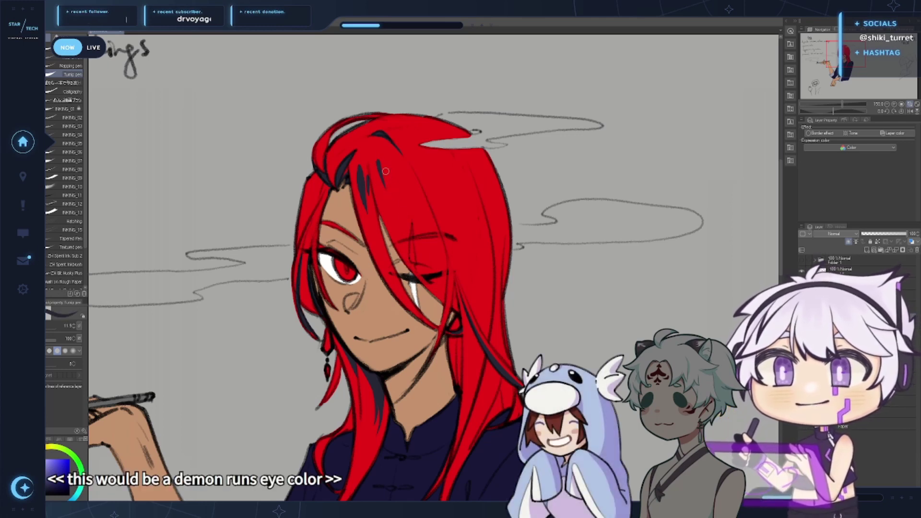
Try a pair of short dark navy markings on the back of the head, redoing the first stroke and trimming their shape
{"action": "left_click_drag", "start_coordinate": [568, 235], "coordinate": [530, 188]}
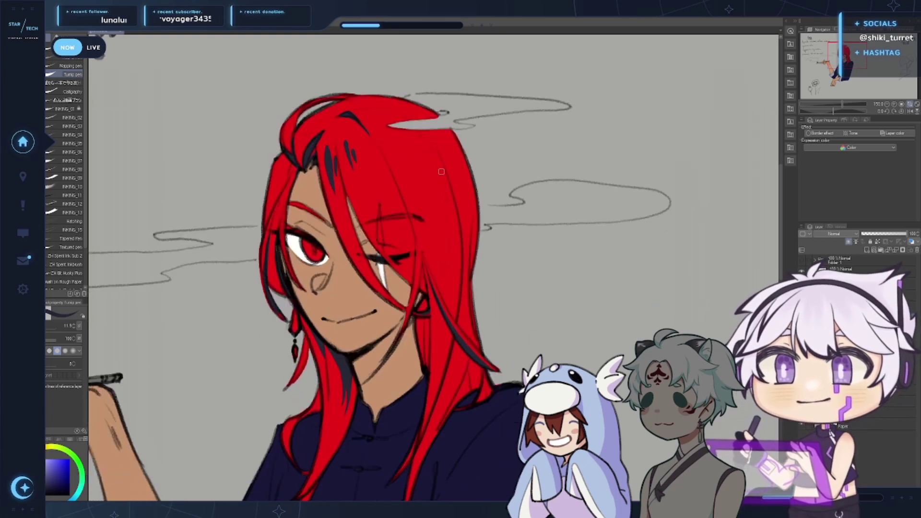
{"action": "left_click_drag", "start_coordinate": [452, 173], "coordinate": [462, 216]}
{"action": "key", "text": "ctrl+z"}
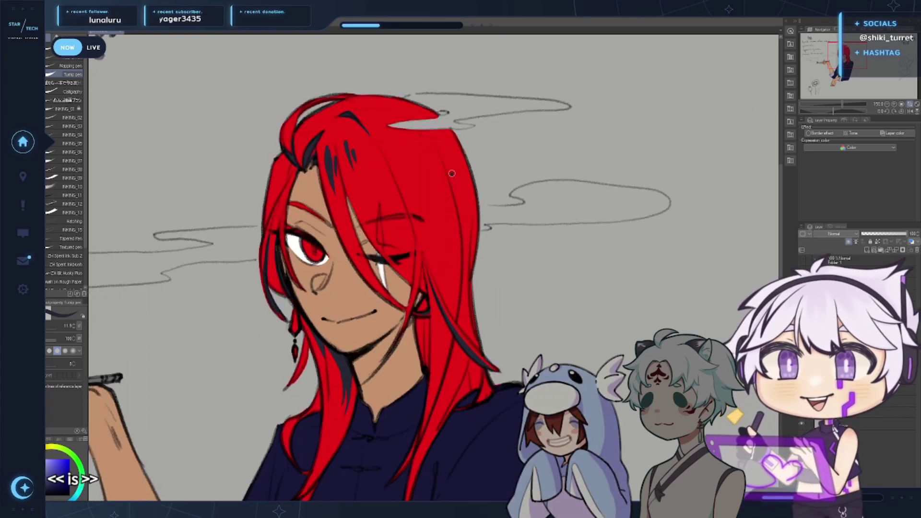
{"action": "mouse_move", "coordinate": [452, 173]}
{"action": "left_mouse_down"}
{"action": "mouse_move", "coordinate": [464, 216]}
{"action": "mouse_move", "coordinate": [467, 206]}
{"action": "left_mouse_up"}
{"action": "key", "text": "c"}
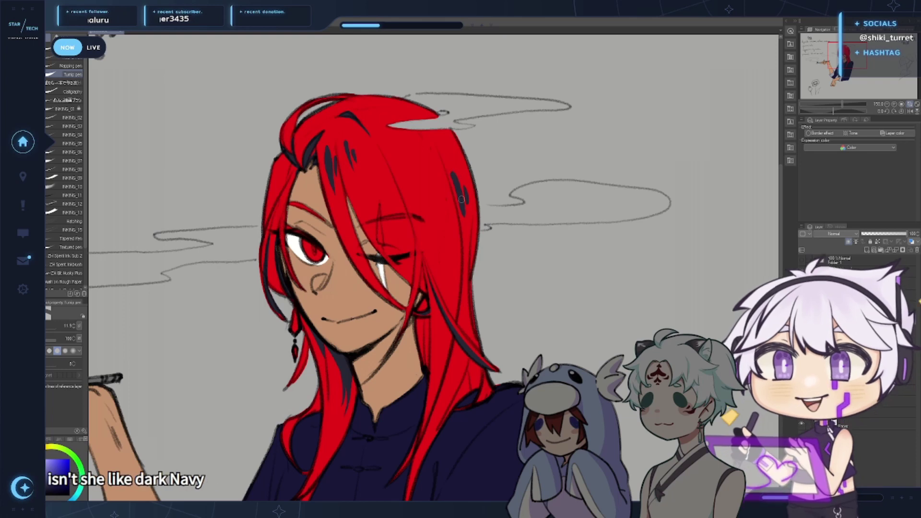
{"action": "left_click_drag", "start_coordinate": [451, 173], "coordinate": [464, 218]}
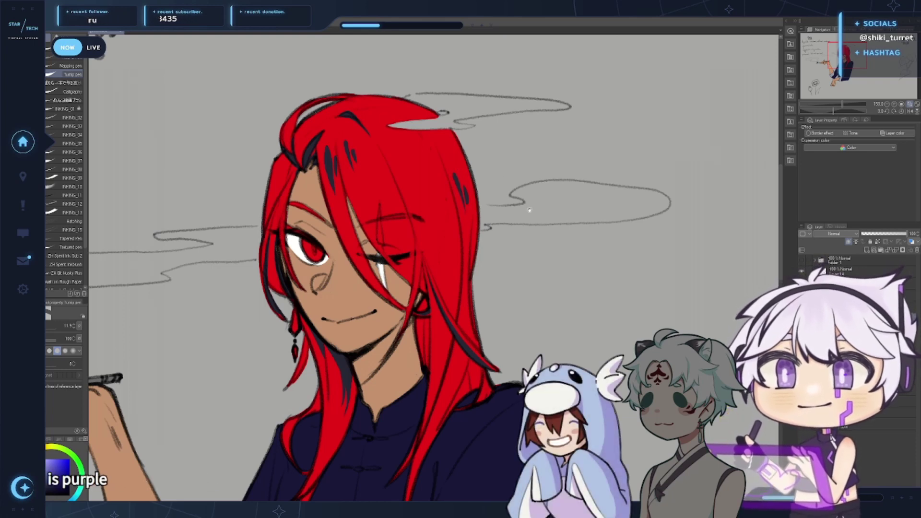
Review the whole figure and compare it with and without the dark hair accents by hiding and showing their layer
{"action": "left_click_drag", "start_coordinate": [529, 210], "coordinate": [609, 206]}
{"action": "left_click_drag", "start_coordinate": [605, 329], "coordinate": [561, 341]}
{"action": "left_click_drag", "start_coordinate": [609, 360], "coordinate": [520, 269]}
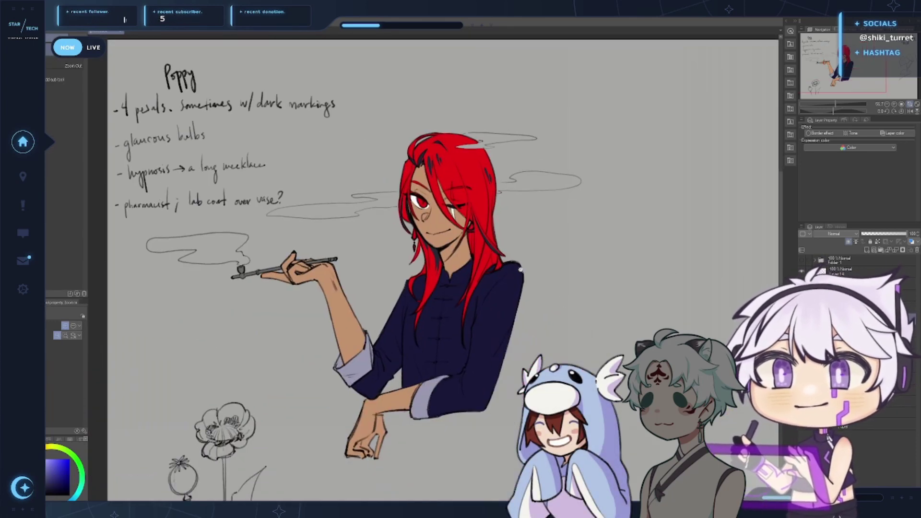
{"action": "scroll", "coordinate": [520, 269], "scroll_direction": "up", "scroll_amount": 5}
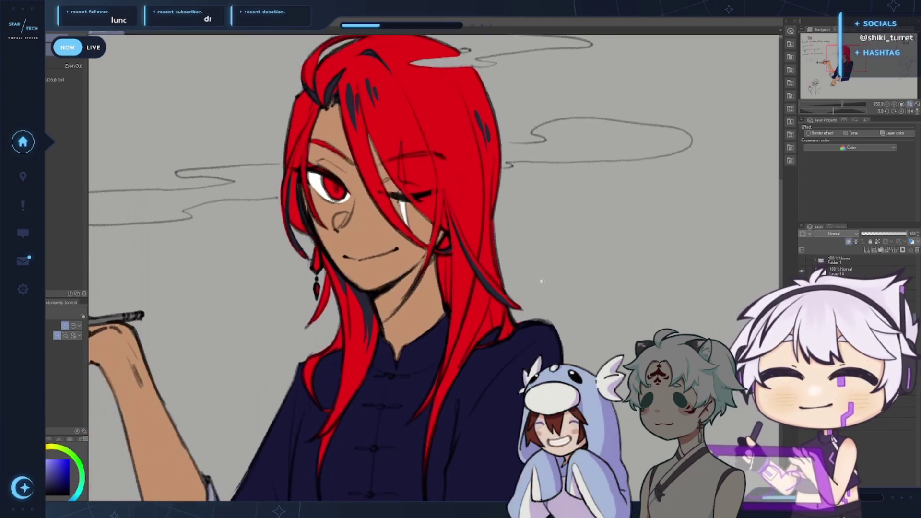
{"action": "scroll", "coordinate": [541, 281], "scroll_direction": "down", "scroll_amount": 4}
{"action": "scroll", "coordinate": [541, 313], "scroll_direction": "up", "scroll_amount": 2}
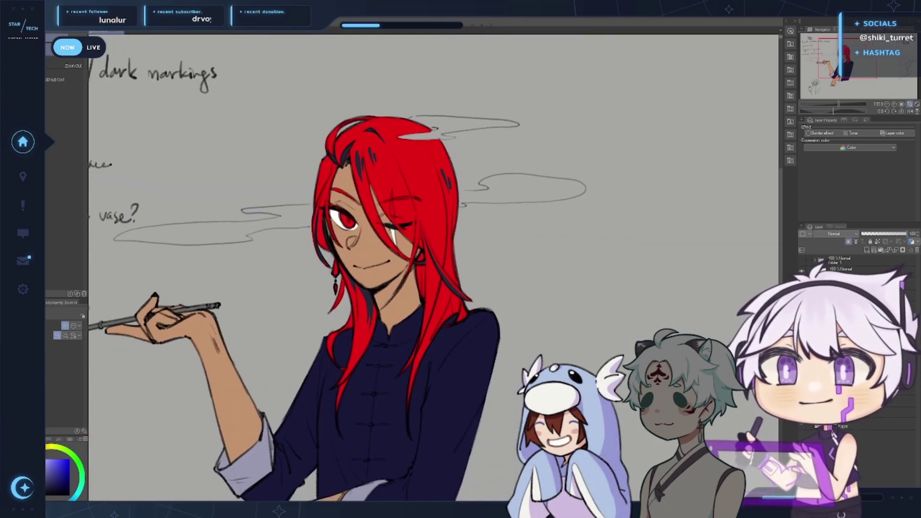
{"action": "left_click", "coordinate": [865, 272]}
{"action": "key", "text": "e"}
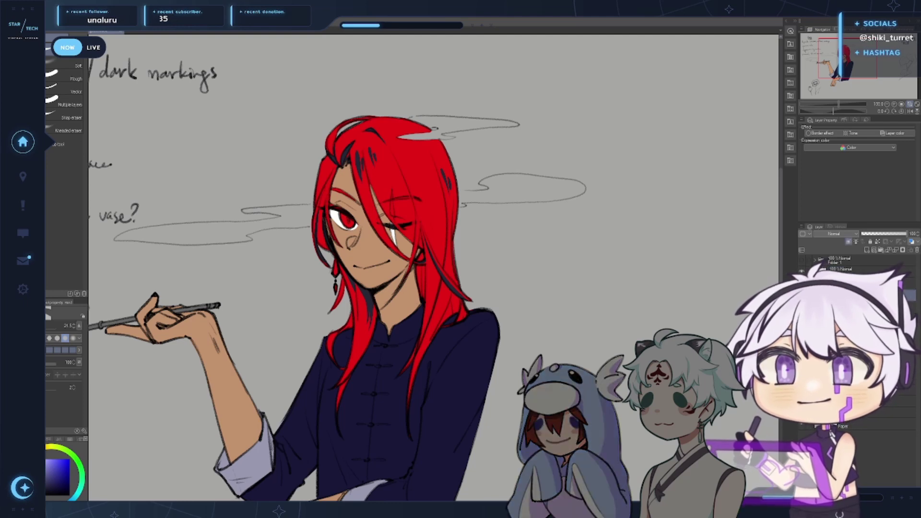
{"action": "left_click", "coordinate": [801, 336]}
{"action": "left_click", "coordinate": [801, 336]}
{"action": "left_click", "coordinate": [844, 336]}
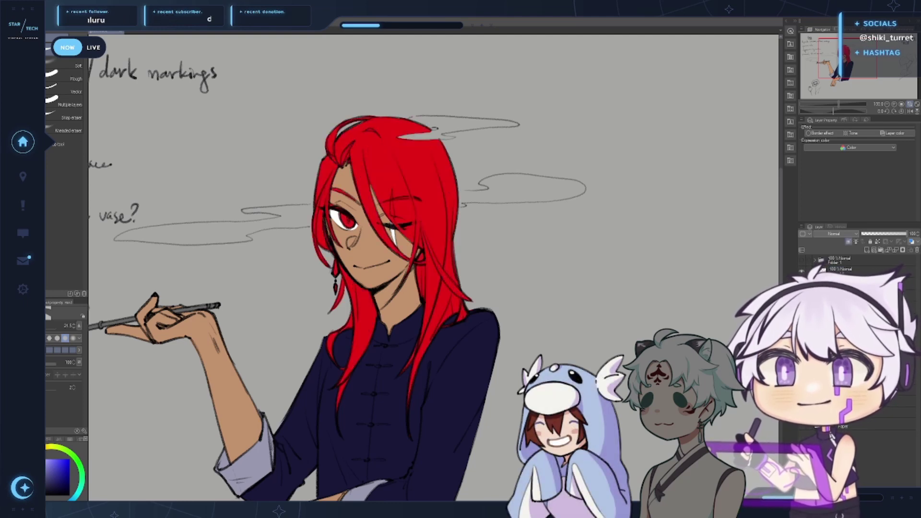
Clear the short dark navy markings from the upper fringe and the back of the head
{"action": "key", "text": "b"}
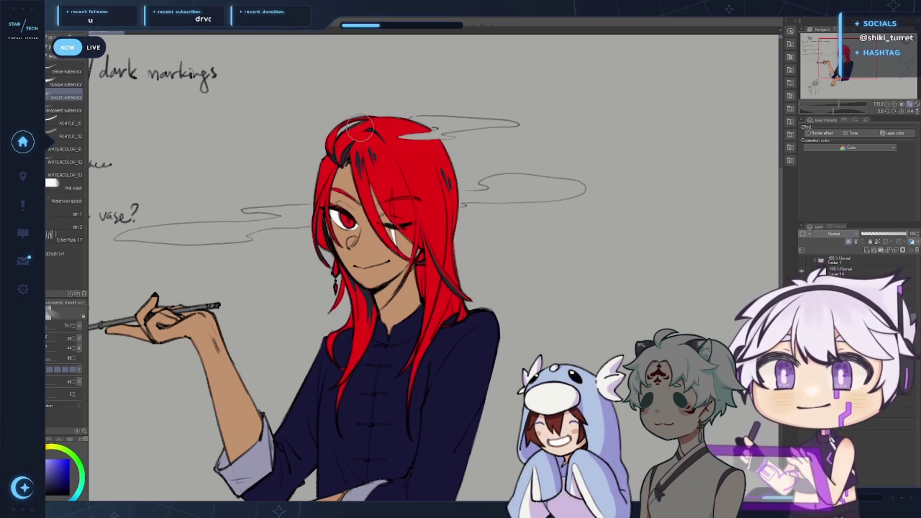
{"action": "key", "text": "ctrl"}
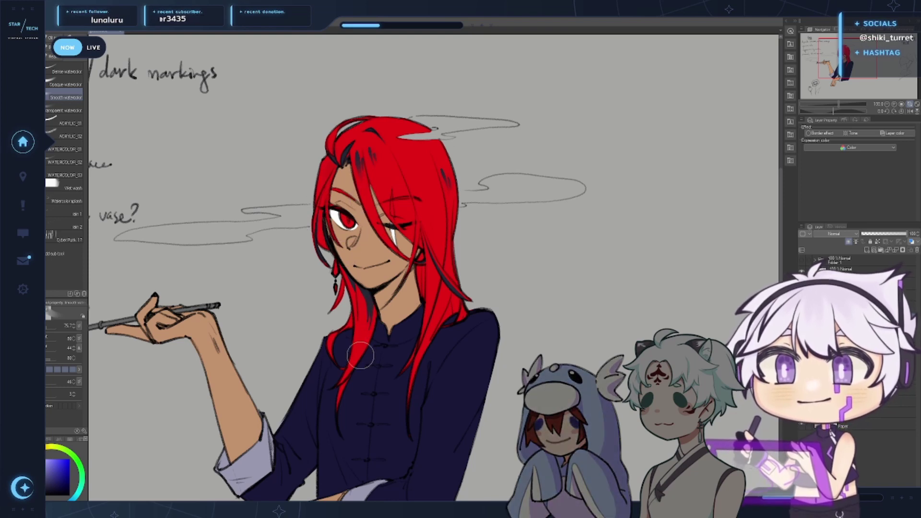
{"action": "left_click_drag", "start_coordinate": [529, 365], "coordinate": [501, 353]}
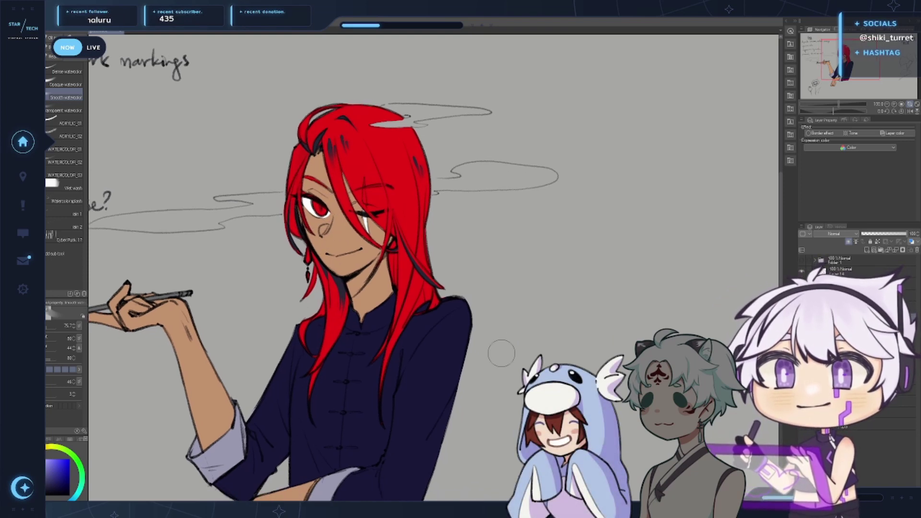
{"action": "left_click_drag", "start_coordinate": [417, 444], "coordinate": [464, 467]}
{"action": "left_click_drag", "start_coordinate": [397, 383], "coordinate": [397, 402]}
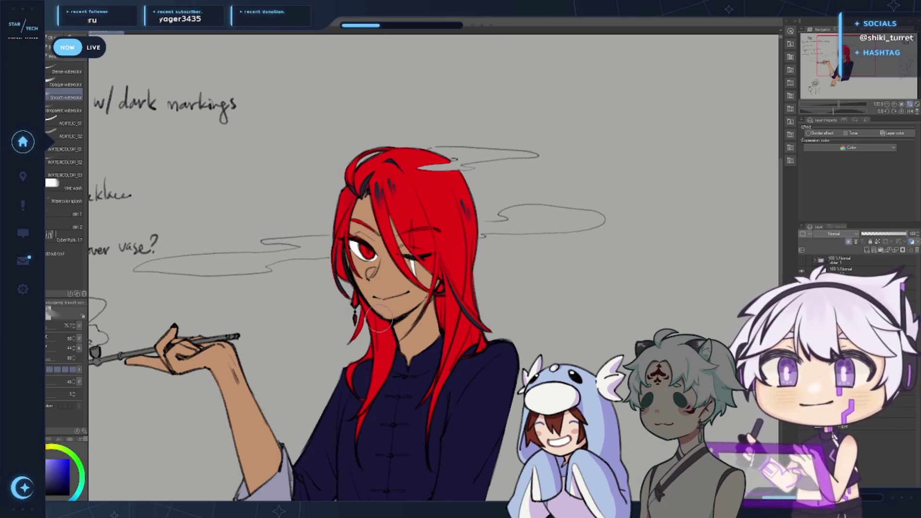
{"action": "mouse_move", "coordinate": [497, 212]}
{"action": "left_mouse_down"}
{"action": "mouse_move", "coordinate": [475, 282]}
{"action": "mouse_move", "coordinate": [472, 255]}
{"action": "mouse_move", "coordinate": [485, 275]}
{"action": "mouse_move", "coordinate": [497, 228]}
{"action": "left_mouse_up"}
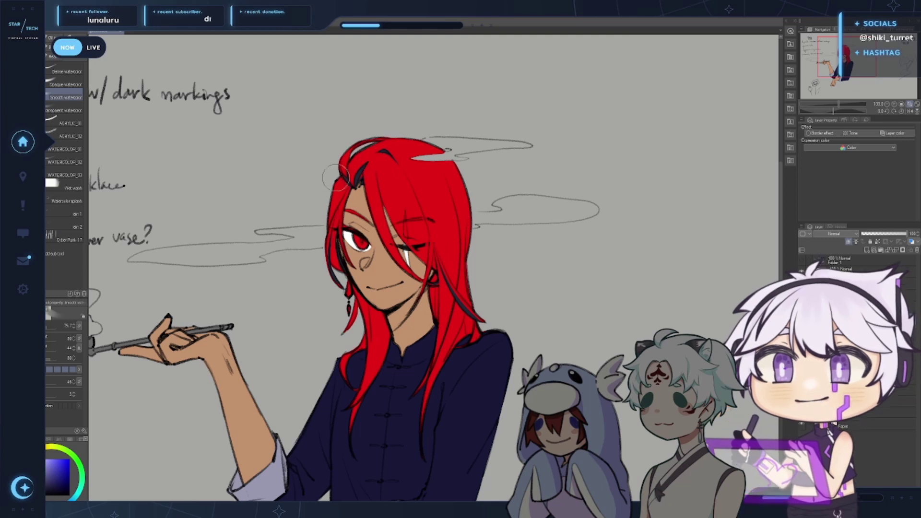
Try a Smooth watercolor stroke over the dark accent at the crown of the hair and undo it
{"action": "key", "text": "p"}
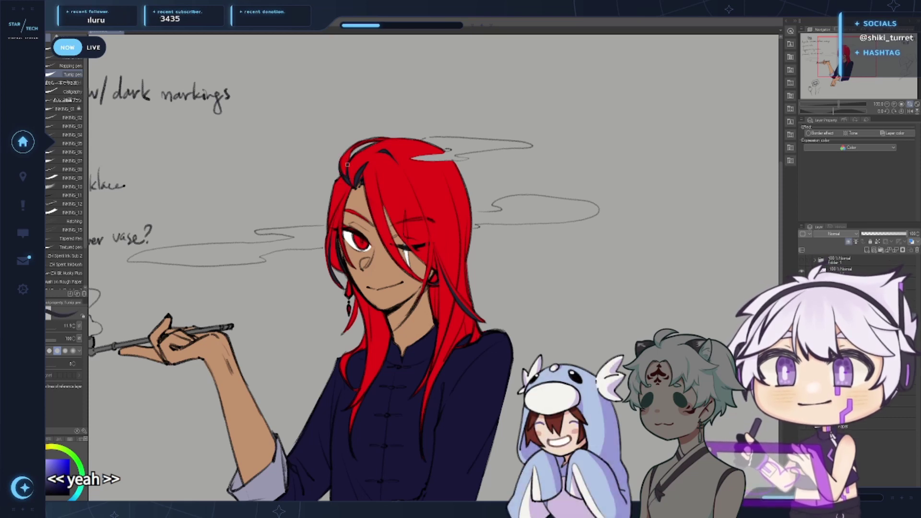
{"action": "key", "text": "b"}
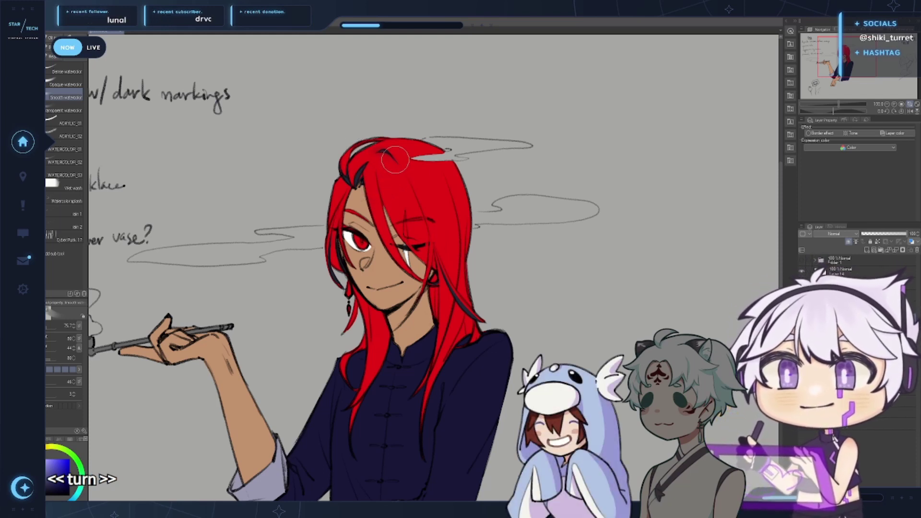
{"action": "key", "text": "ctrl+z"}
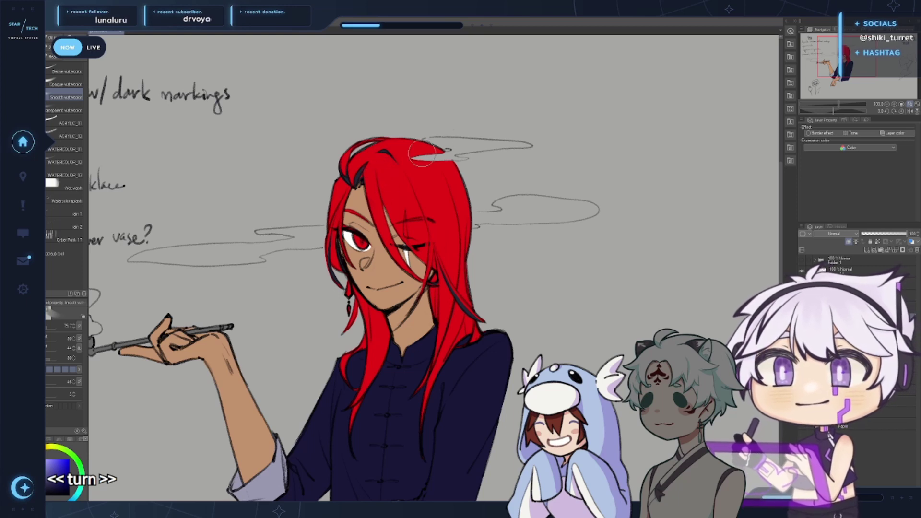
{"action": "key", "text": "e"}
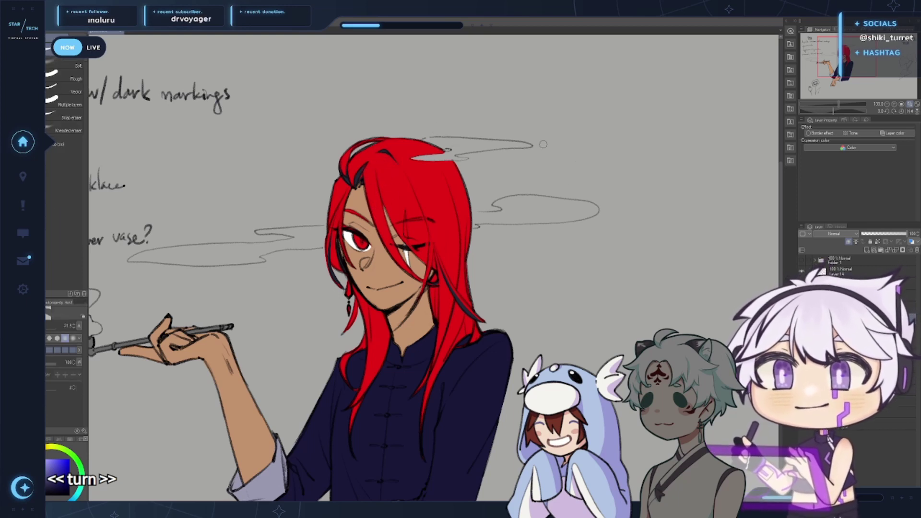
Sample the red iris colour, shift its hue to yellow and repaint the open eye's iris with the Turnip pen
{"action": "left_click_drag", "start_coordinate": [590, 248], "coordinate": [592, 216]}
{"action": "mouse_move", "coordinate": [486, 369]}
{"action": "left_mouse_down"}
{"action": "mouse_move", "coordinate": [528, 321]}
{"action": "mouse_move", "coordinate": [531, 346]}
{"action": "mouse_move", "coordinate": [555, 335]}
{"action": "mouse_move", "coordinate": [540, 362]}
{"action": "left_mouse_up"}
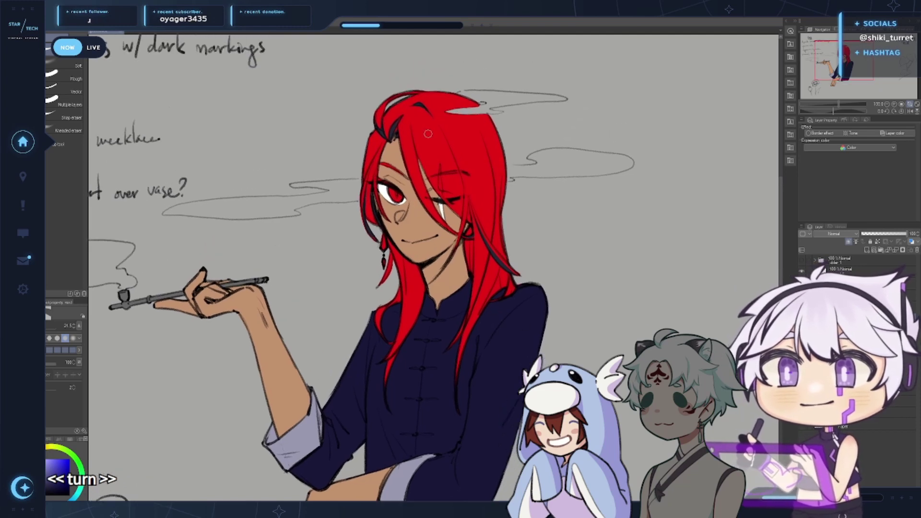
{"action": "left_click", "coordinate": [392, 194], "text": "alt"}
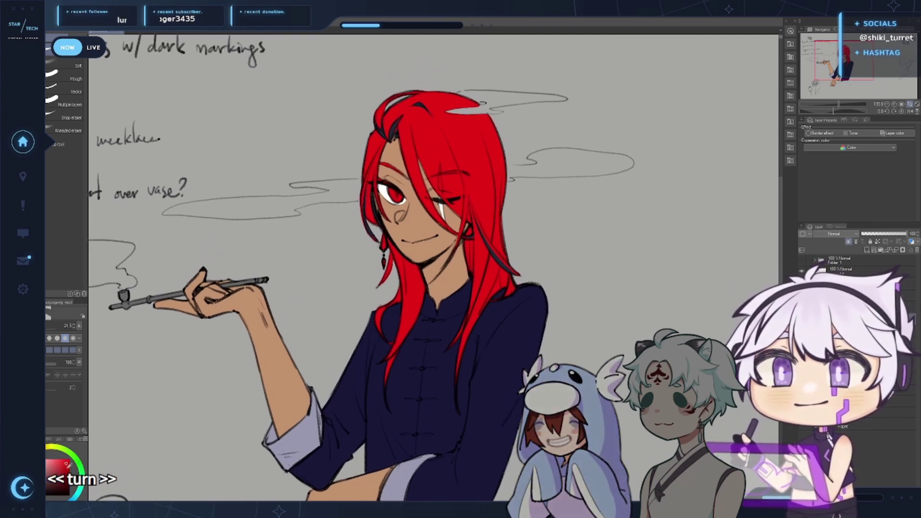
{"action": "left_click", "coordinate": [53, 448]}
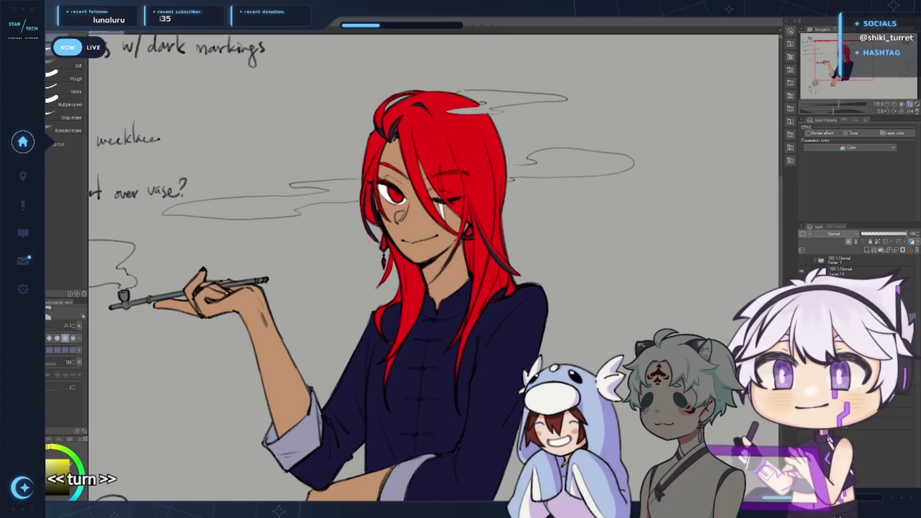
{"action": "left_click", "coordinate": [410, 213], "text": "ctrl"}
{"action": "key", "text": "p"}
{"action": "left_click_drag", "start_coordinate": [381, 176], "coordinate": [395, 181]}
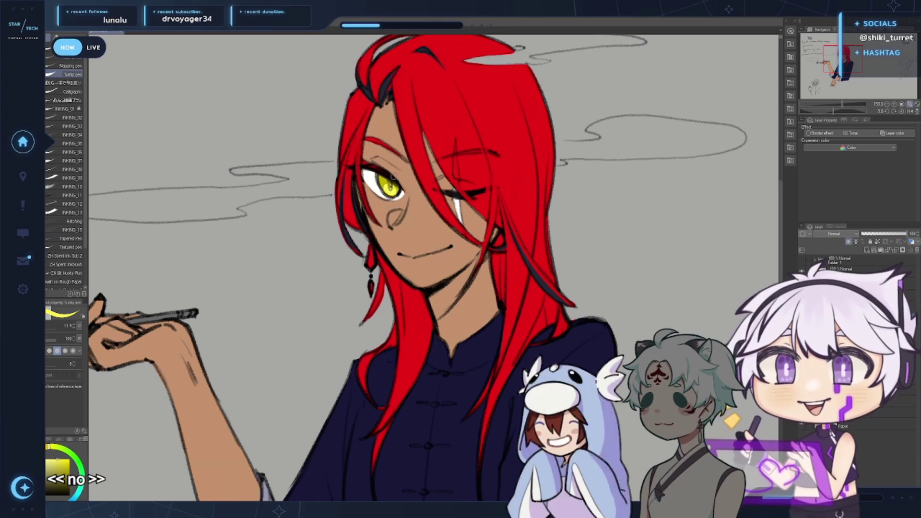
Shift the yellow to a yellow-green, repaint the open eye's iris with it and touch up the iris edge
{"action": "key", "text": "ctrl+space"}
{"action": "left_click_drag", "start_coordinate": [566, 287], "coordinate": [522, 255]}
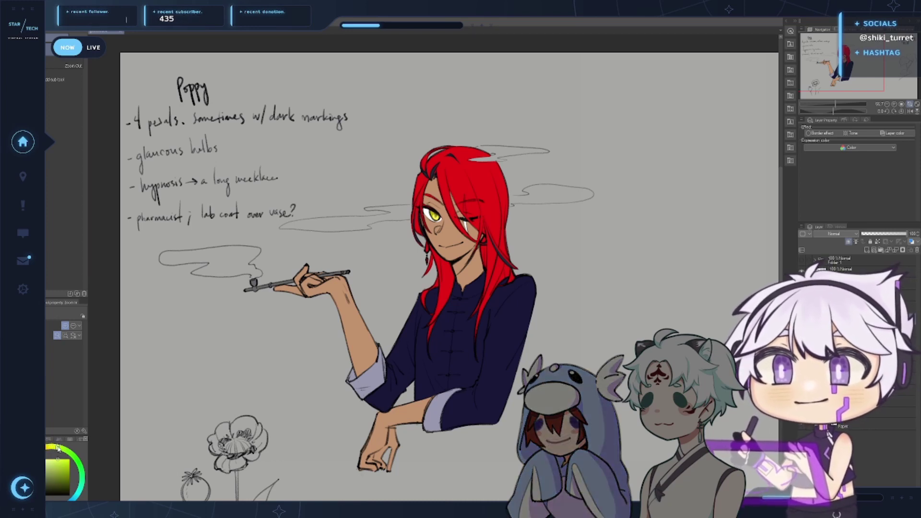
{"action": "mouse_move", "coordinate": [451, 212]}
{"action": "left_mouse_down"}
{"action": "mouse_move", "coordinate": [493, 211]}
{"action": "mouse_move", "coordinate": [459, 195]}
{"action": "left_mouse_up"}
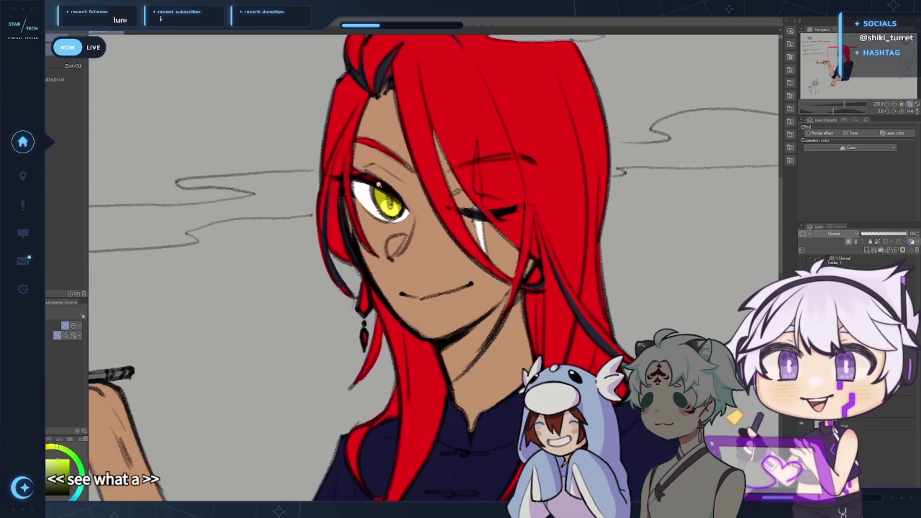
{"action": "left_click", "coordinate": [389, 204], "text": "alt"}
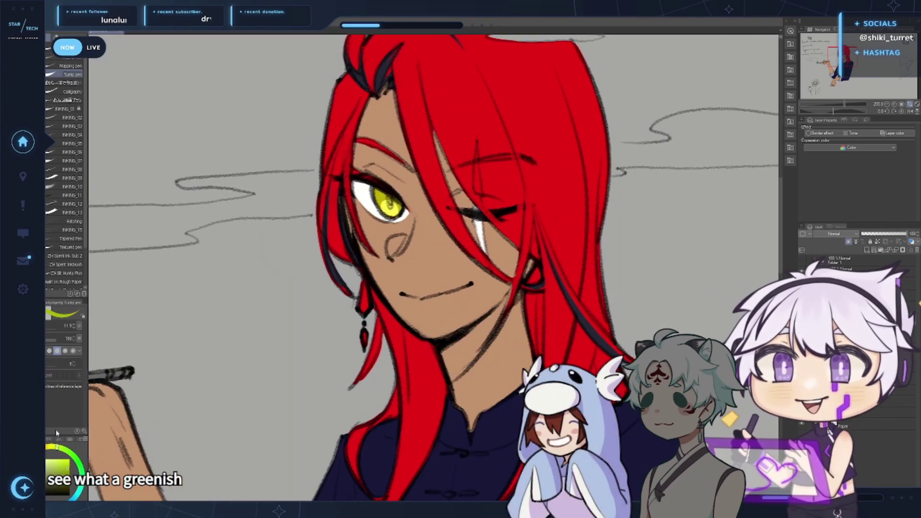
{"action": "left_click_drag", "start_coordinate": [374, 180], "coordinate": [397, 211]}
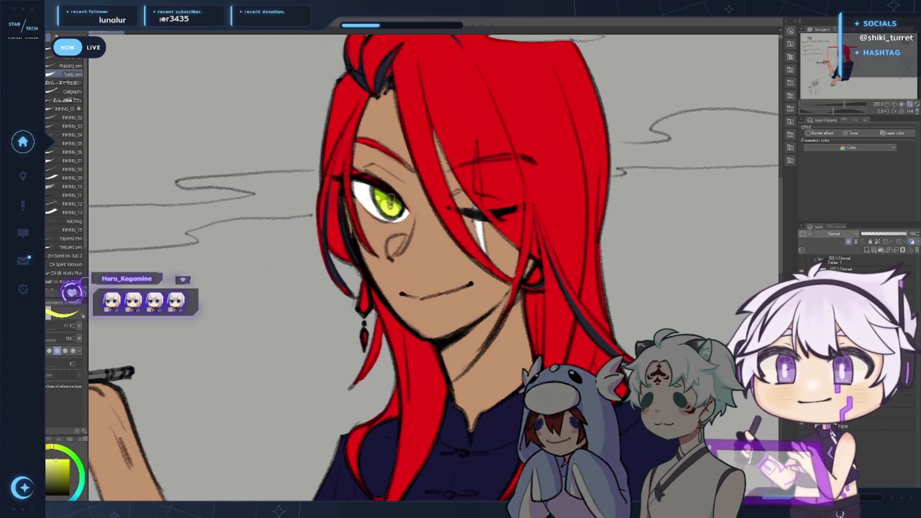
{"action": "left_click", "coordinate": [364, 200], "text": "alt"}
{"action": "left_click_drag", "start_coordinate": [375, 203], "coordinate": [371, 203]}
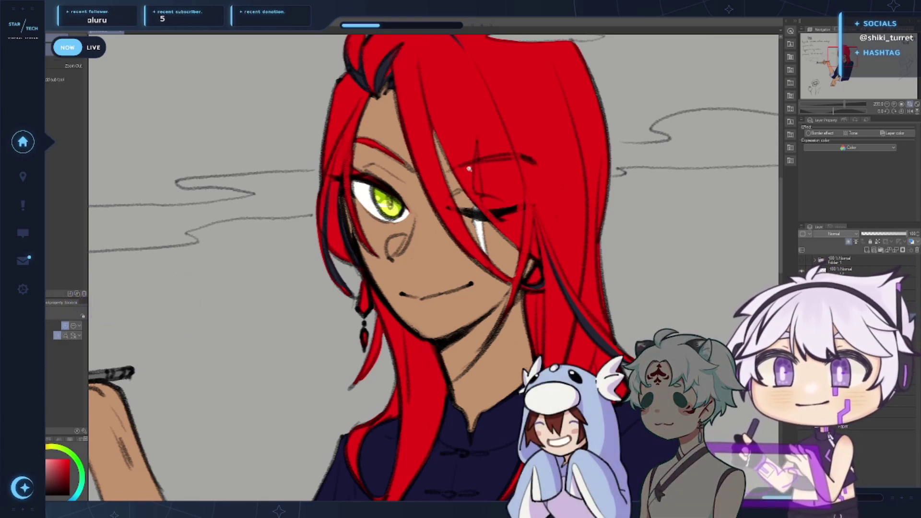
{"action": "left_click", "coordinate": [511, 382], "text": "alt"}
{"action": "left_click_drag", "start_coordinate": [520, 375], "coordinate": [496, 255]}
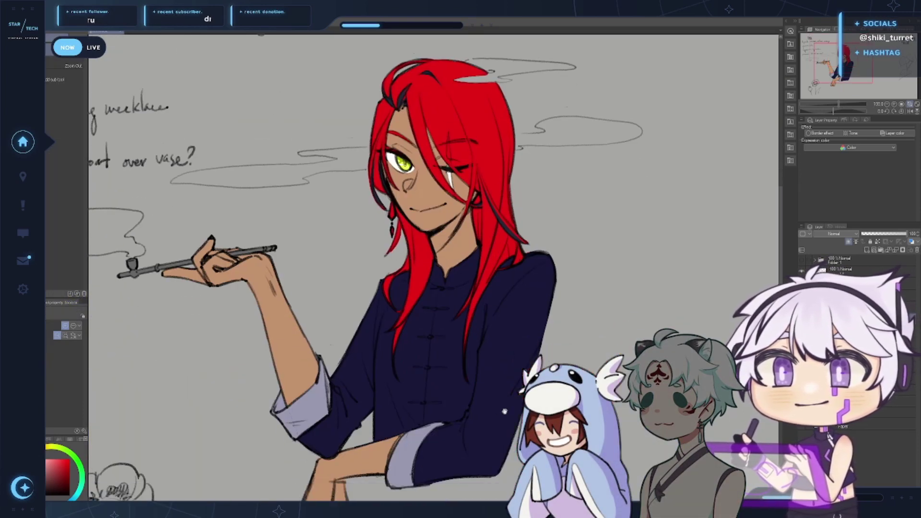
{"action": "left_click_drag", "start_coordinate": [504, 411], "coordinate": [531, 382]}
{"action": "left_click", "coordinate": [534, 393], "text": "alt"}
{"action": "left_click_drag", "start_coordinate": [546, 417], "coordinate": [512, 417]}
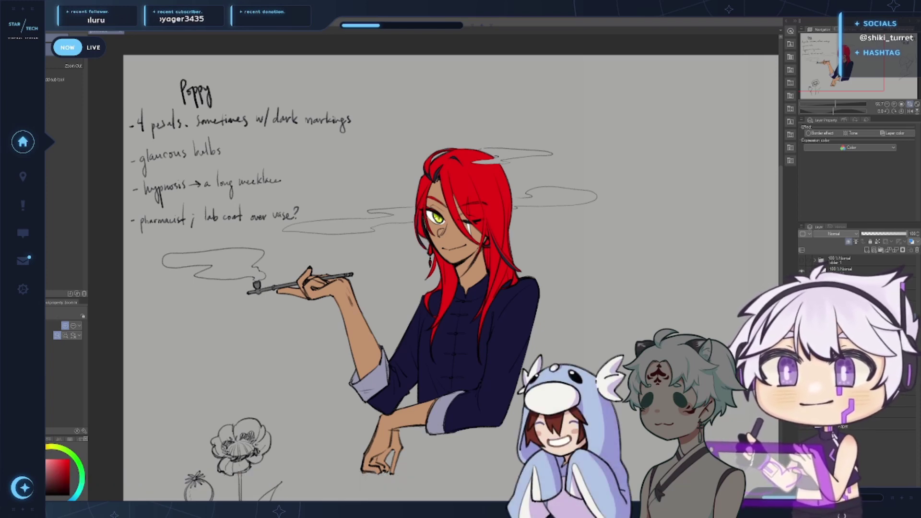
{"action": "left_click_drag", "start_coordinate": [502, 180], "coordinate": [584, 172]}
{"action": "left_click", "coordinate": [491, 170]}
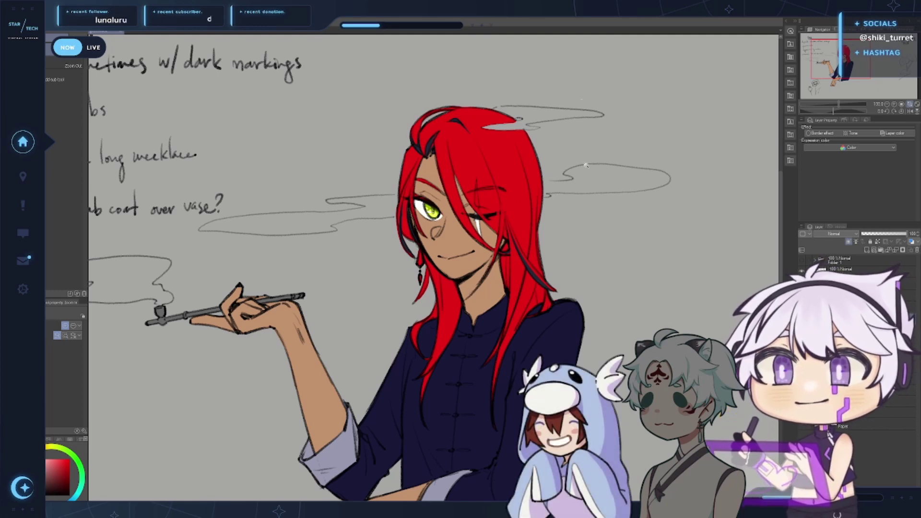
{"action": "left_click_drag", "start_coordinate": [586, 165], "coordinate": [602, 154]}
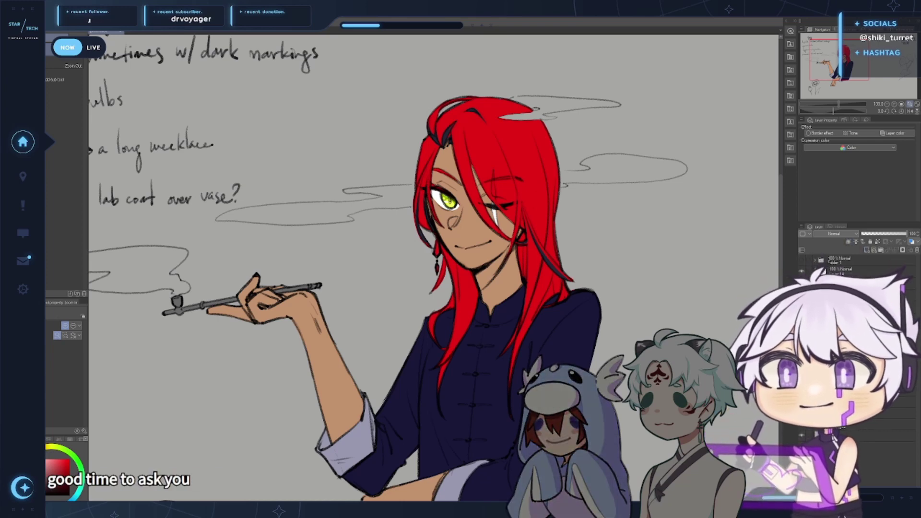
Fill the smoke cloud rising from the pipe bowl with white using the Turnip pen
{"action": "left_click_drag", "start_coordinate": [325, 294], "coordinate": [413, 272]}
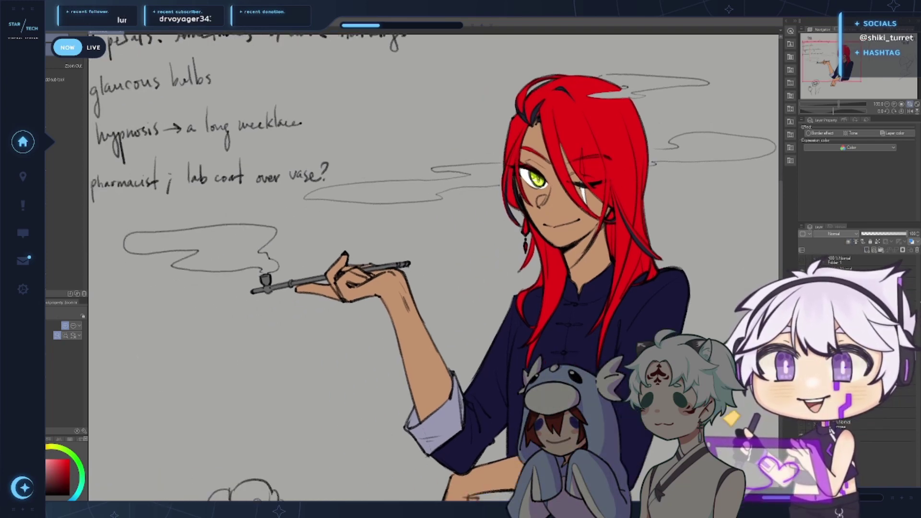
{"action": "key", "text": "p"}
{"action": "left_click_drag", "start_coordinate": [224, 292], "coordinate": [420, 339]}
{"action": "left_click_drag", "start_coordinate": [329, 293], "coordinate": [467, 279]}
{"action": "key", "text": "ctrl"}
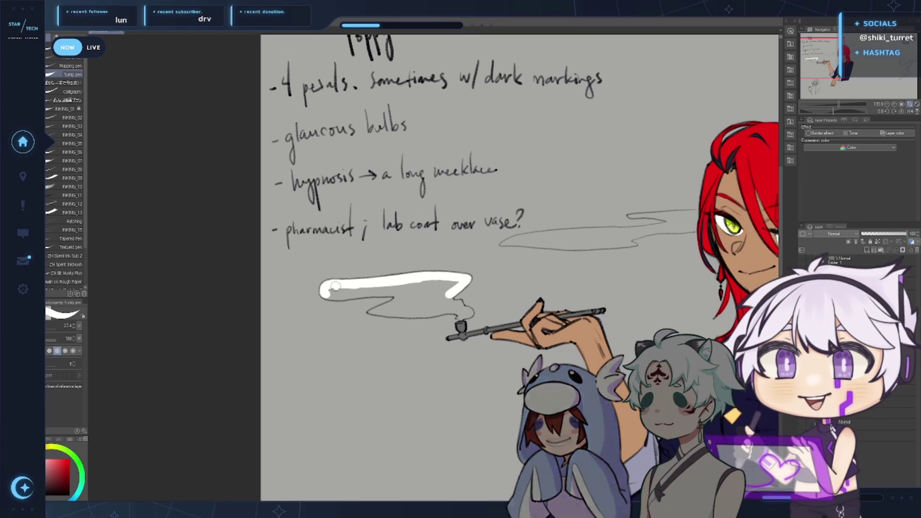
{"action": "mouse_move", "coordinate": [337, 288]}
{"action": "left_mouse_down"}
{"action": "mouse_move", "coordinate": [398, 293]}
{"action": "mouse_move", "coordinate": [374, 293]}
{"action": "mouse_move", "coordinate": [450, 277]}
{"action": "left_mouse_up"}
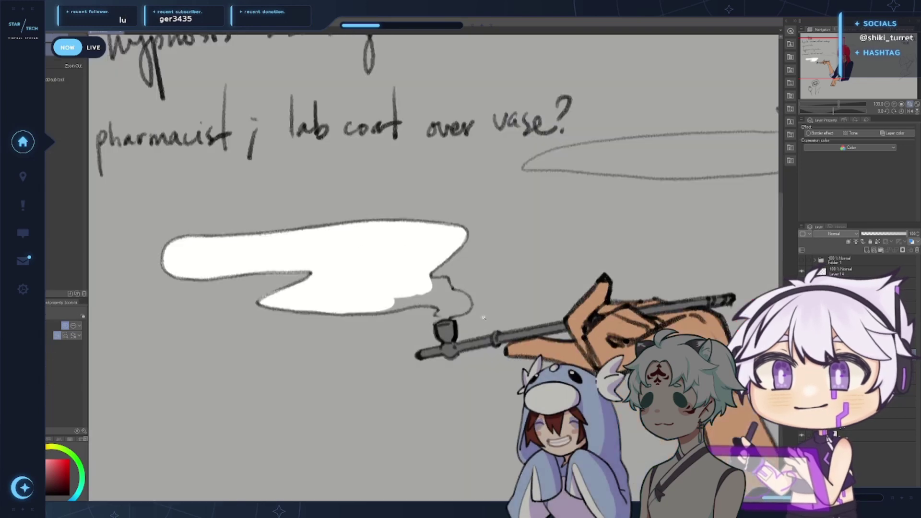
{"action": "scroll", "coordinate": [474, 298], "scroll_direction": "up", "scroll_amount": 3}
{"action": "mouse_move", "coordinate": [376, 302]}
{"action": "left_mouse_down"}
{"action": "mouse_move", "coordinate": [439, 285]}
{"action": "mouse_move", "coordinate": [455, 299]}
{"action": "mouse_move", "coordinate": [438, 298]}
{"action": "mouse_move", "coordinate": [470, 300]}
{"action": "mouse_move", "coordinate": [445, 308]}
{"action": "mouse_move", "coordinate": [445, 318]}
{"action": "mouse_move", "coordinate": [498, 296]}
{"action": "mouse_move", "coordinate": [456, 445]}
{"action": "mouse_move", "coordinate": [492, 418]}
{"action": "mouse_move", "coordinate": [503, 351]}
{"action": "mouse_move", "coordinate": [296, 412]}
{"action": "left_mouse_up"}
Paint white along the upper contour of the long smoke wisp between the notes and the face, up to the hair
{"action": "mouse_move", "coordinate": [390, 263]}
{"action": "left_mouse_down"}
{"action": "mouse_move", "coordinate": [358, 266]}
{"action": "mouse_move", "coordinate": [319, 288]}
{"action": "mouse_move", "coordinate": [475, 257]}
{"action": "mouse_move", "coordinate": [588, 260]}
{"action": "mouse_move", "coordinate": [504, 257]}
{"action": "left_mouse_up"}
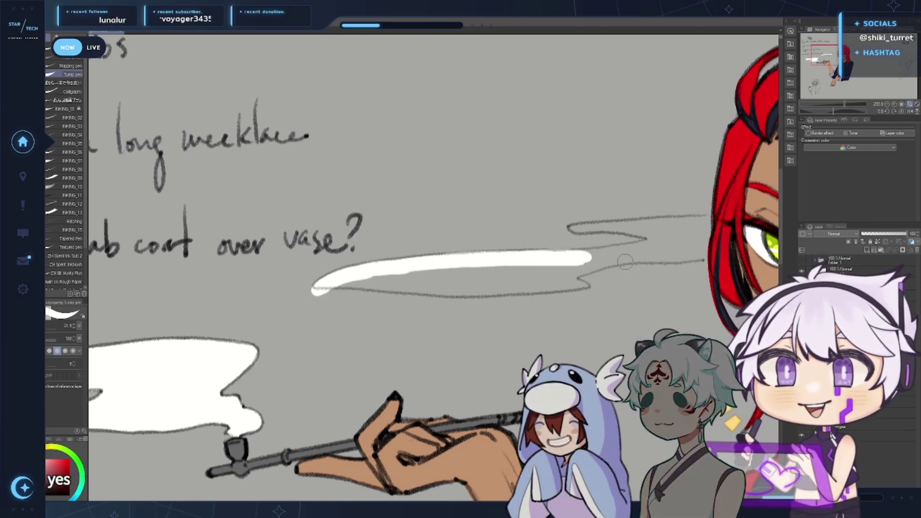
{"action": "mouse_move", "coordinate": [613, 256]}
{"action": "left_mouse_down"}
{"action": "mouse_move", "coordinate": [549, 303]}
{"action": "mouse_move", "coordinate": [490, 302]}
{"action": "mouse_move", "coordinate": [545, 283]}
{"action": "mouse_move", "coordinate": [507, 298]}
{"action": "left_mouse_up"}
{"action": "key", "text": "ctrl+z"}
{"action": "key", "text": "ctrl+z"}
{"action": "left_click_drag", "start_coordinate": [449, 304], "coordinate": [524, 294]}
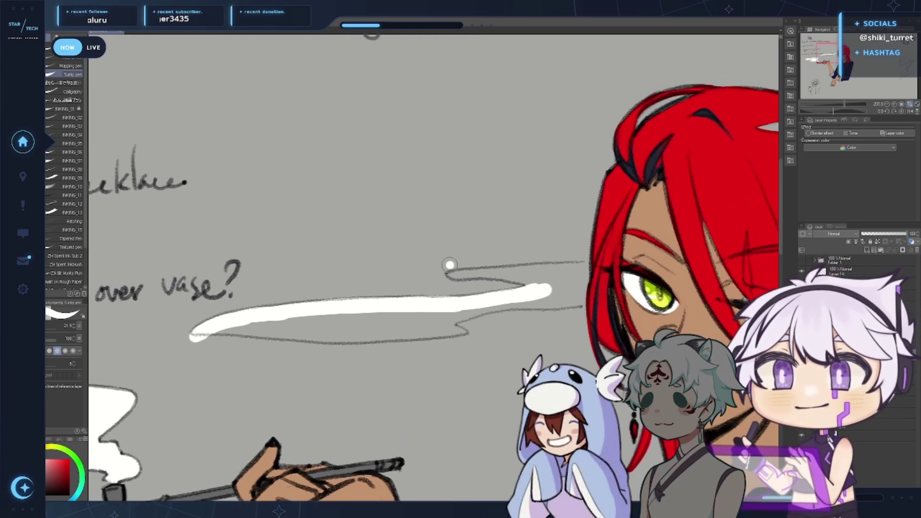
{"action": "mouse_move", "coordinate": [453, 270]}
{"action": "left_mouse_down"}
{"action": "mouse_move", "coordinate": [505, 269]}
{"action": "mouse_move", "coordinate": [475, 270]}
{"action": "mouse_move", "coordinate": [536, 282]}
{"action": "mouse_move", "coordinate": [494, 274]}
{"action": "mouse_move", "coordinate": [600, 269]}
{"action": "left_mouse_up"}
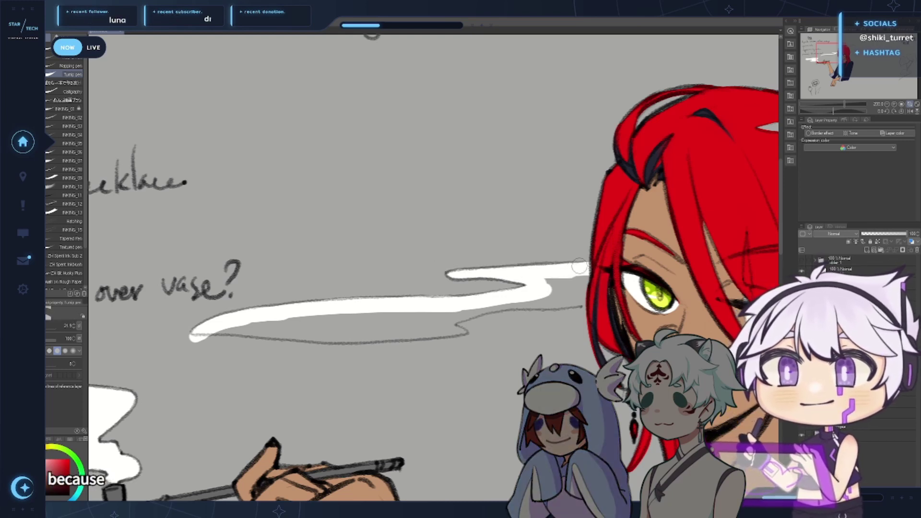
Paint the lower edge of the wisp beside the face white and fill its remaining interior
{"action": "left_click_drag", "start_coordinate": [204, 333], "coordinate": [278, 336]}
{"action": "key", "text": "ctrl+z"}
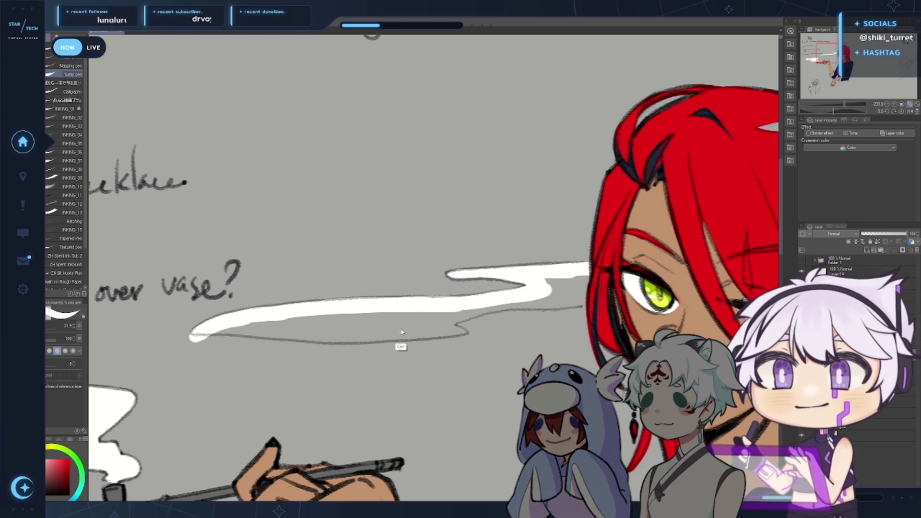
{"action": "left_click_drag", "start_coordinate": [210, 327], "coordinate": [408, 333]}
{"action": "mouse_move", "coordinate": [242, 328]}
{"action": "left_mouse_down"}
{"action": "mouse_move", "coordinate": [405, 332]}
{"action": "mouse_move", "coordinate": [479, 326]}
{"action": "mouse_move", "coordinate": [470, 327]}
{"action": "mouse_move", "coordinate": [475, 319]}
{"action": "left_mouse_up"}
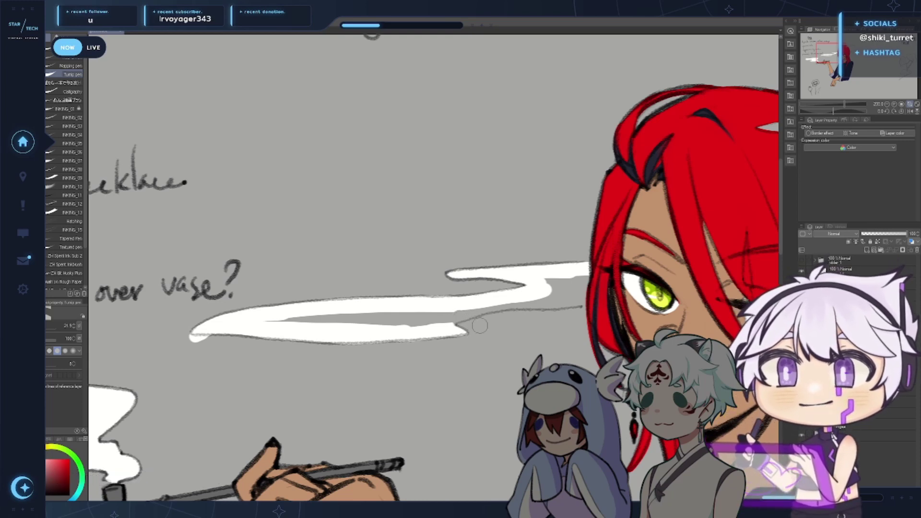
{"action": "mouse_move", "coordinate": [273, 320]}
{"action": "left_mouse_down"}
{"action": "mouse_move", "coordinate": [459, 308]}
{"action": "mouse_move", "coordinate": [400, 323]}
{"action": "mouse_move", "coordinate": [490, 298]}
{"action": "mouse_move", "coordinate": [448, 317]}
{"action": "mouse_move", "coordinate": [526, 297]}
{"action": "mouse_move", "coordinate": [566, 298]}
{"action": "mouse_move", "coordinate": [516, 302]}
{"action": "mouse_move", "coordinate": [603, 295]}
{"action": "mouse_move", "coordinate": [545, 289]}
{"action": "mouse_move", "coordinate": [563, 274]}
{"action": "left_mouse_up"}
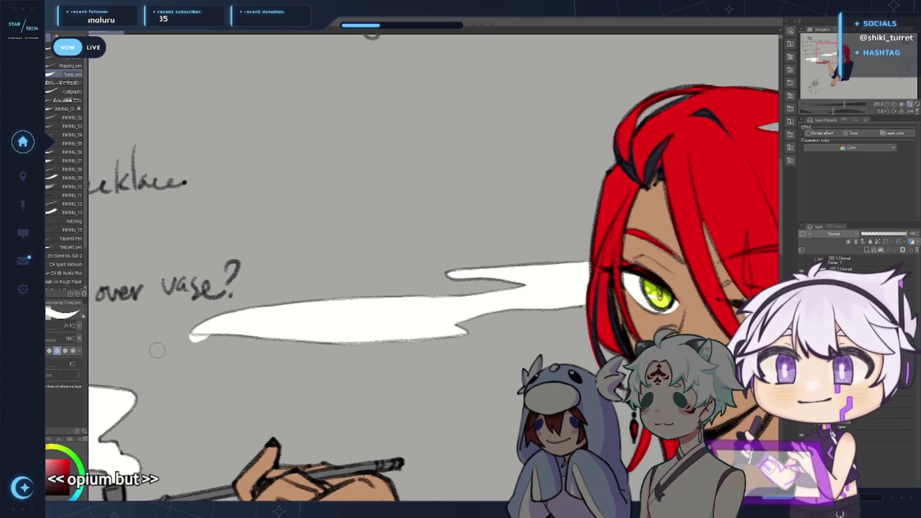
Paint white along the start and upper contour of the smoke cloud behind the head at eye level
{"action": "left_click_drag", "start_coordinate": [571, 349], "coordinate": [207, 370]}
{"action": "left_click_drag", "start_coordinate": [521, 327], "coordinate": [446, 334]}
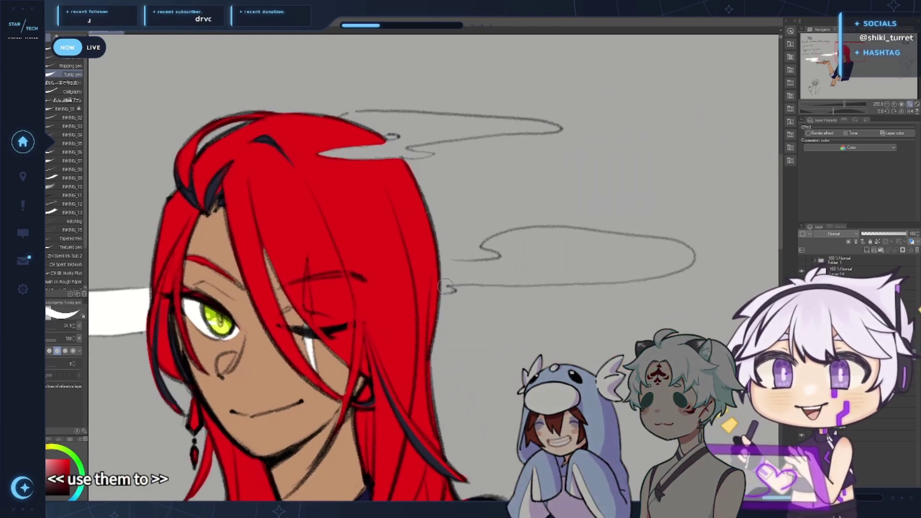
{"action": "mouse_move", "coordinate": [442, 289]}
{"action": "left_mouse_down"}
{"action": "mouse_move", "coordinate": [470, 274]}
{"action": "mouse_move", "coordinate": [434, 265]}
{"action": "mouse_move", "coordinate": [476, 268]}
{"action": "mouse_move", "coordinate": [426, 262]}
{"action": "mouse_move", "coordinate": [526, 255]}
{"action": "left_mouse_up"}
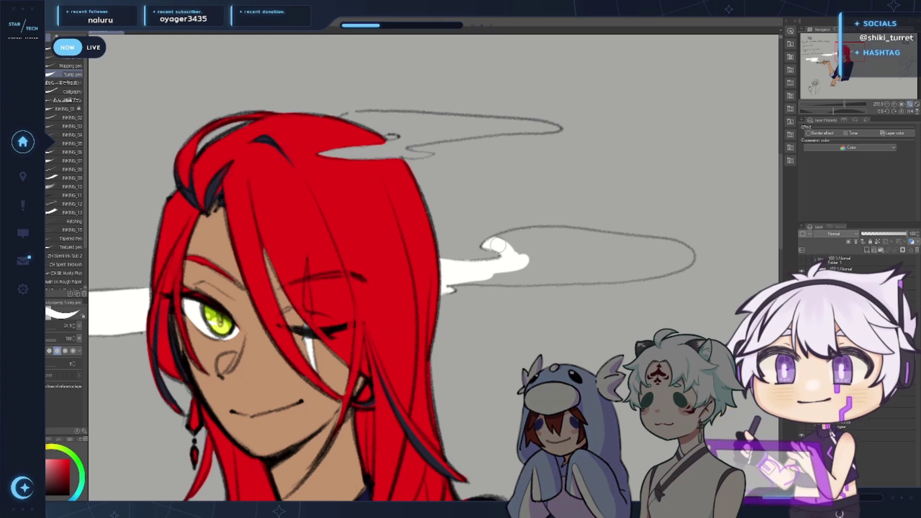
{"action": "mouse_move", "coordinate": [483, 246]}
{"action": "left_mouse_down"}
{"action": "mouse_move", "coordinate": [572, 233]}
{"action": "mouse_move", "coordinate": [523, 236]}
{"action": "mouse_move", "coordinate": [600, 239]}
{"action": "left_mouse_up"}
{"action": "key", "text": "ctrl+z"}
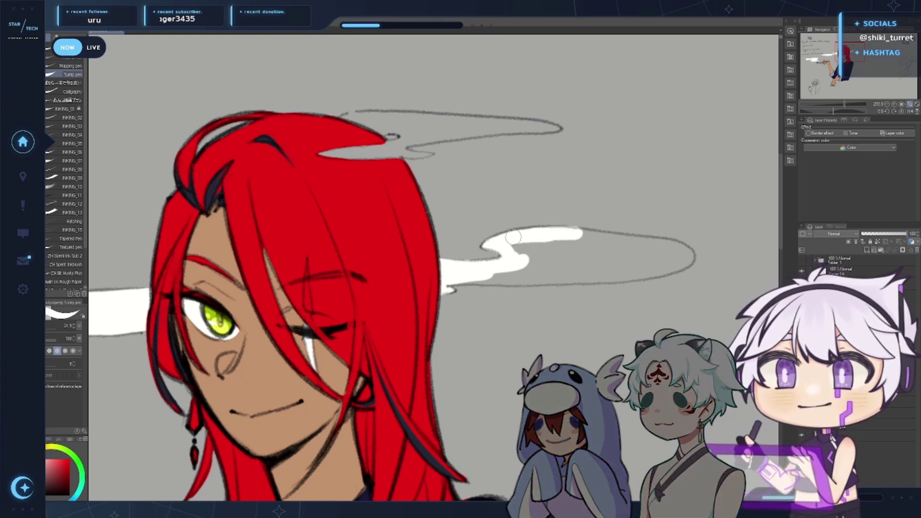
{"action": "left_click_drag", "start_coordinate": [525, 234], "coordinate": [679, 249]}
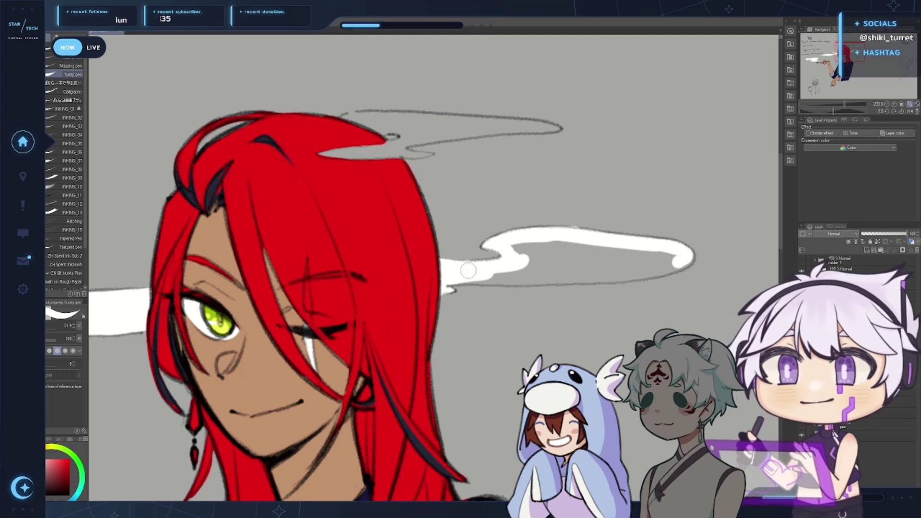
Fill the rest of the eye-level cloud behind the head with white and clean up its lower edge
{"action": "mouse_move", "coordinate": [464, 276]}
{"action": "left_mouse_down"}
{"action": "mouse_move", "coordinate": [594, 271]}
{"action": "mouse_move", "coordinate": [545, 278]}
{"action": "mouse_move", "coordinate": [585, 280]}
{"action": "mouse_move", "coordinate": [573, 278]}
{"action": "mouse_move", "coordinate": [683, 258]}
{"action": "mouse_move", "coordinate": [647, 271]}
{"action": "left_mouse_up"}
{"action": "key", "text": "ctrl+z"}
{"action": "key", "text": "c"}
{"action": "left_click_drag", "start_coordinate": [526, 292], "coordinate": [640, 286]}
{"action": "key", "text": "c"}
Fill the smoke wisp crossing the crown of the hair with white
{"action": "mouse_move", "coordinate": [512, 259]}
{"action": "left_mouse_down"}
{"action": "mouse_move", "coordinate": [570, 267]}
{"action": "mouse_move", "coordinate": [671, 254]}
{"action": "mouse_move", "coordinate": [556, 245]}
{"action": "mouse_move", "coordinate": [637, 255]}
{"action": "mouse_move", "coordinate": [522, 255]}
{"action": "mouse_move", "coordinate": [602, 380]}
{"action": "left_mouse_up"}
{"action": "mouse_move", "coordinate": [396, 278]}
{"action": "left_mouse_down"}
{"action": "mouse_move", "coordinate": [470, 273]}
{"action": "mouse_move", "coordinate": [445, 277]}
{"action": "mouse_move", "coordinate": [478, 270]}
{"action": "left_mouse_up"}
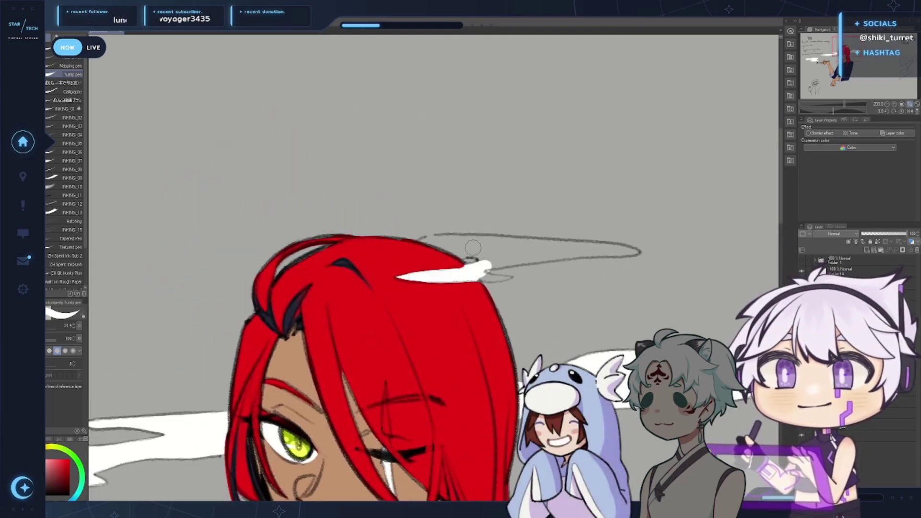
{"action": "left_click_drag", "start_coordinate": [427, 244], "coordinate": [472, 244]}
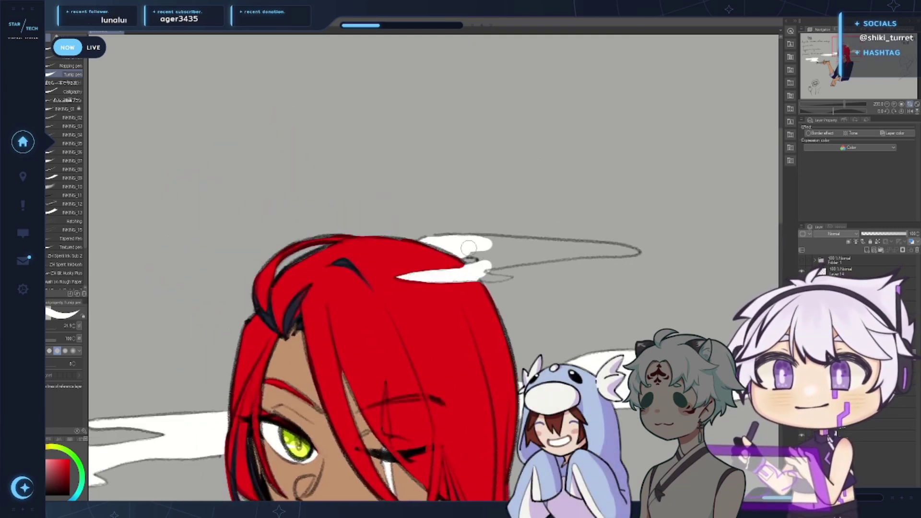
{"action": "mouse_move", "coordinate": [469, 243]}
{"action": "left_mouse_down"}
{"action": "mouse_move", "coordinate": [641, 251]}
{"action": "mouse_move", "coordinate": [530, 246]}
{"action": "mouse_move", "coordinate": [631, 254]}
{"action": "mouse_move", "coordinate": [512, 252]}
{"action": "mouse_move", "coordinate": [493, 262]}
{"action": "mouse_move", "coordinate": [571, 255]}
{"action": "left_mouse_up"}
{"action": "key", "text": "ctrl+z"}
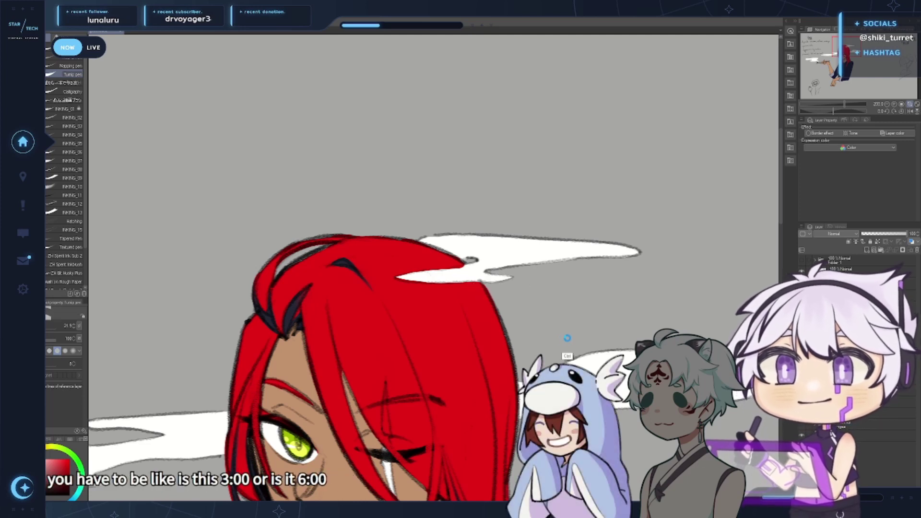
{"action": "key", "text": "ctrl+minus"}
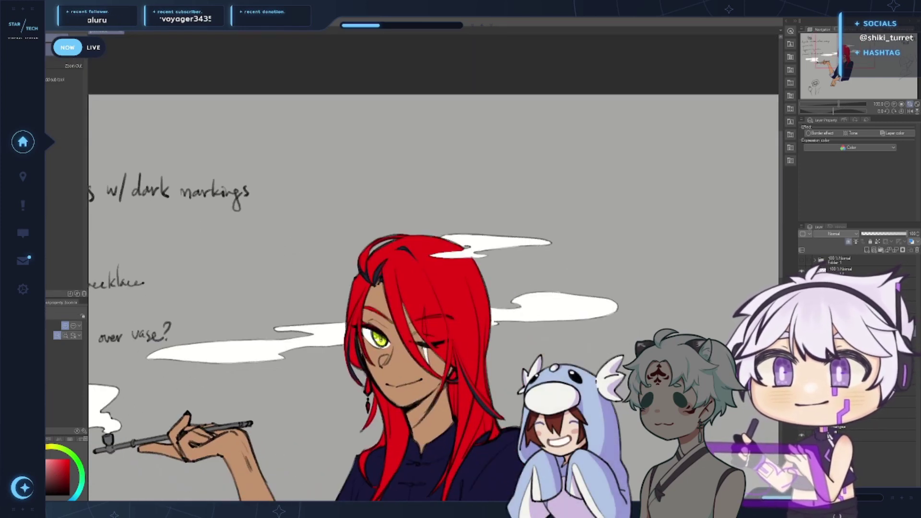
{"action": "left_click", "coordinate": [452, 253]}
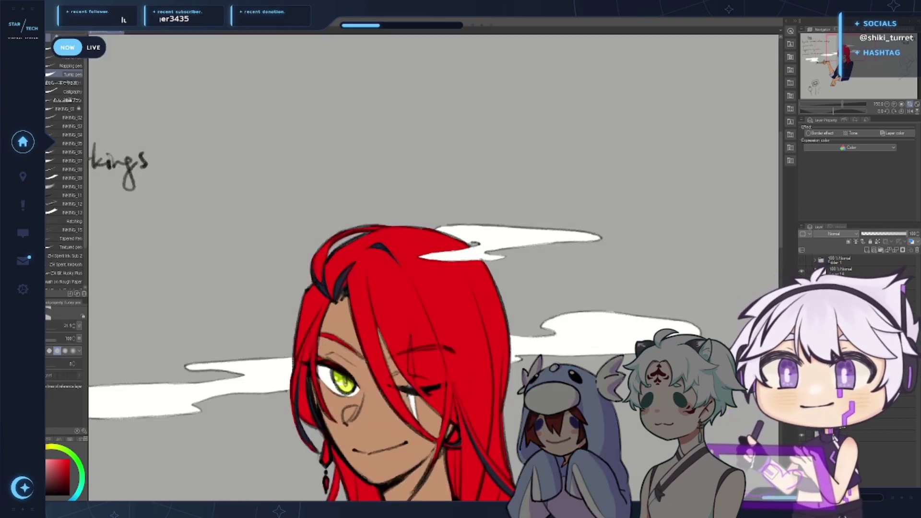
{"action": "key", "text": "ctrl+minus"}
{"action": "key", "text": "ctrl+minus"}
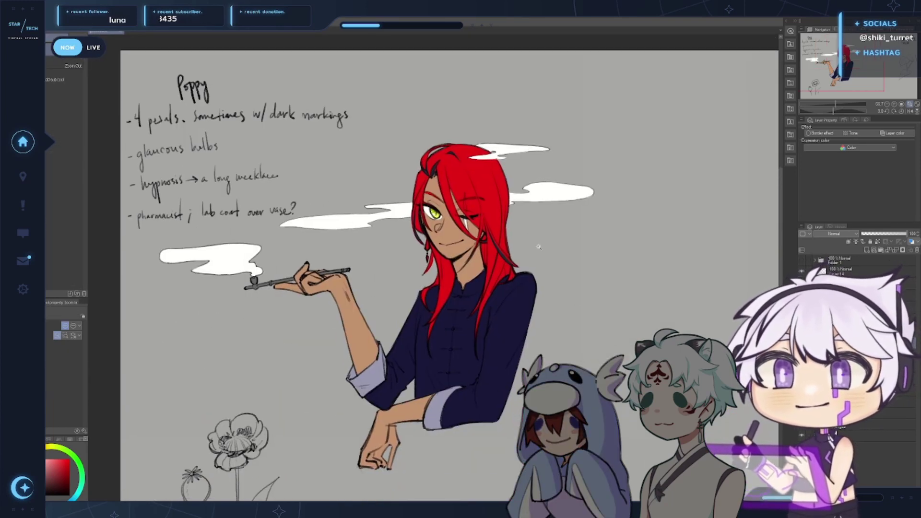
{"action": "mouse_move", "coordinate": [538, 246]}
{"action": "left_mouse_down"}
{"action": "mouse_move", "coordinate": [563, 237]}
{"action": "mouse_move", "coordinate": [544, 238]}
{"action": "left_mouse_up"}
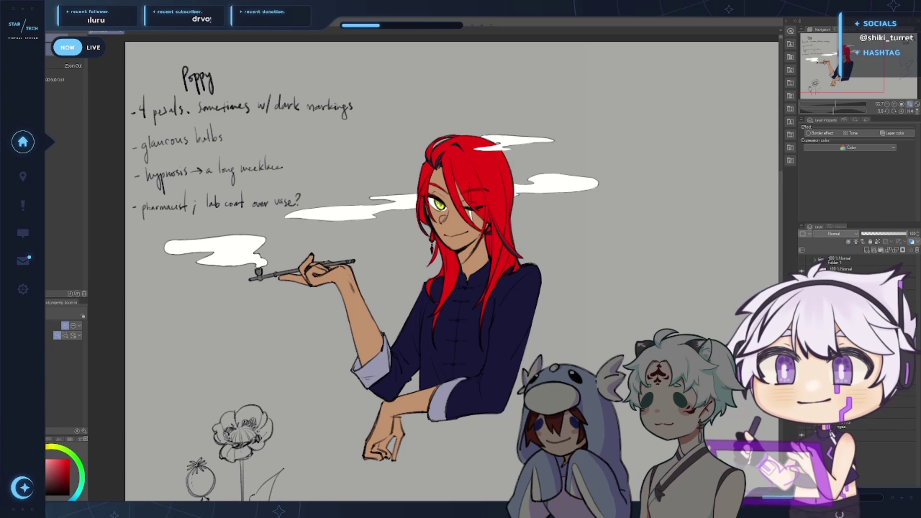
{"action": "left_click", "coordinate": [290, 287]}
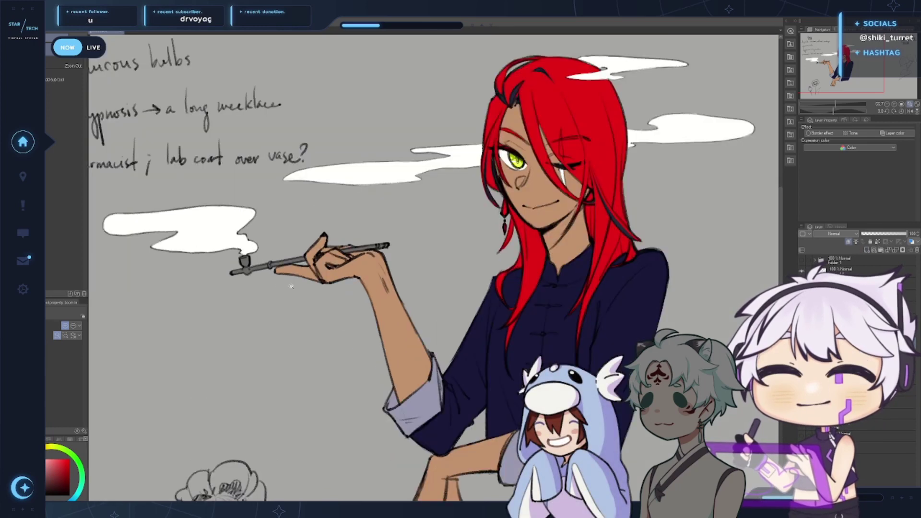
Mix a muted green, repaint the whole smoking pipe with it and brighten the pipe's green
{"action": "left_click_drag", "start_coordinate": [489, 262], "coordinate": [584, 272]}
{"action": "left_click", "coordinate": [494, 314], "text": "alt"}
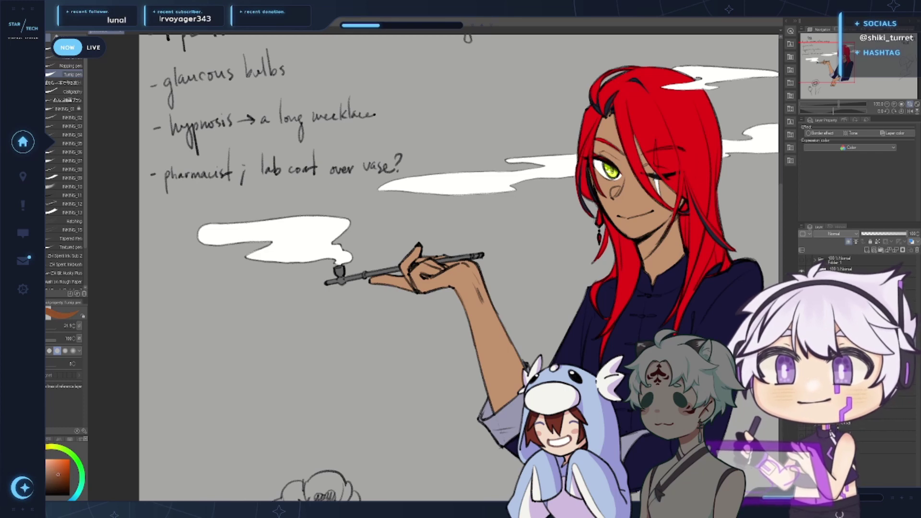
{"action": "left_click", "coordinate": [57, 480]}
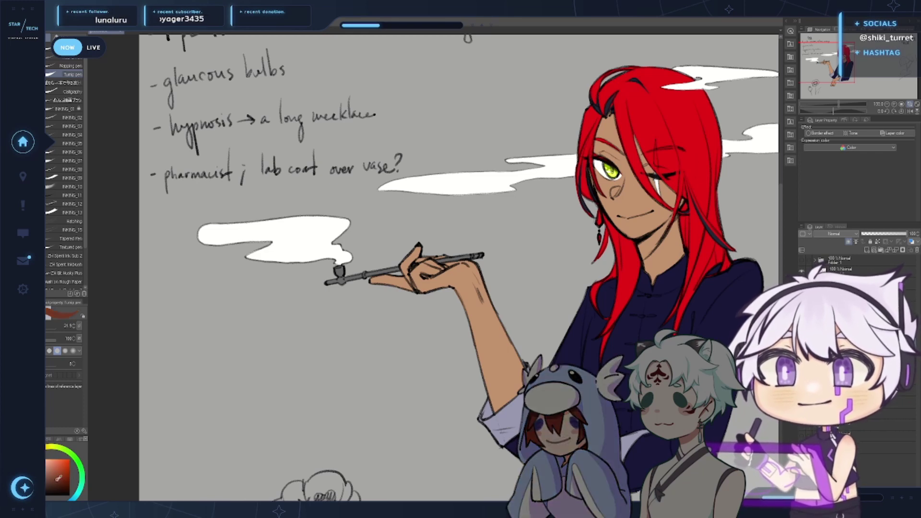
{"action": "left_click_drag", "start_coordinate": [359, 287], "coordinate": [503, 306]}
{"action": "double_click", "coordinate": [415, 304]}
{"action": "left_click_drag", "start_coordinate": [49, 447], "coordinate": [81, 465]}
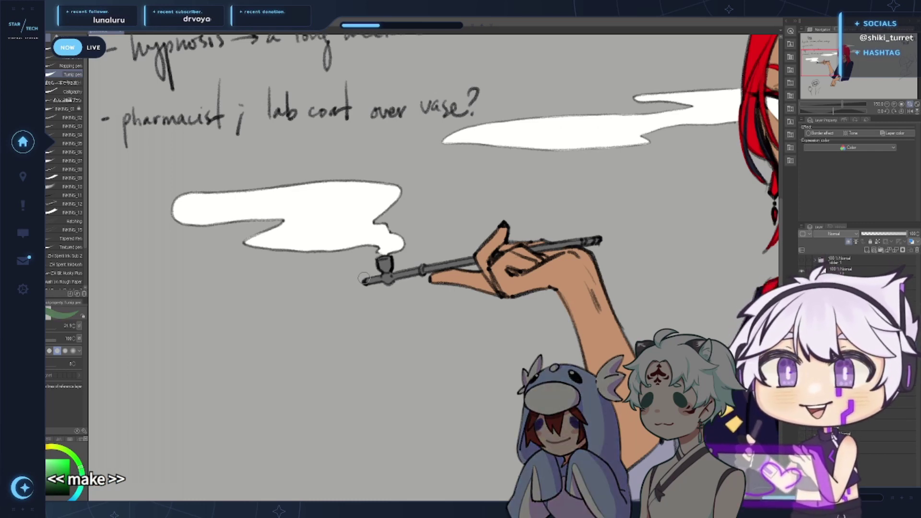
{"action": "left_click_drag", "start_coordinate": [364, 279], "coordinate": [606, 242]}
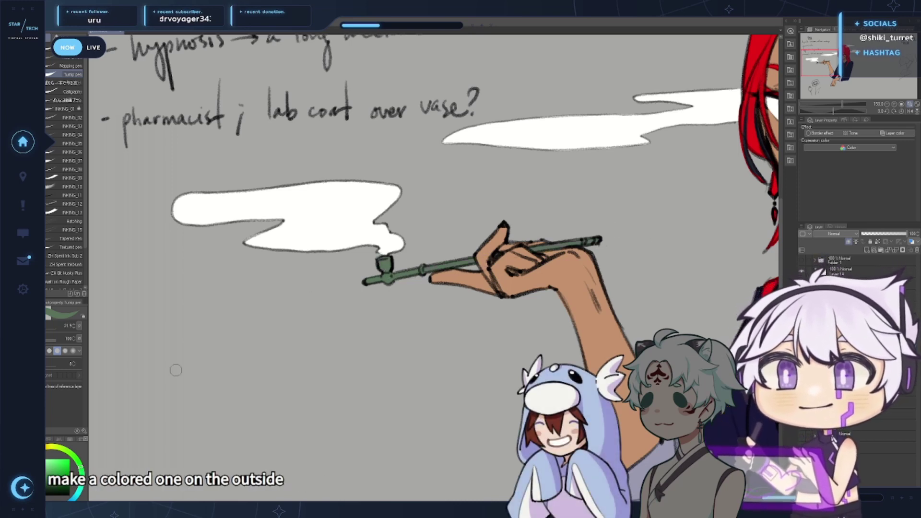
{"action": "mouse_move", "coordinate": [390, 262]}
{"action": "left_mouse_down"}
{"action": "mouse_move", "coordinate": [379, 268]}
{"action": "mouse_move", "coordinate": [394, 267]}
{"action": "mouse_move", "coordinate": [386, 278]}
{"action": "mouse_move", "coordinate": [396, 277]}
{"action": "left_mouse_up"}
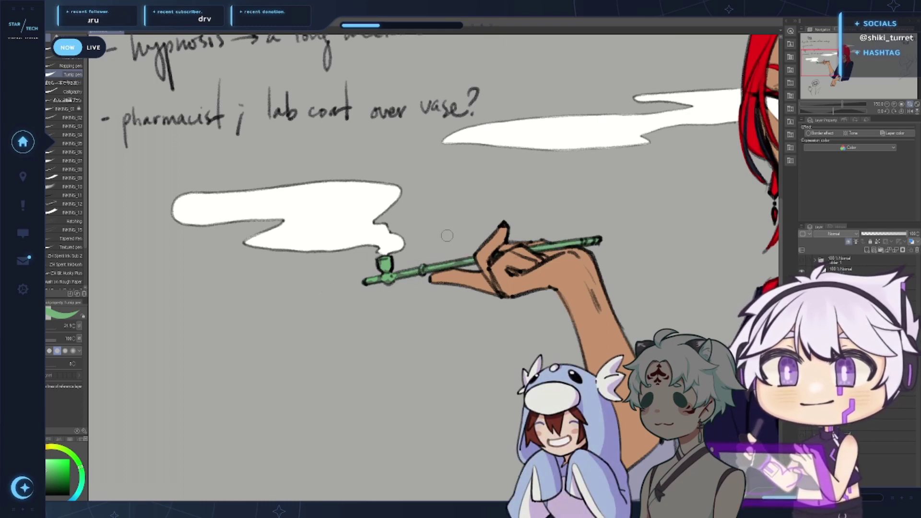
Pick a dark reddish brown and repaint the pipe's stem with it, leaving the bowl green
{"action": "left_click", "coordinate": [27, 460]}
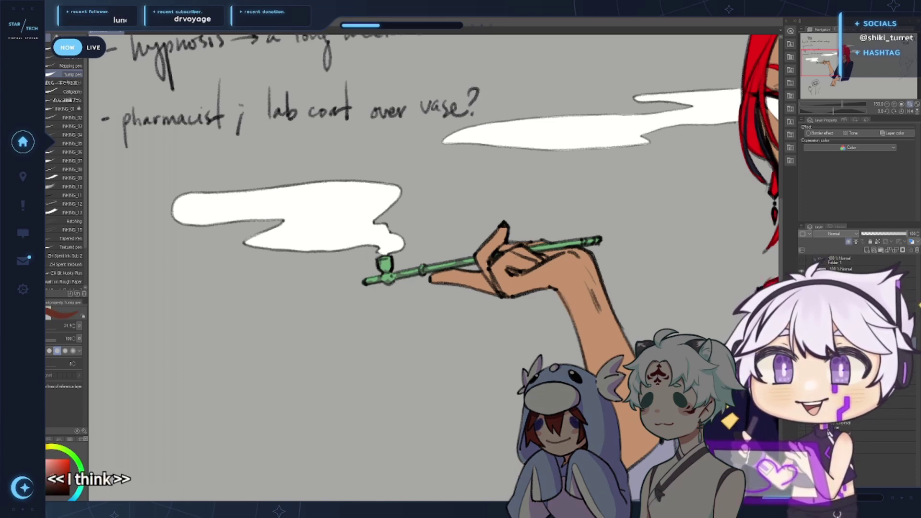
{"action": "left_click_drag", "start_coordinate": [365, 282], "coordinate": [418, 269]}
{"action": "key", "text": "ctrl+z"}
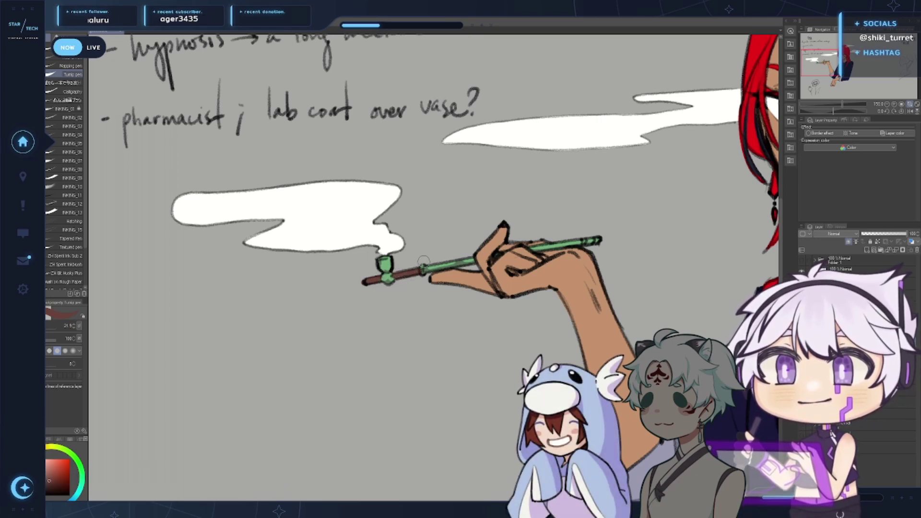
{"action": "mouse_move", "coordinate": [408, 273]}
{"action": "left_mouse_down"}
{"action": "mouse_move", "coordinate": [433, 260]}
{"action": "mouse_move", "coordinate": [430, 267]}
{"action": "mouse_move", "coordinate": [447, 259]}
{"action": "mouse_move", "coordinate": [431, 268]}
{"action": "mouse_move", "coordinate": [584, 237]}
{"action": "mouse_move", "coordinate": [539, 247]}
{"action": "mouse_move", "coordinate": [590, 243]}
{"action": "left_mouse_up"}
Repaint the stem's joint and mouthpiece end green with a smaller Turnip pen
{"action": "key", "text": "ctrl+space"}
{"action": "mouse_move", "coordinate": [599, 357]}
{"action": "left_mouse_down"}
{"action": "mouse_move", "coordinate": [446, 374]}
{"action": "mouse_move", "coordinate": [419, 362]}
{"action": "left_mouse_up"}
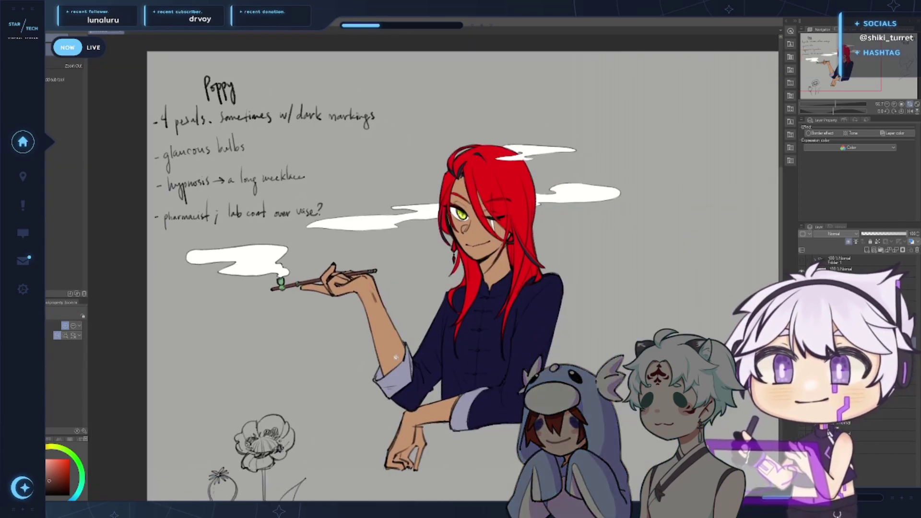
{"action": "left_click", "coordinate": [288, 292]}
{"action": "scroll", "coordinate": [287, 291], "scroll_direction": "up", "scroll_amount": 2}
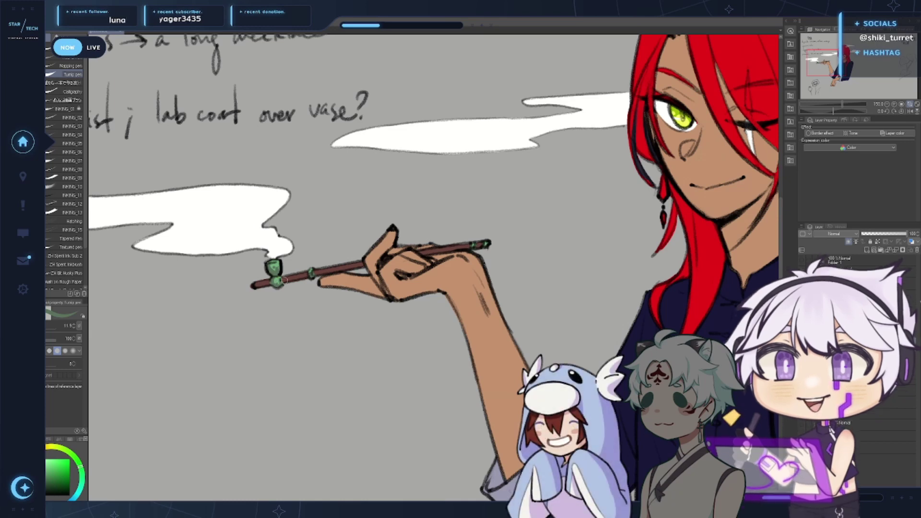
{"action": "key", "text": "alt+space"}
{"action": "left_click", "coordinate": [461, 389], "text": "alt"}
{"action": "left_click", "coordinate": [467, 400], "text": "alt"}
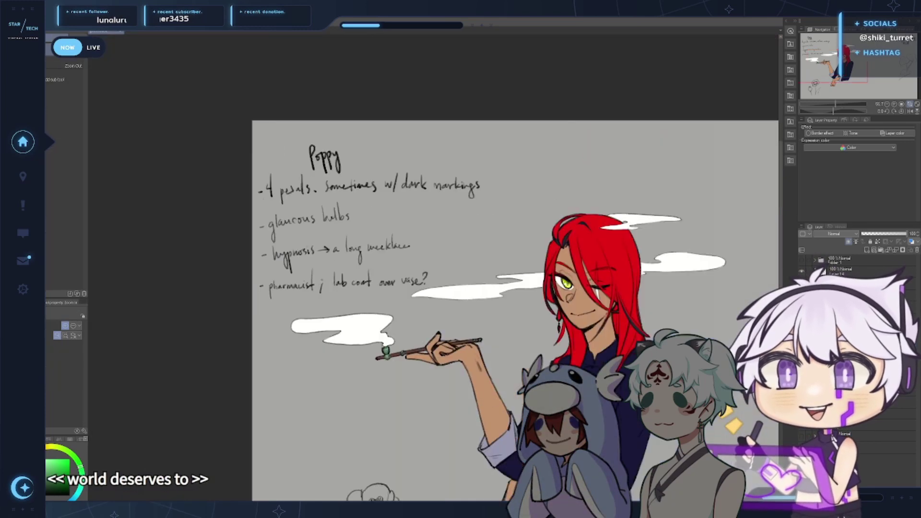
{"action": "left_click_drag", "start_coordinate": [472, 407], "coordinate": [370, 315]}
{"action": "left_click_drag", "start_coordinate": [628, 430], "coordinate": [633, 410]}
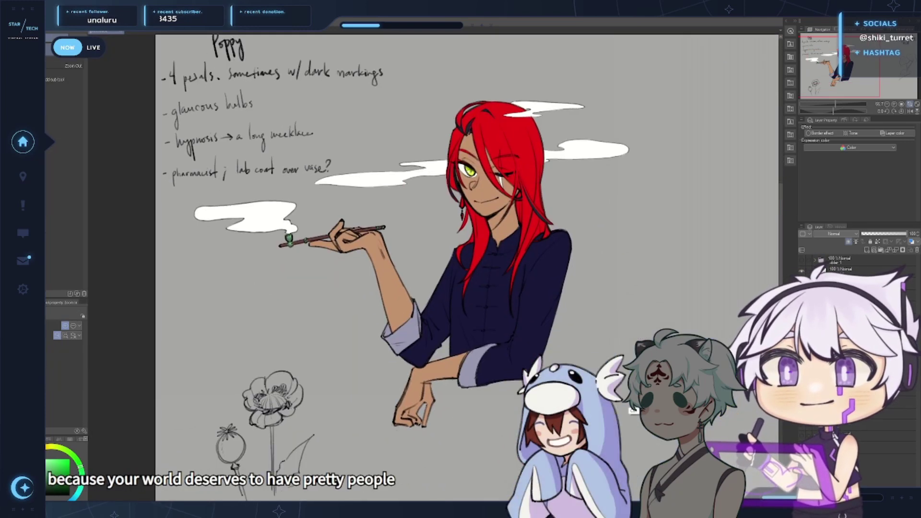
Pick a light orange and try a rounded highlight patch on the red hair near the crown
{"action": "mouse_move", "coordinate": [515, 399]}
{"action": "left_mouse_down"}
{"action": "mouse_move", "coordinate": [499, 410]}
{"action": "mouse_move", "coordinate": [513, 414]}
{"action": "left_mouse_up"}
{"action": "left_click_drag", "start_coordinate": [407, 268], "coordinate": [435, 272]}
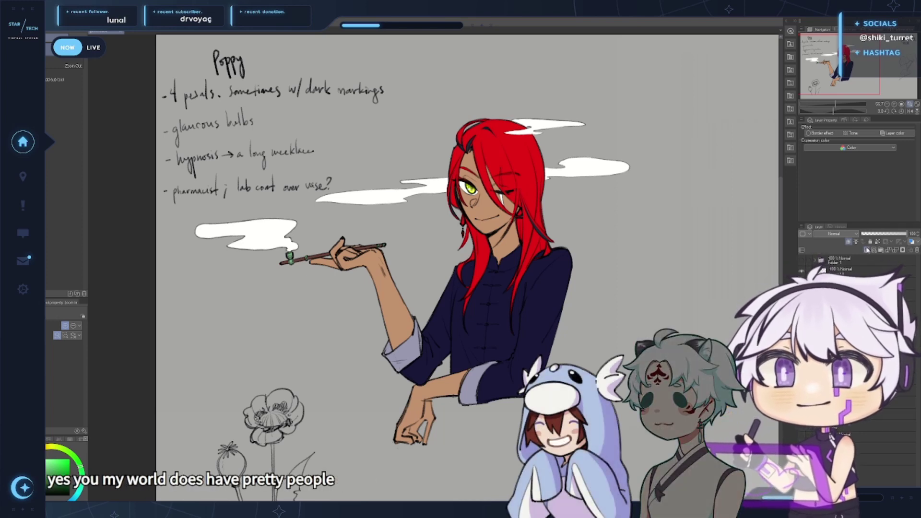
{"action": "left_click", "coordinate": [505, 162]}
{"action": "left_click_drag", "start_coordinate": [532, 186], "coordinate": [492, 227]}
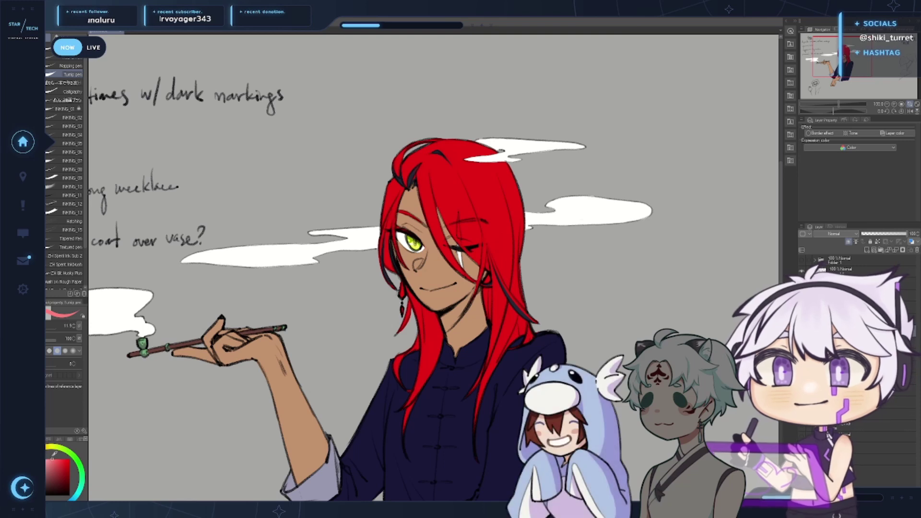
{"action": "left_click", "coordinate": [31, 455]}
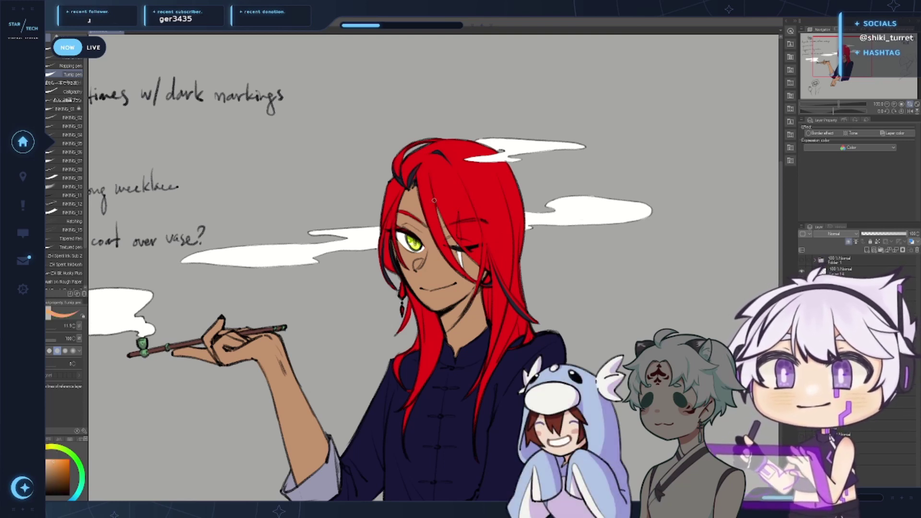
{"action": "mouse_move", "coordinate": [442, 169]}
{"action": "left_mouse_down"}
{"action": "mouse_move", "coordinate": [456, 207]}
{"action": "mouse_move", "coordinate": [438, 162]}
{"action": "left_mouse_up"}
{"action": "key", "text": "ctrl+z"}
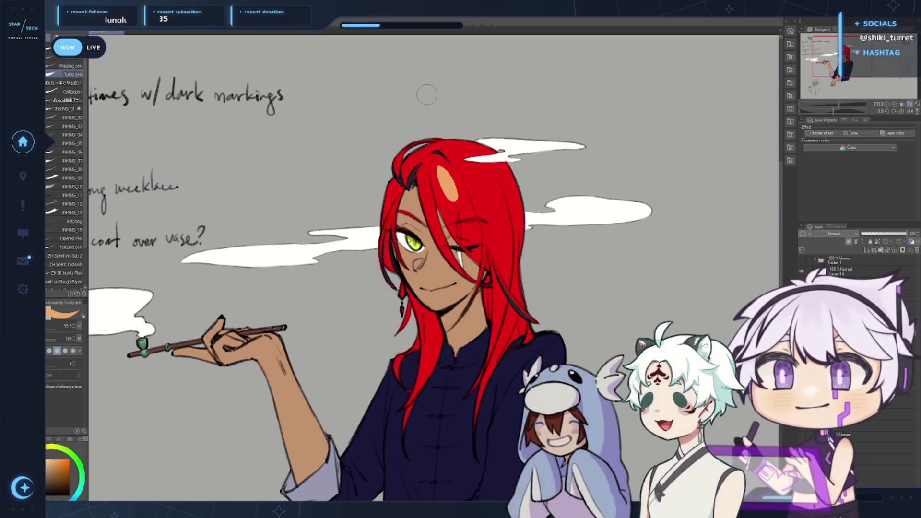
{"action": "key", "text": "ctrl+z"}
Paint short darker orange highlight strokes across the top of the red hair, reworking their shape with a smaller Turnip pen
{"action": "mouse_move", "coordinate": [441, 172]}
{"action": "left_mouse_down"}
{"action": "mouse_move", "coordinate": [454, 194]}
{"action": "mouse_move", "coordinate": [476, 179]}
{"action": "left_mouse_up"}
{"action": "key", "text": "ctrl+z"}
{"action": "key", "text": "ctrl+z"}
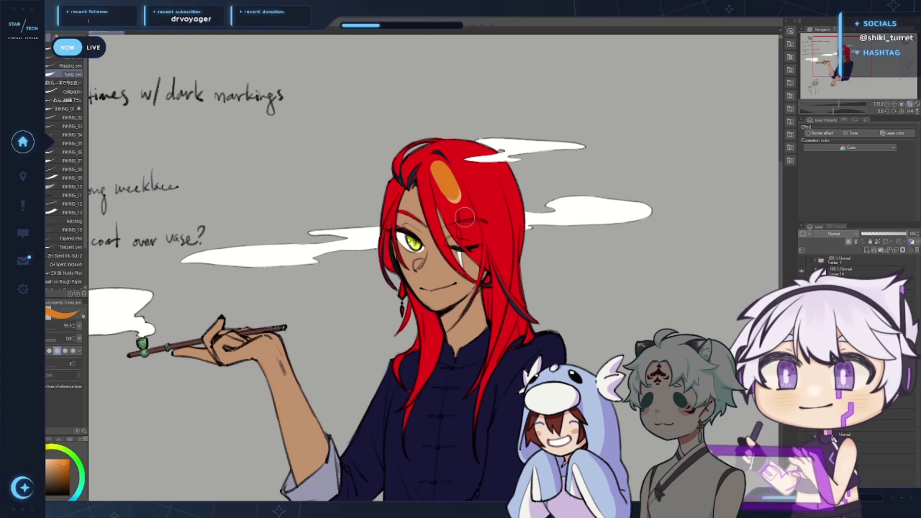
{"action": "key", "text": "alt+e"}
{"action": "key", "text": "ctrl+z"}
{"action": "mouse_move", "coordinate": [441, 172]}
{"action": "left_mouse_down"}
{"action": "mouse_move", "coordinate": [451, 185]}
{"action": "mouse_move", "coordinate": [443, 191]}
{"action": "left_mouse_up"}
{"action": "key", "text": "ctrl+z"}
{"action": "key", "text": "ctrl+z"}
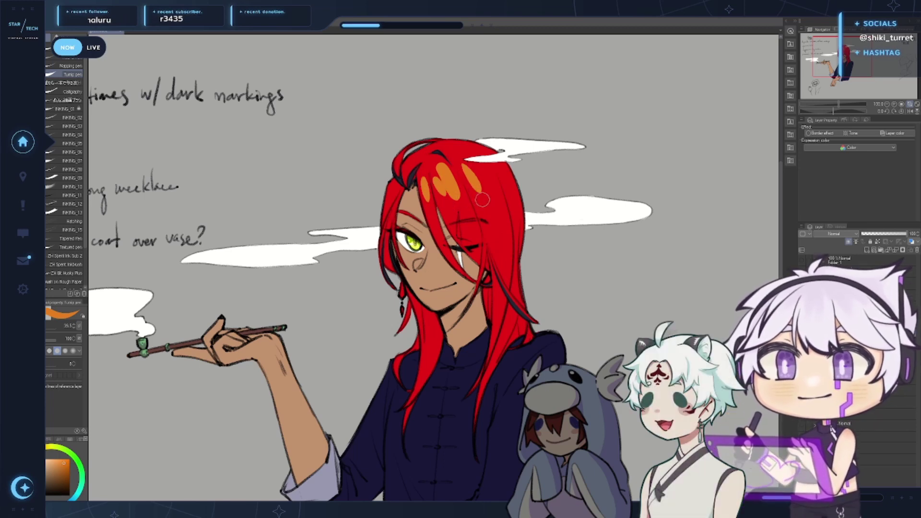
Paint orange highlights across the top of the red hair and try a dodge blend mode with adjusted opacity on their layer
{"action": "left_click_drag", "start_coordinate": [478, 166], "coordinate": [482, 188]}
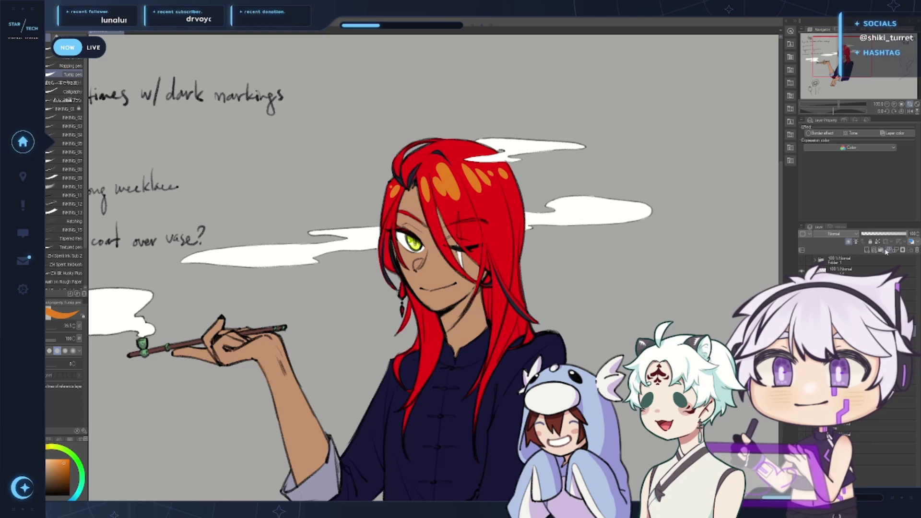
{"action": "left_click", "coordinate": [881, 233]}
{"action": "left_click", "coordinate": [887, 233]}
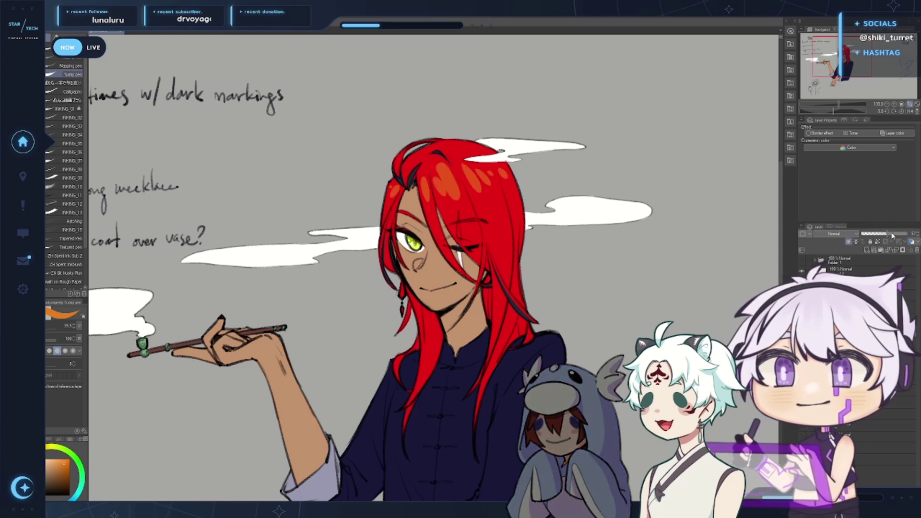
{"action": "left_click", "coordinate": [853, 234]}
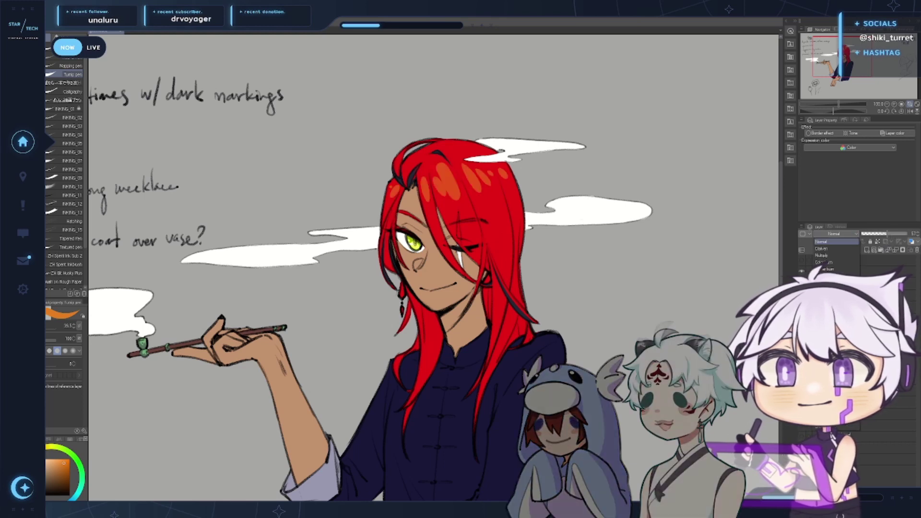
{"action": "left_click", "coordinate": [842, 263]}
{"action": "left_click", "coordinate": [834, 297]}
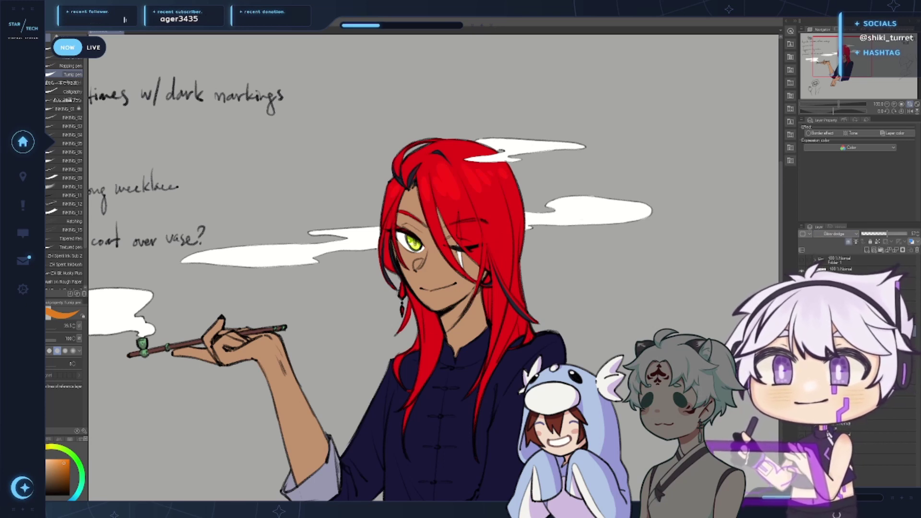
{"action": "left_click_drag", "start_coordinate": [887, 234], "coordinate": [902, 234]}
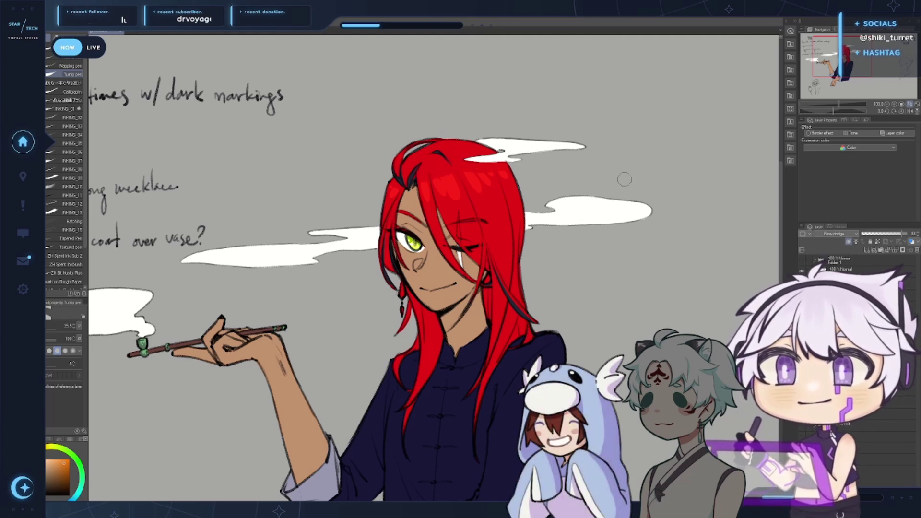
Soften the hair highlights with the Smooth watercolor brush and set their layer's blend mode to Add
{"action": "key", "text": "b"}
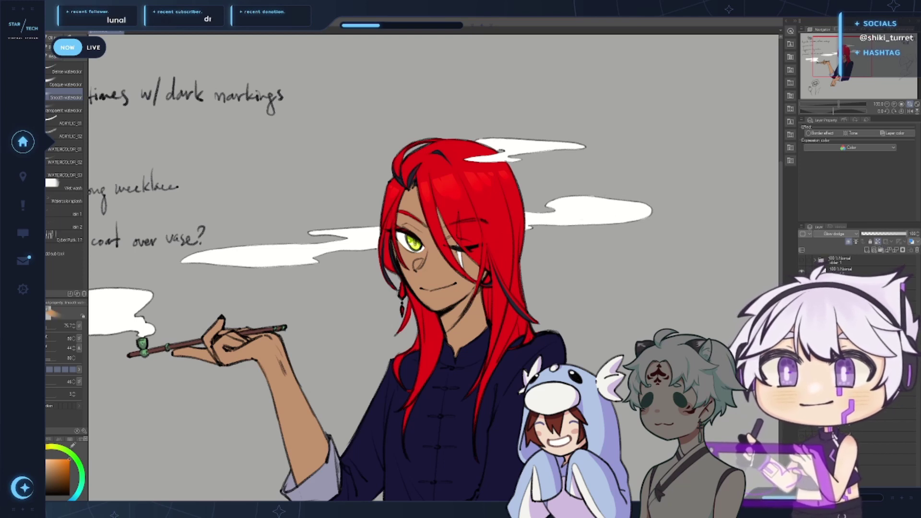
{"action": "key", "text": "p"}
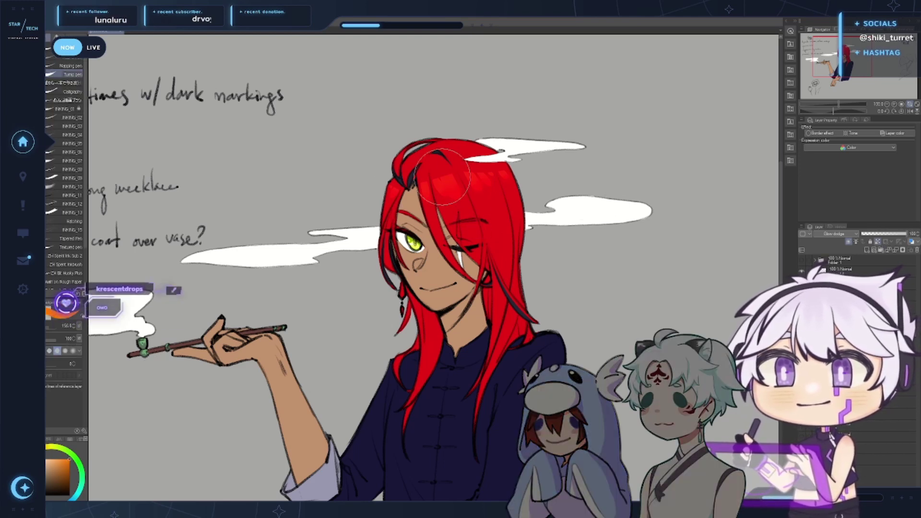
{"action": "left_click", "coordinate": [833, 233]}
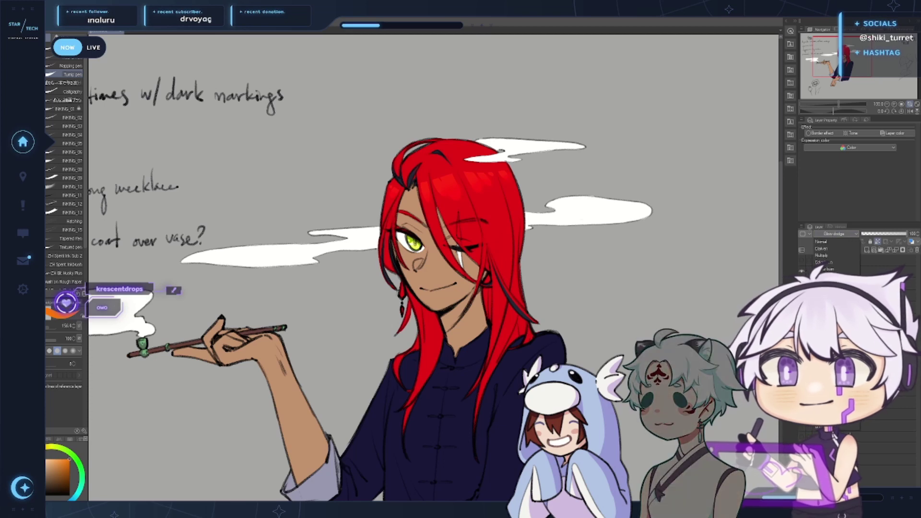
{"action": "left_click", "coordinate": [822, 310]}
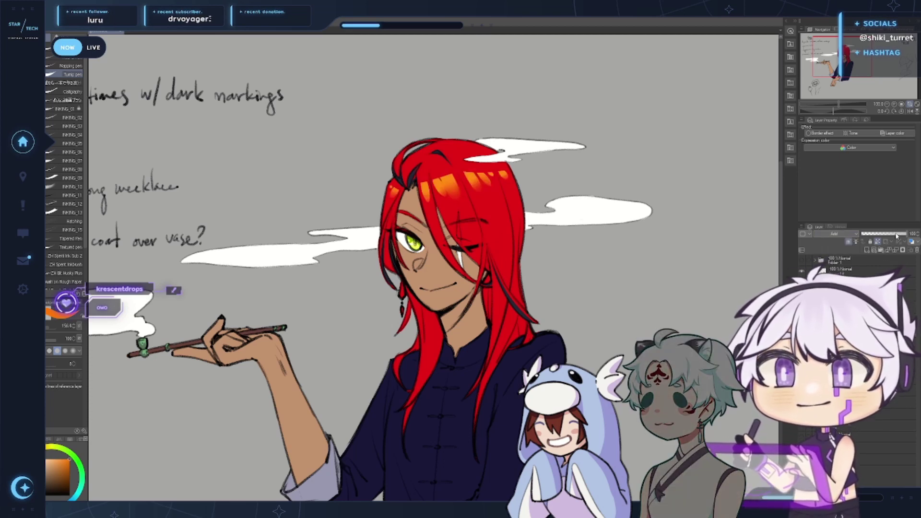
{"action": "left_click", "coordinate": [896, 235]}
Start a Hue/Saturation/Luminosity adjustment on the skin, shifting the hue slightly negative and raising saturation and luminosity
{"action": "left_click_drag", "start_coordinate": [604, 432], "coordinate": [564, 431]}
{"action": "left_click_drag", "start_coordinate": [480, 359], "coordinate": [426, 270]}
{"action": "left_click_drag", "start_coordinate": [520, 399], "coordinate": [521, 396]}
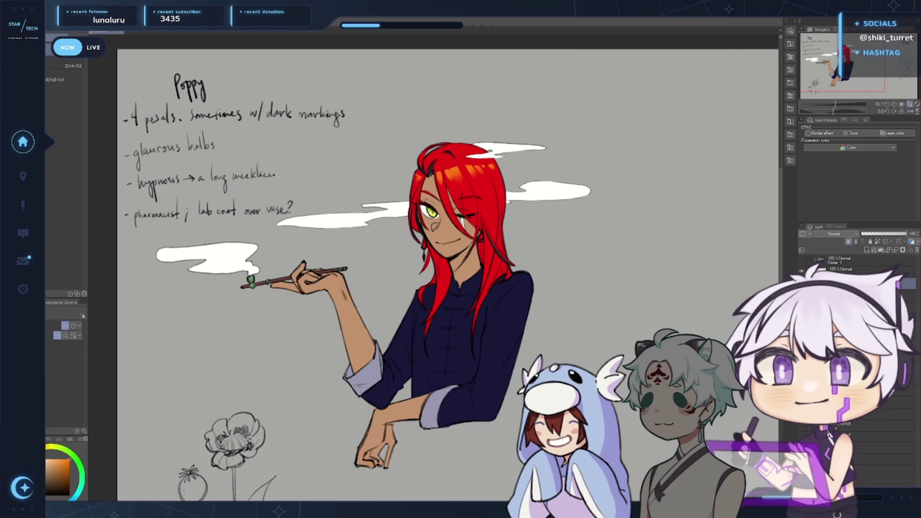
{"action": "key", "text": "ctrl+u"}
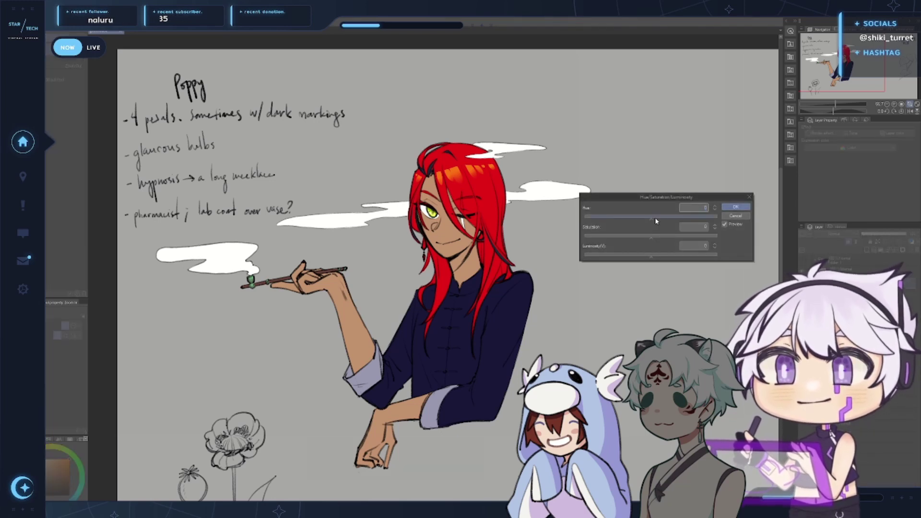
{"action": "left_click_drag", "start_coordinate": [654, 218], "coordinate": [651, 219]}
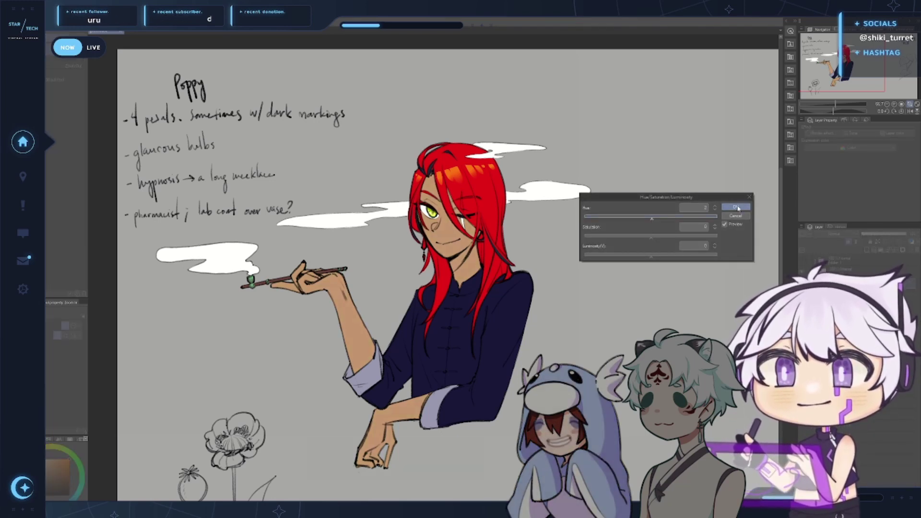
{"action": "left_click", "coordinate": [715, 211]}
{"action": "left_click", "coordinate": [715, 211]}
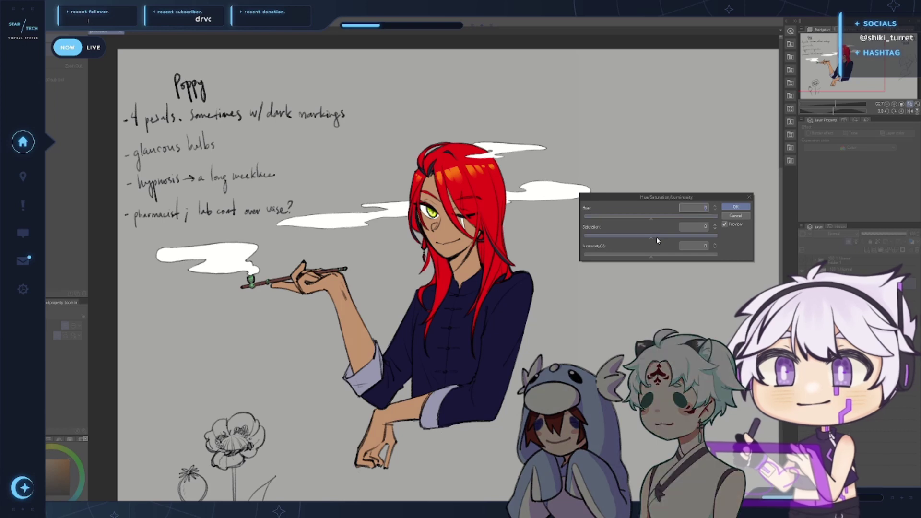
{"action": "left_click_drag", "start_coordinate": [656, 236], "coordinate": [658, 259]}
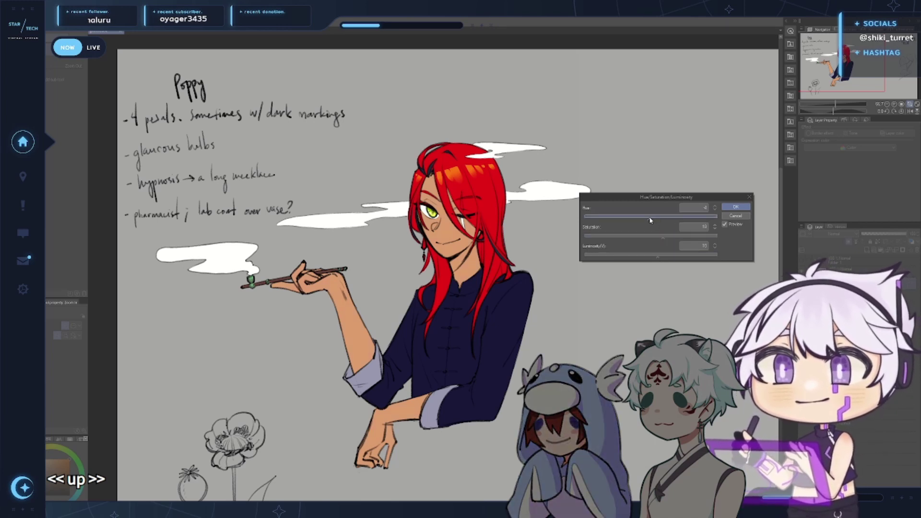
{"action": "left_click_drag", "start_coordinate": [649, 217], "coordinate": [650, 218]}
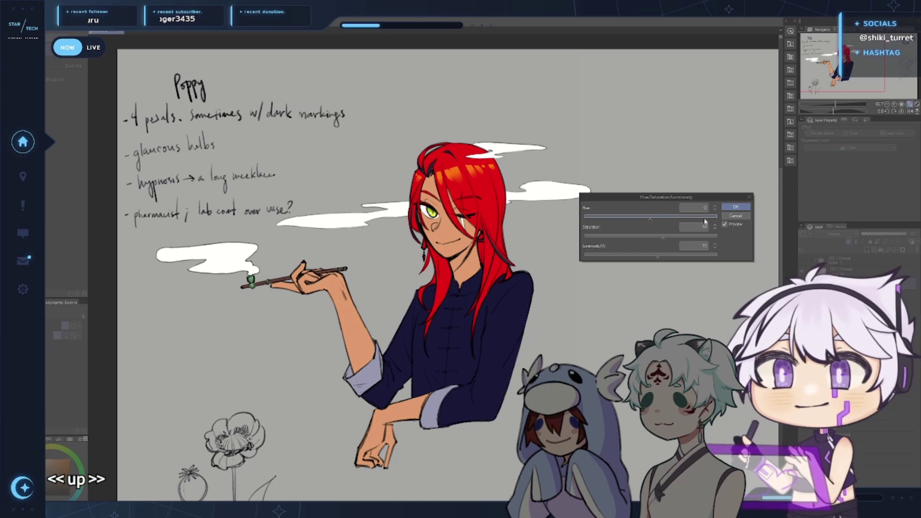
Set the skin adjustment's saturation to 25 and luminosity to 7, and apply it
{"action": "left_click", "coordinate": [668, 238]}
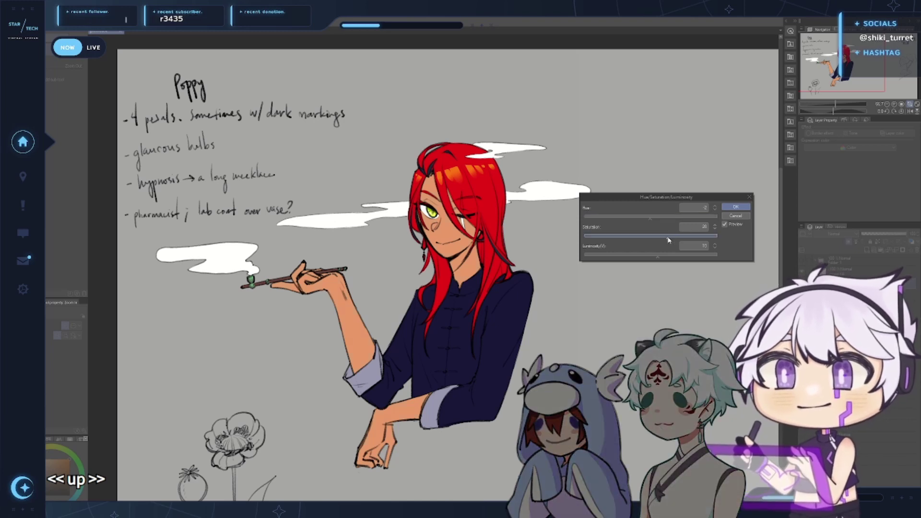
{"action": "left_click_drag", "start_coordinate": [673, 238], "coordinate": [668, 238]}
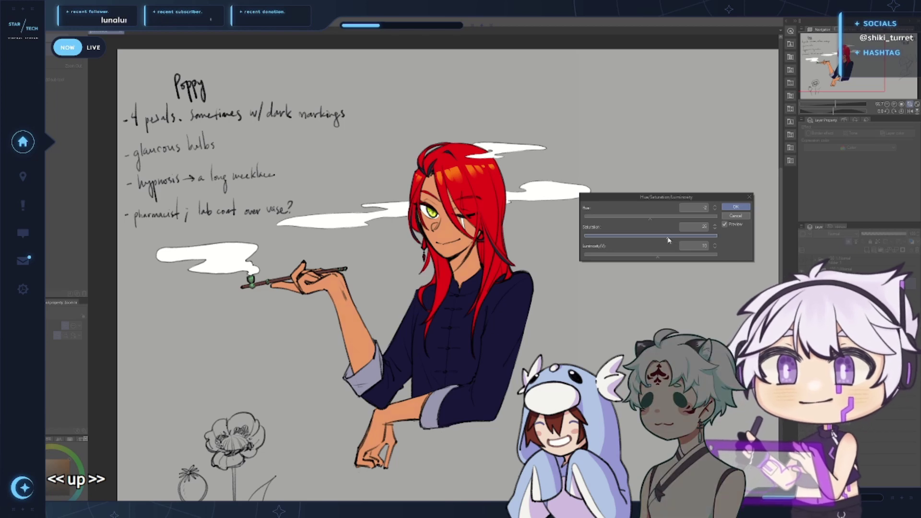
{"action": "left_click", "coordinate": [660, 258]}
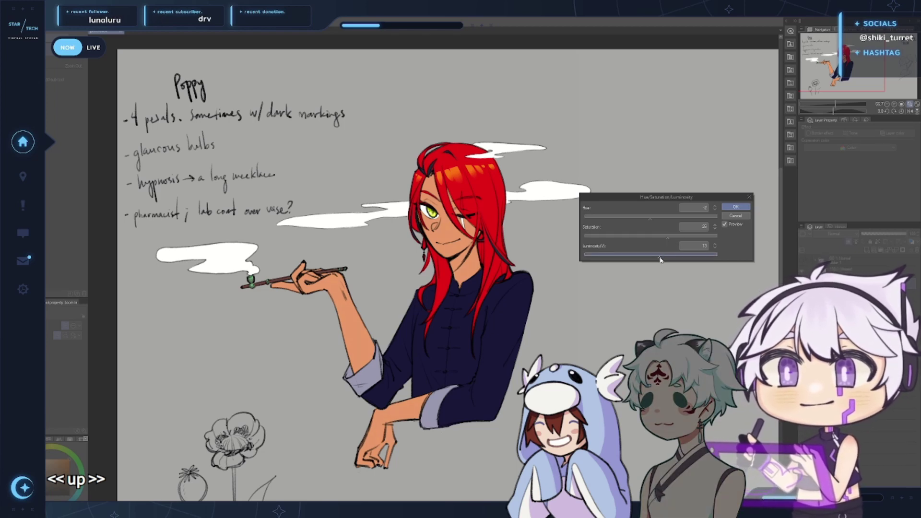
{"action": "left_click_drag", "start_coordinate": [658, 259], "coordinate": [656, 259]}
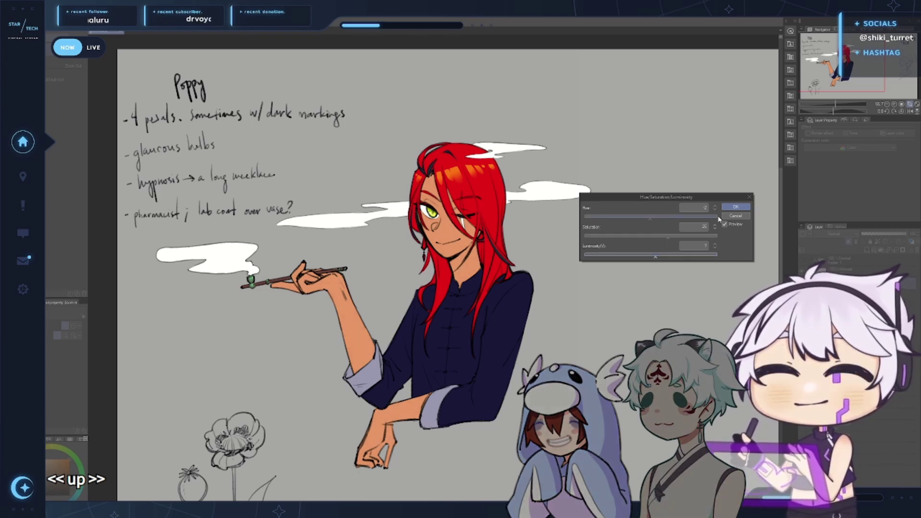
{"action": "left_click", "coordinate": [741, 206]}
Paint a lighter skin highlight on the wrist of the hand holding the pipe and blend it with the Smooth watercolor brush
{"action": "left_click_drag", "start_coordinate": [454, 388], "coordinate": [503, 391]}
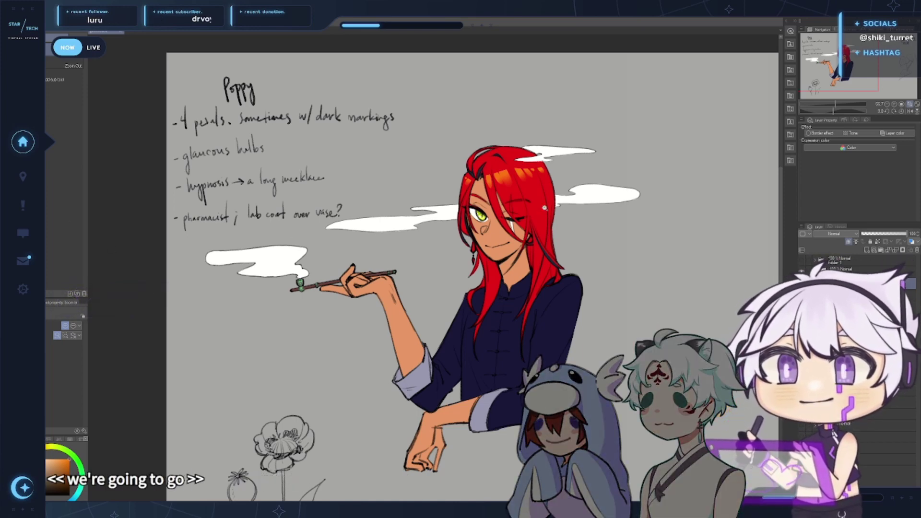
{"action": "left_click_drag", "start_coordinate": [613, 271], "coordinate": [595, 268]}
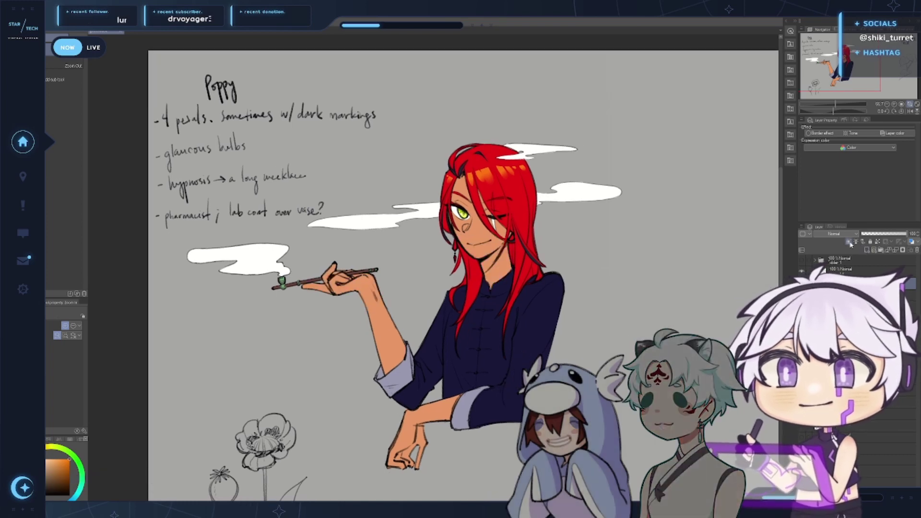
{"action": "left_click", "coordinate": [390, 283]}
{"action": "mouse_move", "coordinate": [379, 296]}
{"action": "left_mouse_down"}
{"action": "mouse_move", "coordinate": [411, 256]}
{"action": "mouse_move", "coordinate": [377, 249]}
{"action": "left_mouse_up"}
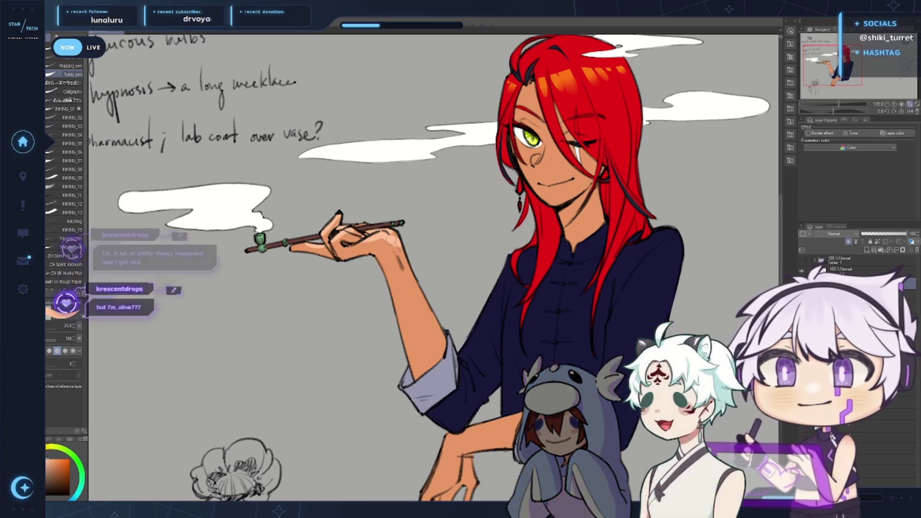
{"action": "key", "text": "b"}
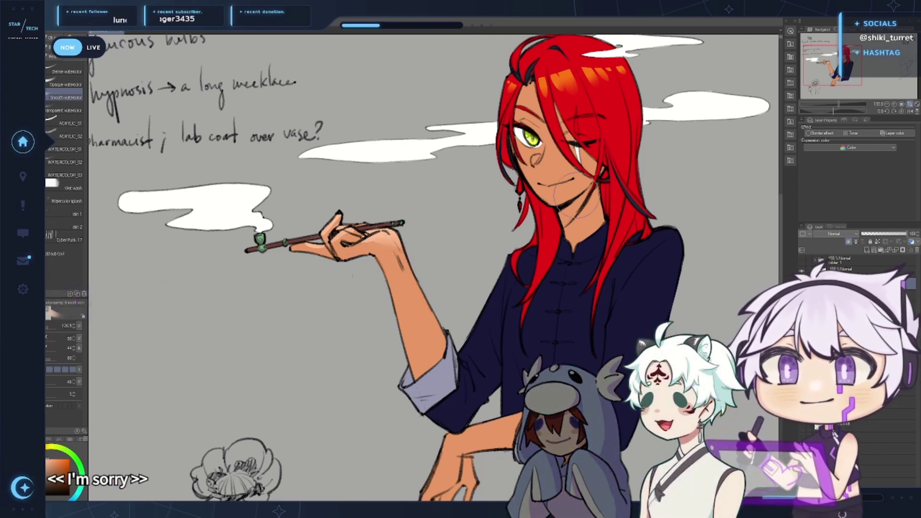
Paint light skin highlights on the lower hand's wrist and along the forearm up to the cuff, blending each one
{"action": "left_click_drag", "start_coordinate": [566, 284], "coordinate": [551, 173]}
{"action": "key", "text": "p"}
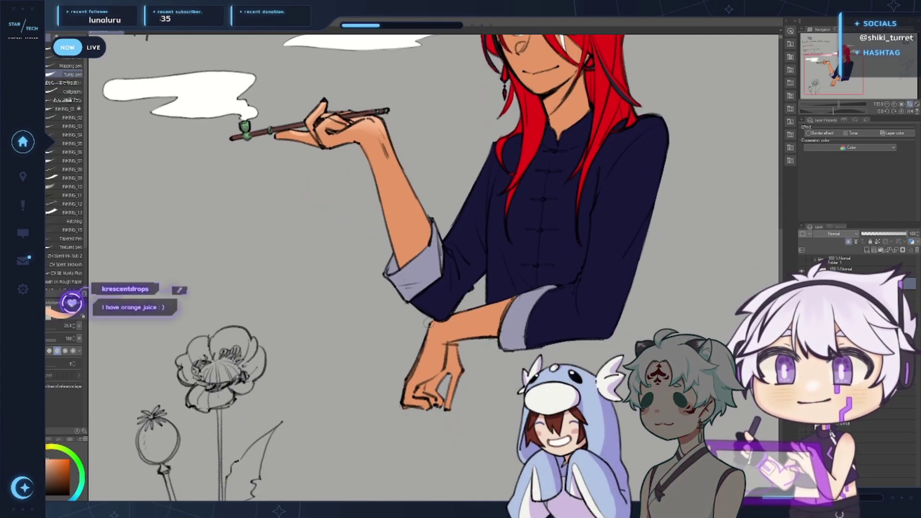
{"action": "key", "text": "b"}
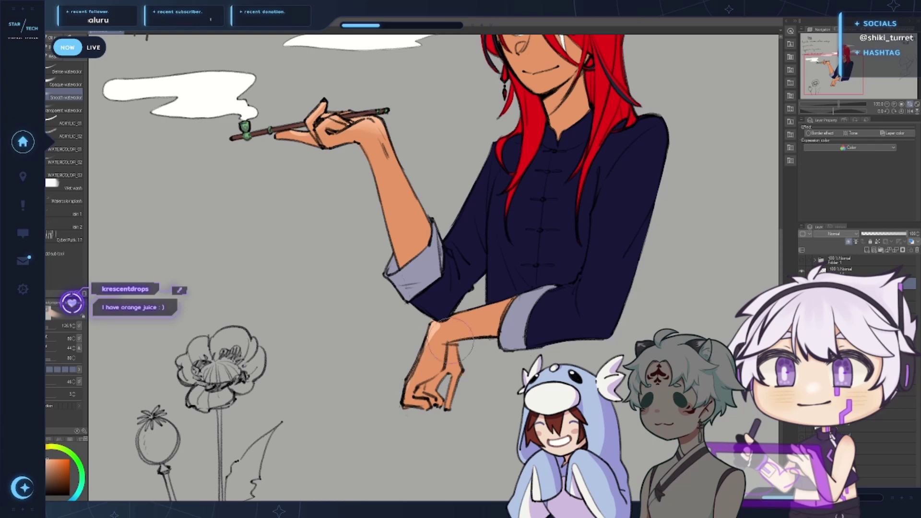
{"action": "key", "text": "p"}
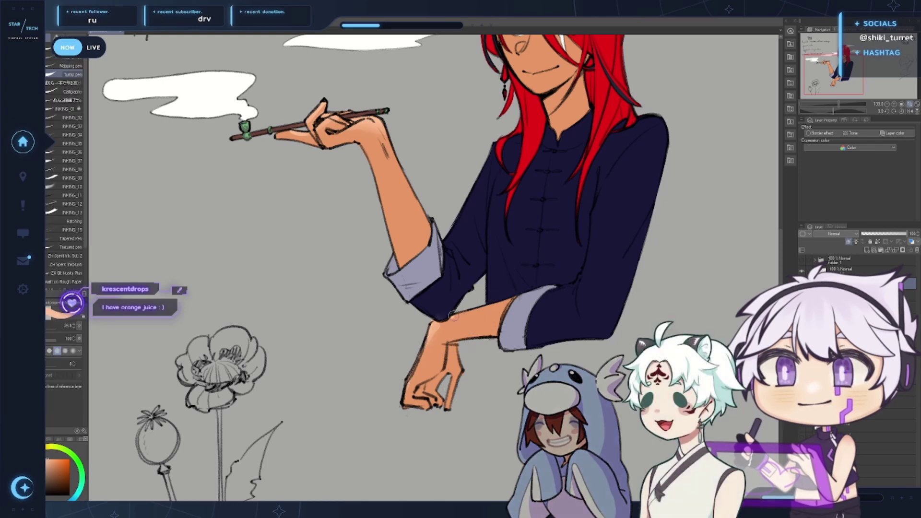
{"action": "left_click_drag", "start_coordinate": [463, 313], "coordinate": [516, 296]}
{"action": "key", "text": "b"}
Paint light skin highlights on the face around the nose and lip and on the neck above the collar, blending them softly
{"action": "left_click_drag", "start_coordinate": [640, 267], "coordinate": [576, 454]}
{"action": "key", "text": "p"}
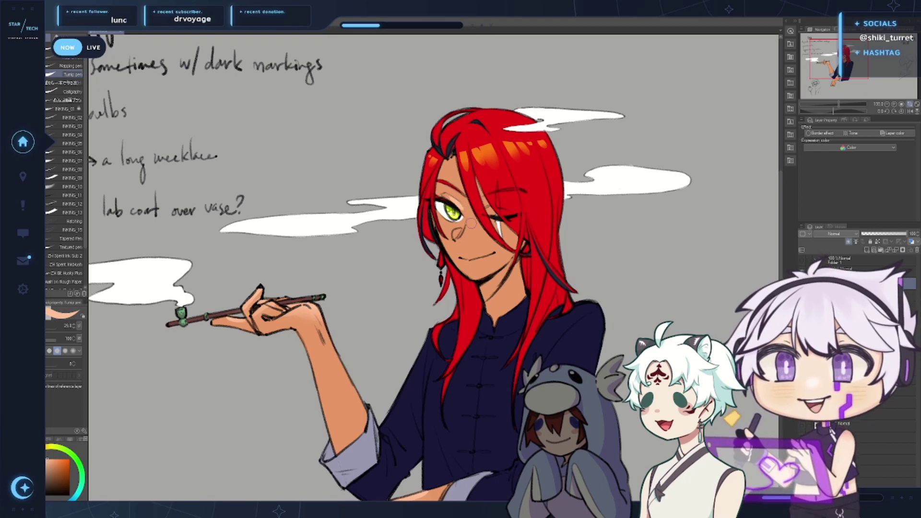
{"action": "left_click_drag", "start_coordinate": [455, 240], "coordinate": [466, 224]}
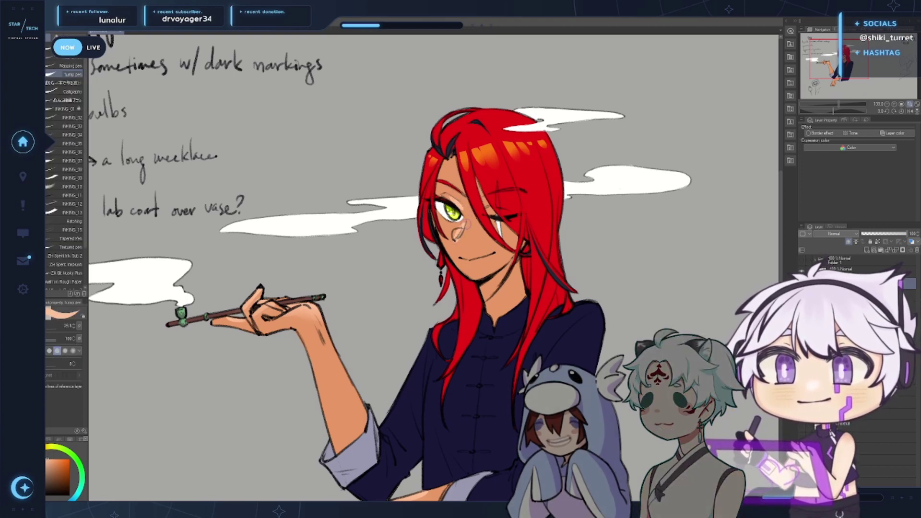
{"action": "key", "text": "ctrl+z"}
{"action": "key", "text": "b"}
{"action": "key", "text": "p"}
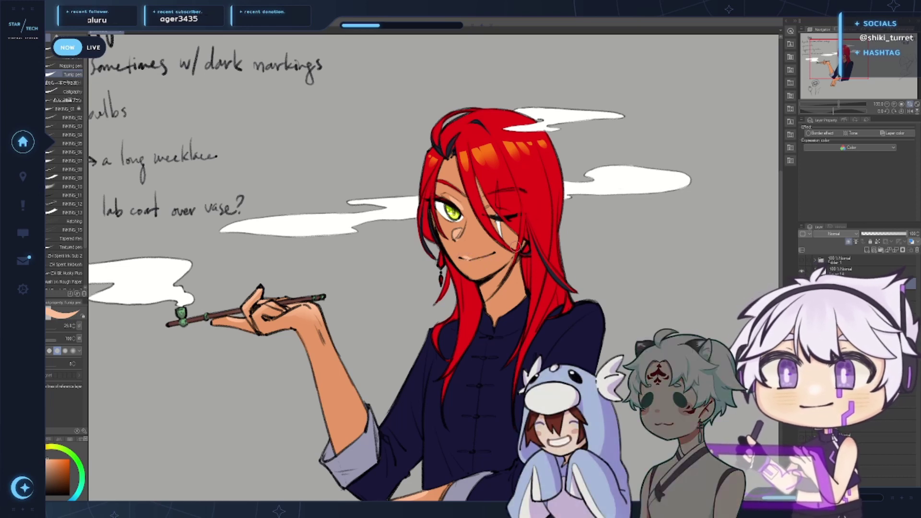
{"action": "key", "text": "b"}
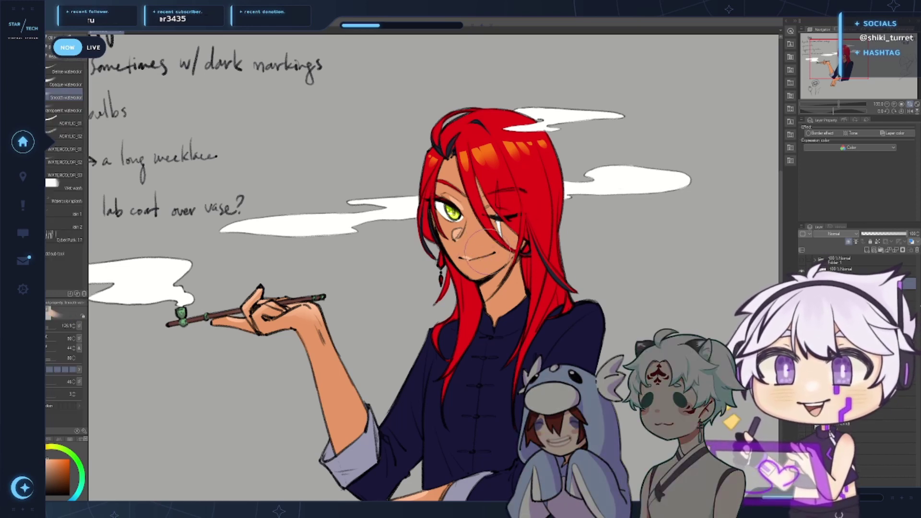
{"action": "left_click_drag", "start_coordinate": [488, 294], "coordinate": [495, 321]}
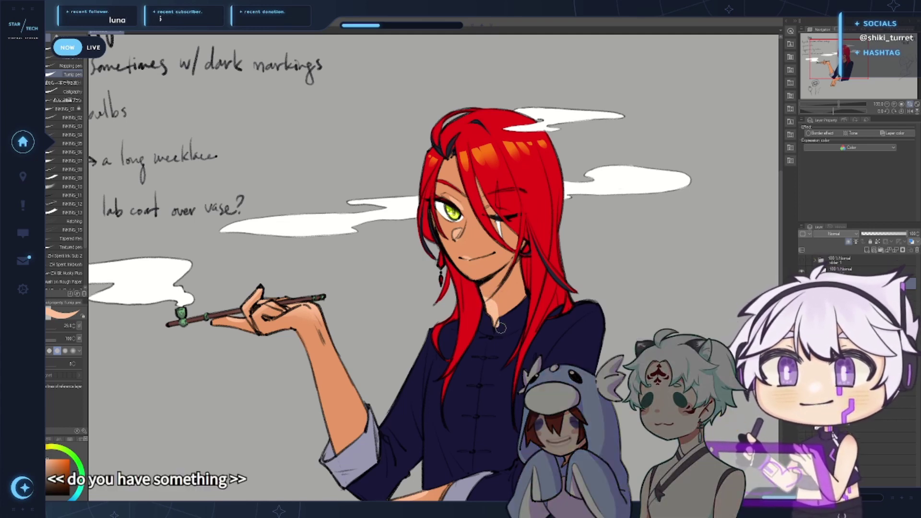
{"action": "key", "text": "b"}
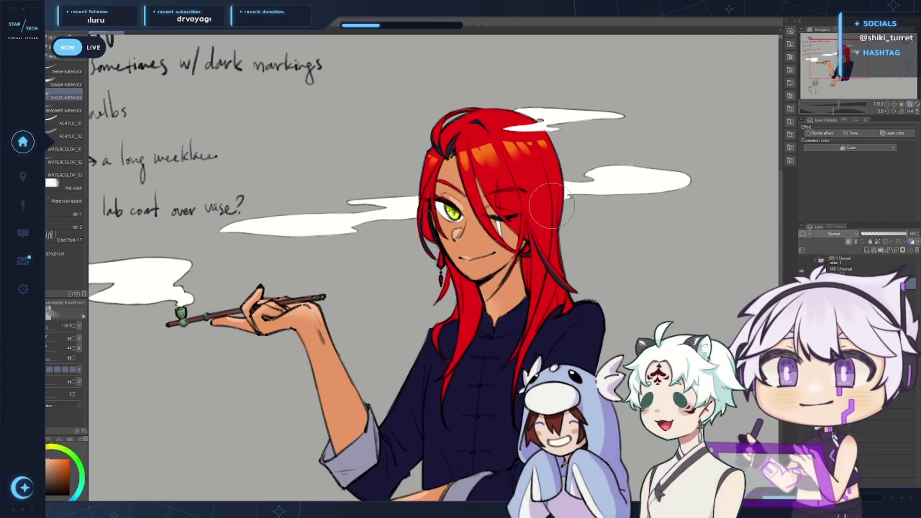
Paint a white streak over the closed eye and soften it with the Smooth watercolor brush
{"action": "key", "text": "p"}
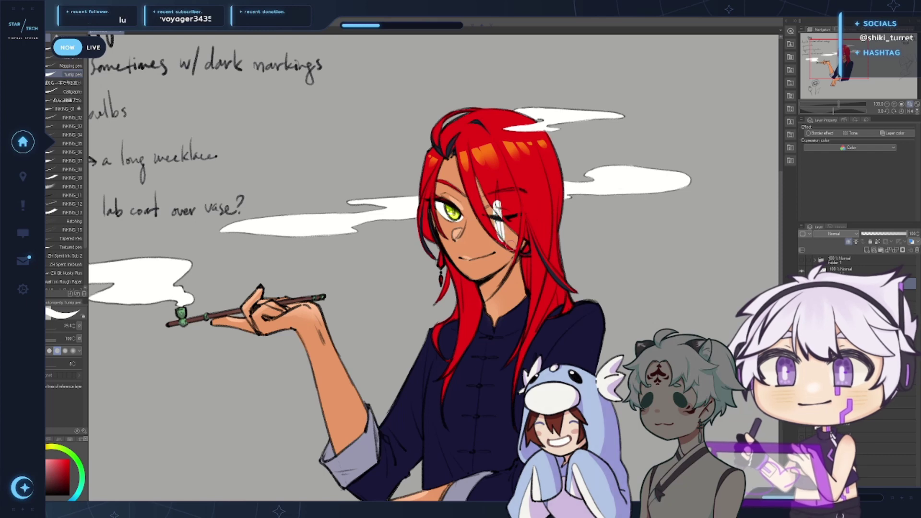
{"action": "key", "text": "b"}
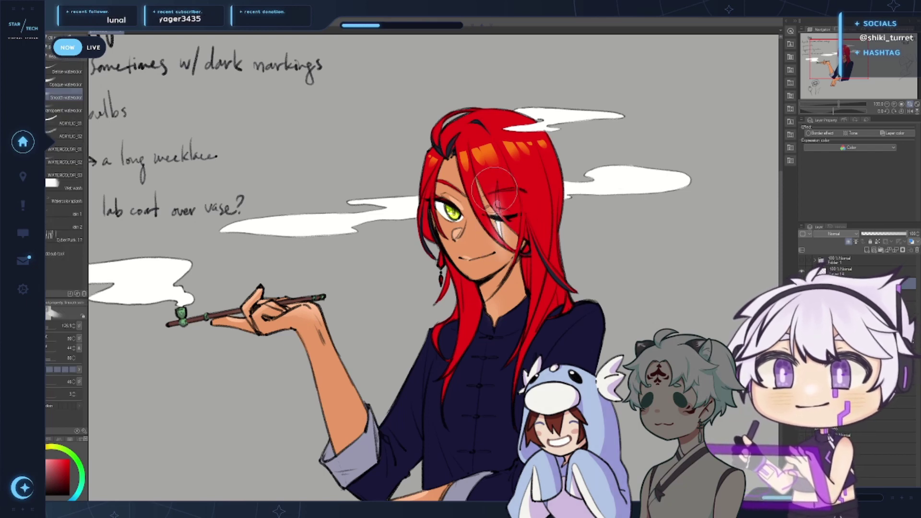
{"action": "key", "text": "p"}
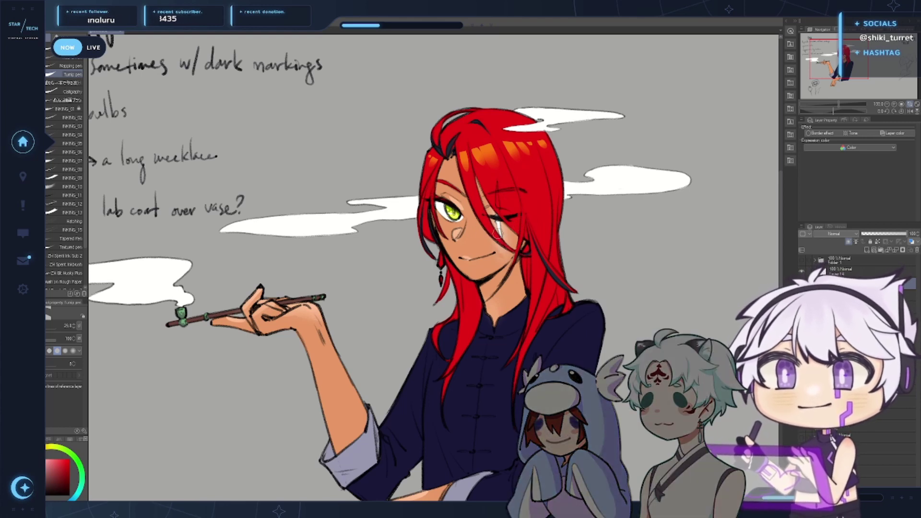
Touch up the light skin highlight on the lips, sampling the skin colour beside the nose and using the Smooth watercolor brush
{"action": "scroll", "coordinate": [431, 432], "scroll_direction": "down", "scroll_amount": 4}
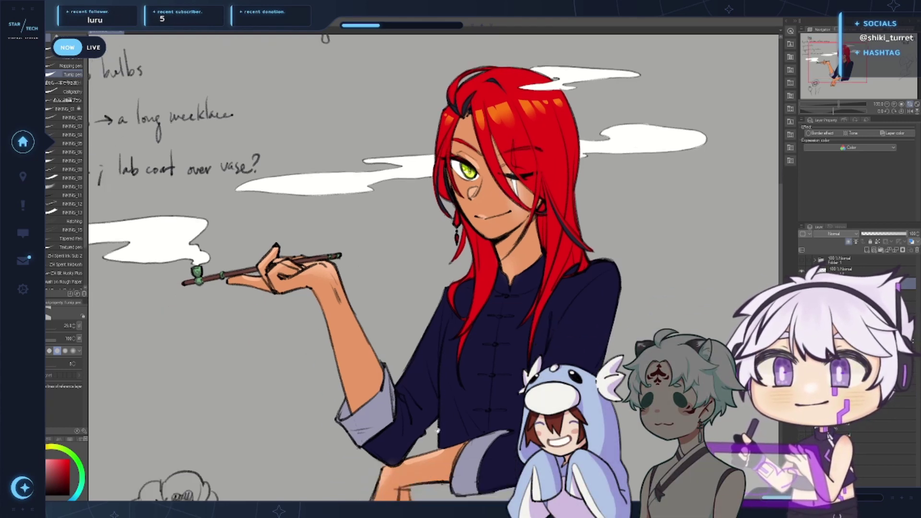
{"action": "mouse_move", "coordinate": [454, 419]}
{"action": "left_mouse_down"}
{"action": "mouse_move", "coordinate": [451, 465]}
{"action": "mouse_move", "coordinate": [457, 392]}
{"action": "mouse_move", "coordinate": [460, 442]}
{"action": "left_mouse_up"}
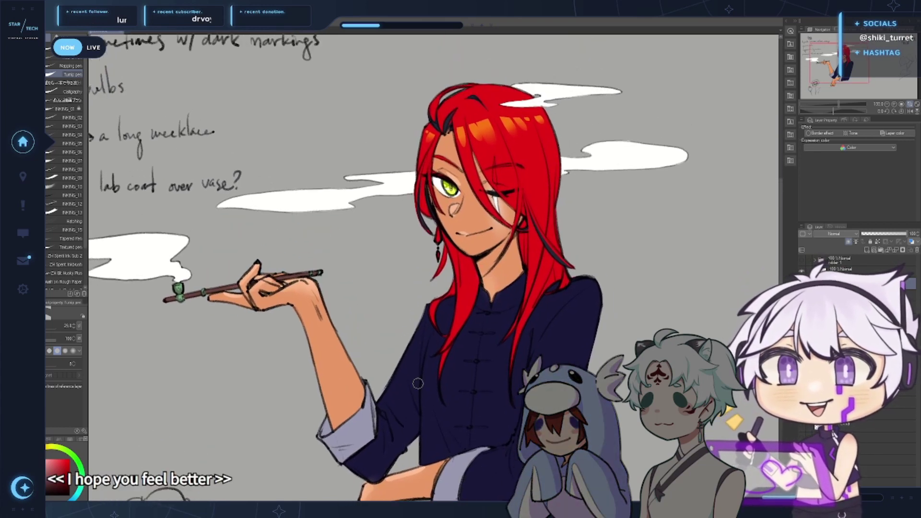
{"action": "key", "text": "x"}
{"action": "left_click_drag", "start_coordinate": [461, 231], "coordinate": [473, 234]}
{"action": "key", "text": "ctrl+y"}
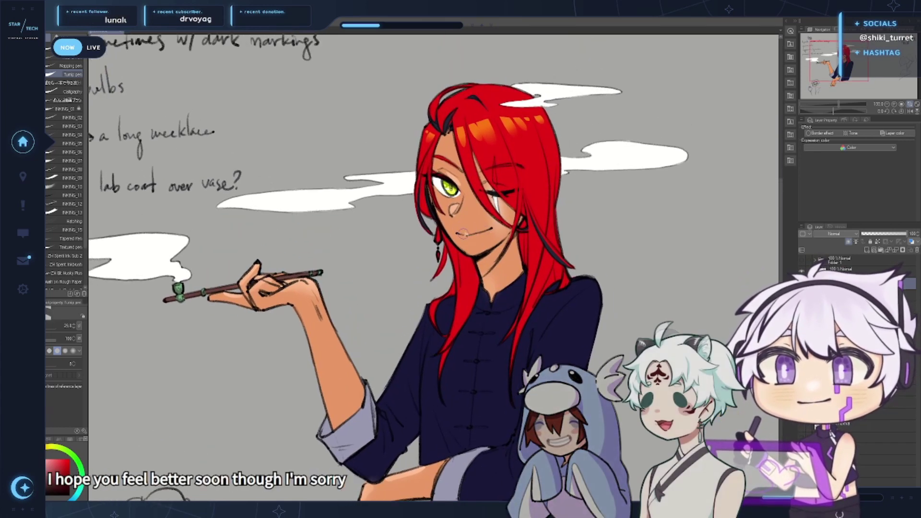
{"action": "left_click", "coordinate": [455, 210], "text": "alt"}
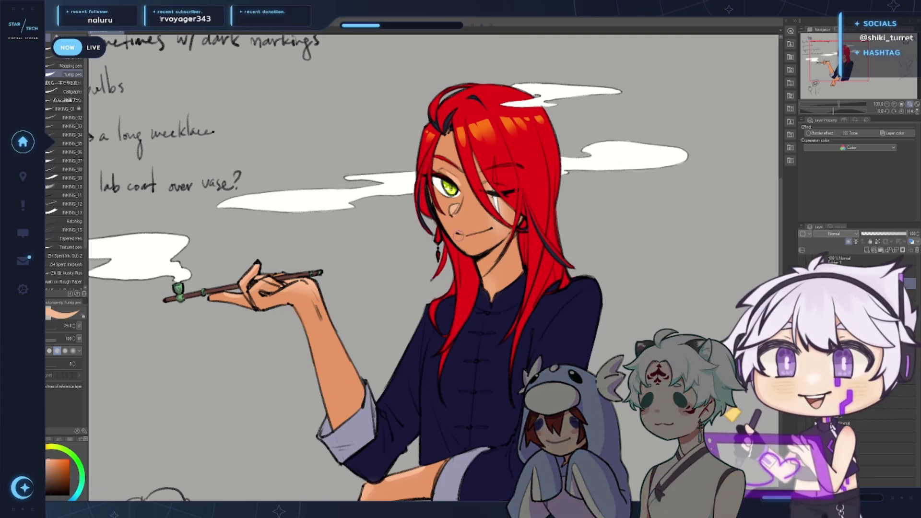
{"action": "key", "text": "b"}
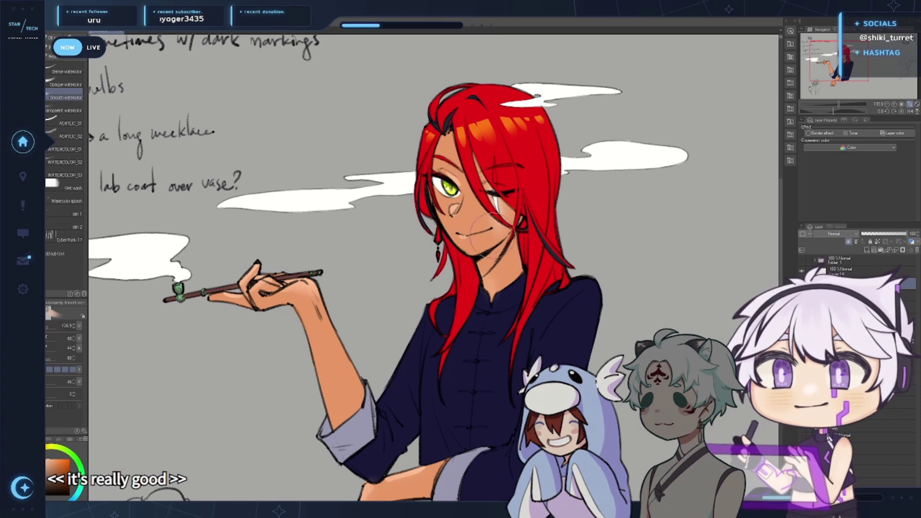
{"action": "mouse_move", "coordinate": [396, 465]}
{"action": "left_mouse_down"}
{"action": "mouse_move", "coordinate": [434, 374]}
{"action": "mouse_move", "coordinate": [382, 414]}
{"action": "mouse_move", "coordinate": [402, 393]}
{"action": "mouse_move", "coordinate": [444, 405]}
{"action": "left_mouse_up"}
{"action": "key", "text": "e"}
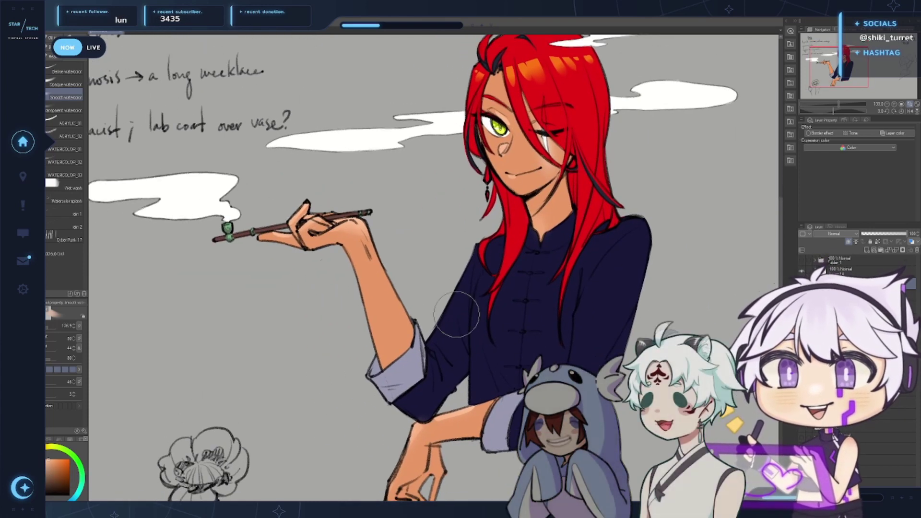
Examine the skin highlights on the face, hands and arms up close and across the whole illustration
{"action": "left_click_drag", "start_coordinate": [298, 206], "coordinate": [364, 240]}
{"action": "key", "text": "p"}
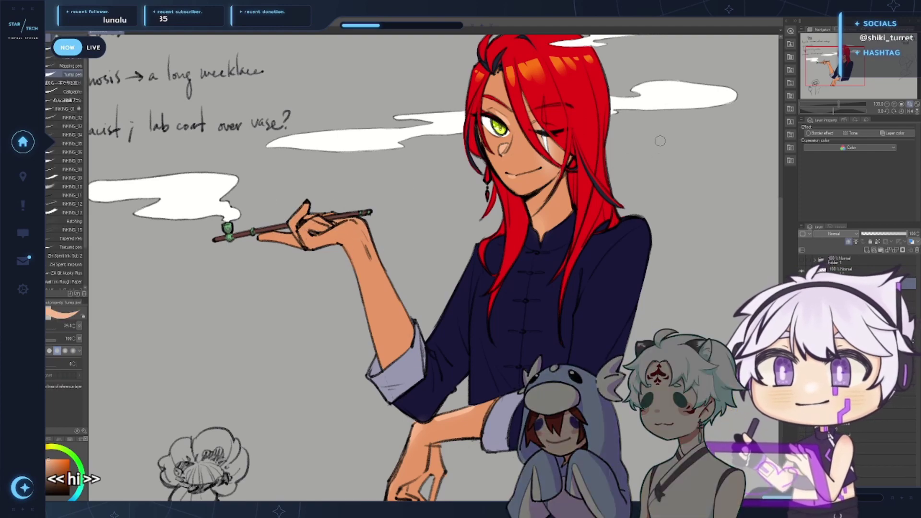
{"action": "mouse_move", "coordinate": [587, 194]}
{"action": "left_mouse_down"}
{"action": "mouse_move", "coordinate": [519, 235]}
{"action": "mouse_move", "coordinate": [552, 127]}
{"action": "left_mouse_up"}
{"action": "scroll", "coordinate": [552, 125], "scroll_direction": "up", "scroll_amount": 3}
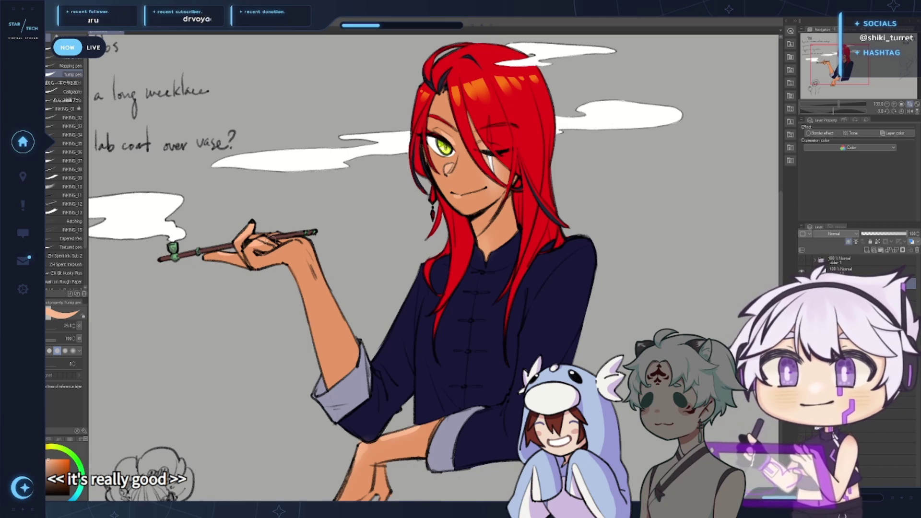
{"action": "key", "text": "b"}
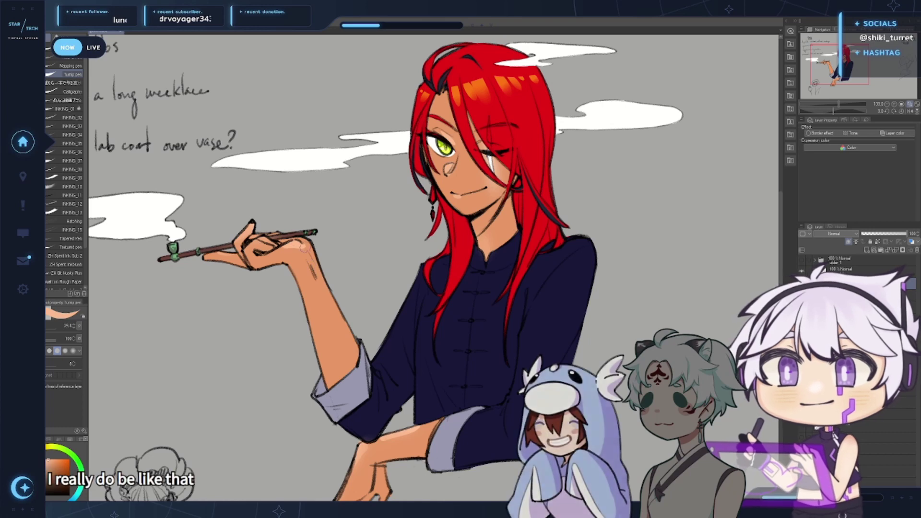
{"action": "key", "text": "p"}
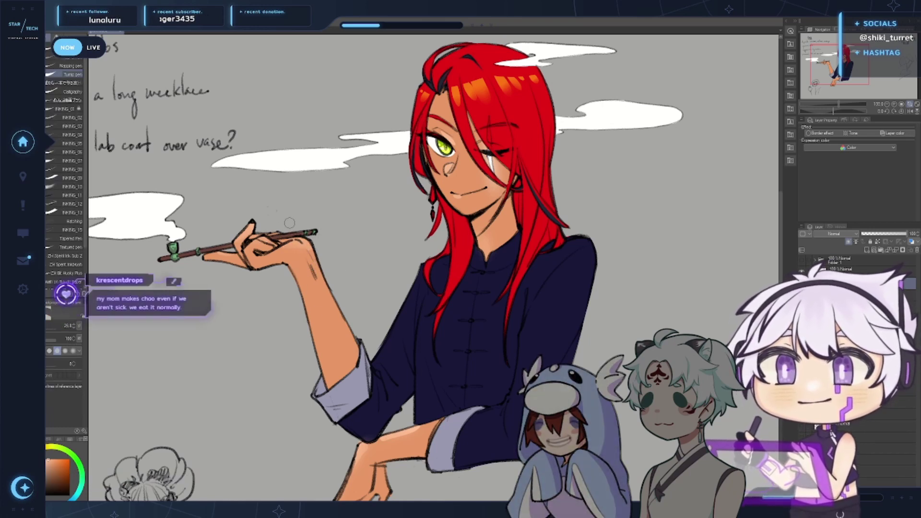
{"action": "mouse_move", "coordinate": [313, 415]}
{"action": "left_mouse_down"}
{"action": "mouse_move", "coordinate": [336, 407]}
{"action": "mouse_move", "coordinate": [333, 458]}
{"action": "mouse_move", "coordinate": [332, 430]}
{"action": "mouse_move", "coordinate": [329, 446]}
{"action": "mouse_move", "coordinate": [306, 433]}
{"action": "left_mouse_up"}
{"action": "left_click_drag", "start_coordinate": [585, 323], "coordinate": [571, 357]}
{"action": "key", "text": "b"}
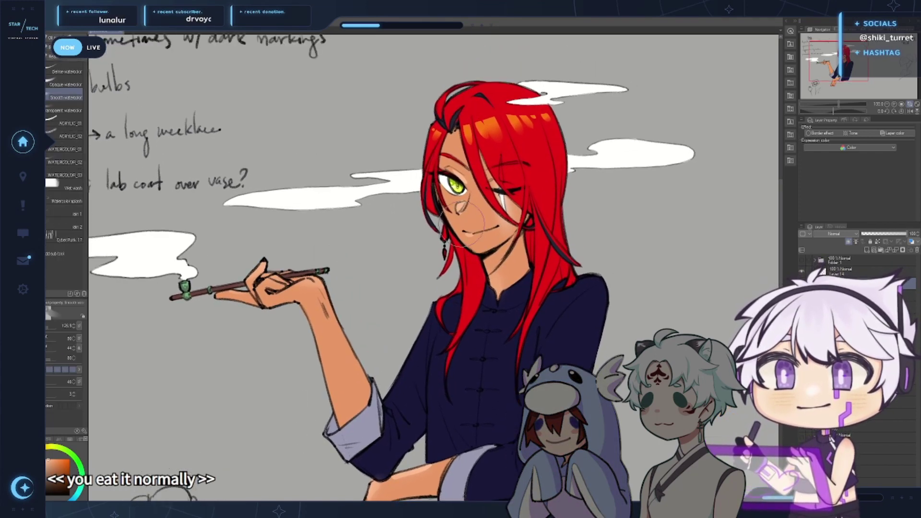
{"action": "mouse_move", "coordinate": [503, 172]}
{"action": "left_mouse_down"}
{"action": "mouse_move", "coordinate": [503, 149]}
{"action": "mouse_move", "coordinate": [479, 162]}
{"action": "left_mouse_up"}
{"action": "key", "text": "b"}
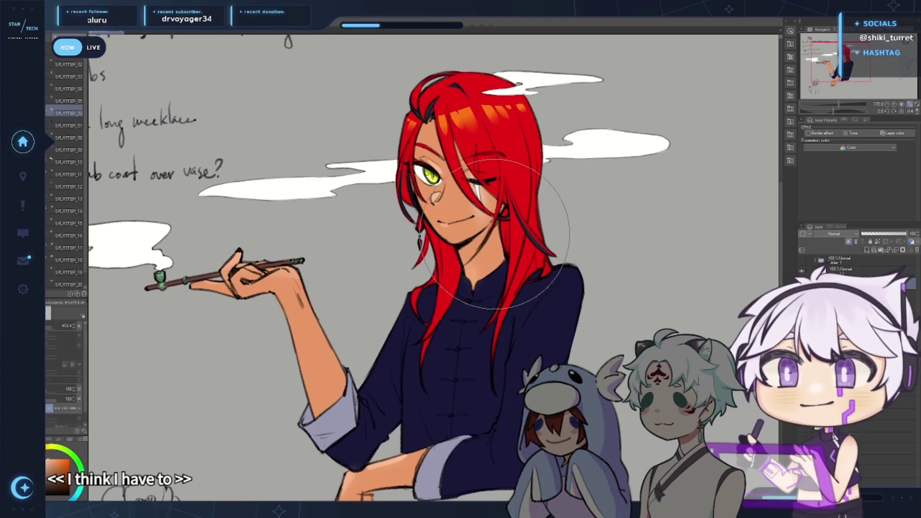
{"action": "key", "text": "b"}
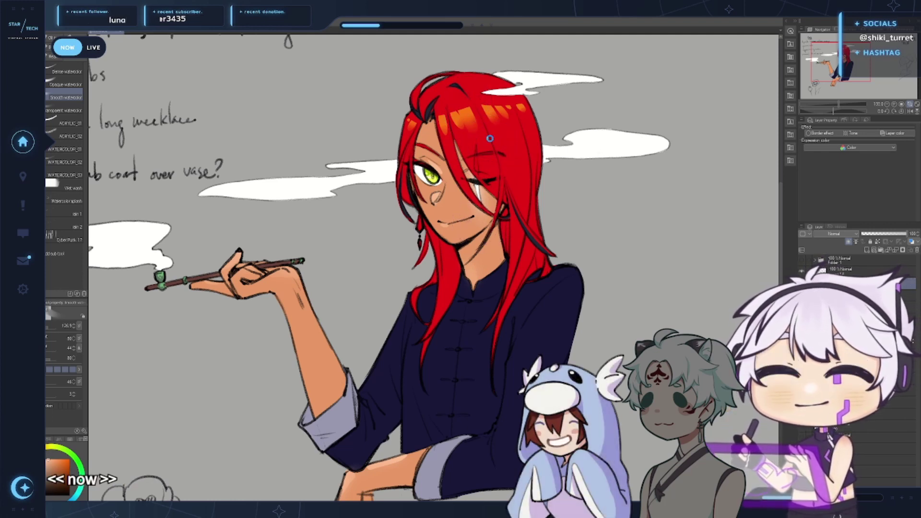
{"action": "left_click_drag", "start_coordinate": [403, 382], "coordinate": [403, 356]}
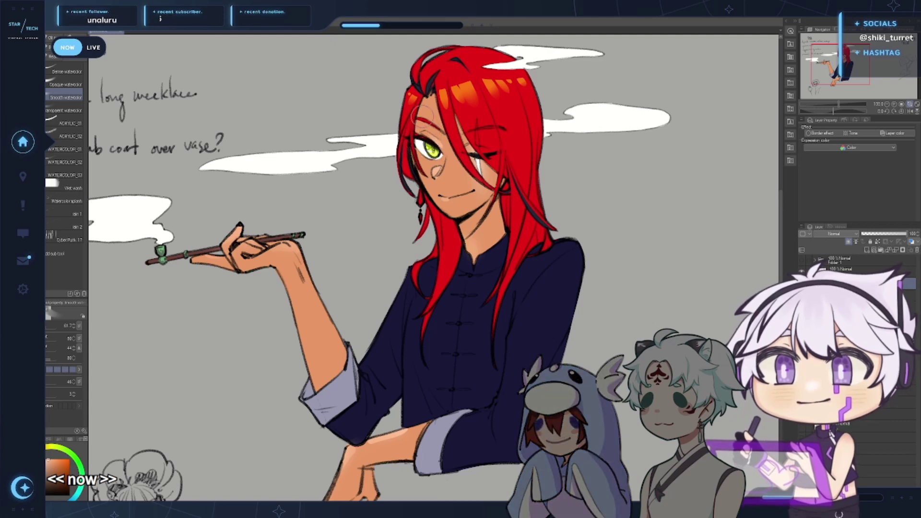
{"action": "left_click_drag", "start_coordinate": [413, 65], "coordinate": [359, 127]}
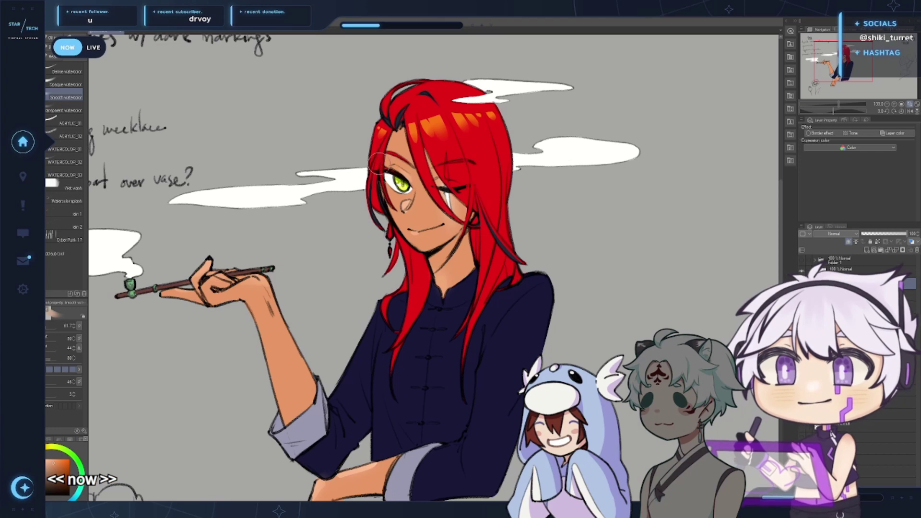
{"action": "key", "text": "p"}
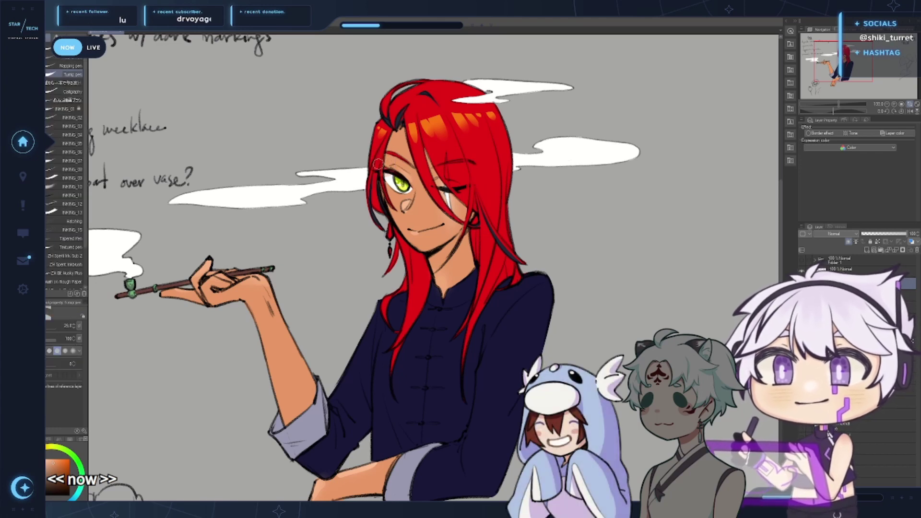
{"action": "left_click_drag", "start_coordinate": [354, 435], "coordinate": [382, 386]}
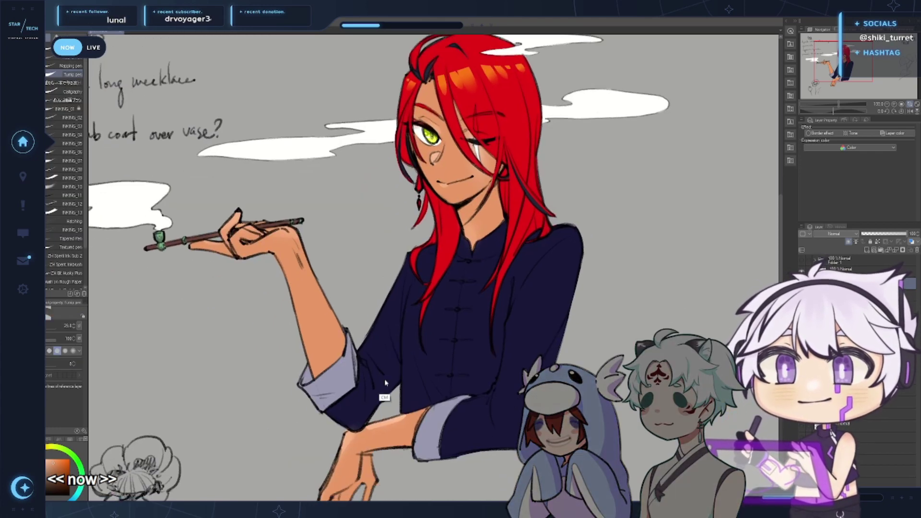
{"action": "left_click", "coordinate": [397, 415], "text": "alt"}
{"action": "left_click_drag", "start_coordinate": [373, 448], "coordinate": [399, 405]}
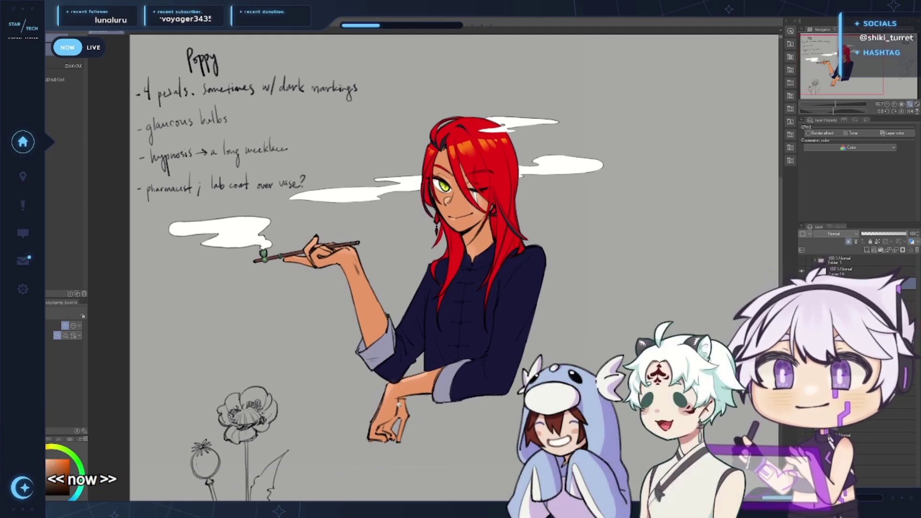
{"action": "left_click_drag", "start_coordinate": [372, 444], "coordinate": [344, 463]}
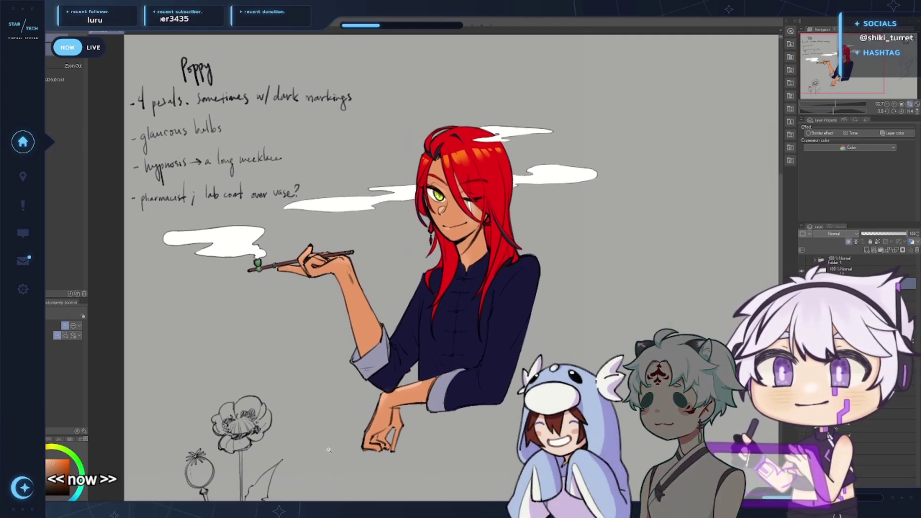
{"action": "left_click_drag", "start_coordinate": [255, 431], "coordinate": [271, 433]}
{"action": "mouse_move", "coordinate": [253, 466]}
{"action": "left_mouse_down"}
{"action": "mouse_move", "coordinate": [257, 446]}
{"action": "mouse_move", "coordinate": [248, 456]}
{"action": "mouse_move", "coordinate": [240, 448]}
{"action": "mouse_move", "coordinate": [266, 456]}
{"action": "mouse_move", "coordinate": [257, 473]}
{"action": "mouse_move", "coordinate": [263, 461]}
{"action": "left_mouse_up"}
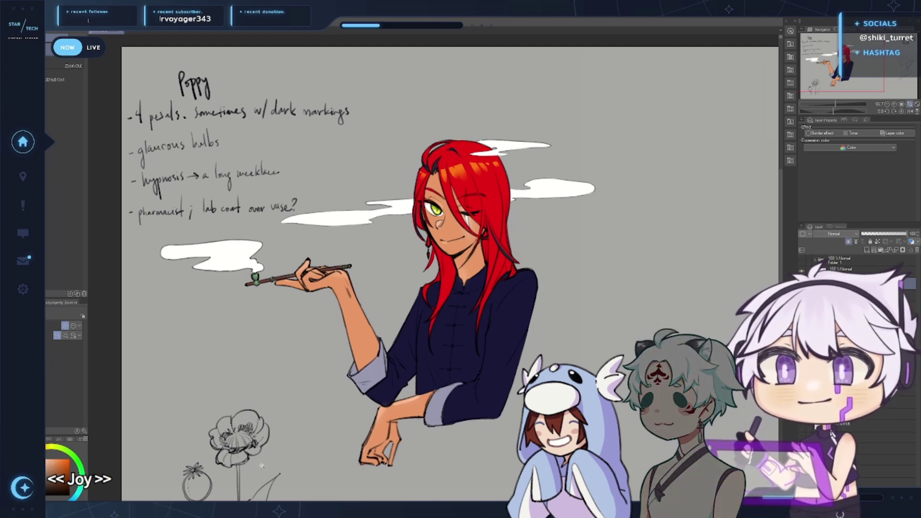
{"action": "left_click_drag", "start_coordinate": [264, 459], "coordinate": [256, 467]}
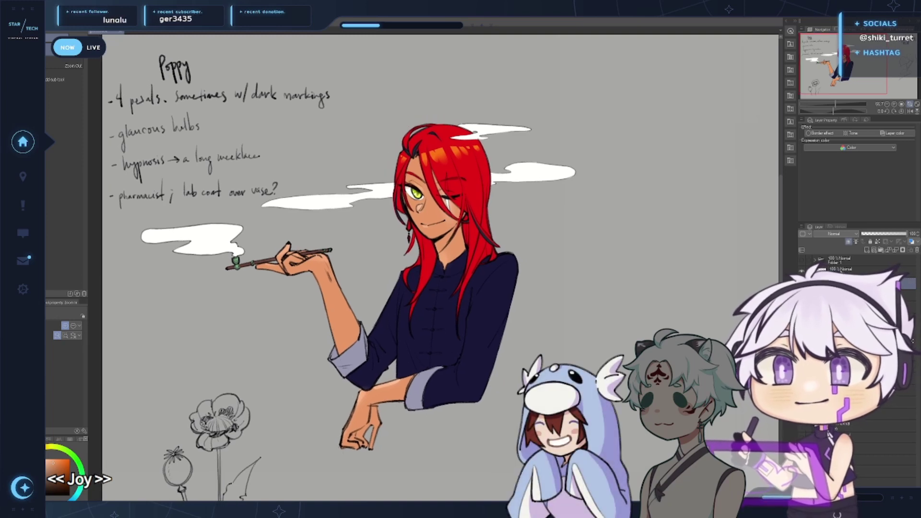
Select the layer directly below the top folder and switch to a pen for lettering
{"action": "left_click", "coordinate": [832, 267]}
{"action": "key", "text": "p"}
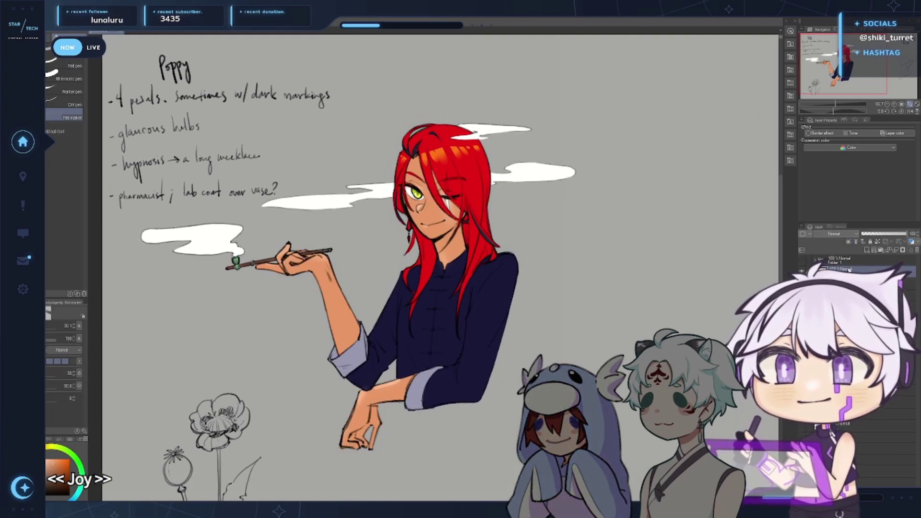
{"action": "left_click_drag", "start_coordinate": [321, 217], "coordinate": [390, 183]}
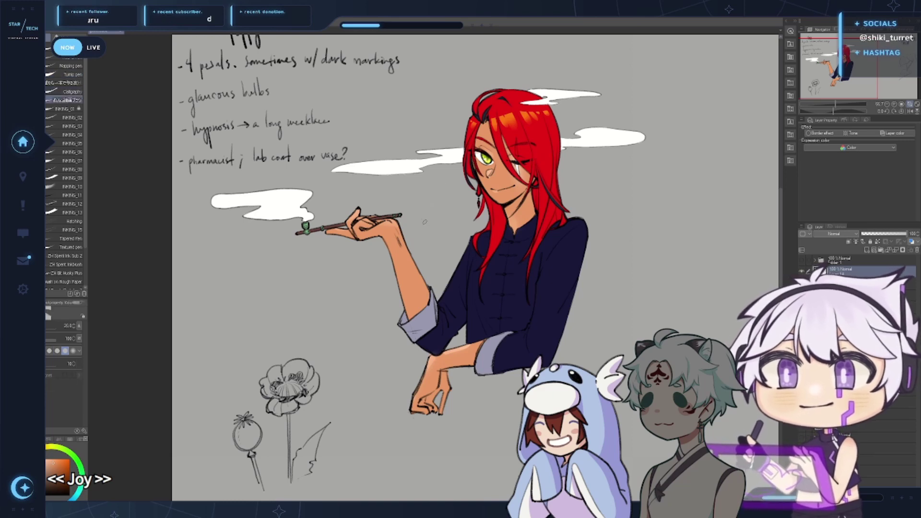
Try the first strokes of the character 催 in dark purple above the poppy sketch and undo them
{"action": "left_click", "coordinate": [497, 225], "text": "alt"}
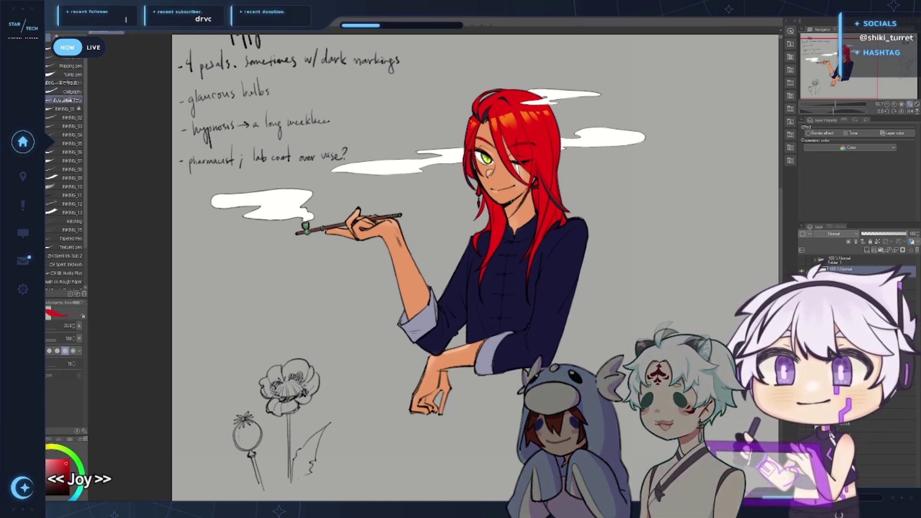
{"action": "left_click", "coordinate": [315, 363], "text": "ctrl"}
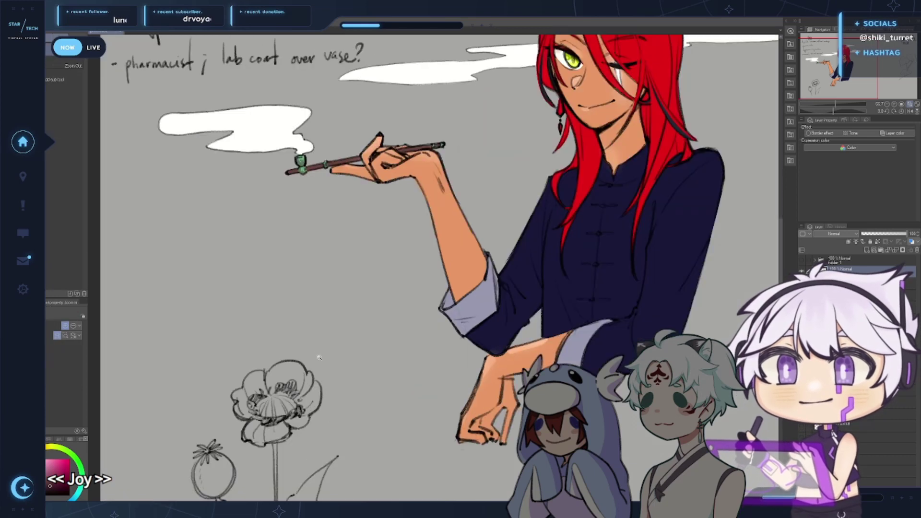
{"action": "left_click_drag", "start_coordinate": [319, 355], "coordinate": [406, 313]}
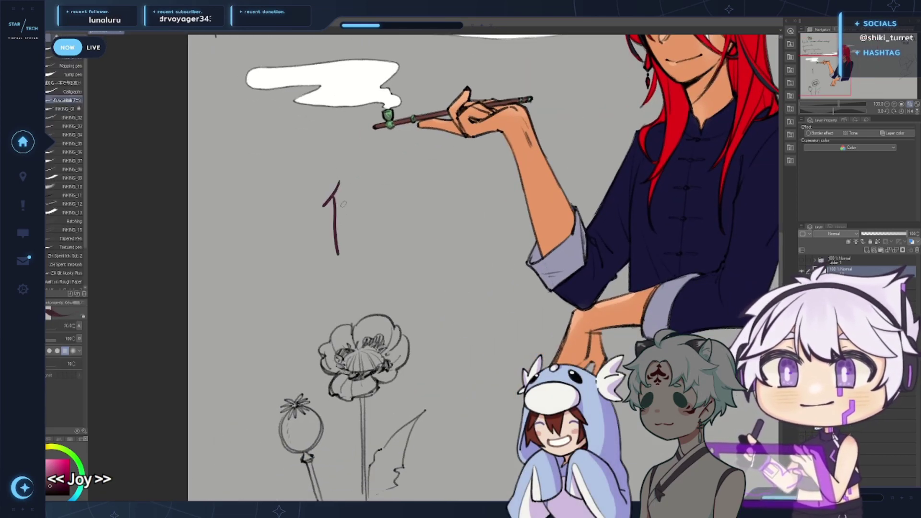
{"action": "key", "text": "ctrl+z"}
{"action": "key", "text": "ctrl+z"}
Hand-letter the character 催 in dark blue in the empty area between the pipe and the poppy sketch
{"action": "mouse_move", "coordinate": [362, 182]}
{"action": "left_mouse_down"}
{"action": "mouse_move", "coordinate": [327, 211]}
{"action": "mouse_move", "coordinate": [343, 191]}
{"action": "mouse_move", "coordinate": [339, 243]}
{"action": "left_mouse_up"}
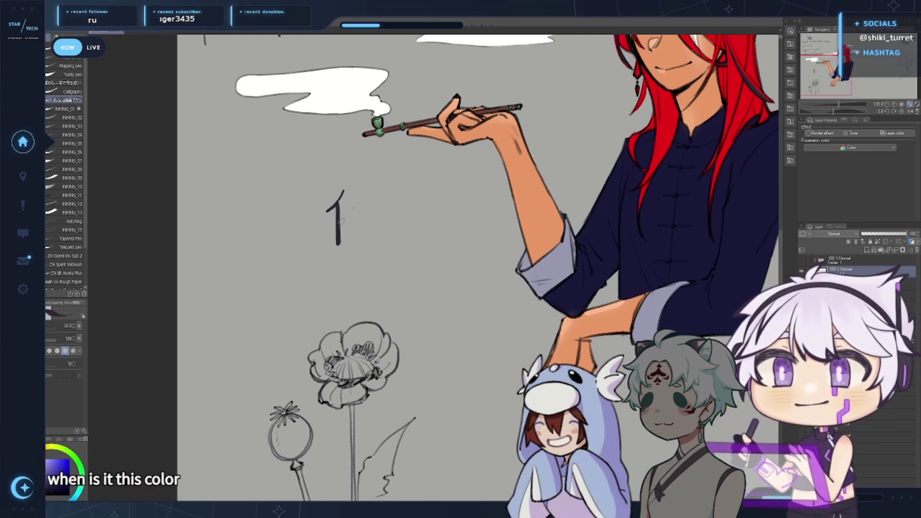
{"action": "key", "text": "ctrl+z"}
{"action": "key", "text": "ctrl+z"}
{"action": "mouse_move", "coordinate": [339, 194]}
{"action": "left_mouse_down"}
{"action": "mouse_move", "coordinate": [331, 208]}
{"action": "mouse_move", "coordinate": [339, 242]}
{"action": "mouse_move", "coordinate": [348, 208]}
{"action": "left_mouse_up"}
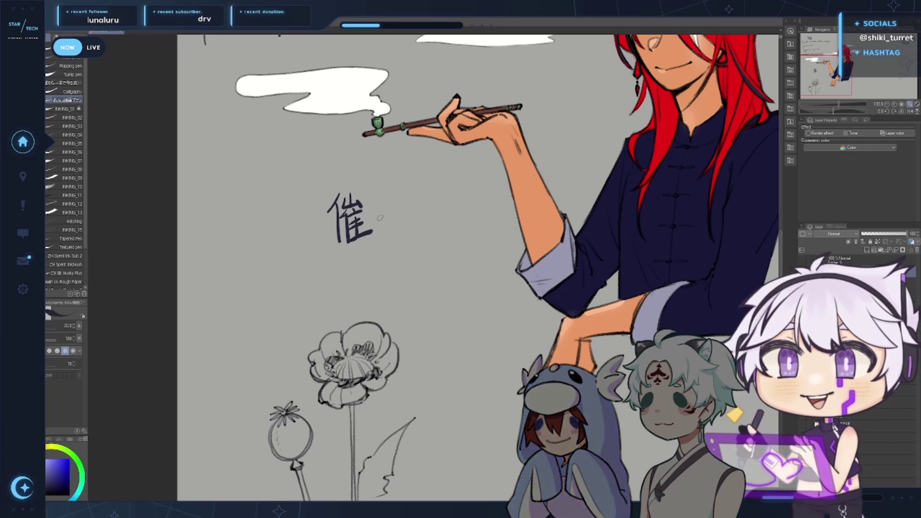
{"action": "left_click_drag", "start_coordinate": [359, 176], "coordinate": [329, 190]}
{"action": "key", "text": "ctrl+z"}
Lasso the hand-lettered 催, delete it and clear the selection
{"action": "key", "text": "m"}
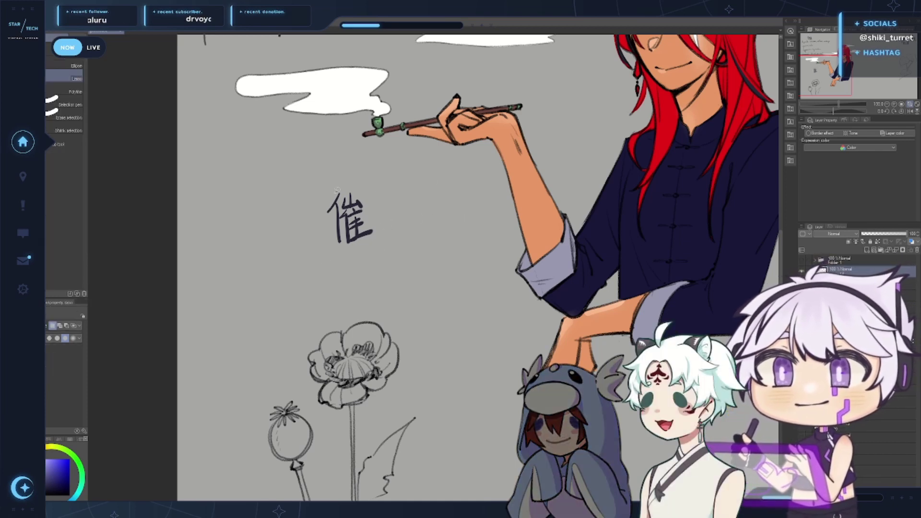
{"action": "key", "text": "Delete"}
{"action": "key", "text": "ctrl+d"}
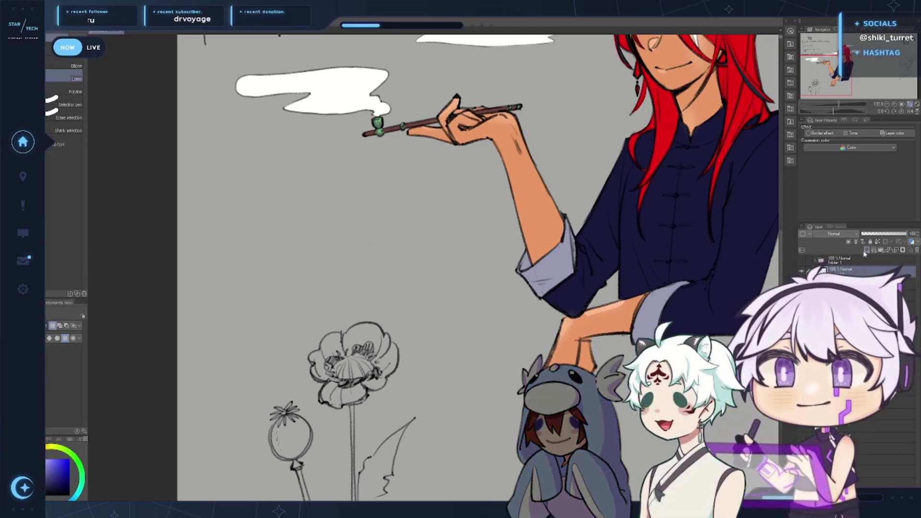
Switch to the Calligraphy pen and try the opening strokes of 催 below the pipe, undoing them
{"action": "key", "text": "p"}
{"action": "left_click", "coordinate": [72, 91]}
{"action": "mouse_move", "coordinate": [331, 182]}
{"action": "left_mouse_down"}
{"action": "mouse_move", "coordinate": [311, 209]}
{"action": "mouse_move", "coordinate": [350, 275]}
{"action": "left_mouse_up"}
{"action": "key", "text": "ctrl+z"}
{"action": "key", "text": "ctrl+z"}
{"action": "scroll", "coordinate": [338, 216], "scroll_direction": "down", "scroll_amount": 3}
{"action": "key", "text": "ctrl+z"}
{"action": "key", "text": "ctrl+z"}
Letter the characters 催月 in dark blue between the pipe and the poppy sketch, redoing uneven strokes
{"action": "left_click_drag", "start_coordinate": [351, 231], "coordinate": [338, 250]}
{"action": "mouse_move", "coordinate": [347, 240]}
{"action": "left_mouse_down"}
{"action": "mouse_move", "coordinate": [346, 269]}
{"action": "mouse_move", "coordinate": [353, 246]}
{"action": "left_mouse_up"}
{"action": "key", "text": "ctrl+z"}
{"action": "left_click_drag", "start_coordinate": [356, 240], "coordinate": [363, 248]}
{"action": "key", "text": "ctrl+z"}
{"action": "mouse_move", "coordinate": [366, 241]}
{"action": "left_mouse_down"}
{"action": "mouse_move", "coordinate": [374, 247]}
{"action": "mouse_move", "coordinate": [359, 274]}
{"action": "mouse_move", "coordinate": [380, 267]}
{"action": "mouse_move", "coordinate": [372, 251]}
{"action": "left_mouse_up"}
{"action": "key", "text": "ctrl+z"}
{"action": "key", "text": "ctrl+z"}
{"action": "left_click_drag", "start_coordinate": [361, 260], "coordinate": [378, 266]}
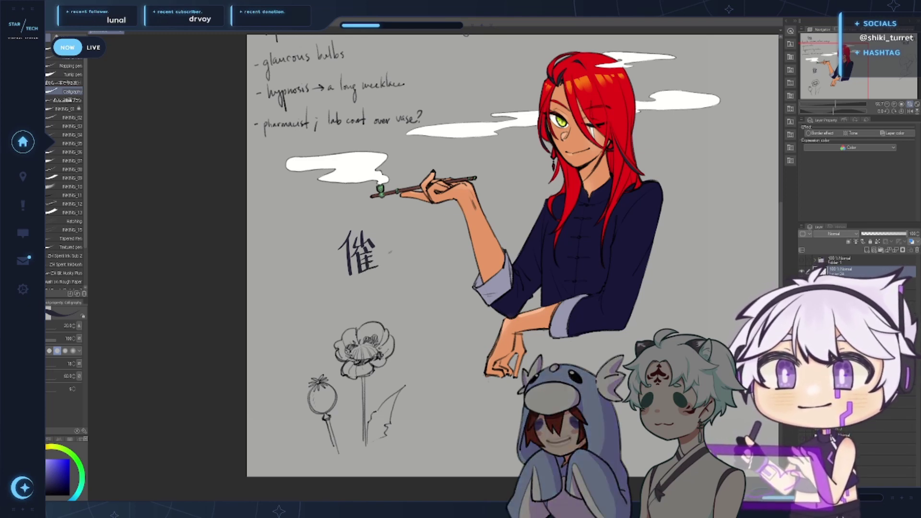
{"action": "mouse_move", "coordinate": [391, 233]}
{"action": "left_mouse_down"}
{"action": "mouse_move", "coordinate": [388, 275]}
{"action": "mouse_move", "coordinate": [400, 276]}
{"action": "left_mouse_up"}
{"action": "key", "text": "ctrl+z"}
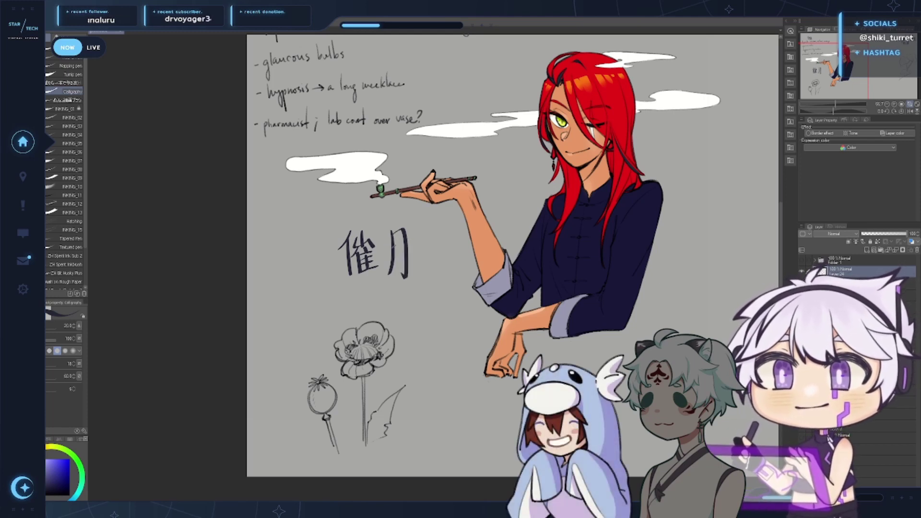
Move the lettering 催月 a little to the right so it sits beneath the hand holding the pipe
{"action": "left_click_drag", "start_coordinate": [465, 330], "coordinate": [367, 399]}
{"action": "key", "text": "k"}
{"action": "left_click_drag", "start_coordinate": [442, 420], "coordinate": [472, 419]}
{"action": "left_click_drag", "start_coordinate": [587, 357], "coordinate": [667, 315]}
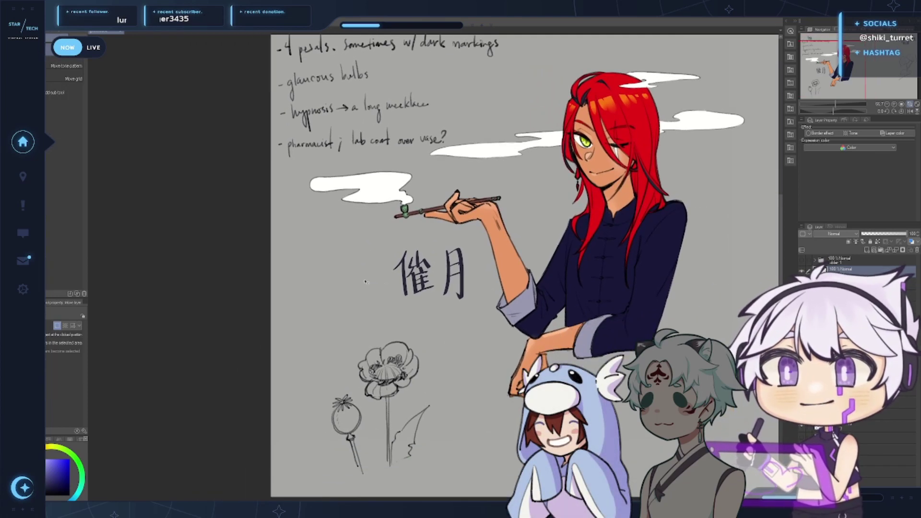
{"action": "left_click_drag", "start_coordinate": [436, 299], "coordinate": [404, 299]}
{"action": "key", "text": "p"}
{"action": "key", "text": "k"}
{"action": "left_click_drag", "start_coordinate": [458, 351], "coordinate": [491, 349]}
{"action": "key", "text": "p"}
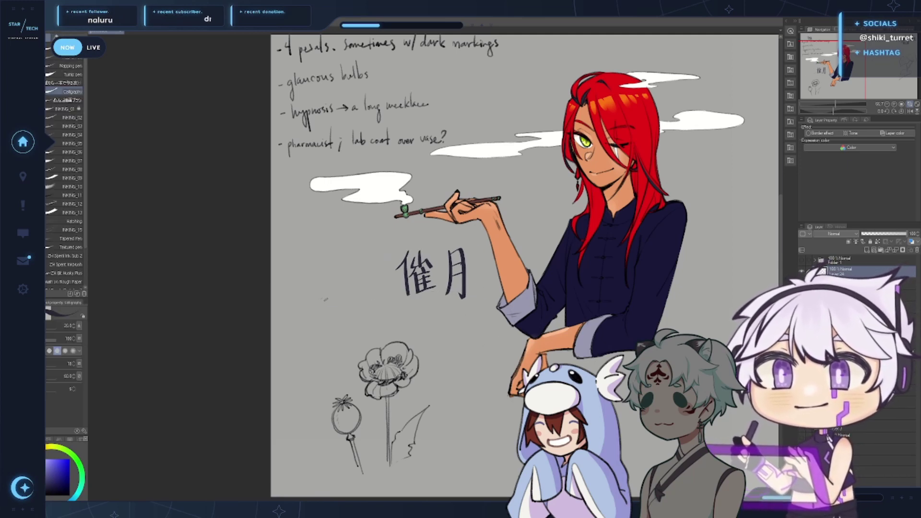
Draw a long thin horizontal line through the base of the lettering 催月, starting well before the first character
{"action": "left_click_drag", "start_coordinate": [322, 300], "coordinate": [481, 287]}
{"action": "key", "text": "ctrl+z"}
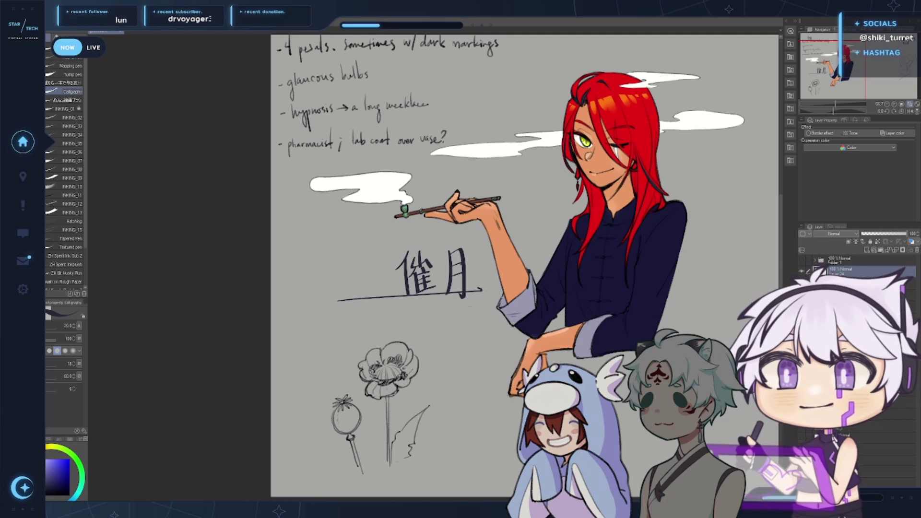
Redraw the long line through the base of 催月 from farther out and letter "Tsuiyue" in dark blue beneath its start
{"action": "key", "text": "ctrl+z"}
{"action": "left_click_drag", "start_coordinate": [322, 298], "coordinate": [378, 295]}
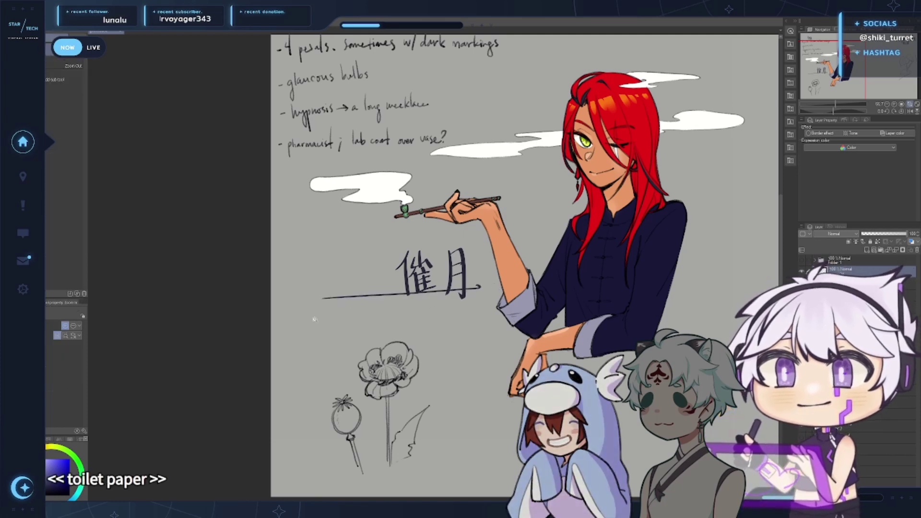
{"action": "scroll", "coordinate": [315, 320], "scroll_direction": "up", "scroll_amount": 2}
{"action": "left_click_drag", "start_coordinate": [481, 315], "coordinate": [525, 290]}
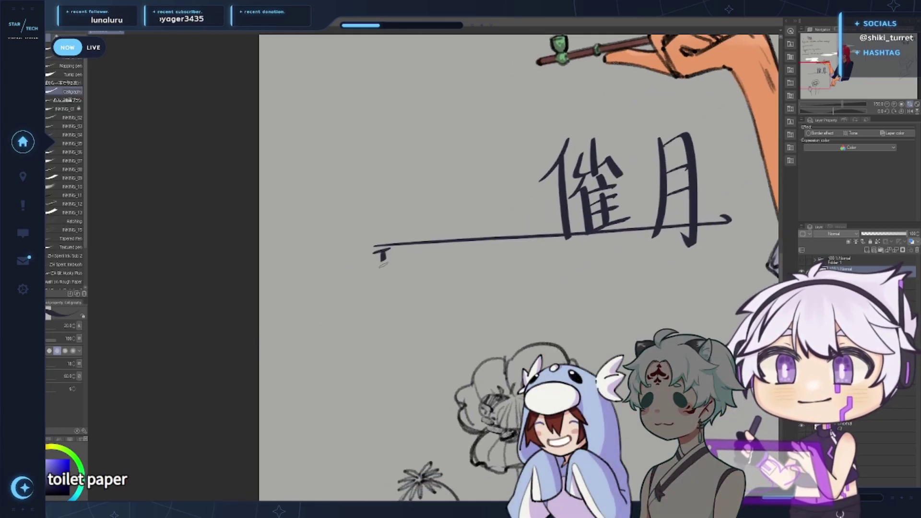
{"action": "key", "text": "ctrl"}
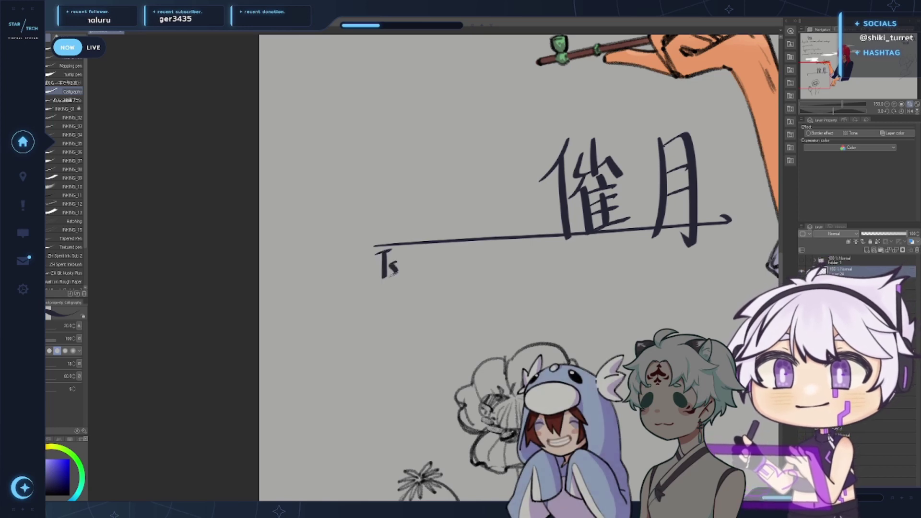
{"action": "left_click_drag", "start_coordinate": [400, 262], "coordinate": [417, 277]}
{"action": "key", "text": "ctrl"}
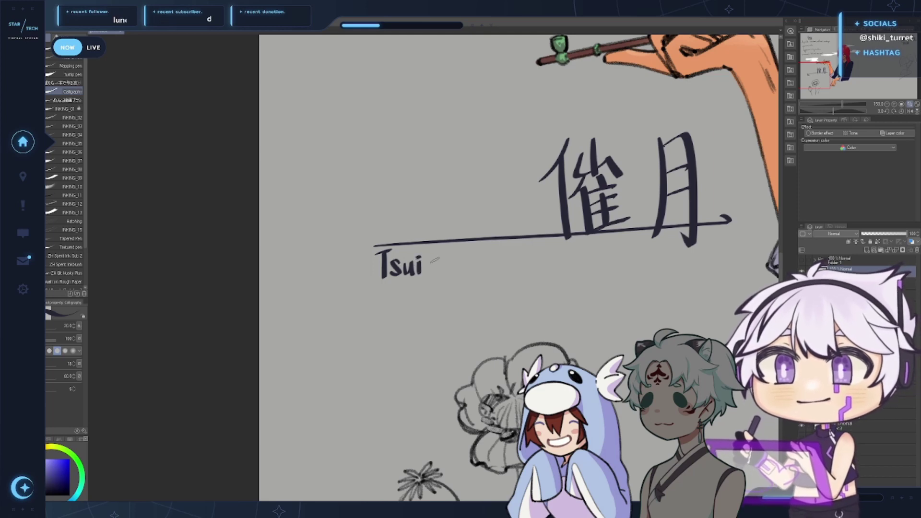
{"action": "mouse_move", "coordinate": [439, 263]}
{"action": "left_mouse_down"}
{"action": "mouse_move", "coordinate": [449, 259]}
{"action": "mouse_move", "coordinate": [446, 272]}
{"action": "mouse_move", "coordinate": [462, 270]}
{"action": "left_mouse_up"}
{"action": "key", "text": "ctrl+z"}
{"action": "key", "text": "ctrl+space"}
{"action": "left_click_drag", "start_coordinate": [547, 345], "coordinate": [511, 343]}
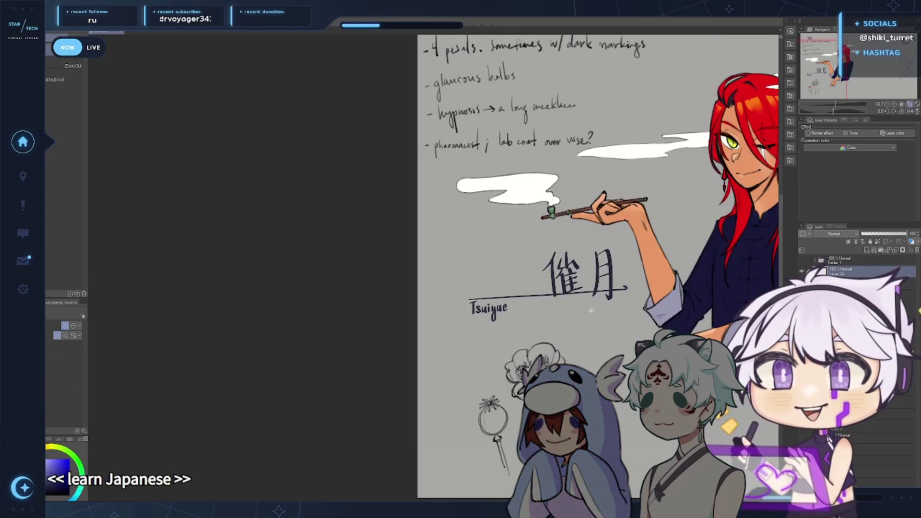
Clear the handwritten poppy notes and flower sketches from view and show the "do not redistribute" watermarks over the drawing
{"action": "left_click_drag", "start_coordinate": [659, 329], "coordinate": [394, 383]}
{"action": "left_click_drag", "start_coordinate": [551, 369], "coordinate": [593, 359]}
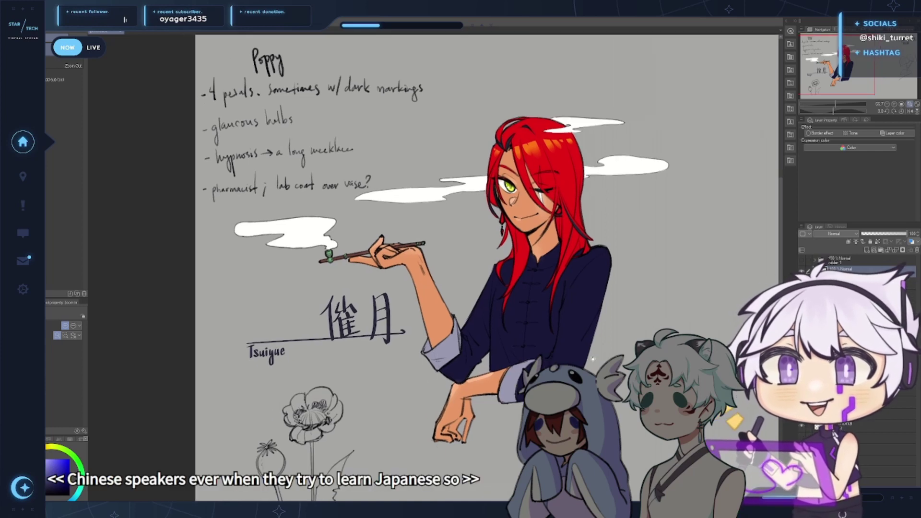
{"action": "mouse_move", "coordinate": [460, 341]}
{"action": "left_mouse_down"}
{"action": "mouse_move", "coordinate": [448, 355]}
{"action": "mouse_move", "coordinate": [469, 326]}
{"action": "left_mouse_up"}
{"action": "left_click_drag", "start_coordinate": [617, 354], "coordinate": [541, 367]}
{"action": "scroll", "coordinate": [541, 367], "scroll_direction": "down", "scroll_amount": 1}
{"action": "scroll", "coordinate": [551, 422], "scroll_direction": "down", "scroll_amount": 1}
{"action": "mouse_move", "coordinate": [556, 432]}
{"action": "left_mouse_down"}
{"action": "mouse_move", "coordinate": [530, 410]}
{"action": "mouse_move", "coordinate": [543, 397]}
{"action": "mouse_move", "coordinate": [525, 391]}
{"action": "left_mouse_up"}
{"action": "scroll", "coordinate": [532, 413], "scroll_direction": "up", "scroll_amount": 1}
{"action": "key", "text": "Delete"}
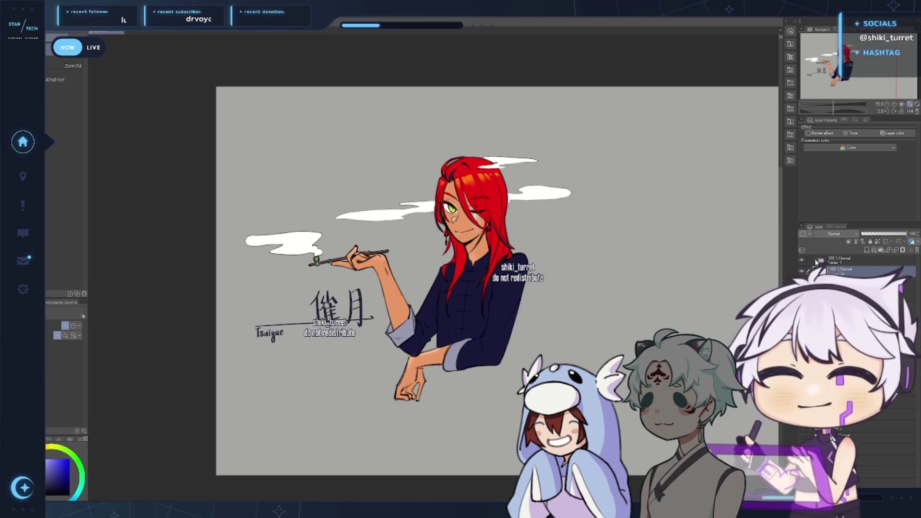
Remove the watermark covering the 催月 lettering, keeping only the one on the figure's shoulder
{"action": "left_click", "coordinate": [801, 283]}
{"action": "left_click", "coordinate": [801, 283]}
{"action": "left_click", "coordinate": [801, 271]}
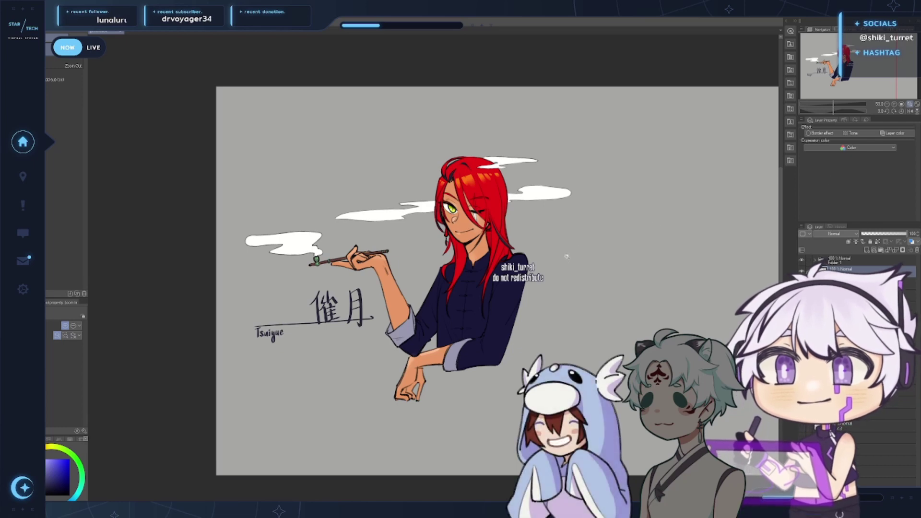
{"action": "scroll", "coordinate": [545, 315], "scroll_direction": "up", "scroll_amount": 3}
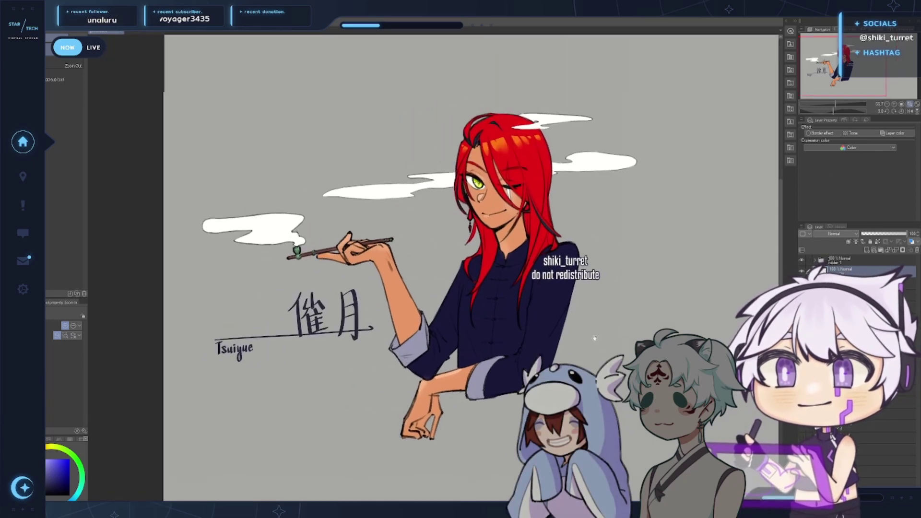
{"action": "scroll", "coordinate": [594, 344], "scroll_direction": "down", "scroll_amount": 4}
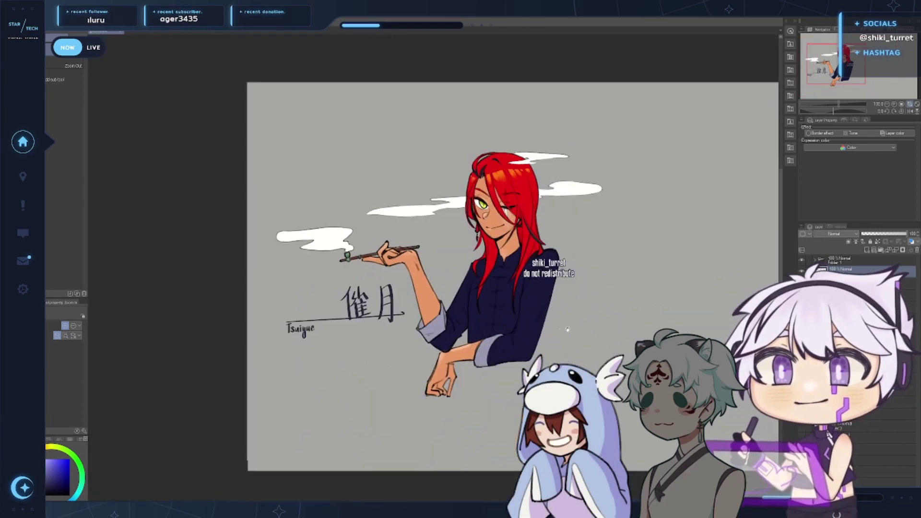
{"action": "mouse_move", "coordinate": [564, 302]}
{"action": "left_mouse_down"}
{"action": "mouse_move", "coordinate": [533, 308]}
{"action": "mouse_move", "coordinate": [549, 297]}
{"action": "left_mouse_up"}
{"action": "left_click_drag", "start_coordinate": [570, 240], "coordinate": [545, 232]}
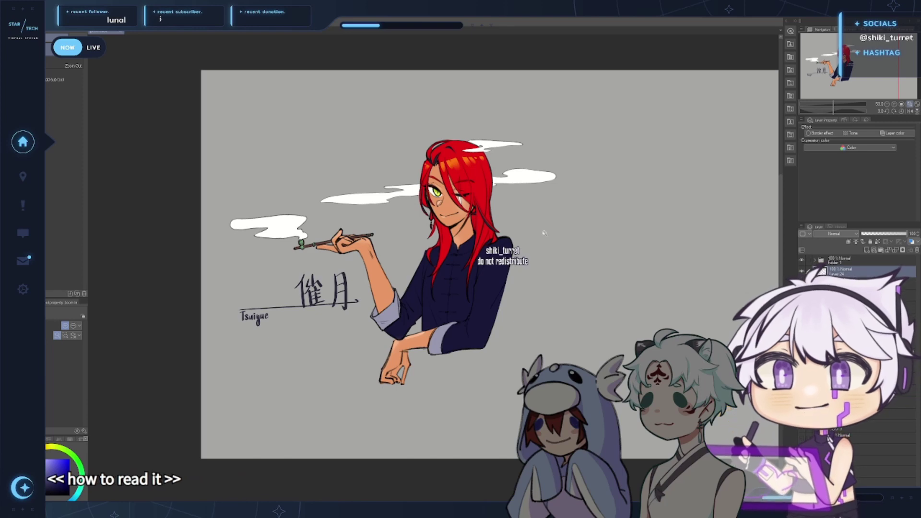
Find the layer holding the eye colour by toggling layer visibility and sample the yellow-green of the iris
{"action": "scroll", "coordinate": [433, 217], "scroll_direction": "up", "scroll_amount": 2}
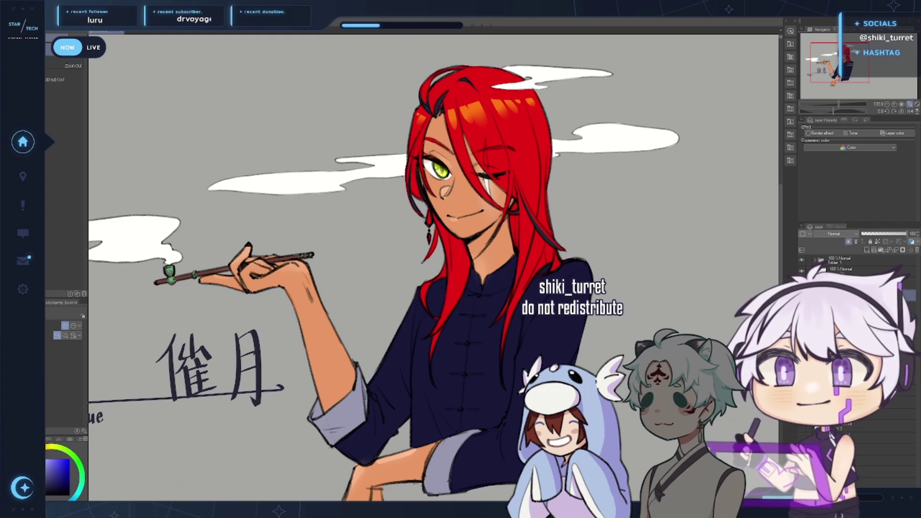
{"action": "left_click", "coordinate": [801, 336]}
{"action": "left_click", "coordinate": [801, 315]}
{"action": "left_click", "coordinate": [801, 336]}
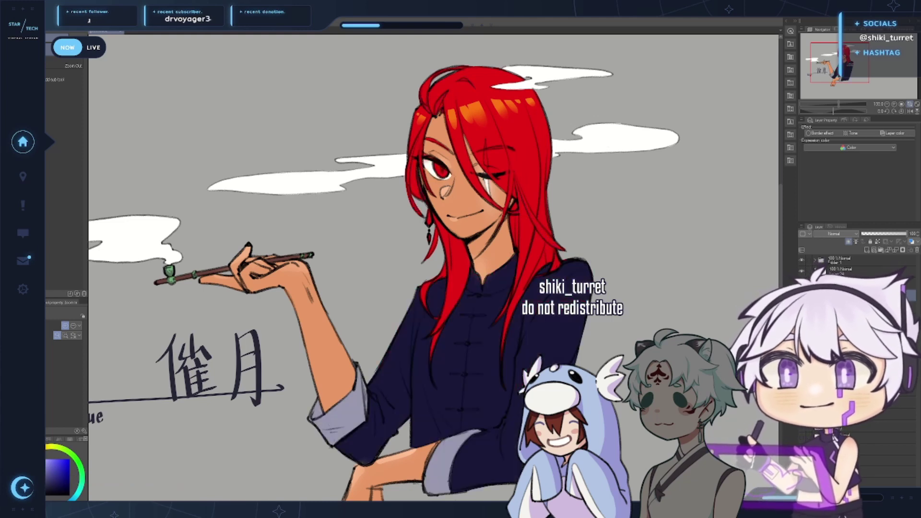
{"action": "left_click", "coordinate": [801, 314]}
{"action": "left_click", "coordinate": [427, 224]}
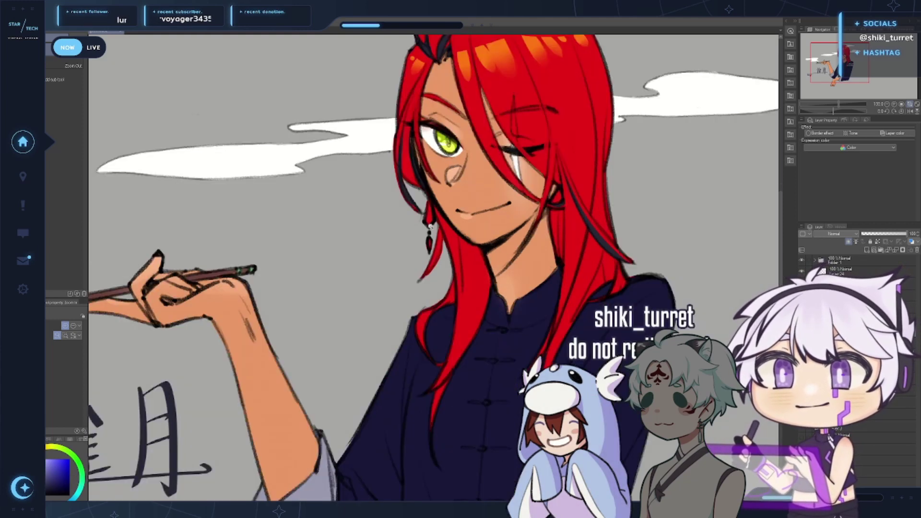
{"action": "left_click", "coordinate": [427, 225]}
{"action": "left_click_drag", "start_coordinate": [426, 224], "coordinate": [383, 228]}
{"action": "left_click", "coordinate": [412, 131], "text": "alt"}
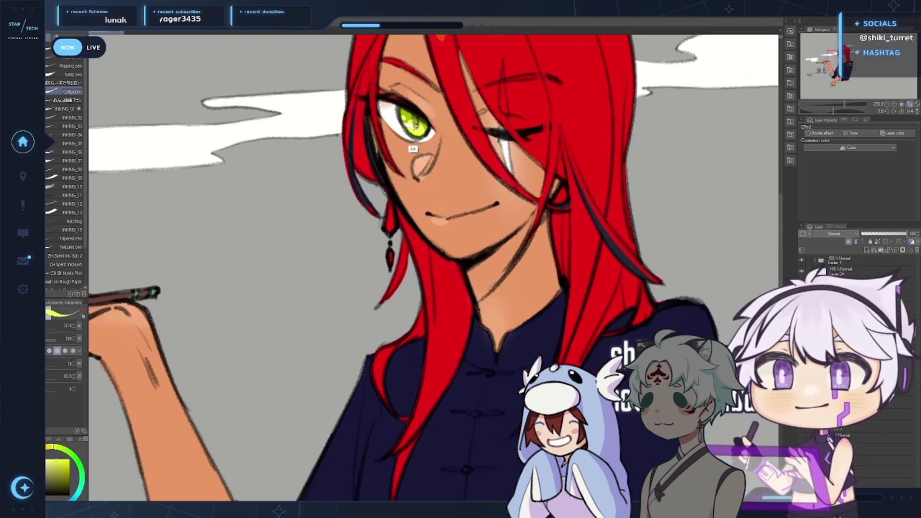
{"action": "left_click_drag", "start_coordinate": [405, 194], "coordinate": [403, 189]}
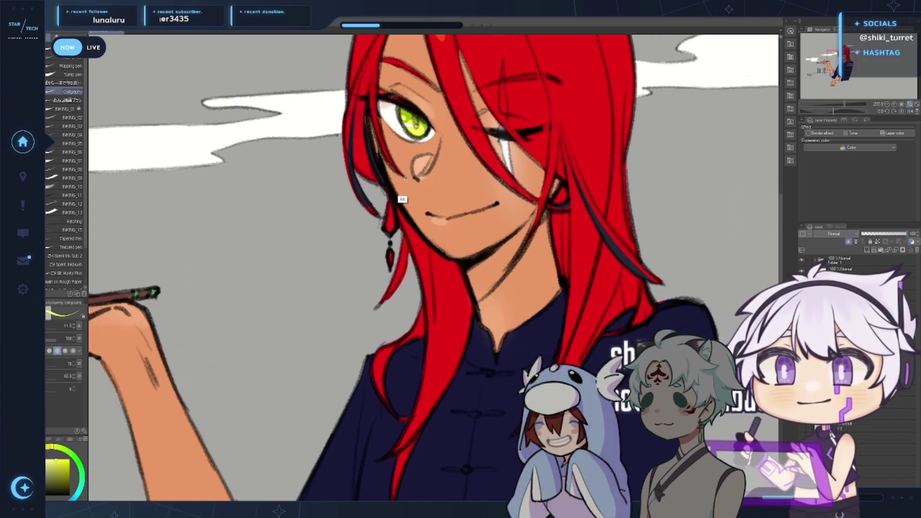
Paint the dangling earring yellow-green with the Turnip pen
{"action": "key", "text": "p"}
{"action": "key", "text": "p"}
{"action": "key", "text": "comma"}
{"action": "key", "text": "p"}
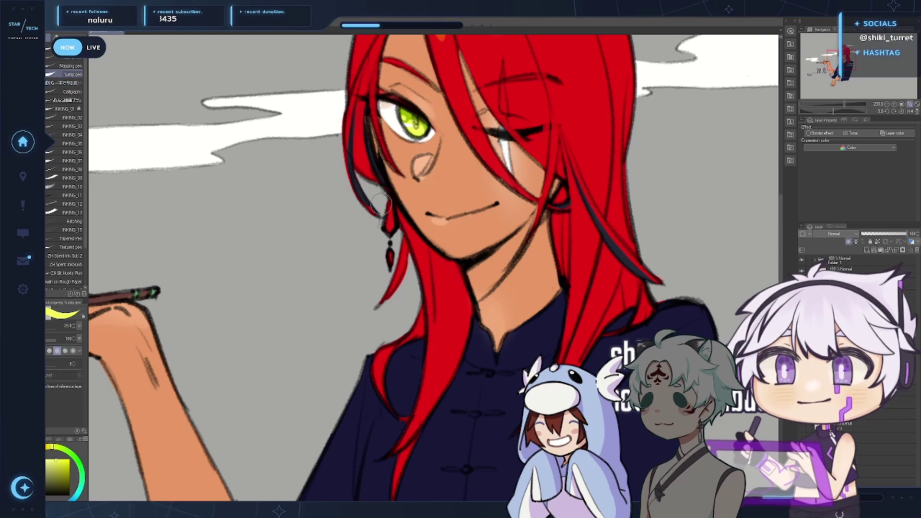
{"action": "left_click_drag", "start_coordinate": [387, 198], "coordinate": [390, 250]}
{"action": "left_click_drag", "start_coordinate": [431, 384], "coordinate": [449, 375]}
{"action": "left_click_drag", "start_coordinate": [380, 363], "coordinate": [369, 277]}
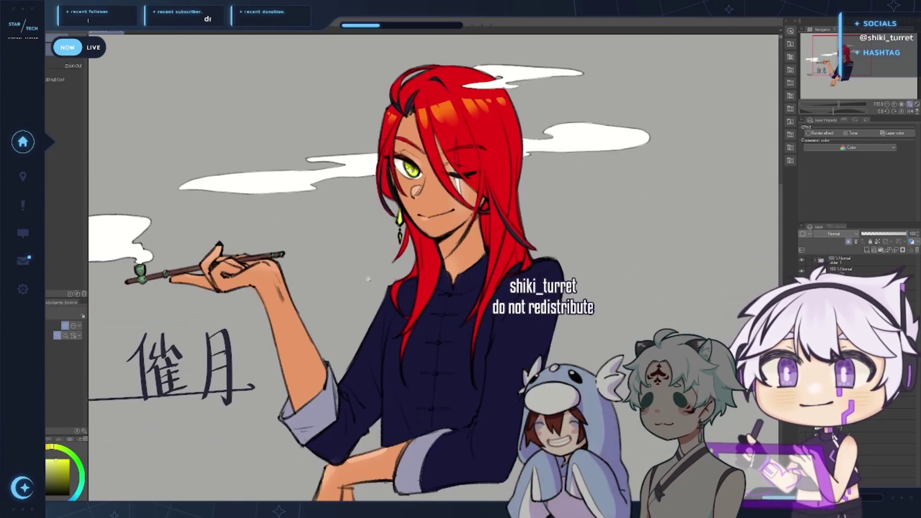
Choose a darker golden yellow and shade the dangling earring with it
{"action": "mouse_move", "coordinate": [56, 459]}
{"action": "left_mouse_down"}
{"action": "mouse_move", "coordinate": [62, 467]}
{"action": "mouse_move", "coordinate": [41, 449]}
{"action": "left_mouse_up"}
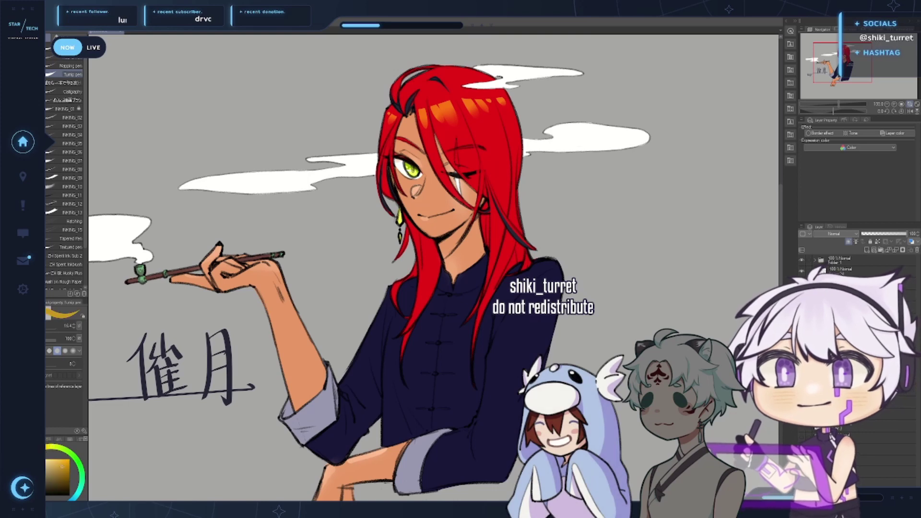
{"action": "left_click", "coordinate": [403, 214], "text": "ctrl"}
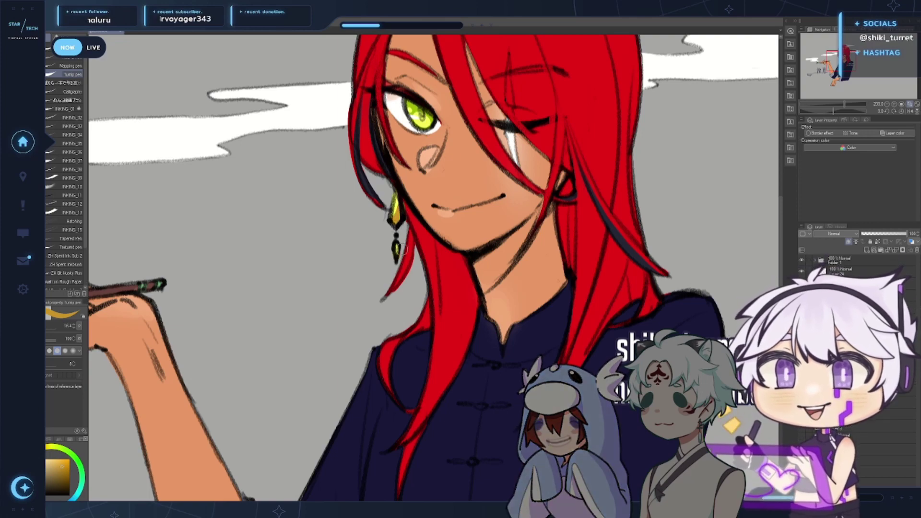
{"action": "left_click", "coordinate": [605, 282], "text": "alt"}
{"action": "left_click", "coordinate": [562, 335], "text": "ctrl"}
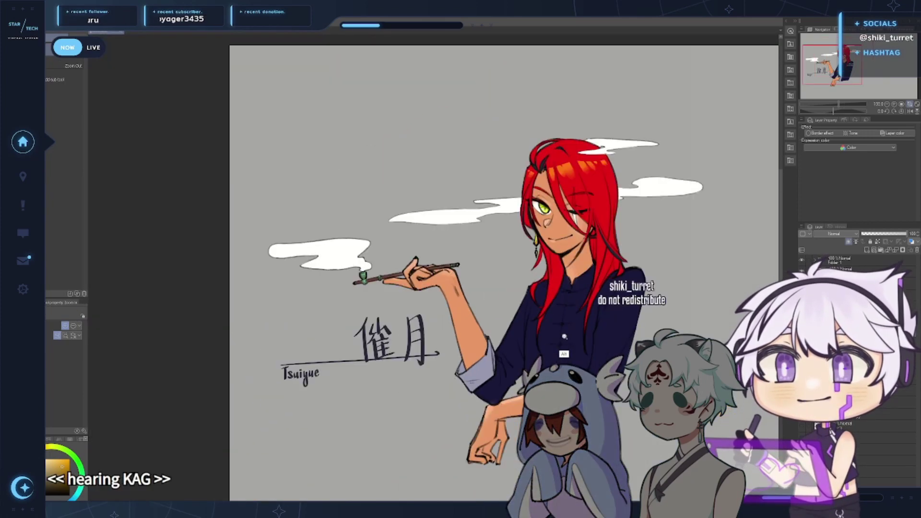
{"action": "left_click_drag", "start_coordinate": [503, 371], "coordinate": [431, 357]}
{"action": "left_click_drag", "start_coordinate": [287, 467], "coordinate": [297, 450]}
{"action": "left_click_drag", "start_coordinate": [205, 455], "coordinate": [193, 465]}
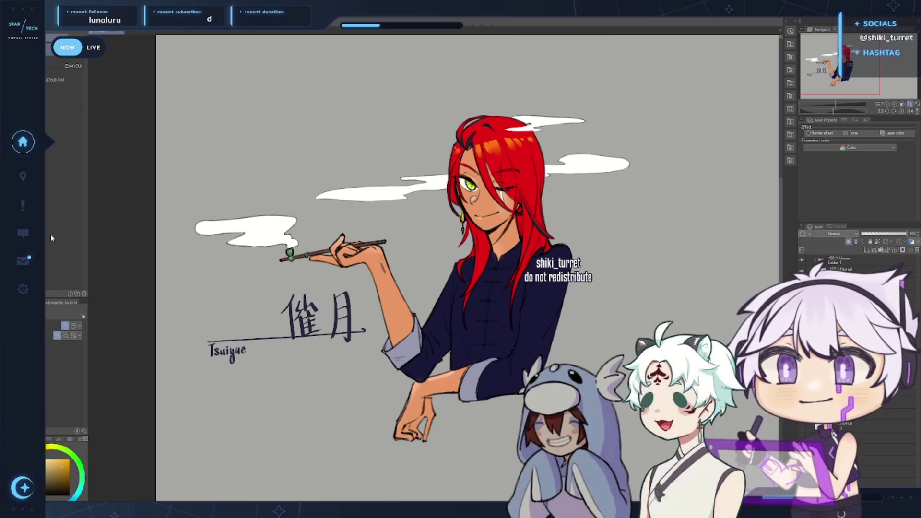
{"action": "left_click_drag", "start_coordinate": [679, 213], "coordinate": [657, 228]}
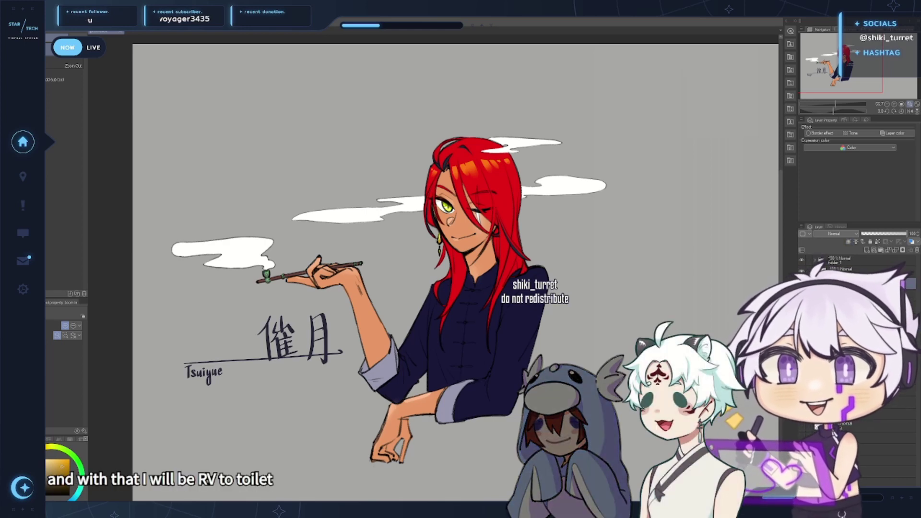
Letter a large black "BRB" in the empty area above the smoke, and delete it after the break
{"action": "key", "text": "p"}
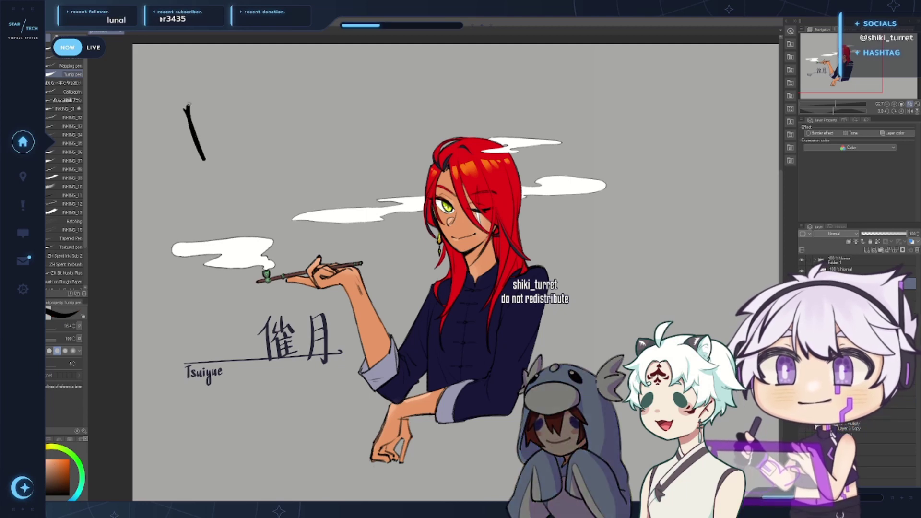
{"action": "left_click_drag", "start_coordinate": [222, 99], "coordinate": [235, 144]}
{"action": "mouse_move", "coordinate": [220, 99]}
{"action": "left_mouse_down"}
{"action": "mouse_move", "coordinate": [230, 132]}
{"action": "mouse_move", "coordinate": [230, 124]}
{"action": "mouse_move", "coordinate": [260, 138]}
{"action": "left_mouse_up"}
{"action": "mouse_move", "coordinate": [254, 89]}
{"action": "left_mouse_down"}
{"action": "mouse_move", "coordinate": [266, 125]}
{"action": "mouse_move", "coordinate": [277, 99]}
{"action": "mouse_move", "coordinate": [272, 144]}
{"action": "left_mouse_up"}
{"action": "left_click_drag", "start_coordinate": [252, 89], "coordinate": [269, 142]}
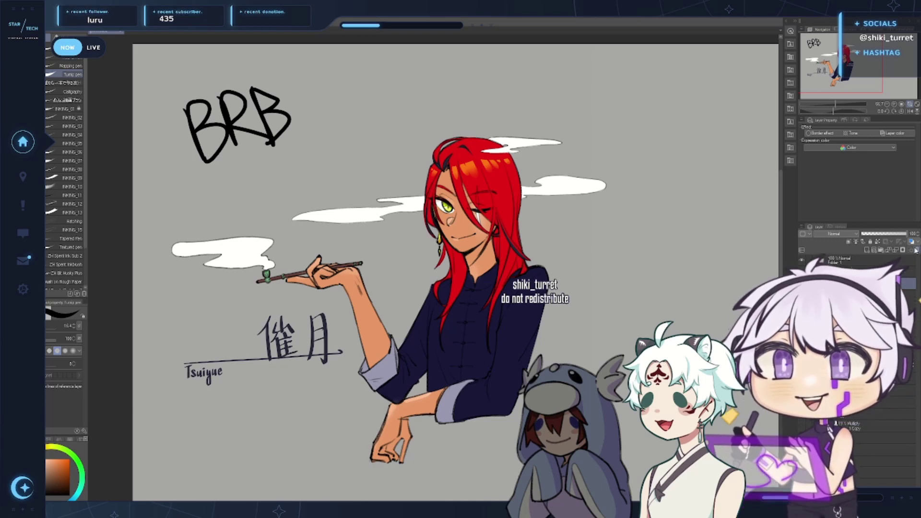
{"action": "left_click", "coordinate": [916, 250]}
Identify the line art layer by toggling it and give the 催月 lettering layer a white edge border 4.0 thick
{"action": "left_click", "coordinate": [802, 283]}
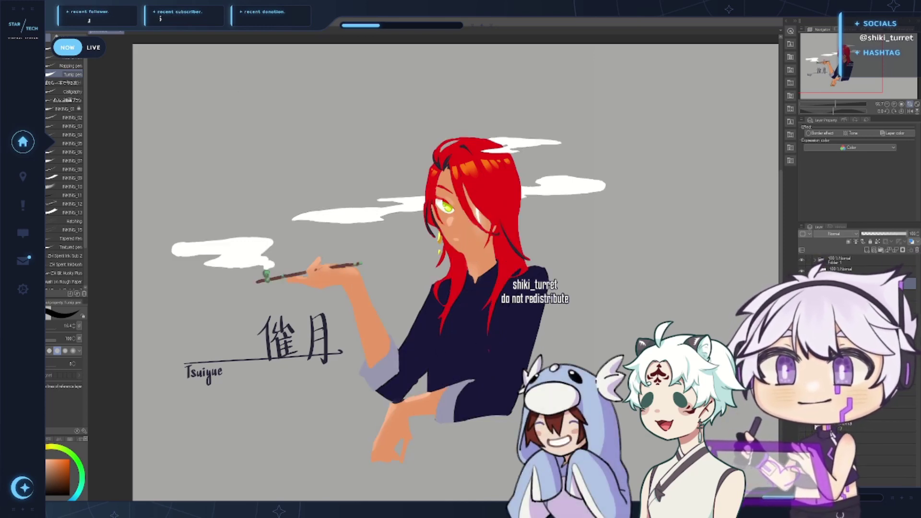
{"action": "left_click", "coordinate": [801, 282]}
{"action": "left_click", "coordinate": [844, 269]}
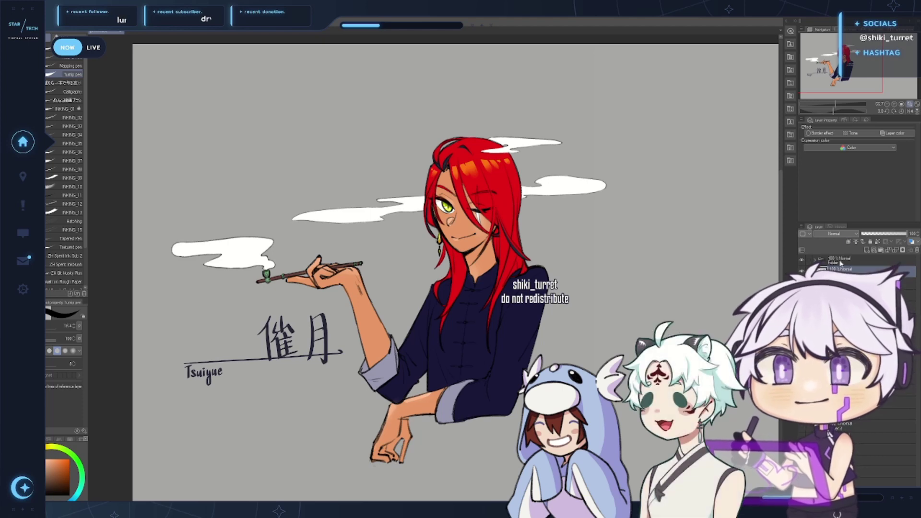
{"action": "left_click", "coordinate": [822, 132]}
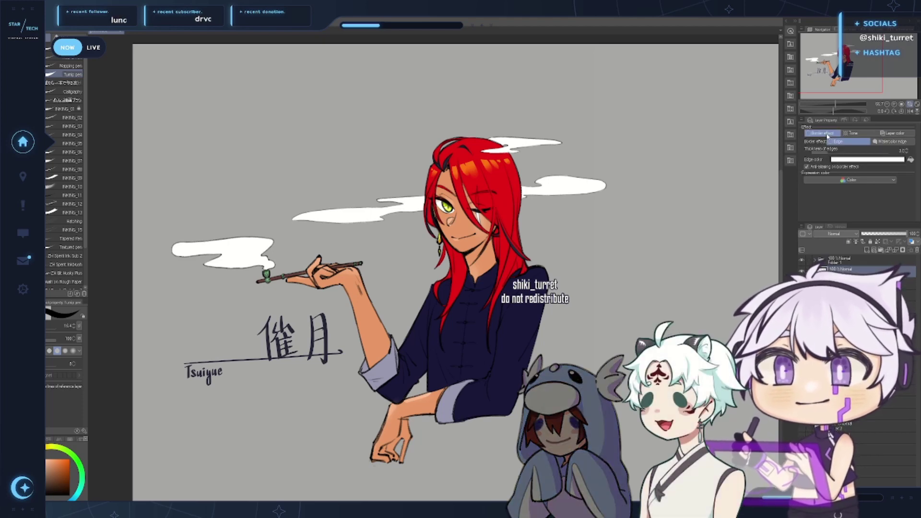
{"action": "left_click", "coordinate": [906, 150]}
{"action": "left_click", "coordinate": [906, 150]}
{"action": "left_click", "coordinate": [907, 149]}
{"action": "left_click", "coordinate": [907, 150]}
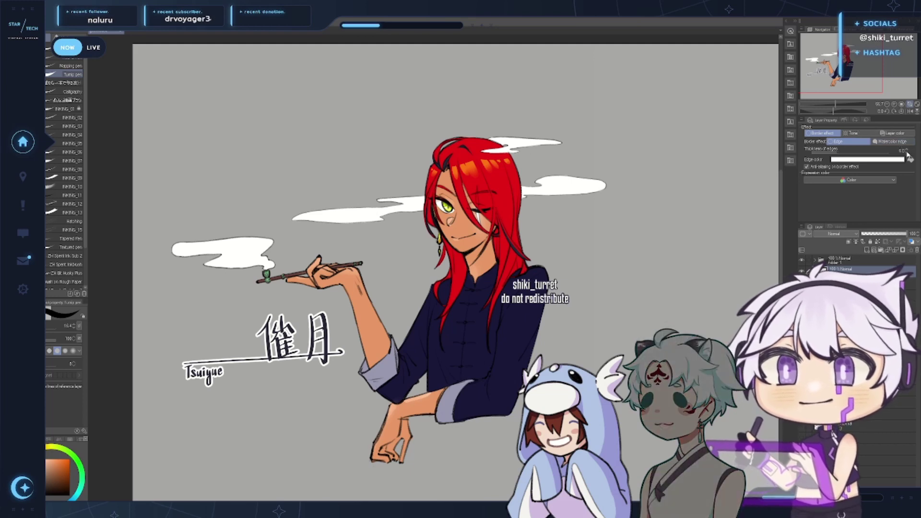
{"action": "left_click", "coordinate": [902, 142]}
{"action": "key", "text": "ctrl+z"}
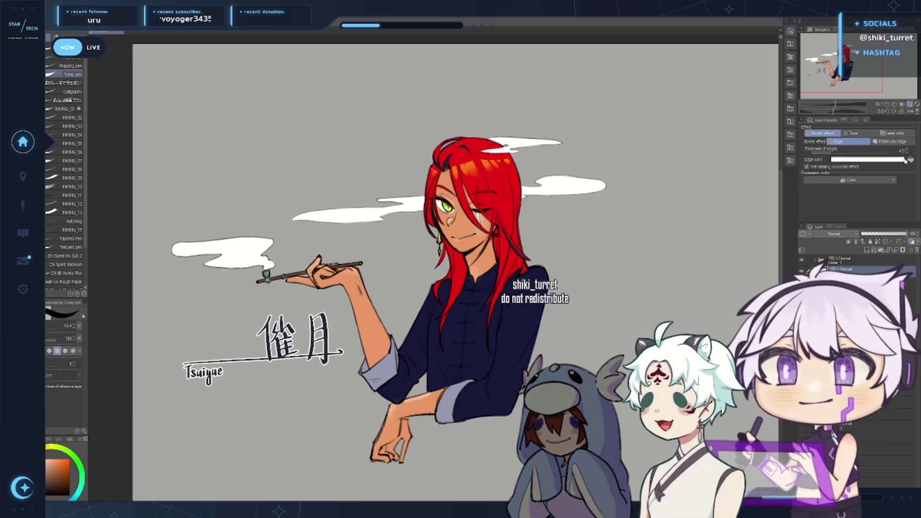
{"action": "key", "text": "ctrl+z"}
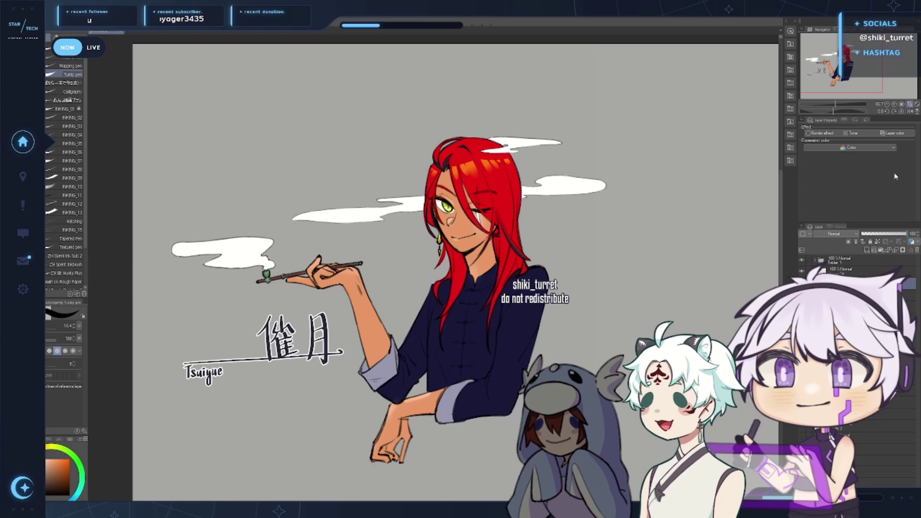
Apply a watercolor edge border effect to the figure's line art with range 1.0 and a reduced opacity
{"action": "left_click", "coordinate": [833, 135]}
{"action": "left_click", "coordinate": [888, 142]}
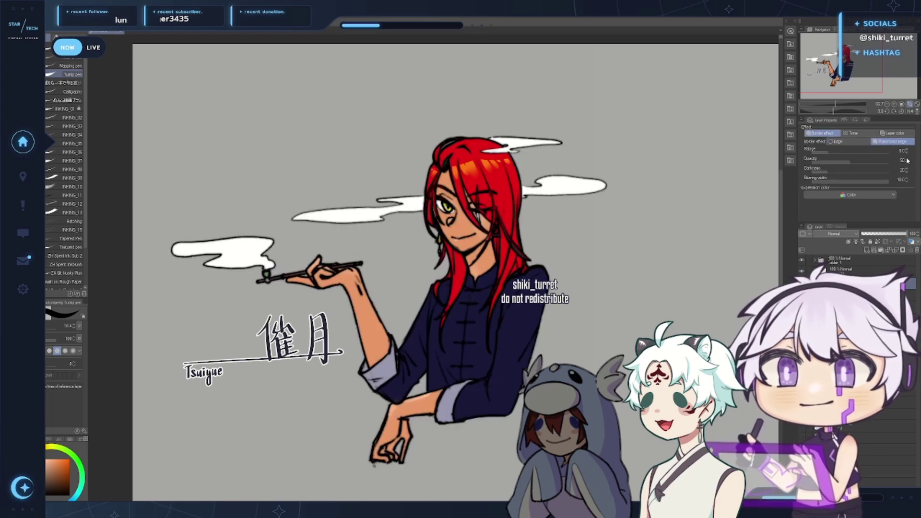
{"action": "left_click", "coordinate": [906, 153]}
{"action": "left_click", "coordinate": [906, 153]}
{"action": "left_click", "coordinate": [905, 153]}
{"action": "left_click", "coordinate": [906, 150]}
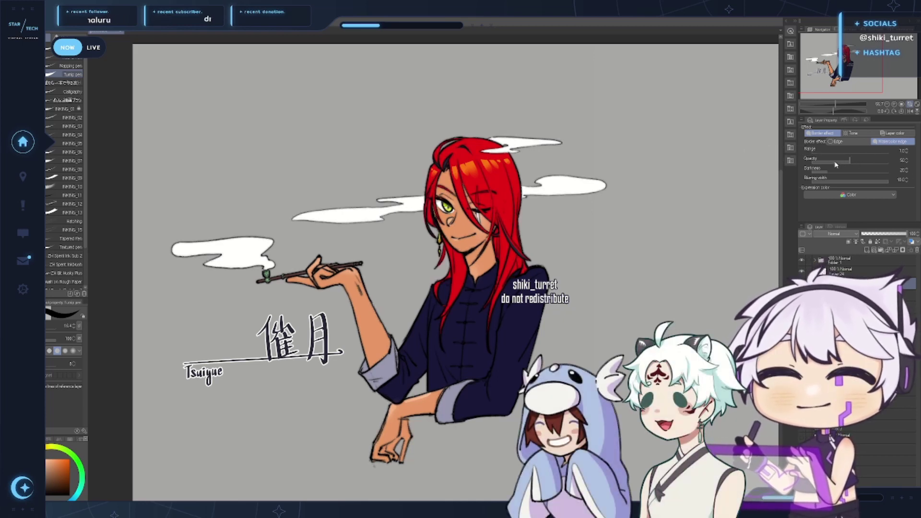
{"action": "left_click_drag", "start_coordinate": [844, 164], "coordinate": [829, 166]}
{"action": "left_click_drag", "start_coordinate": [639, 319], "coordinate": [613, 312]}
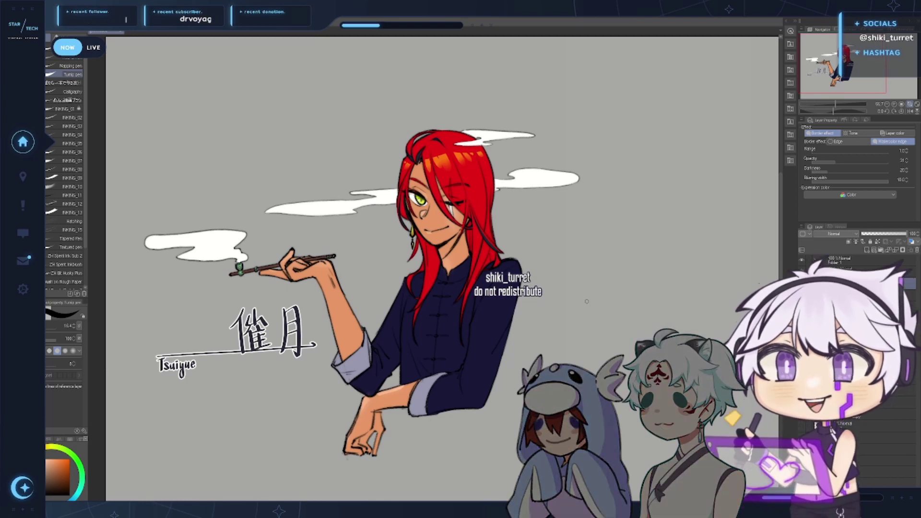
Remove the border effect from the 催月 lettering layer
{"action": "left_click", "coordinate": [879, 271]}
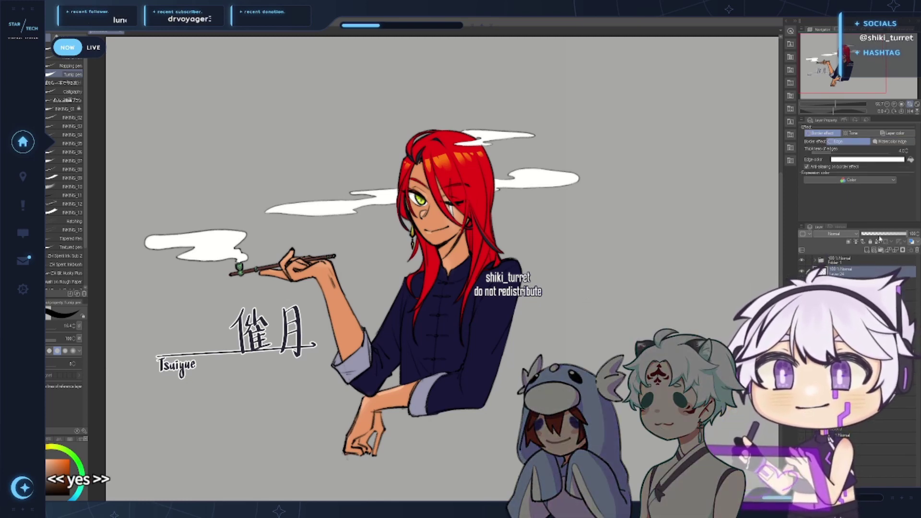
{"action": "left_click", "coordinate": [841, 133]}
{"action": "left_click_drag", "start_coordinate": [552, 263], "coordinate": [604, 285]}
{"action": "left_click_drag", "start_coordinate": [687, 308], "coordinate": [668, 315]}
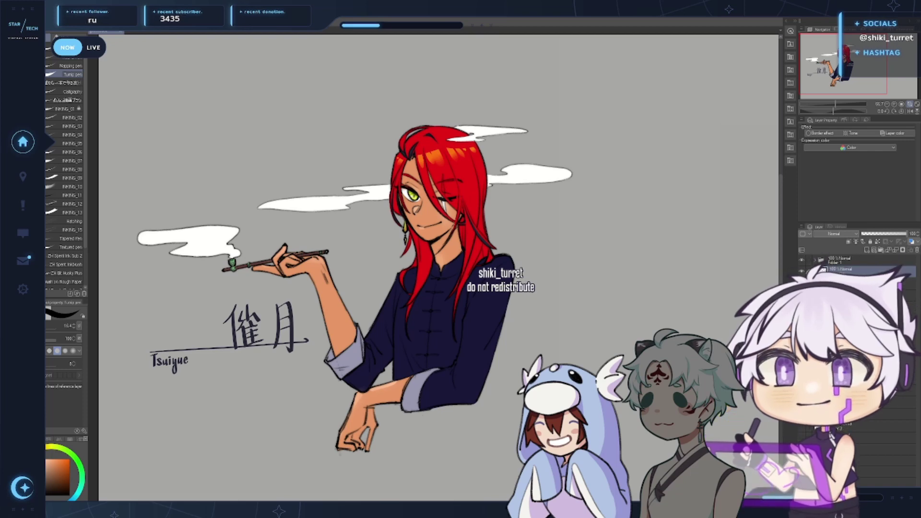
Identify the smoke layer by toggling its visibility and soften the puffs' edges with the Smooth watercolor brush
{"action": "left_click", "coordinate": [863, 402]}
{"action": "left_click", "coordinate": [801, 402]}
{"action": "left_click", "coordinate": [801, 402]}
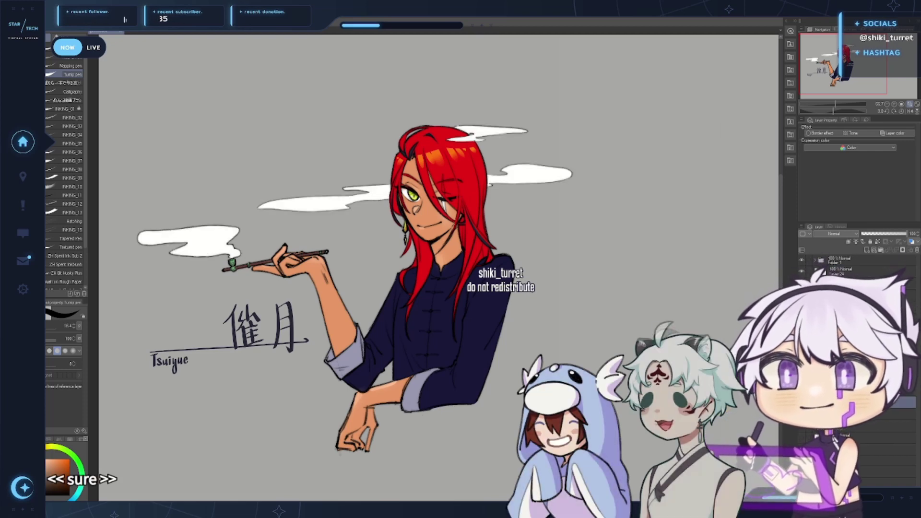
{"action": "key", "text": "b"}
{"action": "mouse_move", "coordinate": [229, 198]}
{"action": "left_mouse_down"}
{"action": "mouse_move", "coordinate": [325, 182]}
{"action": "mouse_move", "coordinate": [232, 207]}
{"action": "left_mouse_up"}
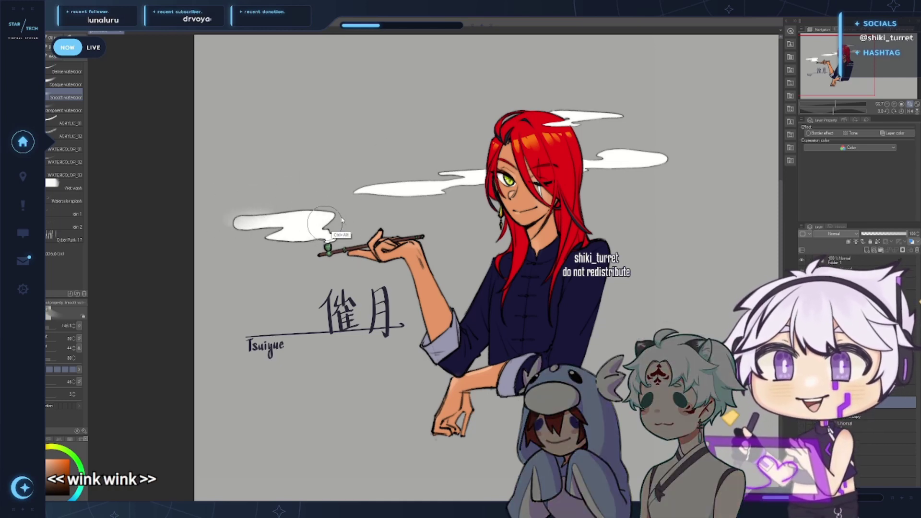
{"action": "left_click_drag", "start_coordinate": [335, 205], "coordinate": [337, 215]}
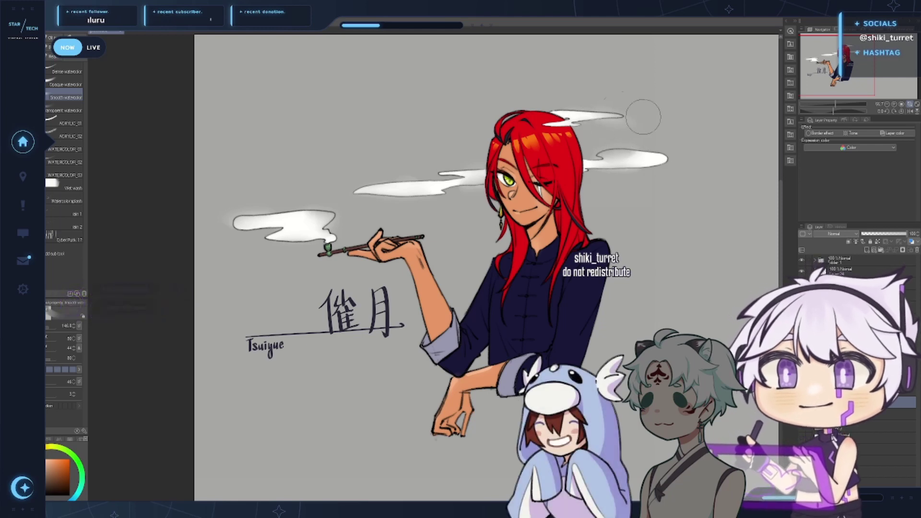
{"action": "left_click_drag", "start_coordinate": [660, 124], "coordinate": [593, 149]}
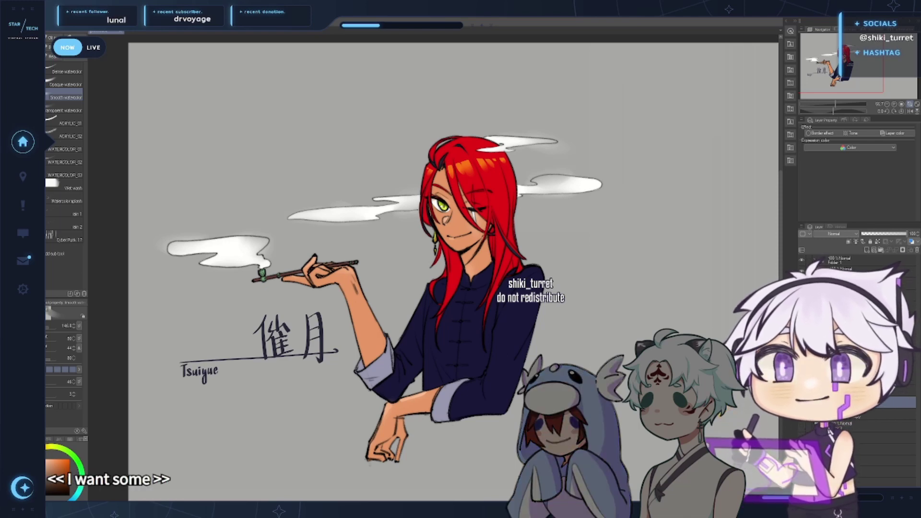
Add a layer above the line art and paint white over the outlines of the smoke puffs right of the head with the Turnip pen
{"action": "left_click", "coordinate": [859, 283]}
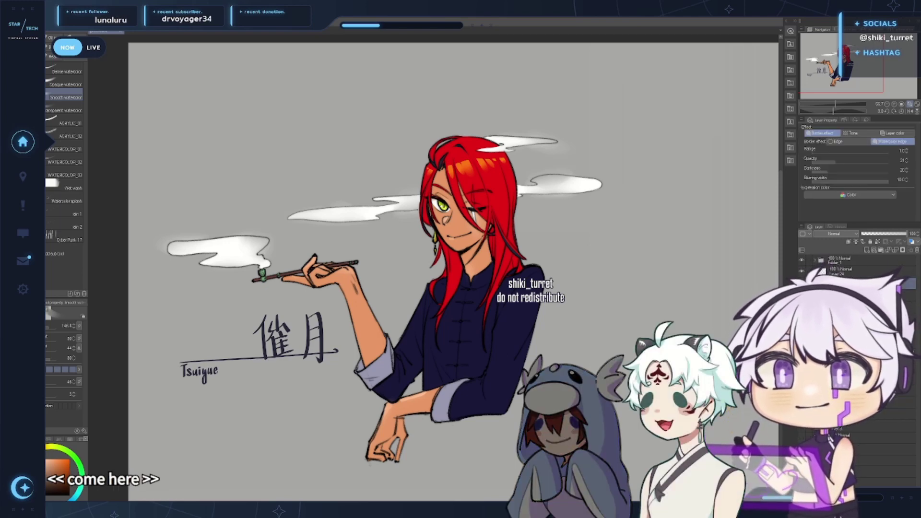
{"action": "left_click", "coordinate": [866, 251]}
{"action": "key", "text": "p"}
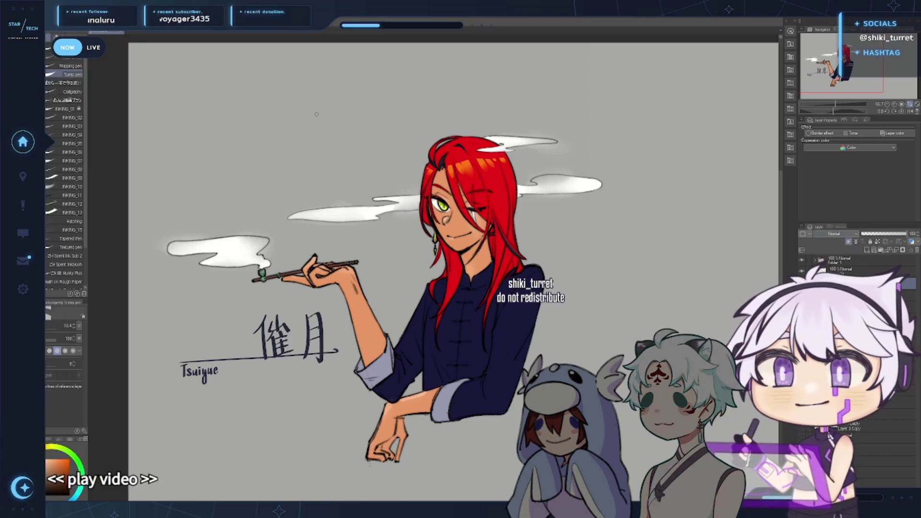
{"action": "left_click_drag", "start_coordinate": [525, 122], "coordinate": [498, 133]}
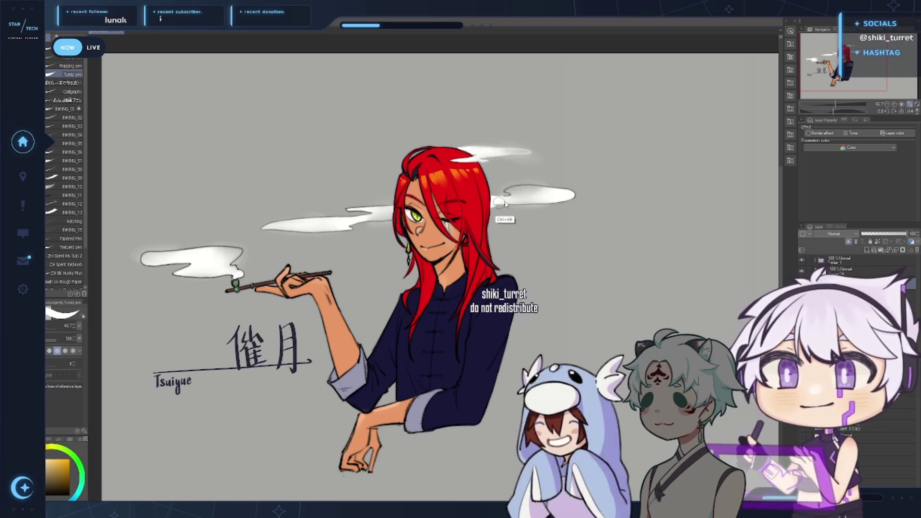
{"action": "left_click_drag", "start_coordinate": [540, 194], "coordinate": [564, 196]}
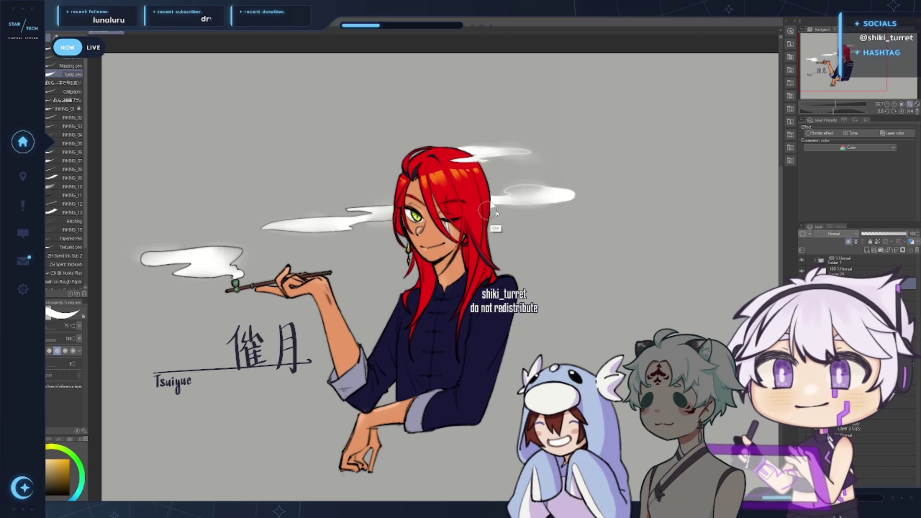
{"action": "left_click_drag", "start_coordinate": [494, 216], "coordinate": [486, 209]}
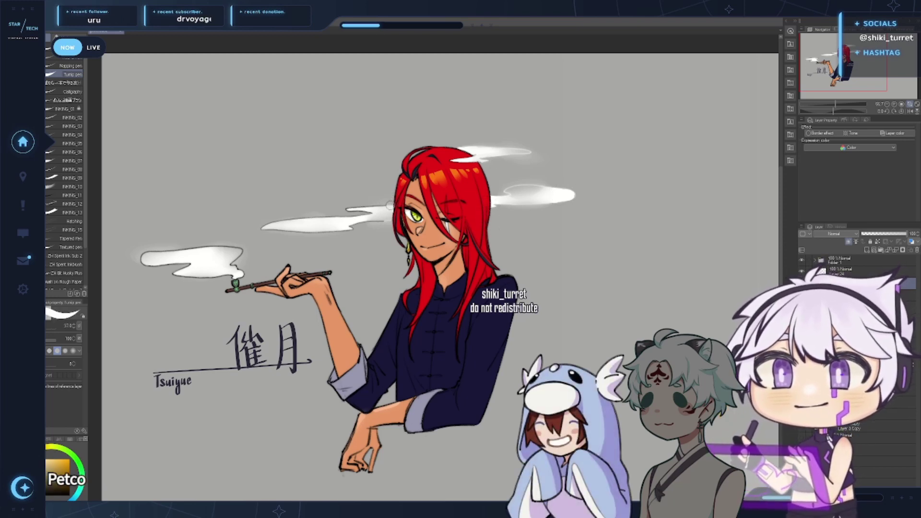
Paint white over the outlines of the long wisp beside the face and the smoke puff above the pipe
{"action": "left_click_drag", "start_coordinate": [389, 206], "coordinate": [507, 221]}
{"action": "mouse_move", "coordinate": [489, 227]}
{"action": "left_mouse_down"}
{"action": "mouse_move", "coordinate": [497, 227]}
{"action": "mouse_move", "coordinate": [469, 221]}
{"action": "left_mouse_up"}
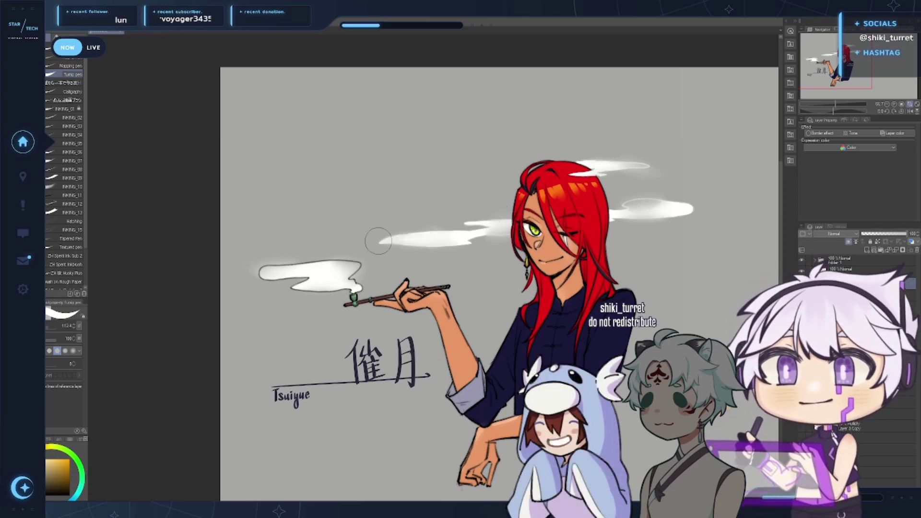
{"action": "left_click_drag", "start_coordinate": [265, 267], "coordinate": [352, 259]}
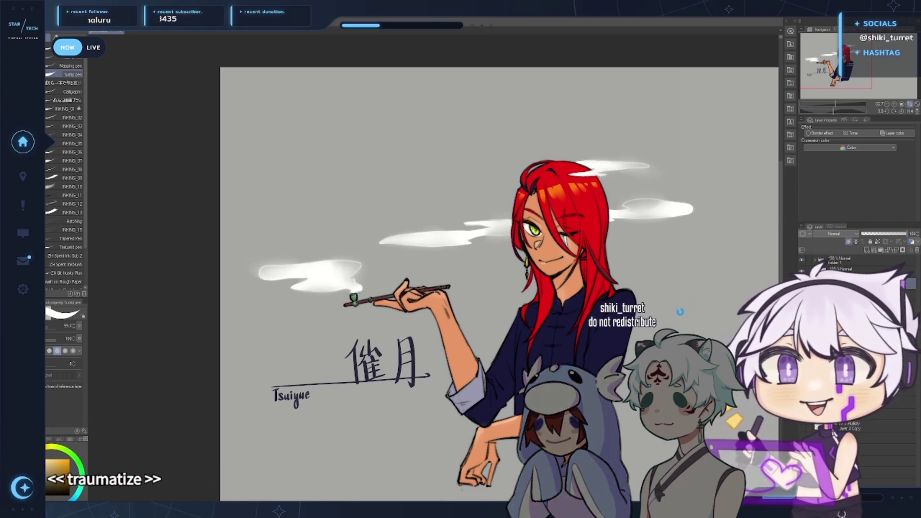
{"action": "mouse_move", "coordinate": [680, 311]}
{"action": "left_mouse_down"}
{"action": "mouse_move", "coordinate": [612, 332]}
{"action": "mouse_move", "coordinate": [645, 323]}
{"action": "mouse_move", "coordinate": [622, 315]}
{"action": "mouse_move", "coordinate": [614, 323]}
{"action": "mouse_move", "coordinate": [612, 309]}
{"action": "left_mouse_up"}
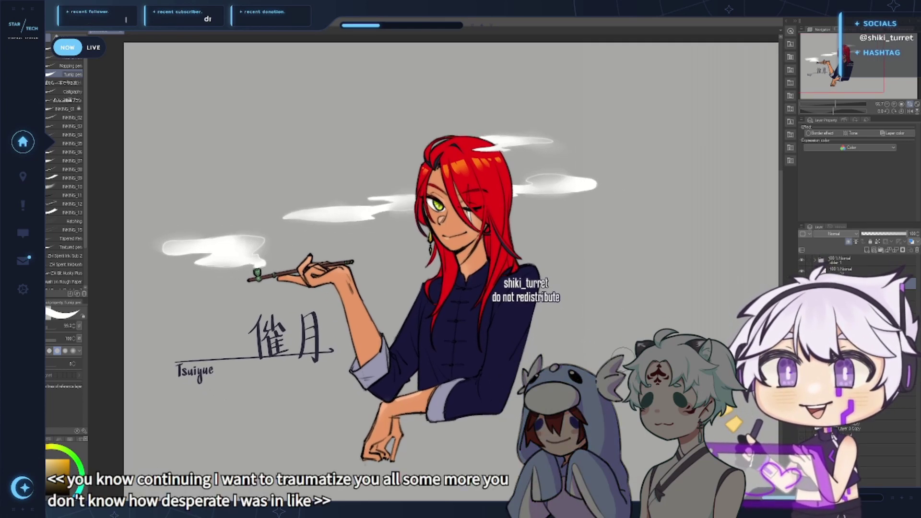
{"action": "left_click_drag", "start_coordinate": [525, 295], "coordinate": [531, 255]}
{"action": "left_click_drag", "start_coordinate": [589, 290], "coordinate": [599, 344]}
{"action": "left_click_drag", "start_coordinate": [499, 169], "coordinate": [491, 169]}
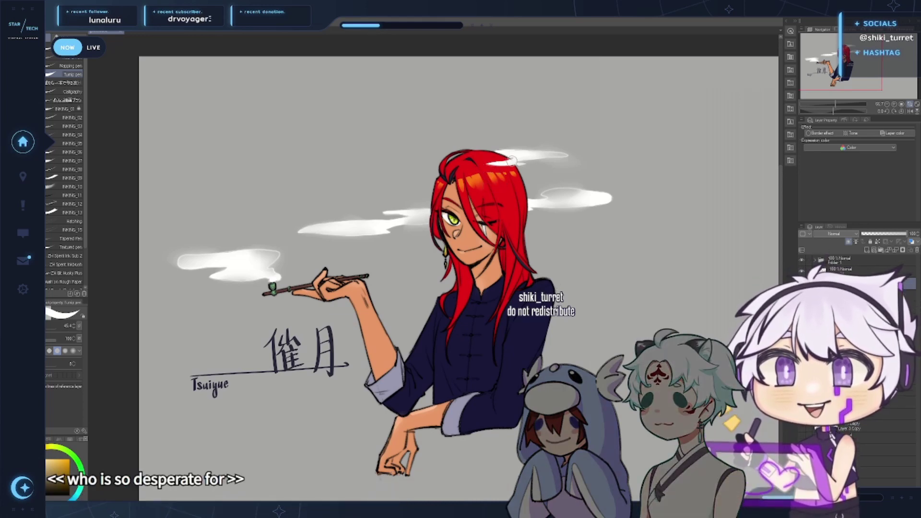
Paint a white streak beneath the closed eye and a thin white spike above it across the hair
{"action": "scroll", "coordinate": [514, 163], "scroll_direction": "up", "scroll_amount": 3}
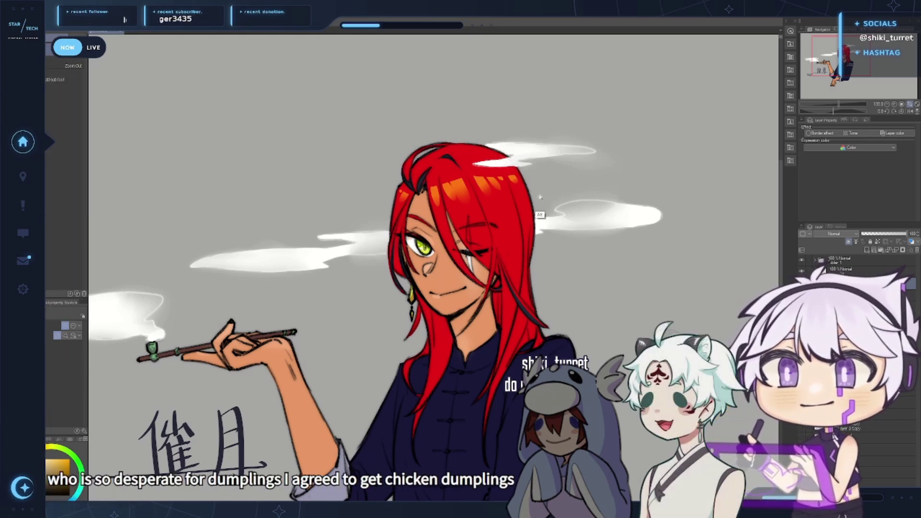
{"action": "scroll", "coordinate": [524, 163], "scroll_direction": "down", "scroll_amount": 4}
{"action": "scroll", "coordinate": [571, 183], "scroll_direction": "up", "scroll_amount": 1}
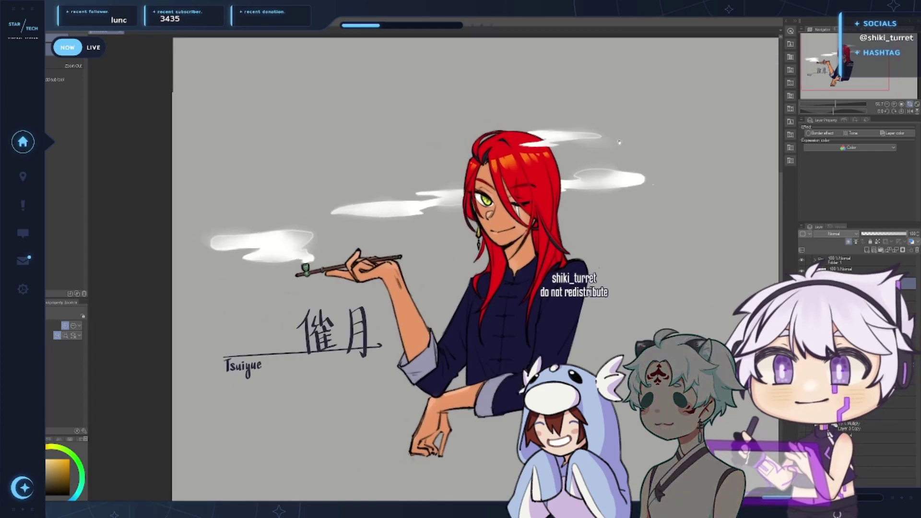
{"action": "left_click_drag", "start_coordinate": [613, 149], "coordinate": [569, 195]}
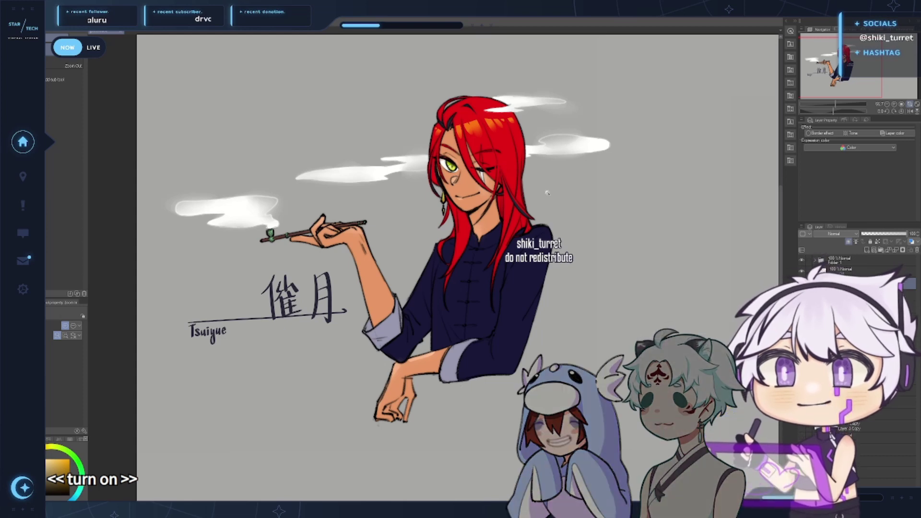
{"action": "mouse_move", "coordinate": [658, 303]}
{"action": "left_mouse_down"}
{"action": "mouse_move", "coordinate": [675, 298]}
{"action": "mouse_move", "coordinate": [656, 314]}
{"action": "left_mouse_up"}
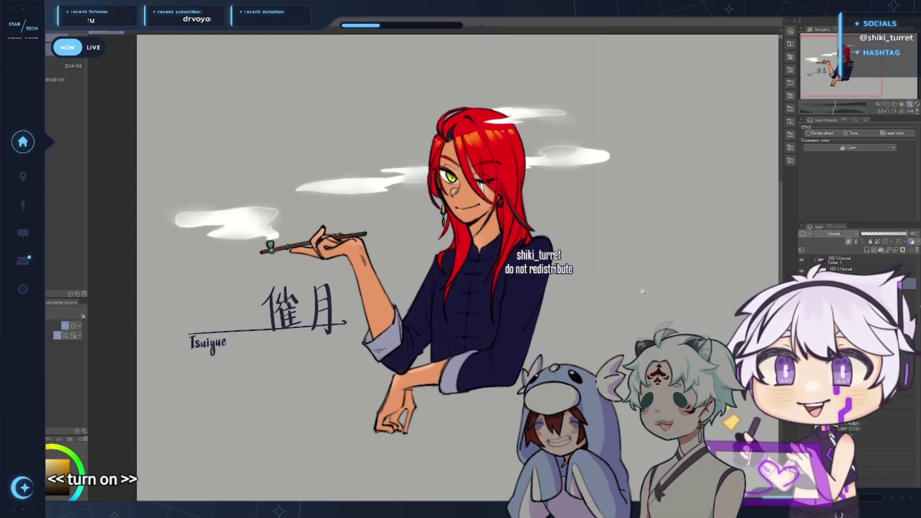
{"action": "left_click", "coordinate": [473, 187]}
{"action": "left_click_drag", "start_coordinate": [488, 189], "coordinate": [486, 189]}
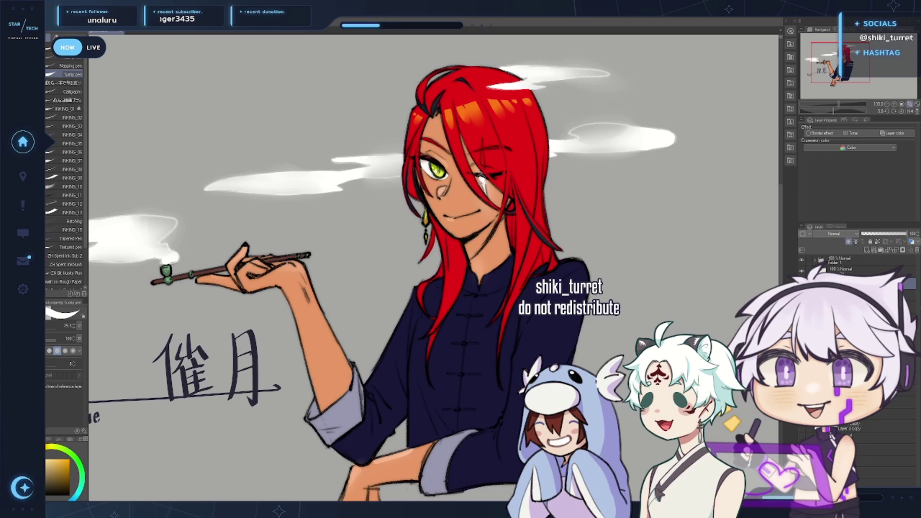
{"action": "left_click_drag", "start_coordinate": [485, 182], "coordinate": [482, 181]}
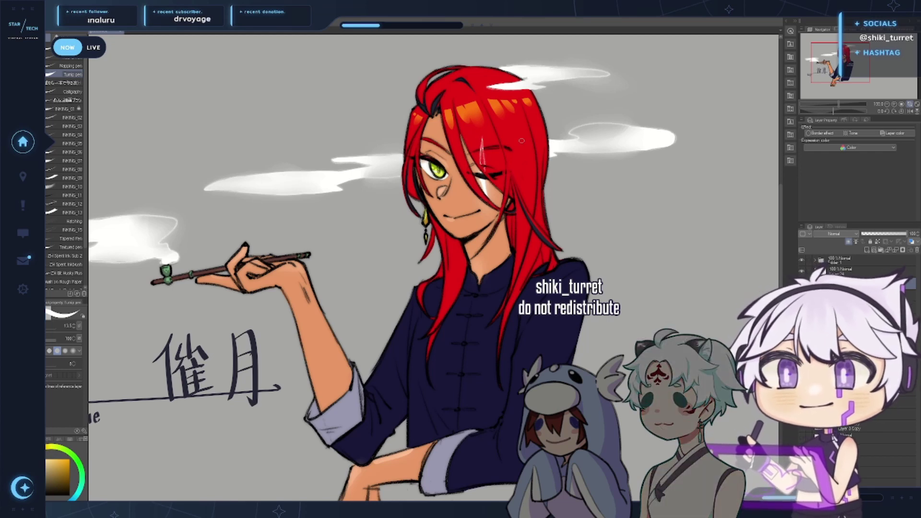
Review the whole figure, smoke and lettering from farther out
{"action": "left_click", "coordinate": [507, 396], "text": "ctrl+alt"}
{"action": "left_click_drag", "start_coordinate": [512, 393], "coordinate": [397, 378]}
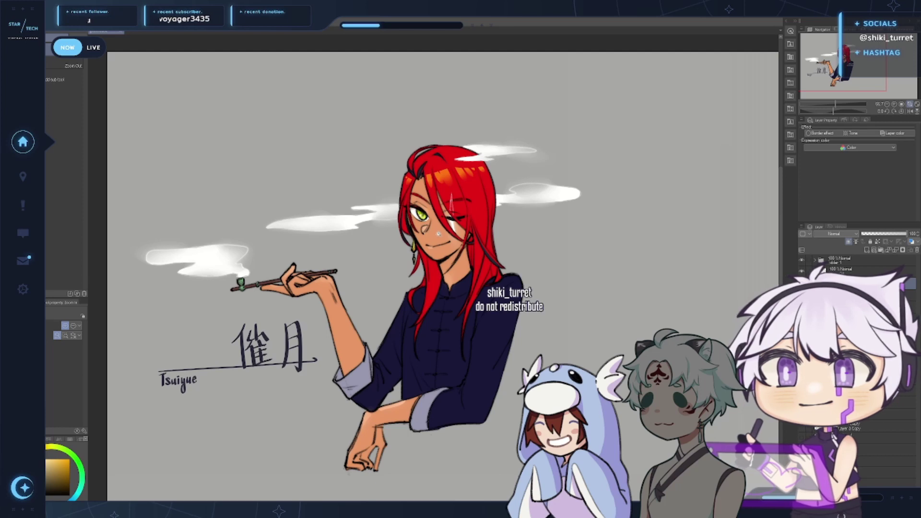
{"action": "left_click_drag", "start_coordinate": [513, 197], "coordinate": [583, 128]}
{"action": "left_click", "coordinate": [499, 158], "text": "ctrl"}
{"action": "key", "text": "ctrl+minus"}
{"action": "key", "text": "ctrl+minus"}
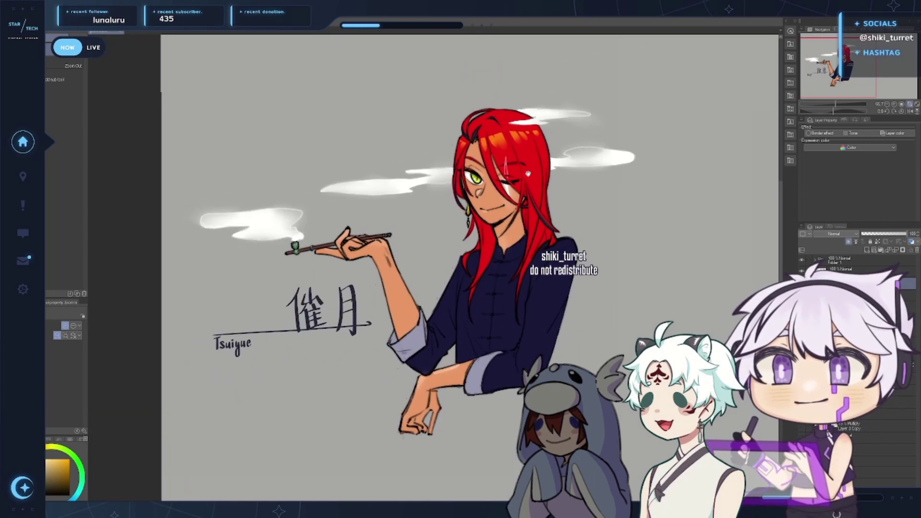
{"action": "left_click_drag", "start_coordinate": [528, 170], "coordinate": [594, 155]}
{"action": "left_click_drag", "start_coordinate": [661, 147], "coordinate": [681, 159]}
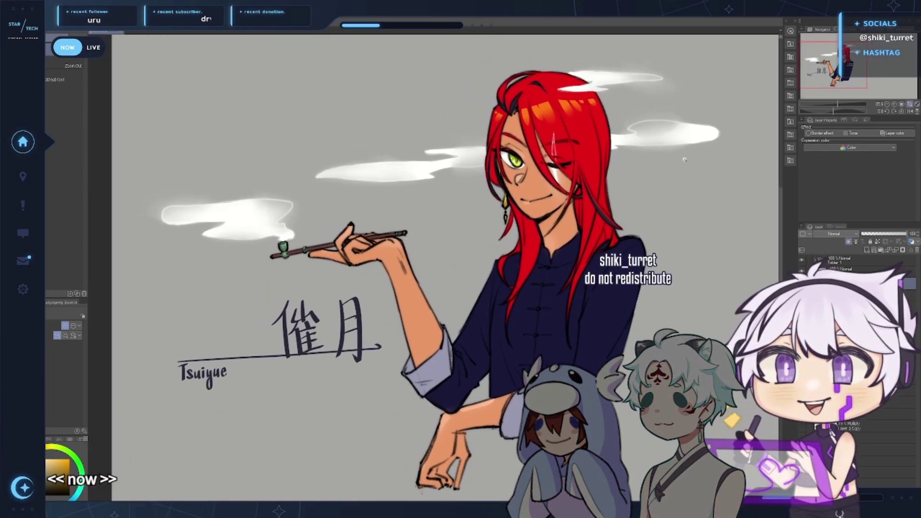
{"action": "left_click_drag", "start_coordinate": [659, 244], "coordinate": [635, 250]}
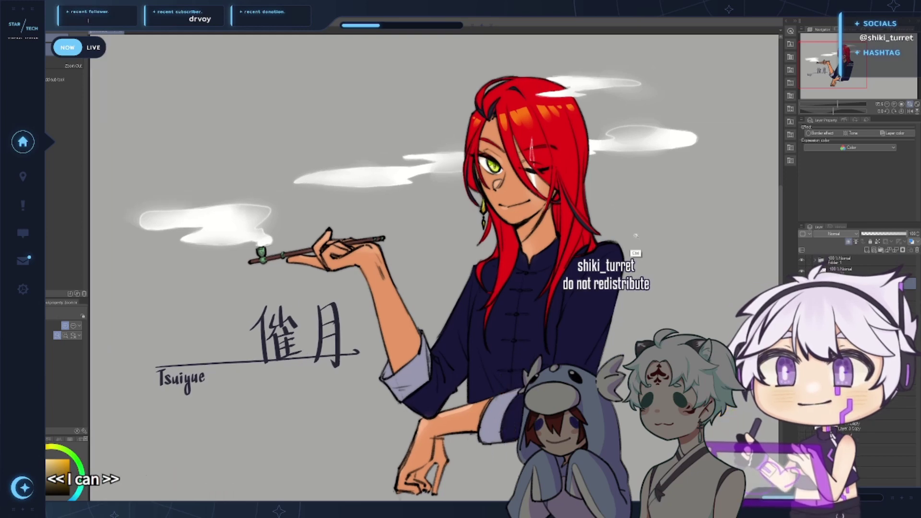
{"action": "left_click_drag", "start_coordinate": [627, 301], "coordinate": [647, 295]}
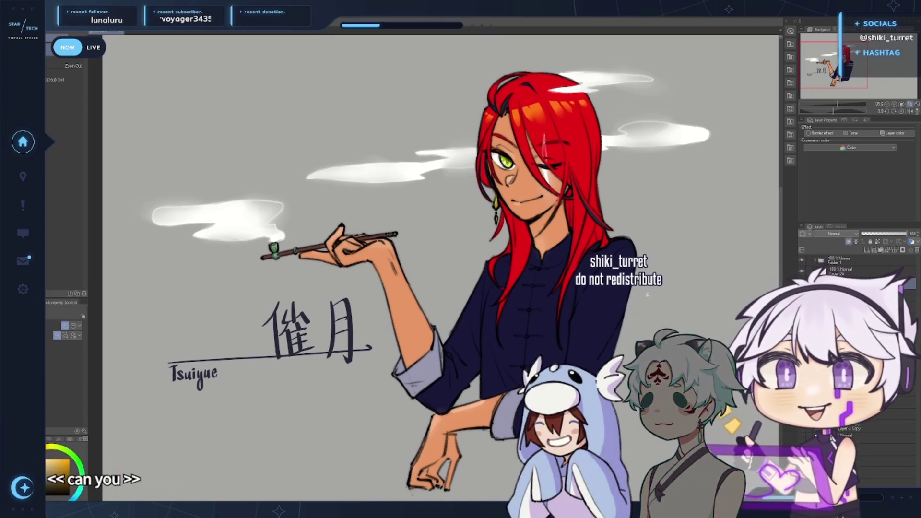
{"action": "left_click_drag", "start_coordinate": [648, 295], "coordinate": [589, 288]}
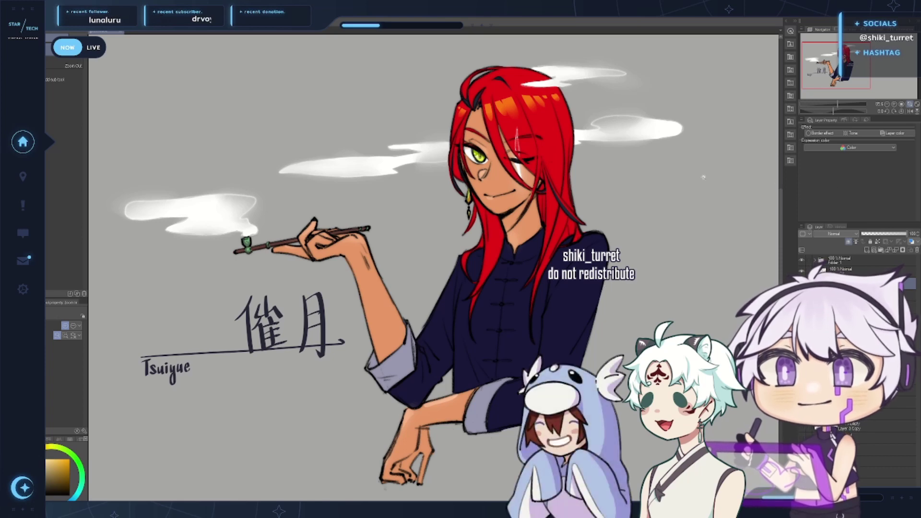
{"action": "left_click_drag", "start_coordinate": [713, 192], "coordinate": [711, 194]}
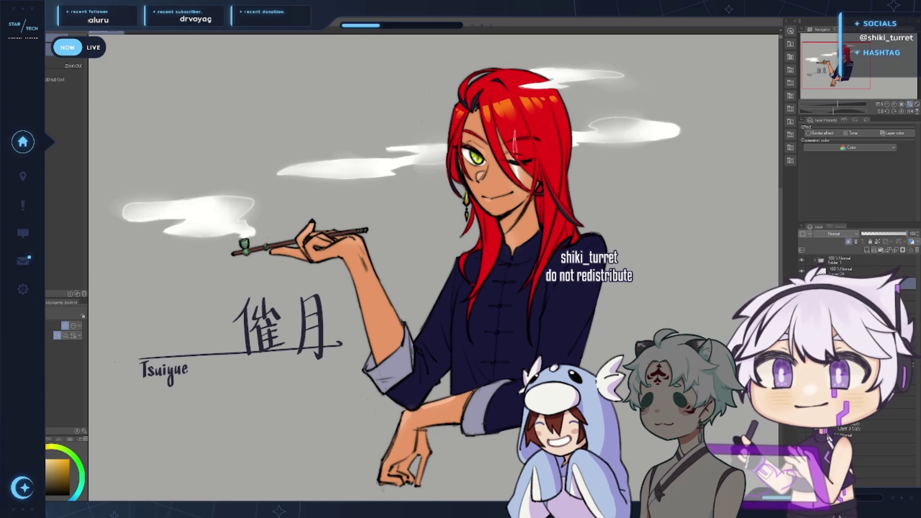
Group the finished character's layers into a folder
{"action": "left_click_drag", "start_coordinate": [671, 405], "coordinate": [195, 437]}
{"action": "left_click", "coordinate": [858, 295]}
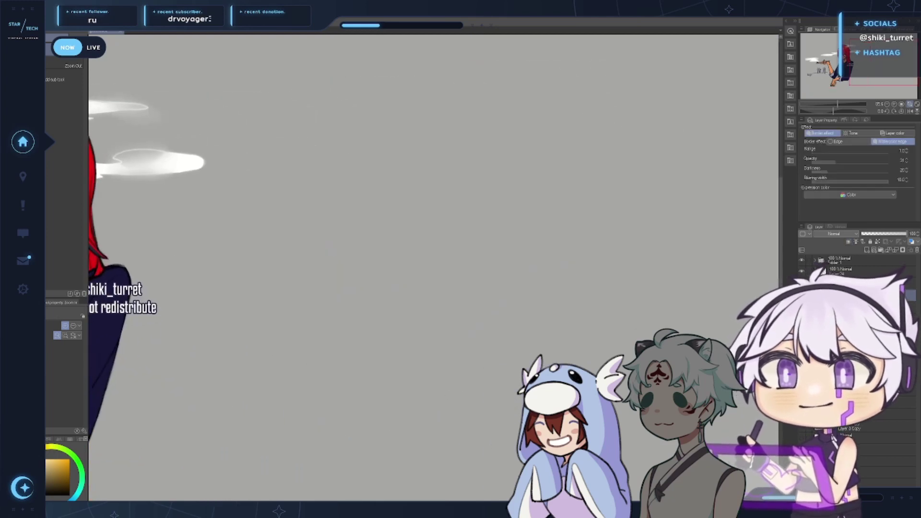
{"action": "left_click", "coordinate": [873, 283]}
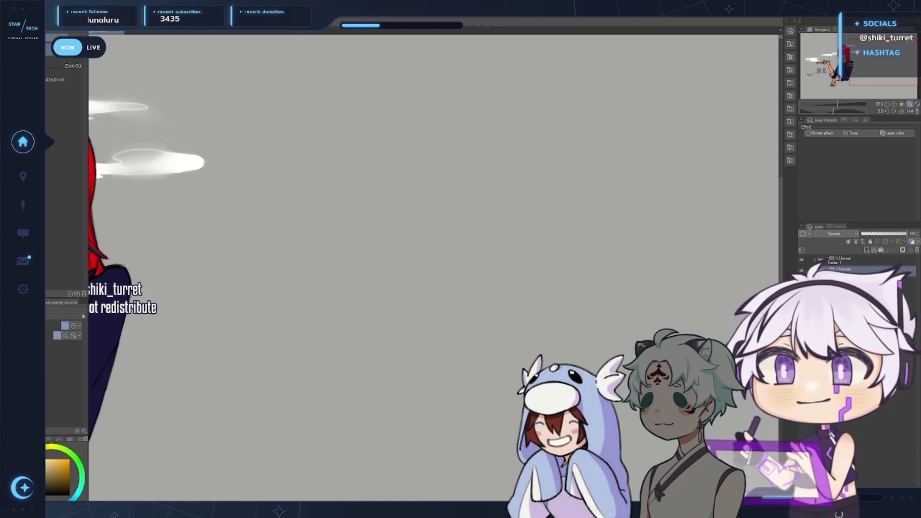
Check the older sketch groups by toggling their visibility, leaving the leaf sketch and Chinese notes hidden
{"action": "left_click", "coordinate": [802, 292]}
{"action": "left_click", "coordinate": [801, 293]}
{"action": "left_click", "coordinate": [801, 304]}
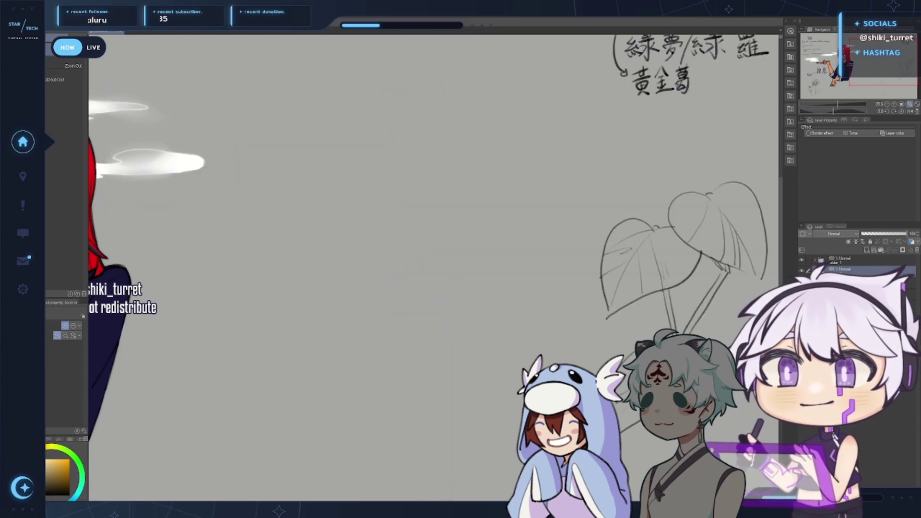
{"action": "left_click", "coordinate": [801, 304]}
{"action": "left_click", "coordinate": [801, 293]}
{"action": "left_click", "coordinate": [801, 293]}
{"action": "left_click", "coordinate": [801, 303]}
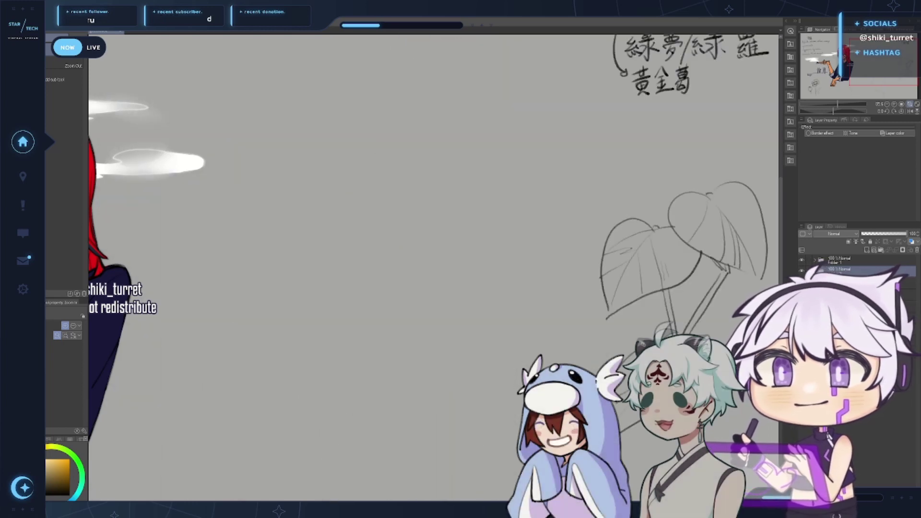
{"action": "left_click", "coordinate": [801, 304]}
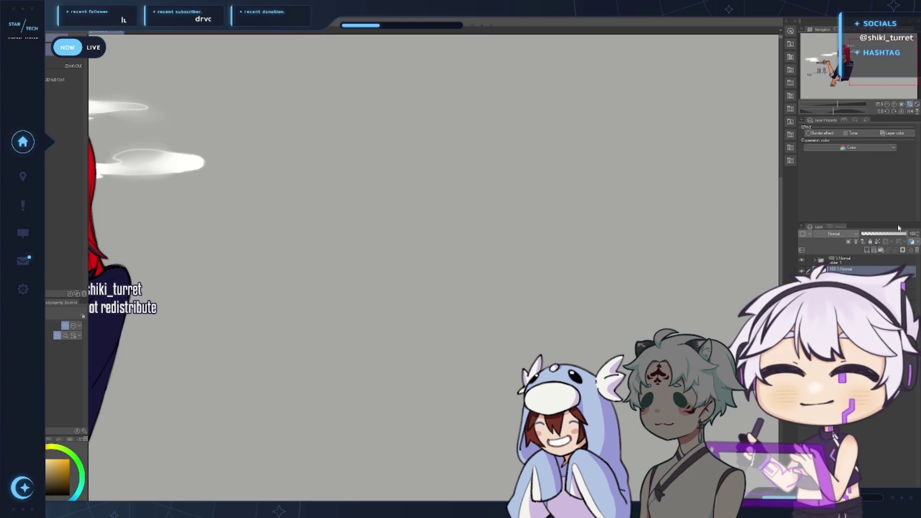
Sketch the rounded crown and one side of a new head in the empty area beside the red-haired character with the PENCIL_02 brush
{"action": "left_click", "coordinate": [470, 216], "text": "alt"}
{"action": "left_click_drag", "start_coordinate": [510, 220], "coordinate": [534, 246]}
{"action": "key", "text": "p"}
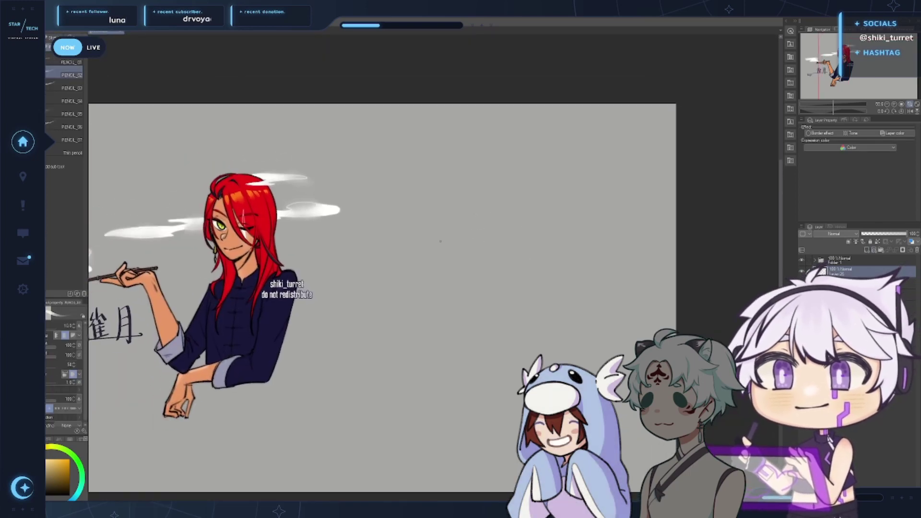
{"action": "left_click", "coordinate": [32, 454]}
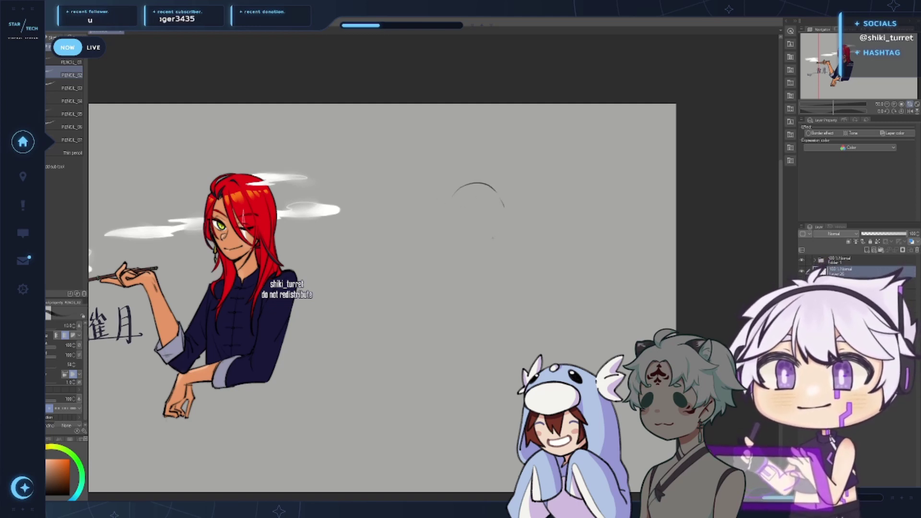
{"action": "left_click_drag", "start_coordinate": [493, 252], "coordinate": [473, 278]}
{"action": "key", "text": "ctrl+z"}
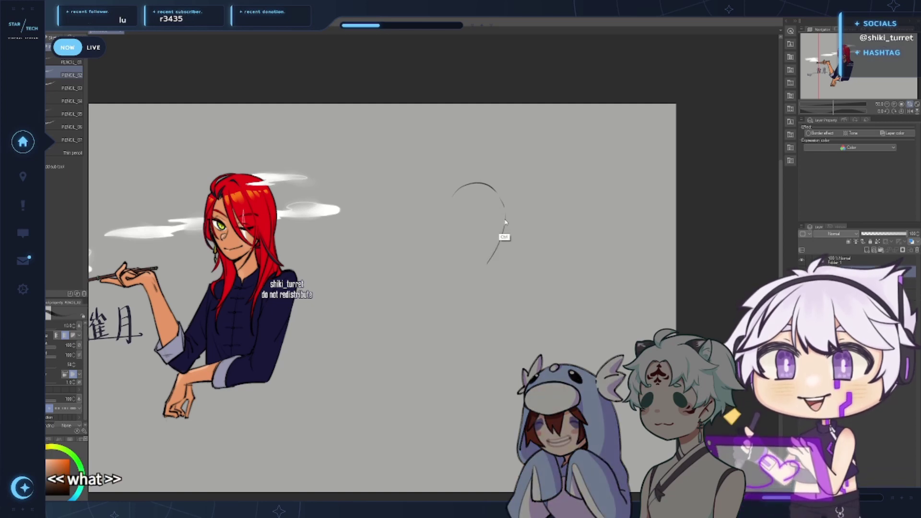
{"action": "key", "text": "ctrl+z"}
{"action": "mouse_move", "coordinate": [506, 210]}
{"action": "left_mouse_down"}
{"action": "mouse_move", "coordinate": [487, 267]}
{"action": "mouse_move", "coordinate": [461, 273]}
{"action": "left_mouse_up"}
Rework the pointed jaw and close the left side of the head outline
{"action": "key", "text": "ctrl+z"}
{"action": "key", "text": "ctrl+z"}
{"action": "key", "text": "ctrl+z"}
{"action": "key", "text": "ctrl+z"}
{"action": "key", "text": "ctrl+z"}
{"action": "left_click_drag", "start_coordinate": [442, 244], "coordinate": [462, 273]}
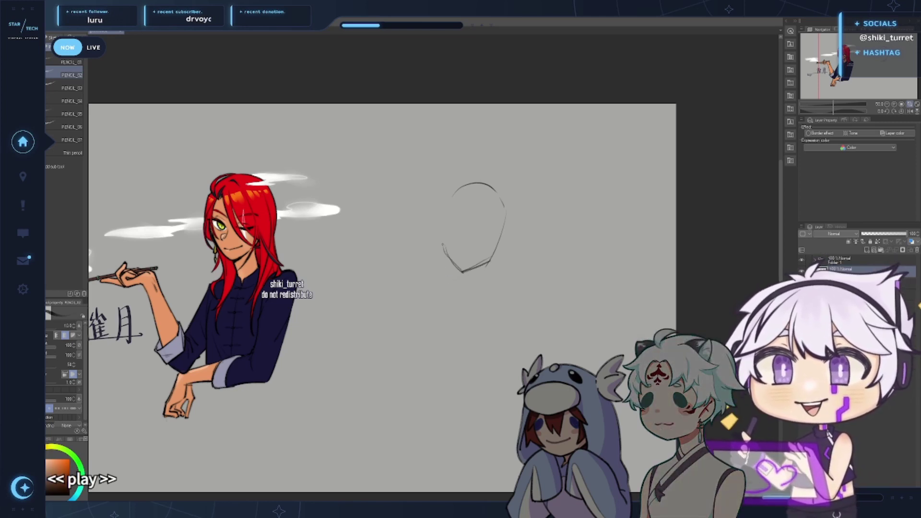
{"action": "left_click_drag", "start_coordinate": [445, 208], "coordinate": [442, 239]}
{"action": "left_click_drag", "start_coordinate": [452, 194], "coordinate": [443, 251]}
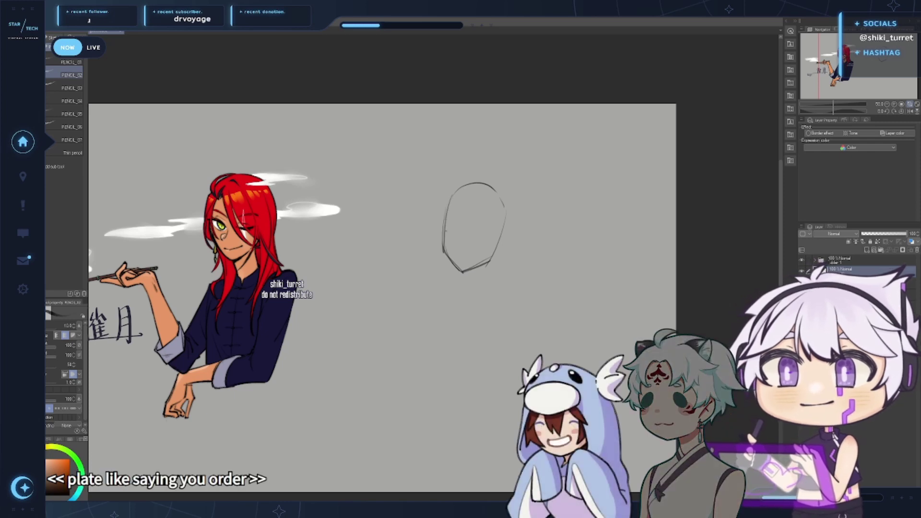
Sketch an ear on the head's left edge and tilted cross-shaped guidelines over the face
{"action": "key", "text": "ctrl+z"}
{"action": "mouse_move", "coordinate": [445, 215]}
{"action": "left_mouse_down"}
{"action": "mouse_move", "coordinate": [440, 245]}
{"action": "mouse_move", "coordinate": [438, 226]}
{"action": "mouse_move", "coordinate": [502, 235]}
{"action": "left_mouse_up"}
{"action": "key", "text": "ctrl+z"}
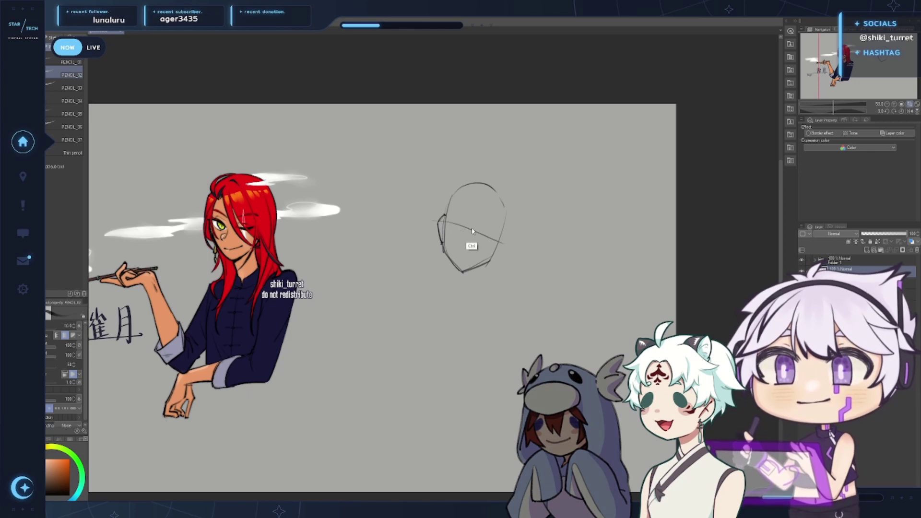
{"action": "left_click_drag", "start_coordinate": [438, 218], "coordinate": [513, 240]}
{"action": "left_click_drag", "start_coordinate": [465, 260], "coordinate": [462, 272]}
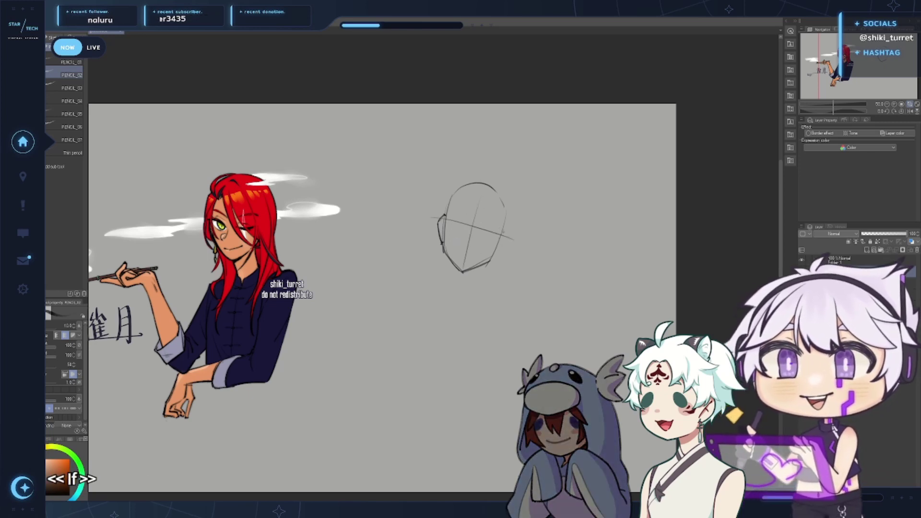
Reinforce both cheeks and the pointed jawline of the sketched head with darker strokes
{"action": "left_click_drag", "start_coordinate": [502, 231], "coordinate": [486, 264]}
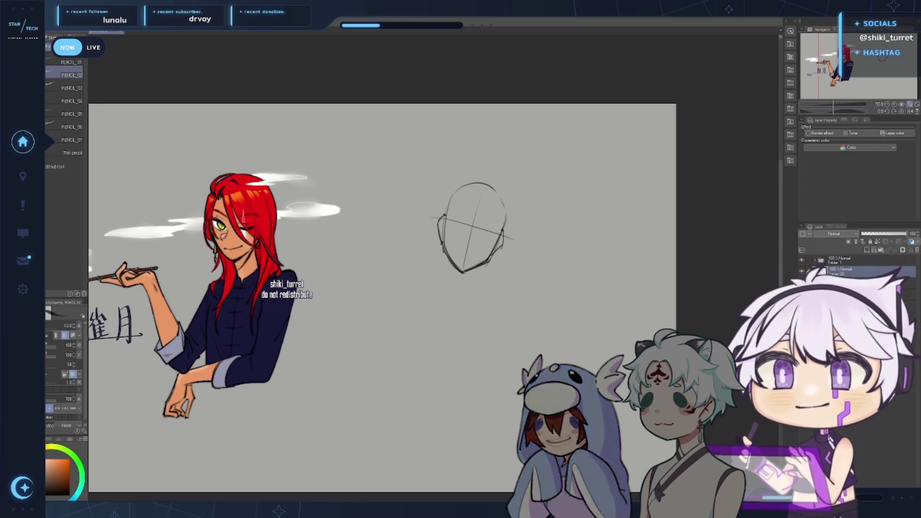
{"action": "left_click_drag", "start_coordinate": [528, 292], "coordinate": [515, 308]}
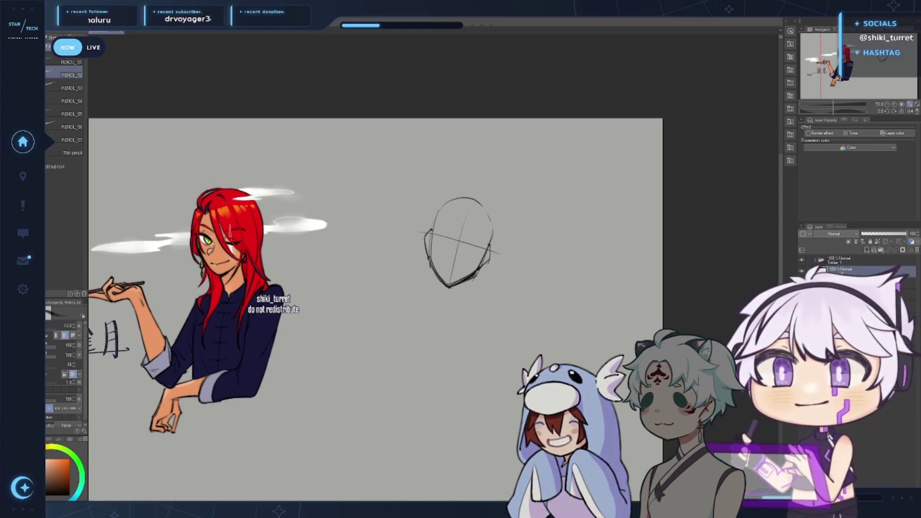
{"action": "mouse_move", "coordinate": [432, 233]}
{"action": "left_mouse_down"}
{"action": "mouse_move", "coordinate": [429, 265]}
{"action": "mouse_move", "coordinate": [452, 286]}
{"action": "left_mouse_up"}
{"action": "left_click_drag", "start_coordinate": [447, 287], "coordinate": [480, 269]}
{"action": "key", "text": "ctrl+z"}
{"action": "key", "text": "ctrl+z"}
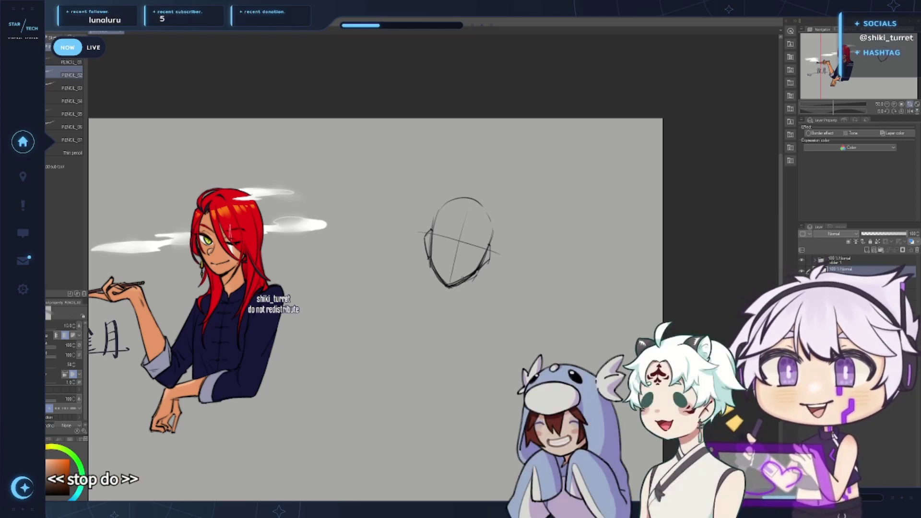
{"action": "key", "text": "ctrl"}
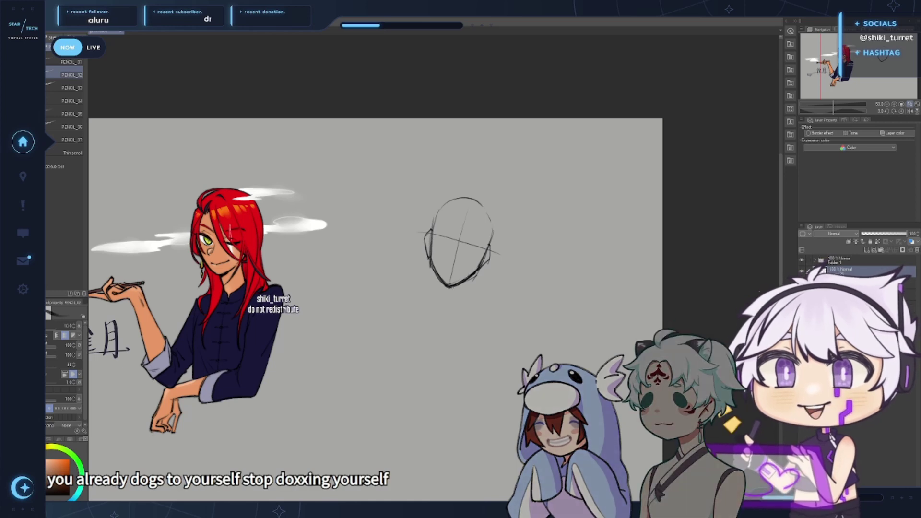
{"action": "left_click_drag", "start_coordinate": [452, 286], "coordinate": [481, 262]}
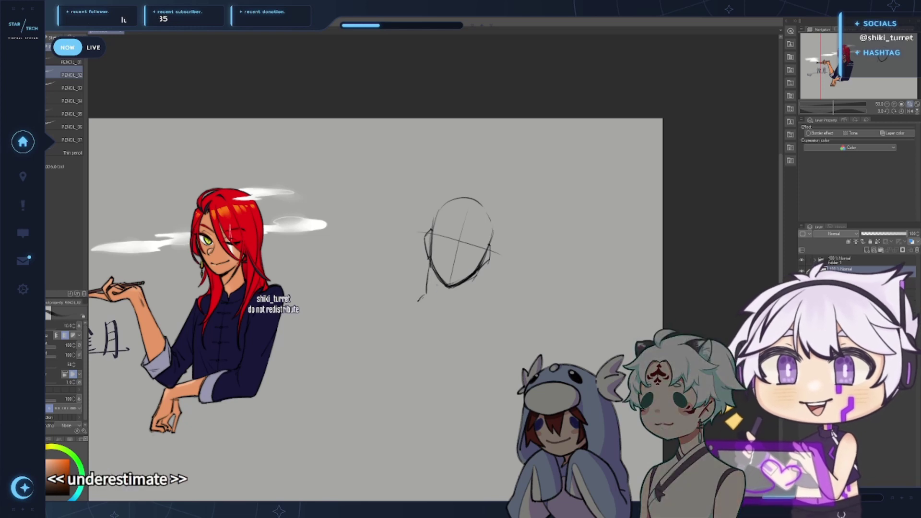
Sketch the neck, collarbones, left shoulder and the start of the arm beneath the head
{"action": "left_click_drag", "start_coordinate": [426, 291], "coordinate": [463, 311]}
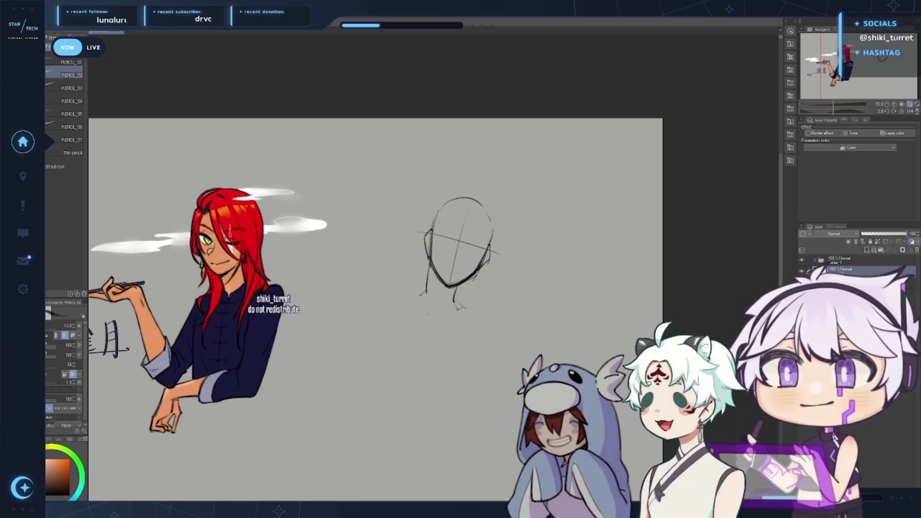
{"action": "mouse_move", "coordinate": [396, 303]}
{"action": "left_mouse_down"}
{"action": "mouse_move", "coordinate": [420, 293]}
{"action": "mouse_move", "coordinate": [372, 309]}
{"action": "left_mouse_up"}
{"action": "key", "text": "ctrl+z"}
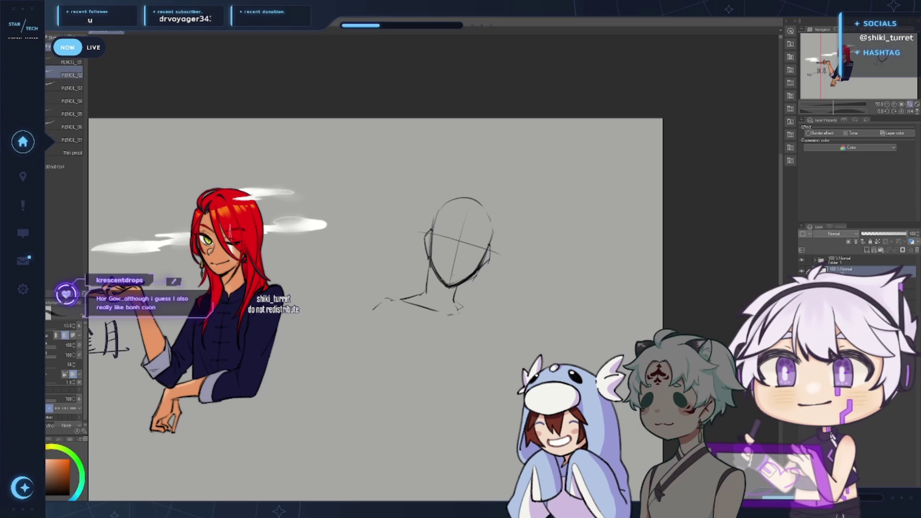
{"action": "left_click_drag", "start_coordinate": [406, 353], "coordinate": [389, 322]}
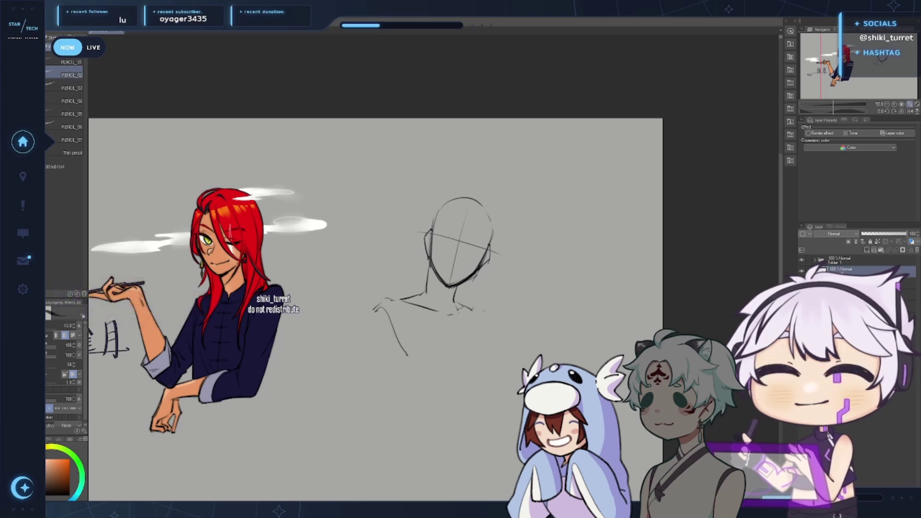
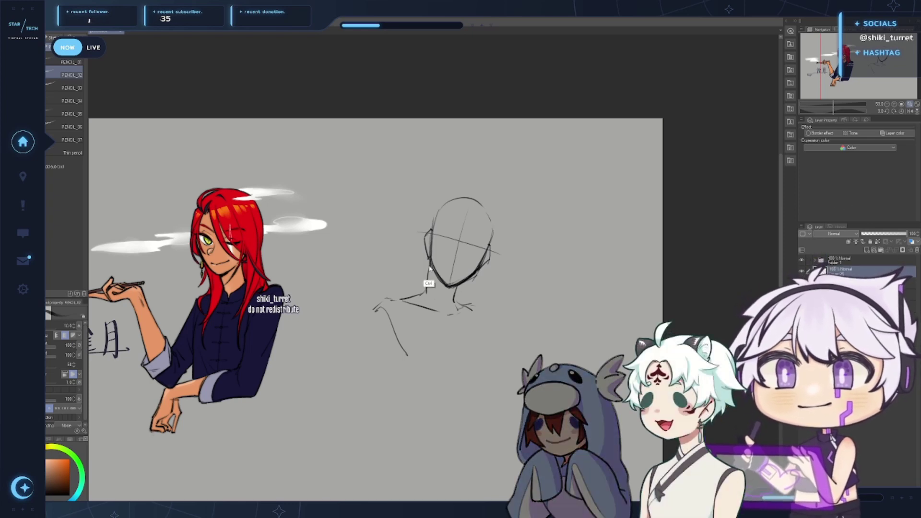
Darken the left neck and shoulder line and extend the right shoulder outward
{"action": "left_click_drag", "start_coordinate": [429, 261], "coordinate": [421, 294]}
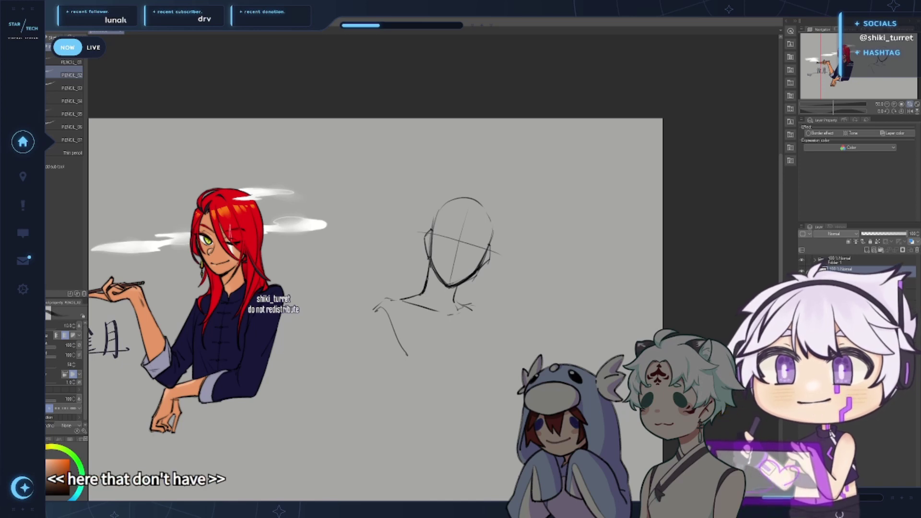
{"action": "key", "text": "ctrl"}
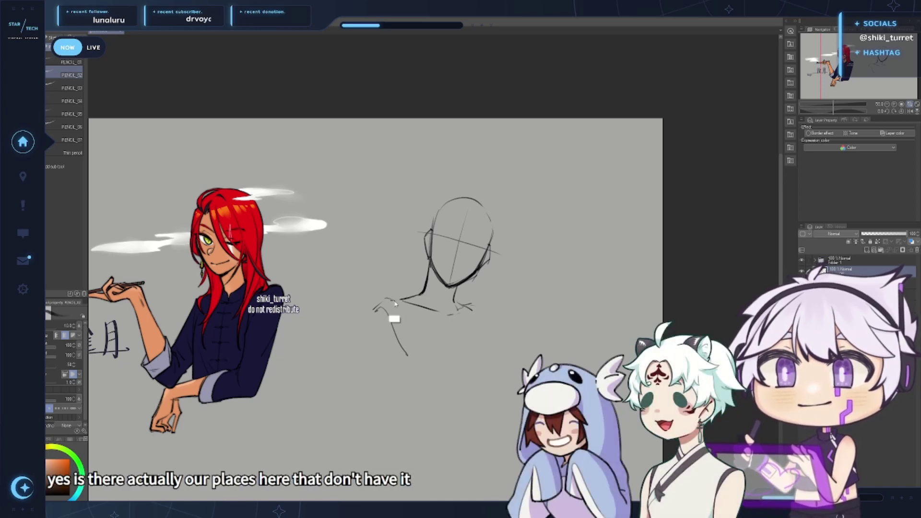
{"action": "left_click_drag", "start_coordinate": [385, 299], "coordinate": [403, 301]}
{"action": "left_click_drag", "start_coordinate": [464, 304], "coordinate": [490, 310]}
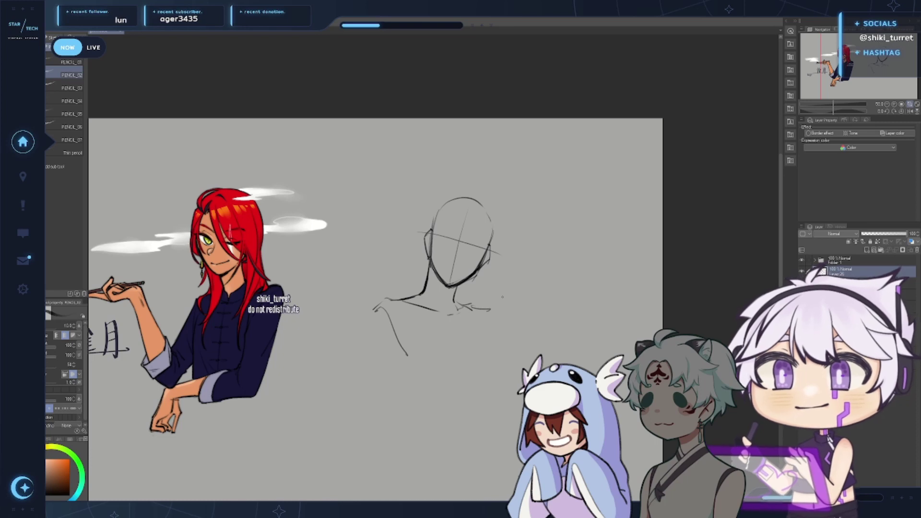
Rough in the torso's right side and lower chest, the left upper arm and a curved forearm across the bottom
{"action": "left_click_drag", "start_coordinate": [478, 317], "coordinate": [498, 359]}
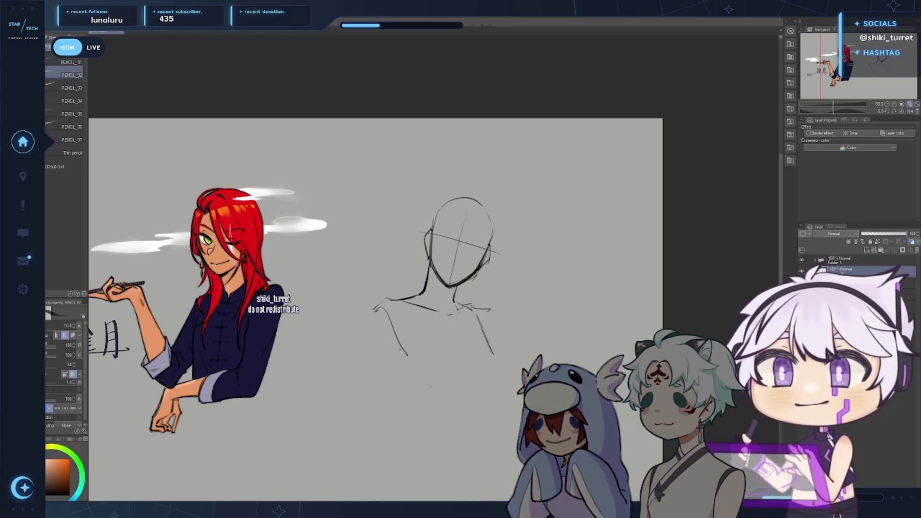
{"action": "mouse_move", "coordinate": [420, 367]}
{"action": "left_mouse_down"}
{"action": "mouse_move", "coordinate": [466, 385]}
{"action": "mouse_move", "coordinate": [469, 372]}
{"action": "left_mouse_up"}
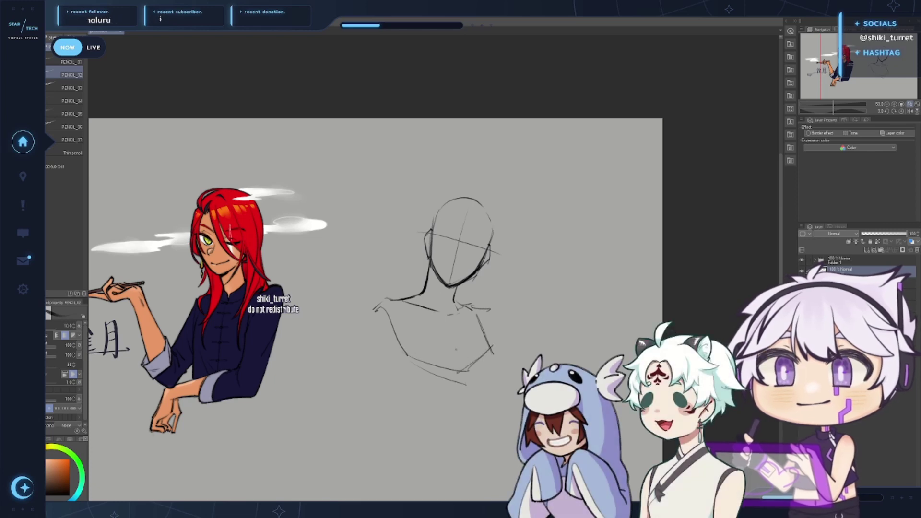
{"action": "left_click_drag", "start_coordinate": [379, 326], "coordinate": [394, 369]}
{"action": "left_click_drag", "start_coordinate": [376, 327], "coordinate": [387, 352]}
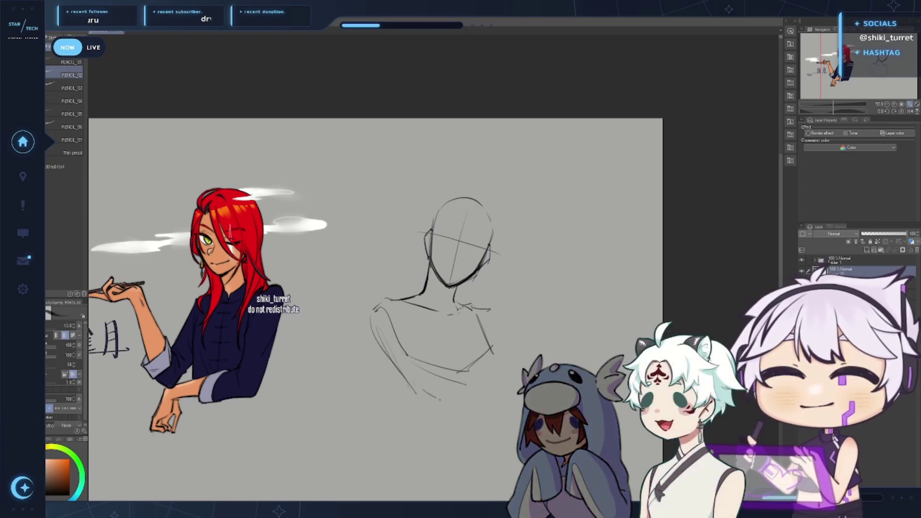
{"action": "left_click_drag", "start_coordinate": [484, 379], "coordinate": [430, 399]}
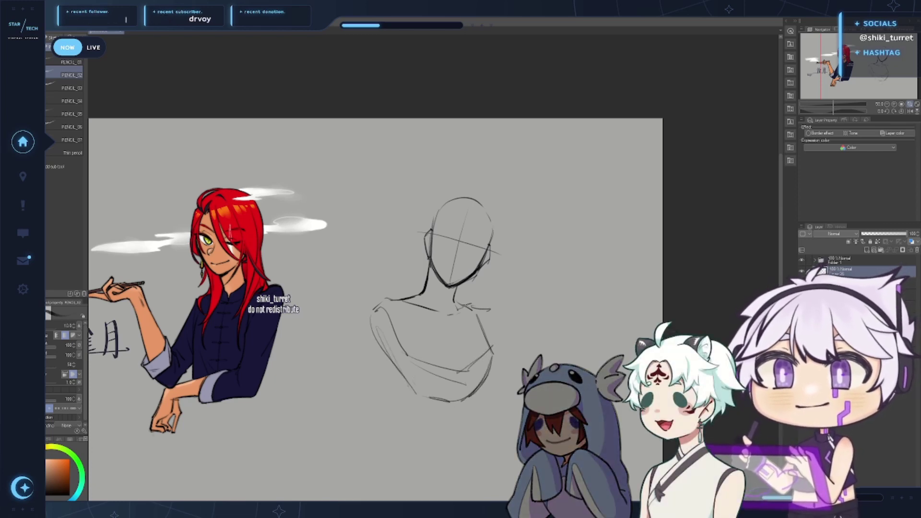
Sketch a bent, raised right arm in front of the torso, narrowing from a rounded elbow up toward the chin
{"action": "key", "text": "ctrl+z"}
{"action": "mouse_move", "coordinate": [471, 307]}
{"action": "left_mouse_down"}
{"action": "mouse_move", "coordinate": [493, 322]}
{"action": "mouse_move", "coordinate": [514, 387]}
{"action": "left_mouse_up"}
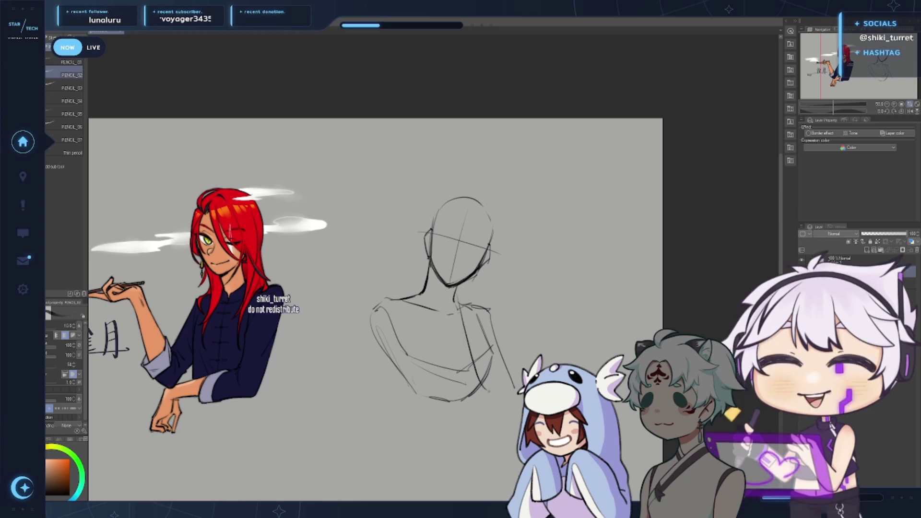
{"action": "left_click_drag", "start_coordinate": [481, 383], "coordinate": [512, 383]}
{"action": "left_click_drag", "start_coordinate": [468, 306], "coordinate": [510, 381]}
{"action": "key", "text": "ctrl+z"}
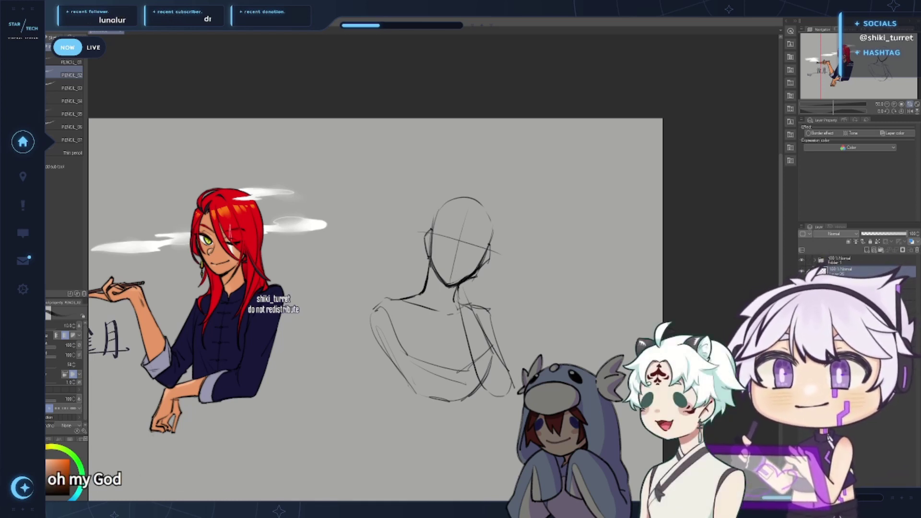
Sketch a hand with curled fingers at the top of the raised arm, supporting the right cheek
{"action": "mouse_move", "coordinate": [473, 274]}
{"action": "left_mouse_down"}
{"action": "mouse_move", "coordinate": [483, 265]}
{"action": "mouse_move", "coordinate": [480, 282]}
{"action": "mouse_move", "coordinate": [463, 289]}
{"action": "mouse_move", "coordinate": [492, 242]}
{"action": "left_mouse_up"}
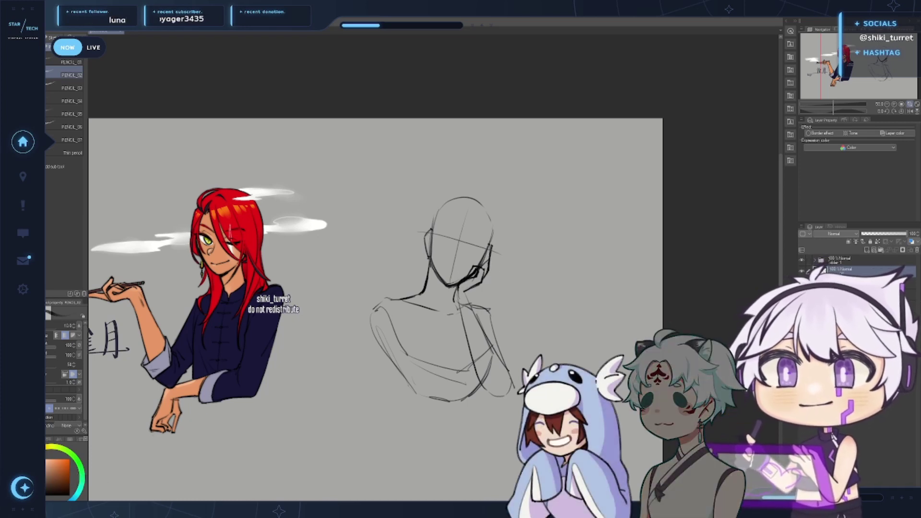
{"action": "left_click_drag", "start_coordinate": [490, 244], "coordinate": [482, 270]}
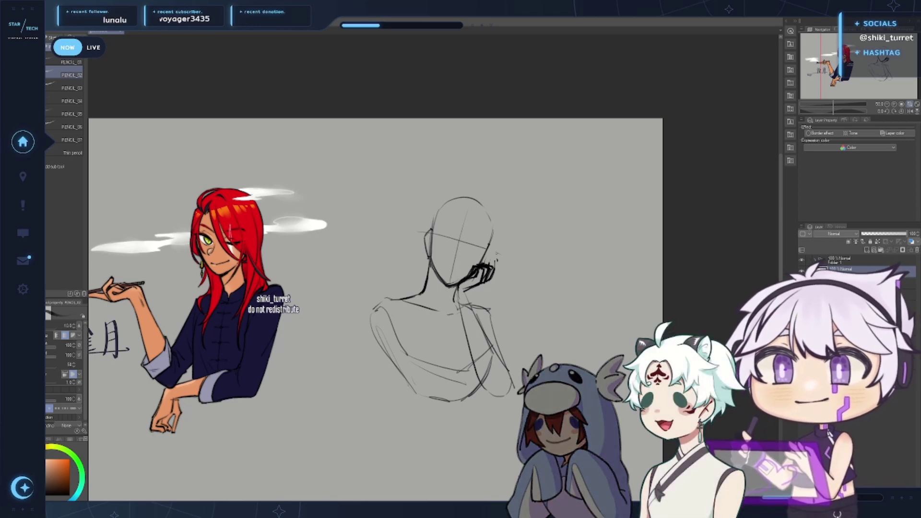
{"action": "mouse_move", "coordinate": [486, 263]}
{"action": "left_mouse_down"}
{"action": "mouse_move", "coordinate": [490, 281]}
{"action": "mouse_move", "coordinate": [493, 273]}
{"action": "left_mouse_up"}
{"action": "key", "text": "c"}
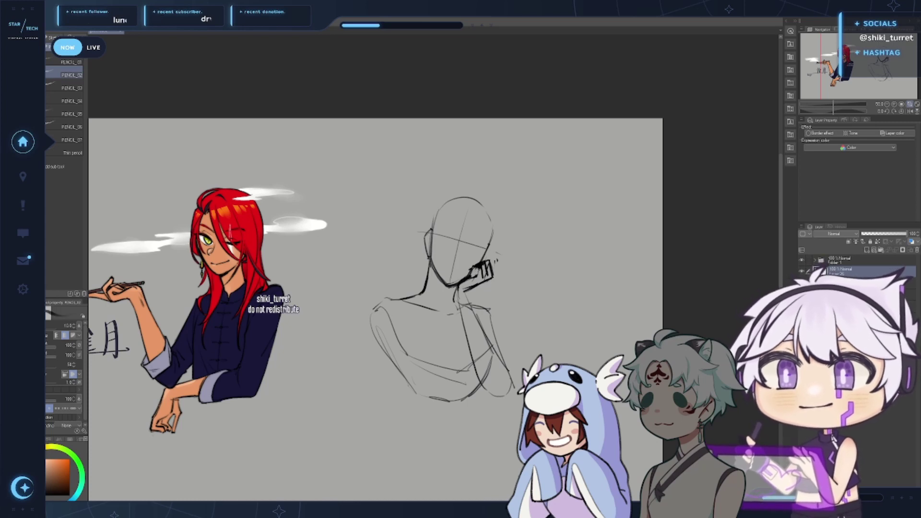
{"action": "left_click_drag", "start_coordinate": [479, 270], "coordinate": [476, 276]}
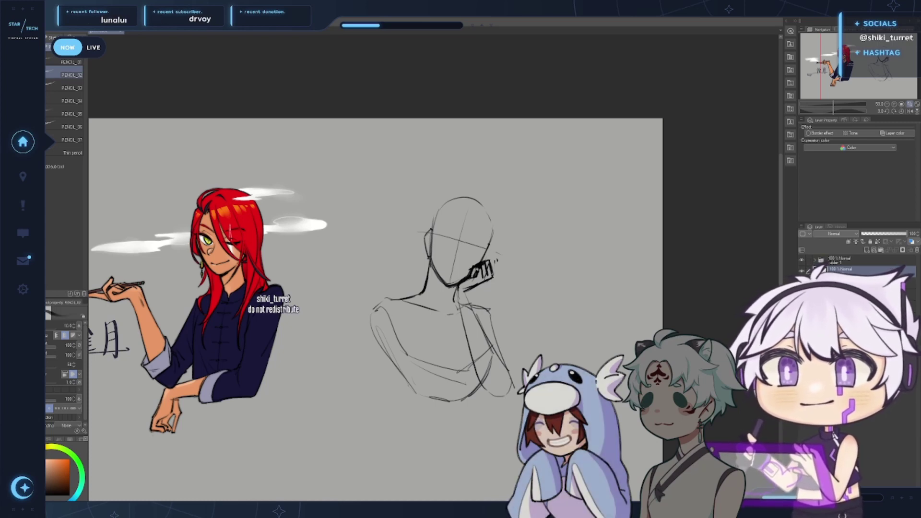
{"action": "left_click_drag", "start_coordinate": [490, 244], "coordinate": [492, 277]}
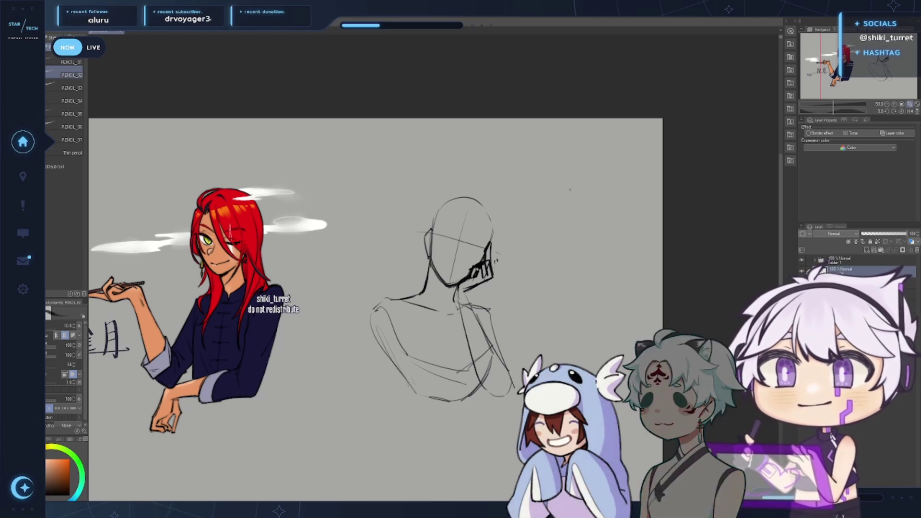
Add a curved lower eye guideline across the face and strengthen the lower part of its vertical center line
{"action": "key", "text": "ctrl+space"}
{"action": "left_click", "coordinate": [464, 326]}
{"action": "left_click_drag", "start_coordinate": [566, 325], "coordinate": [525, 329]}
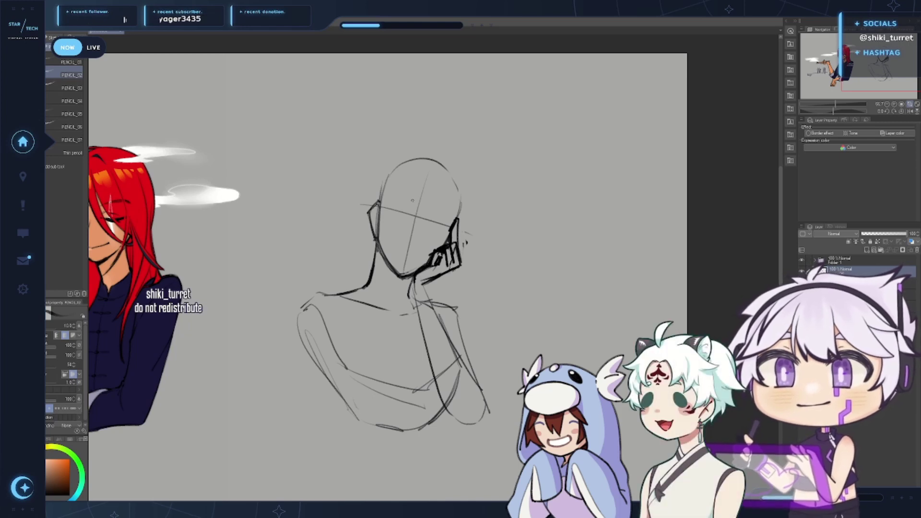
{"action": "left_click_drag", "start_coordinate": [379, 210], "coordinate": [448, 230]}
{"action": "key", "text": "ctrl+z"}
{"action": "left_click_drag", "start_coordinate": [384, 213], "coordinate": [446, 231]}
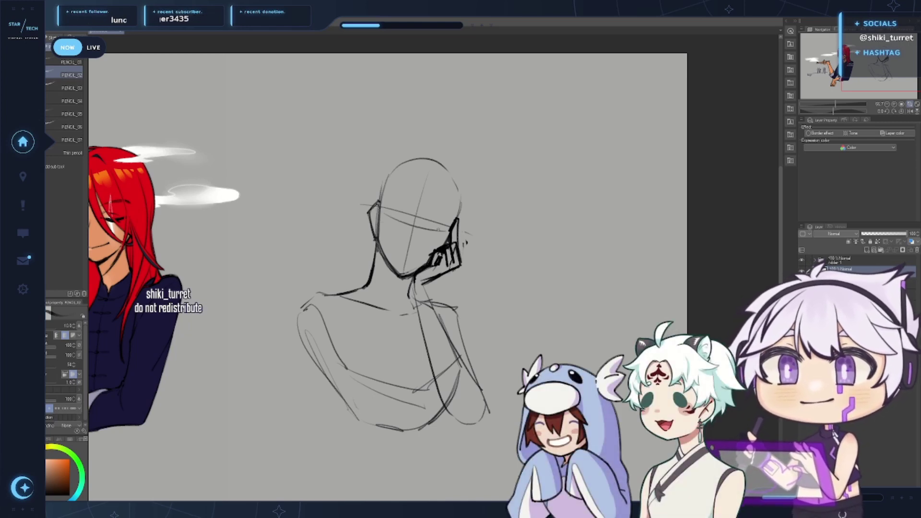
{"action": "left_click_drag", "start_coordinate": [419, 202], "coordinate": [403, 268]}
{"action": "left_click_drag", "start_coordinate": [412, 226], "coordinate": [401, 272]}
{"action": "key", "text": "ctrl+z"}
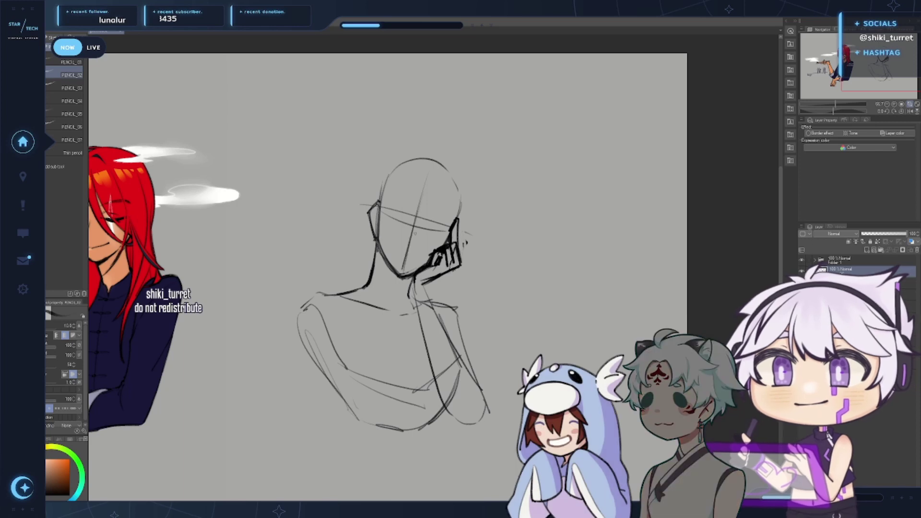
Sketch a short arched line above the eye guideline on the face's left side
{"action": "key", "text": "ctrl+z"}
{"action": "mouse_move", "coordinate": [381, 206]}
{"action": "left_mouse_down"}
{"action": "mouse_move", "coordinate": [393, 204]}
{"action": "mouse_move", "coordinate": [407, 219]}
{"action": "left_mouse_up"}
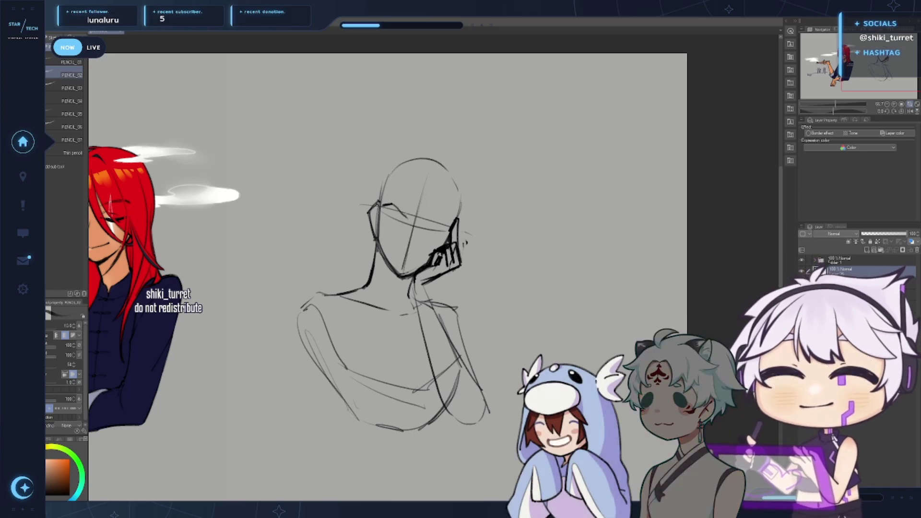
{"action": "key", "text": "ctrl+z"}
{"action": "mouse_move", "coordinate": [540, 246]}
{"action": "left_mouse_down"}
{"action": "mouse_move", "coordinate": [690, 294]}
{"action": "mouse_move", "coordinate": [525, 267]}
{"action": "mouse_move", "coordinate": [669, 260]}
{"action": "mouse_move", "coordinate": [583, 259]}
{"action": "left_mouse_up"}
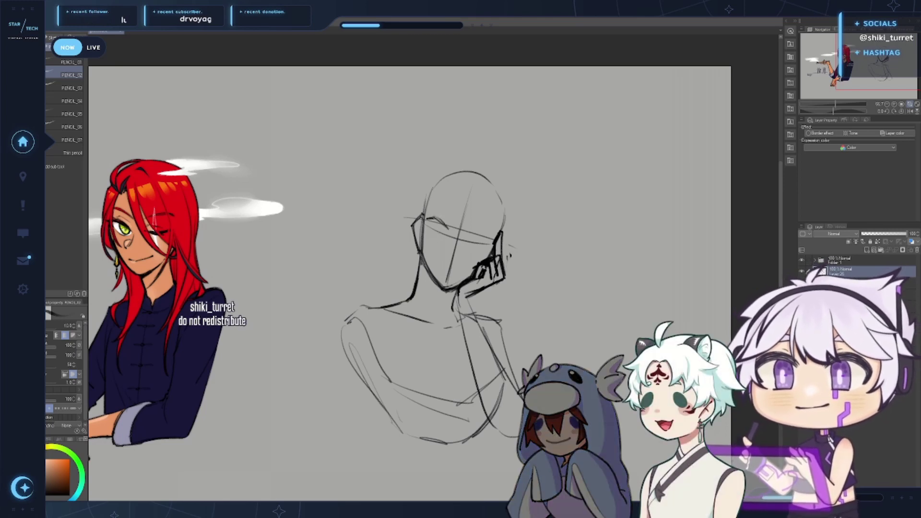
{"action": "left_click_drag", "start_coordinate": [437, 218], "coordinate": [449, 229]}
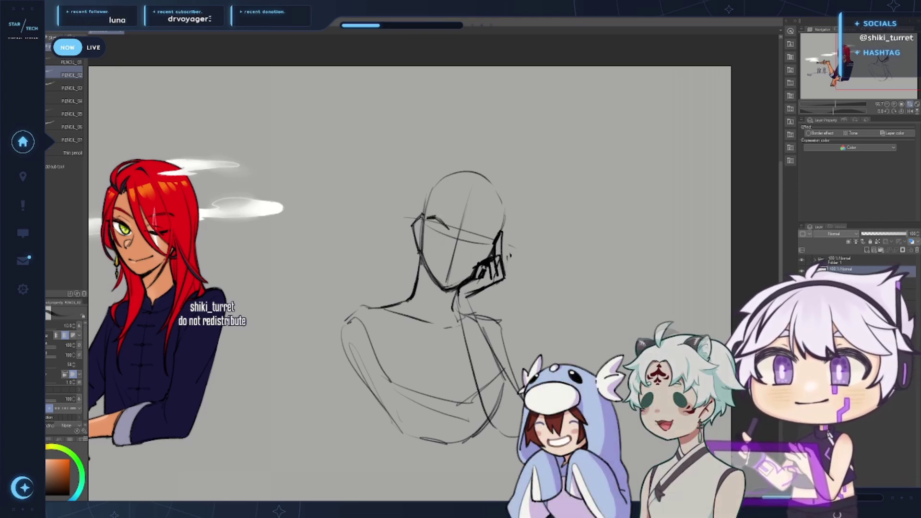
{"action": "left_click_drag", "start_coordinate": [424, 214], "coordinate": [430, 226]}
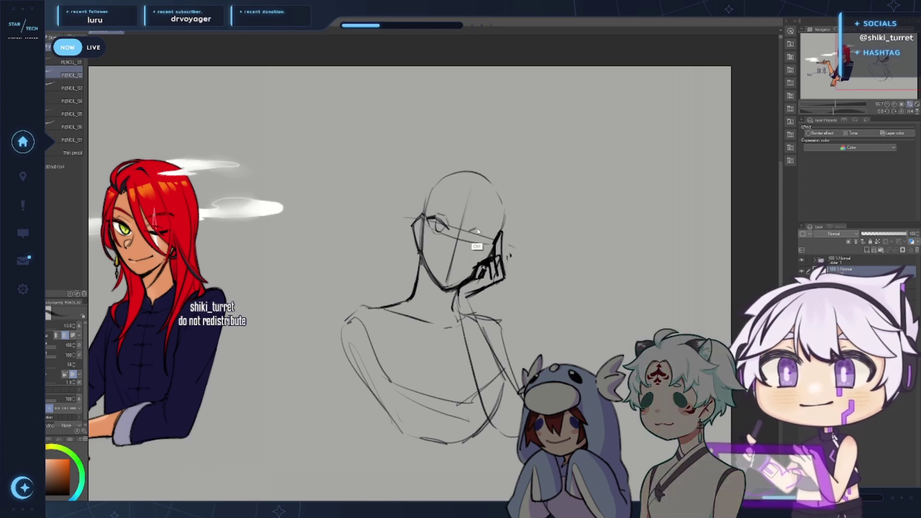
{"action": "left_click_drag", "start_coordinate": [469, 230], "coordinate": [482, 231]}
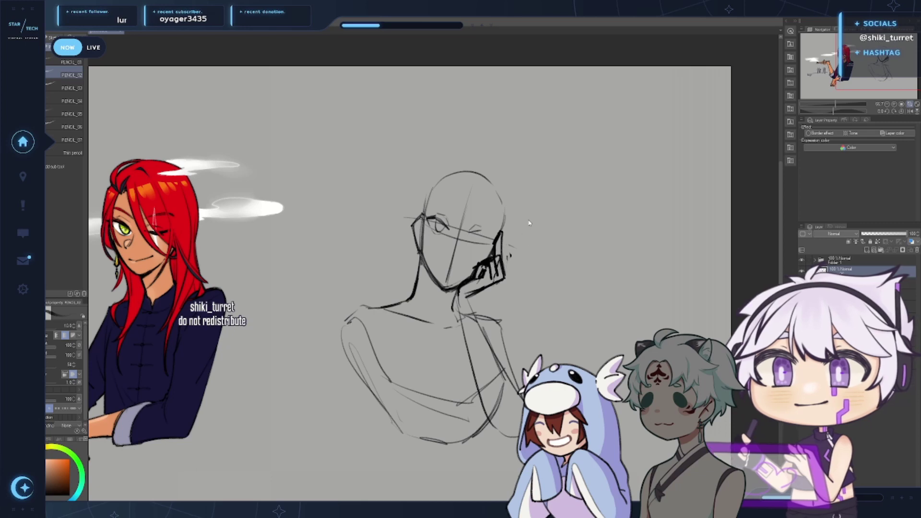
{"action": "key", "text": "ctrl+z"}
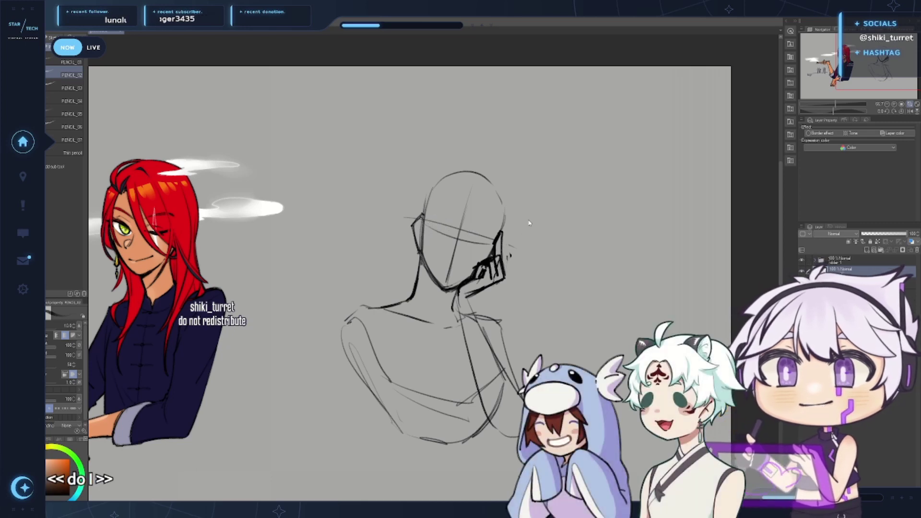
{"action": "left_click_drag", "start_coordinate": [430, 221], "coordinate": [447, 235]}
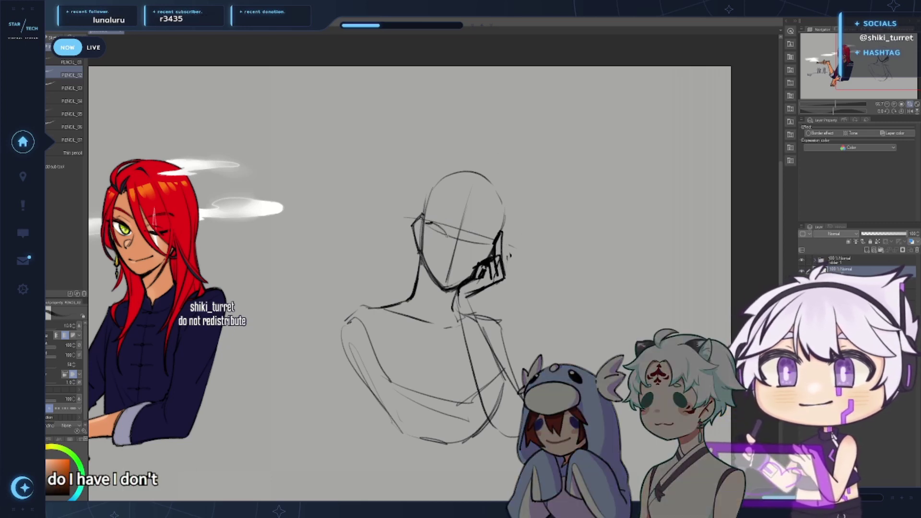
{"action": "key", "text": "ctrl+z"}
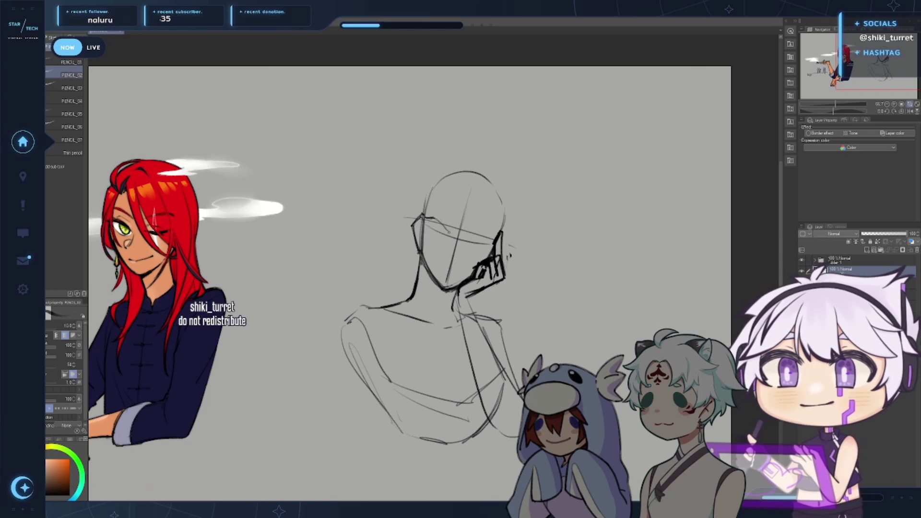
{"action": "left_click_drag", "start_coordinate": [423, 217], "coordinate": [448, 230]}
{"action": "key", "text": "ctrl+z"}
{"action": "key", "text": "ctrl+z"}
{"action": "key", "text": "ctrl+z"}
{"action": "key", "text": "ctrl+z"}
{"action": "key", "text": "ctrl+z"}
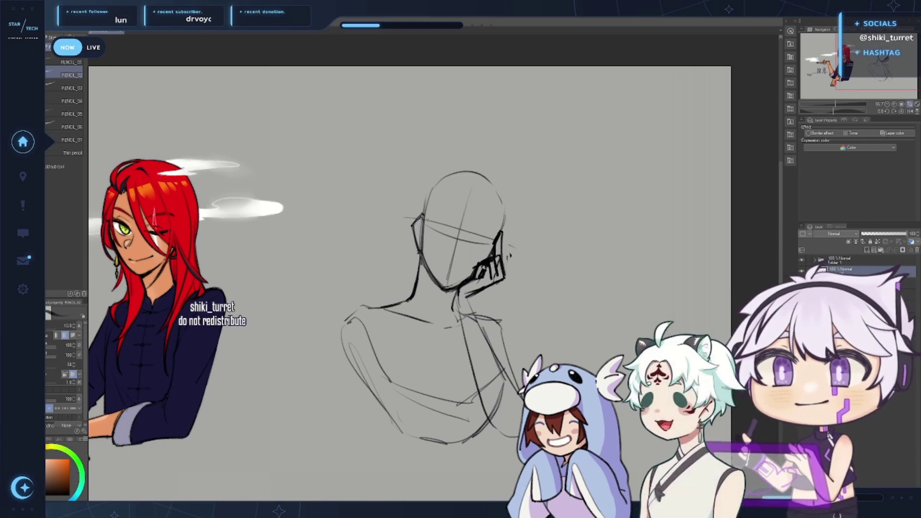
Sketch an open eye with upper lid, iris and lower lashes on the face's left side, and a closed eye beside the hand
{"action": "left_click_drag", "start_coordinate": [438, 218], "coordinate": [450, 230]}
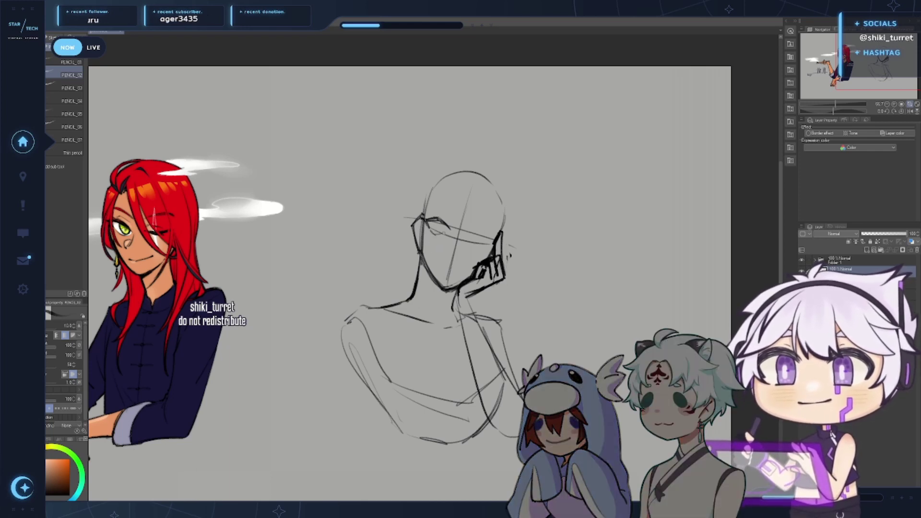
{"action": "left_click_drag", "start_coordinate": [433, 223], "coordinate": [443, 231]}
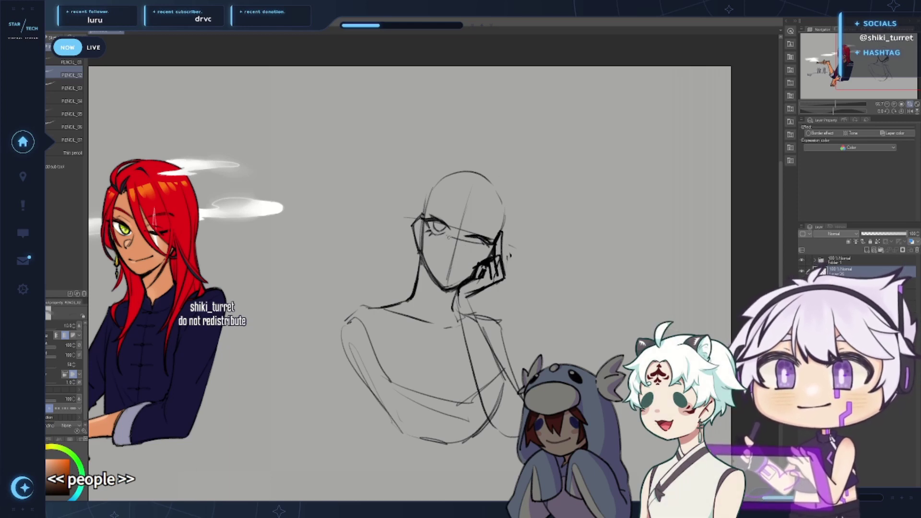
Erase the vertical center line and the eye guidelines from the face, keeping both sketched eyes
{"action": "key", "text": "e"}
{"action": "key", "text": "ctrl+z"}
{"action": "left_click_drag", "start_coordinate": [464, 226], "coordinate": [452, 226]}
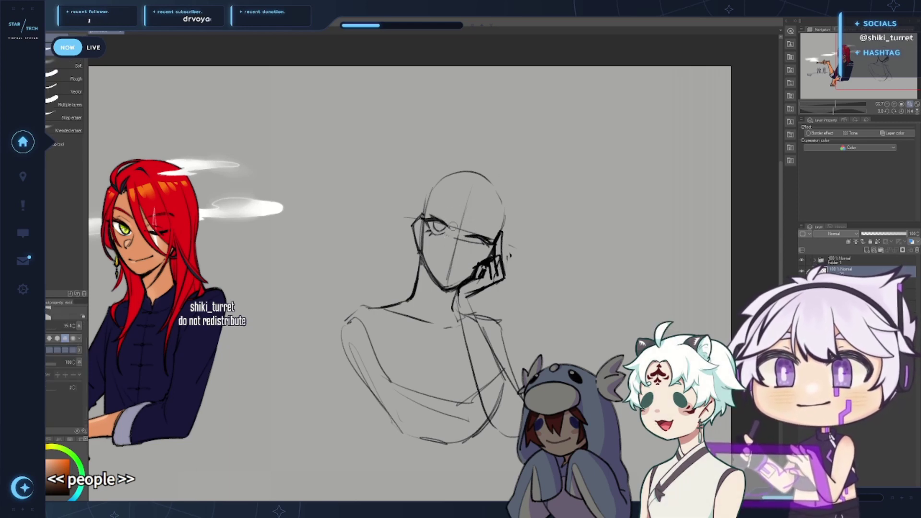
{"action": "left_click_drag", "start_coordinate": [474, 183], "coordinate": [450, 272]}
{"action": "key", "text": "p"}
{"action": "key", "text": "p"}
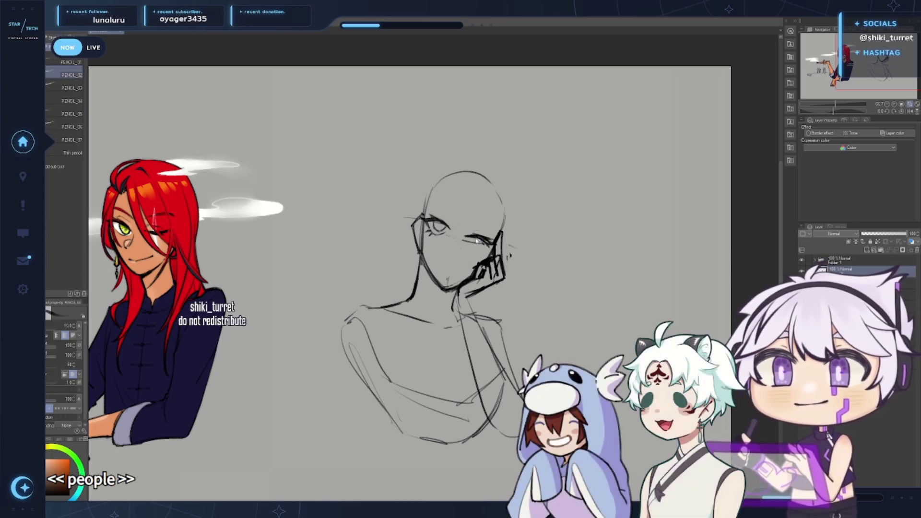
Sketch a nose between the eyes and chin with a short bridge line and a small nostril mark
{"action": "key", "text": "ctrl+z"}
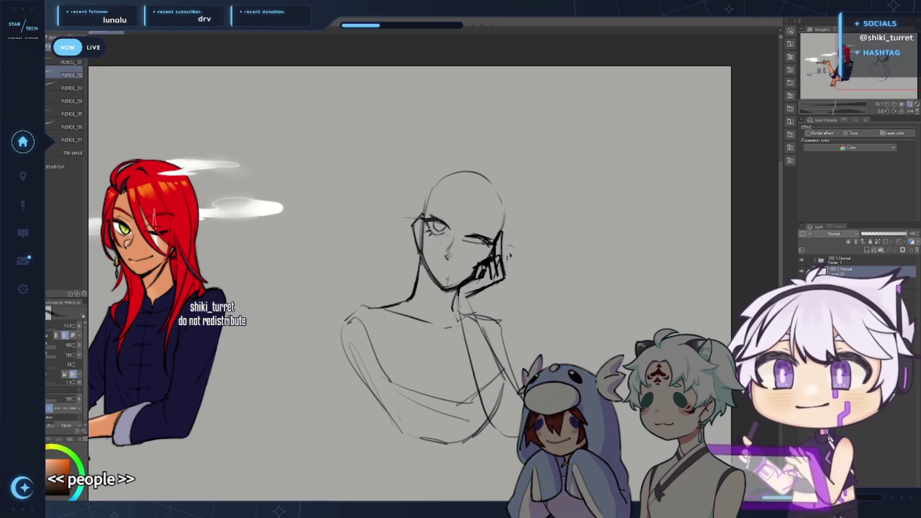
{"action": "key", "text": "p"}
{"action": "key", "text": "p"}
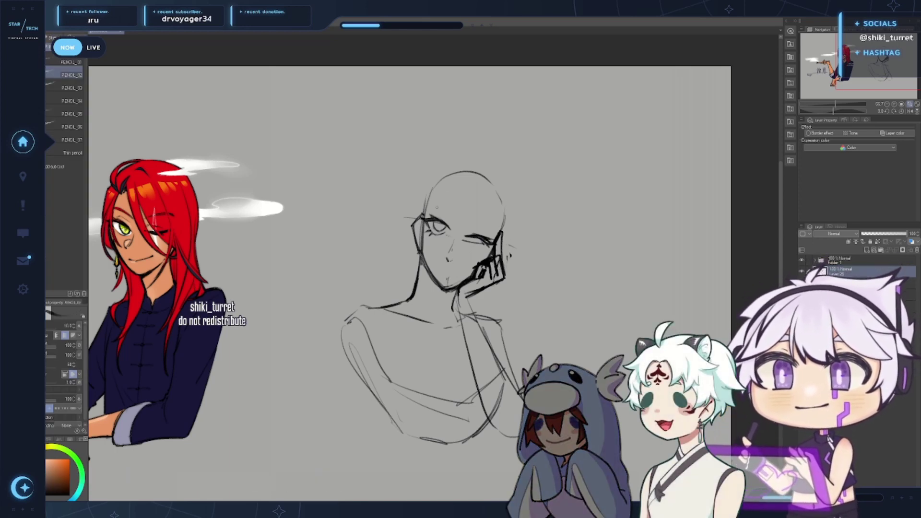
Lasso the open eye, shift it slightly down toward the nose, and clear the selection
{"action": "key", "text": "m"}
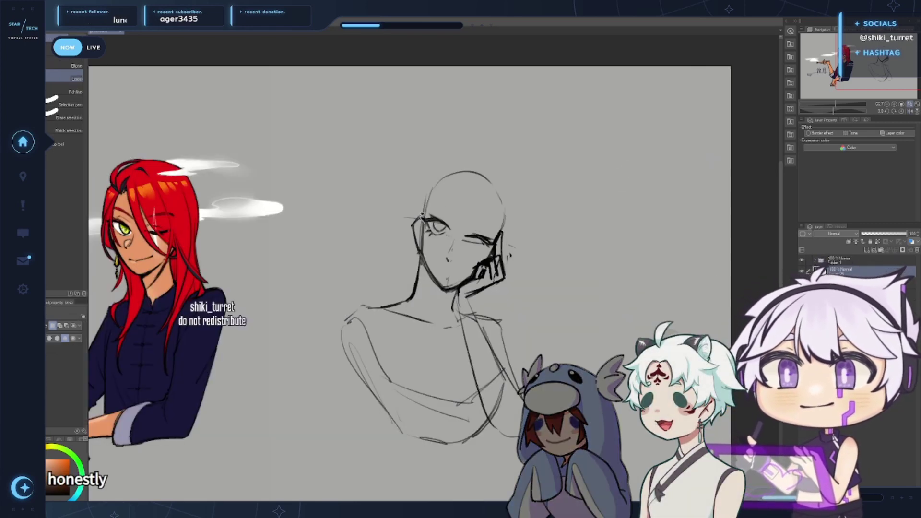
{"action": "left_click_drag", "start_coordinate": [437, 238], "coordinate": [423, 221]}
{"action": "key", "text": "k"}
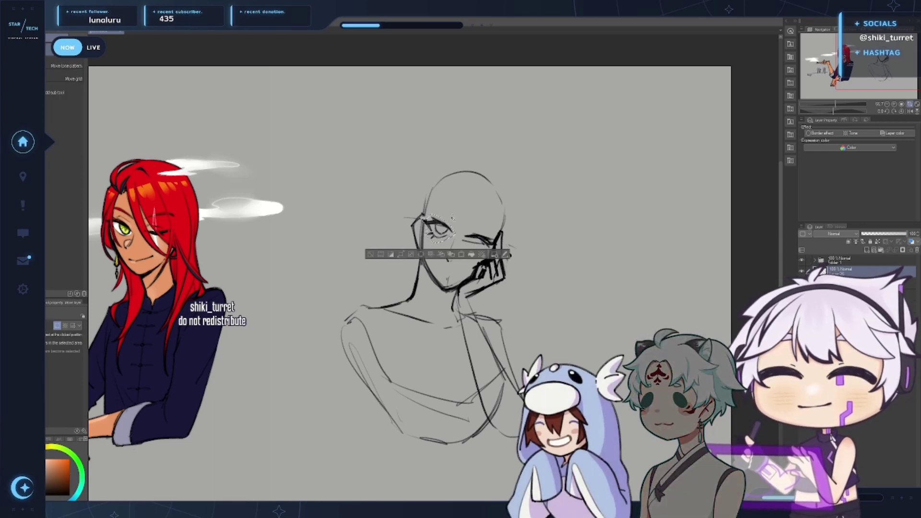
{"action": "key", "text": "ctrl+d"}
{"action": "key", "text": "p"}
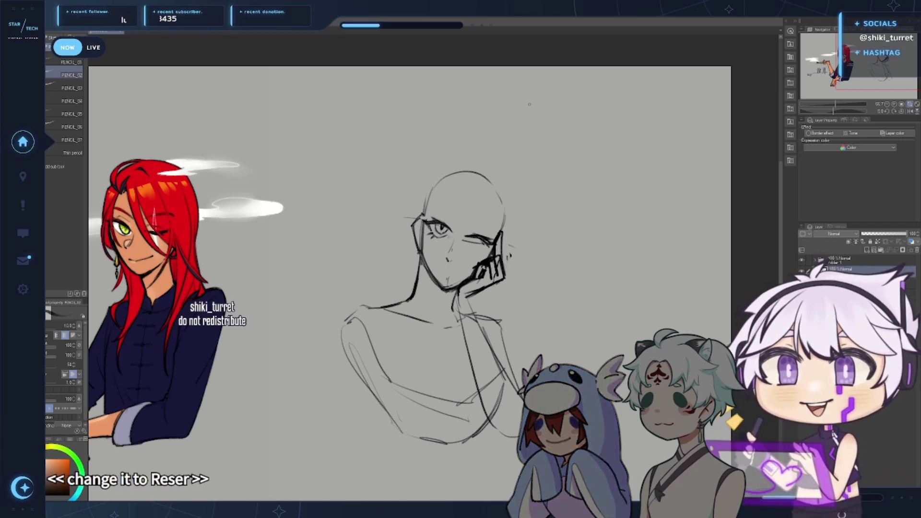
Redraw the pupil of the open eye and add a short peaked crease above the closed eye
{"action": "key", "text": "ctrl+space"}
{"action": "left_click", "coordinate": [490, 216], "text": "ctrl"}
{"action": "left_click", "coordinate": [484, 283], "text": "ctrl"}
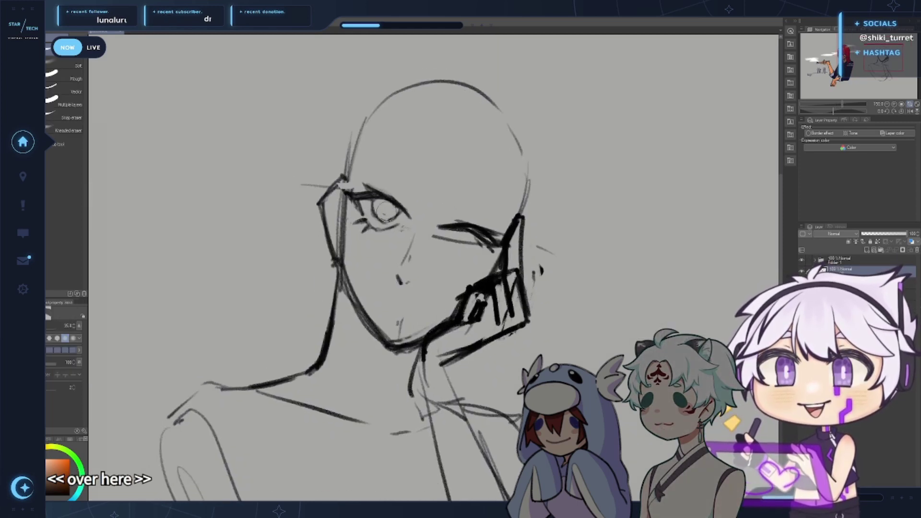
{"action": "key", "text": "p"}
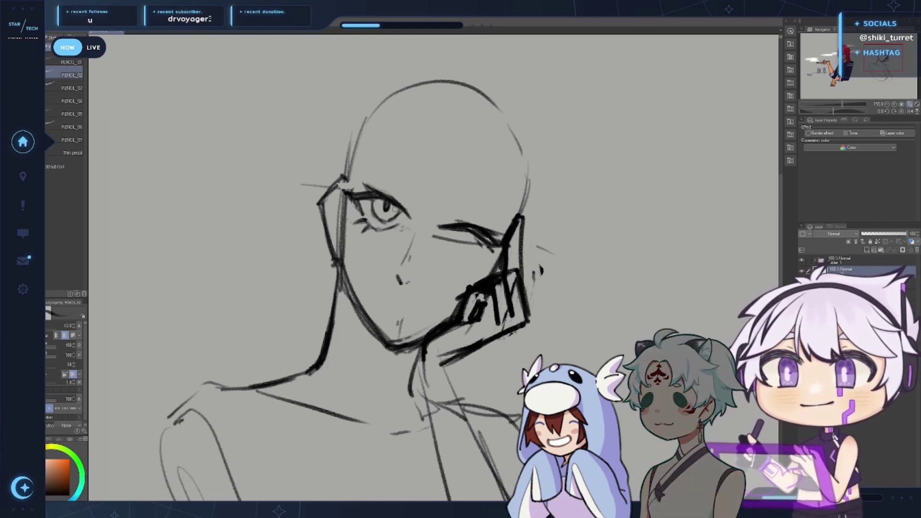
{"action": "key", "text": "ctrl+z"}
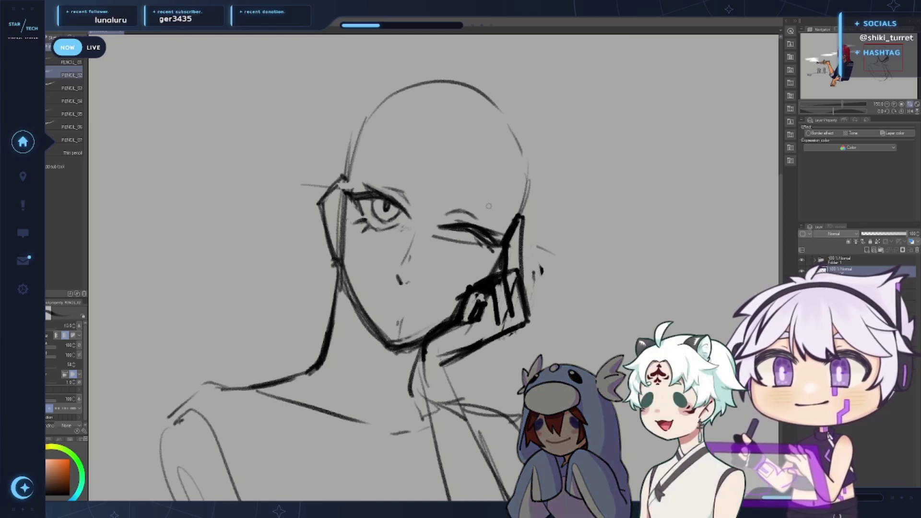
{"action": "left_click_drag", "start_coordinate": [461, 209], "coordinate": [476, 212]}
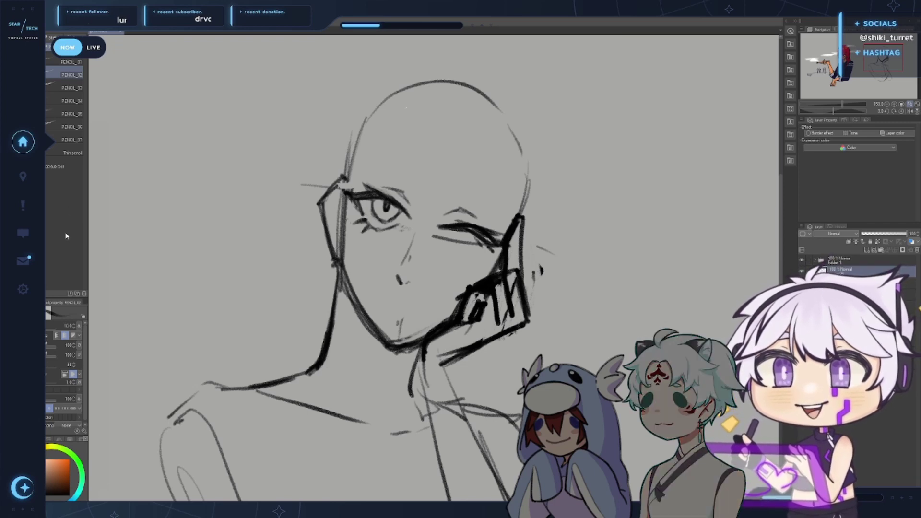
Erase the closed eye, redraw it as a single arched lash line, and darken the open eye's iris
{"action": "left_click_drag", "start_coordinate": [575, 119], "coordinate": [569, 121]}
{"action": "mouse_move", "coordinate": [462, 228]}
{"action": "left_mouse_down"}
{"action": "mouse_move", "coordinate": [424, 244]}
{"action": "mouse_move", "coordinate": [476, 224]}
{"action": "mouse_move", "coordinate": [463, 239]}
{"action": "mouse_move", "coordinate": [490, 233]}
{"action": "mouse_move", "coordinate": [482, 240]}
{"action": "mouse_move", "coordinate": [490, 245]}
{"action": "mouse_move", "coordinate": [499, 234]}
{"action": "mouse_move", "coordinate": [484, 261]}
{"action": "left_mouse_up"}
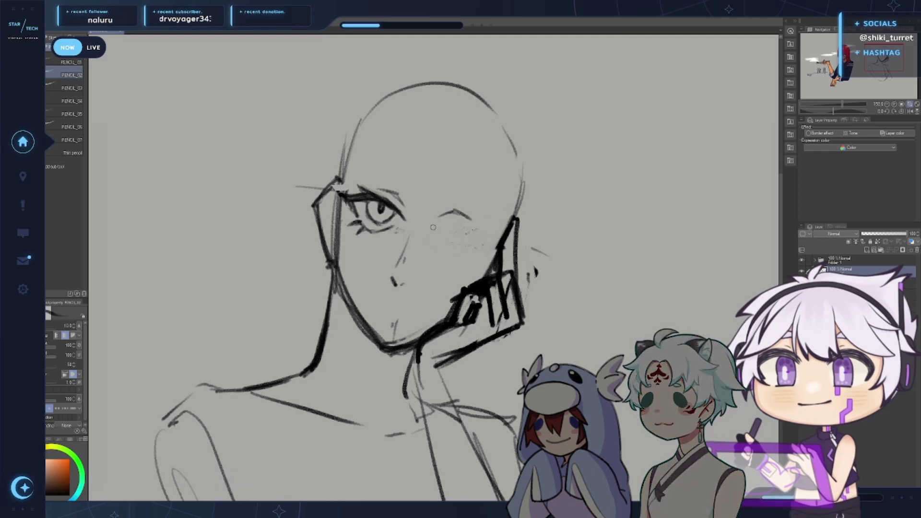
{"action": "mouse_move", "coordinate": [431, 228]}
{"action": "left_mouse_down"}
{"action": "mouse_move", "coordinate": [461, 225]}
{"action": "mouse_move", "coordinate": [486, 244]}
{"action": "left_mouse_up"}
{"action": "key", "text": "ctrl+z"}
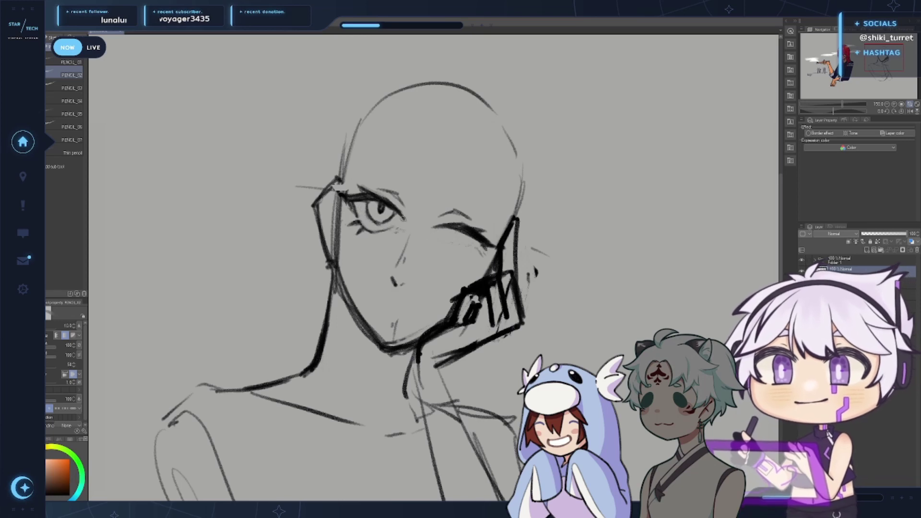
{"action": "left_click_drag", "start_coordinate": [369, 200], "coordinate": [381, 223]}
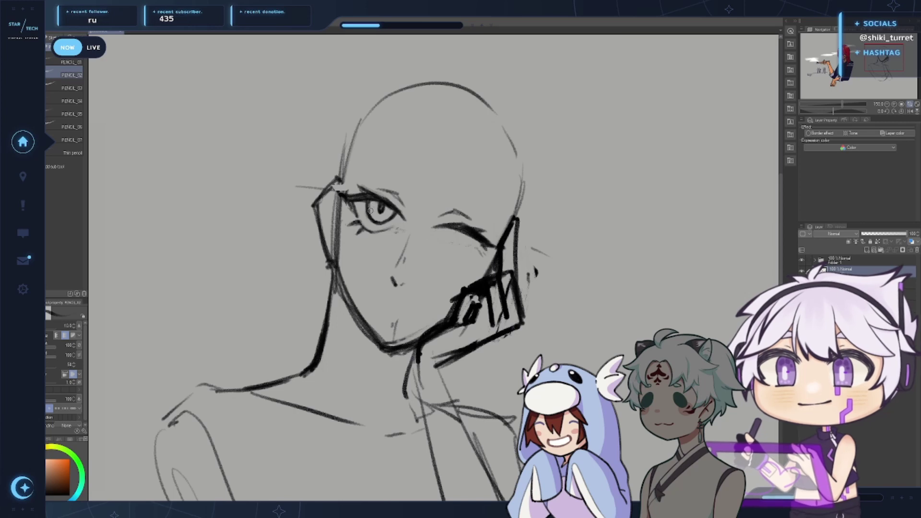
{"action": "key", "text": "ctrl+z"}
Erase the nose, checking the face in a mirrored view, and redraw it slightly higher with a bridge line and two nostril marks
{"action": "left_click_drag", "start_coordinate": [586, 118], "coordinate": [592, 133]}
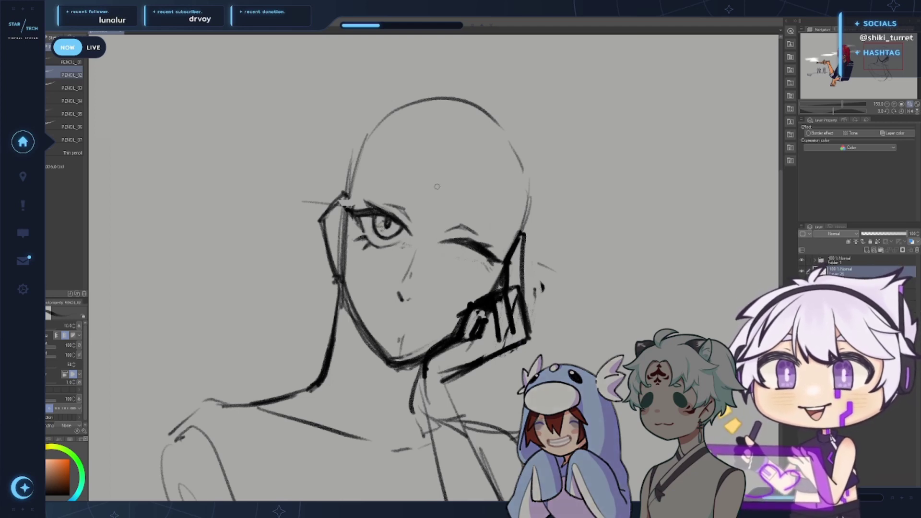
{"action": "left_click_drag", "start_coordinate": [573, 301], "coordinate": [567, 305]}
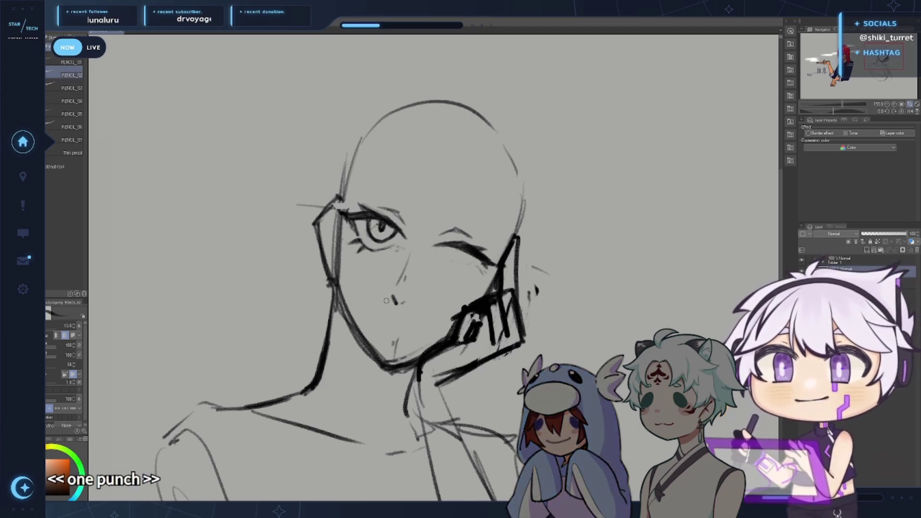
{"action": "key", "text": "h"}
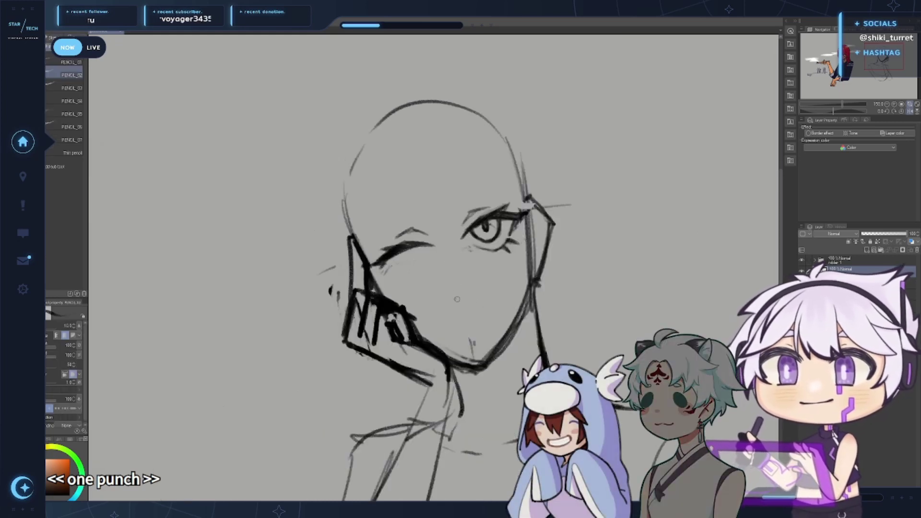
{"action": "left_click_drag", "start_coordinate": [473, 285], "coordinate": [470, 295]}
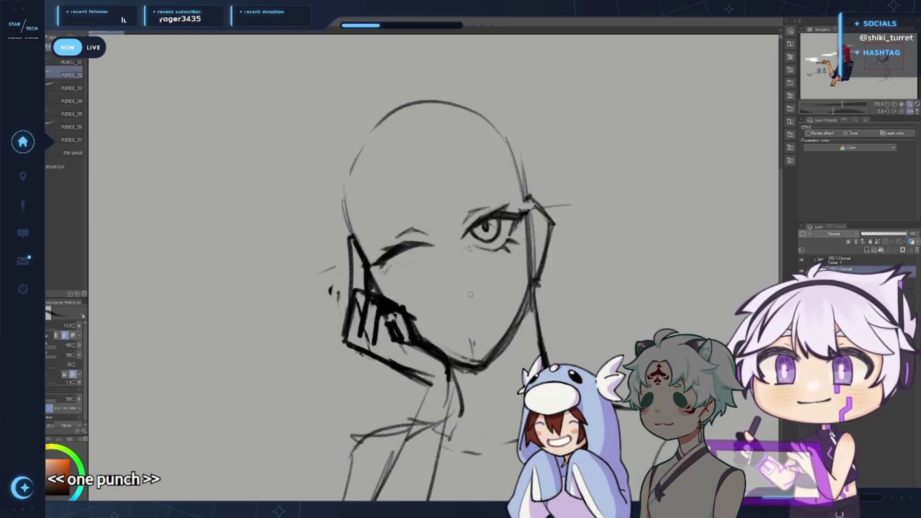
{"action": "key", "text": "h"}
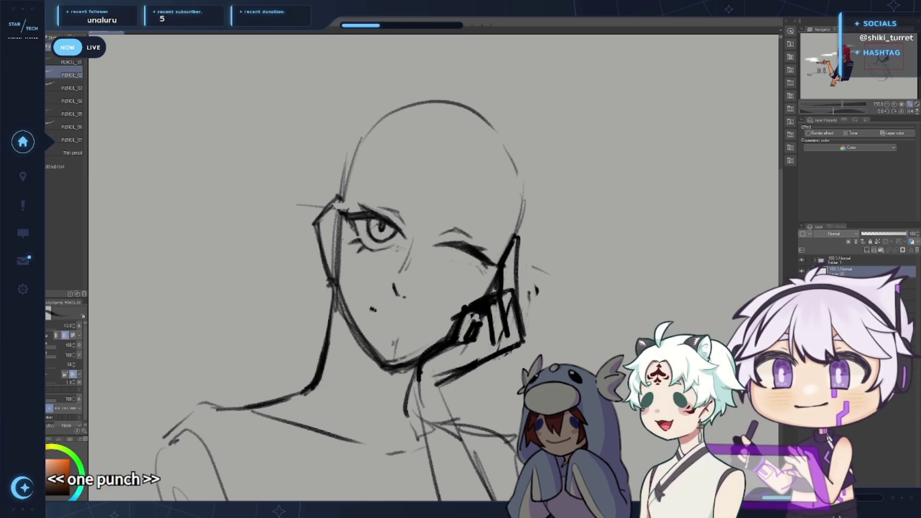
{"action": "left_click_drag", "start_coordinate": [388, 314], "coordinate": [431, 324]}
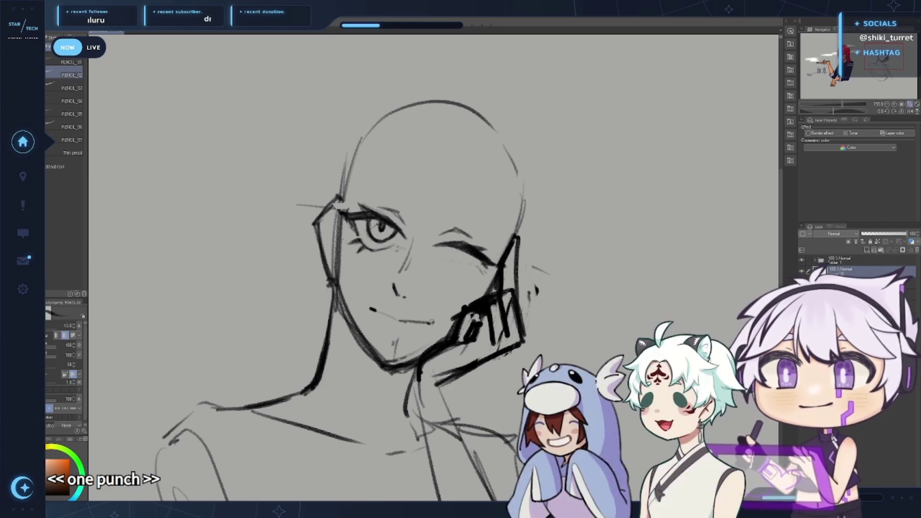
{"action": "key", "text": "ctrl+z"}
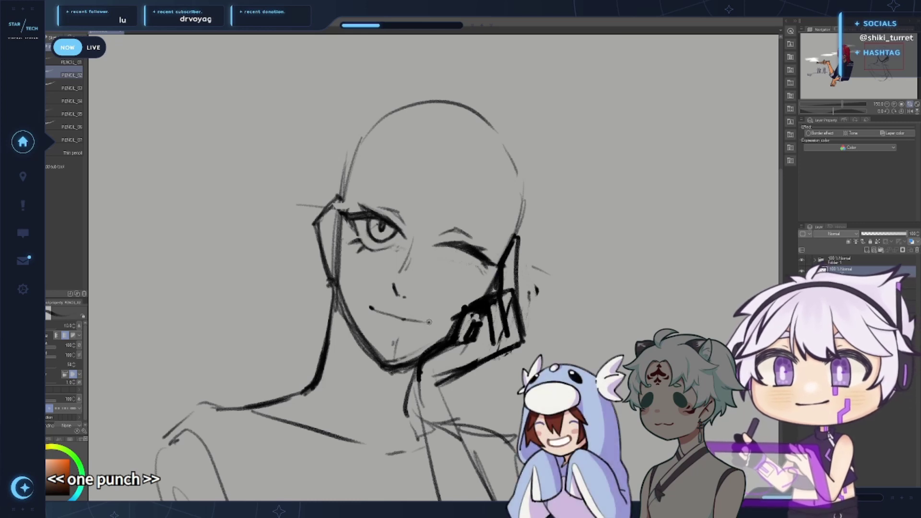
{"action": "key", "text": "ctrl+z"}
{"action": "key", "text": "ctrl+z"}
{"action": "key", "text": "ctrl+z"}
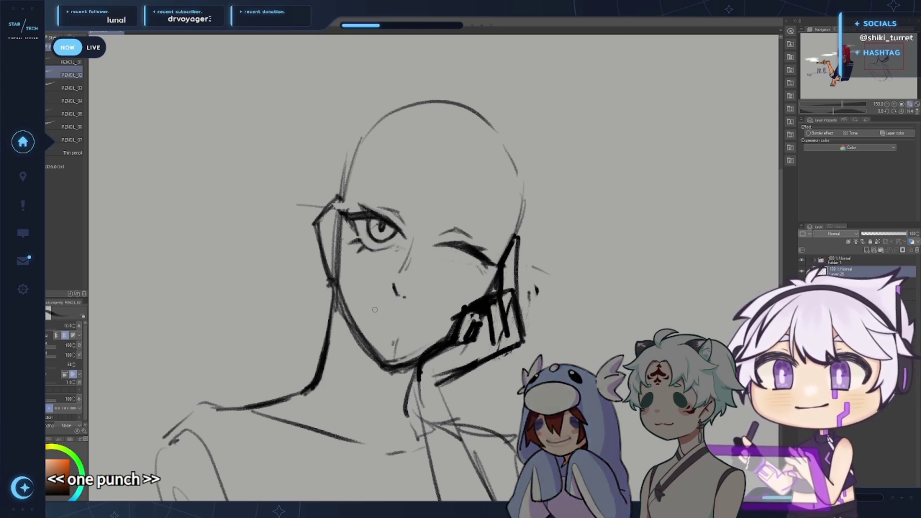
{"action": "mouse_move", "coordinate": [372, 309]}
{"action": "left_mouse_down"}
{"action": "mouse_move", "coordinate": [405, 323]}
{"action": "mouse_move", "coordinate": [432, 320]}
{"action": "left_mouse_up"}
{"action": "key", "text": "ctrl+z"}
{"action": "key", "text": "ctrl+z"}
{"action": "key", "text": "ctrl+z"}
{"action": "left_click_drag", "start_coordinate": [372, 308], "coordinate": [426, 325]}
{"action": "key", "text": "ctrl+z"}
{"action": "left_click_drag", "start_coordinate": [375, 313], "coordinate": [428, 326]}
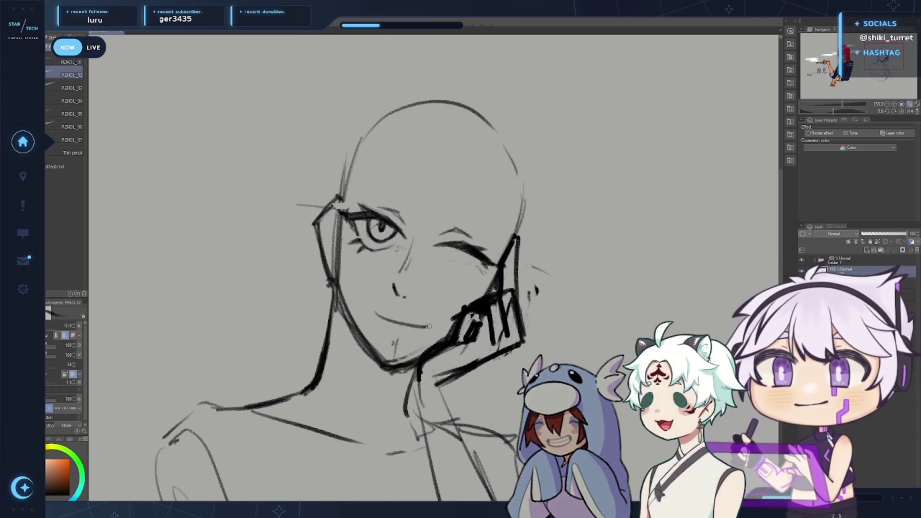
{"action": "left_click_drag", "start_coordinate": [374, 312], "coordinate": [426, 327]}
{"action": "key", "text": "ctrl+z"}
{"action": "key", "text": "ctrl+z"}
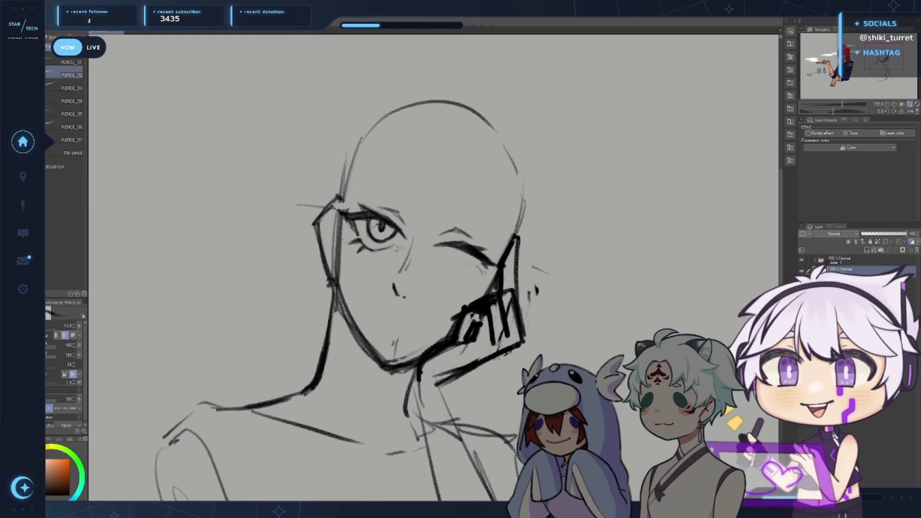
Draw a gently curved smiling mouth below the nose and check the face in a mirrored view
{"action": "left_click", "coordinate": [482, 377], "text": "alt"}
{"action": "left_click_drag", "start_coordinate": [624, 410], "coordinate": [636, 283]}
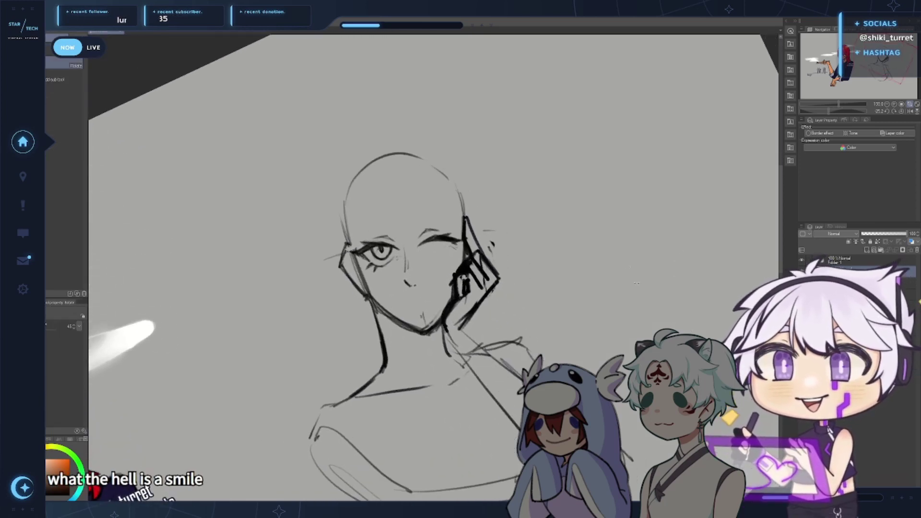
{"action": "key", "text": "p"}
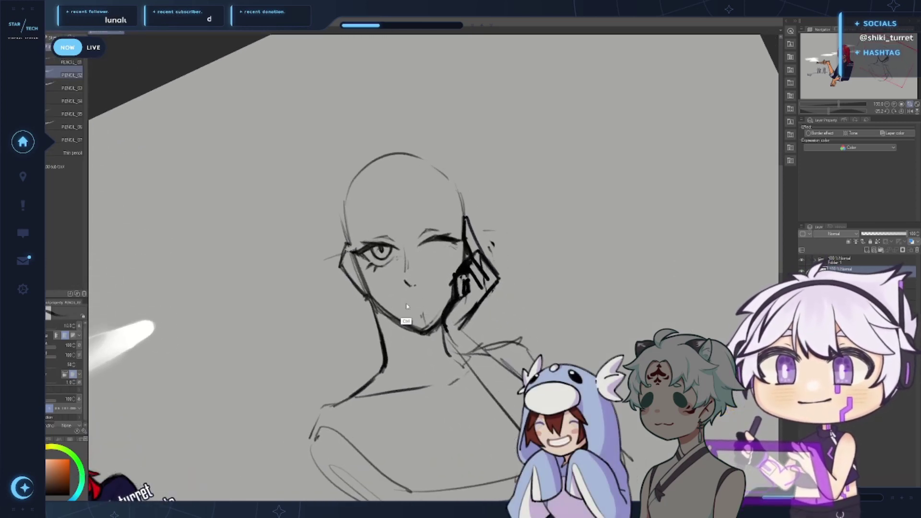
{"action": "mouse_move", "coordinate": [397, 303]}
{"action": "left_mouse_down"}
{"action": "mouse_move", "coordinate": [438, 292]}
{"action": "mouse_move", "coordinate": [401, 302]}
{"action": "left_mouse_up"}
{"action": "key", "text": "ctrl+z"}
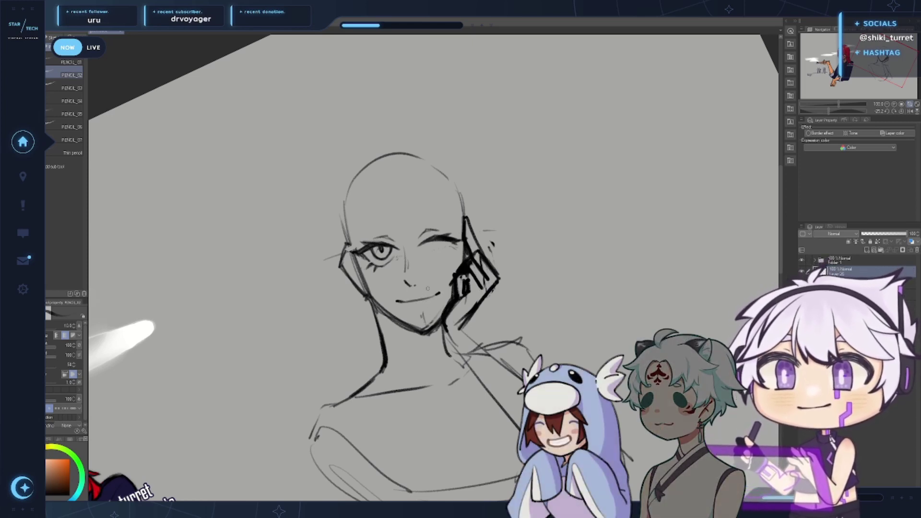
{"action": "left_click", "coordinate": [909, 111]}
{"action": "key", "text": "h"}
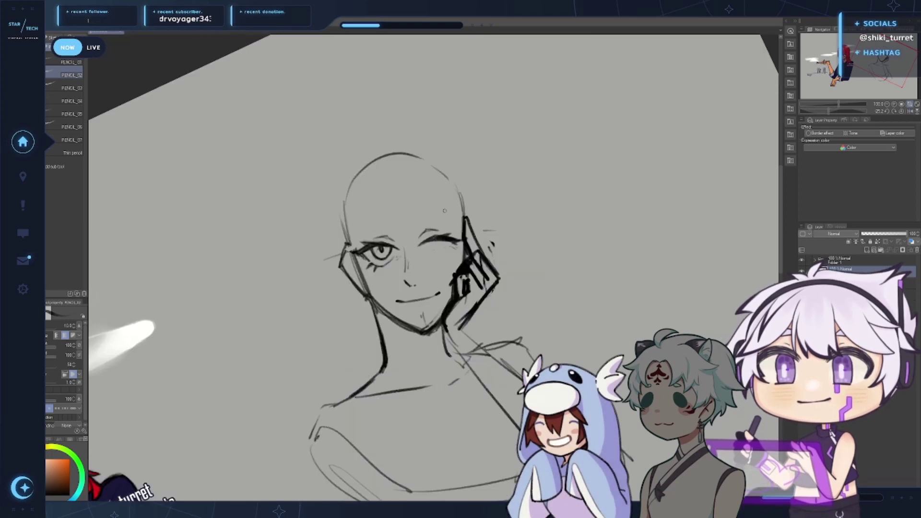
{"action": "left_click", "coordinate": [902, 112]}
{"action": "left_click_drag", "start_coordinate": [583, 272], "coordinate": [606, 231]}
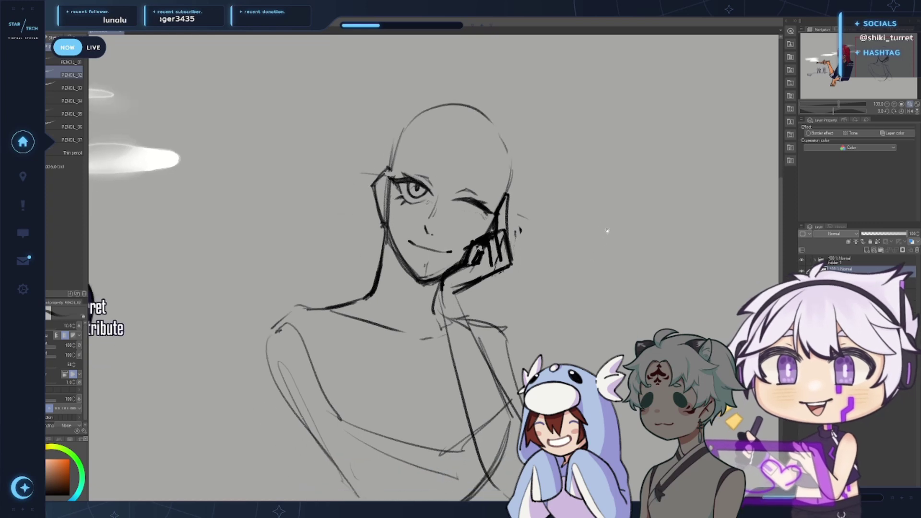
{"action": "key", "text": "p"}
{"action": "key", "text": "p"}
{"action": "key", "text": "p"}
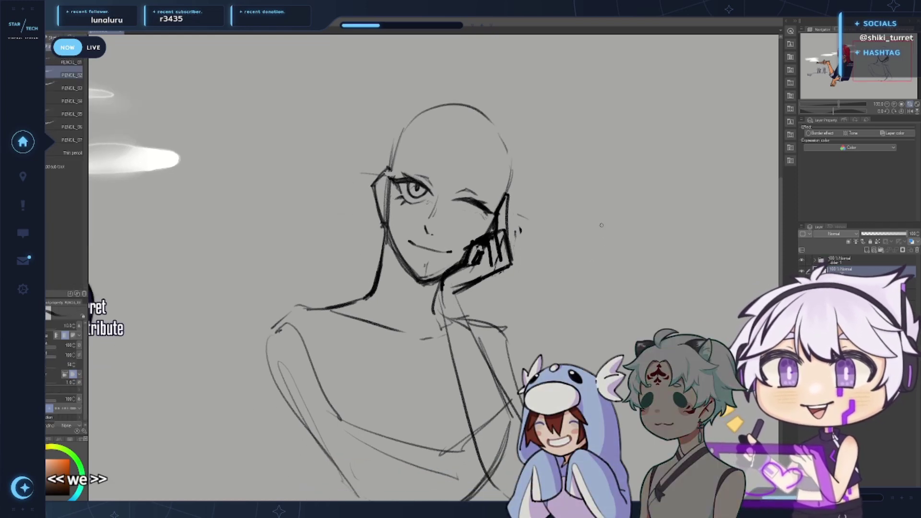
{"action": "left_click_drag", "start_coordinate": [661, 151], "coordinate": [664, 171]}
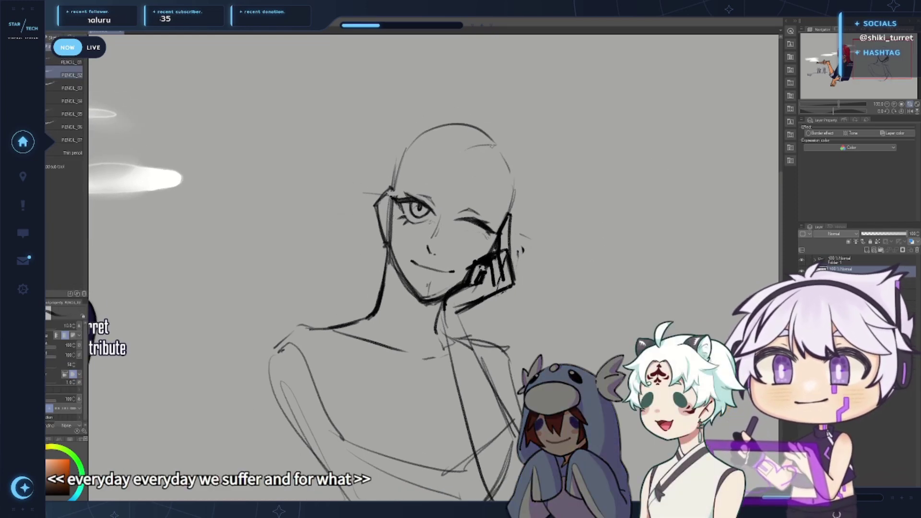
{"action": "mouse_move", "coordinate": [464, 152]}
{"action": "left_mouse_down"}
{"action": "mouse_move", "coordinate": [491, 150]}
{"action": "mouse_move", "coordinate": [481, 186]}
{"action": "mouse_move", "coordinate": [421, 255]}
{"action": "left_mouse_up"}
{"action": "key", "text": "ctrl+z"}
{"action": "key", "text": "ctrl+z"}
{"action": "key", "text": "ctrl+z"}
{"action": "key", "text": "ctrl+z"}
{"action": "key", "text": "ctrl+z"}
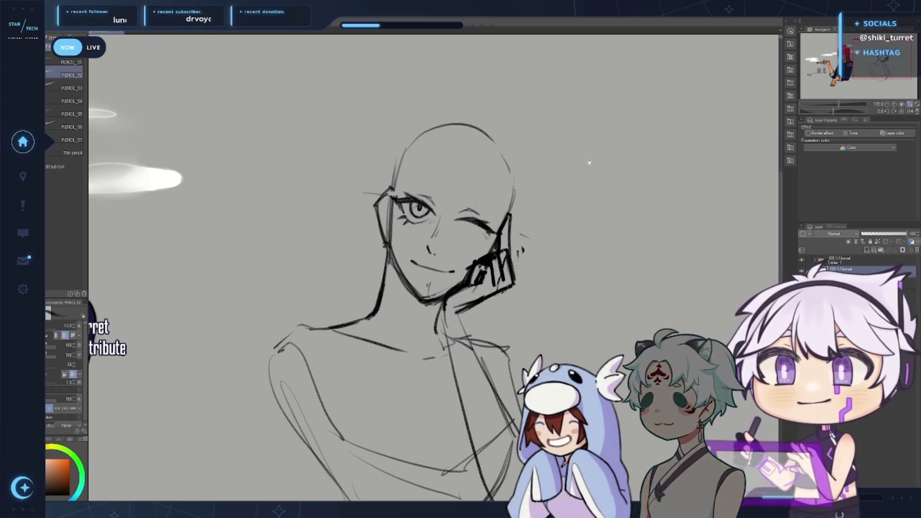
Redraw the side of the neck with a cleaner, darker line from the ear down to the shoulder
{"action": "mouse_move", "coordinate": [589, 162]}
{"action": "left_mouse_down"}
{"action": "mouse_move", "coordinate": [597, 126]}
{"action": "mouse_move", "coordinate": [572, 138]}
{"action": "left_mouse_up"}
{"action": "left_click_drag", "start_coordinate": [372, 233], "coordinate": [356, 287]}
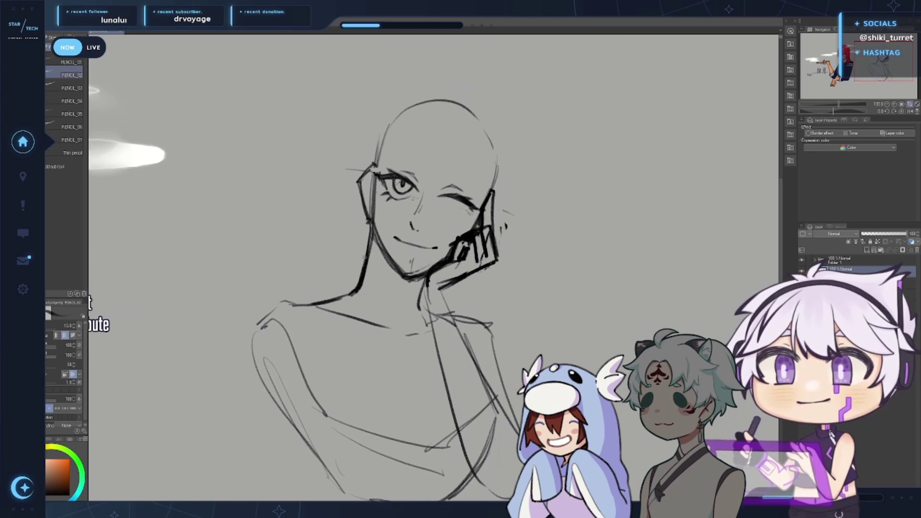
{"action": "left_click_drag", "start_coordinate": [369, 223], "coordinate": [355, 288]}
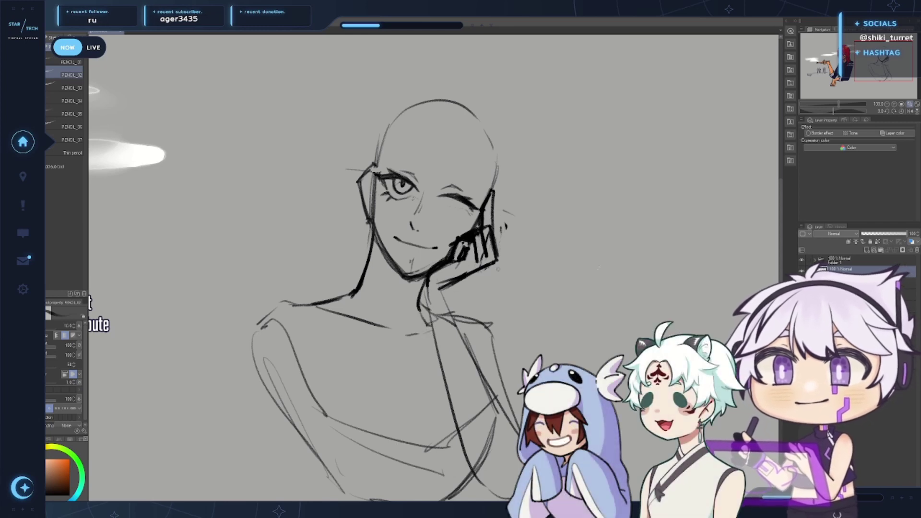
Draw the outer edge of the raised forearm with a bold line from the wrist to the elbow, joining the palm's lower edge
{"action": "left_click_drag", "start_coordinate": [498, 269], "coordinate": [451, 230]}
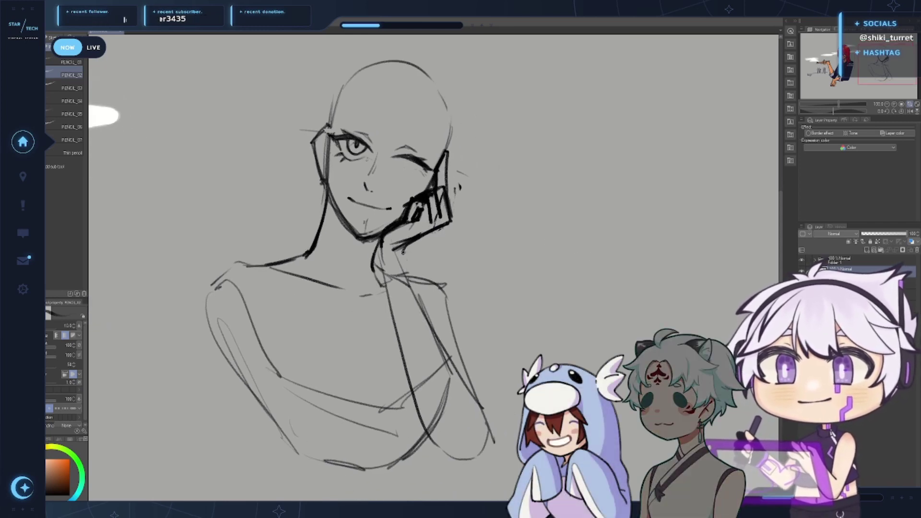
{"action": "left_click_drag", "start_coordinate": [407, 253], "coordinate": [436, 346]}
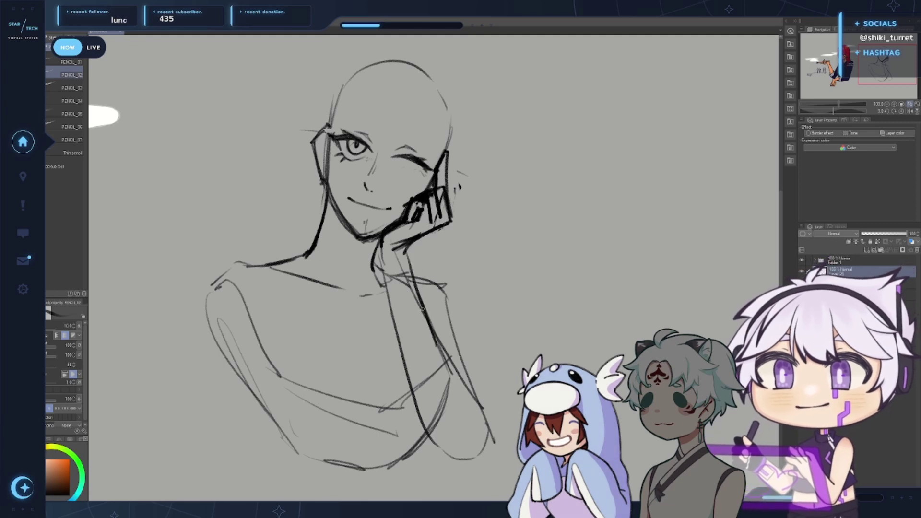
{"action": "key", "text": "p"}
{"action": "left_click_drag", "start_coordinate": [394, 251], "coordinate": [411, 239]}
{"action": "key", "text": "b"}
{"action": "key", "text": "p"}
{"action": "key", "text": "p"}
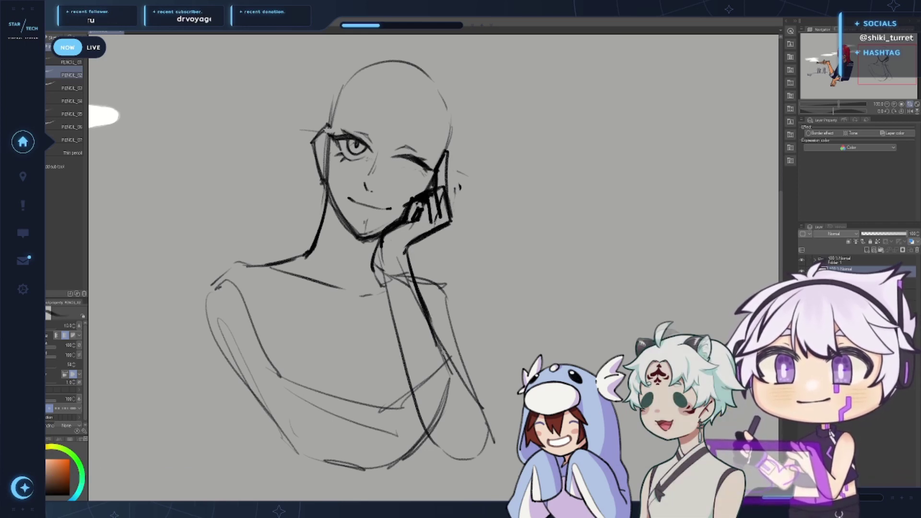
{"action": "left_click_drag", "start_coordinate": [437, 339], "coordinate": [472, 395]}
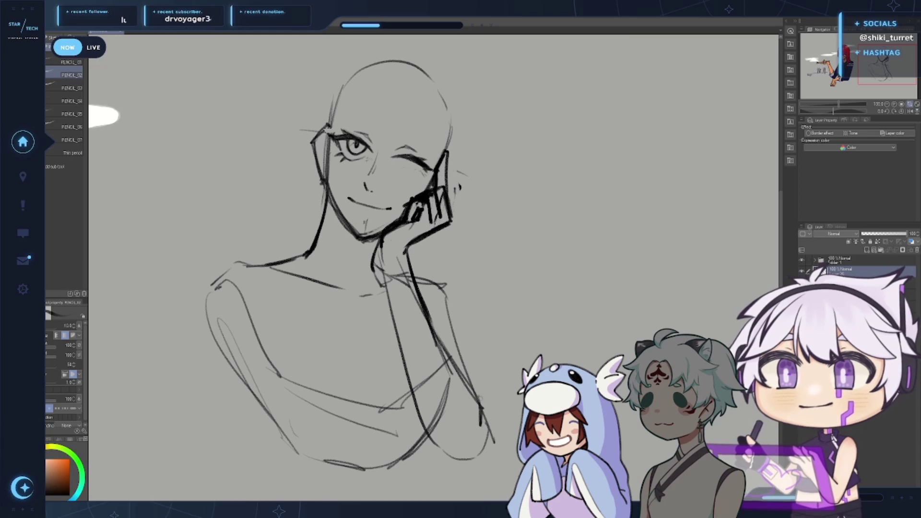
Erase the long finger extending beside the face and round off the outline of the curled hand
{"action": "mouse_move", "coordinate": [432, 269]}
{"action": "left_mouse_down"}
{"action": "mouse_move", "coordinate": [452, 335]}
{"action": "mouse_move", "coordinate": [441, 364]}
{"action": "left_mouse_up"}
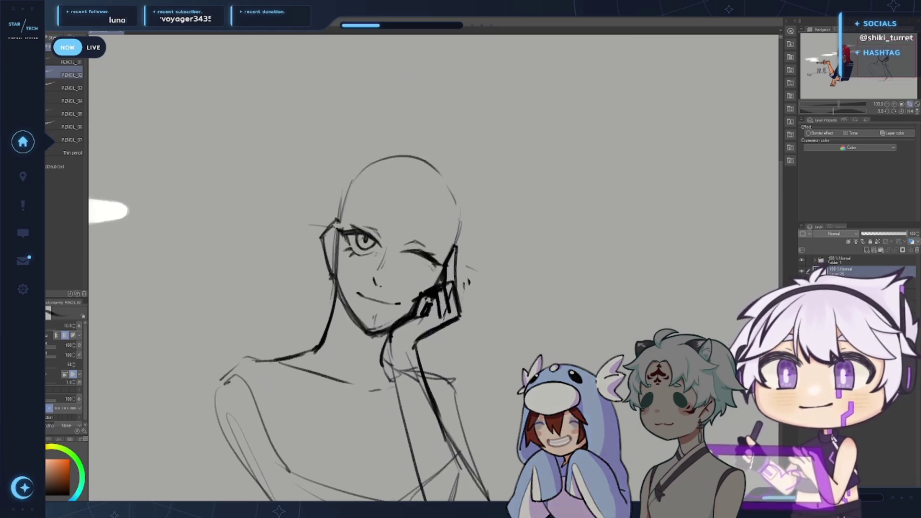
{"action": "key", "text": "e"}
{"action": "mouse_move", "coordinate": [441, 284]}
{"action": "left_mouse_down"}
{"action": "mouse_move", "coordinate": [468, 234]}
{"action": "mouse_move", "coordinate": [472, 264]}
{"action": "left_mouse_up"}
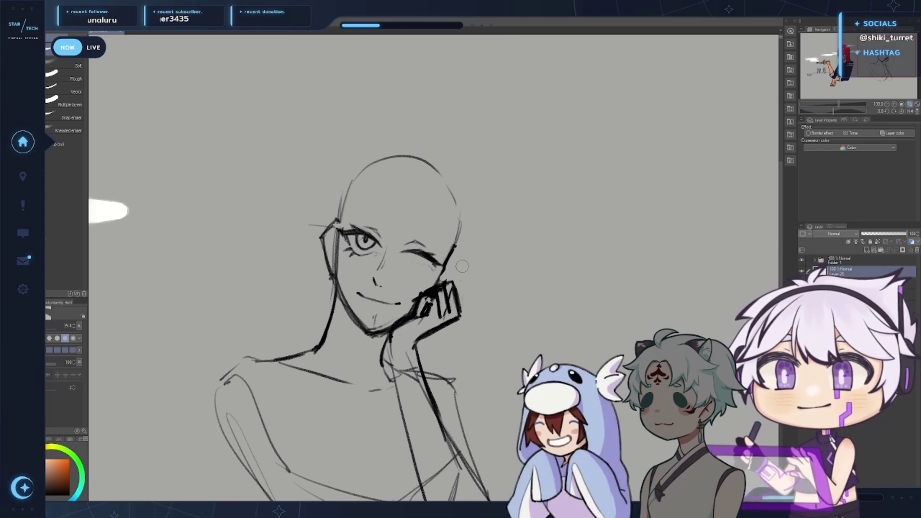
{"action": "key", "text": "p"}
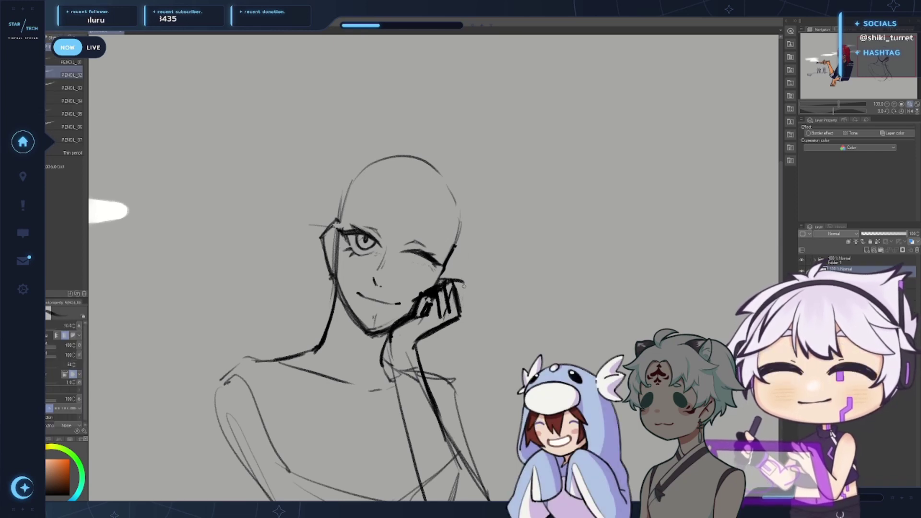
{"action": "mouse_move", "coordinate": [442, 284]}
{"action": "left_mouse_down"}
{"action": "mouse_move", "coordinate": [461, 280]}
{"action": "mouse_move", "coordinate": [465, 317]}
{"action": "left_mouse_up"}
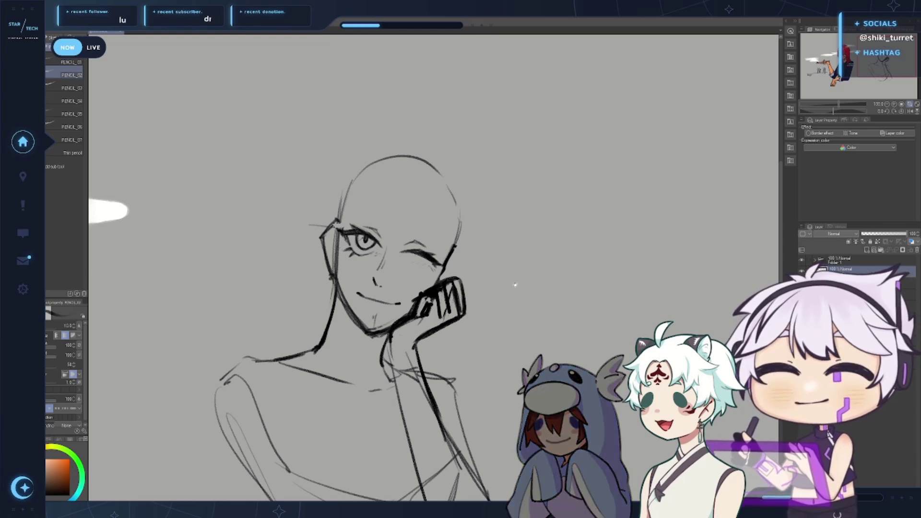
Redraw the side of the face between the winking eye and the hand, adding a small ear shape behind it
{"action": "left_click_drag", "start_coordinate": [515, 285], "coordinate": [542, 277]}
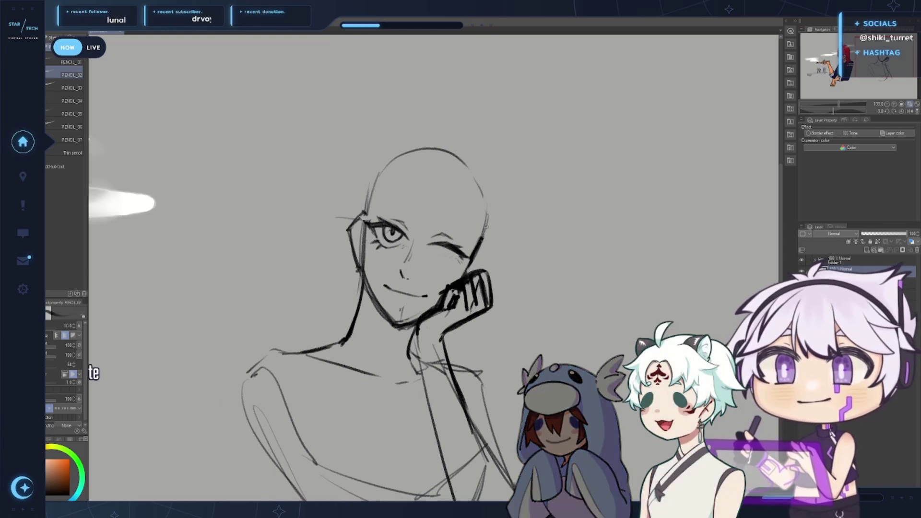
{"action": "left_click_drag", "start_coordinate": [481, 243], "coordinate": [467, 272]}
{"action": "key", "text": "ctrl+z"}
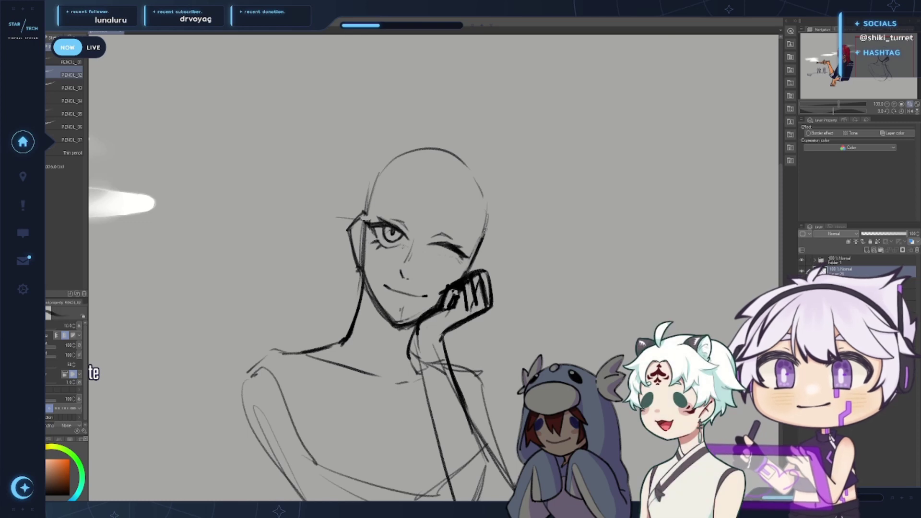
{"action": "key", "text": "ctrl+z"}
{"action": "left_click_drag", "start_coordinate": [482, 237], "coordinate": [467, 272]}
{"action": "left_click_drag", "start_coordinate": [484, 233], "coordinate": [466, 274]}
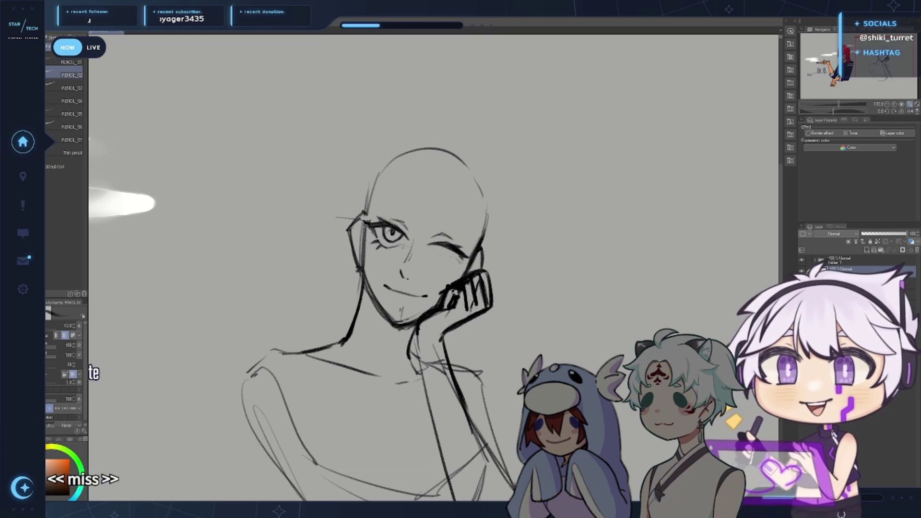
Replace the angular ear beside the open eye with a smoother, rounded one and compare it with the red-haired character
{"action": "key", "text": "ctrl+z"}
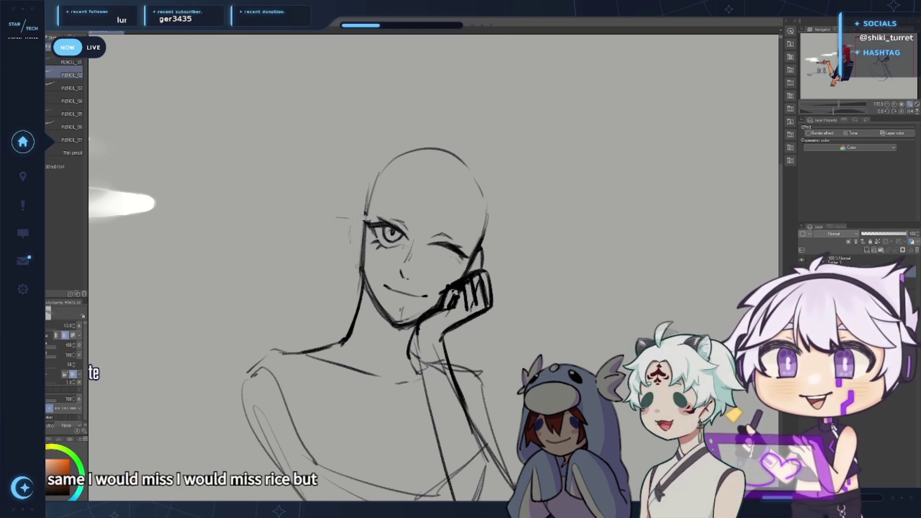
{"action": "mouse_move", "coordinate": [364, 215]}
{"action": "left_mouse_down"}
{"action": "mouse_move", "coordinate": [345, 243]}
{"action": "mouse_move", "coordinate": [554, 217]}
{"action": "mouse_move", "coordinate": [668, 244]}
{"action": "left_mouse_up"}
{"action": "key", "text": "ctrl+z"}
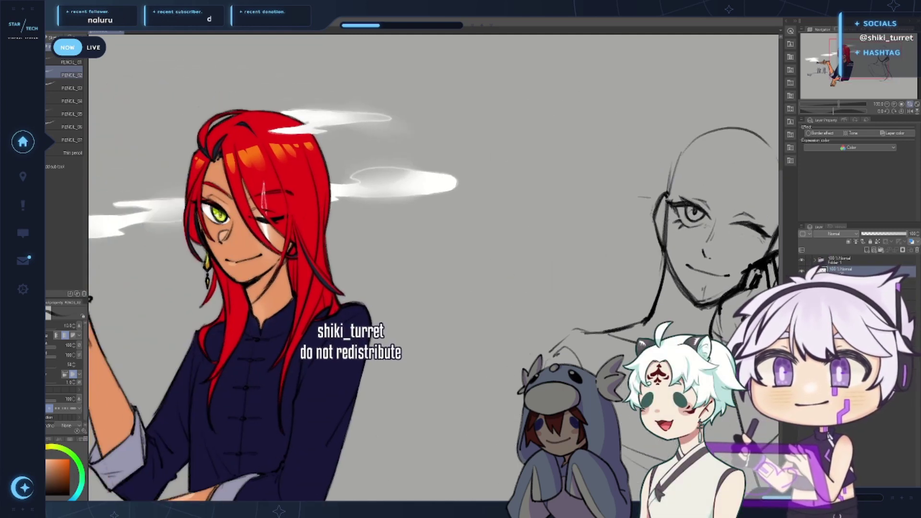
Sketch arched, peaked eyebrows above the open eye and the winking eye
{"action": "left_click_drag", "start_coordinate": [684, 407], "coordinate": [439, 399]}
{"action": "mouse_move", "coordinate": [620, 253]}
{"action": "left_mouse_down"}
{"action": "mouse_move", "coordinate": [553, 283]}
{"action": "mouse_move", "coordinate": [589, 292]}
{"action": "left_mouse_up"}
{"action": "left_click_drag", "start_coordinate": [404, 211], "coordinate": [442, 215]}
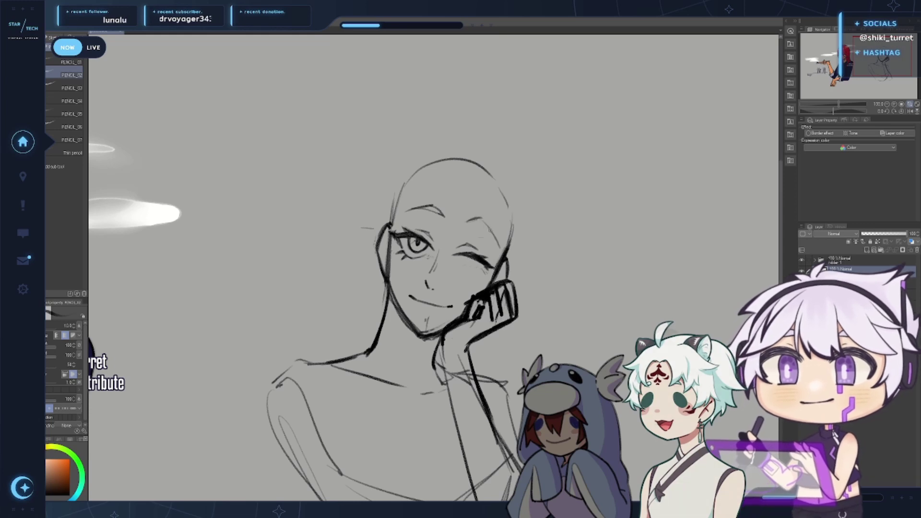
{"action": "left_click_drag", "start_coordinate": [497, 246], "coordinate": [481, 219]}
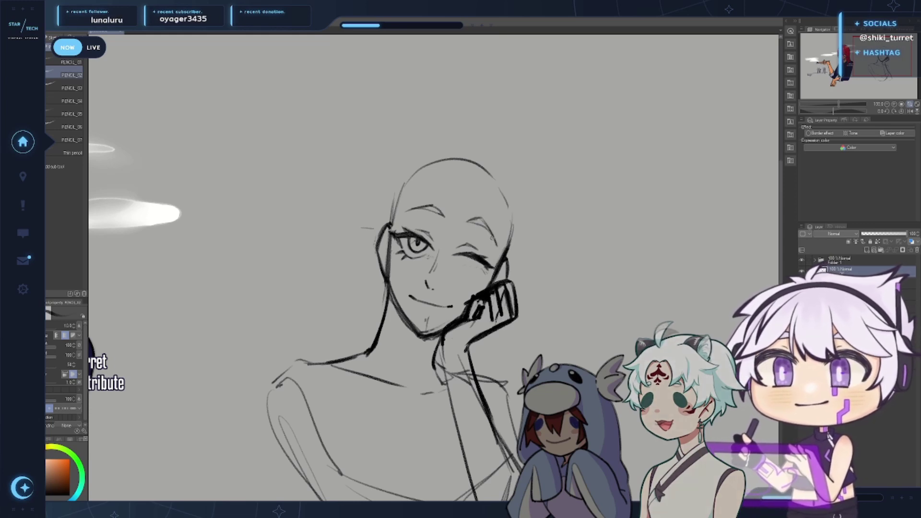
Rework the eyebrow above the open eye into a darker, rounder arch and check it in a mirrored view
{"action": "key", "text": "e"}
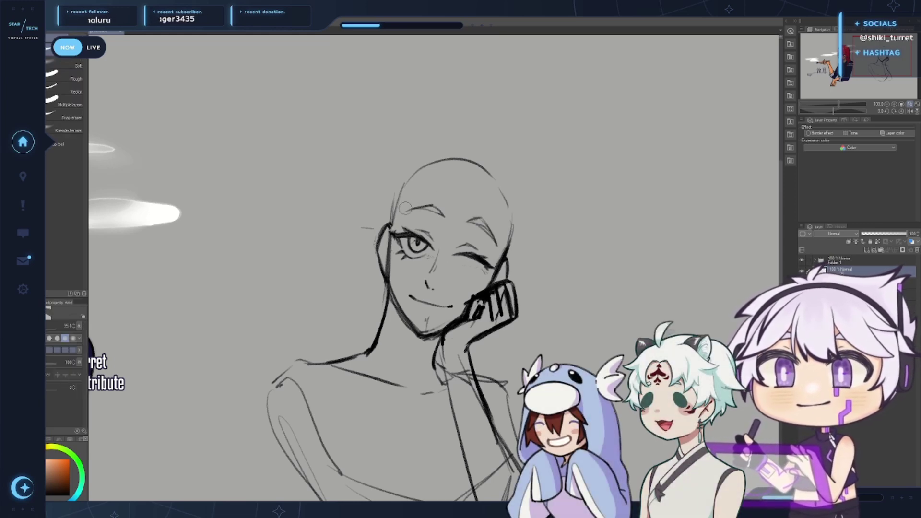
{"action": "mouse_move", "coordinate": [407, 210]}
{"action": "left_mouse_down"}
{"action": "mouse_move", "coordinate": [445, 214]}
{"action": "mouse_move", "coordinate": [433, 201]}
{"action": "left_mouse_up"}
{"action": "key", "text": "p"}
{"action": "key", "text": "p"}
{"action": "key", "text": "ctrl+z"}
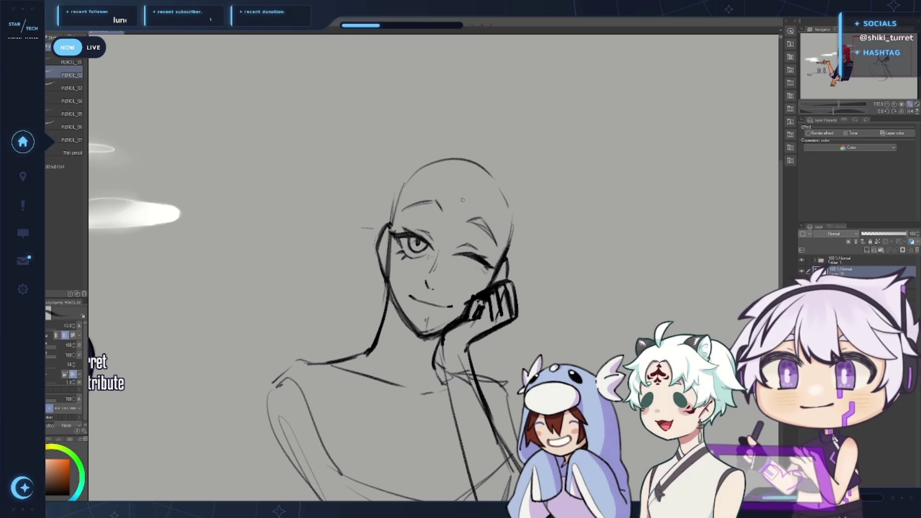
{"action": "key", "text": "ctrl+z"}
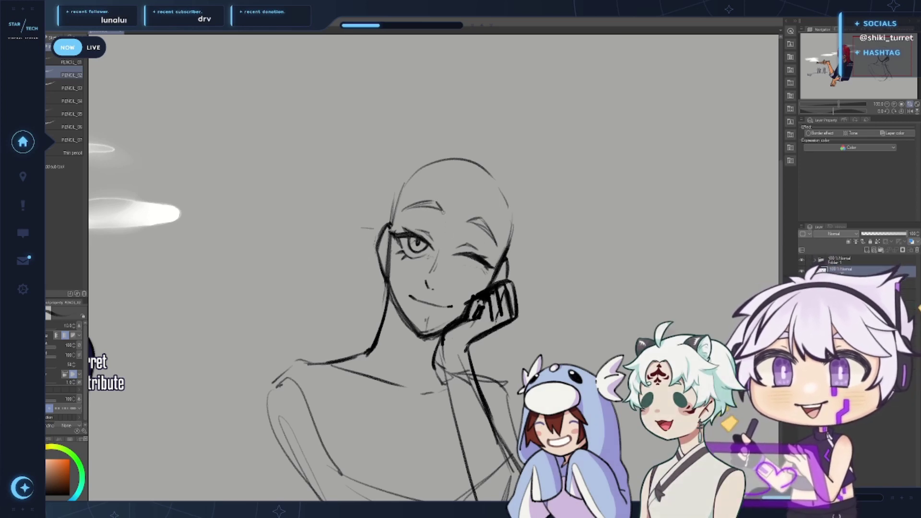
{"action": "left_click_drag", "start_coordinate": [409, 208], "coordinate": [443, 210]}
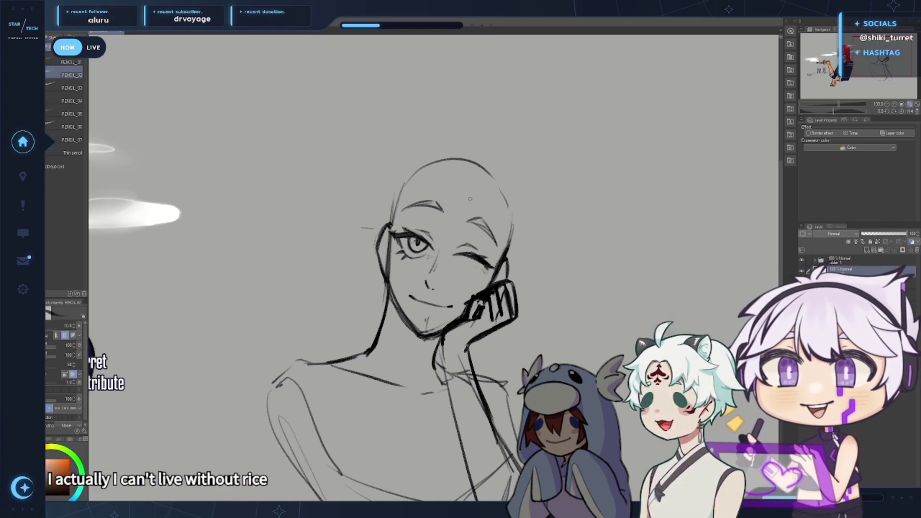
{"action": "key", "text": "e"}
{"action": "key", "text": "p"}
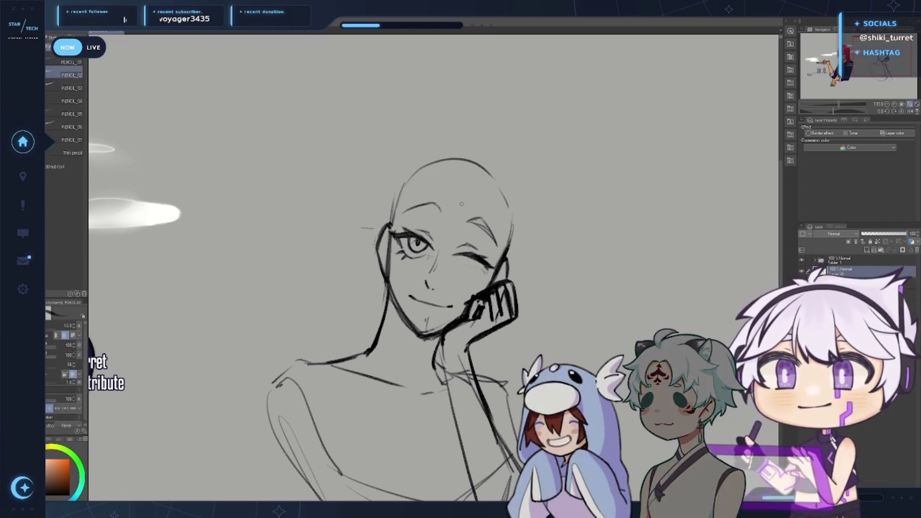
{"action": "key", "text": "ctrl"}
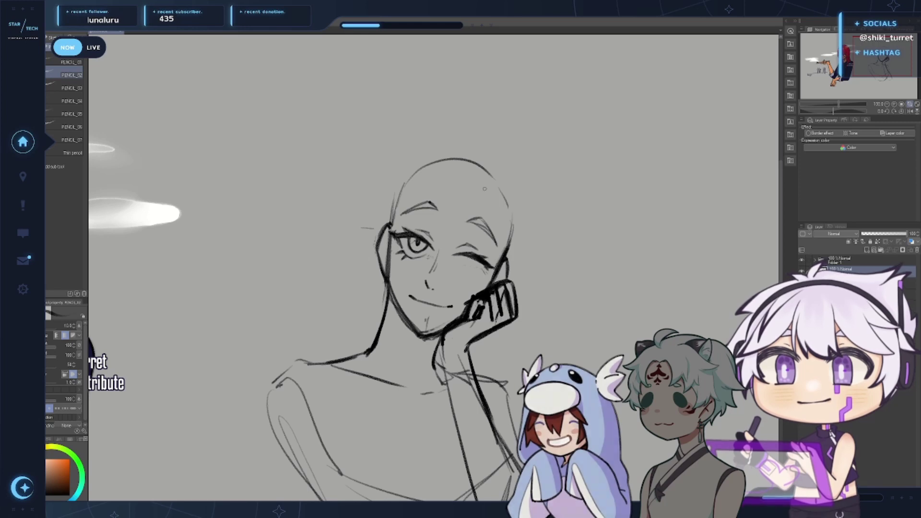
{"action": "key", "text": "h"}
{"action": "key", "text": "h"}
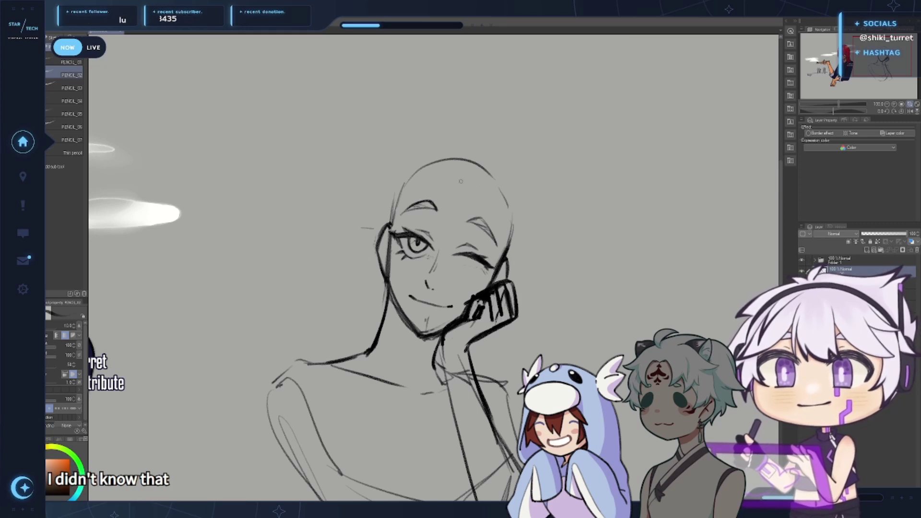
{"action": "scroll", "coordinate": [447, 220], "scroll_direction": "down", "scroll_amount": 1}
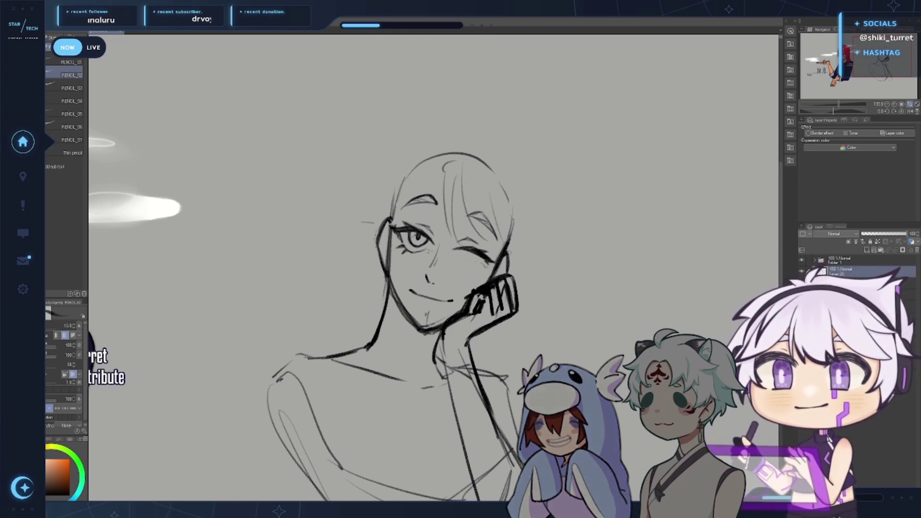
{"action": "key", "text": "ctrl+z"}
{"action": "key", "text": "ctrl+z"}
{"action": "key", "text": "ctrl+z"}
Erase the guide mark on the chin and darken the chin's outline beside the hand
{"action": "mouse_move", "coordinate": [558, 229]}
{"action": "left_mouse_down"}
{"action": "mouse_move", "coordinate": [584, 144]}
{"action": "mouse_move", "coordinate": [565, 142]}
{"action": "left_mouse_up"}
{"action": "key", "text": "e"}
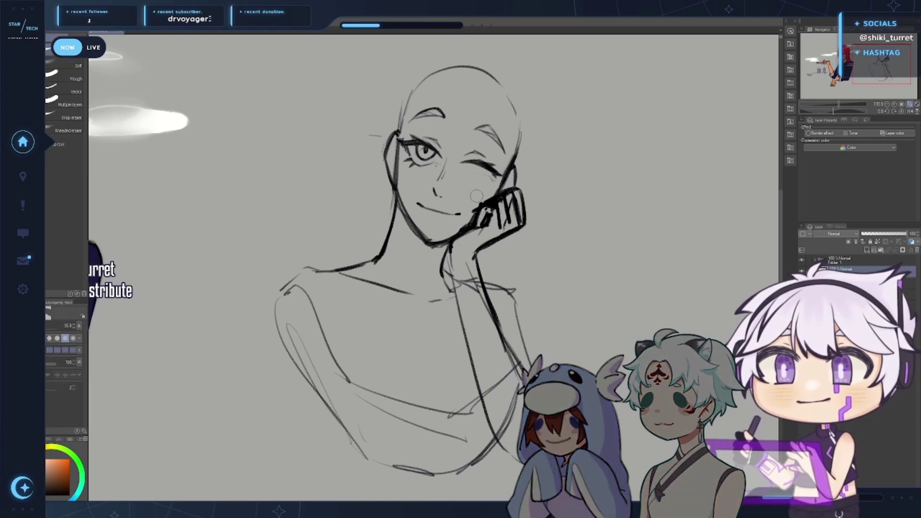
{"action": "key", "text": "p"}
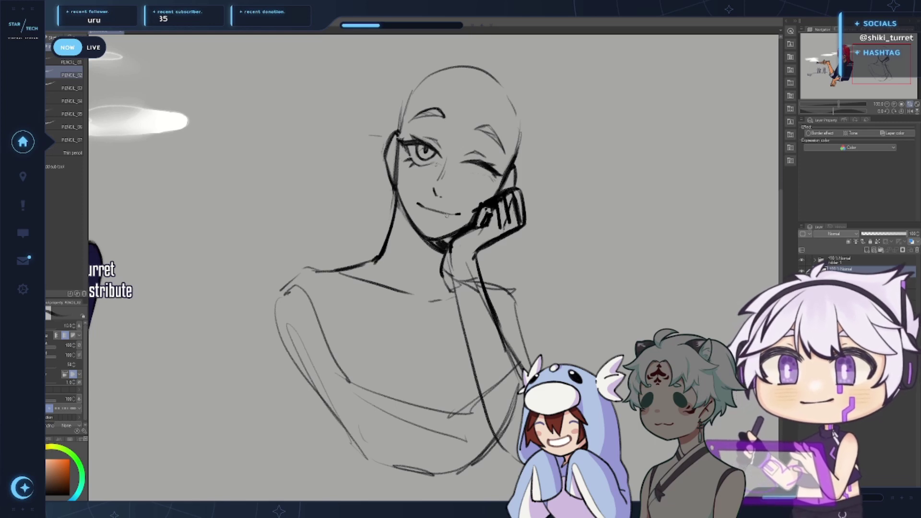
Redraw the raised forearm's inner edge below the wrist and define the curled fingers of the hand against the cheek
{"action": "left_click_drag", "start_coordinate": [435, 243], "coordinate": [453, 239]}
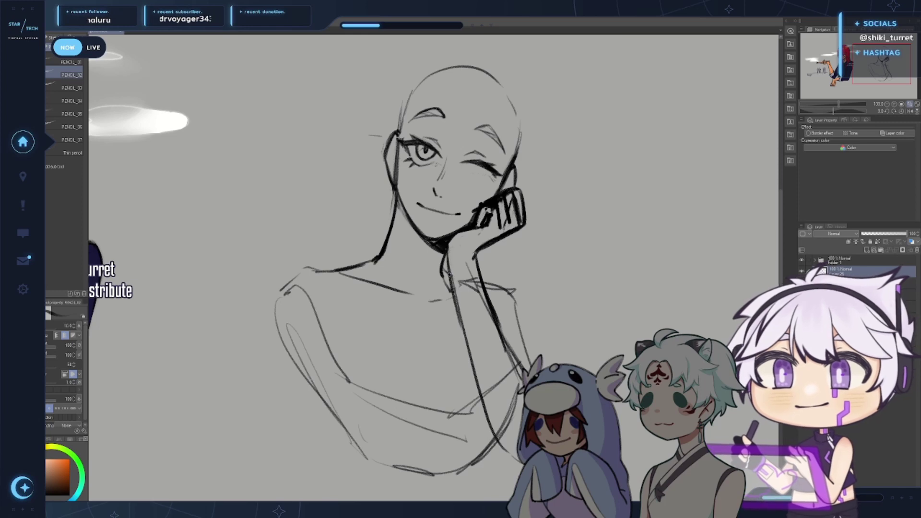
{"action": "key", "text": "ctrl+z"}
{"action": "key", "text": "ctrl+z"}
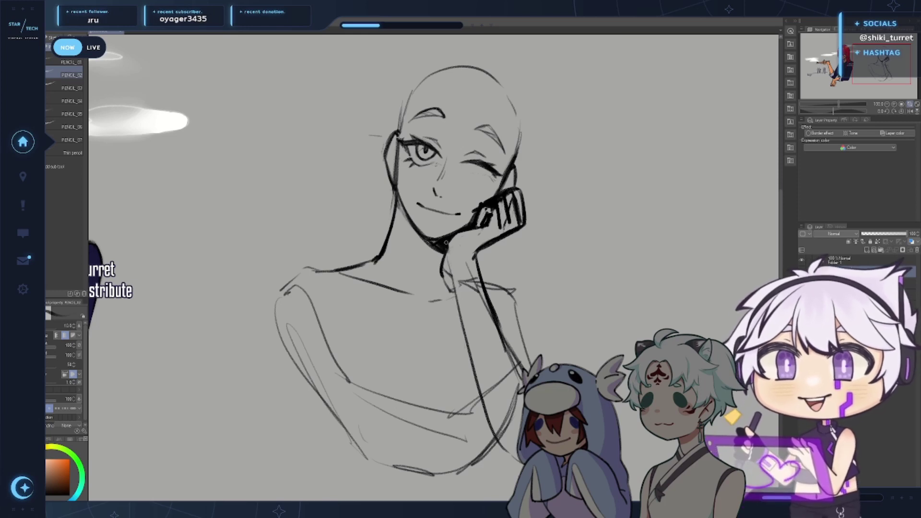
{"action": "left_click_drag", "start_coordinate": [447, 254], "coordinate": [464, 341]}
{"action": "left_click_drag", "start_coordinate": [482, 208], "coordinate": [478, 224]}
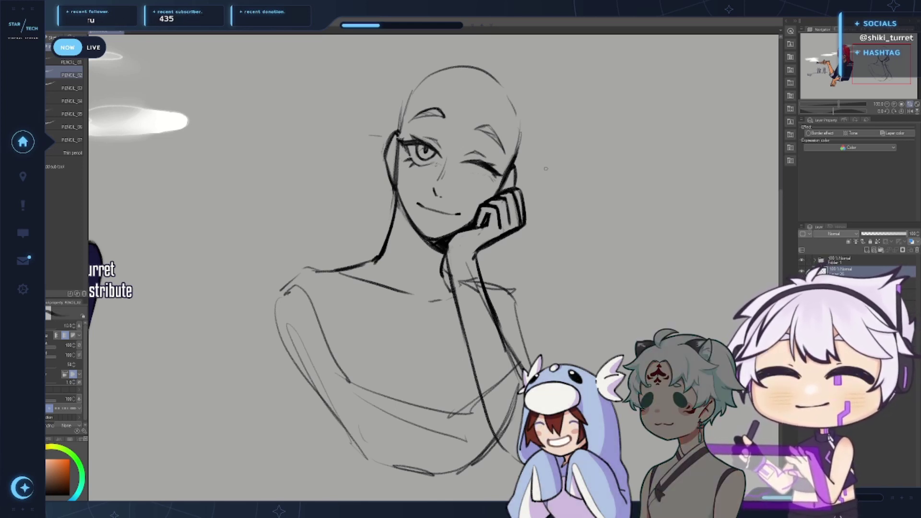
Erase the stray construction lines crossing the wrist, the raised forearm and the elbow
{"action": "left_click_drag", "start_coordinate": [515, 352], "coordinate": [513, 344]}
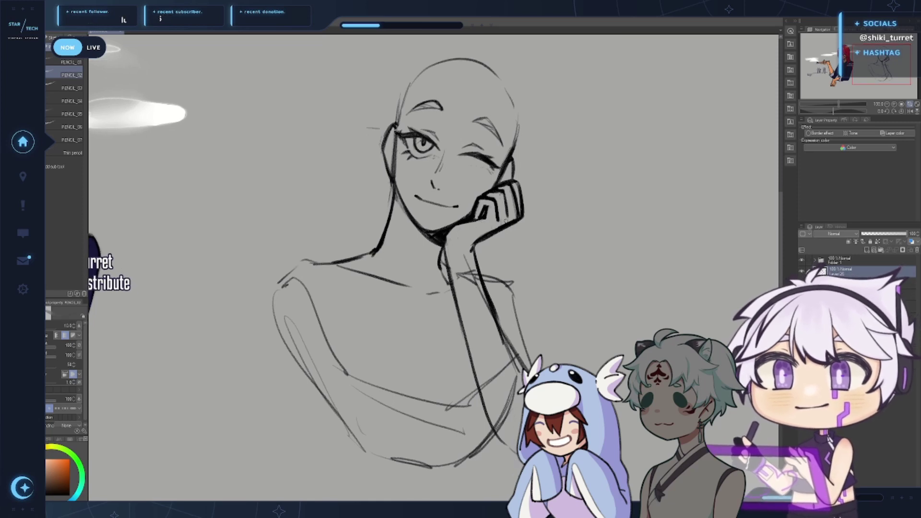
{"action": "mouse_move", "coordinate": [469, 264]}
{"action": "left_mouse_down"}
{"action": "mouse_move", "coordinate": [472, 284]}
{"action": "mouse_move", "coordinate": [523, 279]}
{"action": "mouse_move", "coordinate": [483, 286]}
{"action": "mouse_move", "coordinate": [390, 243]}
{"action": "left_mouse_up"}
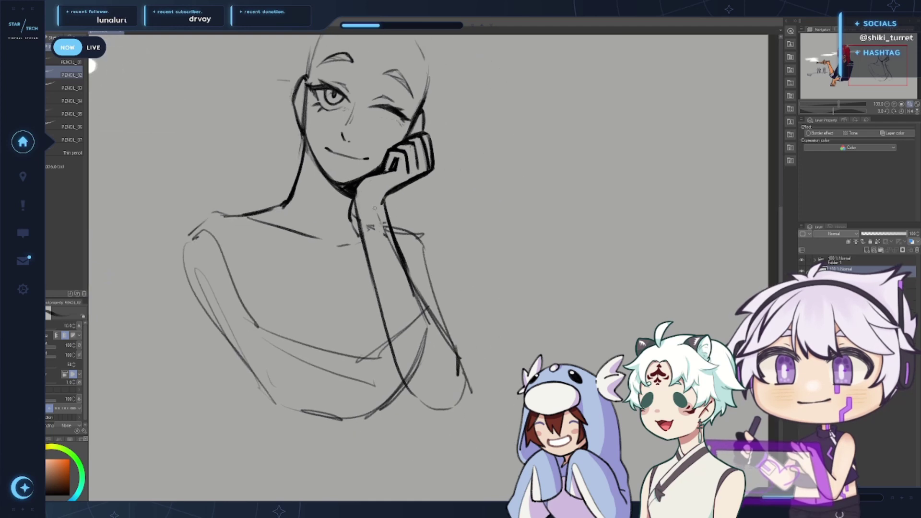
{"action": "key", "text": "e"}
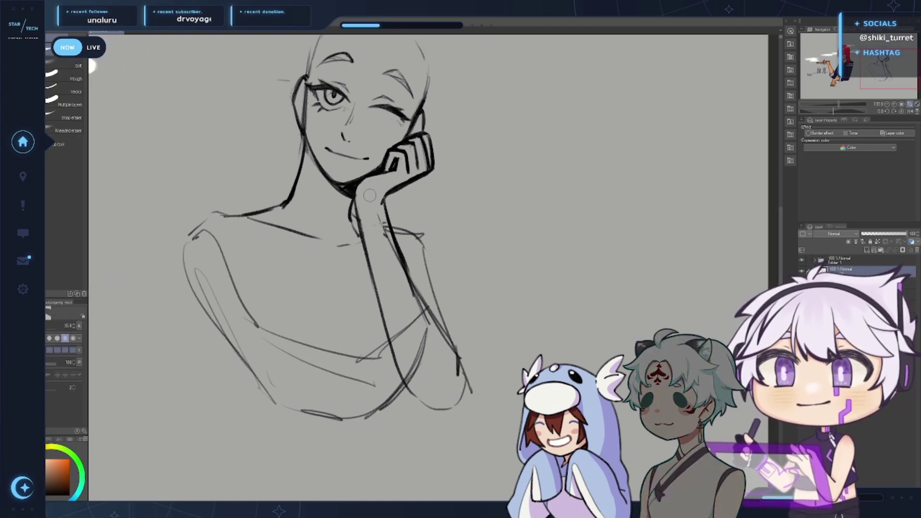
{"action": "mouse_move", "coordinate": [369, 195]}
{"action": "left_mouse_down"}
{"action": "mouse_move", "coordinate": [402, 285]}
{"action": "mouse_move", "coordinate": [409, 296]}
{"action": "mouse_move", "coordinate": [399, 270]}
{"action": "mouse_move", "coordinate": [434, 333]}
{"action": "mouse_move", "coordinate": [392, 245]}
{"action": "mouse_move", "coordinate": [418, 287]}
{"action": "mouse_move", "coordinate": [403, 259]}
{"action": "mouse_move", "coordinate": [406, 361]}
{"action": "left_mouse_up"}
{"action": "key", "text": "p"}
{"action": "key", "text": "p"}
{"action": "key", "text": "e"}
{"action": "mouse_move", "coordinate": [410, 309]}
{"action": "left_mouse_down"}
{"action": "mouse_move", "coordinate": [424, 347]}
{"action": "mouse_move", "coordinate": [460, 362]}
{"action": "mouse_move", "coordinate": [462, 384]}
{"action": "mouse_move", "coordinate": [442, 336]}
{"action": "mouse_move", "coordinate": [460, 371]}
{"action": "mouse_move", "coordinate": [451, 340]}
{"action": "mouse_move", "coordinate": [466, 369]}
{"action": "left_mouse_up"}
{"action": "key", "text": "p"}
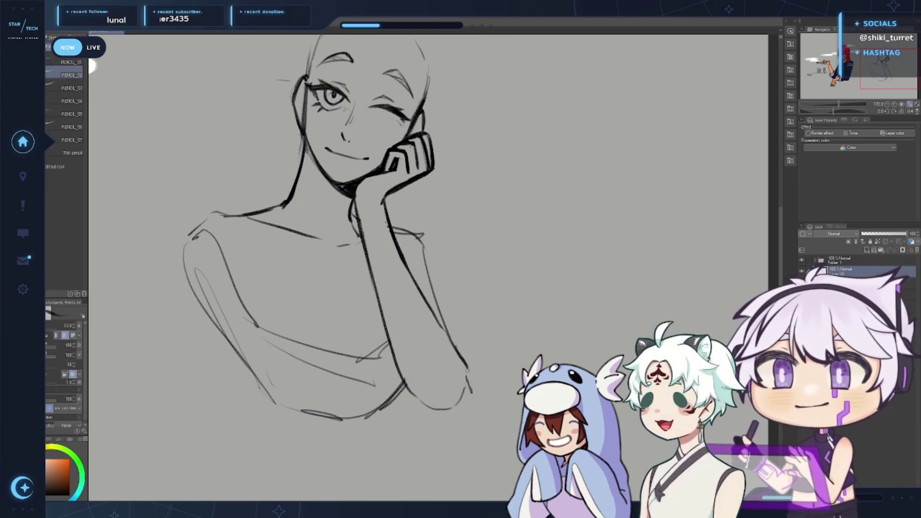
Outline the raised arm's elbow with a dark, rounded curve and erase the strokes that overshoot it
{"action": "key", "text": "ctrl+z"}
{"action": "mouse_move", "coordinate": [447, 331]}
{"action": "left_mouse_down"}
{"action": "mouse_move", "coordinate": [464, 367]}
{"action": "mouse_move", "coordinate": [456, 402]}
{"action": "left_mouse_up"}
{"action": "key", "text": "ctrl+z"}
{"action": "left_click_drag", "start_coordinate": [463, 361], "coordinate": [451, 407]}
{"action": "mouse_move", "coordinate": [465, 367]}
{"action": "left_mouse_down"}
{"action": "mouse_move", "coordinate": [447, 409]}
{"action": "mouse_move", "coordinate": [460, 412]}
{"action": "left_mouse_up"}
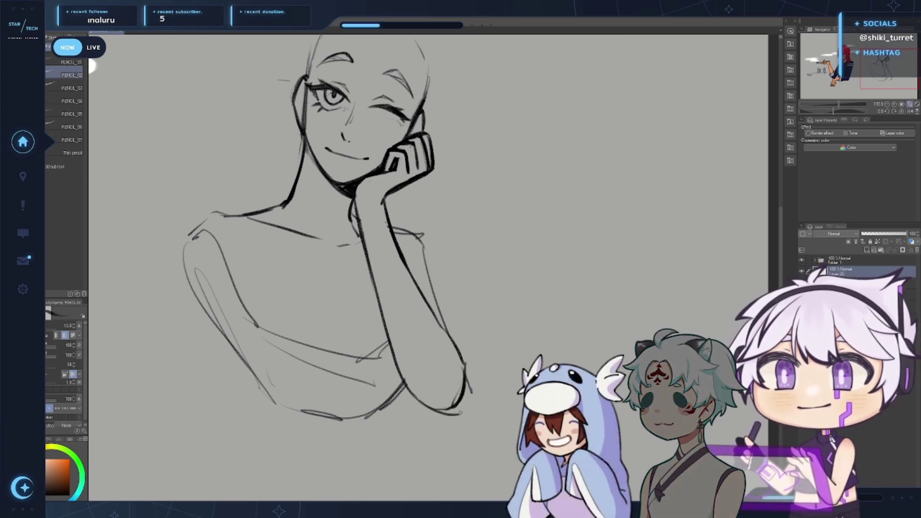
{"action": "key", "text": "e"}
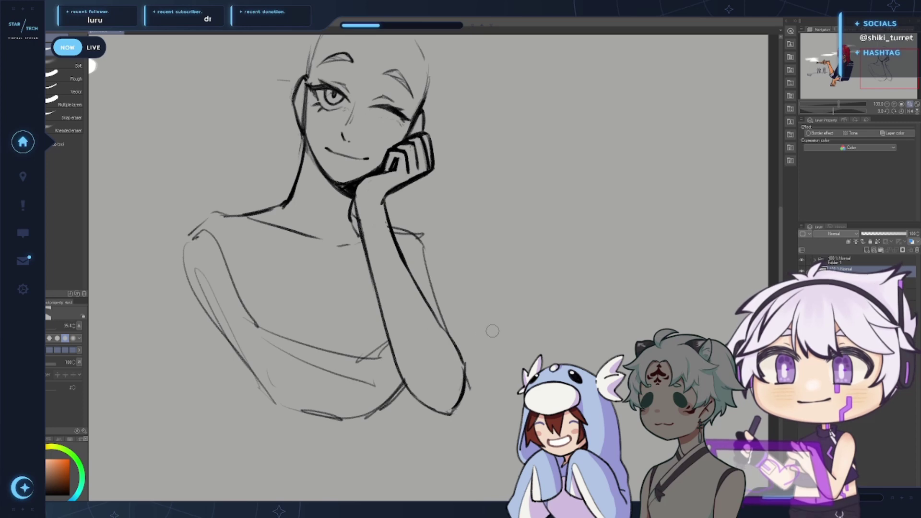
{"action": "left_click_drag", "start_coordinate": [542, 412], "coordinate": [507, 344]}
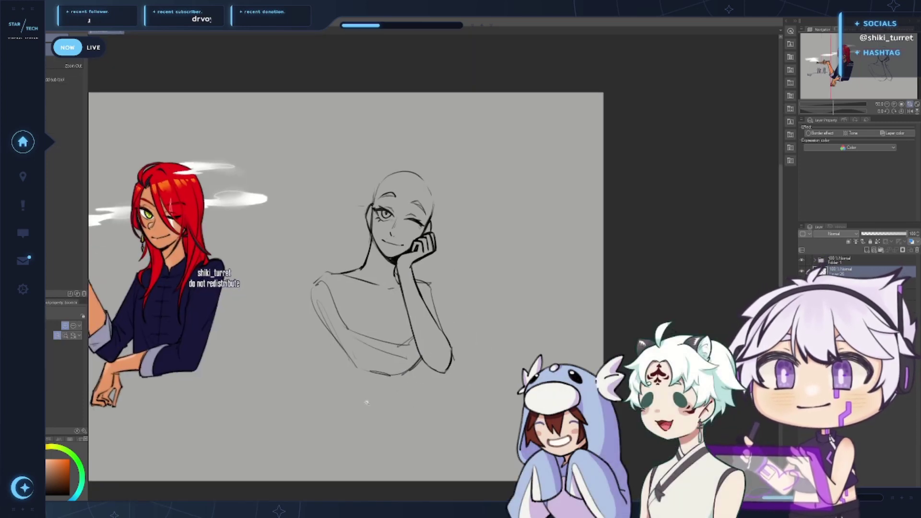
{"action": "key", "text": "p"}
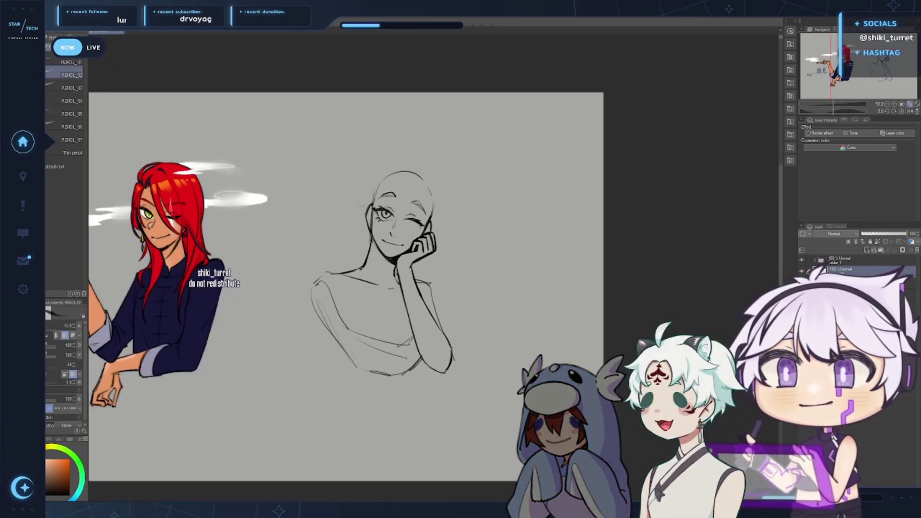
Darken the shoulder line and draw the outer edge of the lowered upper arm down to its elbow
{"action": "left_click", "coordinate": [362, 268], "text": "ctrl"}
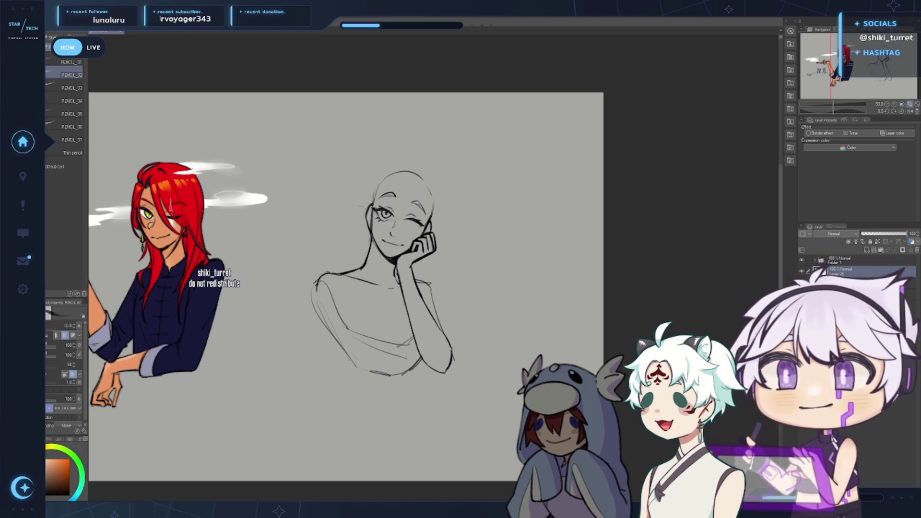
{"action": "mouse_move", "coordinate": [320, 277]}
{"action": "left_mouse_down"}
{"action": "mouse_move", "coordinate": [314, 303]}
{"action": "mouse_move", "coordinate": [359, 376]}
{"action": "left_mouse_up"}
{"action": "key", "text": "ctrl+z"}
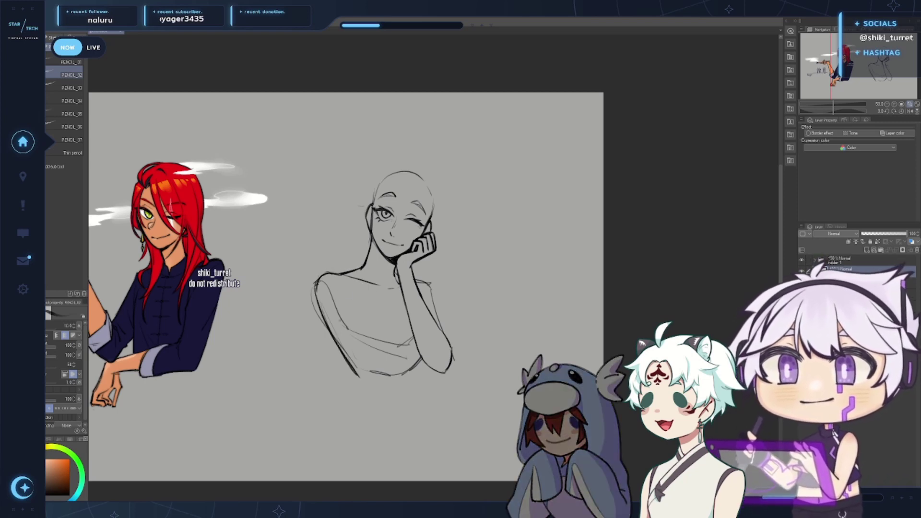
{"action": "key", "text": "ctrl+z"}
{"action": "key", "text": "ctrl+z"}
{"action": "key", "text": "ctrl+y"}
{"action": "key", "text": "ctrl+y"}
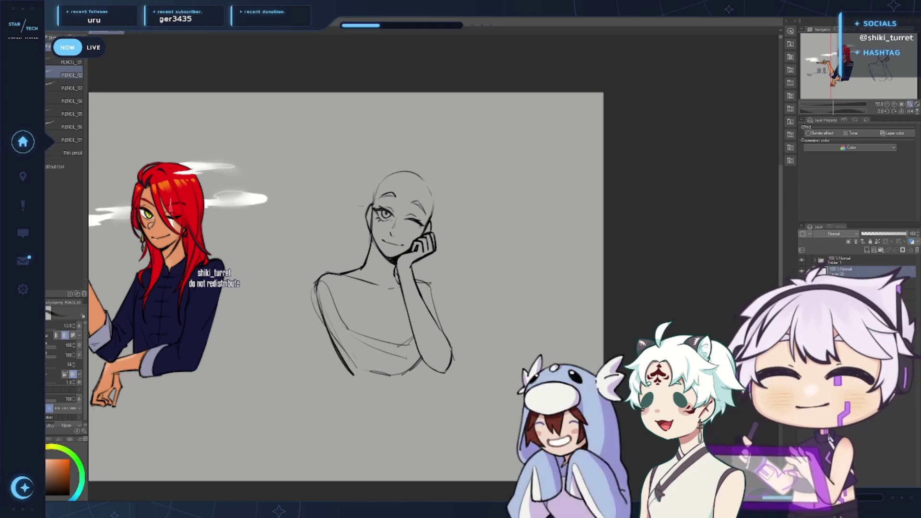
Erase the old rough lines outside and inside the lowered upper arm
{"action": "key", "text": "e"}
{"action": "left_click_drag", "start_coordinate": [331, 336], "coordinate": [348, 366]}
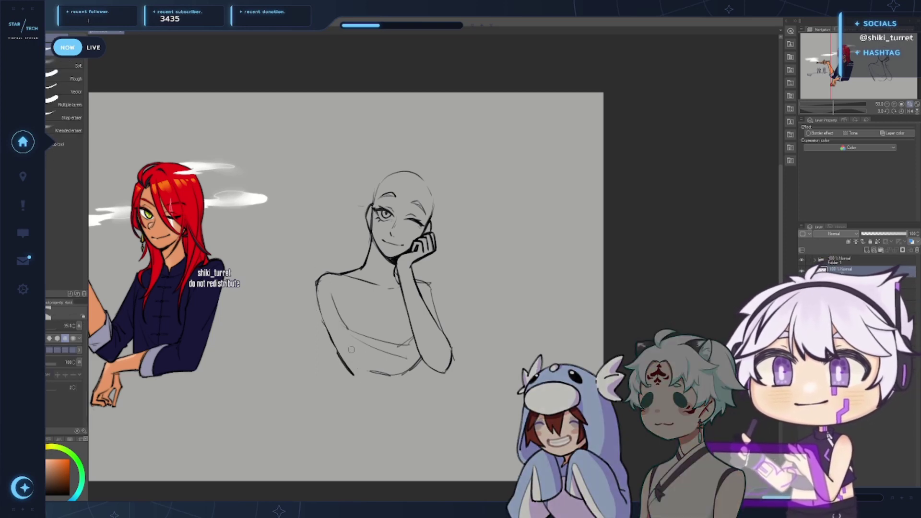
{"action": "left_click_drag", "start_coordinate": [331, 291], "coordinate": [351, 336]}
{"action": "key", "text": "p"}
{"action": "key", "text": "p"}
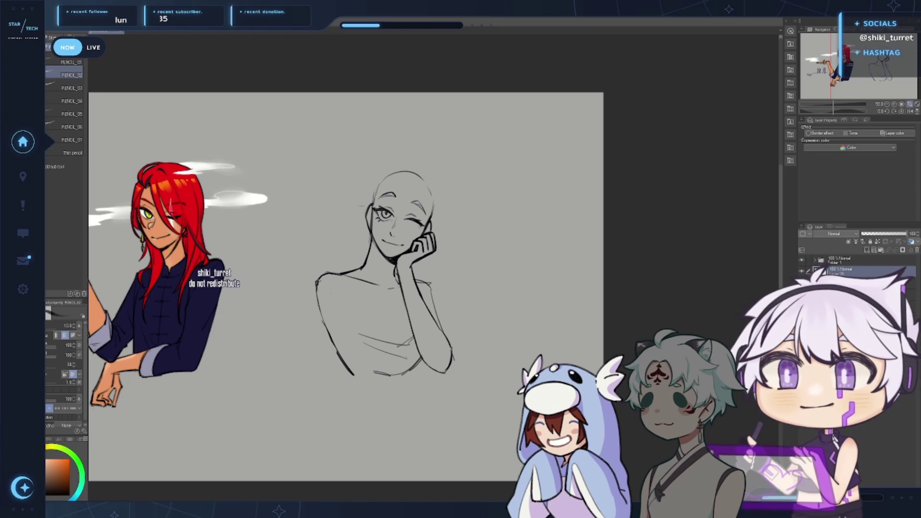
Sketch the lowered arm's inner edge and fold its forearm across the body to the raised arm's elbow
{"action": "left_click_drag", "start_coordinate": [316, 288], "coordinate": [340, 354]}
{"action": "key", "text": "ctrl+z"}
{"action": "left_click_drag", "start_coordinate": [348, 303], "coordinate": [378, 378]}
{"action": "key", "text": "ctrl+z"}
{"action": "left_click_drag", "start_coordinate": [340, 291], "coordinate": [369, 363]}
{"action": "key", "text": "ctrl+z"}
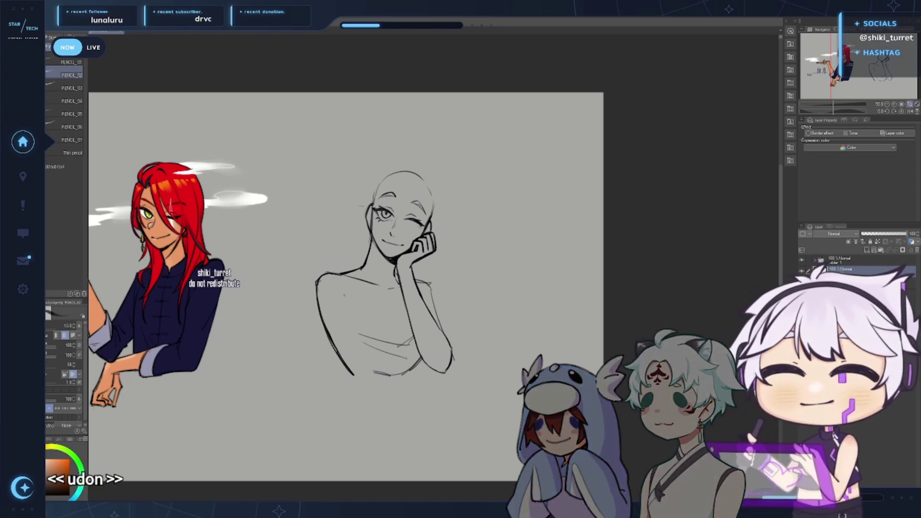
{"action": "mouse_move", "coordinate": [343, 294]}
{"action": "left_mouse_down"}
{"action": "mouse_move", "coordinate": [369, 362]}
{"action": "mouse_move", "coordinate": [421, 367]}
{"action": "left_mouse_up"}
{"action": "key", "text": "ctrl+z"}
{"action": "left_click_drag", "start_coordinate": [365, 354], "coordinate": [434, 368]}
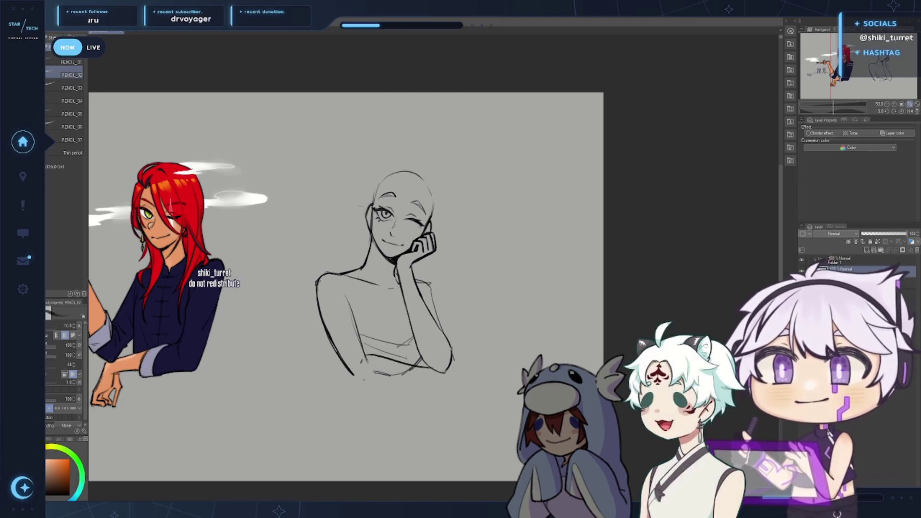
{"action": "left_click_drag", "start_coordinate": [353, 374], "coordinate": [424, 372]}
Erase the leftover rough forearm lines across the torso above the folded arm
{"action": "key", "text": "e"}
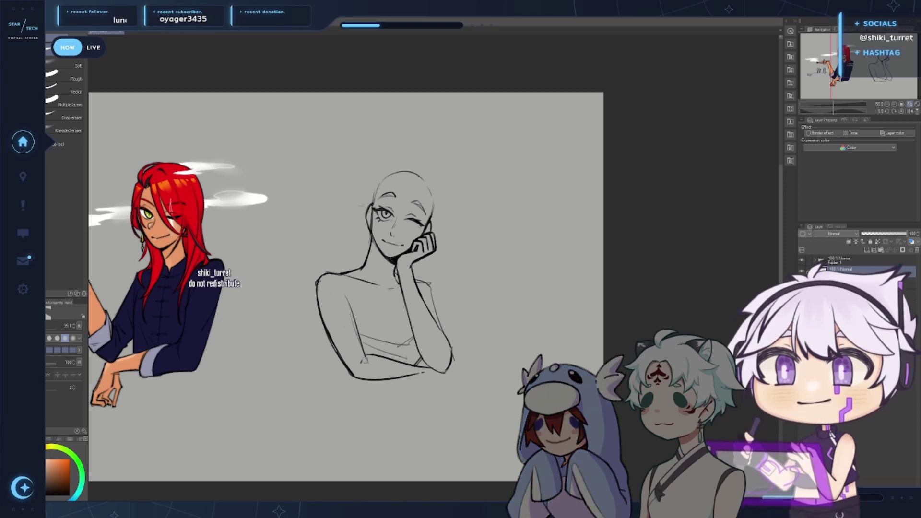
{"action": "key", "text": "p"}
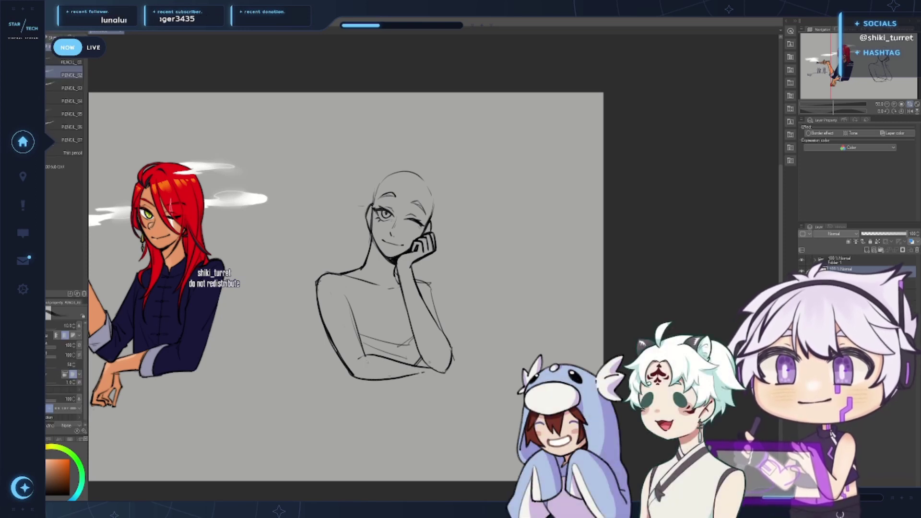
{"action": "key", "text": "e"}
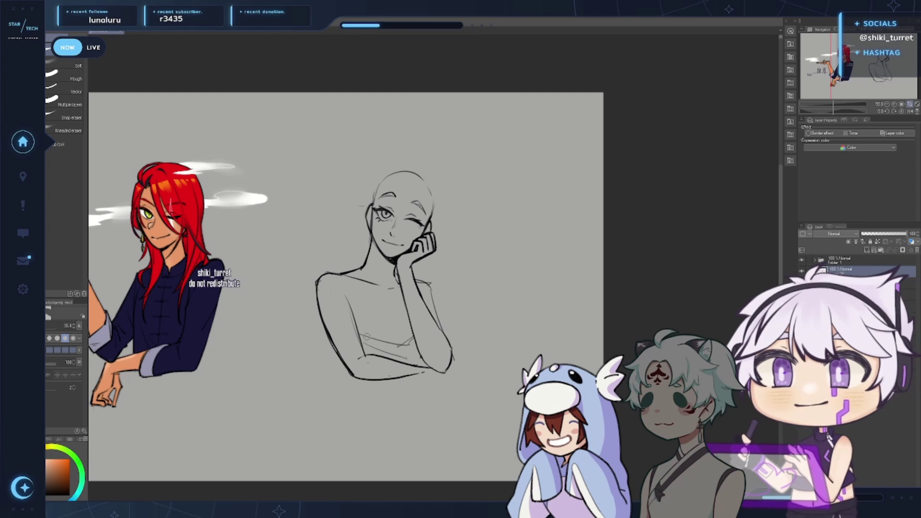
{"action": "left_click_drag", "start_coordinate": [384, 343], "coordinate": [408, 338]}
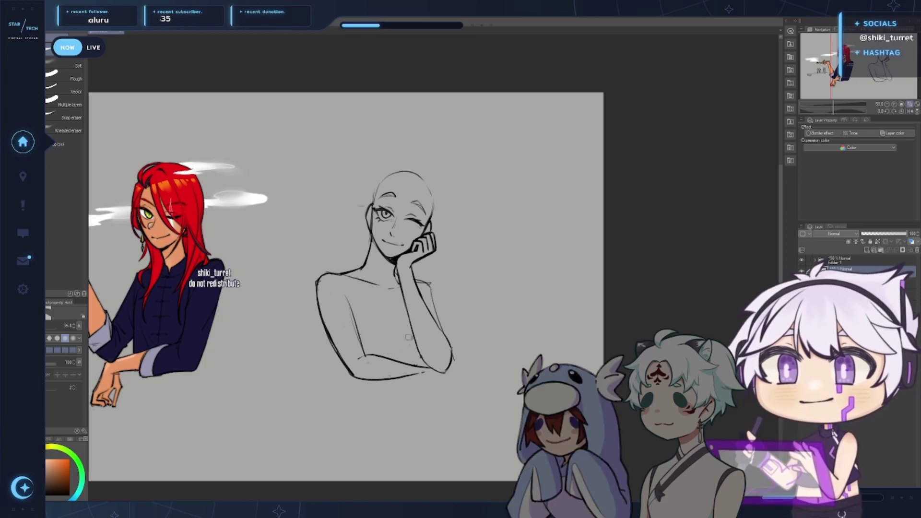
Darken the shoulder line behind the raised forearm and touch up the line where the jaw meets the neck
{"action": "key", "text": "p"}
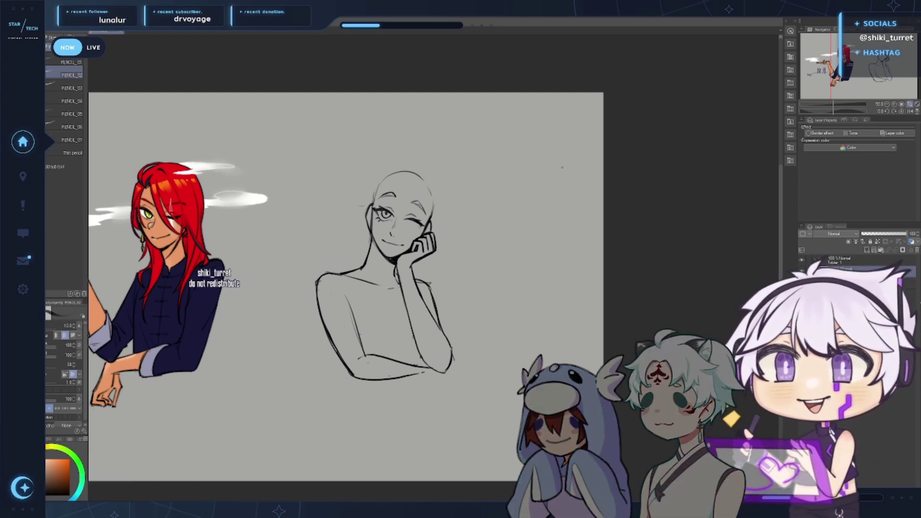
{"action": "mouse_move", "coordinate": [452, 258]}
{"action": "left_mouse_down"}
{"action": "mouse_move", "coordinate": [480, 260]}
{"action": "mouse_move", "coordinate": [456, 296]}
{"action": "mouse_move", "coordinate": [473, 279]}
{"action": "mouse_move", "coordinate": [481, 307]}
{"action": "mouse_move", "coordinate": [481, 275]}
{"action": "mouse_move", "coordinate": [450, 254]}
{"action": "left_mouse_up"}
{"action": "scroll", "coordinate": [469, 267], "scroll_direction": "up", "scroll_amount": 1}
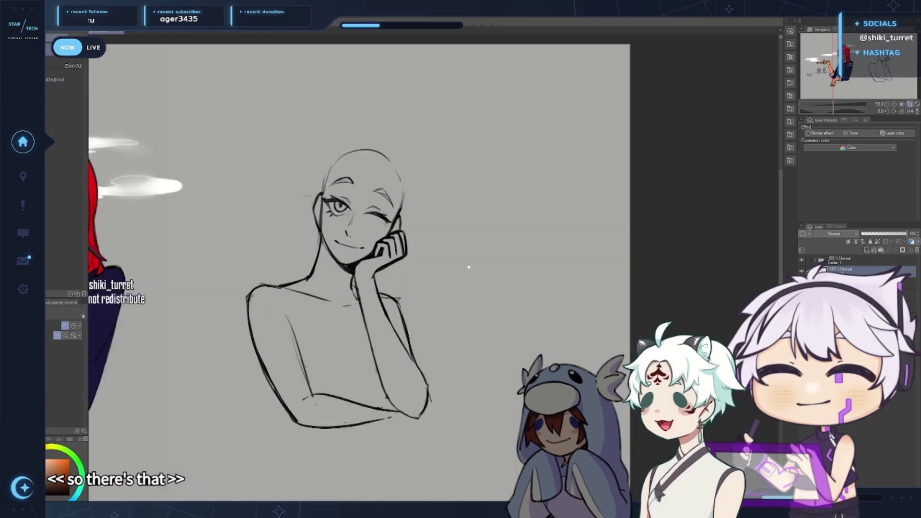
{"action": "mouse_move", "coordinate": [512, 259]}
{"action": "left_mouse_down"}
{"action": "mouse_move", "coordinate": [588, 285]}
{"action": "mouse_move", "coordinate": [658, 253]}
{"action": "mouse_move", "coordinate": [543, 234]}
{"action": "left_mouse_up"}
{"action": "key", "text": "p"}
{"action": "key", "text": "p"}
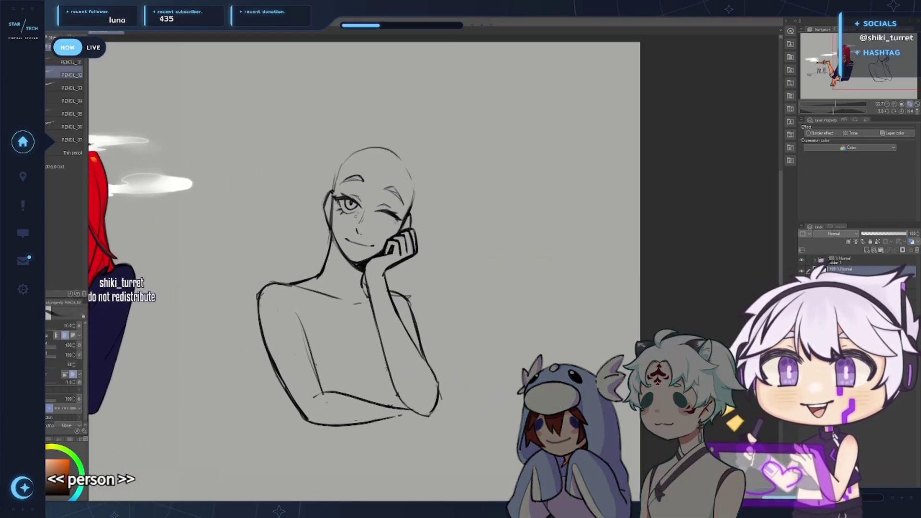
{"action": "left_click_drag", "start_coordinate": [330, 239], "coordinate": [340, 252]}
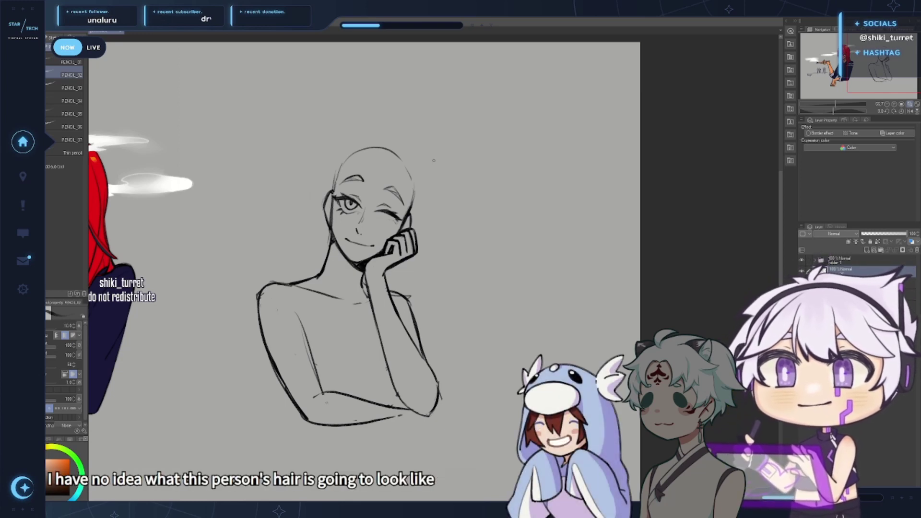
Try sketching a long curved fringe strand from the crown down across the face beside the winking eye
{"action": "left_click_drag", "start_coordinate": [433, 160], "coordinate": [468, 207]}
{"action": "left_click_drag", "start_coordinate": [402, 195], "coordinate": [413, 287]}
{"action": "key", "text": "ctrl+z"}
{"action": "key", "text": "ctrl+z"}
{"action": "key", "text": "ctrl+z"}
{"action": "key", "text": "ctrl+z"}
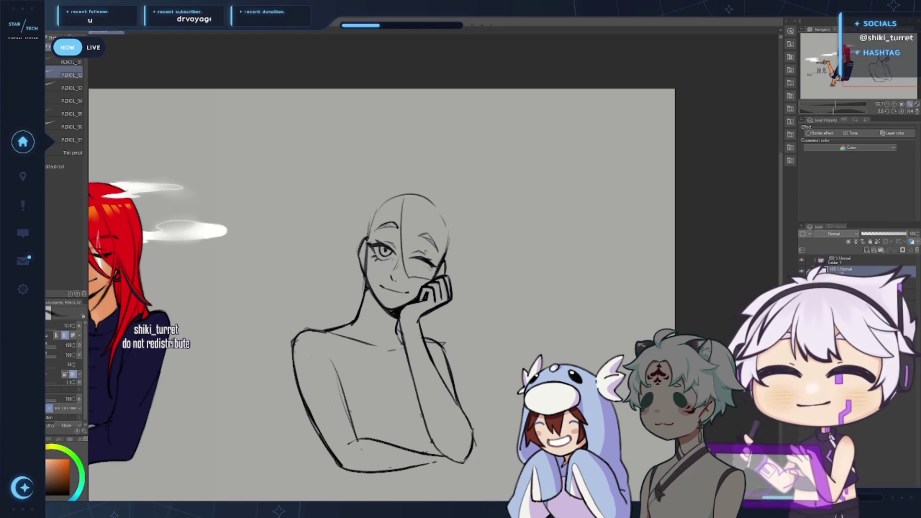
Try adding further fringe strands that part over the winking eye and sweep down toward the hand
{"action": "mouse_move", "coordinate": [425, 208]}
{"action": "left_mouse_down"}
{"action": "mouse_move", "coordinate": [408, 276]}
{"action": "mouse_move", "coordinate": [428, 274]}
{"action": "left_mouse_up"}
{"action": "key", "text": "ctrl+z"}
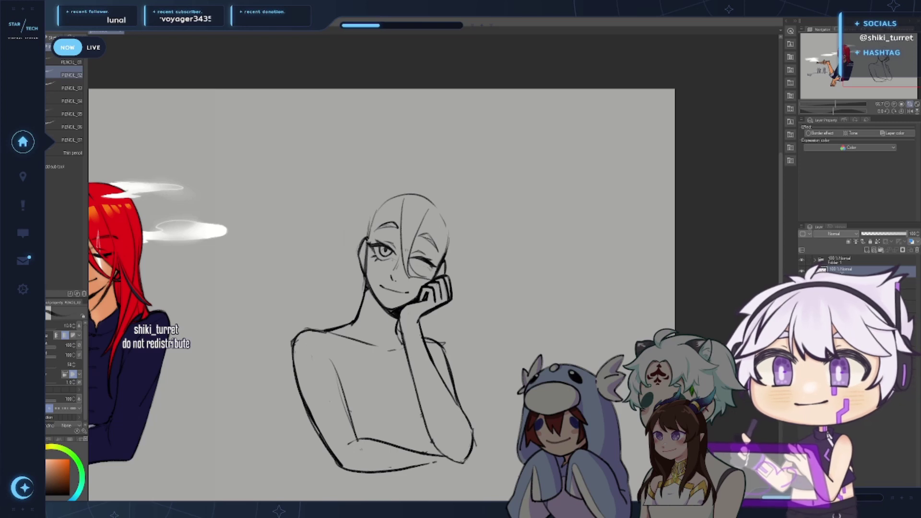
{"action": "key", "text": "ctrl+z"}
{"action": "left_click_drag", "start_coordinate": [427, 211], "coordinate": [439, 264]}
{"action": "key", "text": "ctrl+z"}
{"action": "key", "text": "ctrl+z"}
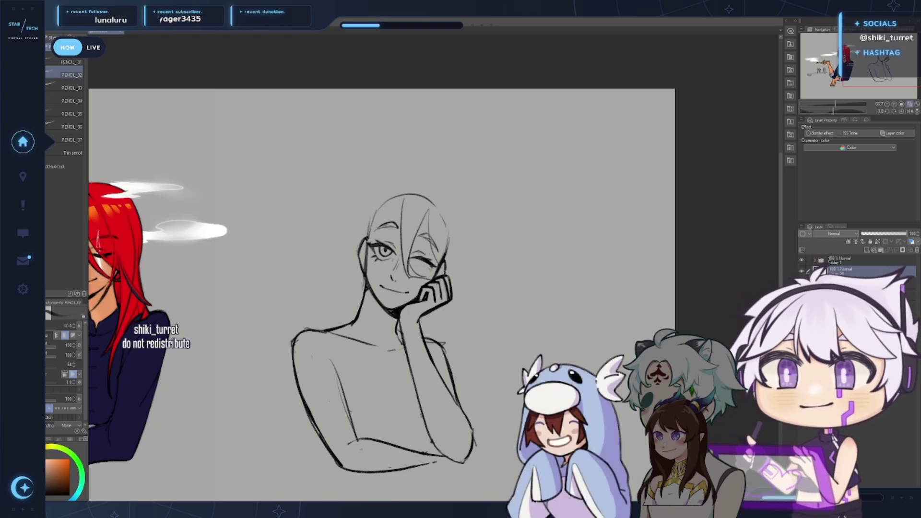
{"action": "key", "text": "ctrl+z"}
{"action": "left_click_drag", "start_coordinate": [431, 196], "coordinate": [444, 260]}
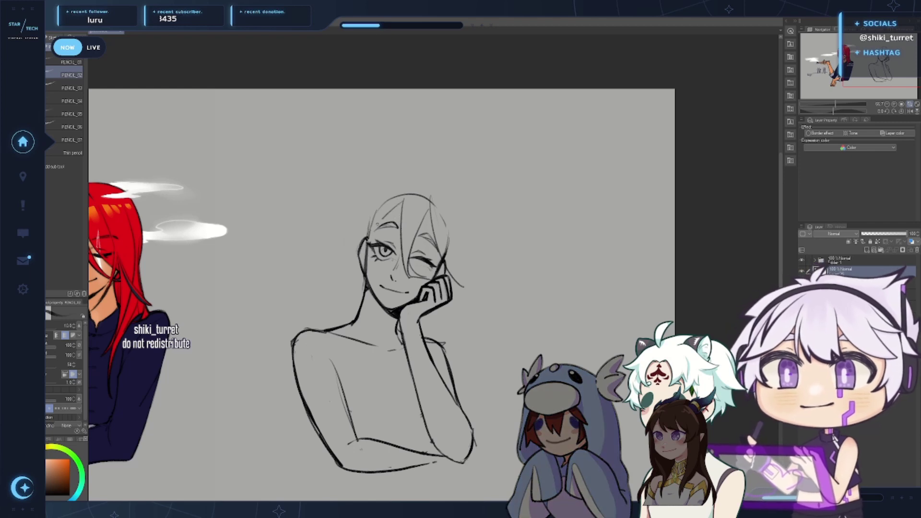
Try sketching a side lock over the ear by the open eye, with ends flicking outward above the shoulder
{"action": "key", "text": "ctrl+z"}
{"action": "mouse_move", "coordinate": [402, 202]}
{"action": "left_mouse_down"}
{"action": "mouse_move", "coordinate": [368, 235]}
{"action": "mouse_move", "coordinate": [354, 280]}
{"action": "left_mouse_up"}
{"action": "key", "text": "ctrl+z"}
{"action": "key", "text": "ctrl+z"}
{"action": "left_click_drag", "start_coordinate": [365, 242], "coordinate": [360, 297]}
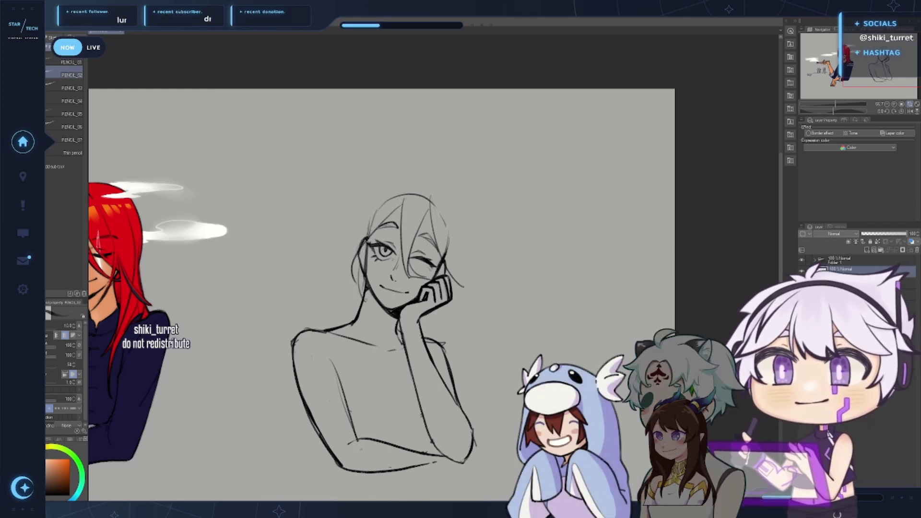
{"action": "key", "text": "ctrl+z"}
{"action": "mouse_move", "coordinate": [363, 247]}
{"action": "left_mouse_down"}
{"action": "mouse_move", "coordinate": [359, 304]}
{"action": "mouse_move", "coordinate": [315, 293]}
{"action": "mouse_move", "coordinate": [367, 288]}
{"action": "mouse_move", "coordinate": [328, 316]}
{"action": "left_mouse_up"}
{"action": "key", "text": "ctrl+z"}
{"action": "key", "text": "ctrl+z"}
{"action": "key", "text": "ctrl+z"}
{"action": "key", "text": "ctrl+z"}
{"action": "key", "text": "ctrl+z"}
{"action": "key", "text": "ctrl+z"}
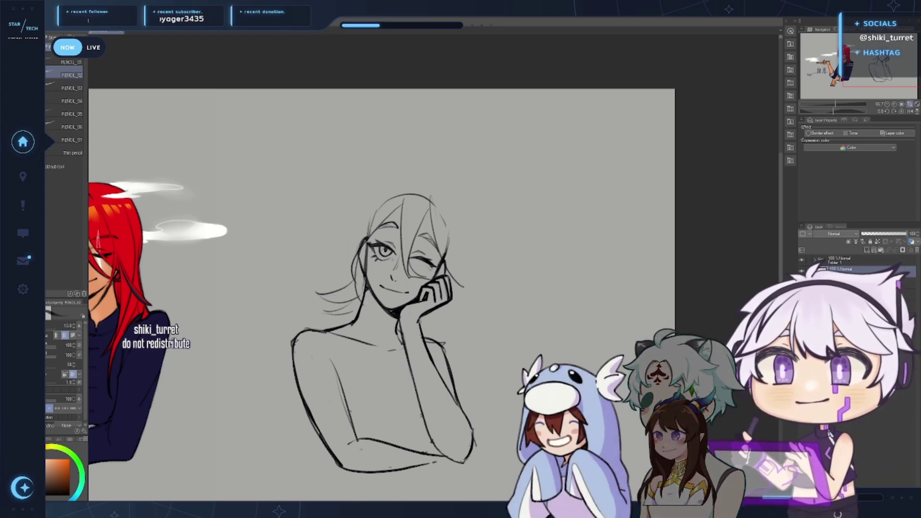
Undo the side lock and the outer fringe strands
{"action": "key", "text": "ctrl+z"}
{"action": "key", "text": "ctrl+z"}
{"action": "key", "text": "ctrl+z"}
{"action": "key", "text": "ctrl+z"}
{"action": "key", "text": "ctrl+z"}
{"action": "key", "text": "ctrl+z"}
{"action": "key", "text": "ctrl+z"}
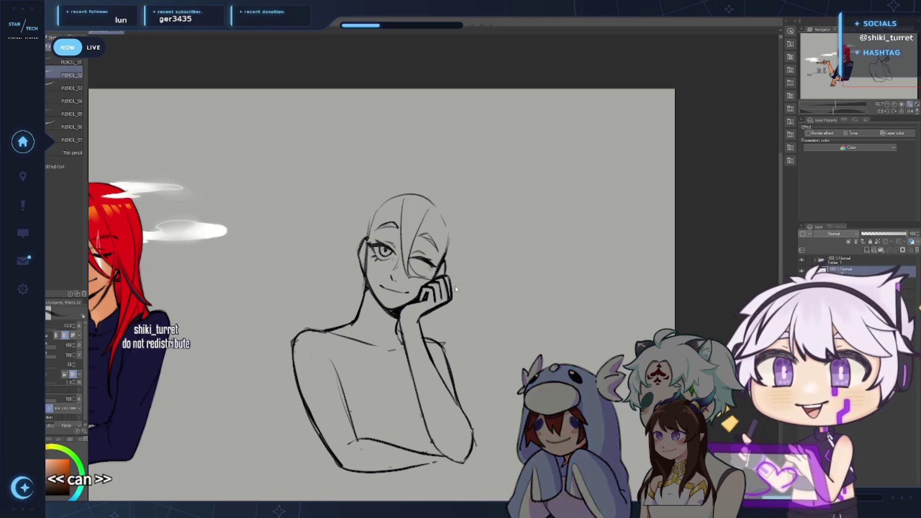
{"action": "key", "text": "ctrl+z"}
Try alternative fringe strands over the winking eye, then undo all the hair strokes on the head
{"action": "mouse_move", "coordinate": [400, 193]}
{"action": "left_mouse_down"}
{"action": "mouse_move", "coordinate": [411, 273]}
{"action": "mouse_move", "coordinate": [433, 279]}
{"action": "mouse_move", "coordinate": [393, 233]}
{"action": "mouse_move", "coordinate": [407, 266]}
{"action": "mouse_move", "coordinate": [428, 281]}
{"action": "left_mouse_up"}
{"action": "key", "text": "ctrl+z"}
{"action": "key", "text": "ctrl+z"}
{"action": "mouse_move", "coordinate": [410, 196]}
{"action": "left_mouse_down"}
{"action": "mouse_move", "coordinate": [416, 269]}
{"action": "mouse_move", "coordinate": [407, 247]}
{"action": "mouse_move", "coordinate": [428, 282]}
{"action": "left_mouse_up"}
{"action": "key", "text": "ctrl+z"}
{"action": "key", "text": "ctrl+z"}
{"action": "key", "text": "ctrl+z"}
{"action": "key", "text": "ctrl+z"}
{"action": "key", "text": "ctrl+z"}
{"action": "key", "text": "ctrl+z"}
{"action": "key", "text": "ctrl+z"}
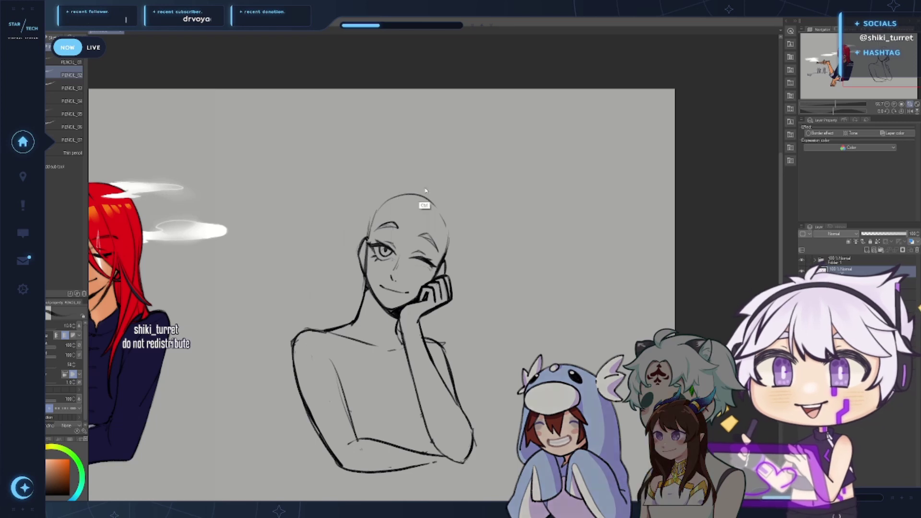
Try sketching long fringe strands from the parting down across the forehead and between the eyes
{"action": "left_click_drag", "start_coordinate": [405, 184], "coordinate": [393, 245]}
{"action": "key", "text": "ctrl+z"}
{"action": "mouse_move", "coordinate": [420, 189]}
{"action": "left_mouse_down"}
{"action": "mouse_move", "coordinate": [407, 236]}
{"action": "mouse_move", "coordinate": [394, 240]}
{"action": "mouse_move", "coordinate": [425, 281]}
{"action": "left_mouse_up"}
{"action": "key", "text": "ctrl+z"}
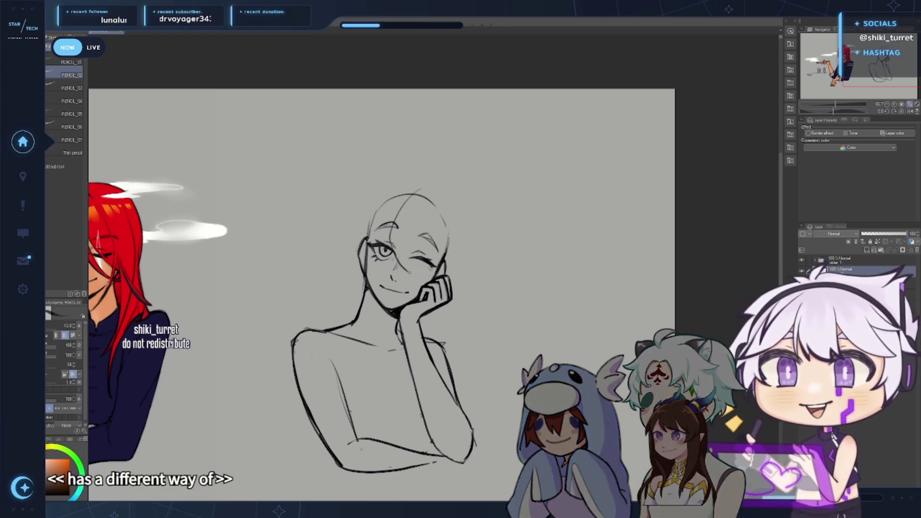
{"action": "left_click_drag", "start_coordinate": [422, 189], "coordinate": [416, 287]}
{"action": "left_click_drag", "start_coordinate": [414, 195], "coordinate": [407, 259]}
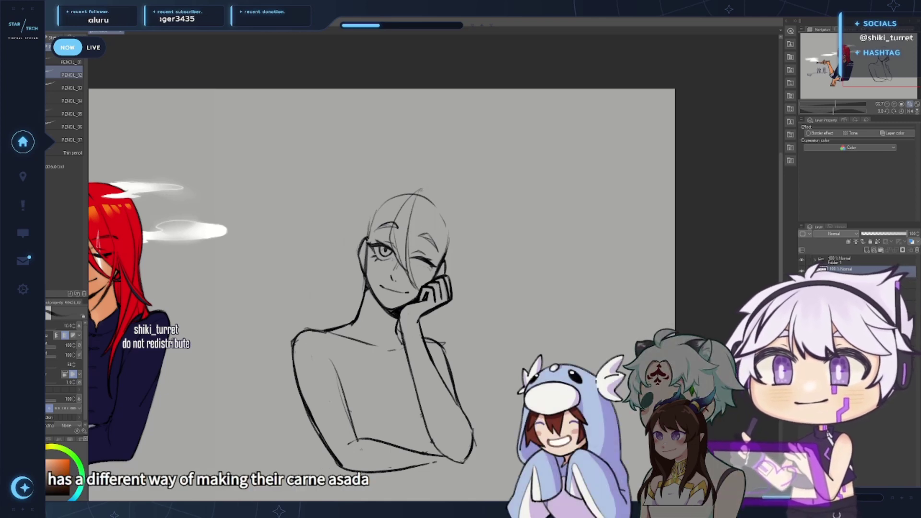
{"action": "key", "text": "ctrl+z"}
{"action": "key", "text": "ctrl+z"}
Try adding fringe strands from the parting that sweep outward over the winking eye
{"action": "left_click_drag", "start_coordinate": [415, 196], "coordinate": [441, 255]}
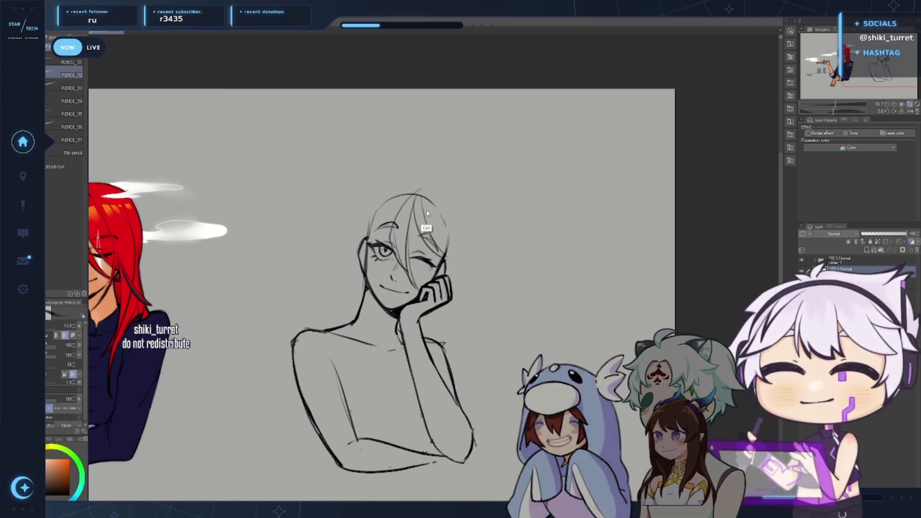
{"action": "key", "text": "ctrl+z"}
{"action": "left_click_drag", "start_coordinate": [416, 195], "coordinate": [449, 266]}
{"action": "key", "text": "ctrl+z"}
{"action": "key", "text": "ctrl+z"}
{"action": "left_click_drag", "start_coordinate": [426, 191], "coordinate": [446, 248]}
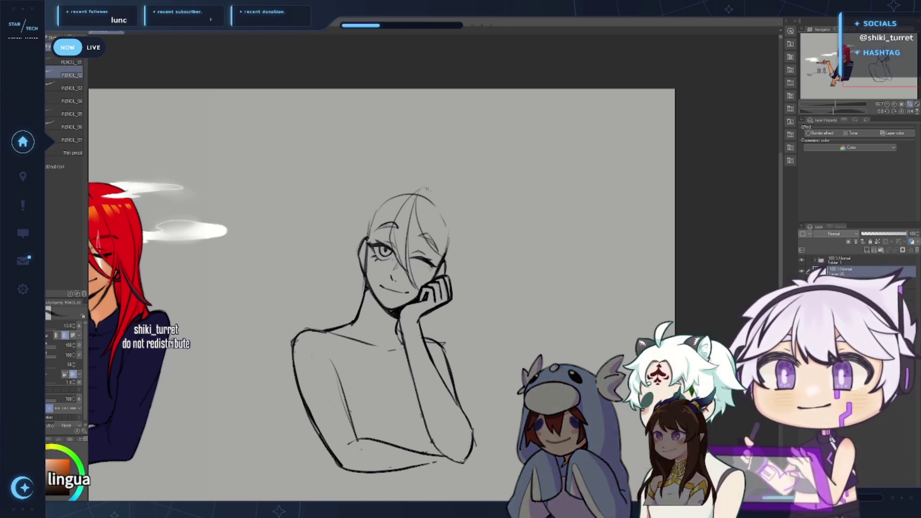
Try raised crown strands above the winking eye, then undo all the hair strokes on the head
{"action": "key", "text": "ctrl+z"}
{"action": "left_click_drag", "start_coordinate": [428, 189], "coordinate": [444, 247]}
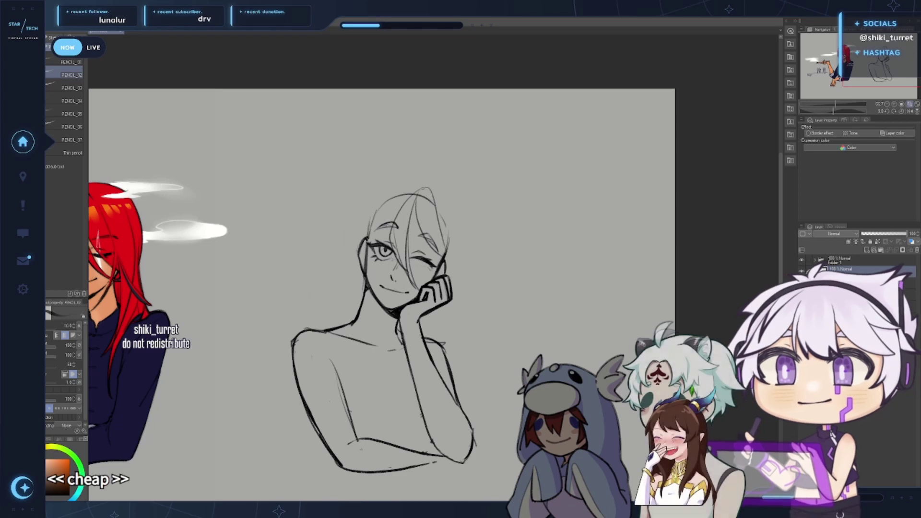
{"action": "key", "text": "ctrl+z"}
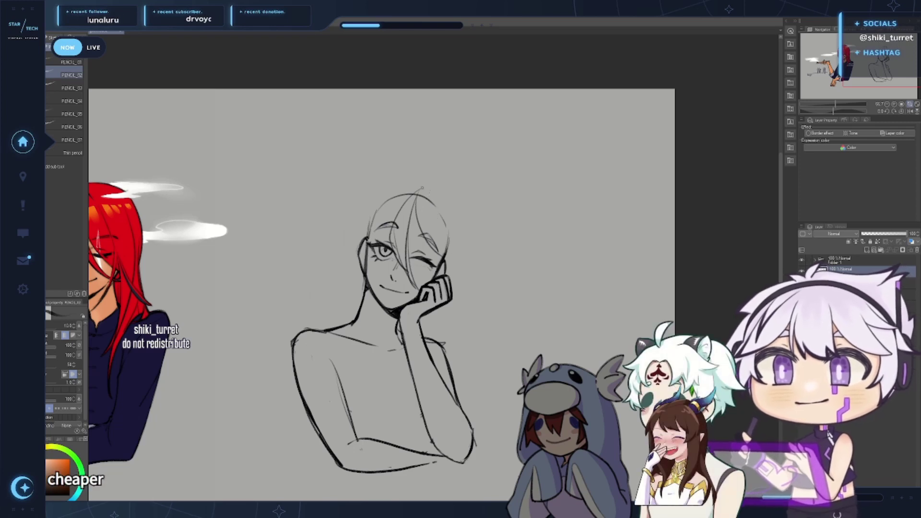
{"action": "mouse_move", "coordinate": [414, 193]}
{"action": "left_mouse_down"}
{"action": "mouse_move", "coordinate": [427, 184]}
{"action": "mouse_move", "coordinate": [448, 250]}
{"action": "left_mouse_up"}
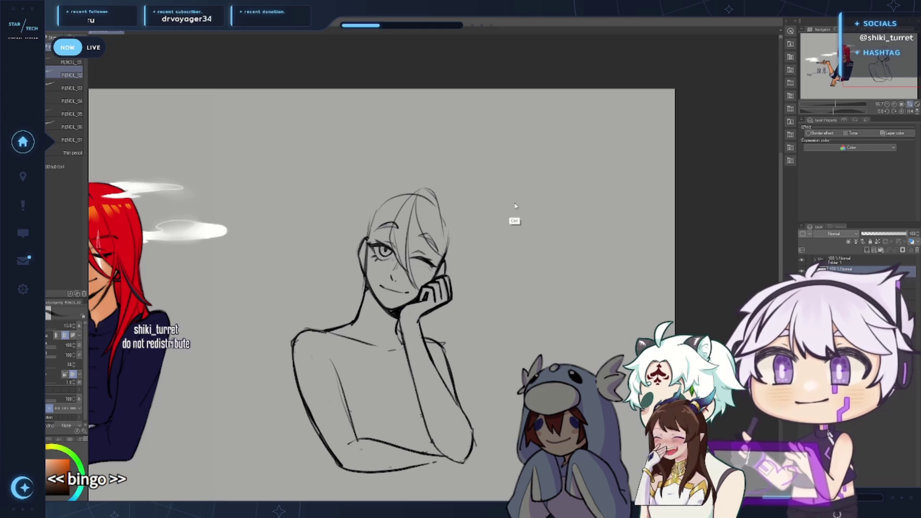
{"action": "key", "text": "ctrl+z"}
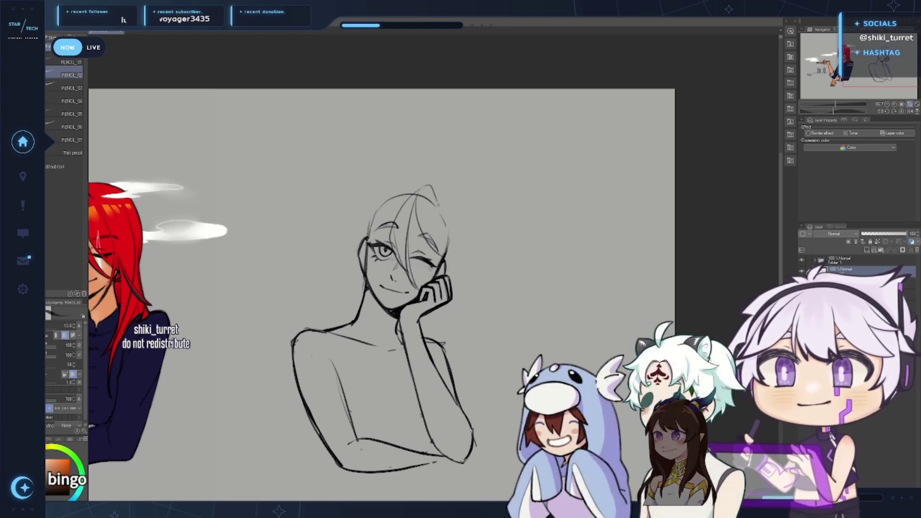
{"action": "mouse_move", "coordinate": [430, 186]}
{"action": "left_mouse_down"}
{"action": "mouse_move", "coordinate": [444, 256]}
{"action": "mouse_move", "coordinate": [430, 277]}
{"action": "left_mouse_up"}
{"action": "key", "text": "ctrl+z"}
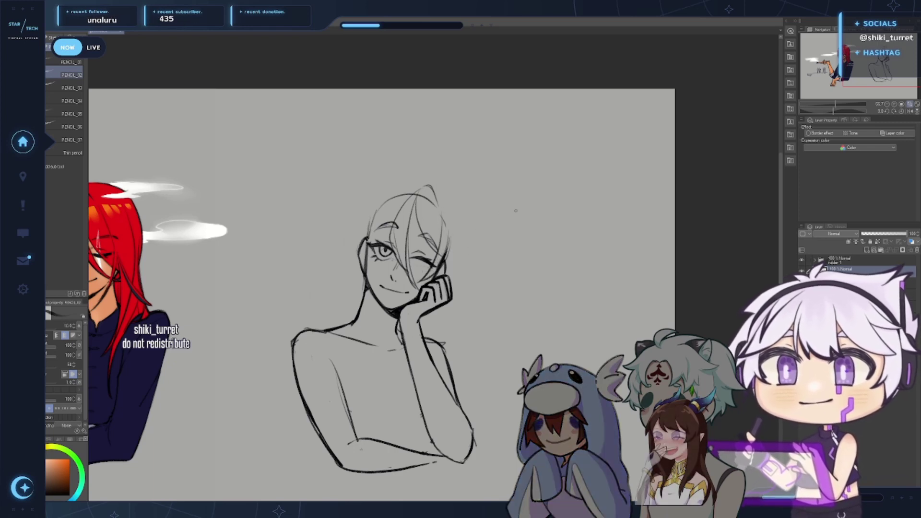
{"action": "key", "text": "ctrl+z"}
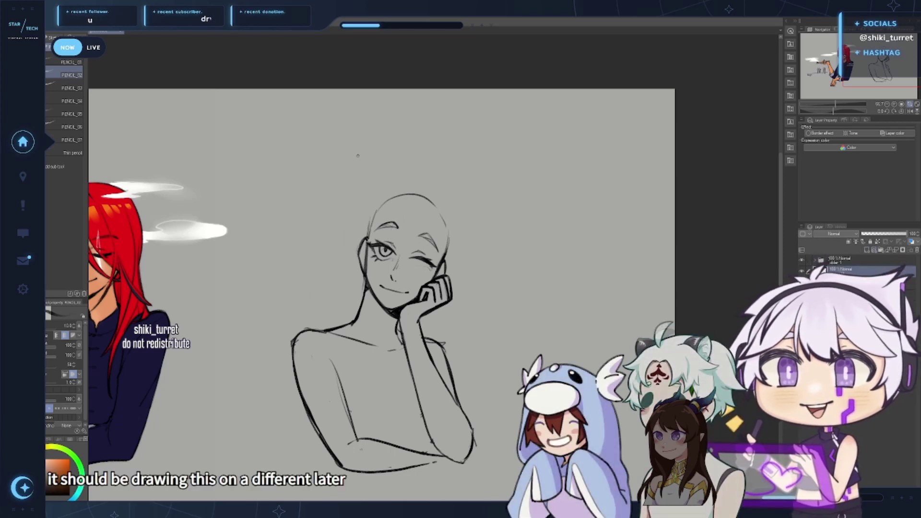
Try a short fringe strand curving from the crown toward the brow of the open eye, then undo it
{"action": "left_click_drag", "start_coordinate": [393, 223], "coordinate": [415, 192]}
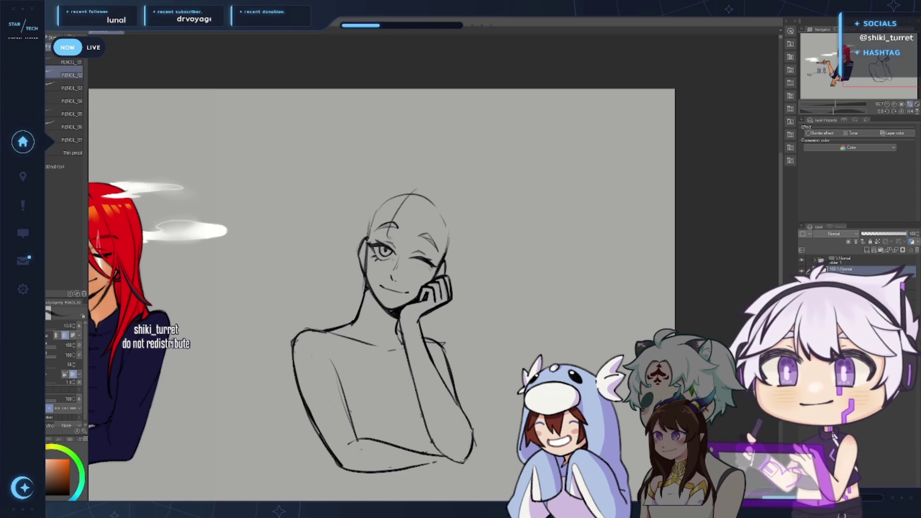
{"action": "left_click_drag", "start_coordinate": [407, 200], "coordinate": [390, 249]}
{"action": "key", "text": "ctrl+z"}
{"action": "key", "text": "ctrl+z"}
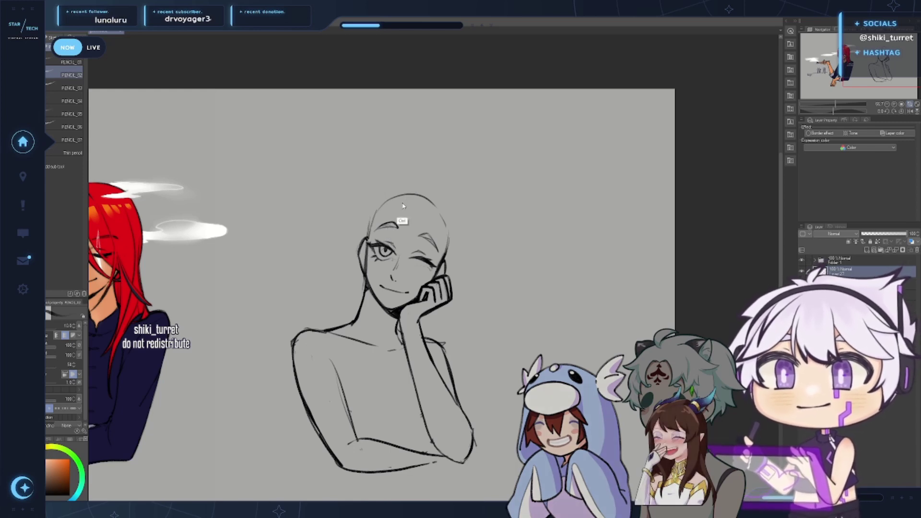
{"action": "key", "text": "ctrl+z"}
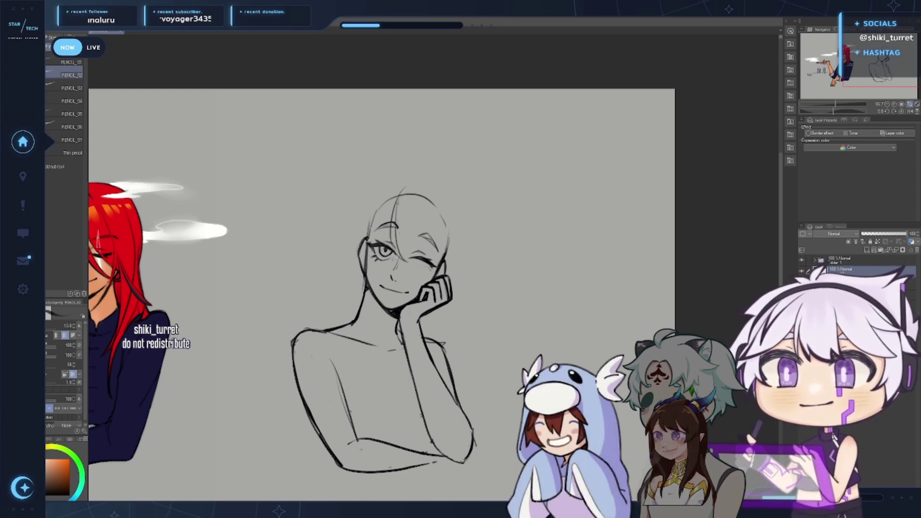
Sketch the fringe strands falling from the crown between the eyes and over the winking eye
{"action": "left_click_drag", "start_coordinate": [397, 228], "coordinate": [424, 279]}
{"action": "key", "text": "ctrl+z"}
{"action": "left_click_drag", "start_coordinate": [413, 197], "coordinate": [425, 278]}
{"action": "key", "text": "ctrl+z"}
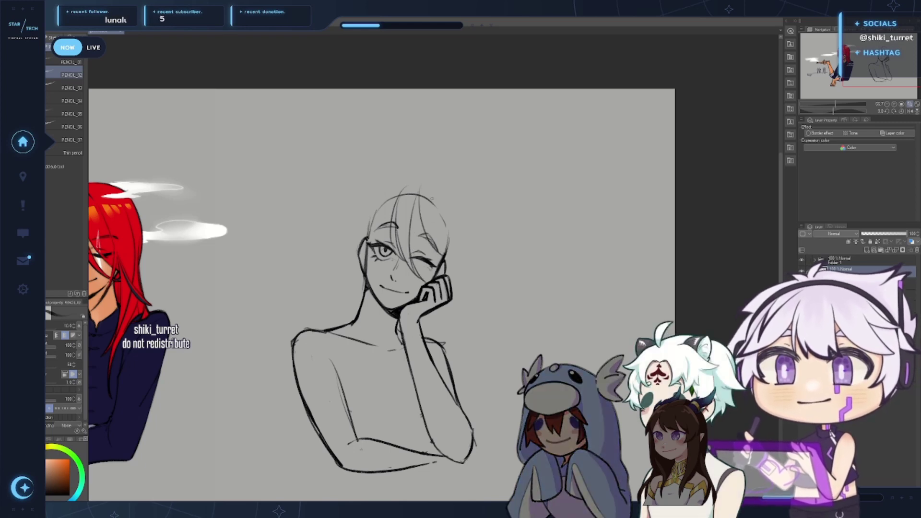
Sketch the raised top of the hair curving from the parting down past the winking side of the forehead
{"action": "key", "text": "ctrl+z"}
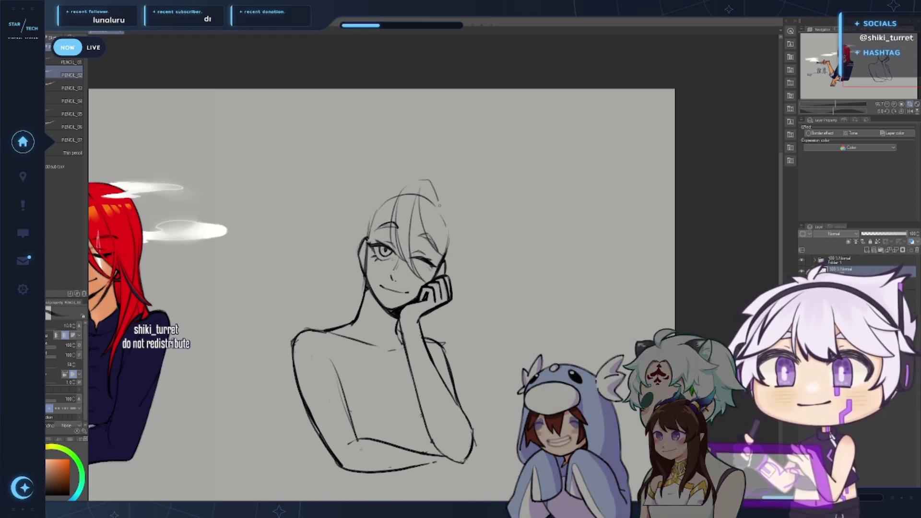
{"action": "key", "text": "ctrl+z"}
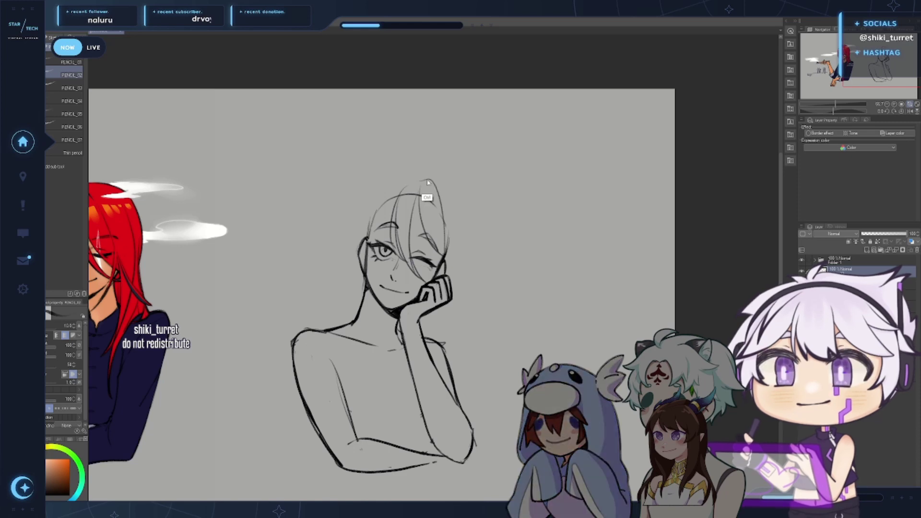
{"action": "mouse_move", "coordinate": [418, 184]}
{"action": "left_mouse_down"}
{"action": "mouse_move", "coordinate": [434, 182]}
{"action": "mouse_move", "coordinate": [444, 219]}
{"action": "mouse_move", "coordinate": [444, 208]}
{"action": "left_mouse_up"}
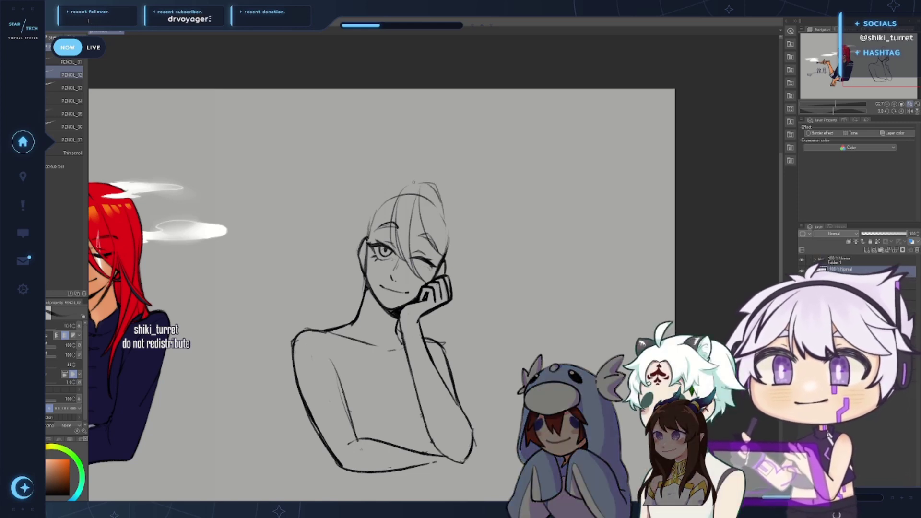
Sketch curved side locks framing the face, over the ear by the open eye and down toward the hand
{"action": "left_click_drag", "start_coordinate": [374, 202], "coordinate": [345, 264]}
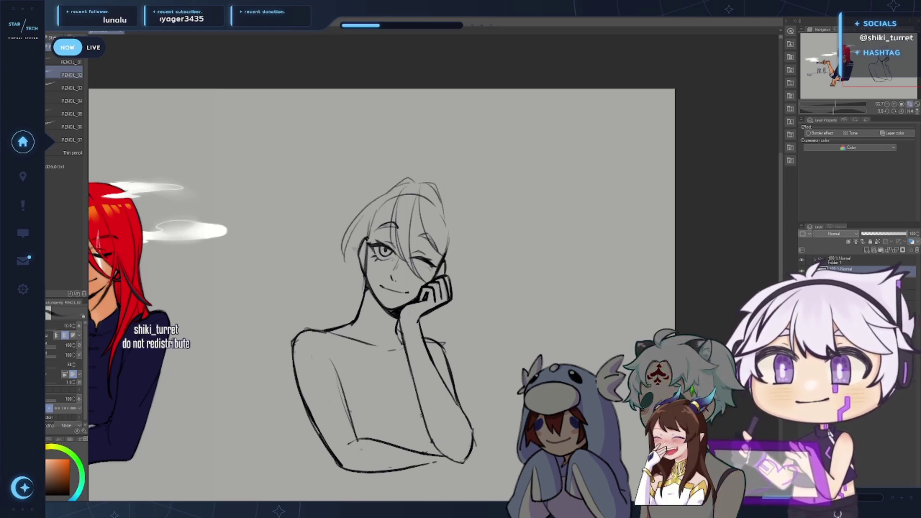
{"action": "key", "text": "ctrl+z"}
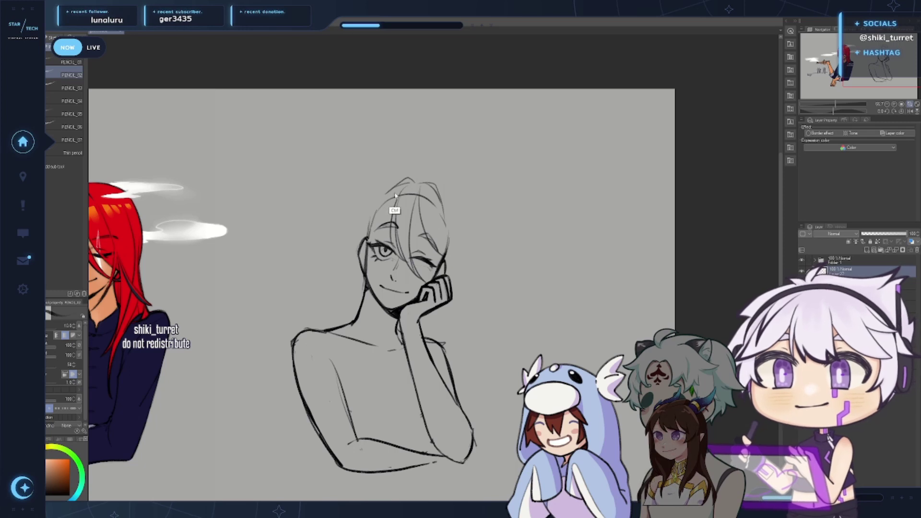
{"action": "left_click_drag", "start_coordinate": [382, 196], "coordinate": [348, 273]}
{"action": "key", "text": "ctrl+z"}
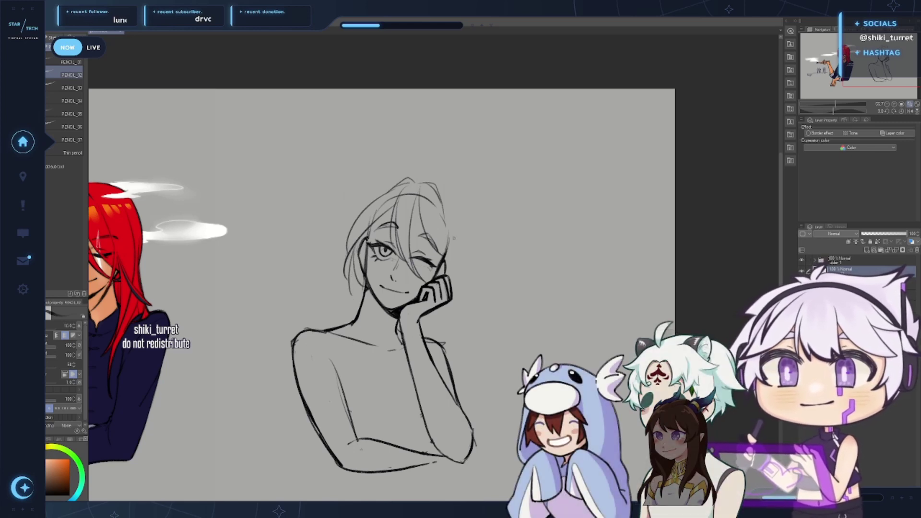
{"action": "left_click_drag", "start_coordinate": [444, 233], "coordinate": [464, 273]}
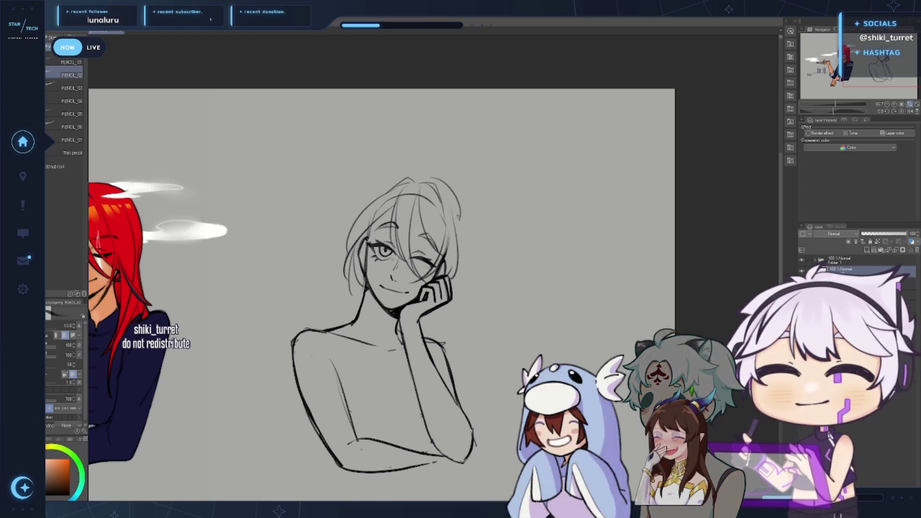
{"action": "key", "text": "ctrl+z"}
Sketch loose tufts arching from the crown toward the open-eye side of the head
{"action": "mouse_move", "coordinate": [405, 179]}
{"action": "left_mouse_down"}
{"action": "mouse_move", "coordinate": [366, 197]}
{"action": "mouse_move", "coordinate": [394, 182]}
{"action": "mouse_move", "coordinate": [355, 215]}
{"action": "left_mouse_up"}
{"action": "key", "text": "ctrl+z"}
{"action": "key", "text": "ctrl+z"}
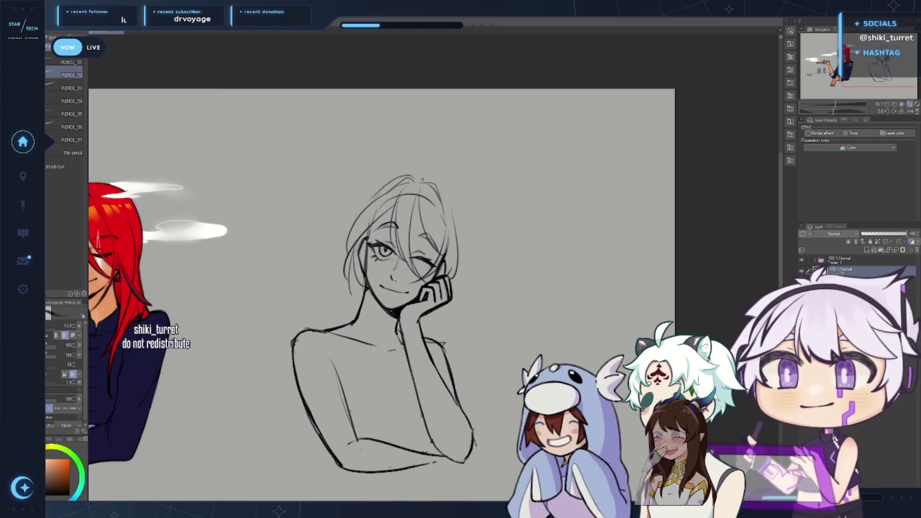
{"action": "mouse_move", "coordinate": [421, 180]}
{"action": "left_mouse_down"}
{"action": "mouse_move", "coordinate": [369, 181]}
{"action": "mouse_move", "coordinate": [415, 167]}
{"action": "mouse_move", "coordinate": [362, 190]}
{"action": "left_mouse_up"}
{"action": "key", "text": "ctrl+z"}
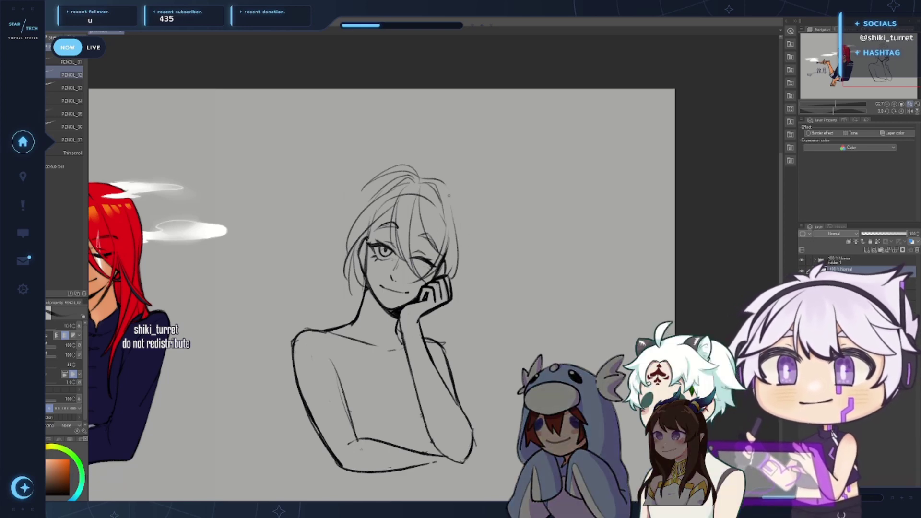
Sketch a fuller outer hair contour on the winking side, curving from the crown down to the hand
{"action": "mouse_move", "coordinate": [447, 187]}
{"action": "left_mouse_down"}
{"action": "mouse_move", "coordinate": [466, 226]}
{"action": "mouse_move", "coordinate": [460, 217]}
{"action": "mouse_move", "coordinate": [466, 247]}
{"action": "left_mouse_up"}
{"action": "key", "text": "ctrl+z"}
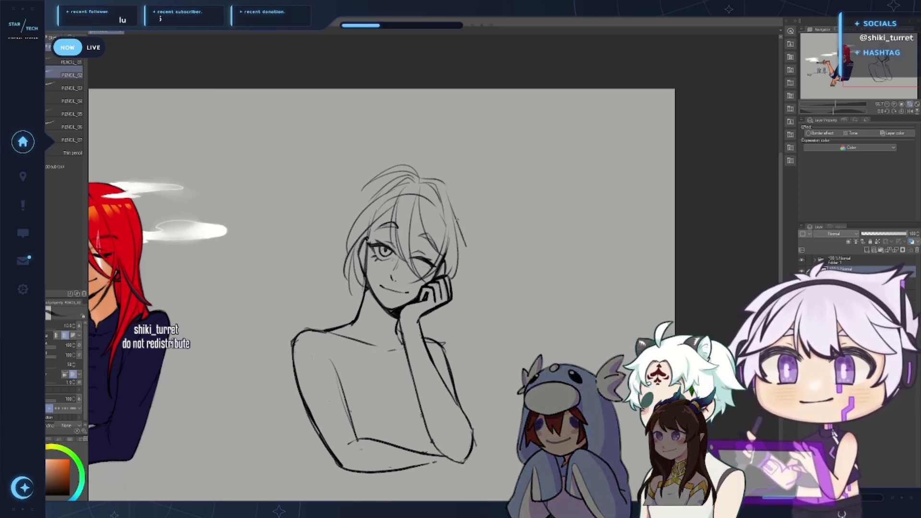
{"action": "mouse_move", "coordinate": [455, 208]}
{"action": "left_mouse_down"}
{"action": "mouse_move", "coordinate": [464, 236]}
{"action": "mouse_move", "coordinate": [452, 279]}
{"action": "left_mouse_up"}
{"action": "key", "text": "ctrl+z"}
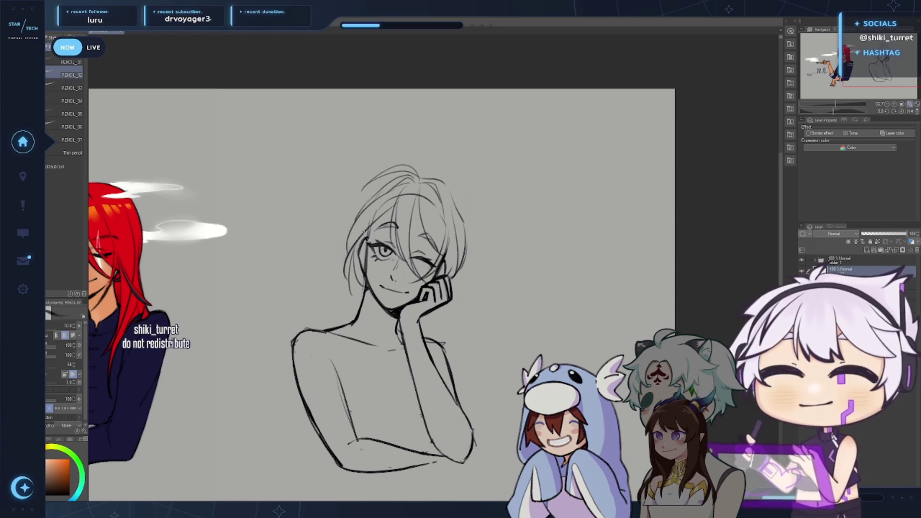
Check the sketch in a mirrored view, then move the hair sketch slightly down on the head
{"action": "key", "text": "h"}
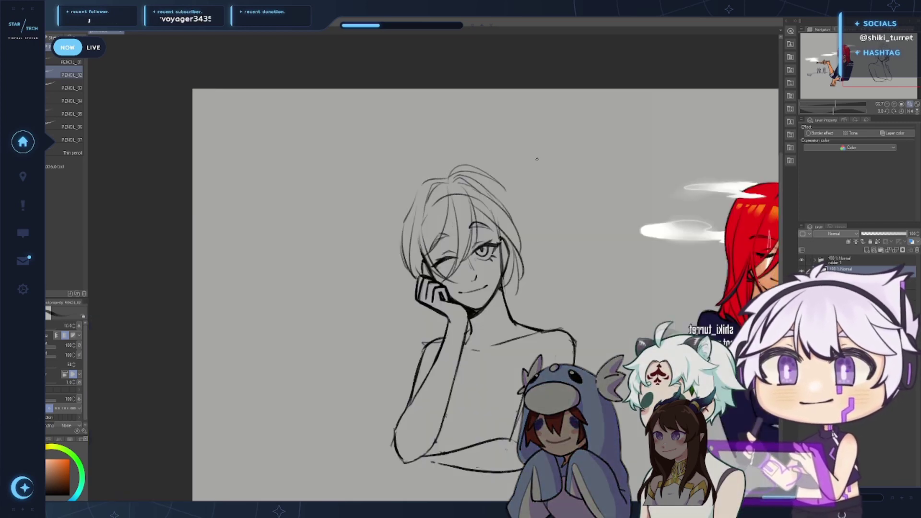
{"action": "key", "text": "h"}
{"action": "left_click_drag", "start_coordinate": [434, 271], "coordinate": [432, 278]}
{"action": "key", "text": "p"}
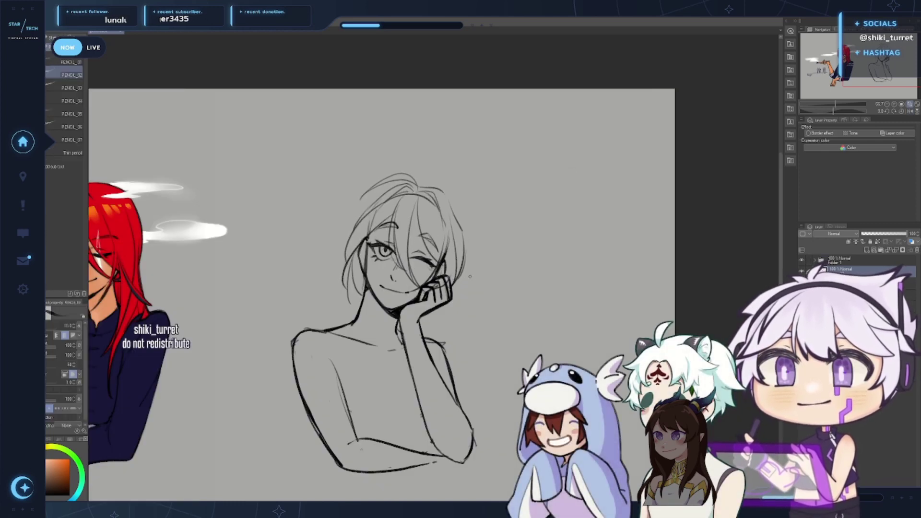
Erase the outermost hair contour on the winking side and return to the drawing pencil
{"action": "key", "text": "p"}
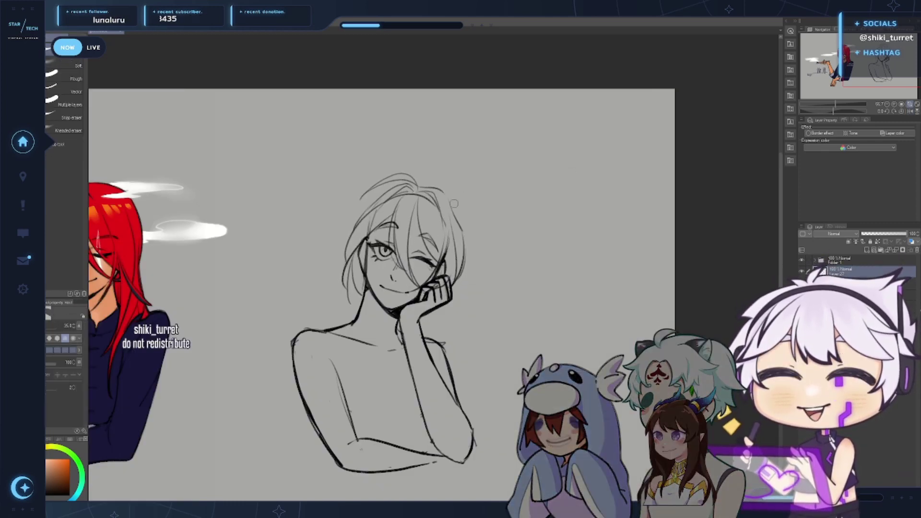
{"action": "left_click_drag", "start_coordinate": [463, 224], "coordinate": [456, 290]}
{"action": "key", "text": "b"}
{"action": "key", "text": "p"}
{"action": "key", "text": "p"}
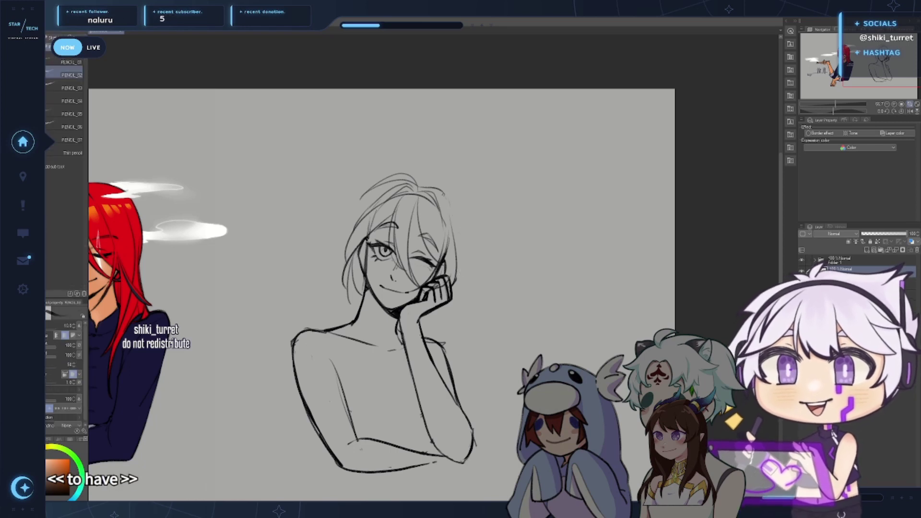
Redraw the outer hair contour on the winking side and add a strand flicking outward above the hand
{"action": "key", "text": "ctrl+z"}
{"action": "left_click_drag", "start_coordinate": [450, 203], "coordinate": [466, 262]}
{"action": "key", "text": "ctrl+z"}
{"action": "mouse_move", "coordinate": [449, 200]}
{"action": "left_mouse_down"}
{"action": "mouse_move", "coordinate": [464, 248]}
{"action": "mouse_move", "coordinate": [453, 287]}
{"action": "left_mouse_up"}
{"action": "left_click_drag", "start_coordinate": [461, 246], "coordinate": [455, 269]}
{"action": "key", "text": "ctrl+z"}
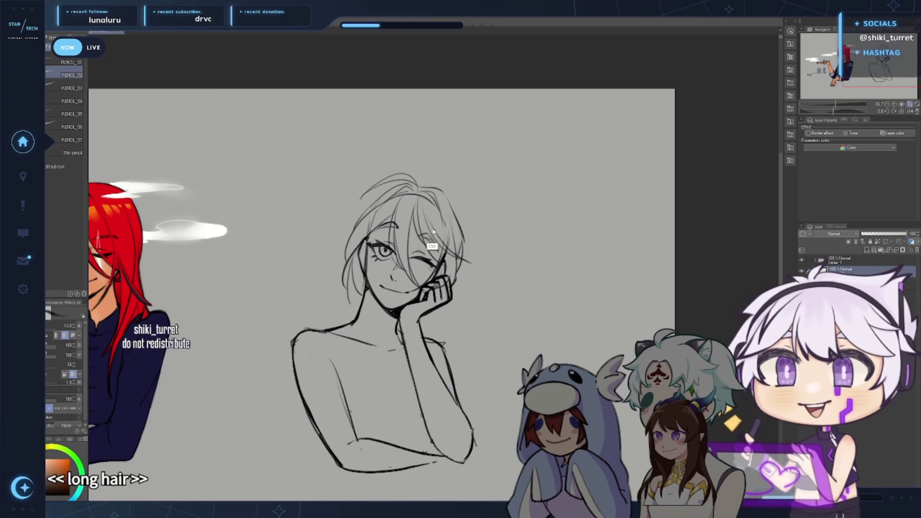
{"action": "left_click_drag", "start_coordinate": [444, 246], "coordinate": [470, 261]}
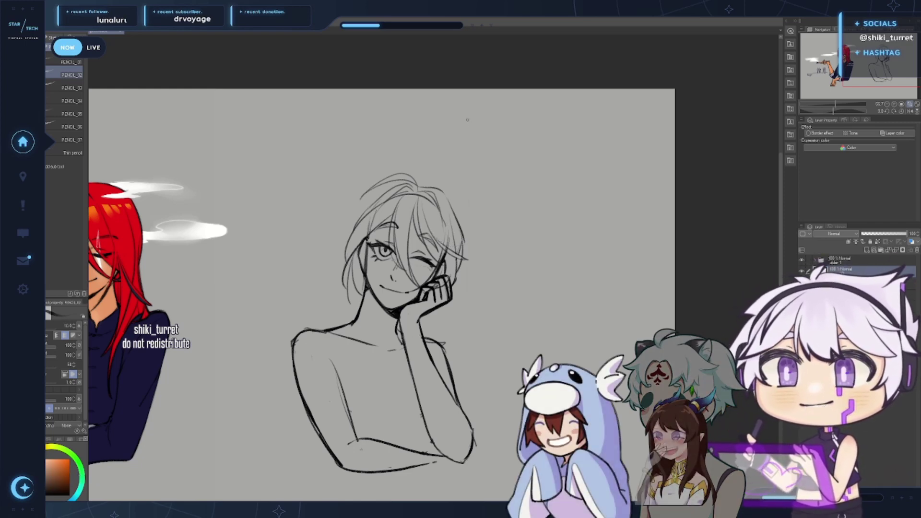
Try a raised tuft of hair arching up from the crown and curling down over the winking side
{"action": "mouse_move", "coordinate": [562, 282]}
{"action": "left_mouse_down"}
{"action": "mouse_move", "coordinate": [554, 292]}
{"action": "mouse_move", "coordinate": [569, 288]}
{"action": "left_mouse_up"}
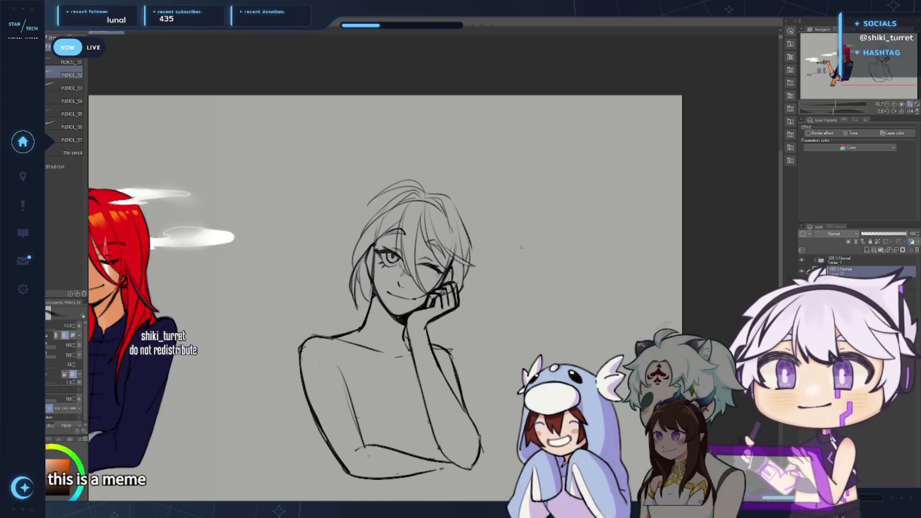
{"action": "mouse_move", "coordinate": [433, 193]}
{"action": "left_mouse_down"}
{"action": "mouse_move", "coordinate": [456, 183]}
{"action": "mouse_move", "coordinate": [445, 174]}
{"action": "mouse_move", "coordinate": [442, 187]}
{"action": "mouse_move", "coordinate": [428, 174]}
{"action": "mouse_move", "coordinate": [459, 174]}
{"action": "left_mouse_up"}
{"action": "key", "text": "ctrl+z"}
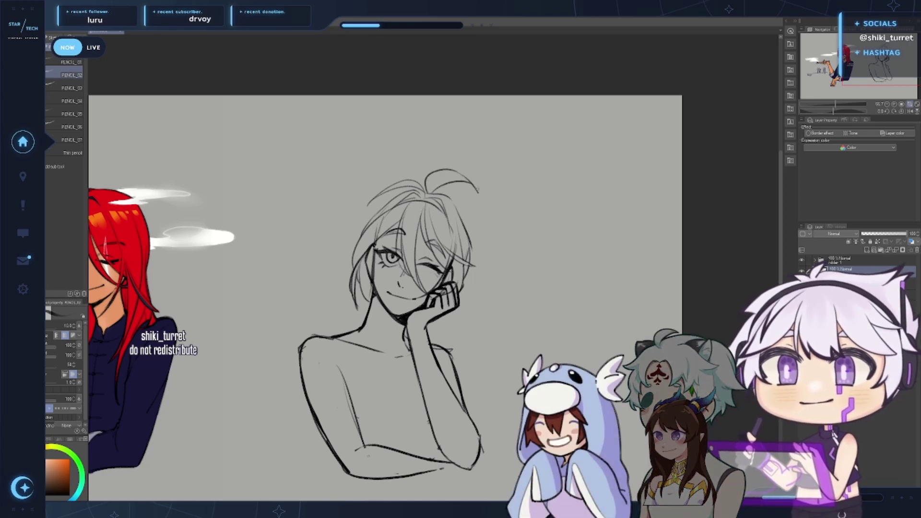
{"action": "left_click_drag", "start_coordinate": [475, 187], "coordinate": [482, 227]}
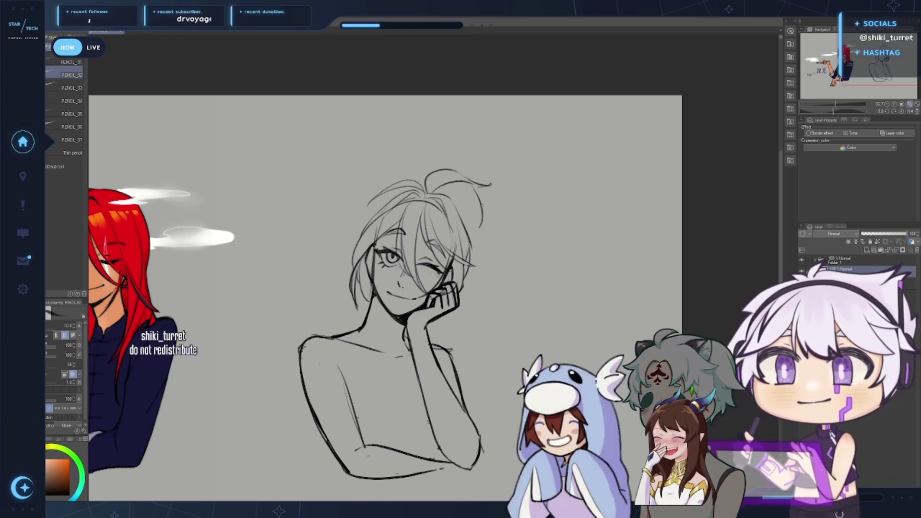
{"action": "left_click_drag", "start_coordinate": [469, 191], "coordinate": [474, 225]}
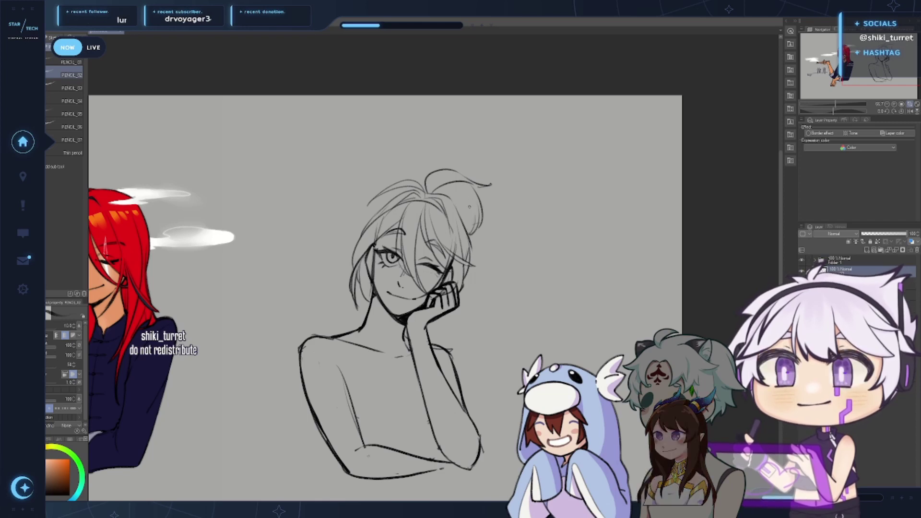
{"action": "key", "text": "ctrl+z"}
{"action": "key", "text": "ctrl+z"}
{"action": "key", "text": "ctrl+z"}
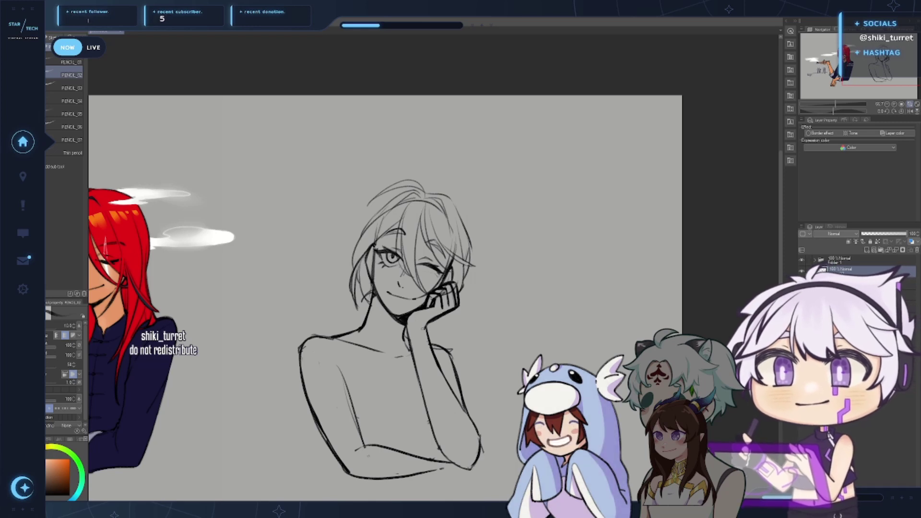
Lower the opacity of the body and face sketch layer and make the hair sketch layer active again
{"action": "key", "text": "ctrl+shift+n"}
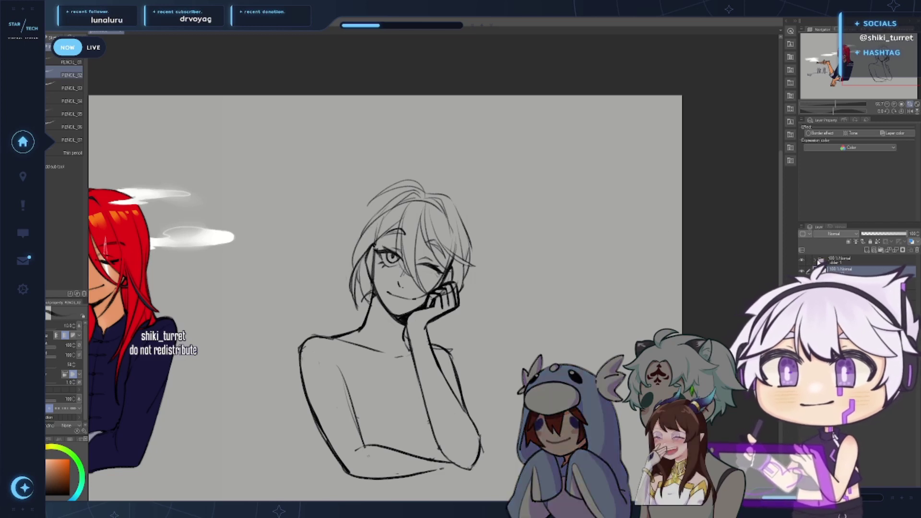
{"action": "left_click", "coordinate": [887, 283]}
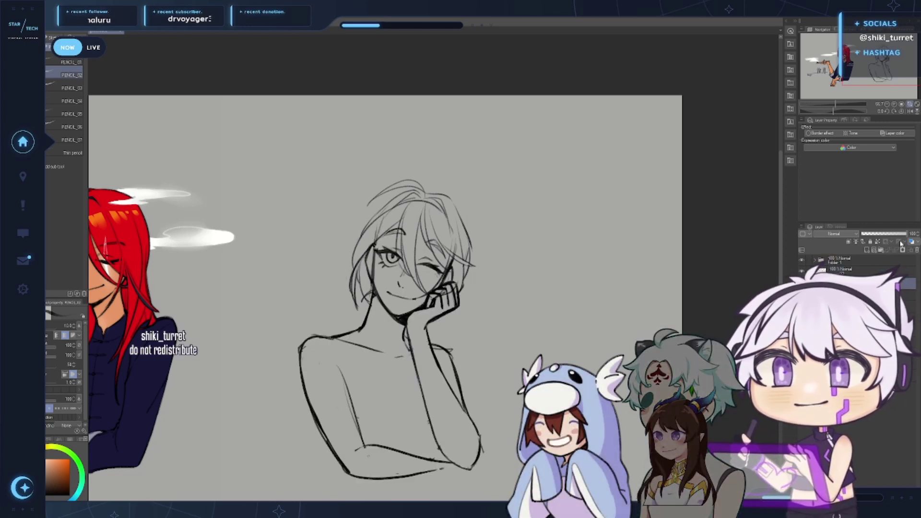
{"action": "left_click_drag", "start_coordinate": [900, 234], "coordinate": [875, 235]}
{"action": "left_click", "coordinate": [890, 268]}
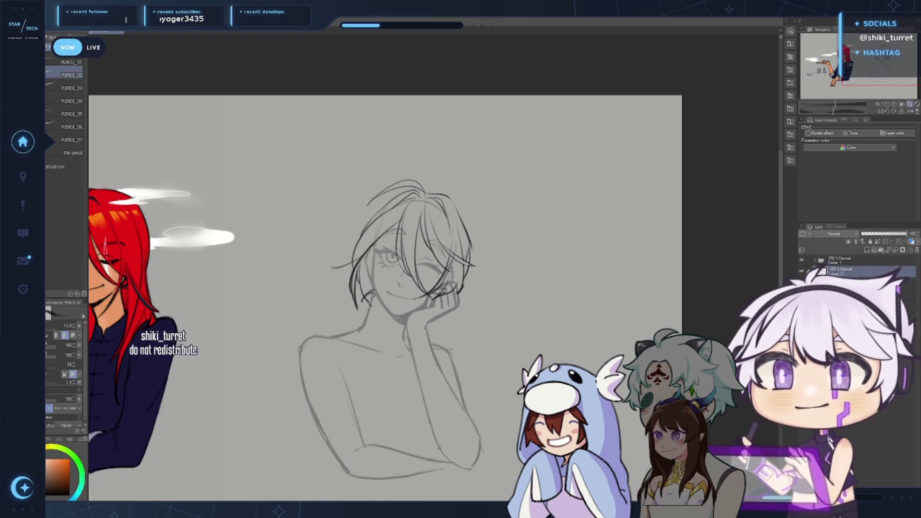
In a mirrored view, redraw the fringe strand on the open-eye side so it sweeps across the brow and flicks outward past the hair
{"action": "key", "text": "h"}
{"action": "left_click_drag", "start_coordinate": [594, 213], "coordinate": [435, 238]}
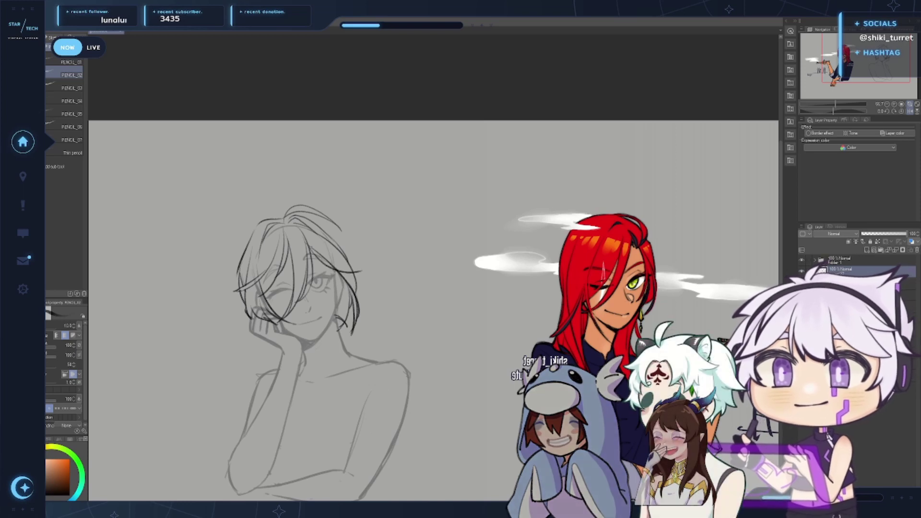
{"action": "key", "text": "ctrl+space"}
{"action": "left_click", "coordinate": [319, 243], "text": "ctrl"}
{"action": "left_click", "coordinate": [319, 243], "text": "ctrl"}
{"action": "mouse_move", "coordinate": [318, 243]}
{"action": "left_mouse_down"}
{"action": "mouse_move", "coordinate": [379, 172]}
{"action": "mouse_move", "coordinate": [426, 210]}
{"action": "mouse_move", "coordinate": [488, 238]}
{"action": "left_mouse_up"}
{"action": "left_click", "coordinate": [397, 184], "text": "alt"}
{"action": "key", "text": "p"}
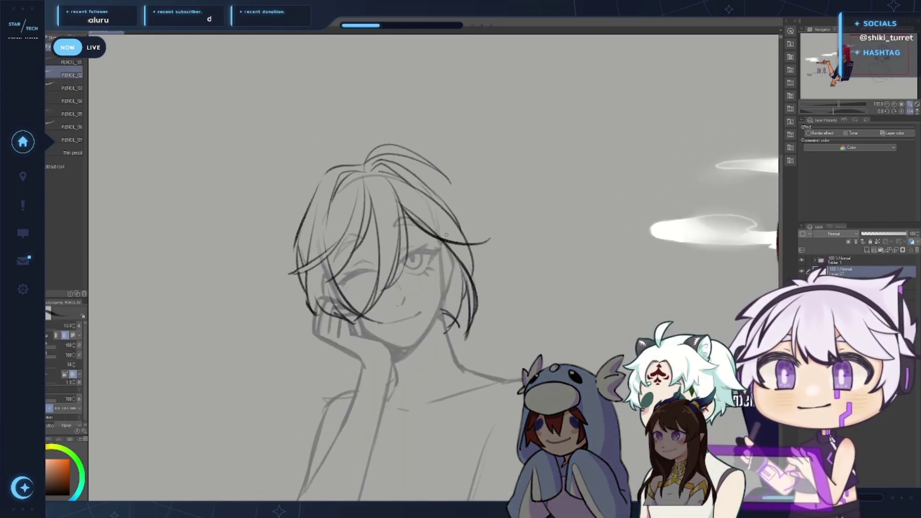
{"action": "left_click_drag", "start_coordinate": [409, 217], "coordinate": [481, 240]}
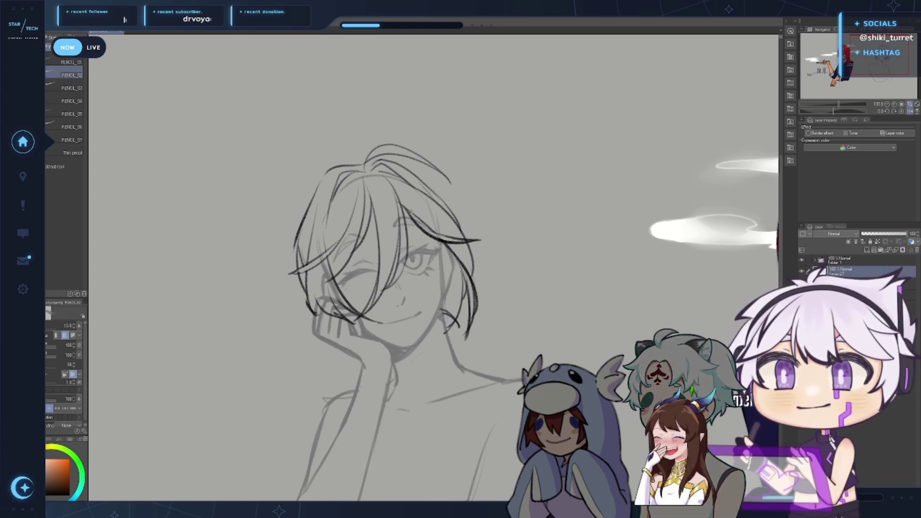
{"action": "key", "text": "ctrl+z"}
{"action": "left_click_drag", "start_coordinate": [420, 221], "coordinate": [482, 237]}
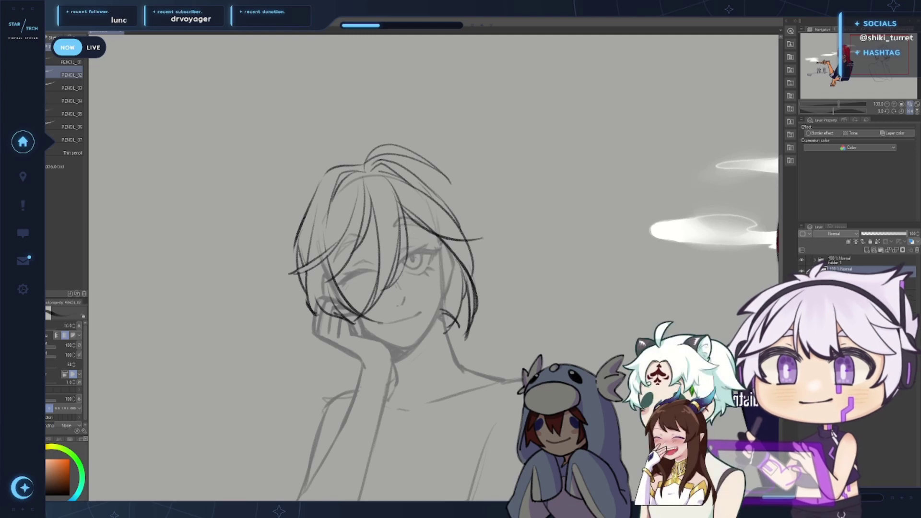
{"action": "key", "text": "ctrl+z"}
{"action": "left_click_drag", "start_coordinate": [404, 209], "coordinate": [485, 230]}
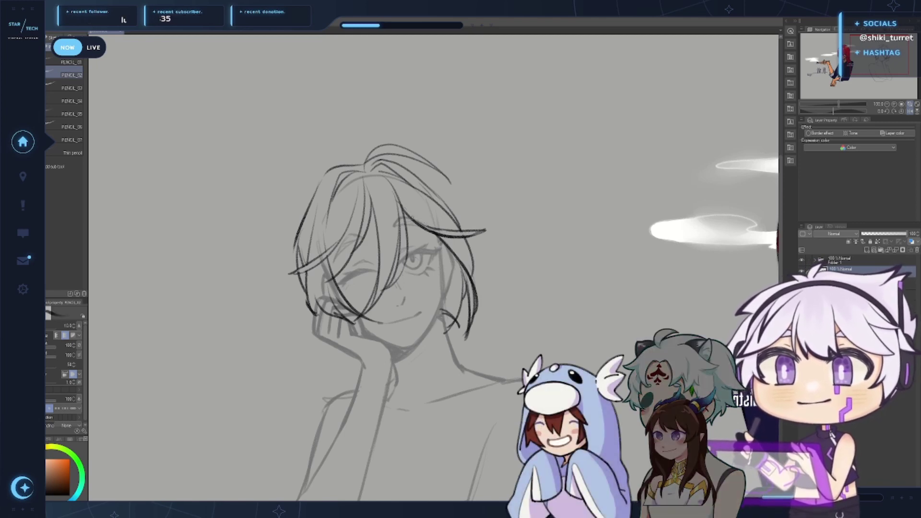
Undo the last extra touches around the flicked strand and return the canvas to its unmirrored view
{"action": "key", "text": "ctrl+z"}
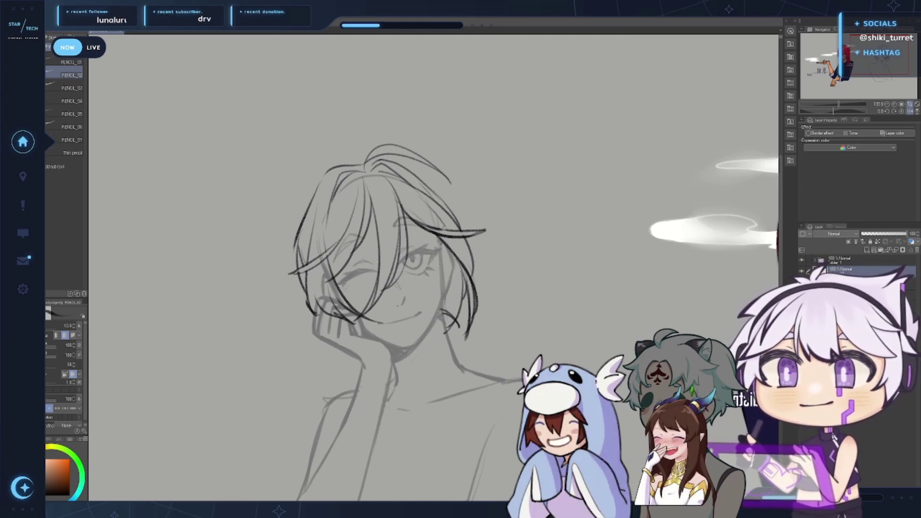
{"action": "key", "text": "ctrl+z"}
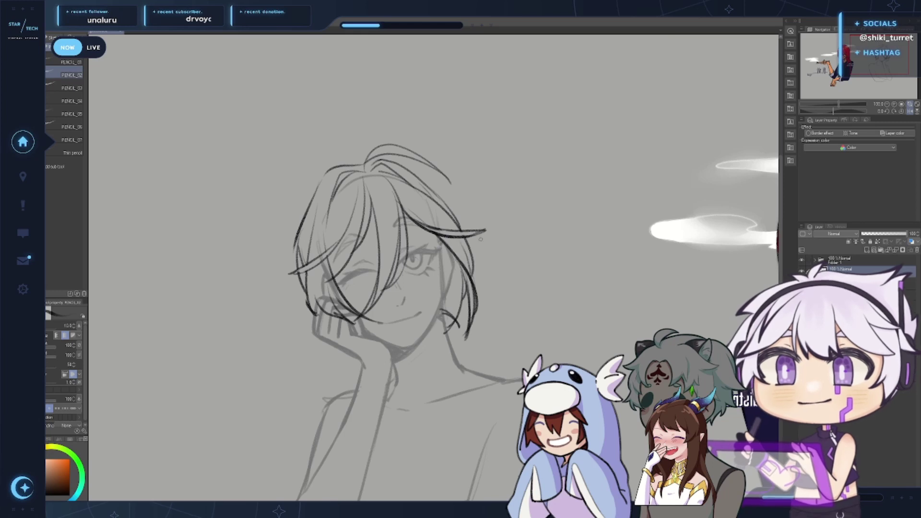
{"action": "key", "text": "h"}
{"action": "left_click_drag", "start_coordinate": [681, 126], "coordinate": [656, 127]}
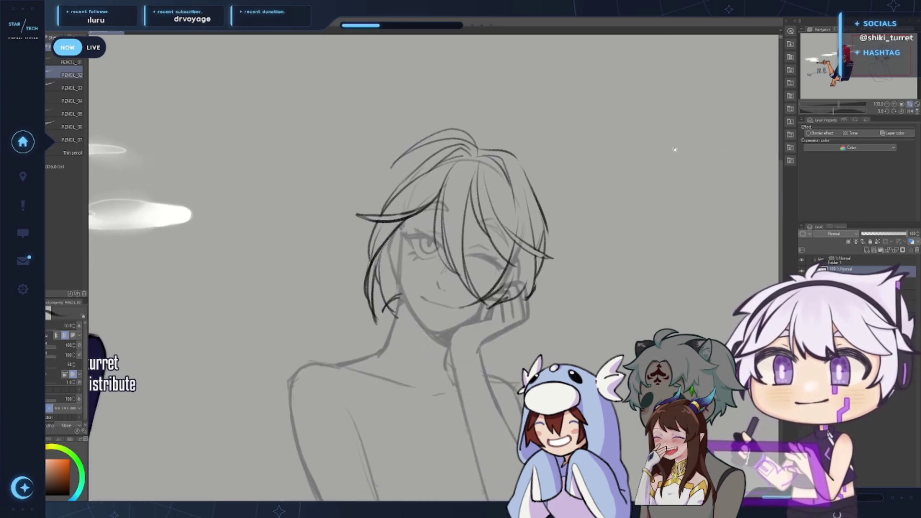